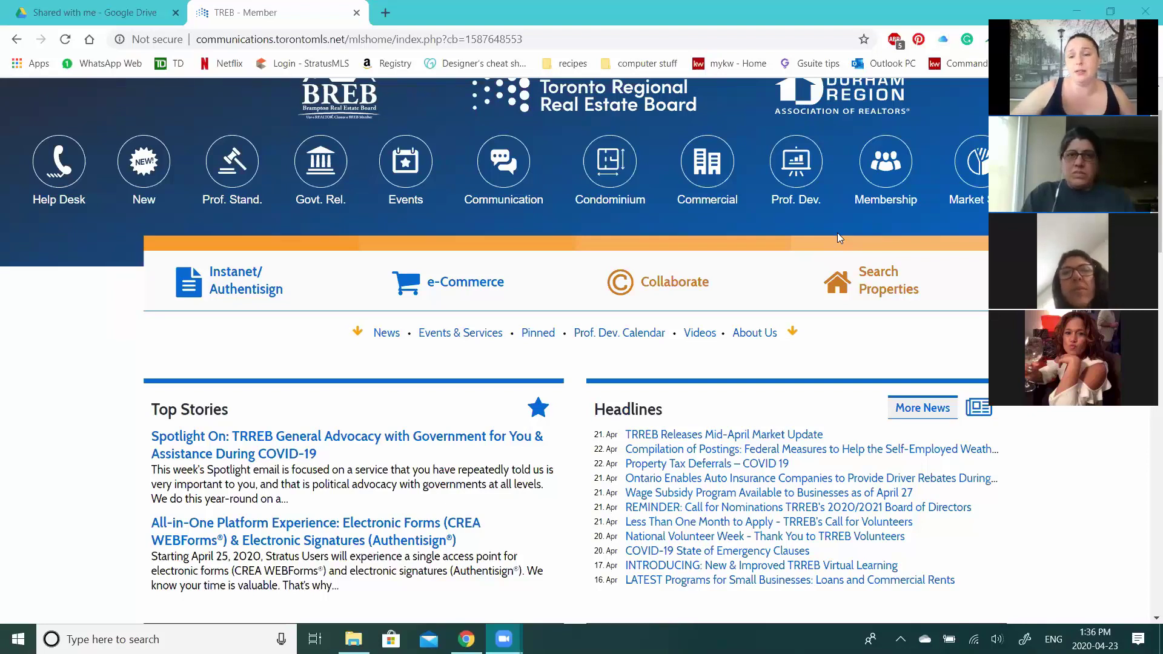
# - Launch Search Properties in a new TorontoMLS tab, then return to Drive's Shared with me page
pyautogui.click(914, 301)
pyautogui.click(69, 5)
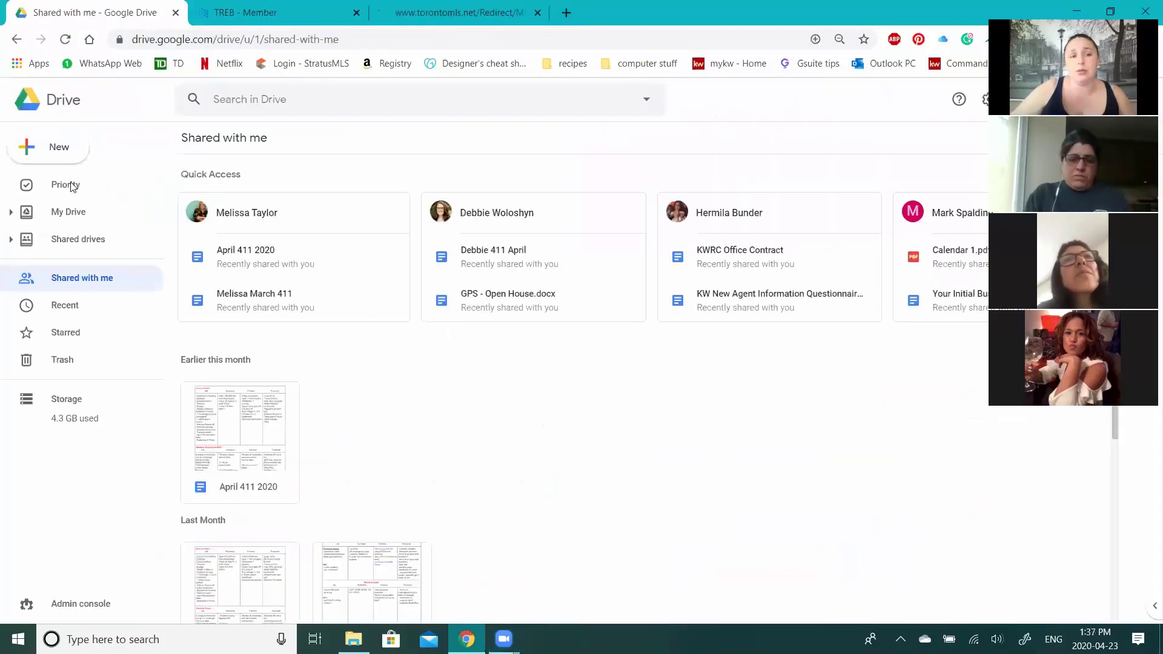
# - Navigate My Drive > Resources > CMA and select the CMA Guideline document
pyautogui.click(72, 186)
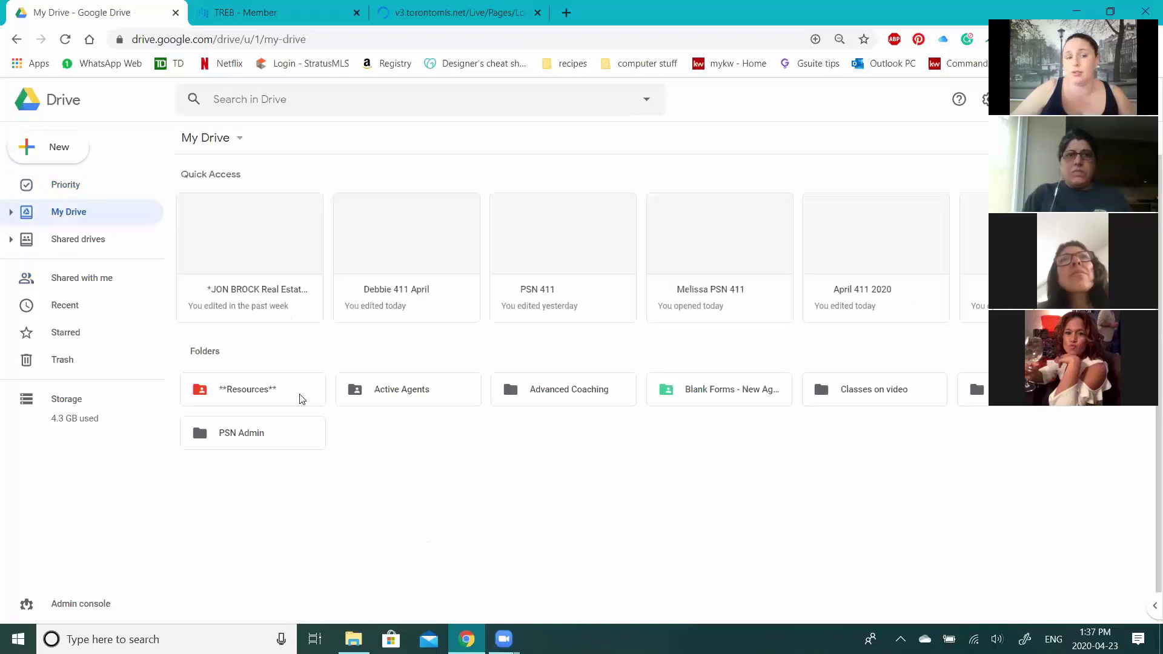
pyautogui.click(218, 394)
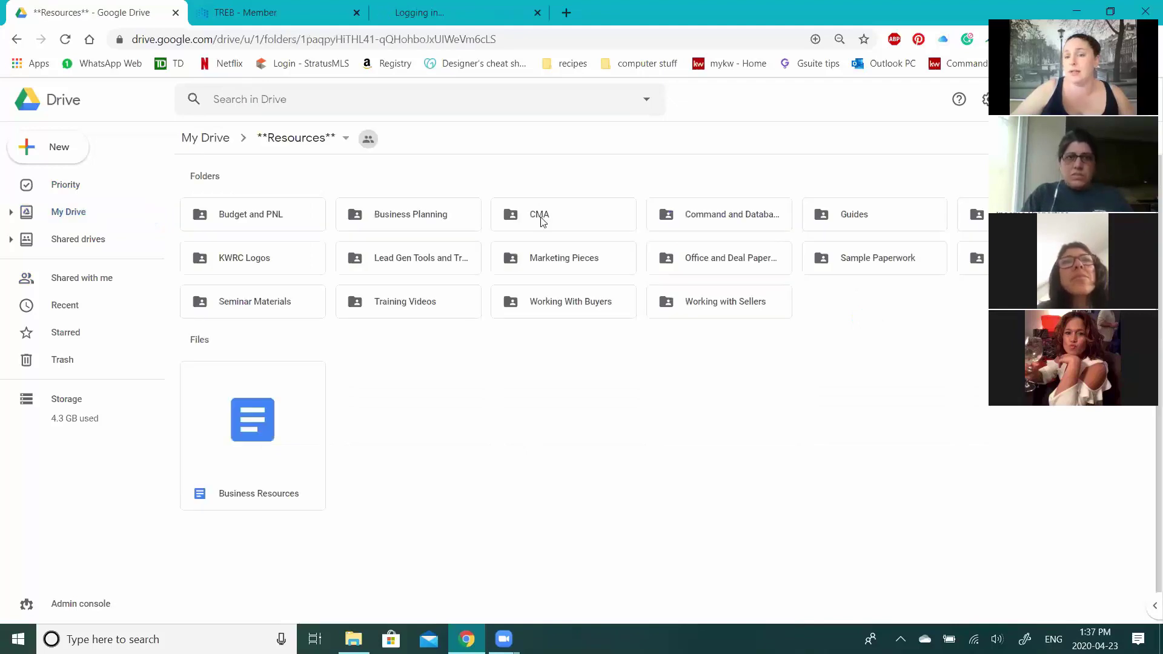
pyautogui.doubleClick(541, 218)
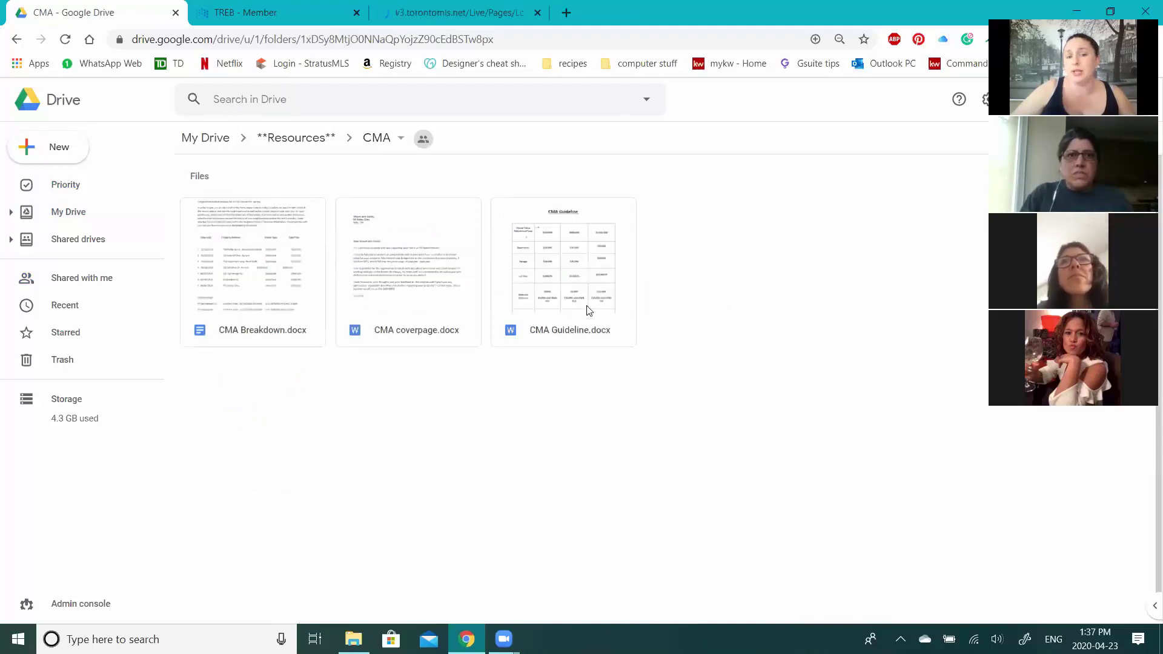
pyautogui.click(588, 311)
# - Preview CMA Guideline.docx, read through both pages, and open it with Google Docs
pyautogui.doubleClick(594, 200)
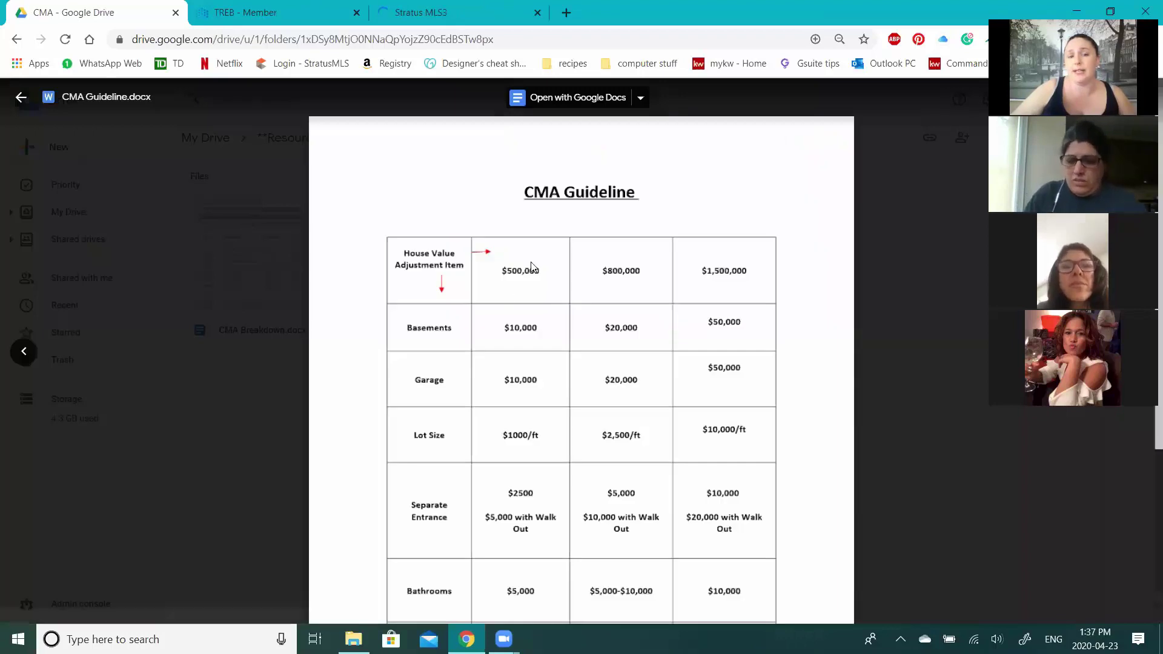
pyautogui.scroll(-1, 624, 225)
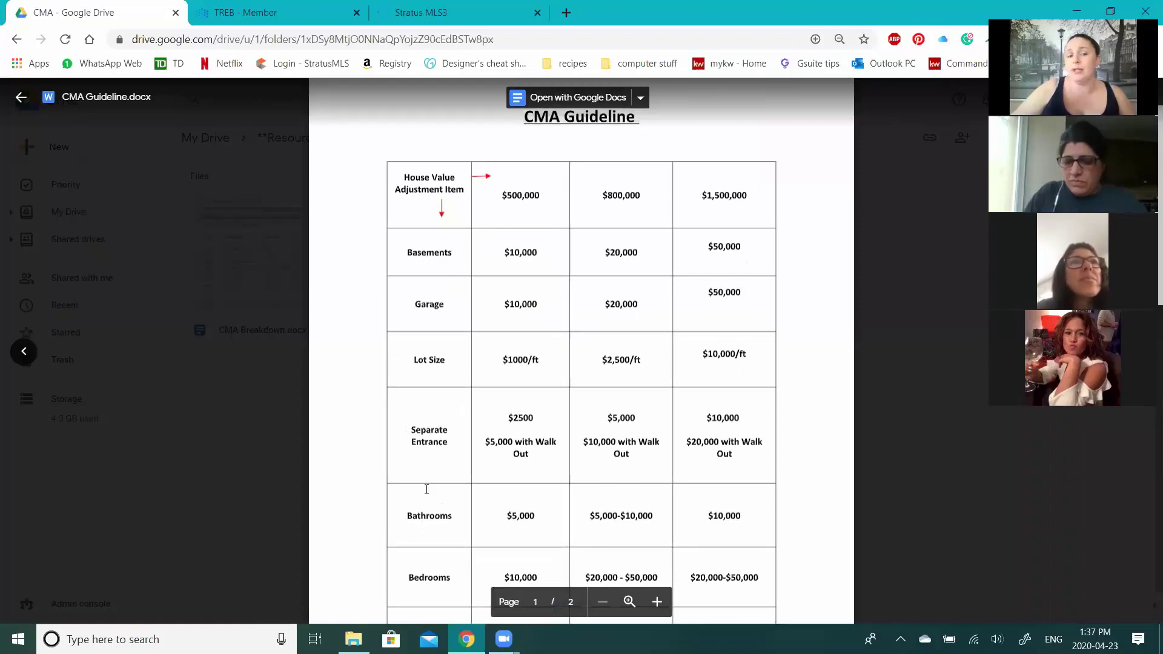
pyautogui.scroll(-1, 418, 537)
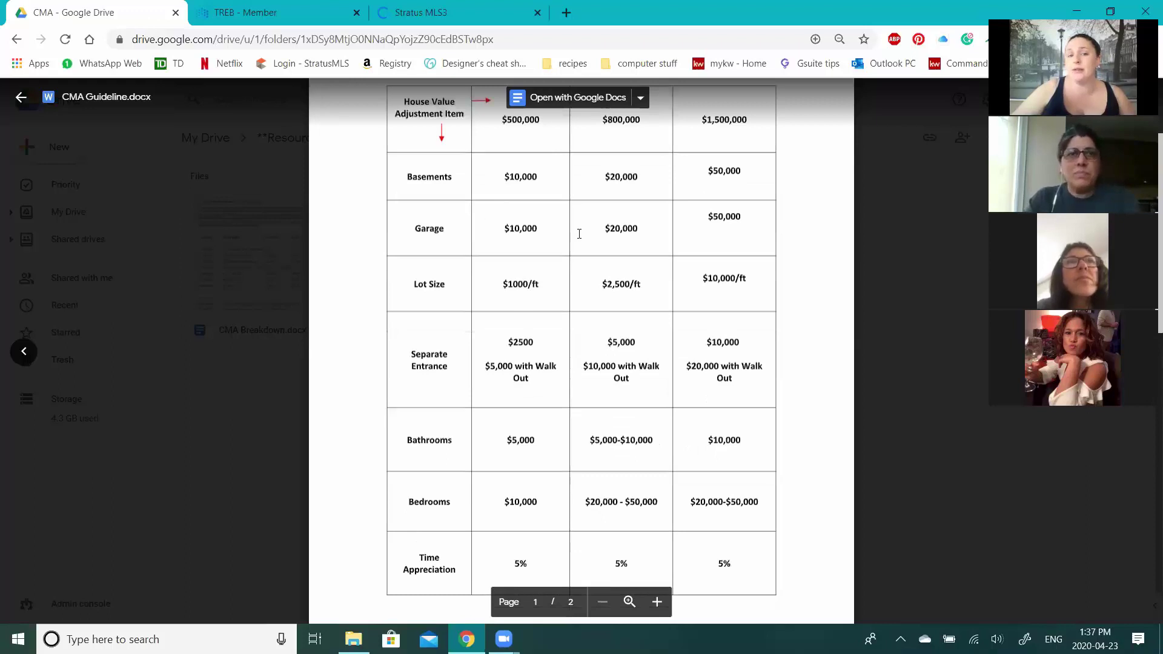
pyautogui.scroll(1, 613, 224)
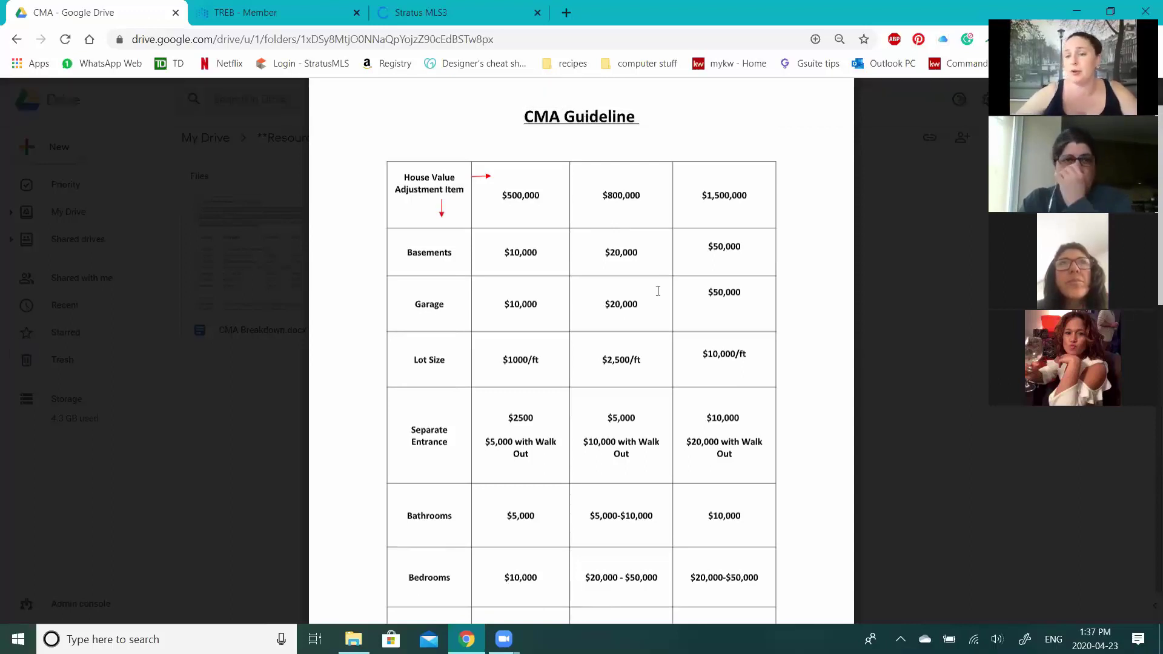
pyautogui.scroll(-1, 644, 303)
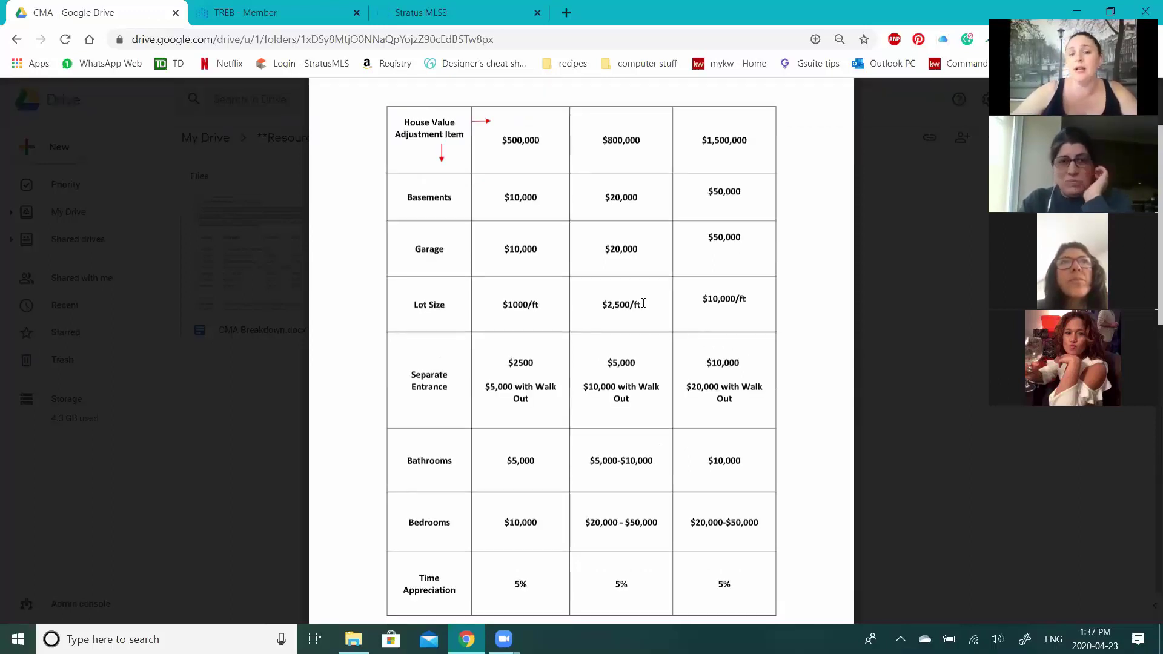
pyautogui.scroll(-8, 643, 303)
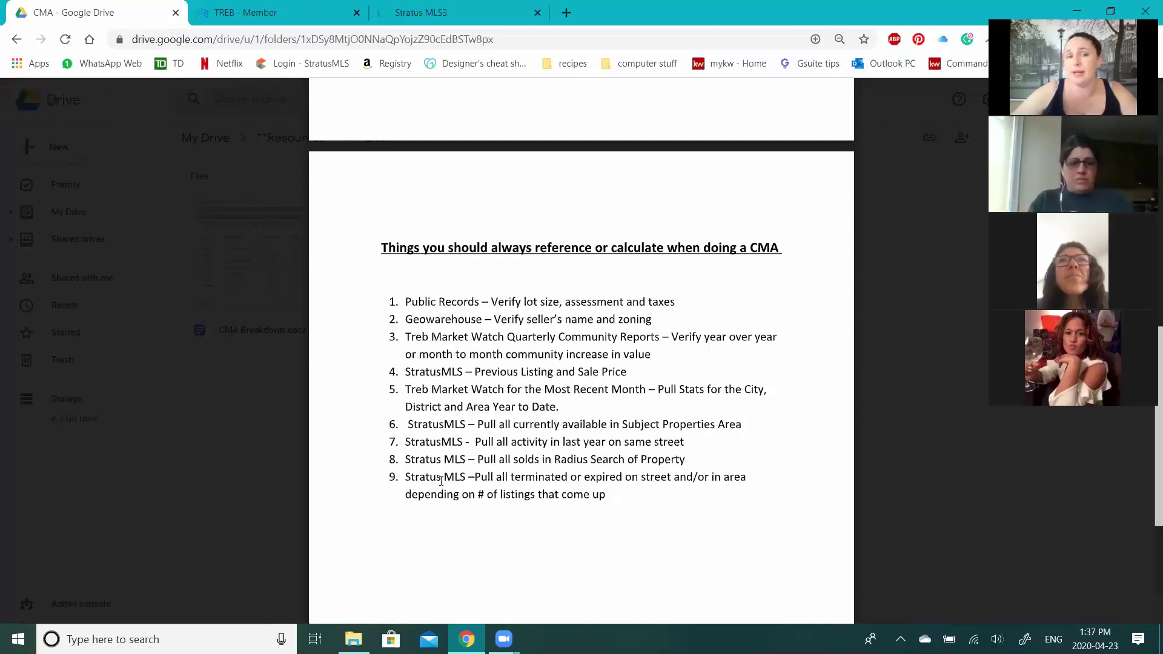
pyautogui.scroll(4, 564, 340)
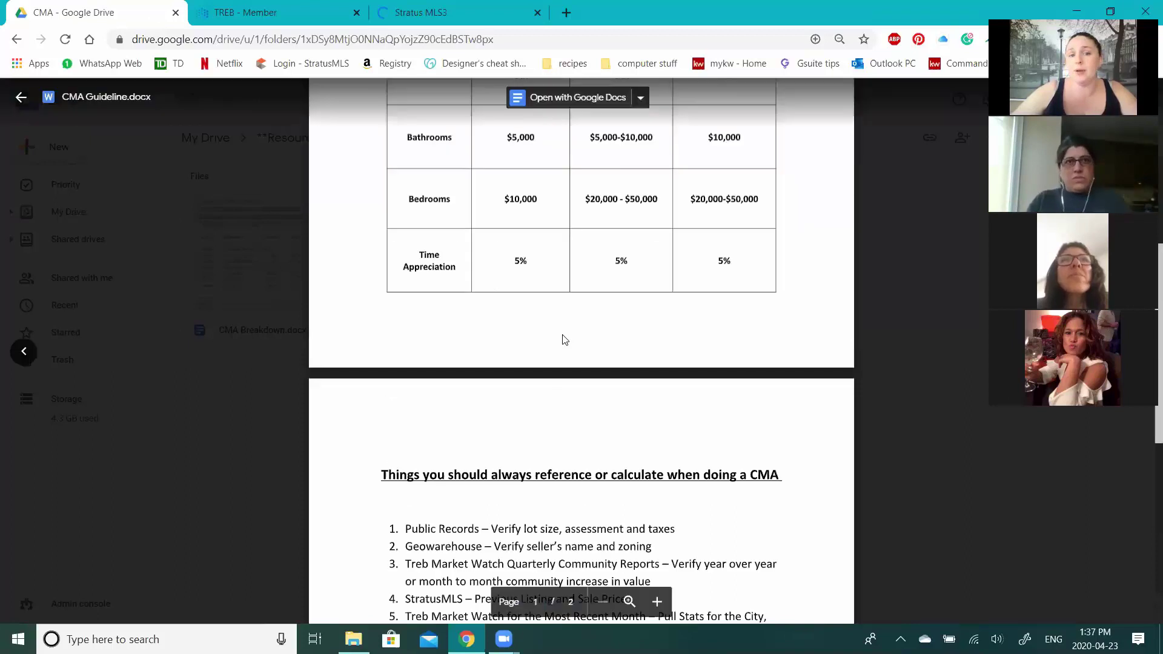
pyautogui.click(577, 98)
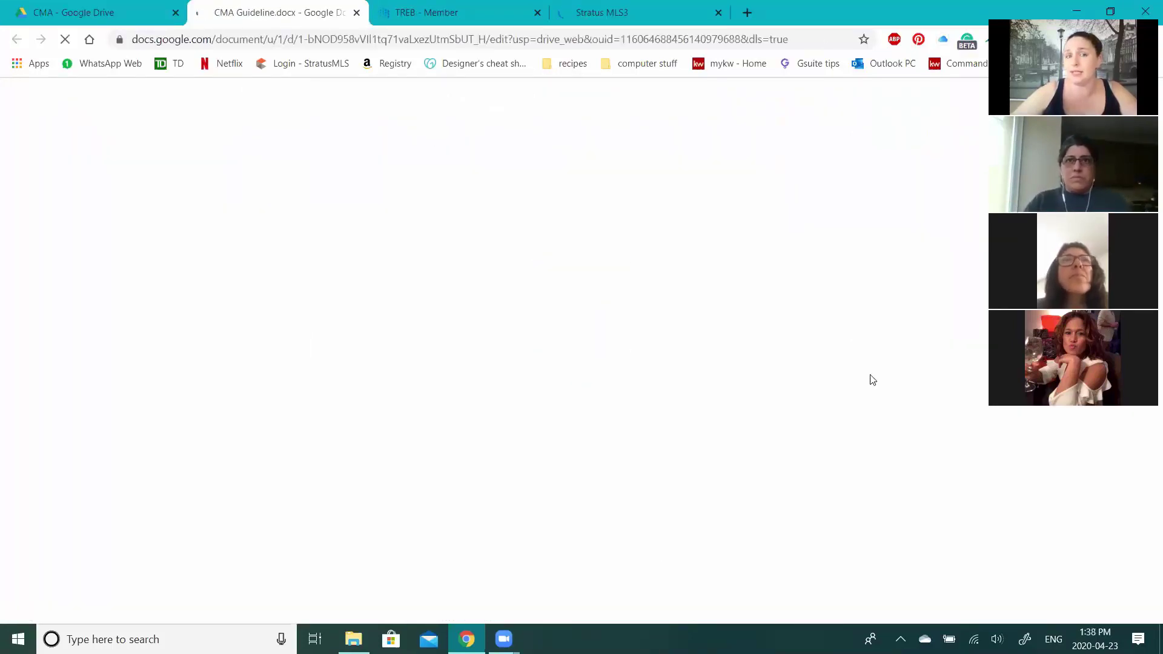
# - Check the Stratus MLS login tab while CMA Guideline.docx finishes loading in Google Docs
pyautogui.click(672, 13)
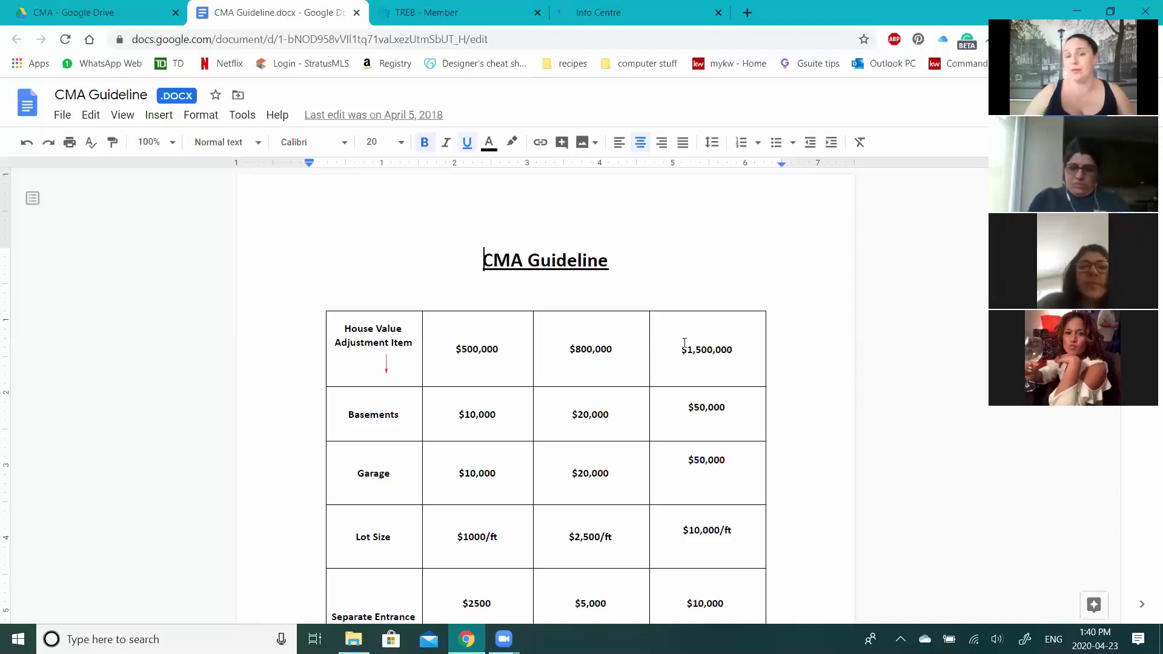
# - Return to the TREB member site and switch to its Info Centre home page
pyautogui.click(454, 5)
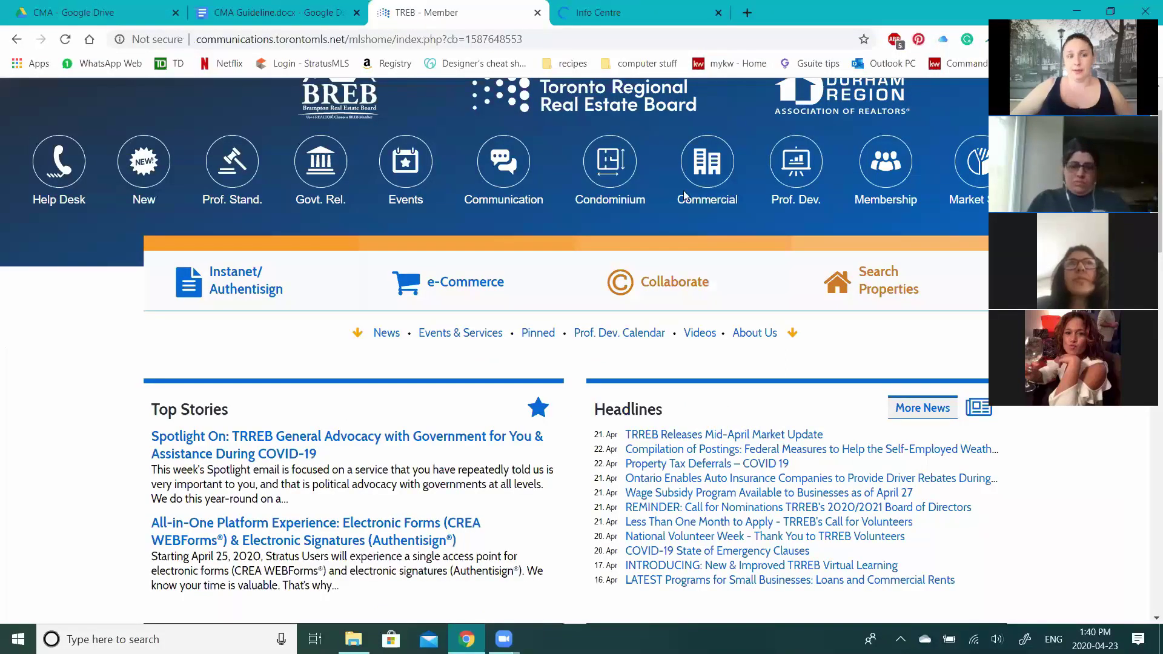
pyautogui.click(608, 13)
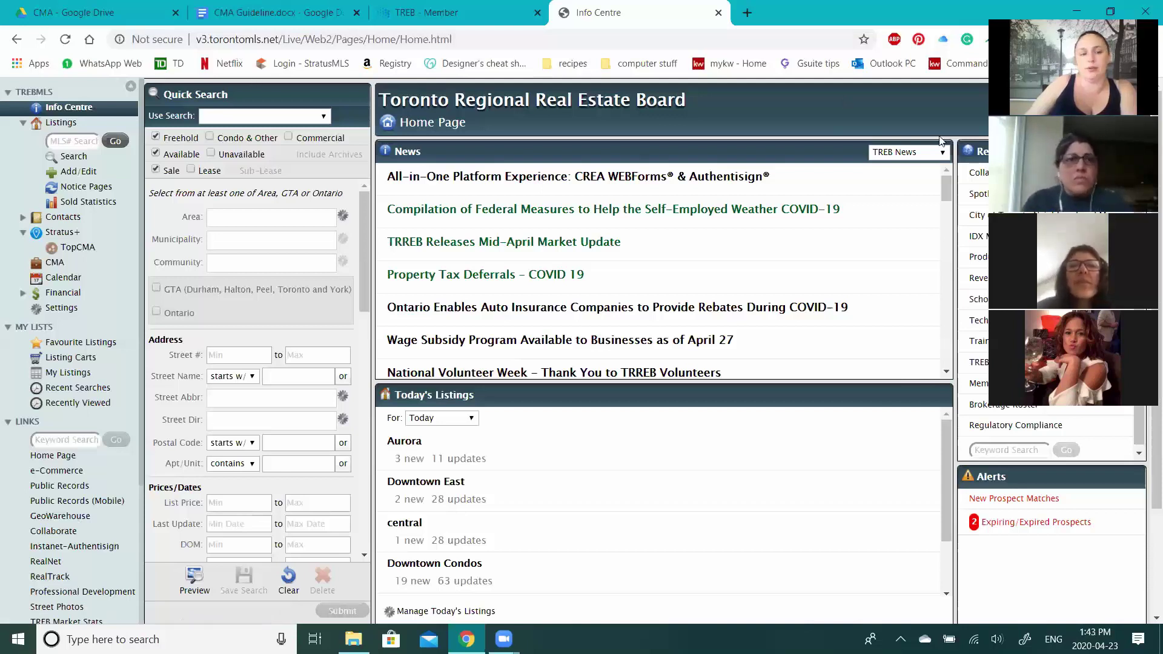
# - Launch GeoWarehouse in a new tab from the Info Centre's Links sidebar
pyautogui.click(77, 519)
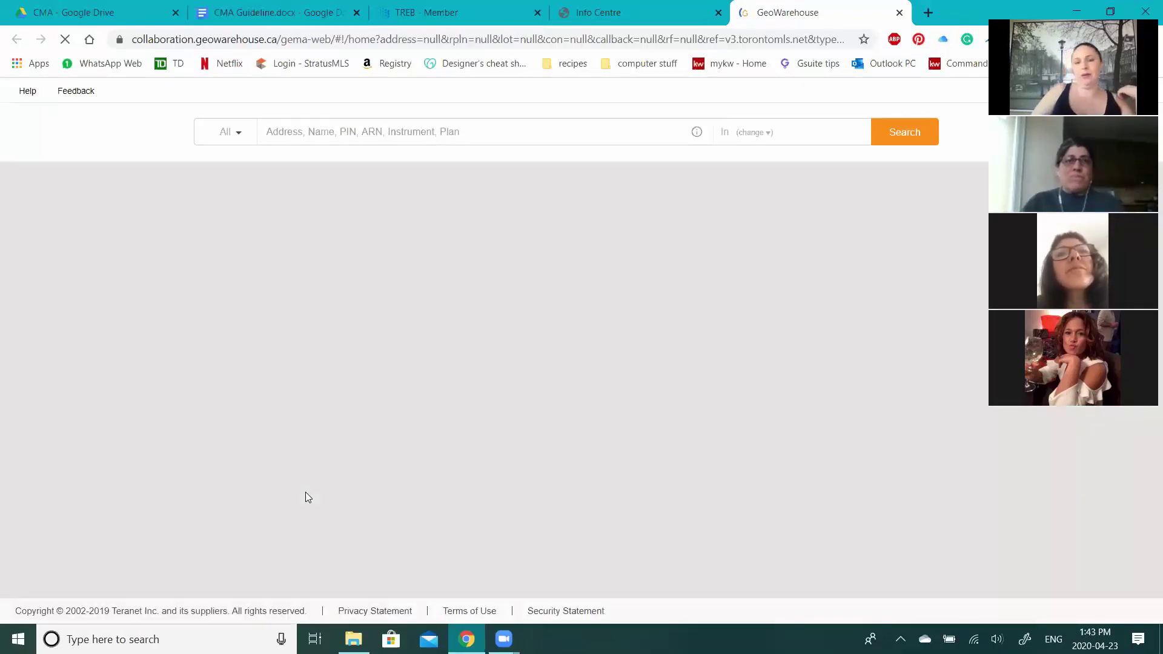
pyautogui.click(381, 139)
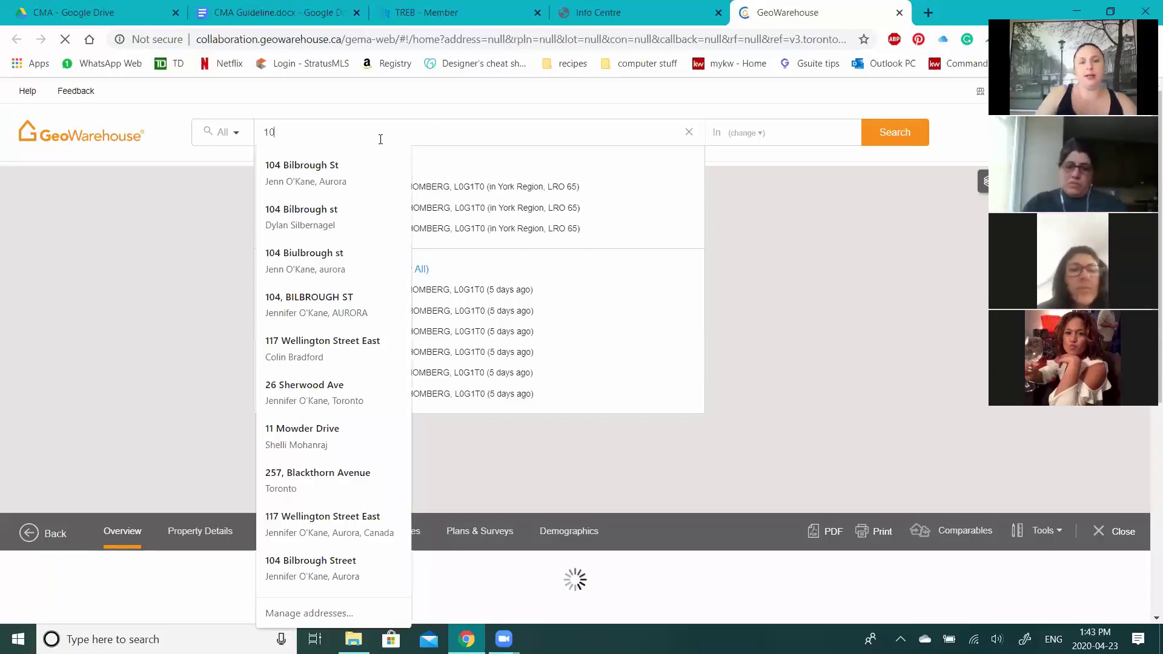
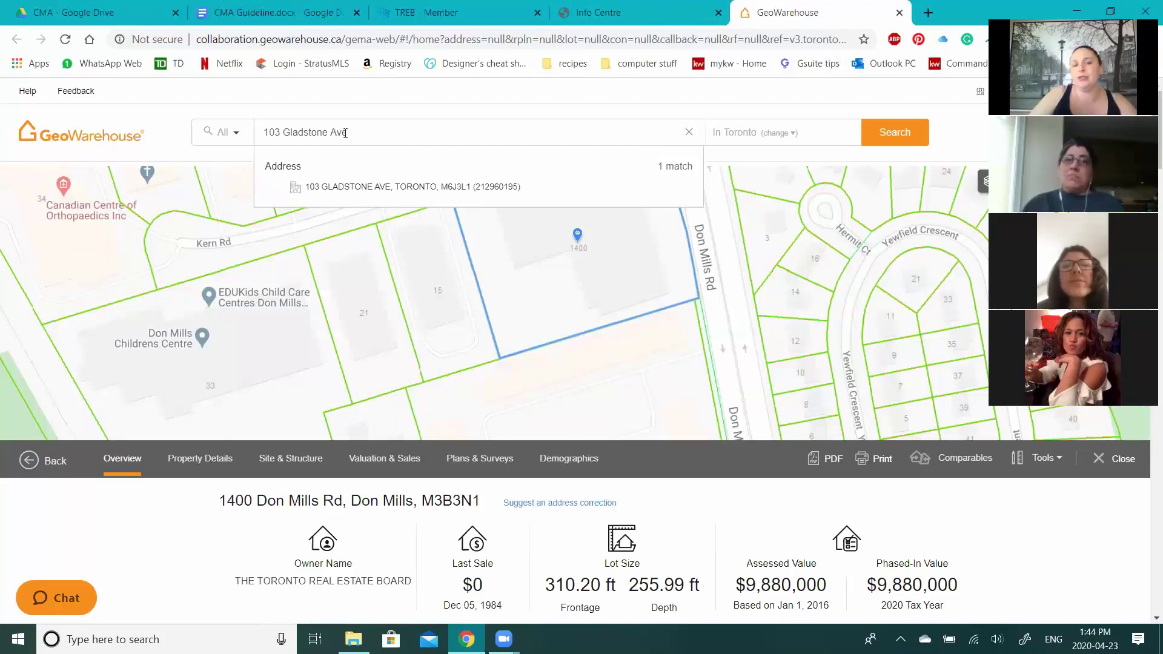
pyautogui.click(739, 143)
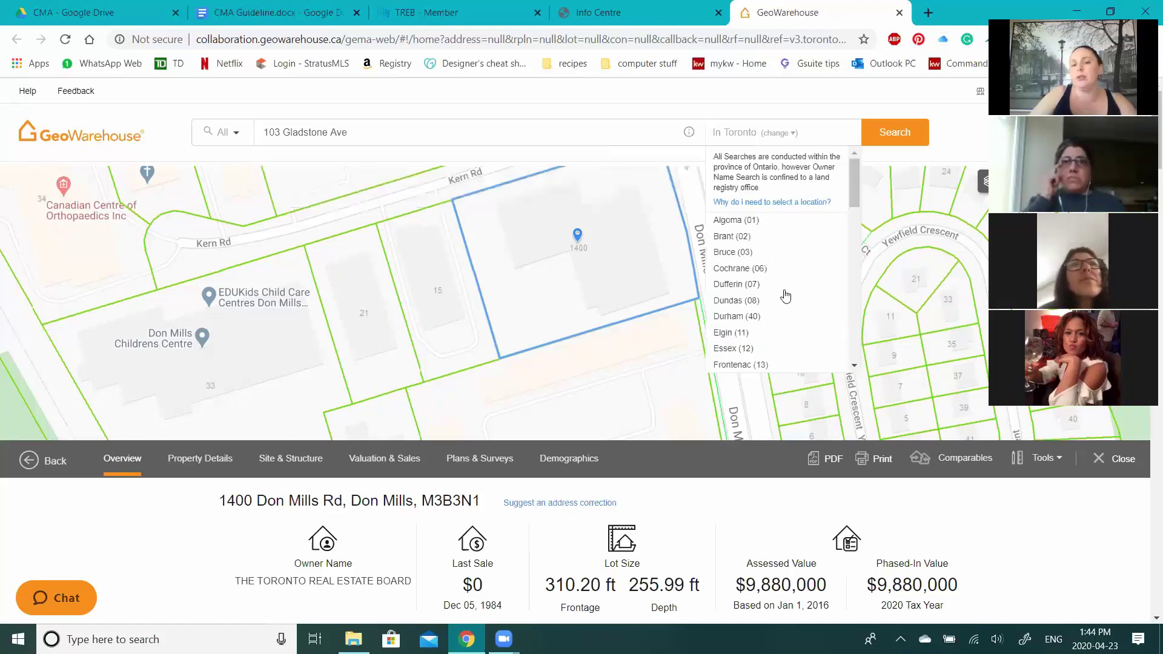
pyautogui.scroll(-3, 786, 296)
pyautogui.scroll(-5, 740, 361)
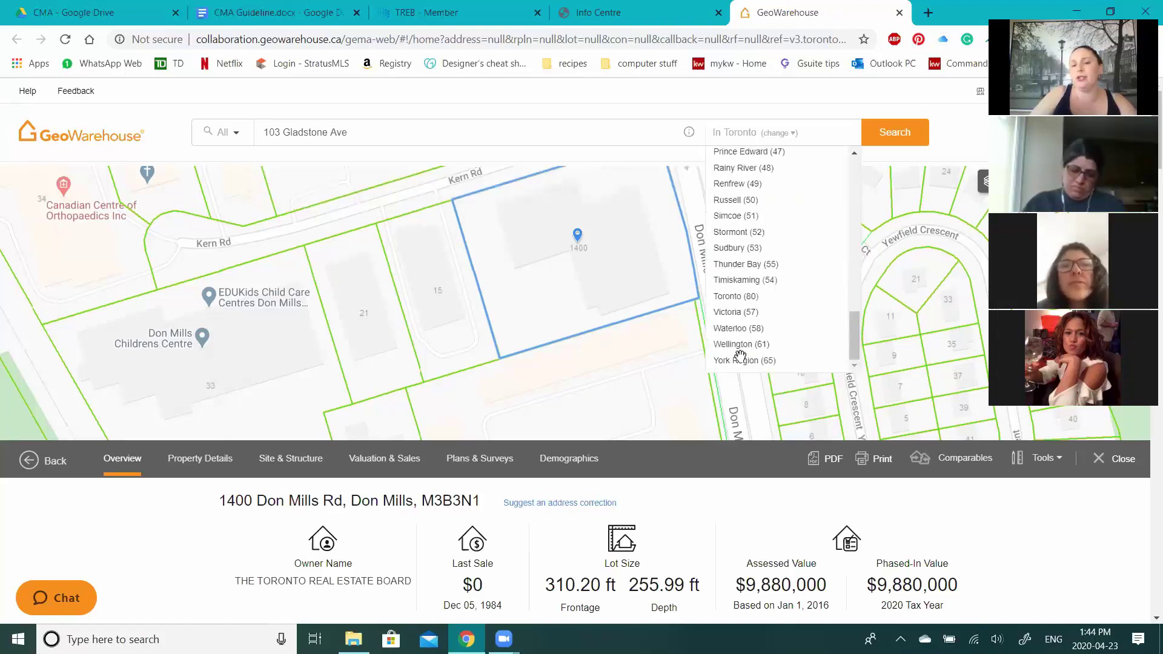
pyautogui.click(740, 361)
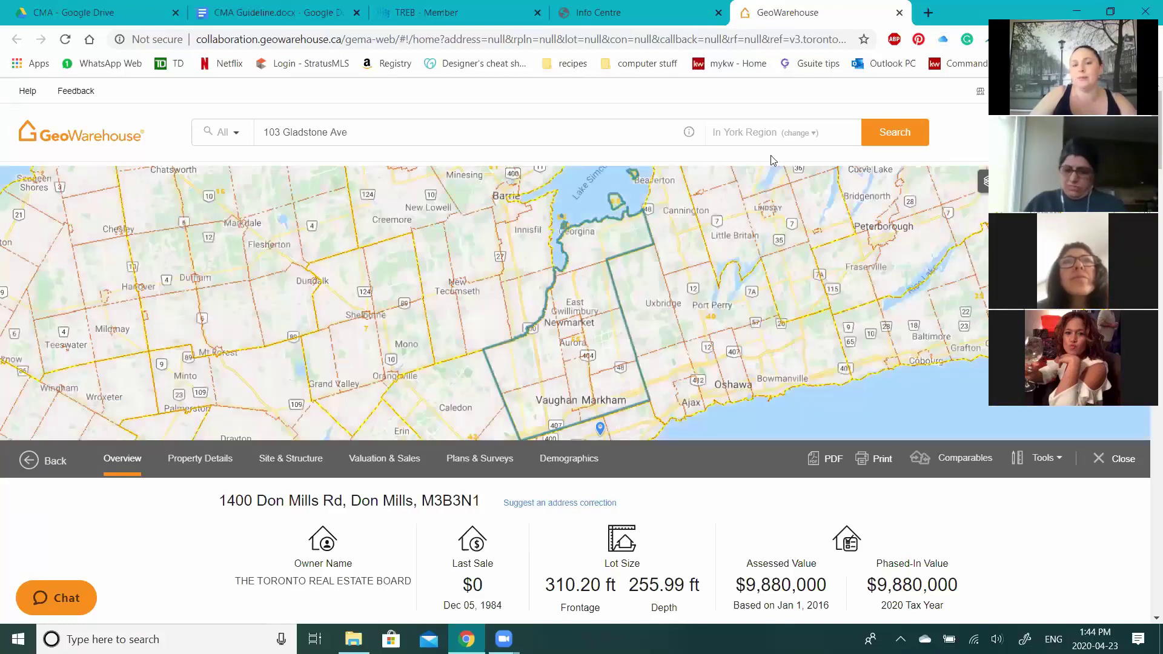
pyautogui.press('Return')
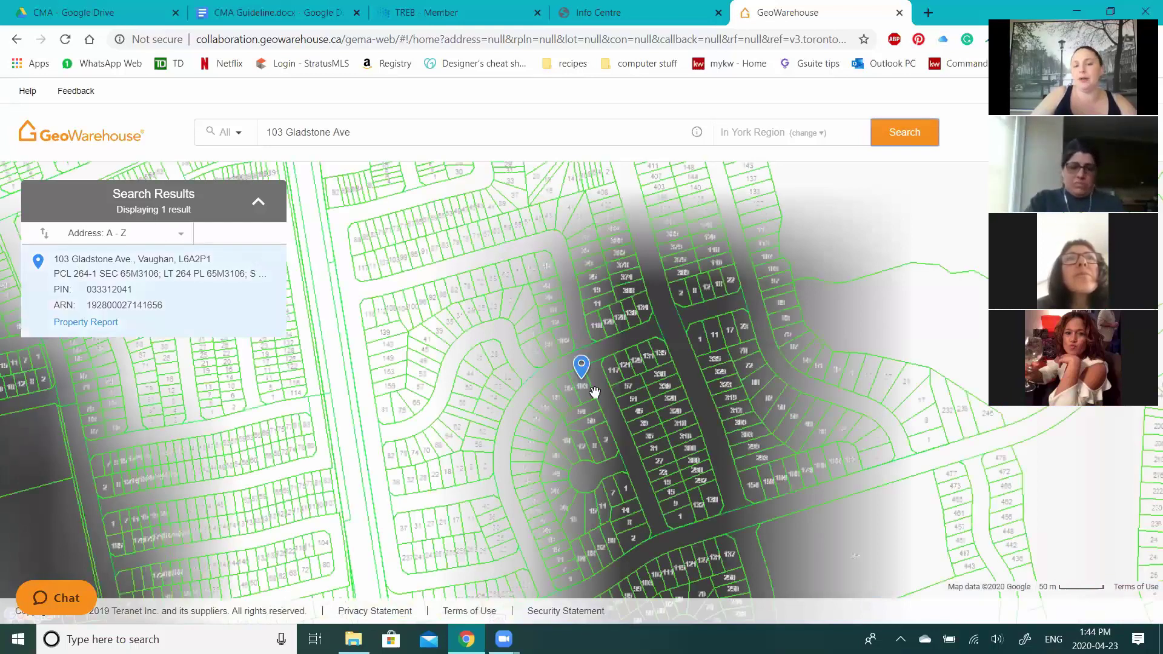
pyautogui.click(595, 393)
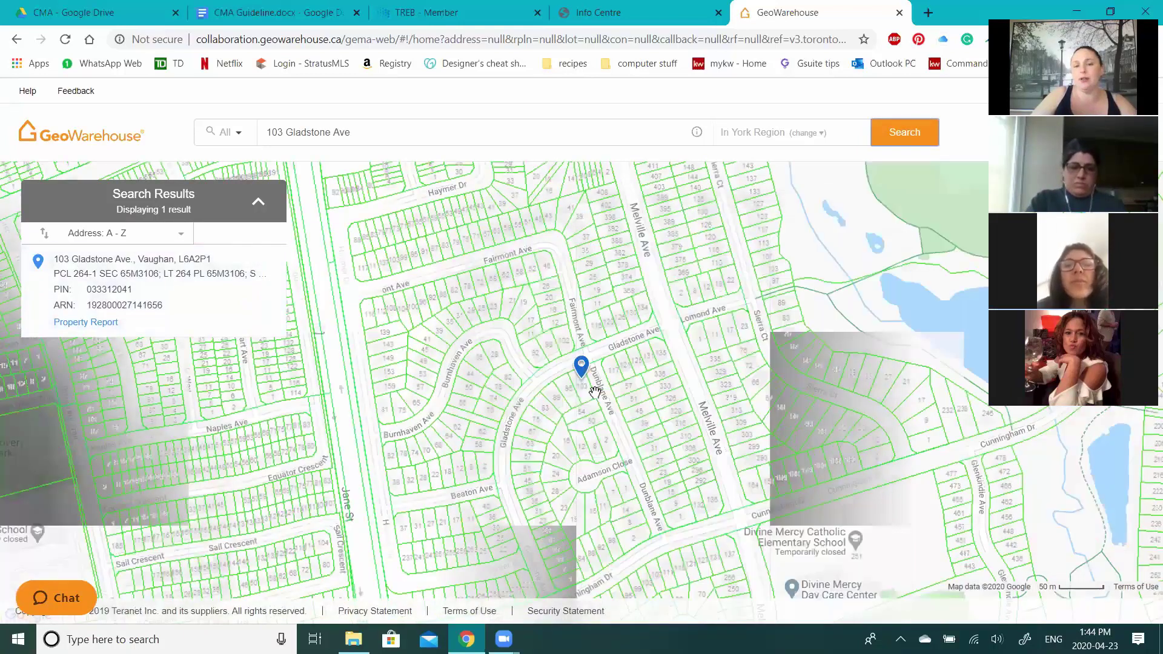
pyautogui.click(593, 392)
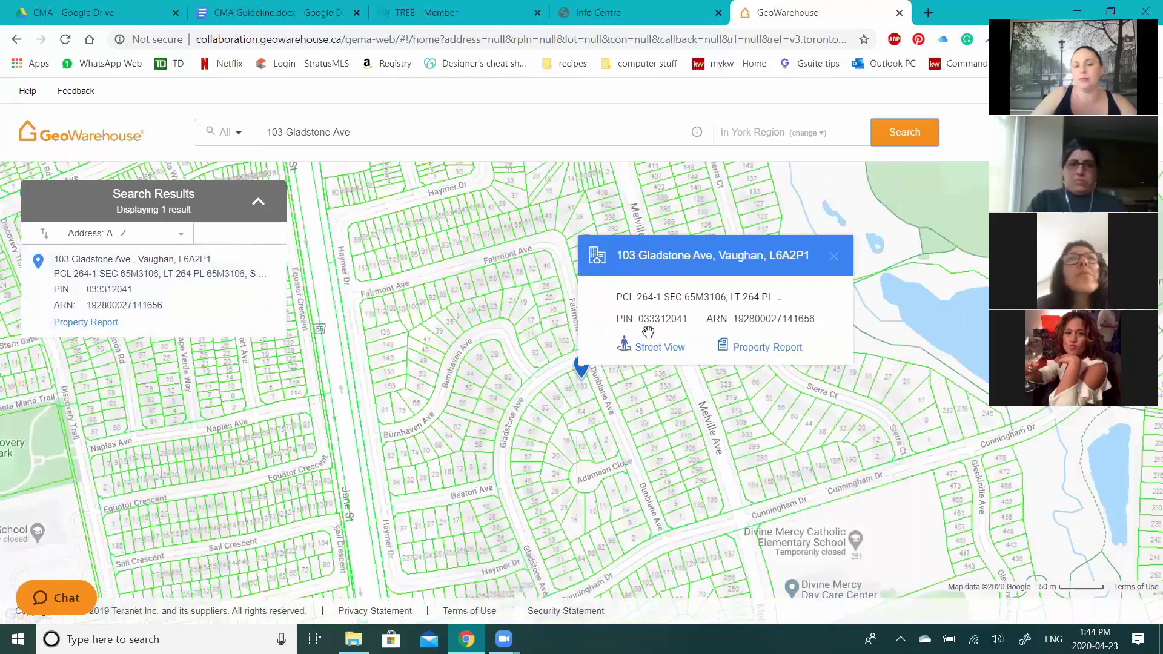
pyautogui.click(582, 392)
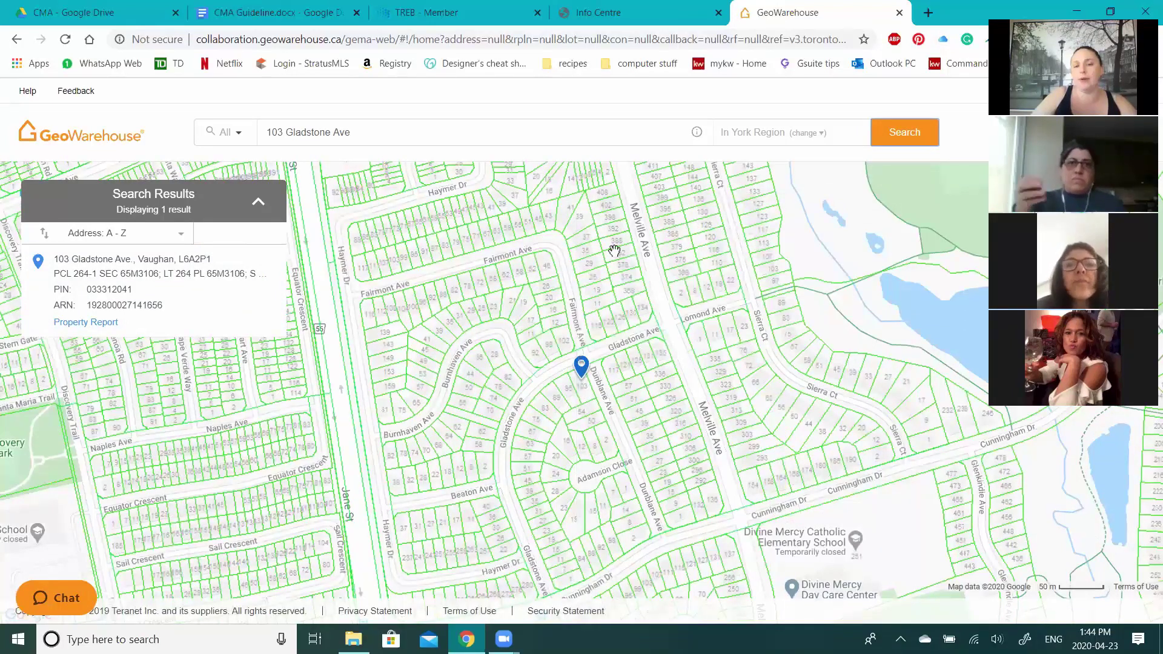
pyautogui.moveTo(622, 341); pyautogui.dragTo(615, 250)
pyautogui.scroll(1, 580, 306)
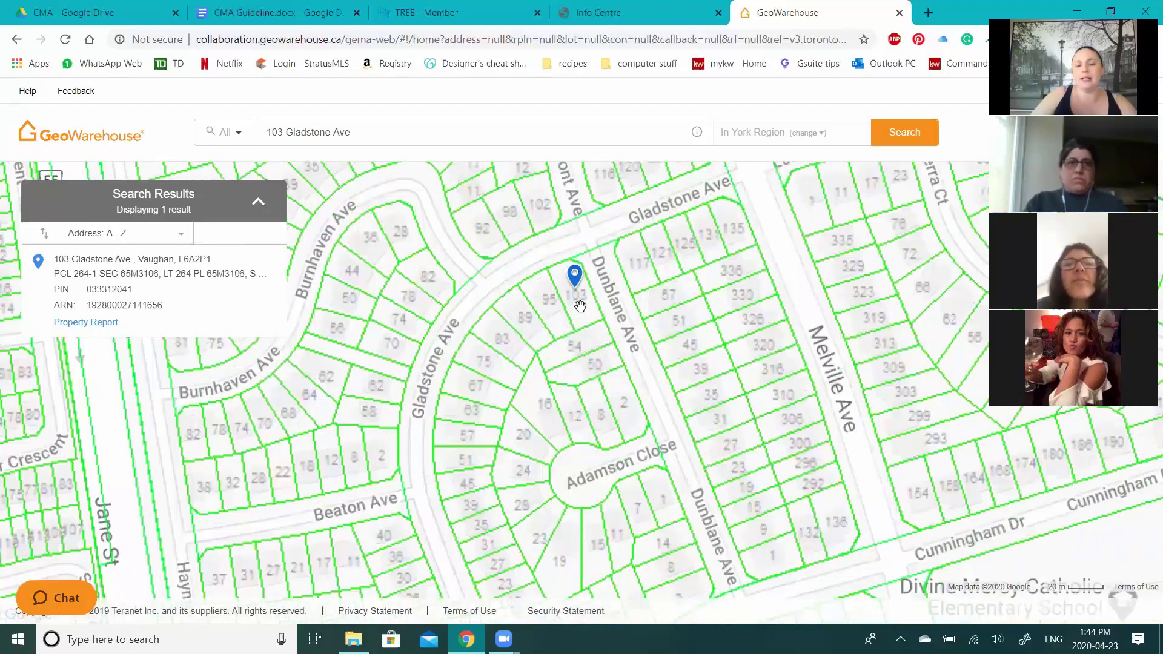
pyautogui.click(583, 288)
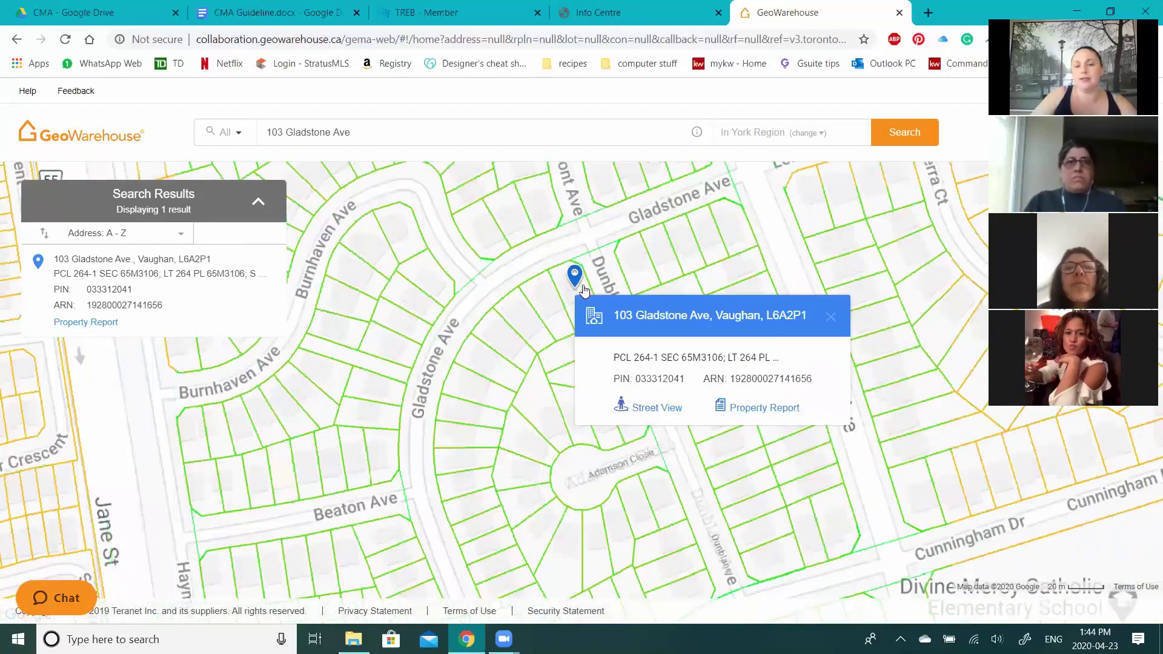
pyautogui.click(569, 298)
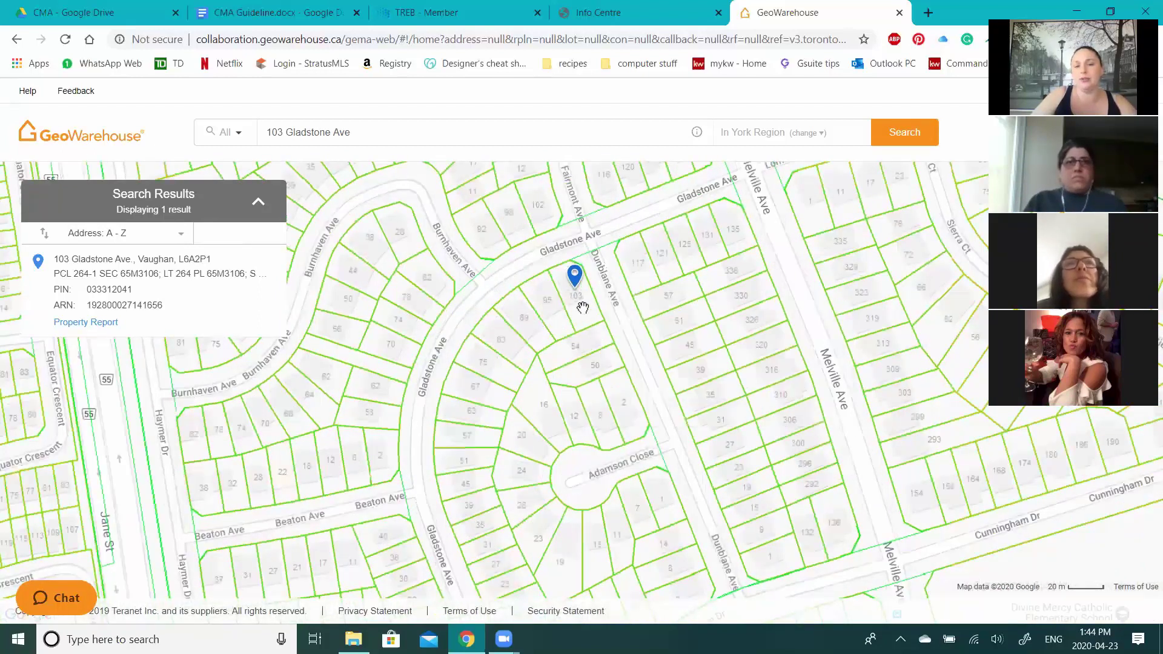
pyautogui.scroll(1, 575, 291)
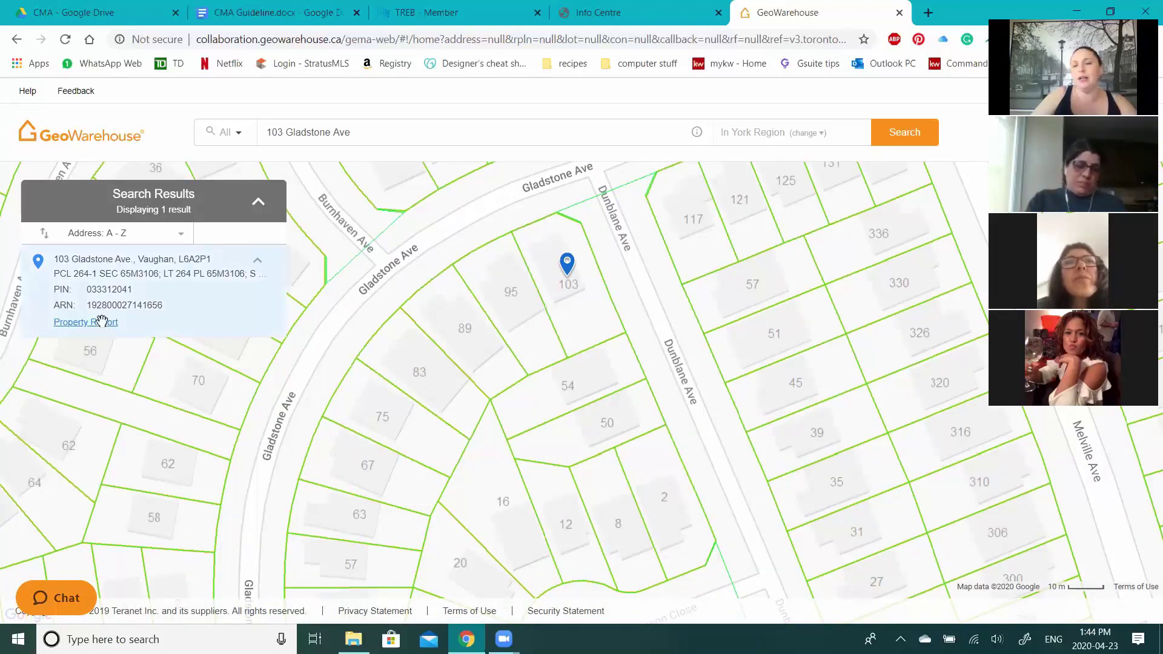
pyautogui.click(262, 319)
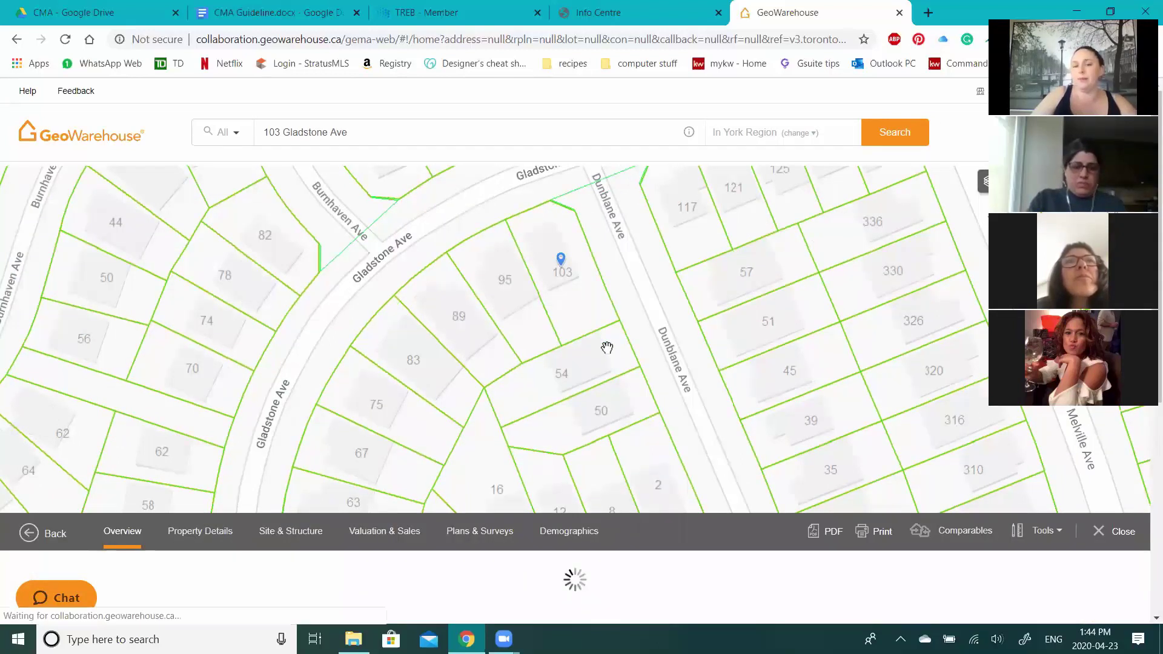
# - Review the report overview, noting the $310,968 last sale dated Jan 05, 1999
pyautogui.scroll(-2, 607, 347)
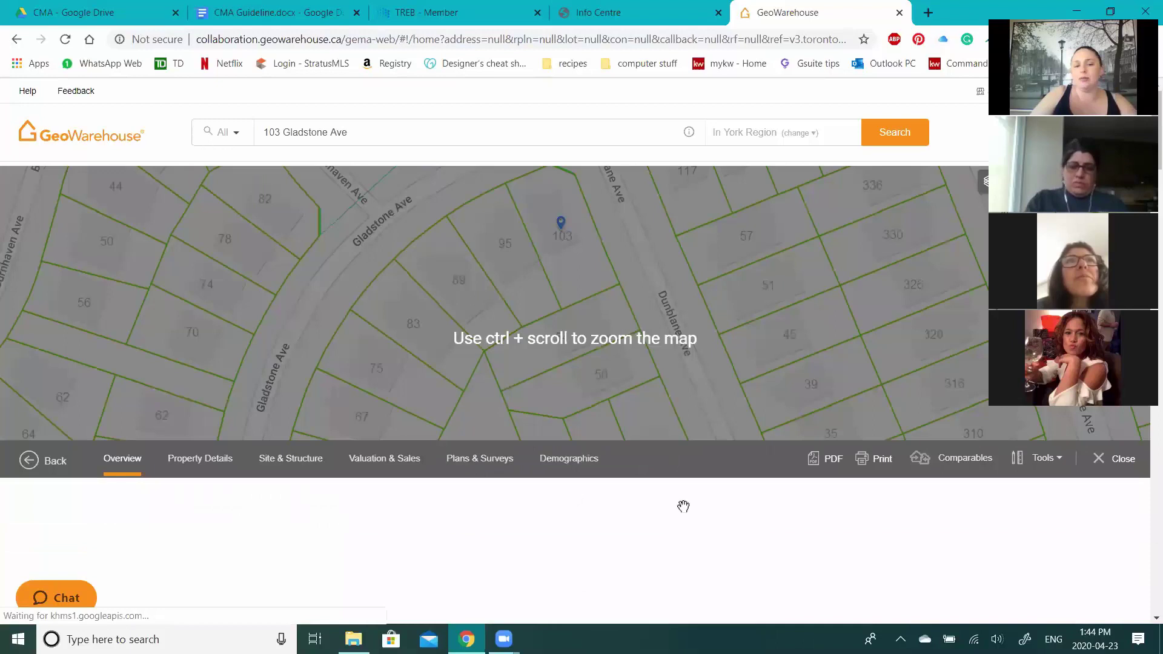
pyautogui.scroll(-1, 635, 515)
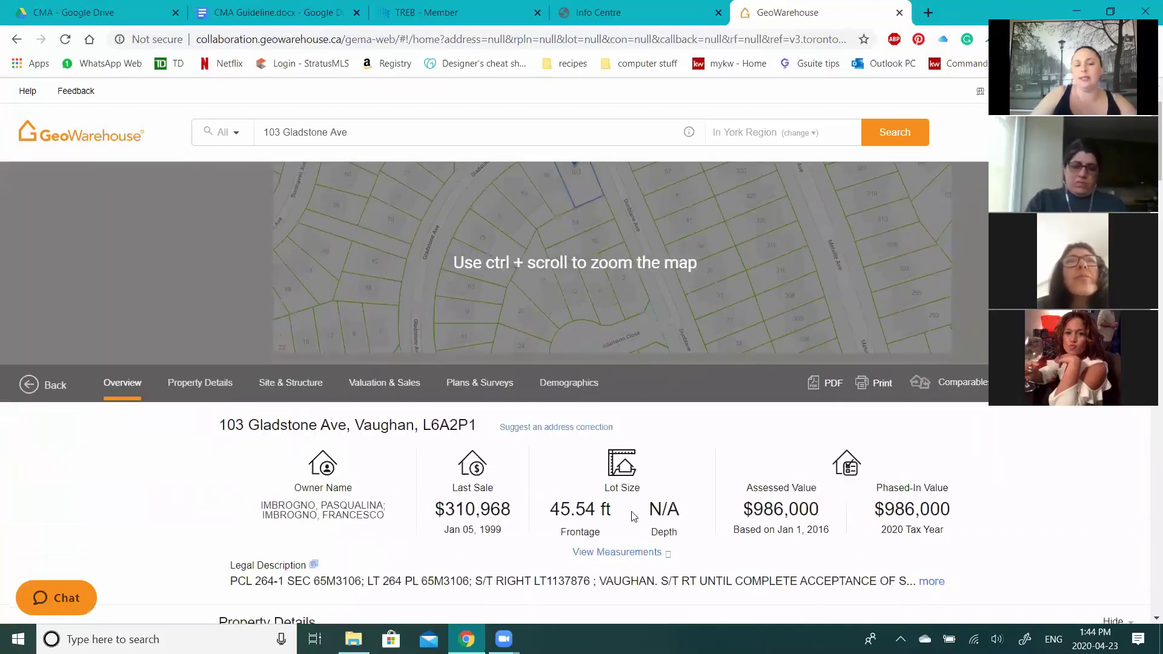
pyautogui.scroll(-4, 447, 283)
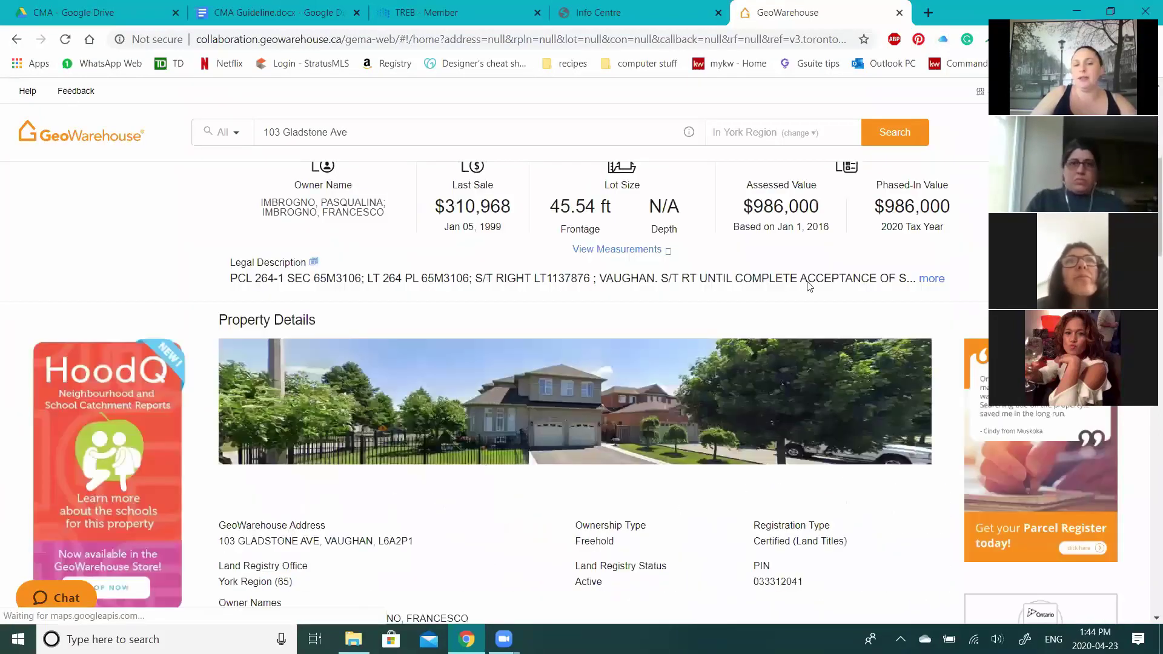
pyautogui.scroll(-1, 797, 306)
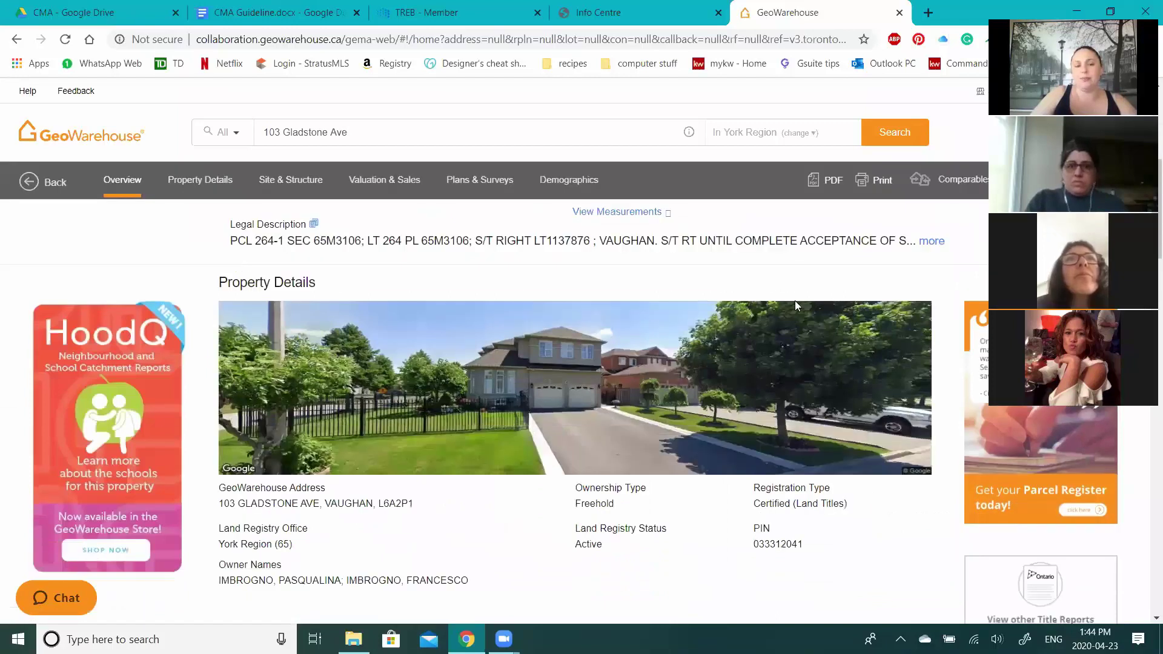
pyautogui.scroll(1, 548, 473)
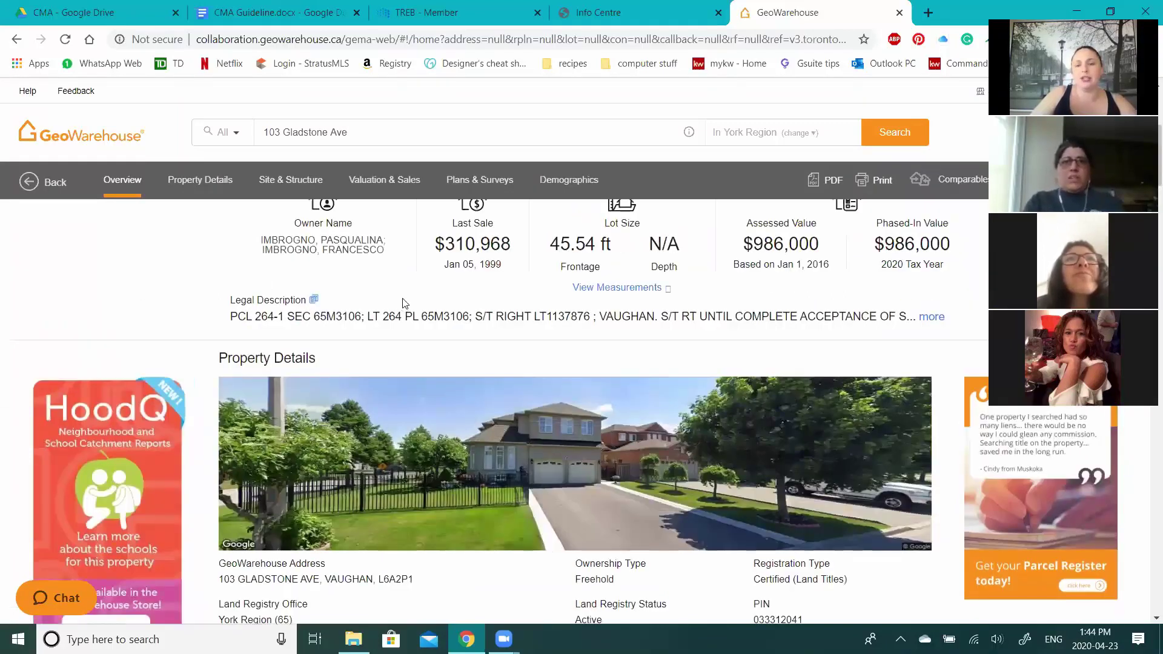
pyautogui.scroll(4, 405, 302)
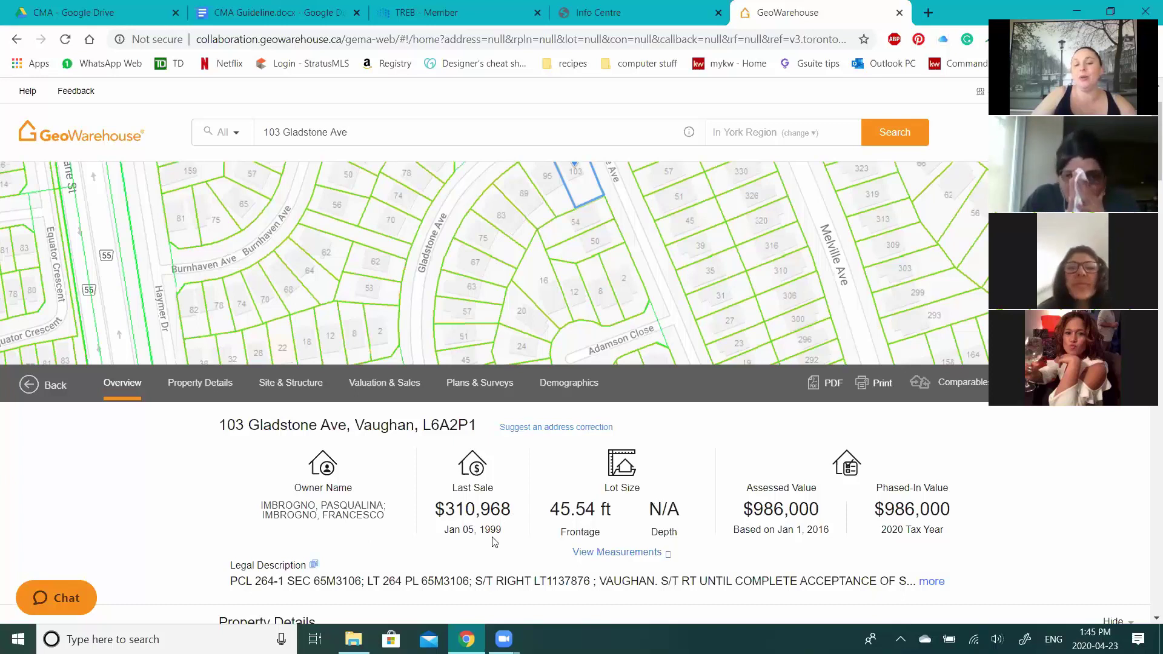
pyautogui.moveTo(461, 531); pyautogui.dragTo(502, 531)
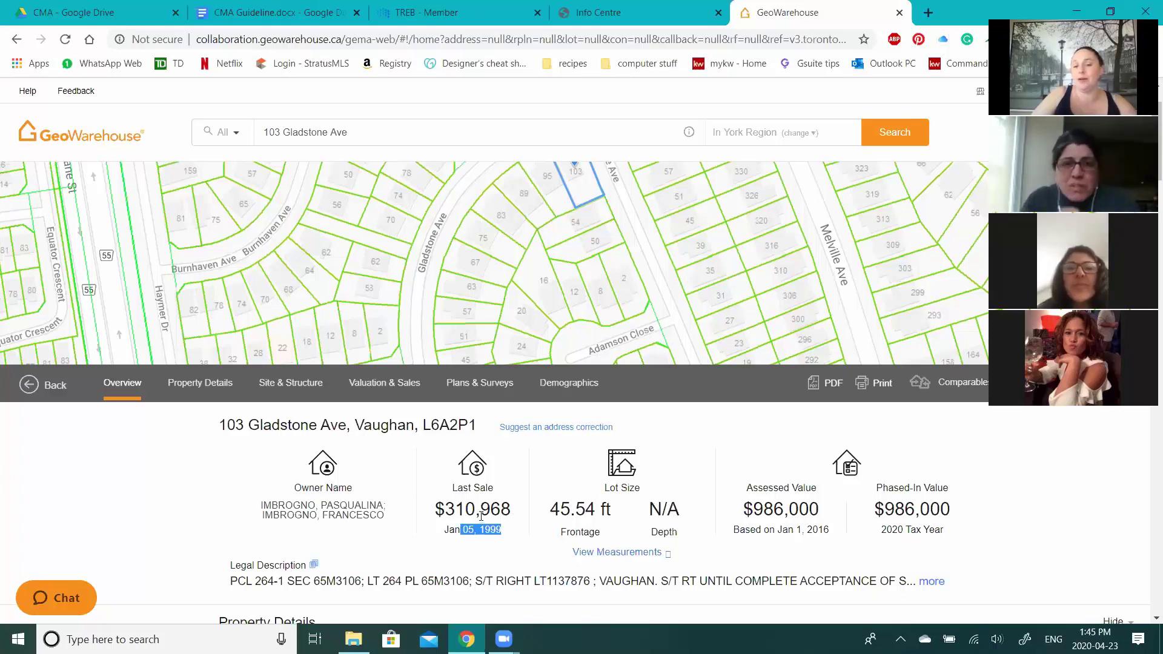
pyautogui.click(660, 532)
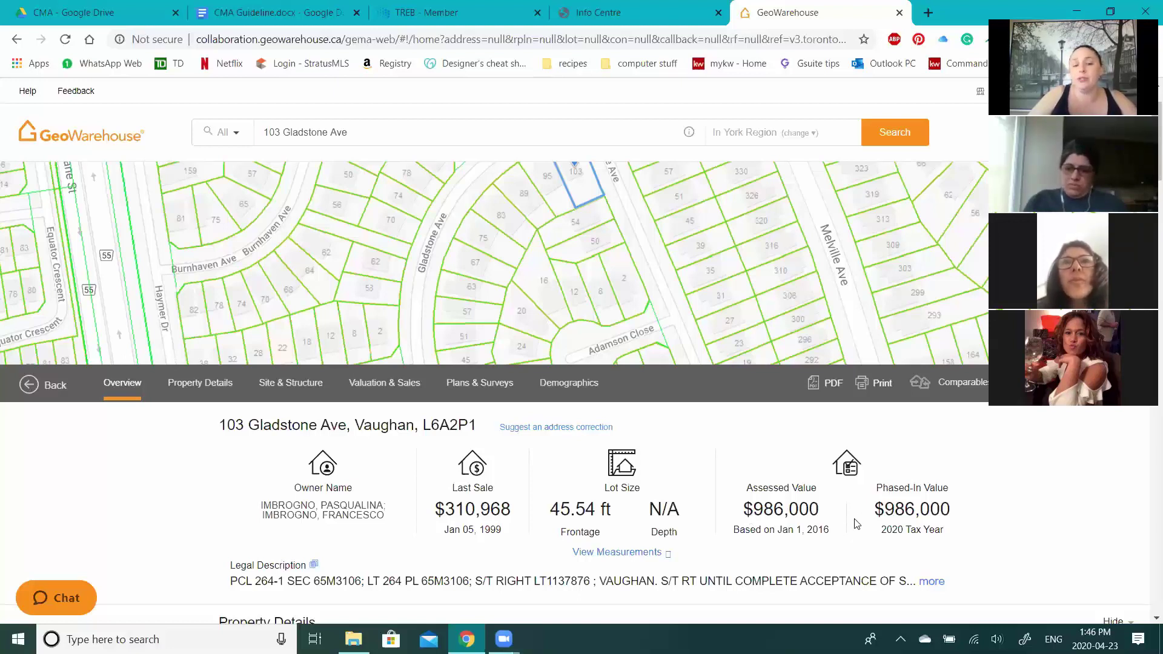
# - Expand the full legal description, then scroll down to the Freehold, Land Titles Property Details
pyautogui.scroll(-1, 286, 506)
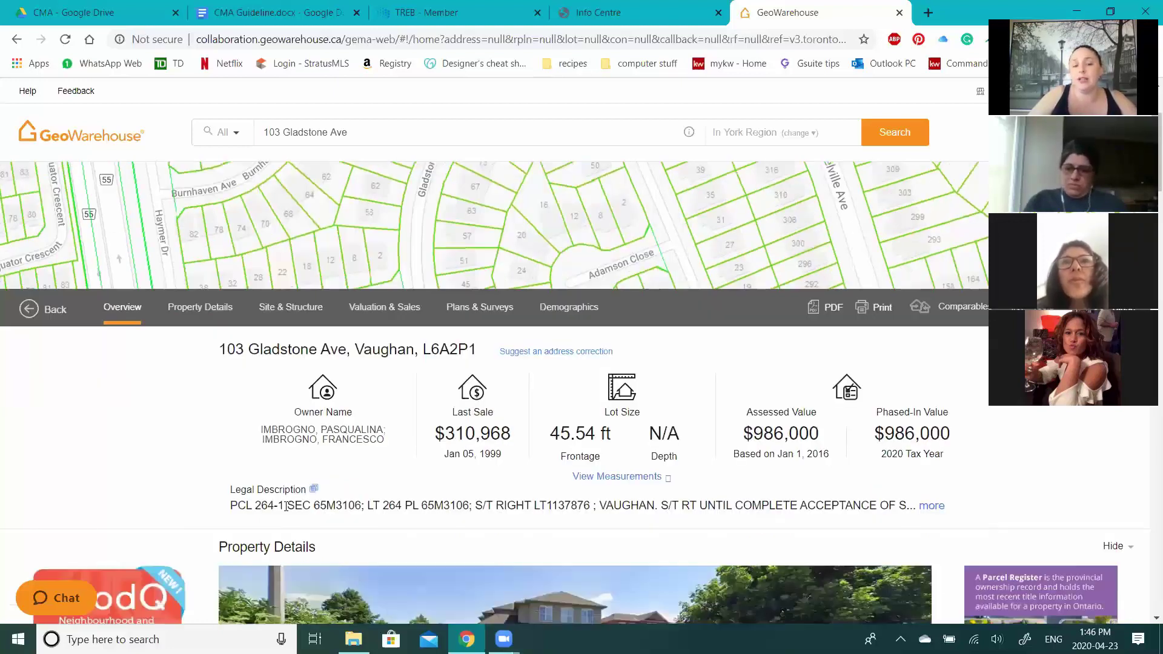
pyautogui.click(927, 508)
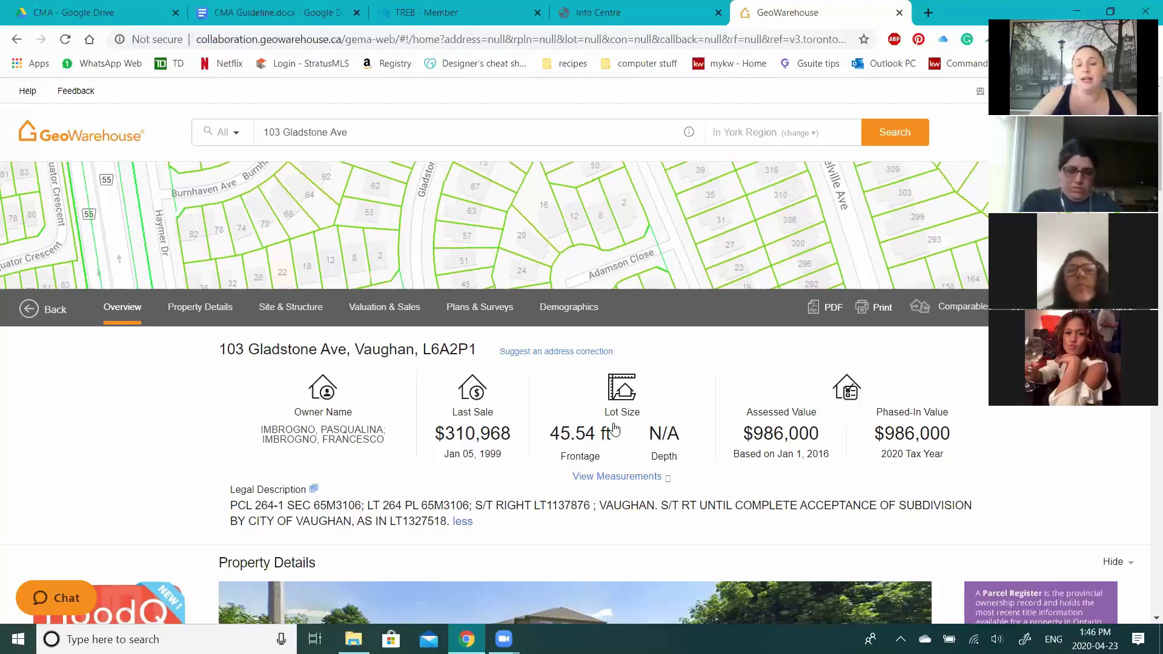
pyautogui.scroll(-5, 615, 429)
pyautogui.scroll(-1, 382, 429)
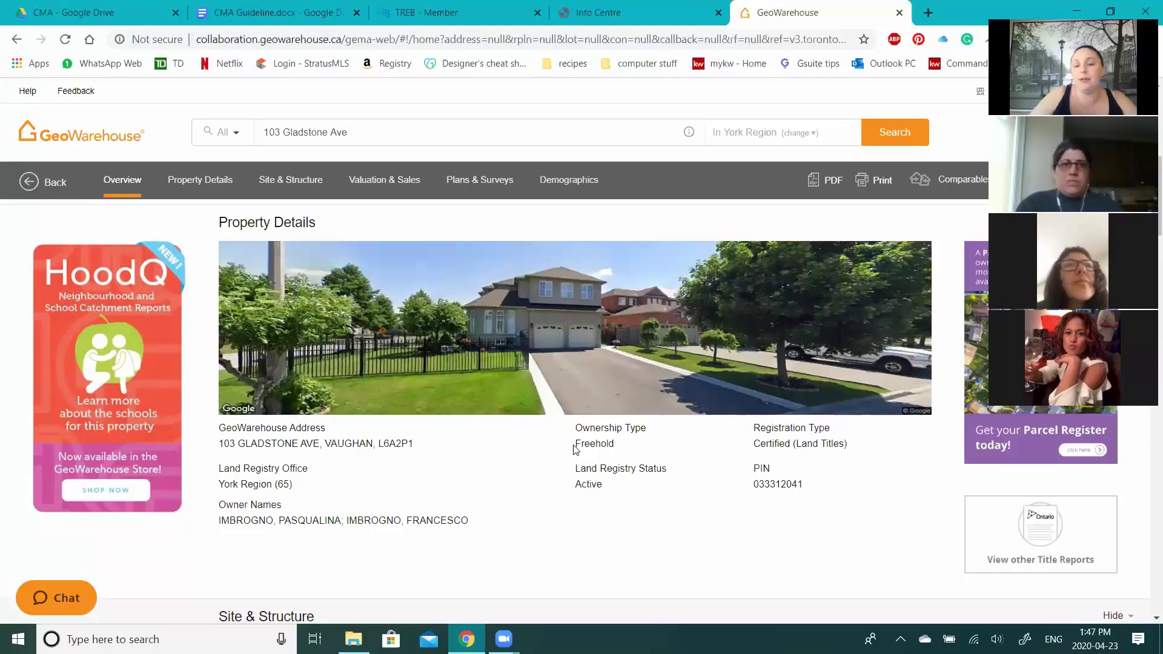
# - Highlight the Freehold ownership and York Region (65) registry details, then scroll down toward Site & Structure
pyautogui.moveTo(575, 448); pyautogui.dragTo(800, 483)
pyautogui.click(781, 484)
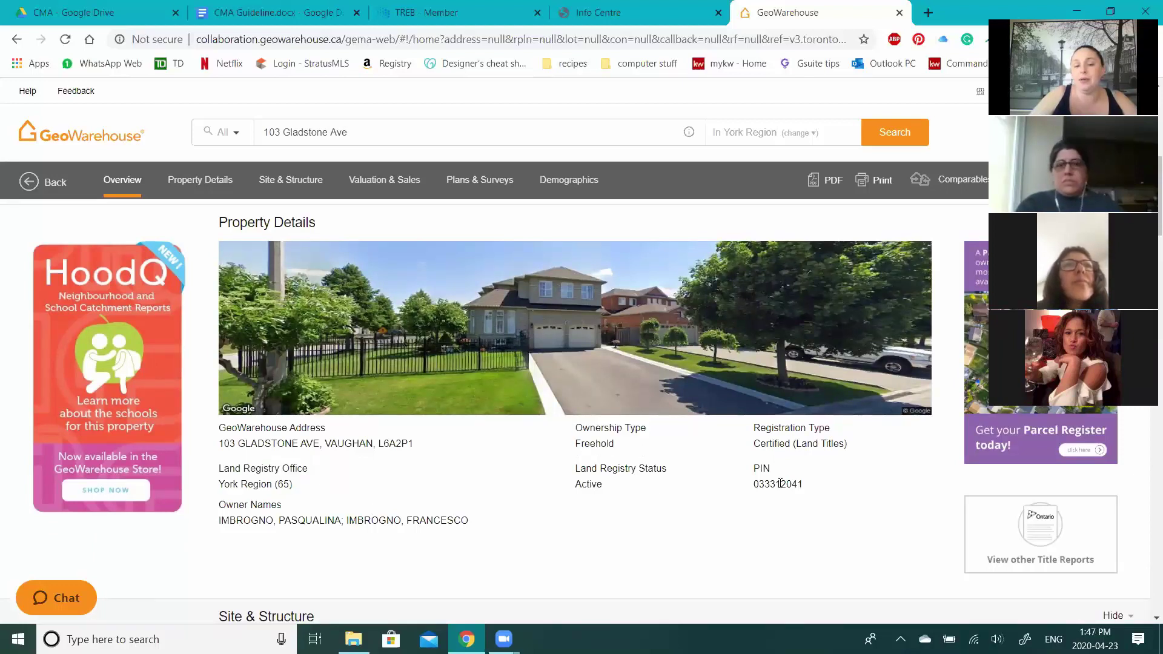
pyautogui.scroll(-1, 520, 461)
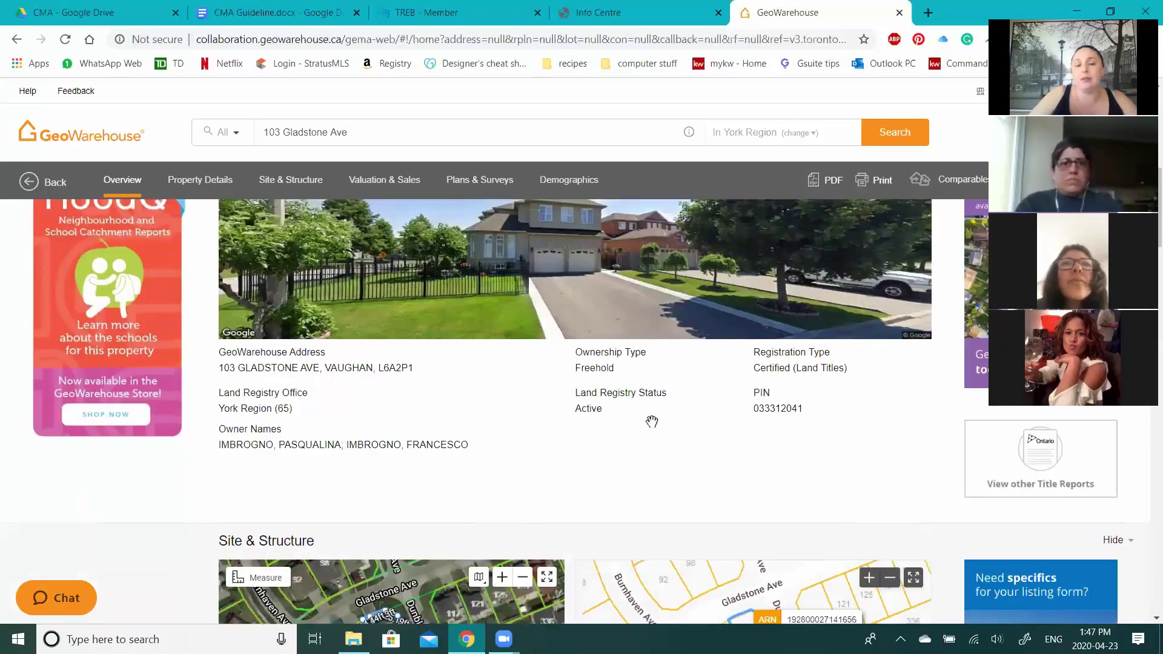
pyautogui.scroll(-3, 652, 421)
# - Zoom the satellite map, then scroll to the 7,674.66 ft² single-family detached lot with property code 301
pyautogui.scroll(-1, 838, 406)
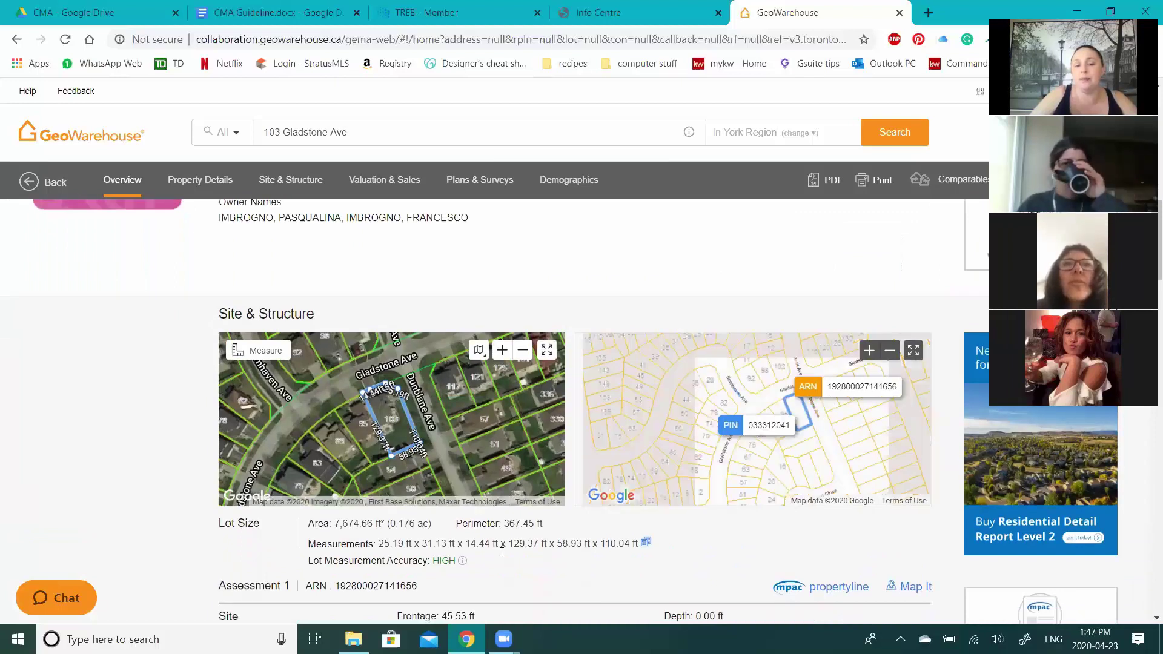
pyautogui.scroll(-1, 383, 482)
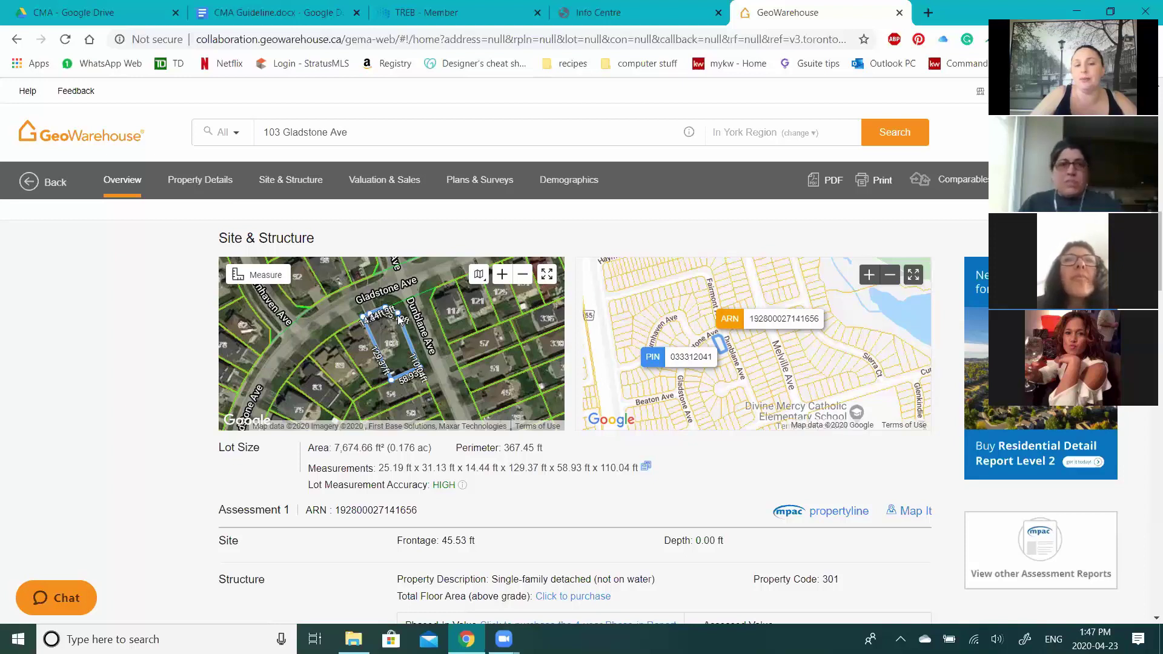
pyautogui.scroll(1, 398, 315)
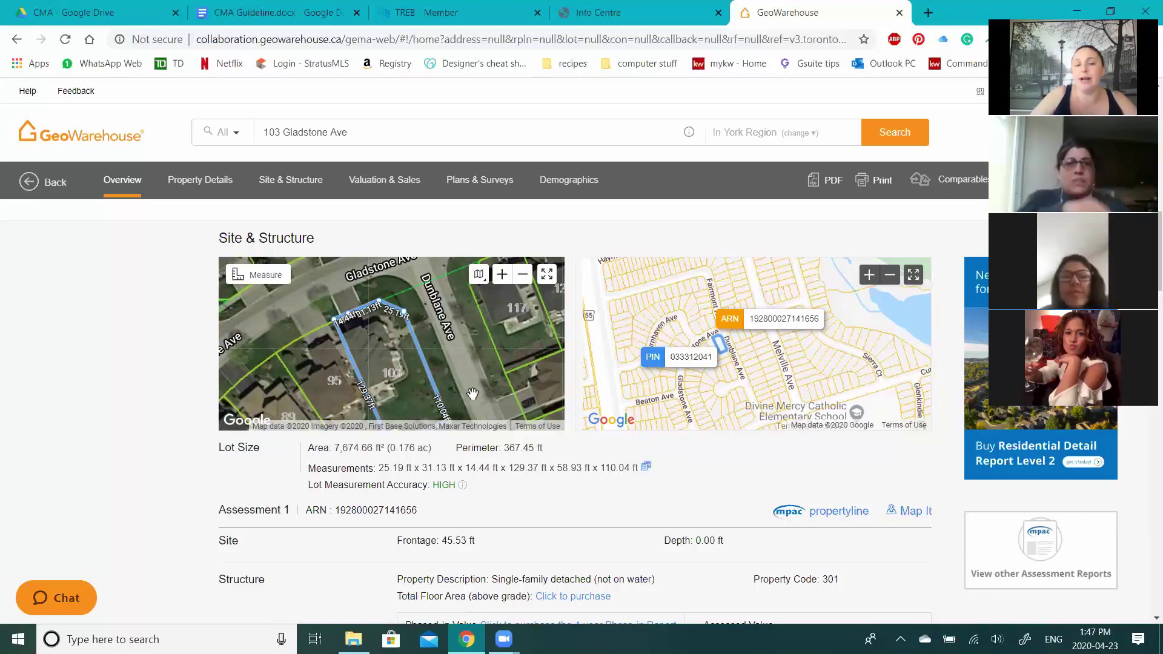
pyautogui.scroll(-1, 450, 419)
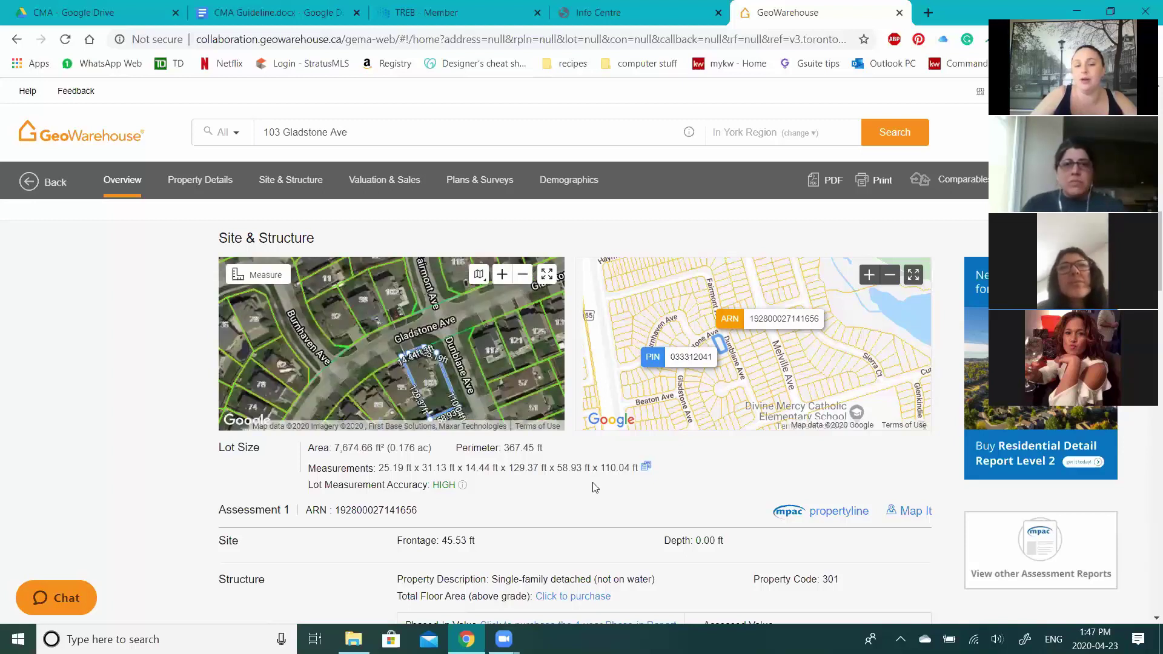
pyautogui.scroll(-3, 591, 485)
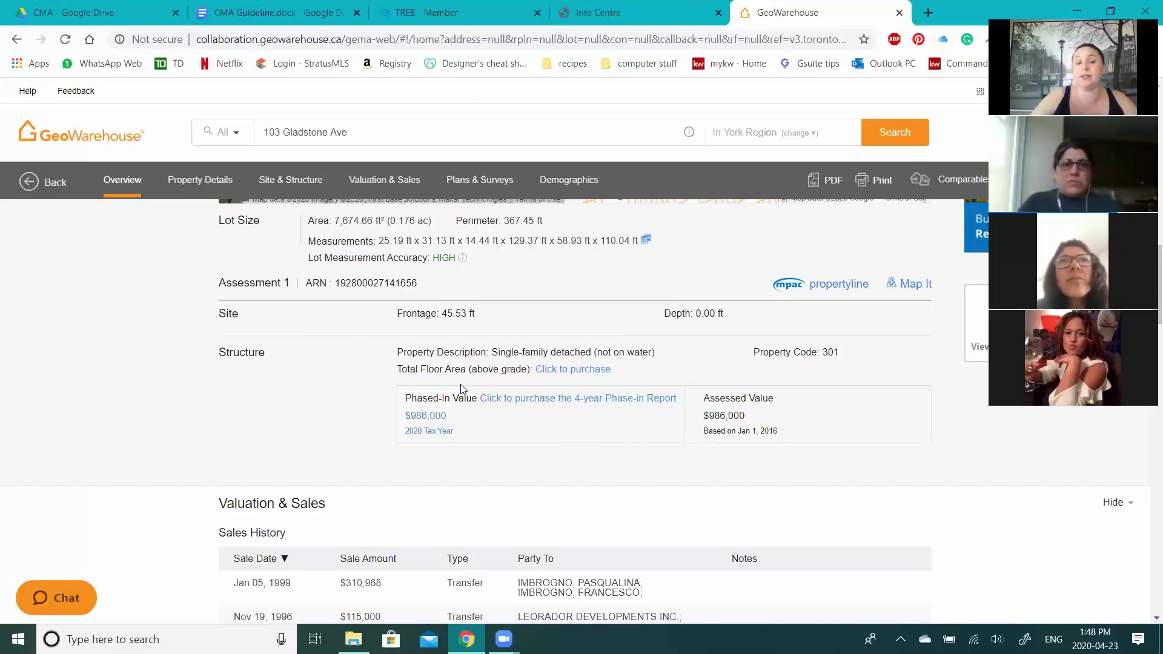
# - Open the Total Floor Area purchase options and view the $5 sample Residential Floor Area Report
pyautogui.click(592, 375)
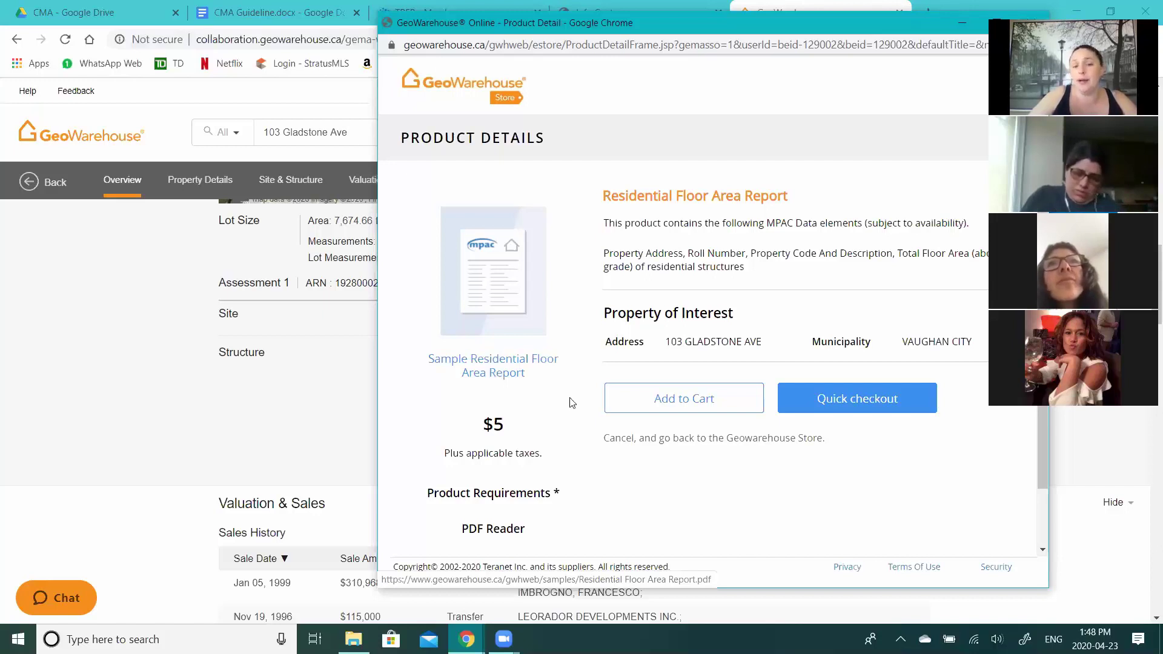
pyautogui.hotkey('ctrl', 'w')
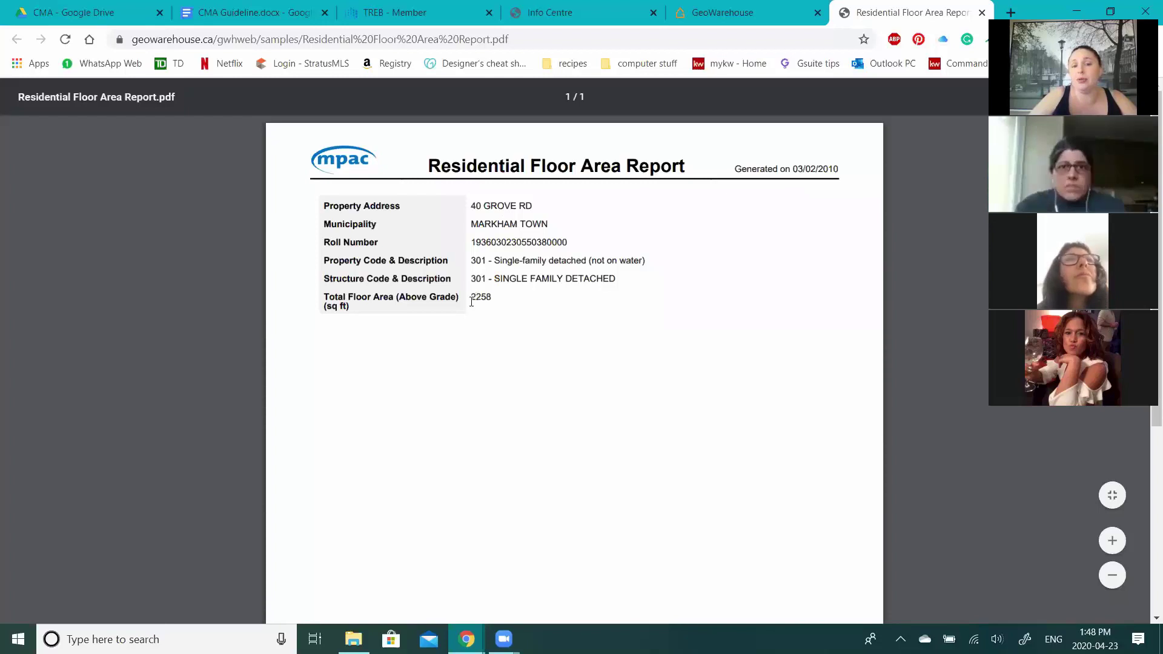
# - Select the 2258 sq ft floor area in the sample report, then close the PDF tab
pyautogui.doubleClick(492, 314)
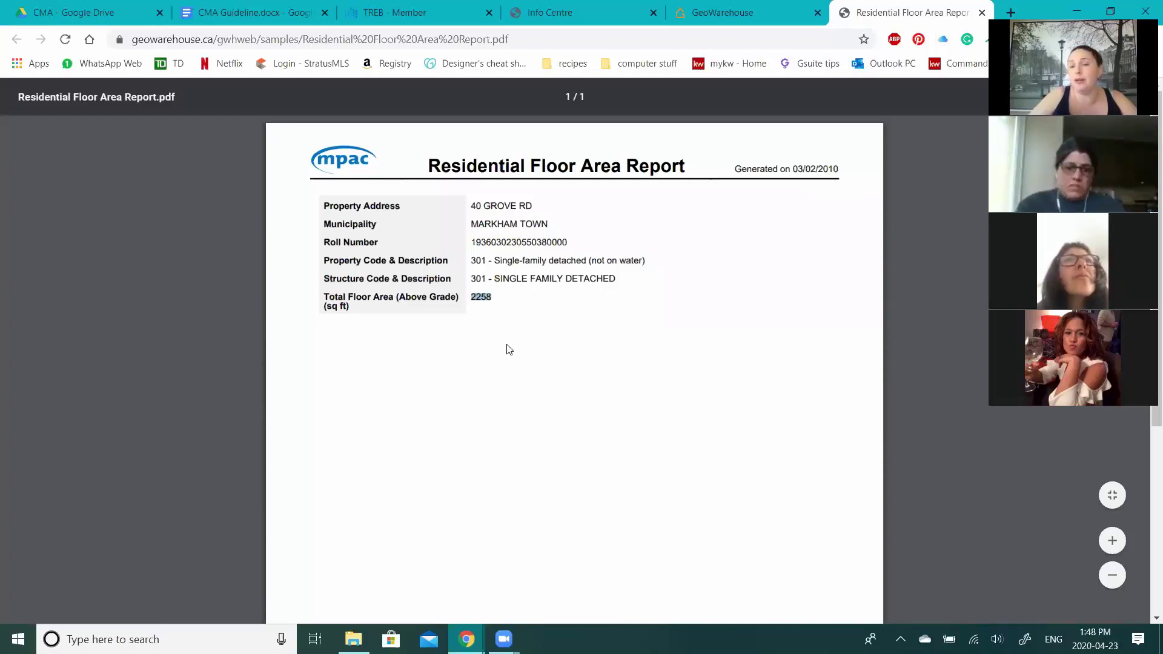
pyautogui.click(487, 327)
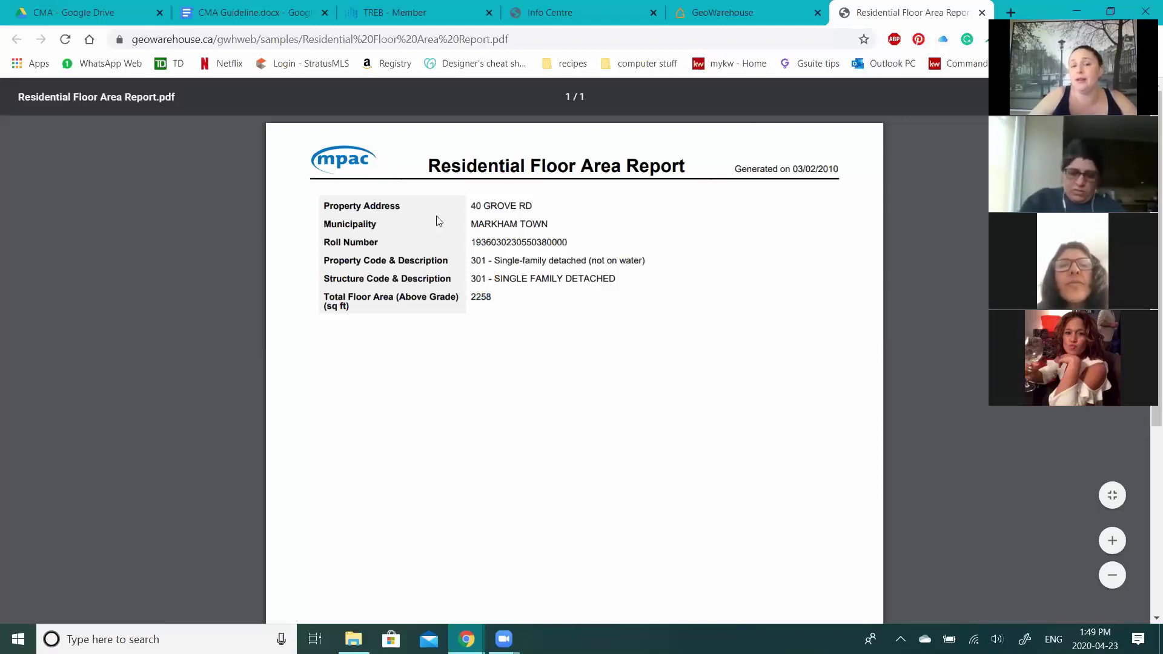
pyautogui.click(983, 12)
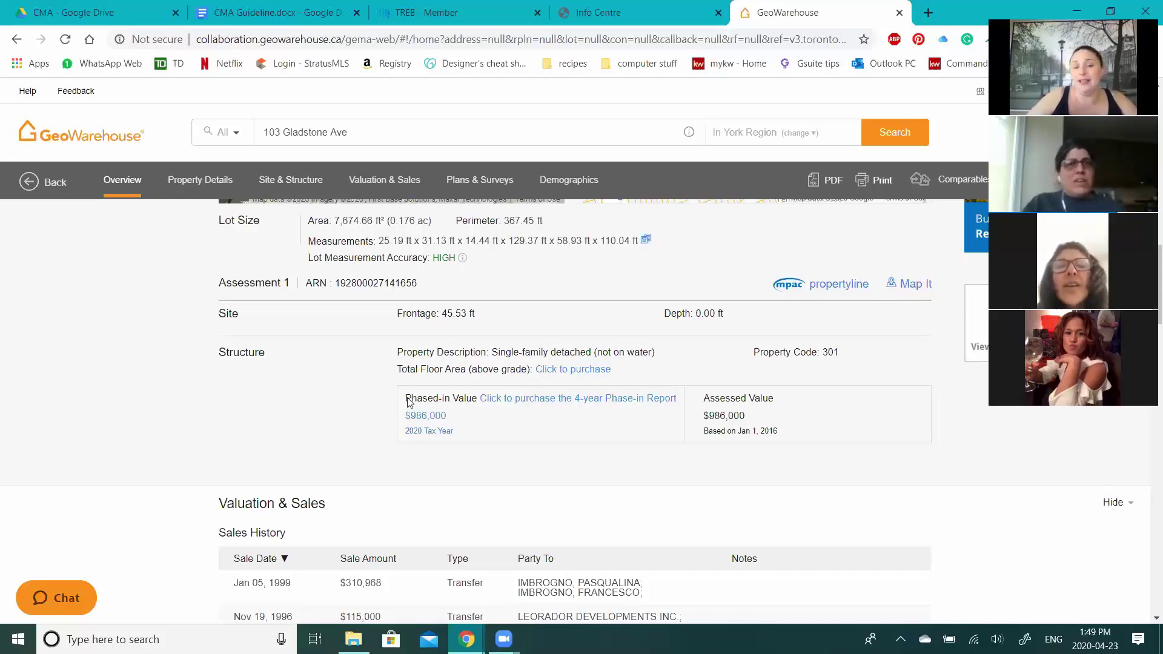
pyautogui.scroll(-1, 751, 459)
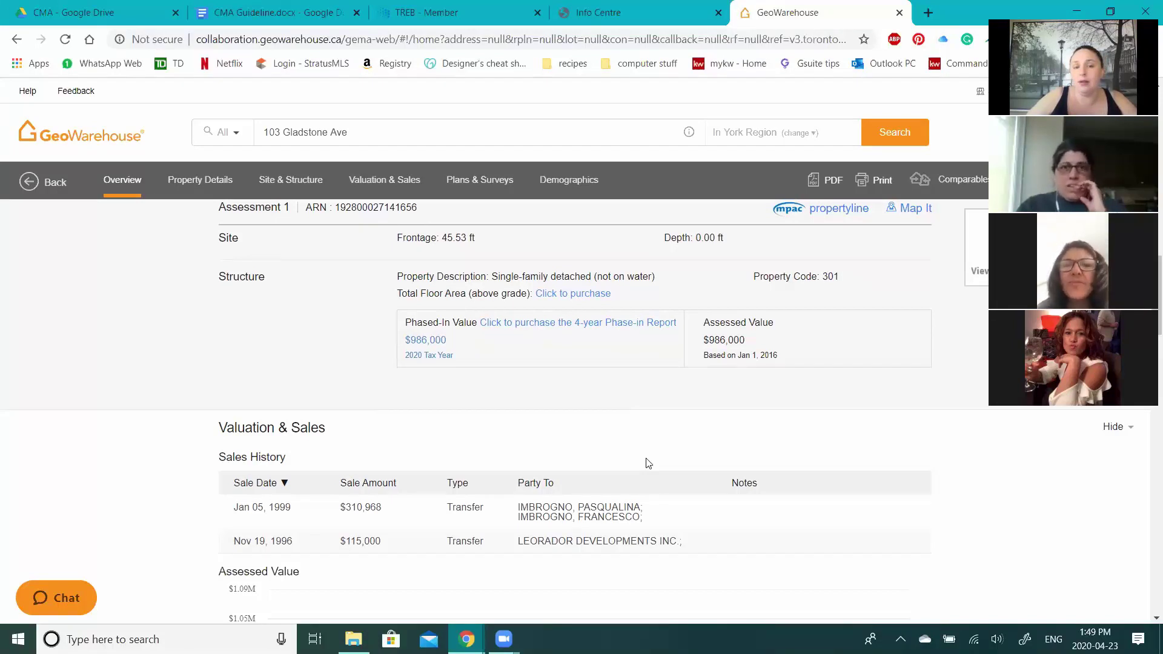
pyautogui.scroll(2, 649, 463)
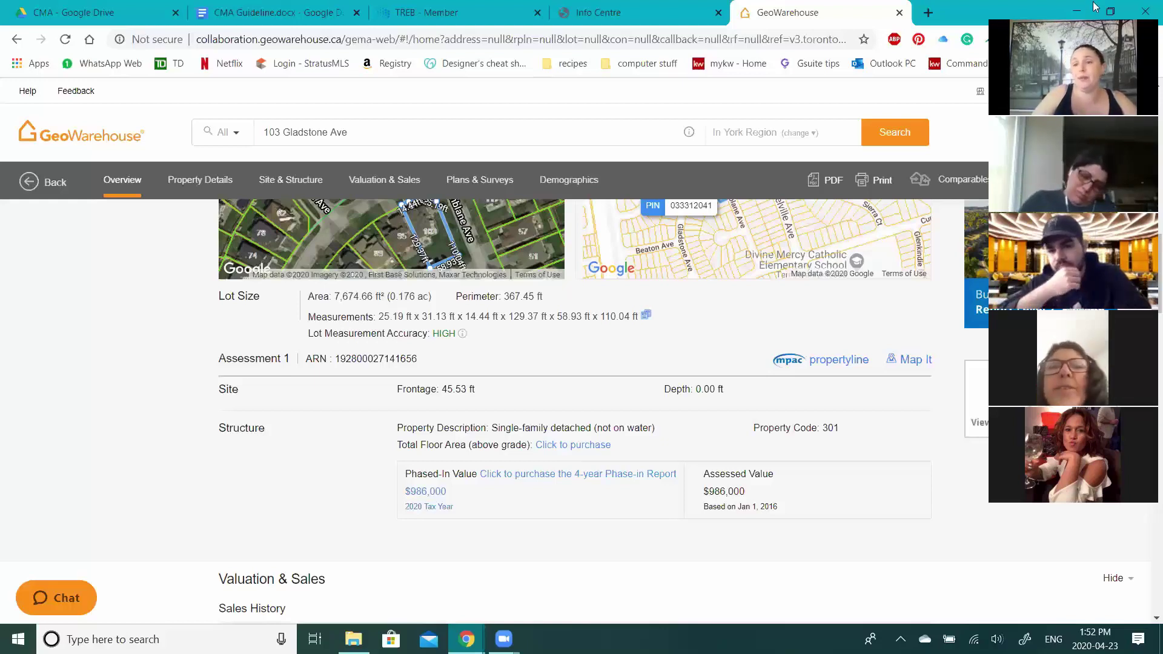
pyautogui.moveTo(1095, 7); pyautogui.dragTo(553, 1)
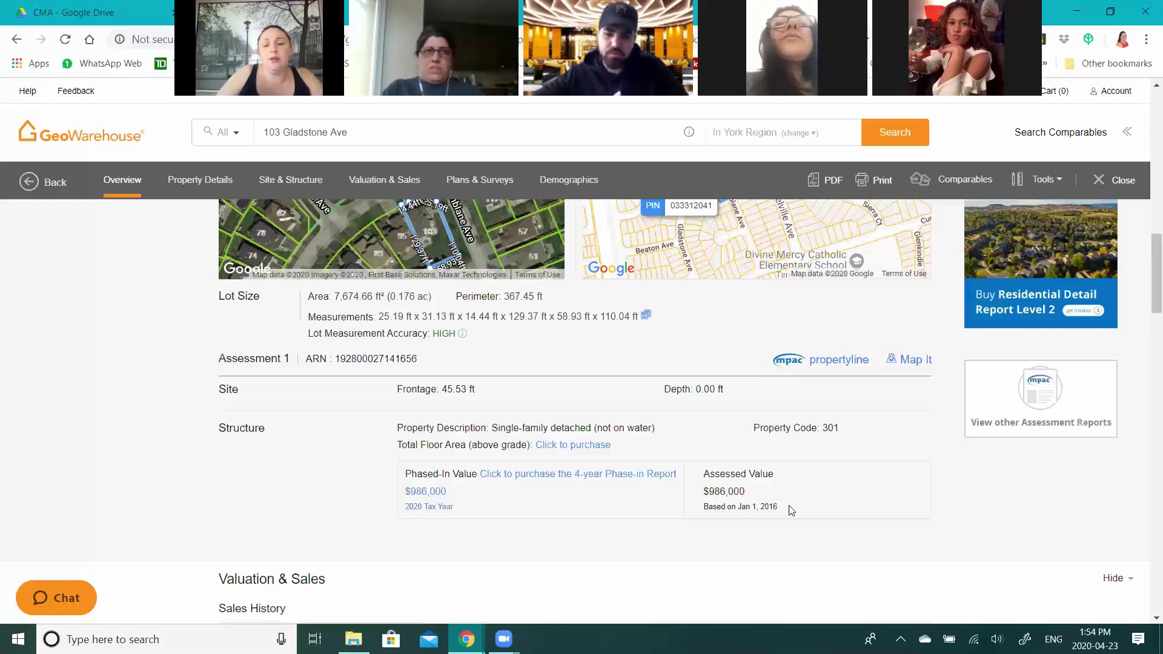
# - Scroll past the Sales History table and Assessed Value chart to the 1996 Plan of Subdivision
pyautogui.scroll(-1, 800, 491)
pyautogui.scroll(-2, 506, 447)
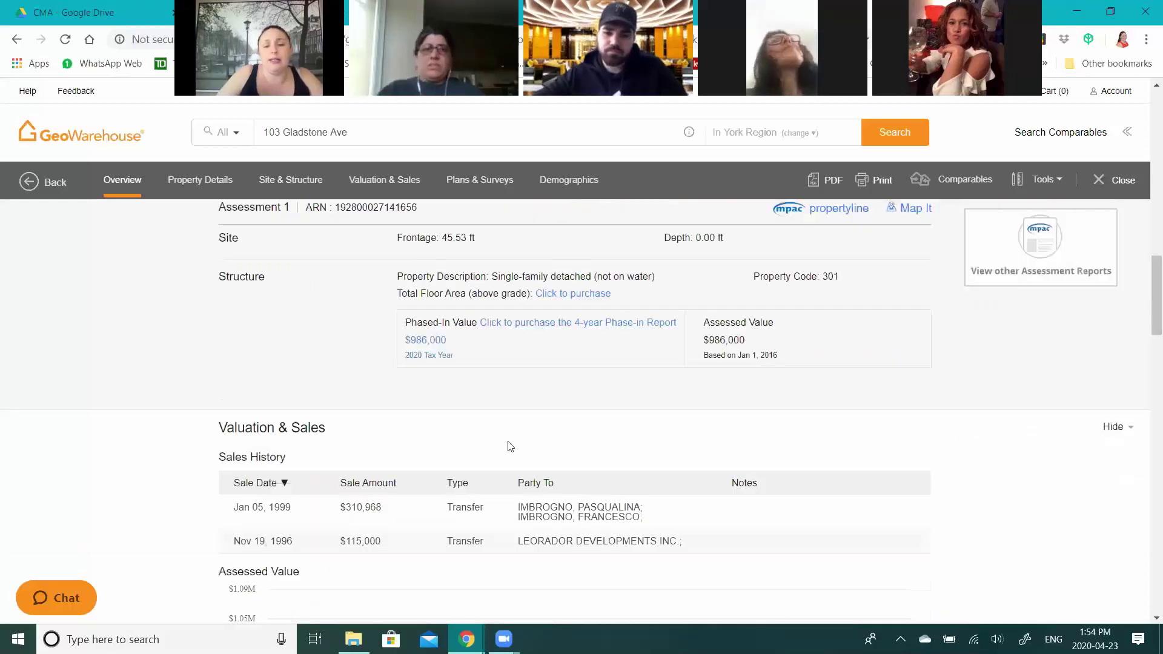
pyautogui.scroll(-2, 327, 394)
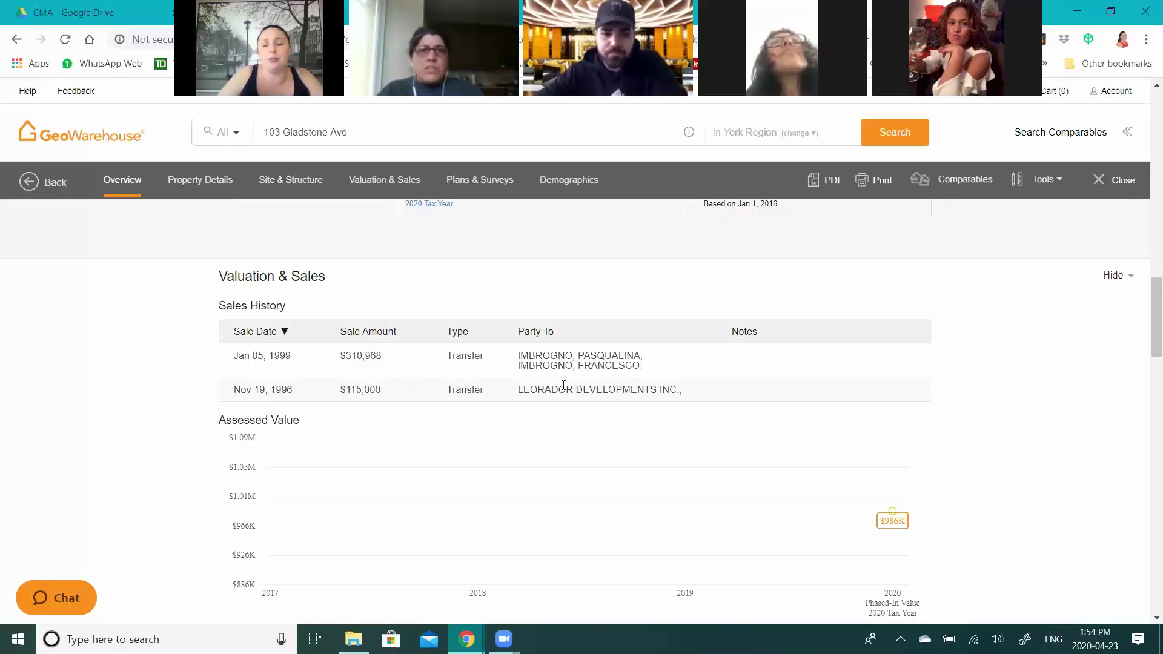
pyautogui.scroll(-4, 563, 386)
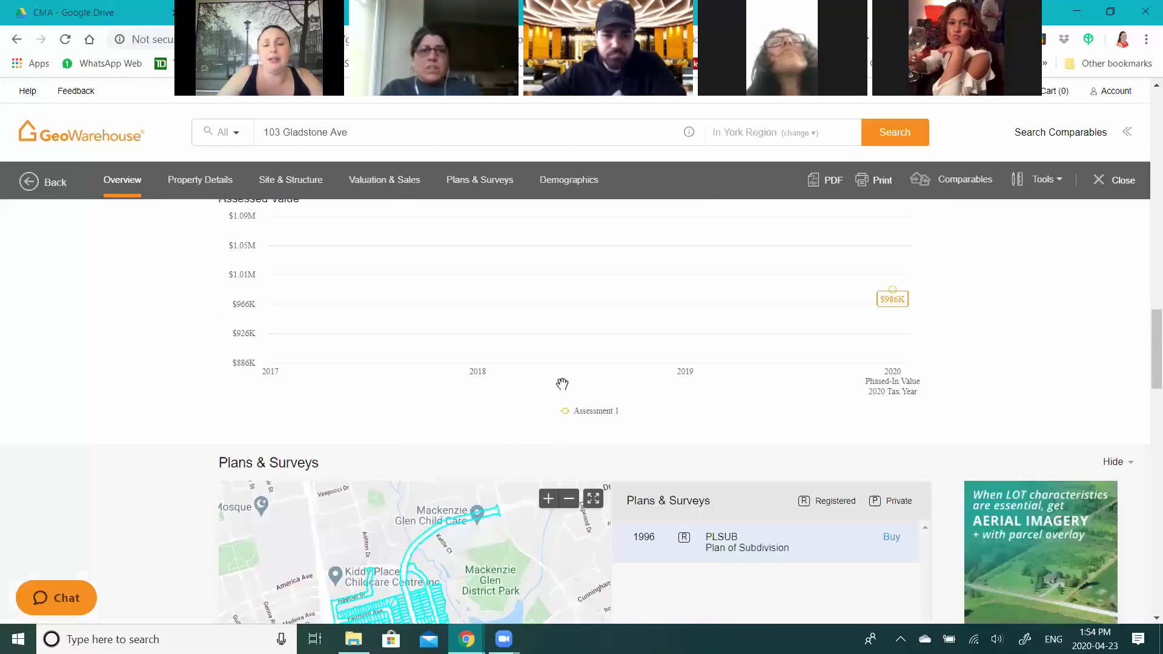
pyautogui.scroll(-3, 562, 384)
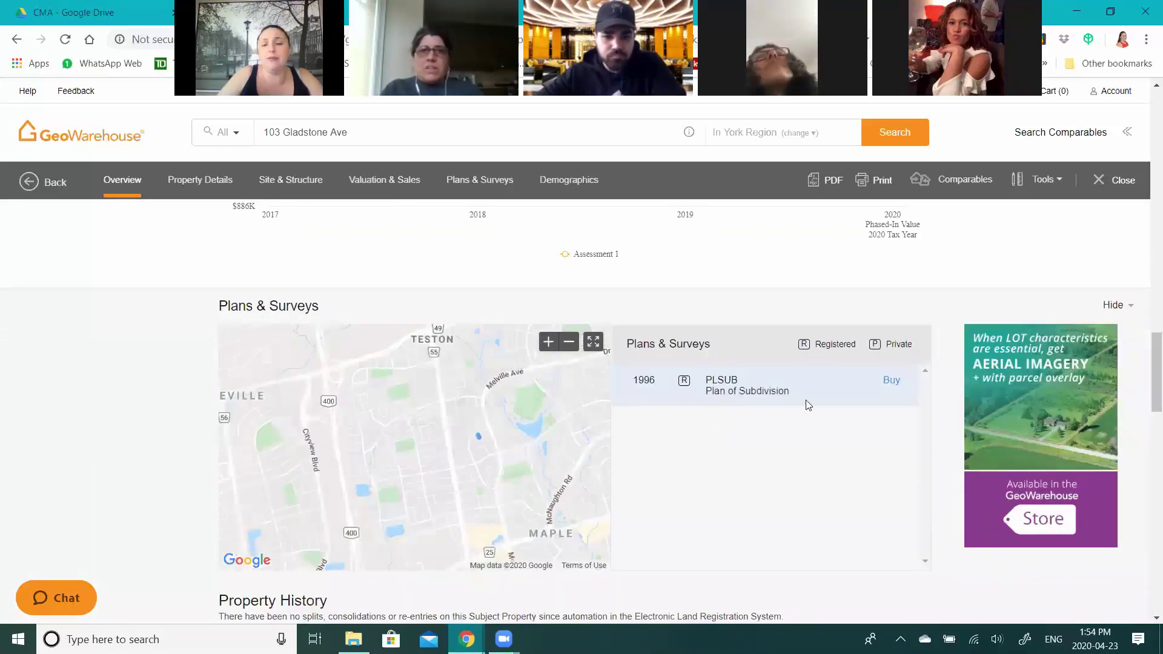
# - Outline the 1996 Plan of Subdivision lots on the map and bring up the recent address searches
pyautogui.scroll(-1, 806, 400)
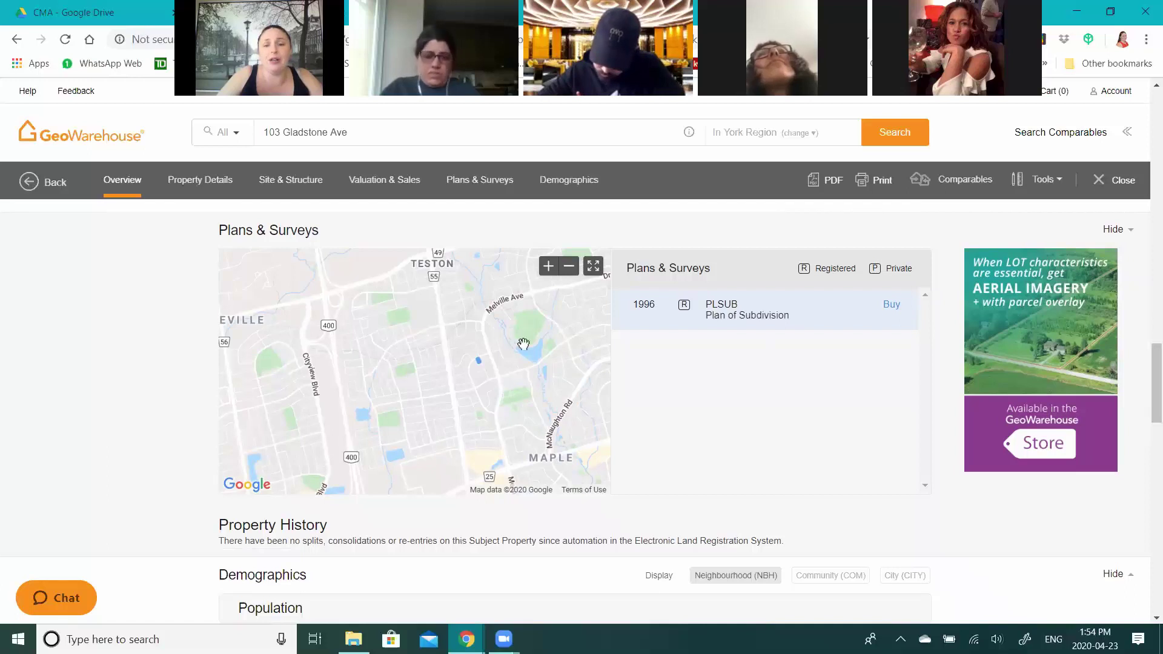
pyautogui.click(476, 361)
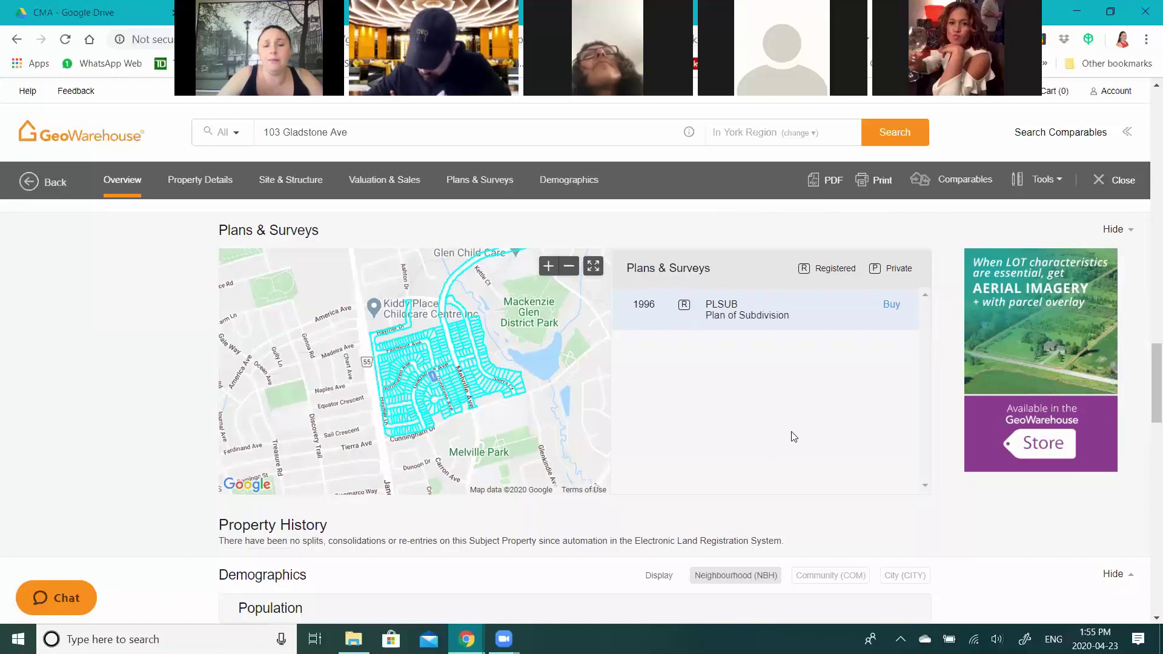
pyautogui.click(272, 137)
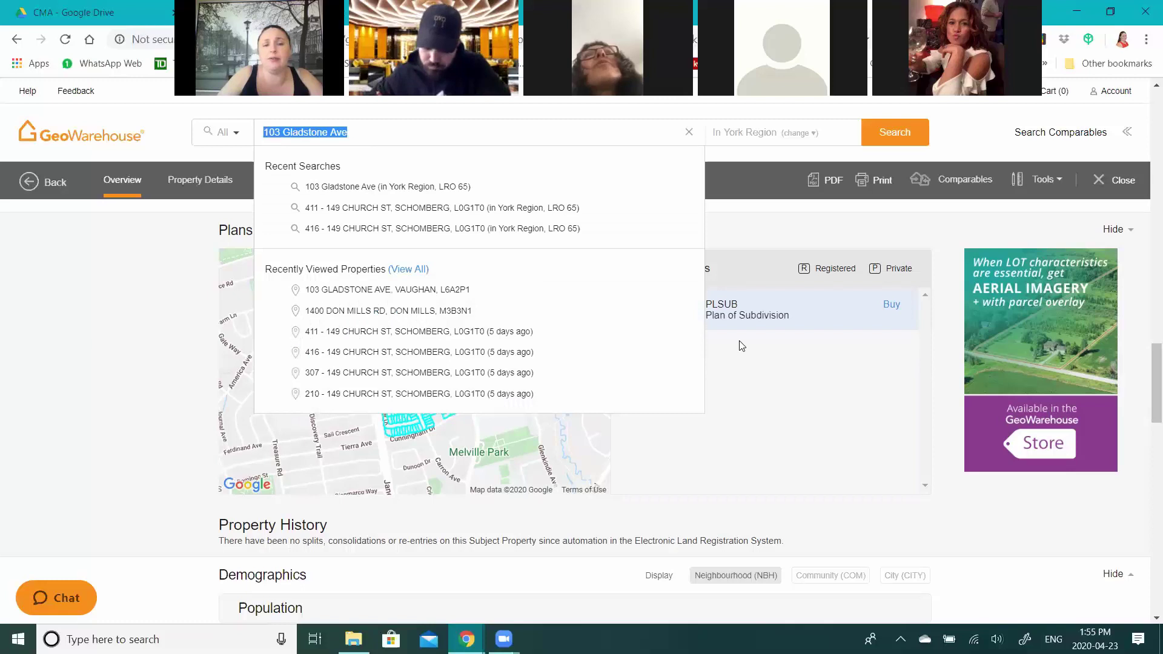
# - Dismiss the recent searches list and scroll back up to the $986K assessed value chart
pyautogui.click(758, 324)
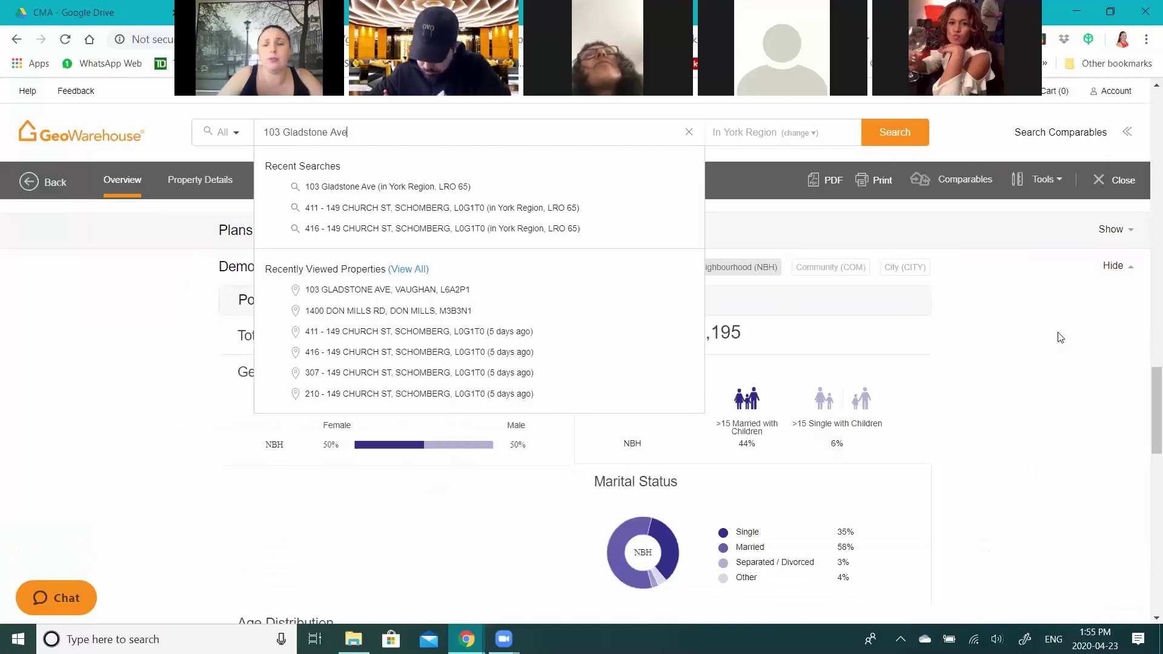
pyautogui.scroll(2, 965, 139)
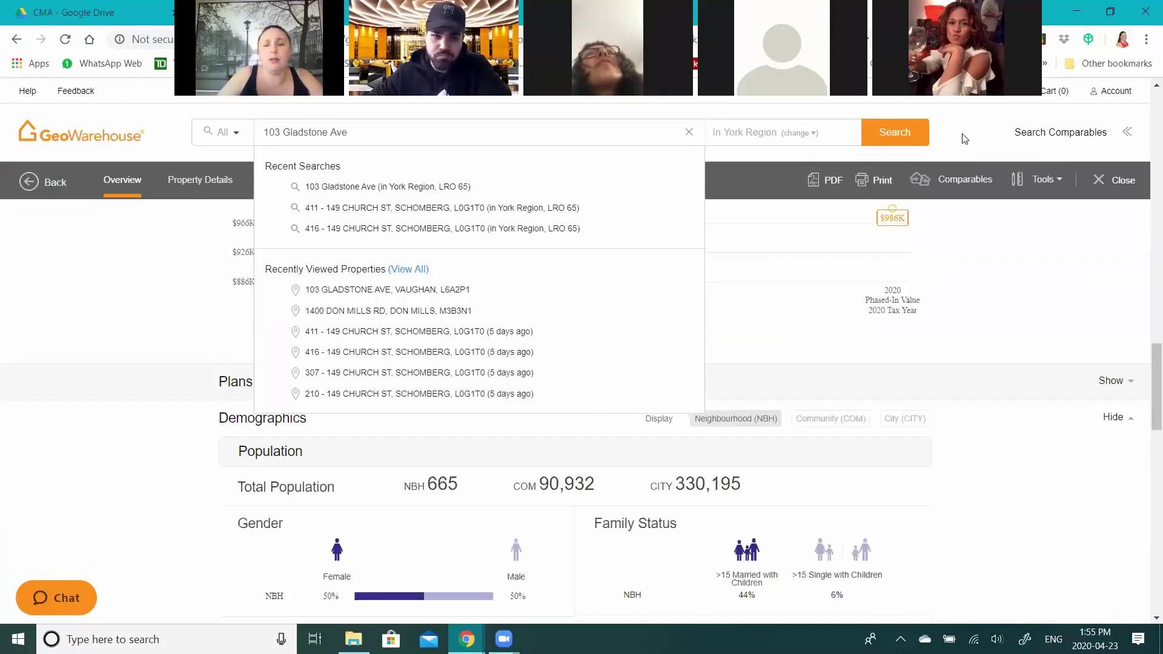
pyautogui.click(872, 385)
pyautogui.scroll(2, 1016, 472)
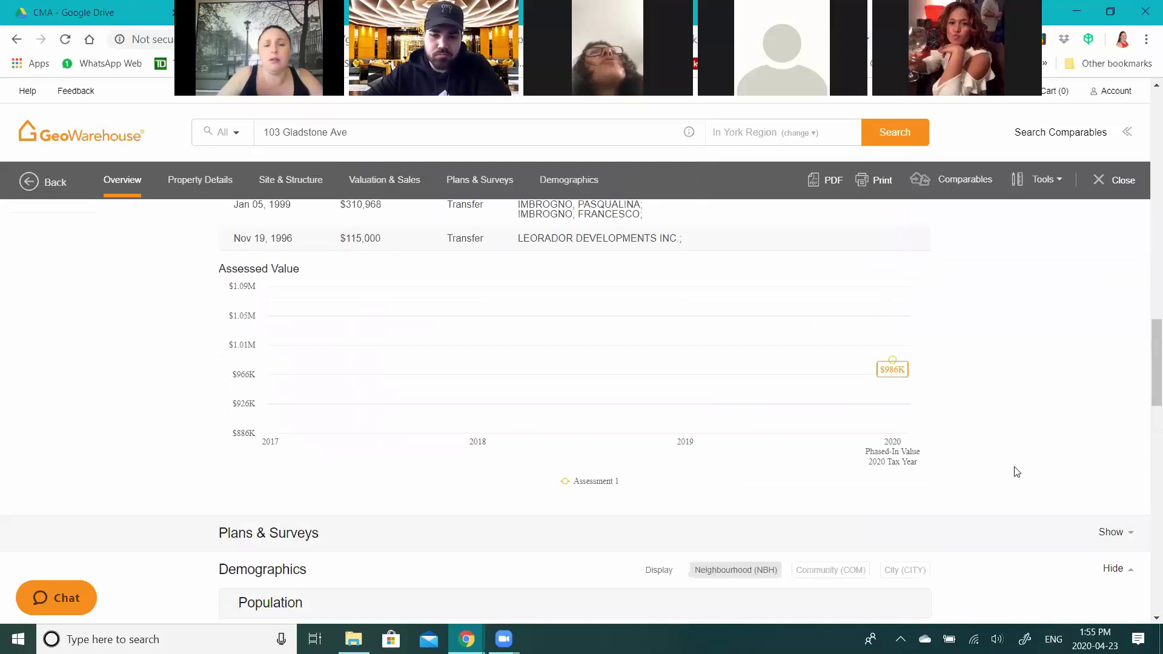
pyautogui.scroll(2, 1016, 472)
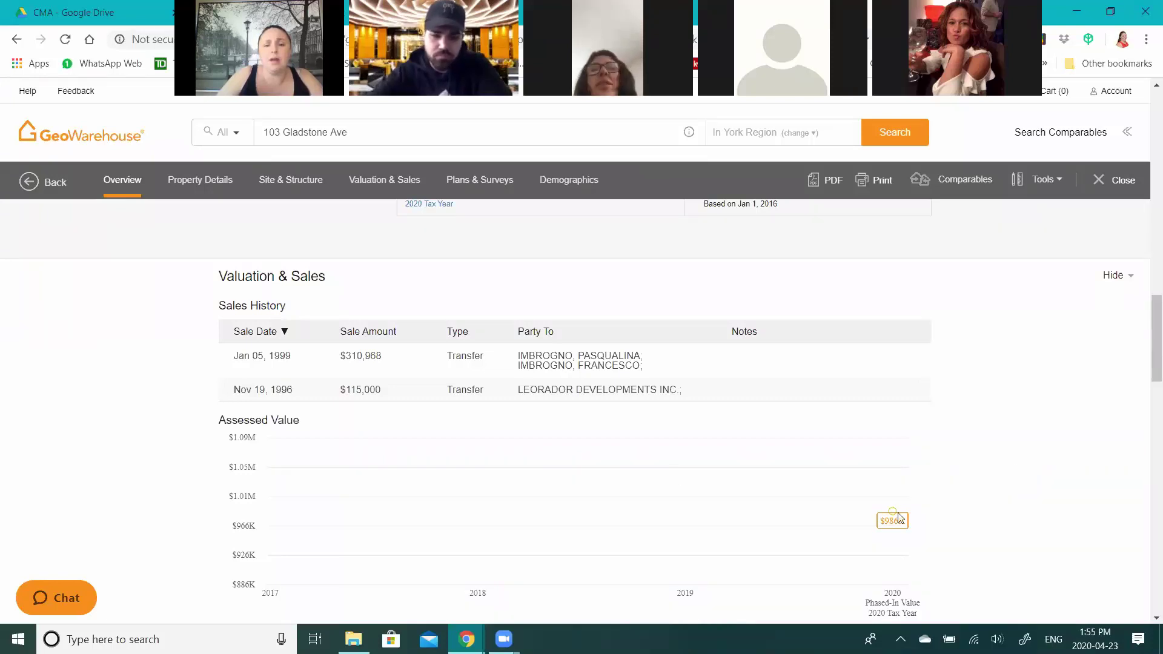
pyautogui.scroll(-5, 939, 476)
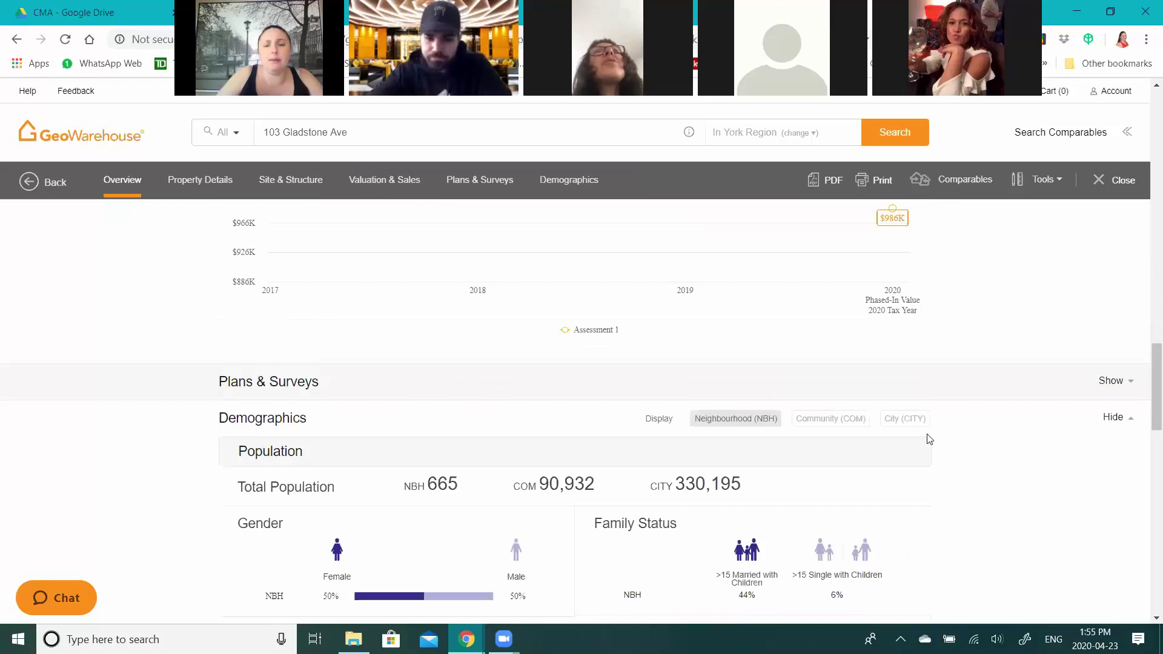
pyautogui.scroll(10, 943, 454)
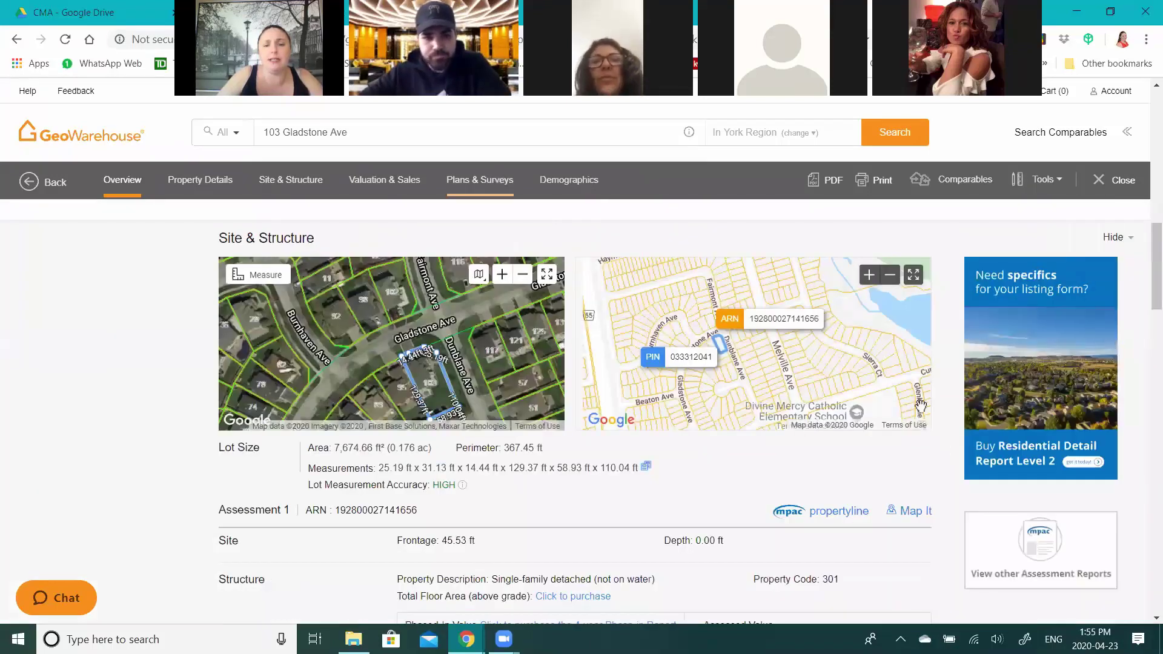
# - Jump to the Plans & Surveys section from the report navigation bar
pyautogui.click(498, 180)
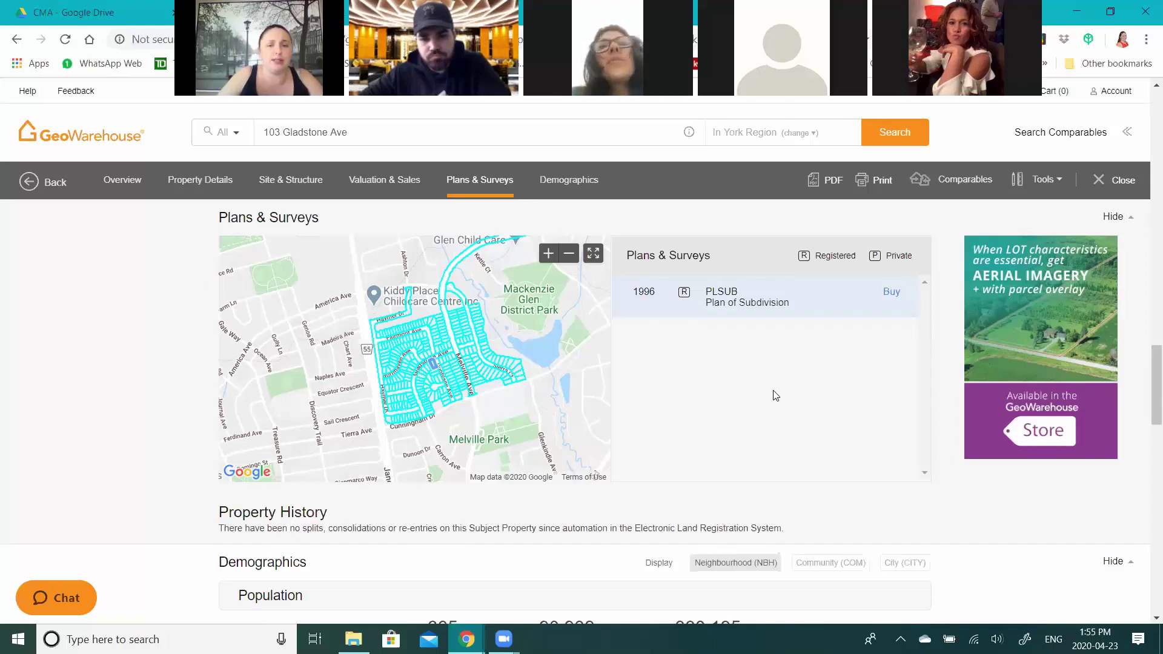
pyautogui.scroll(-2, 777, 395)
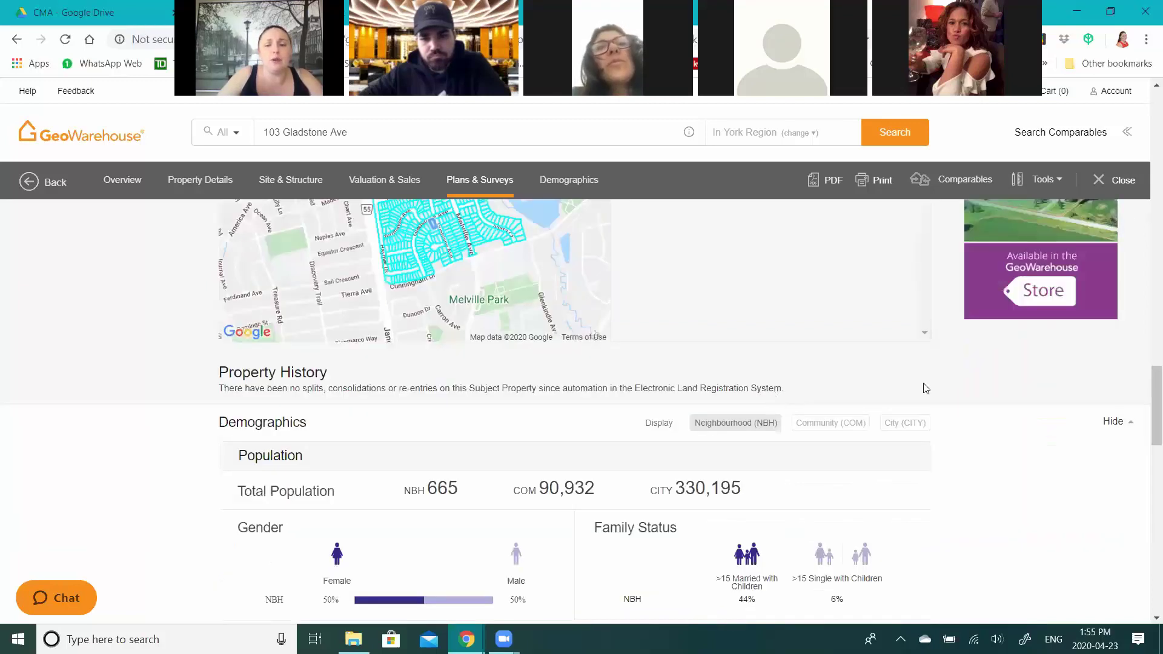
pyautogui.scroll(-10, 926, 388)
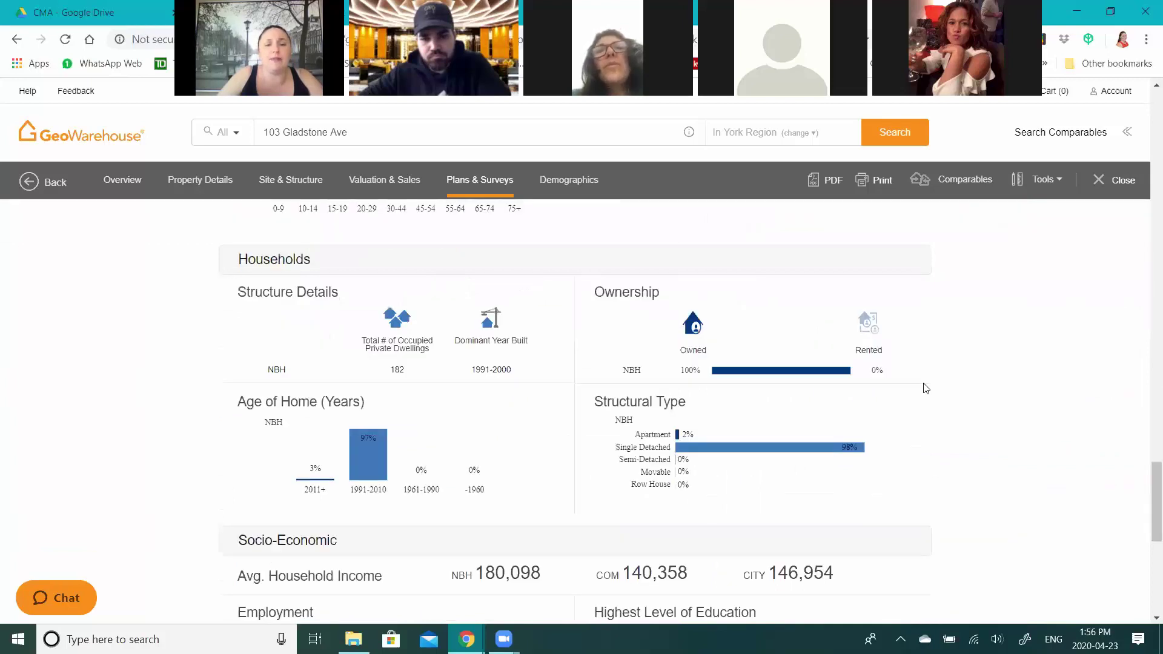
pyautogui.scroll(1, 926, 389)
pyautogui.scroll(-1, 926, 388)
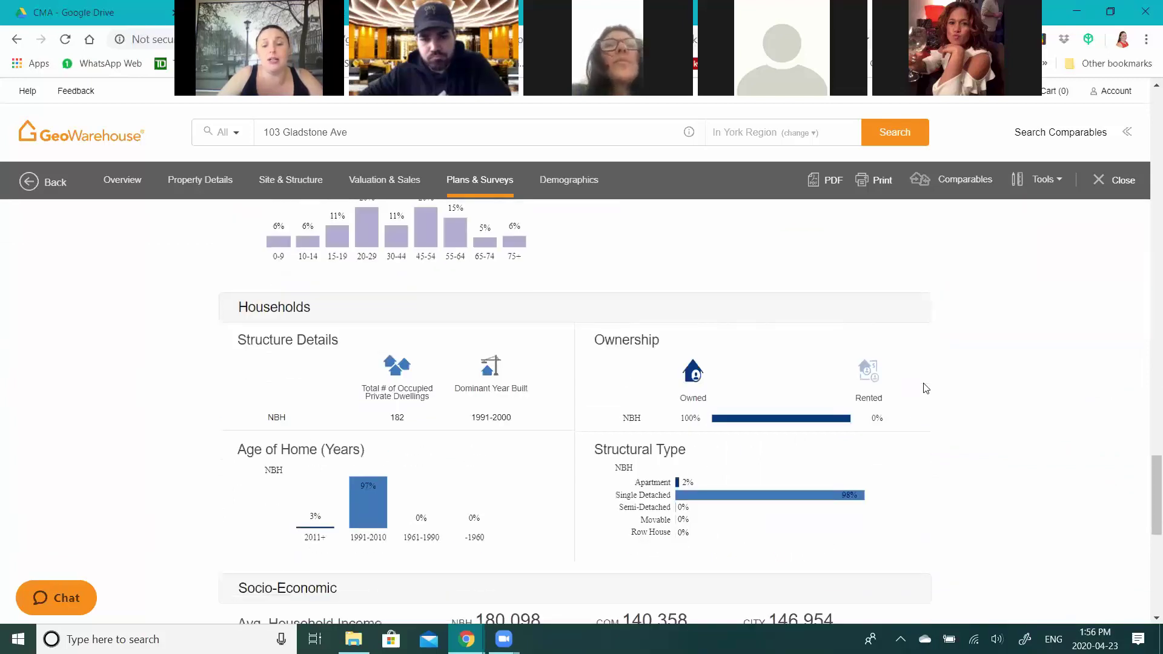
pyautogui.scroll(-3, 926, 388)
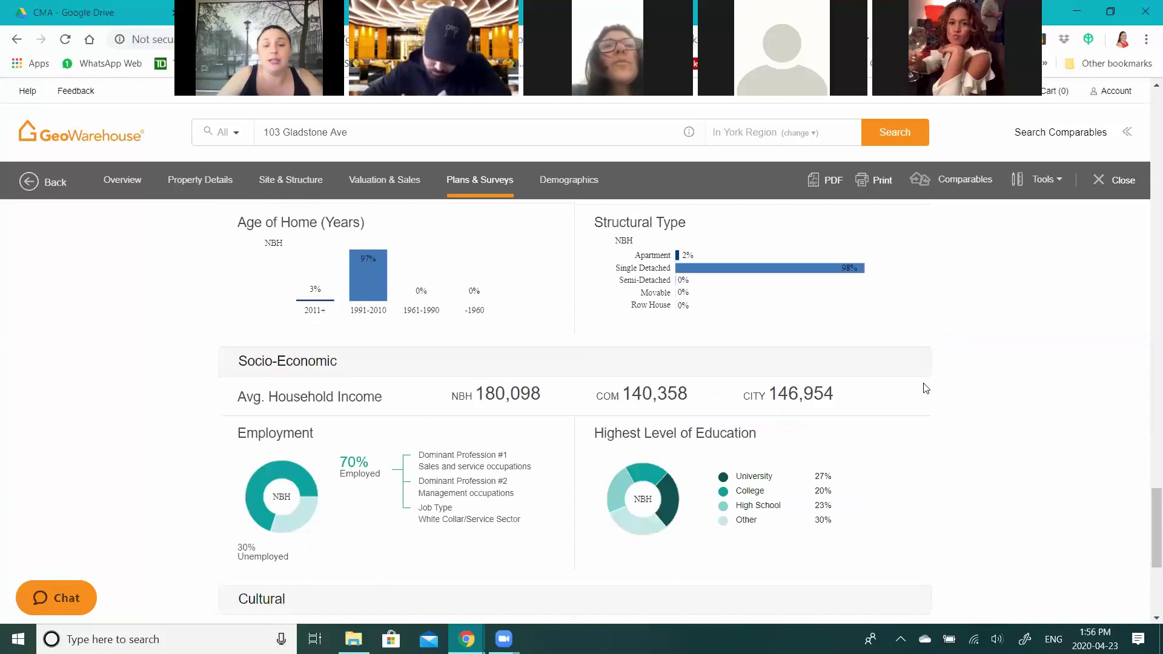
pyautogui.scroll(1, 286, 359)
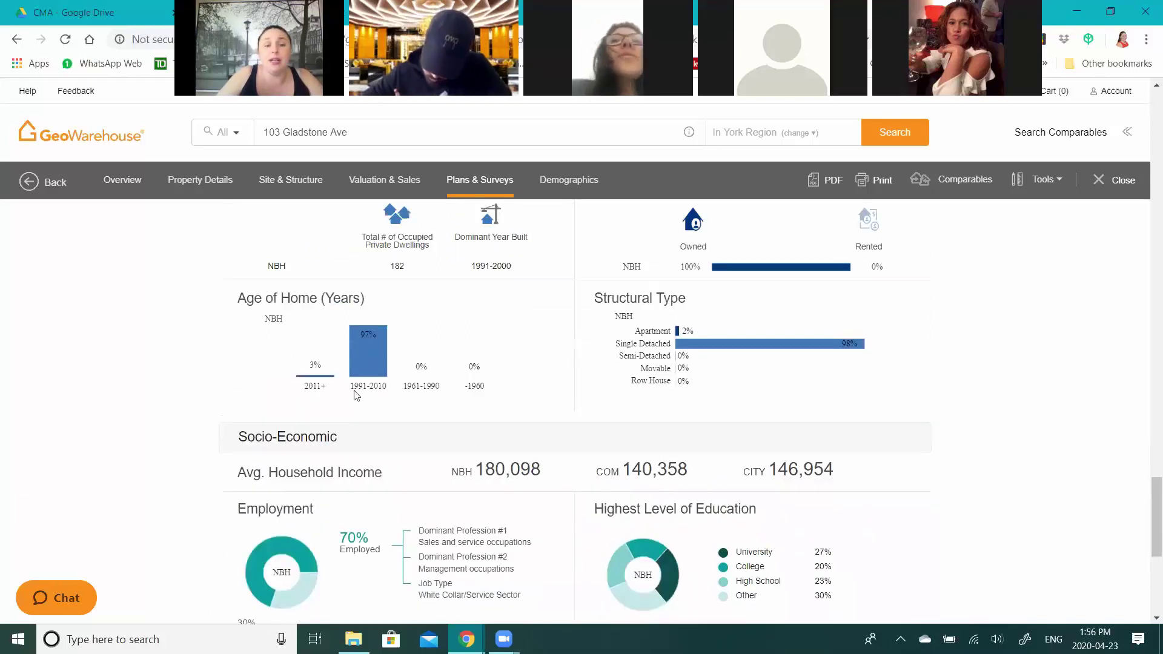
pyautogui.scroll(1, 478, 362)
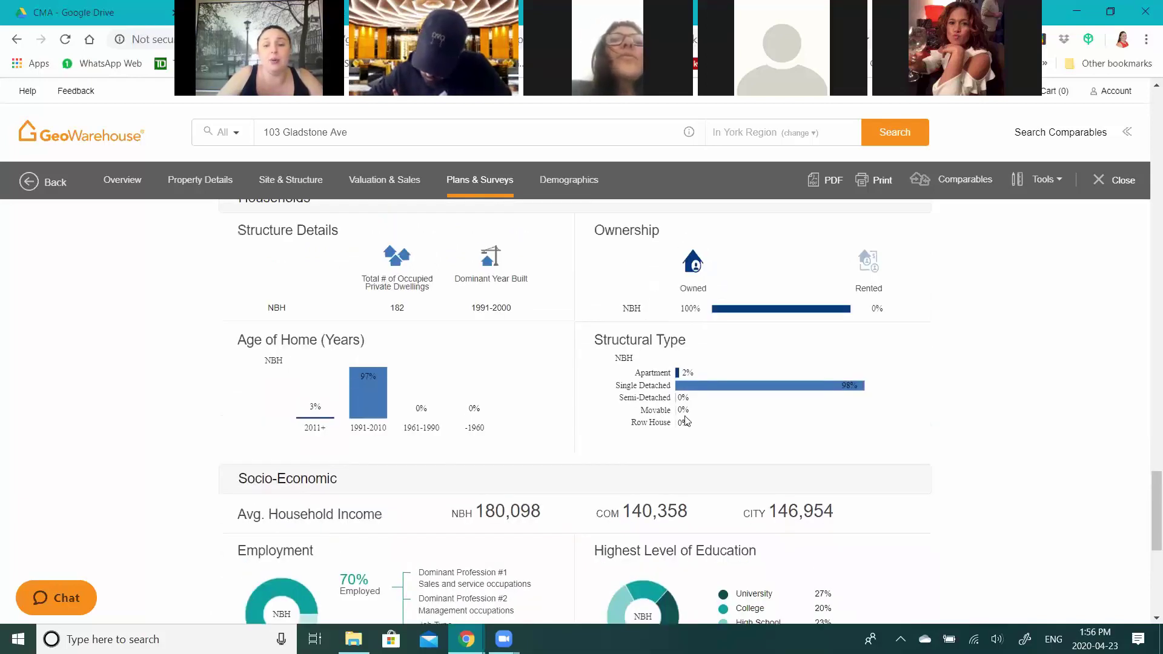
pyautogui.scroll(1, 760, 424)
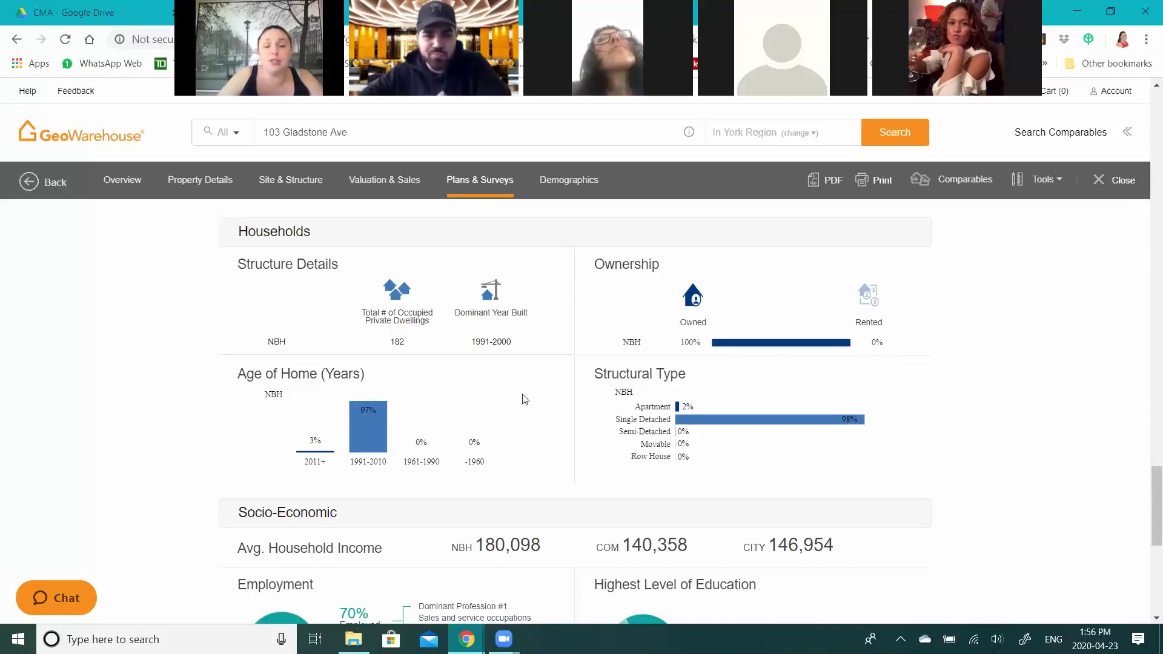
pyautogui.scroll(-1, 957, 386)
pyautogui.scroll(-5, 957, 386)
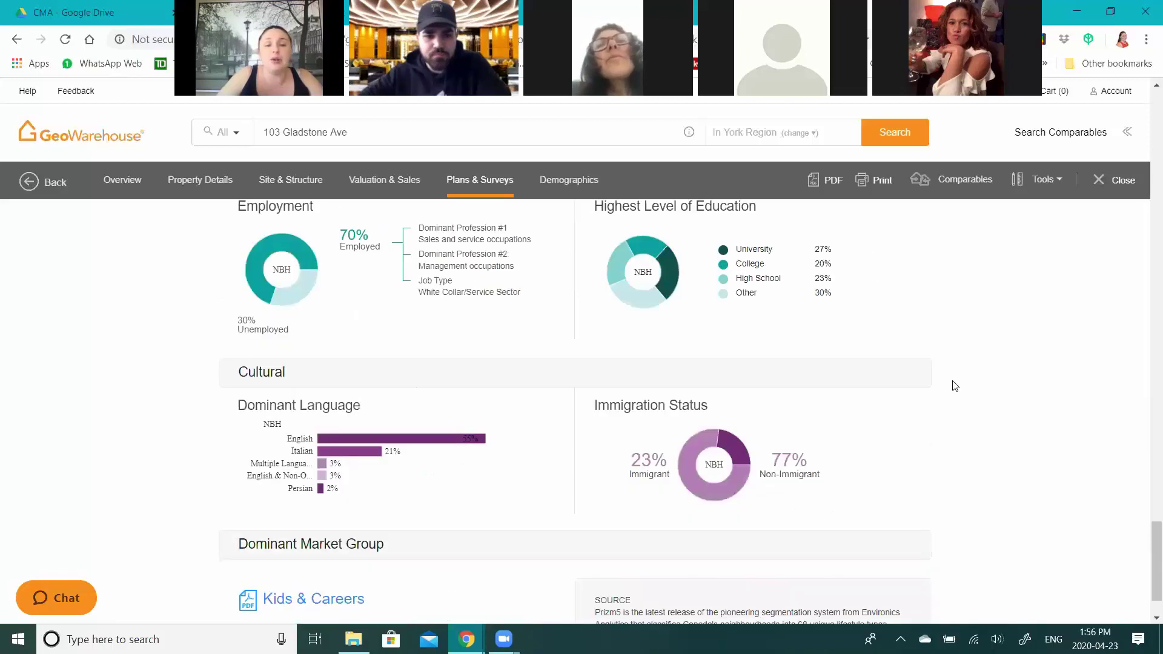
pyautogui.scroll(-2, 955, 386)
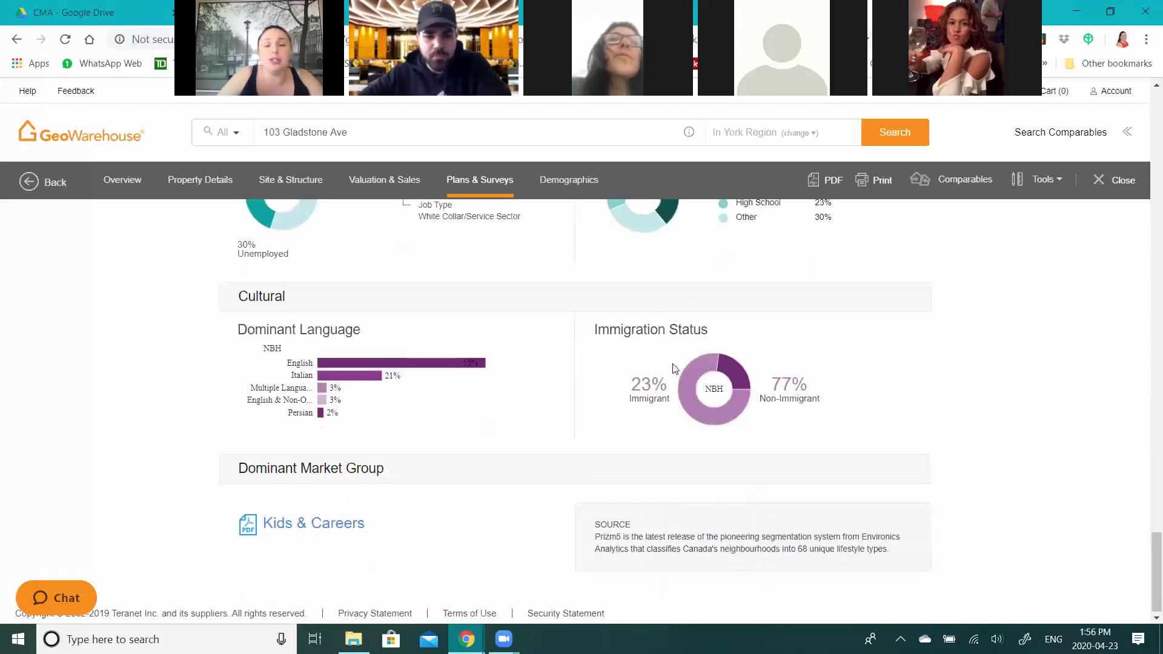
pyautogui.scroll(-1, 749, 431)
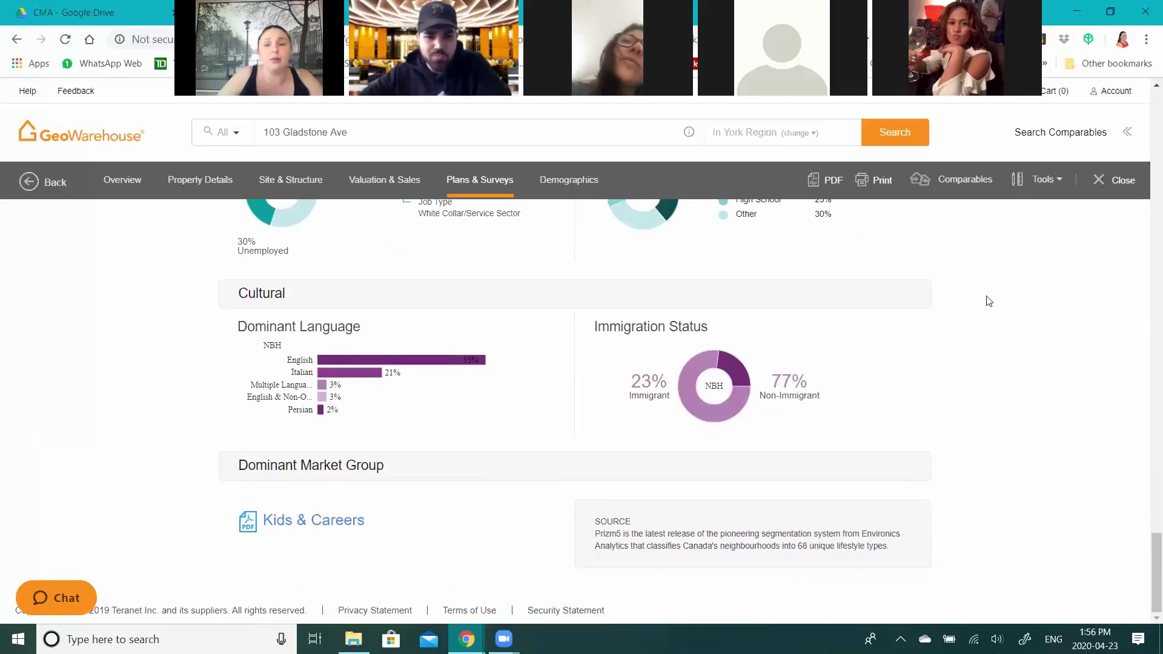
pyautogui.scroll(3, 1147, 379)
# - Scroll back up to Property Details and bring up the PDF report-type choices
pyautogui.moveTo(1145, 195); pyautogui.dragTo(1145, 206)
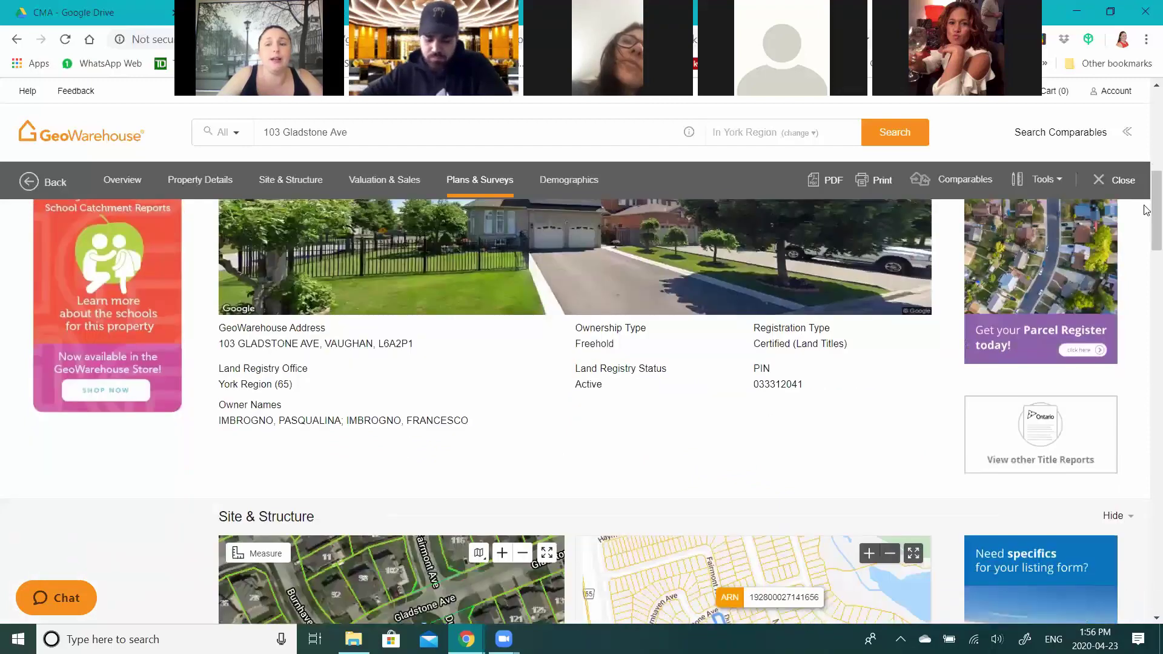
pyautogui.scroll(2, 860, 512)
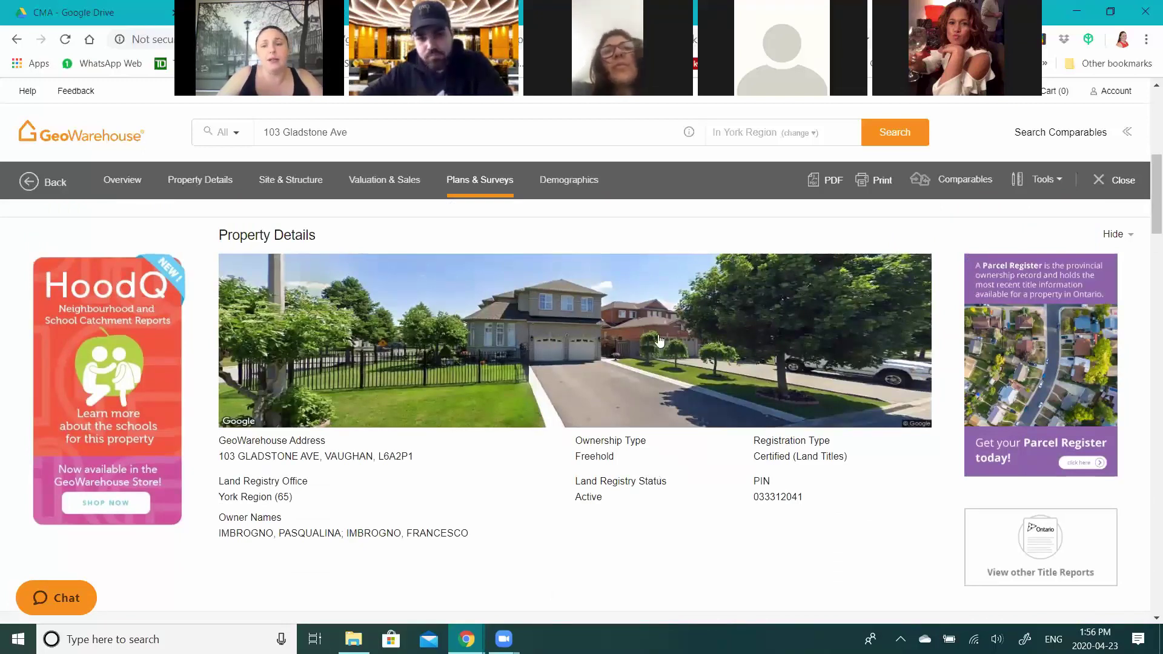
pyautogui.click(834, 183)
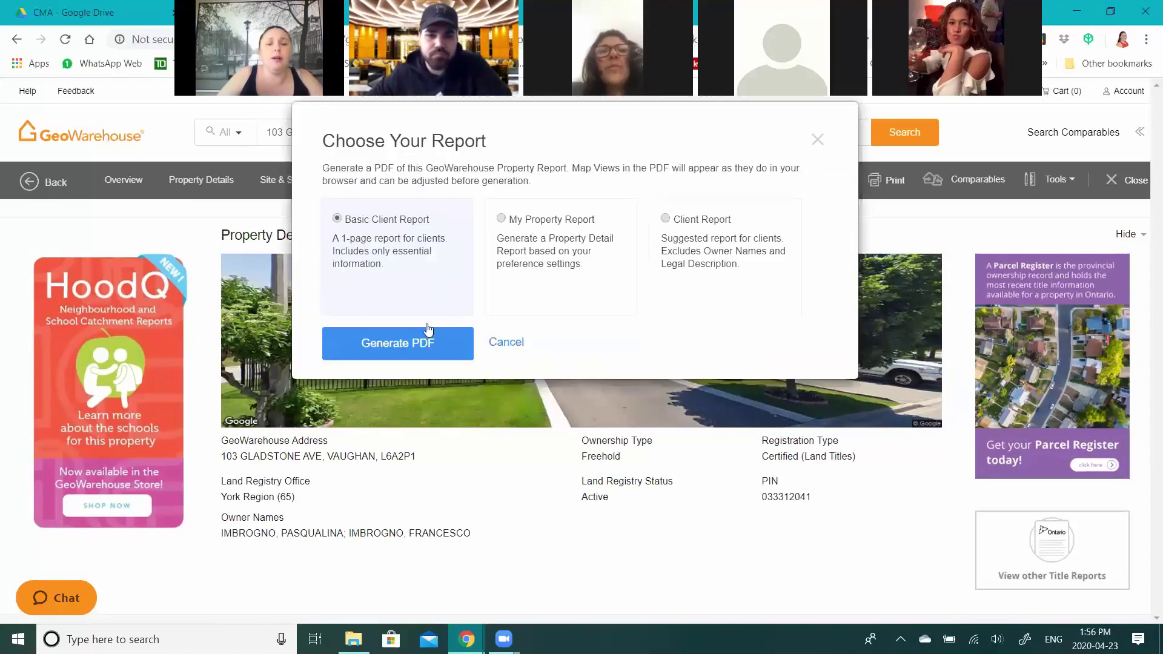
# - Cancel the Choose Your Report dialog without generating a PDF
pyautogui.click(512, 342)
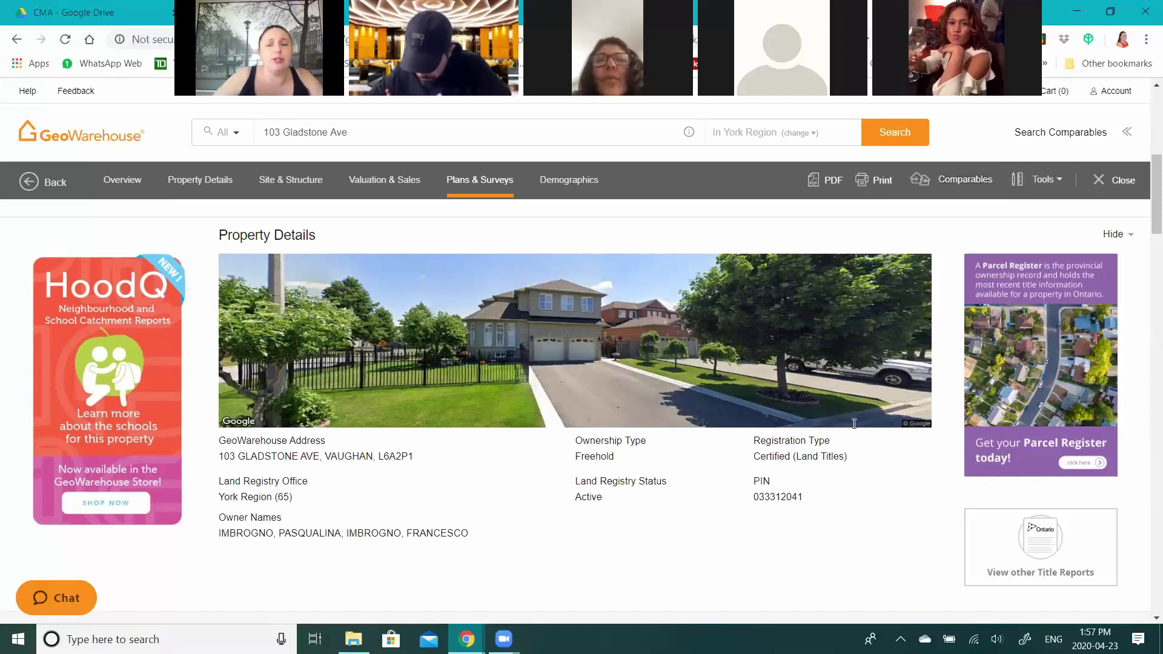
# - Start a comparable sales search for Freehold sales from the last 3 months within 250m
pyautogui.click(970, 178)
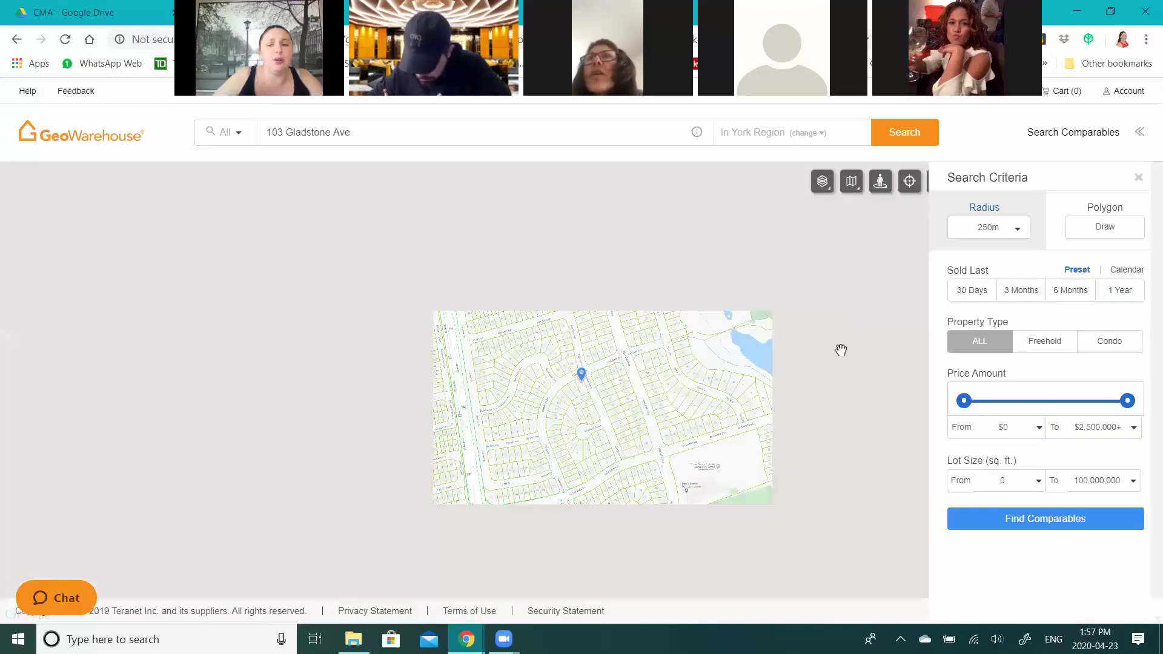
pyautogui.click(1076, 296)
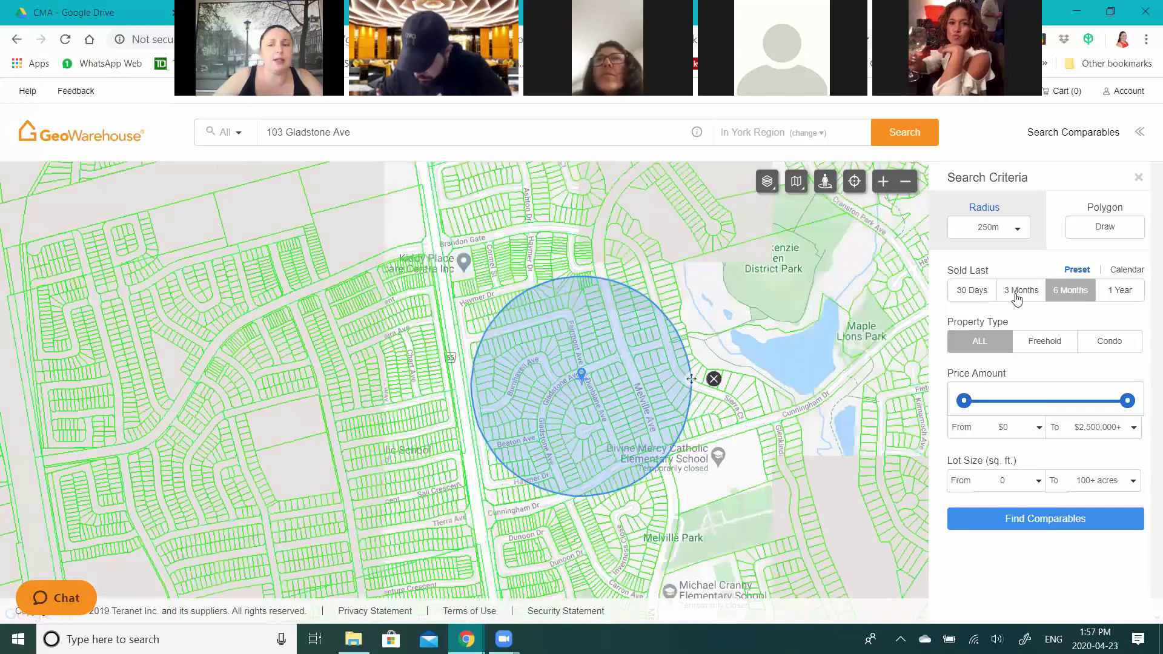
pyautogui.click(1024, 294)
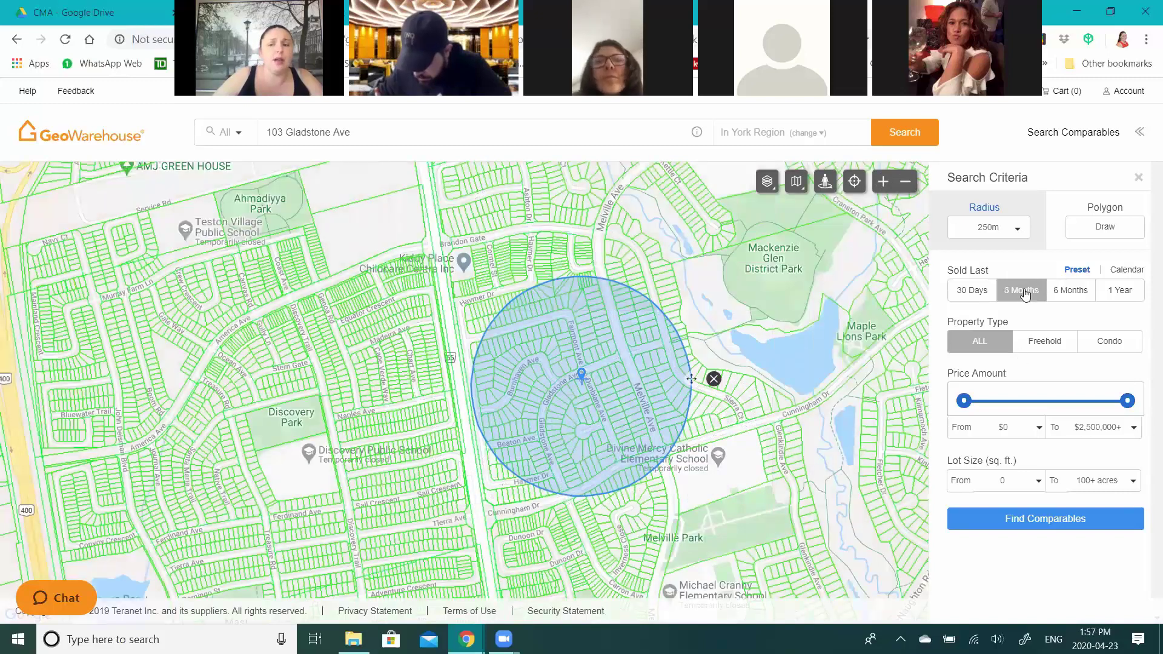
pyautogui.click(1038, 348)
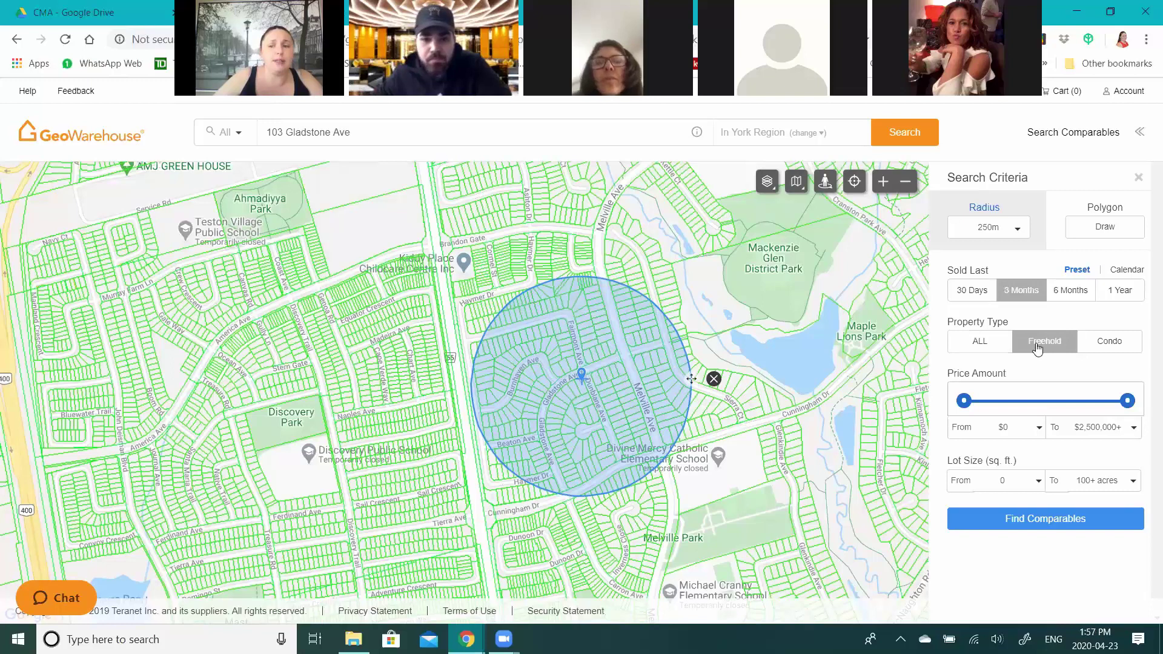
pyautogui.click(1024, 238)
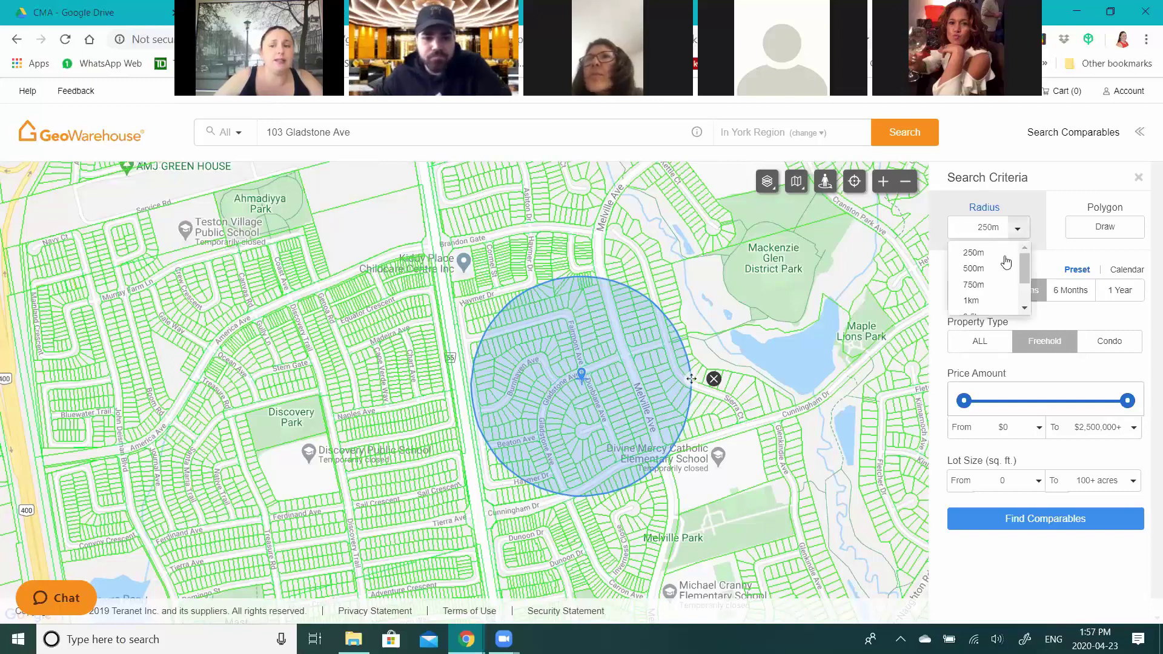
pyautogui.click(985, 229)
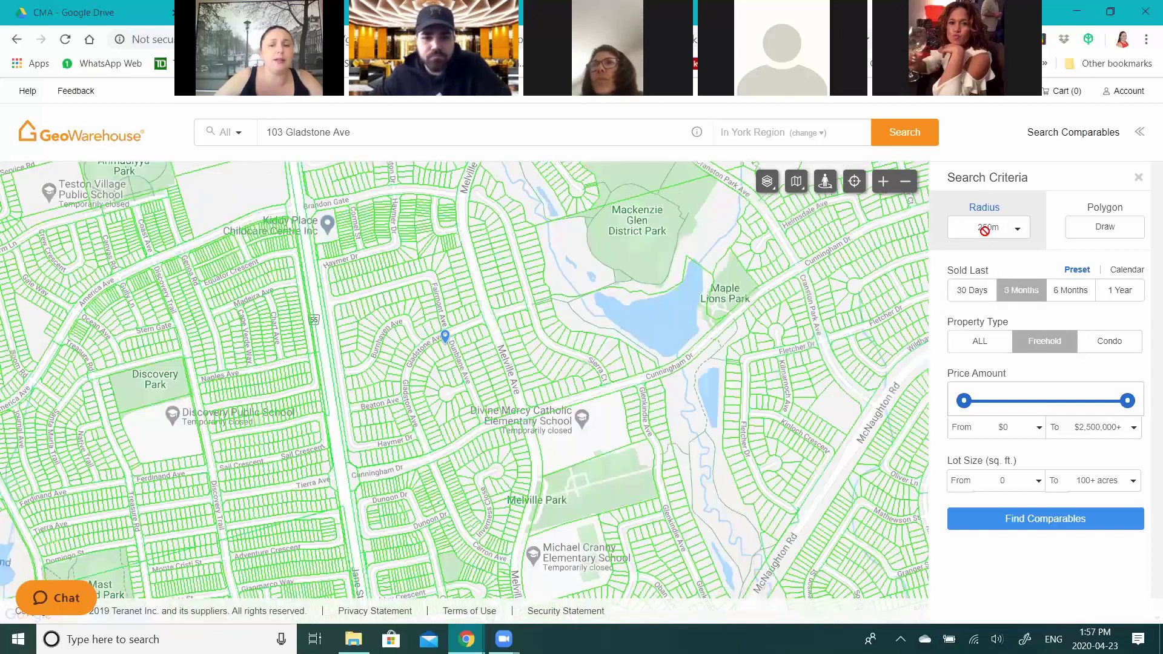
# - Draw a custom polygon search area around the Gladstone Ave and Melville Ave blocks
pyautogui.click(1105, 230)
pyautogui.scroll(1, 302, 307)
pyautogui.click(331, 301)
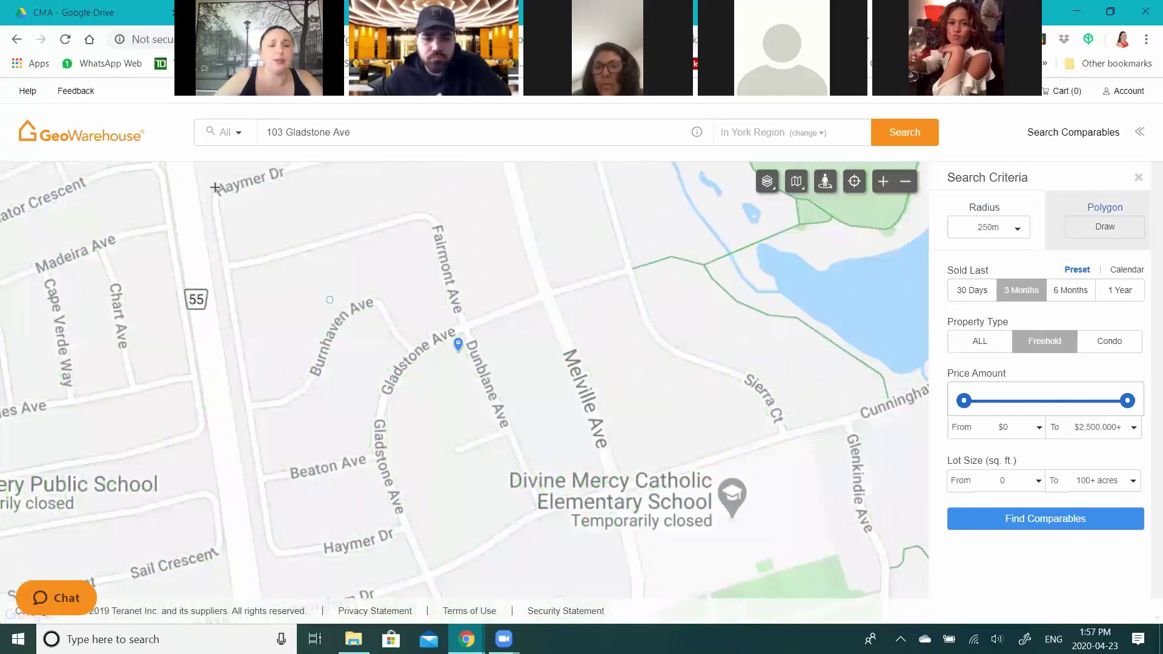
pyautogui.click(550, 206)
pyautogui.click(794, 412)
pyautogui.click(400, 590)
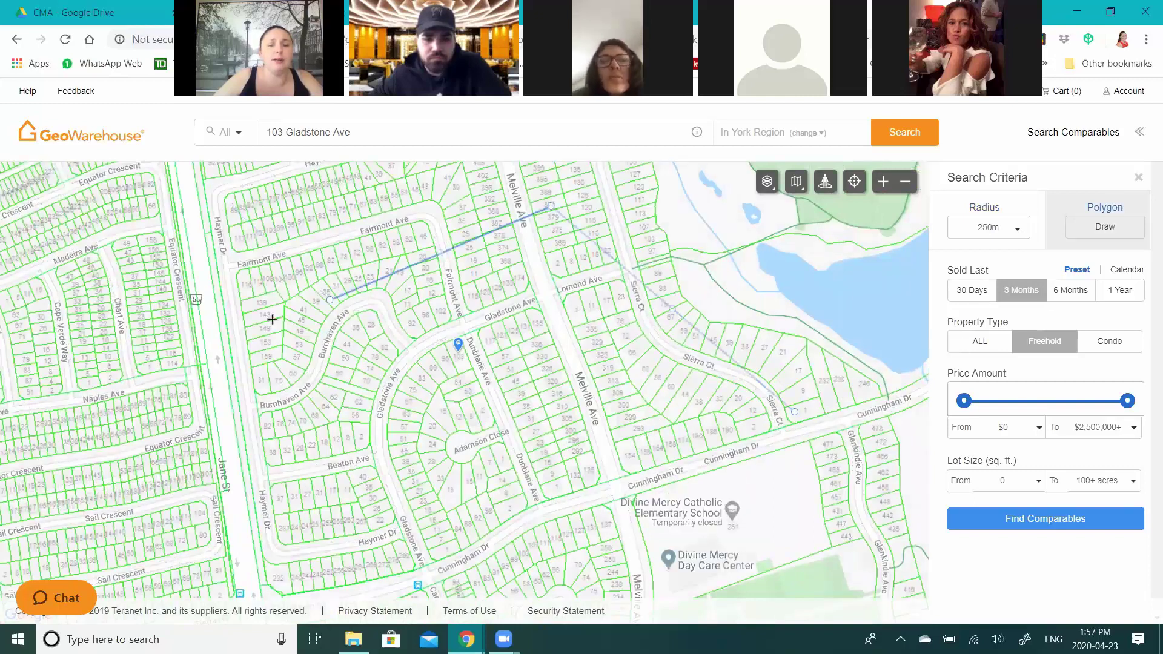
pyautogui.click(337, 301)
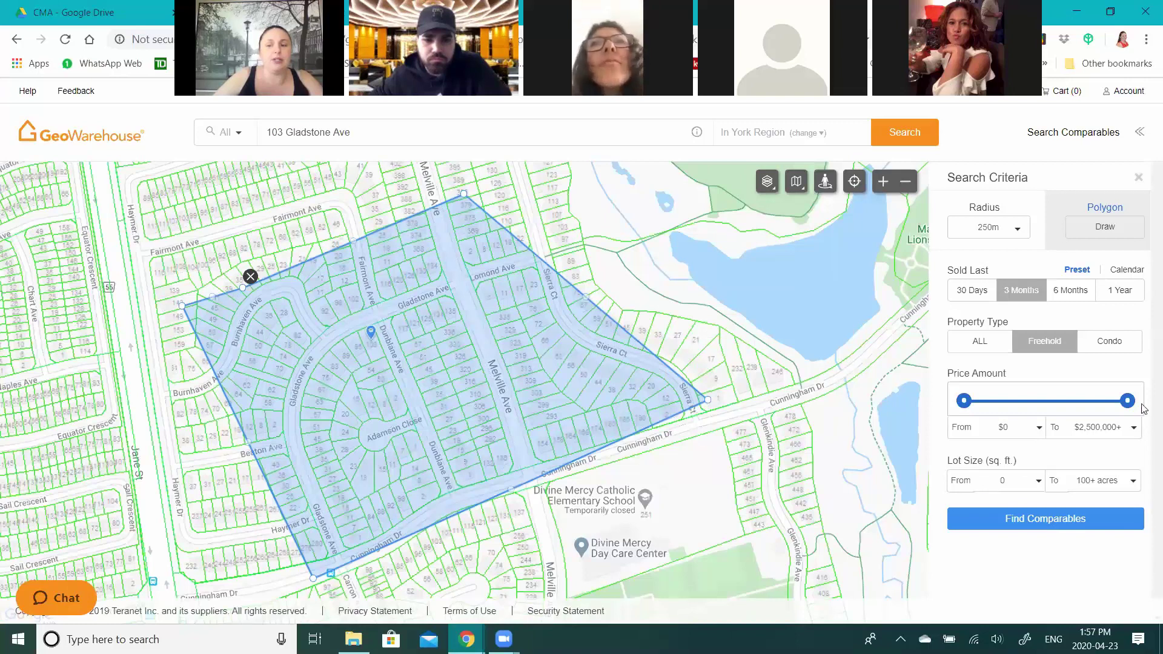
# - Cap the maximum price at $1,400,000 and find comparable sales in the outlined area
pyautogui.moveTo(1127, 400); pyautogui.dragTo(1063, 403)
pyautogui.press('Left')
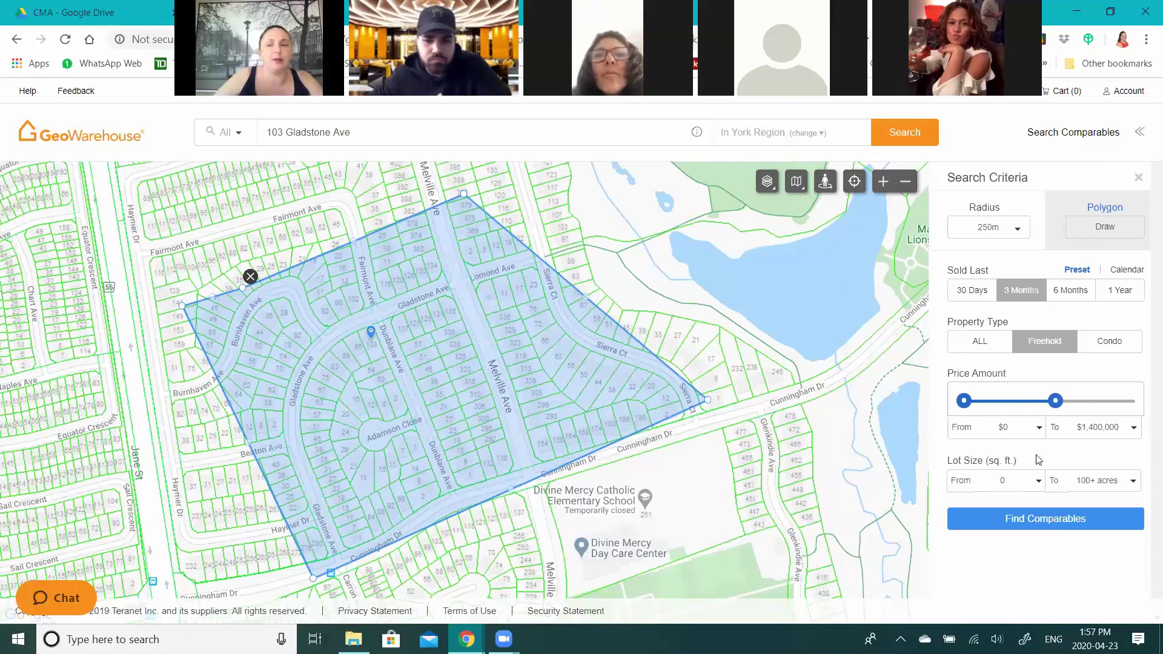
pyautogui.click(1057, 528)
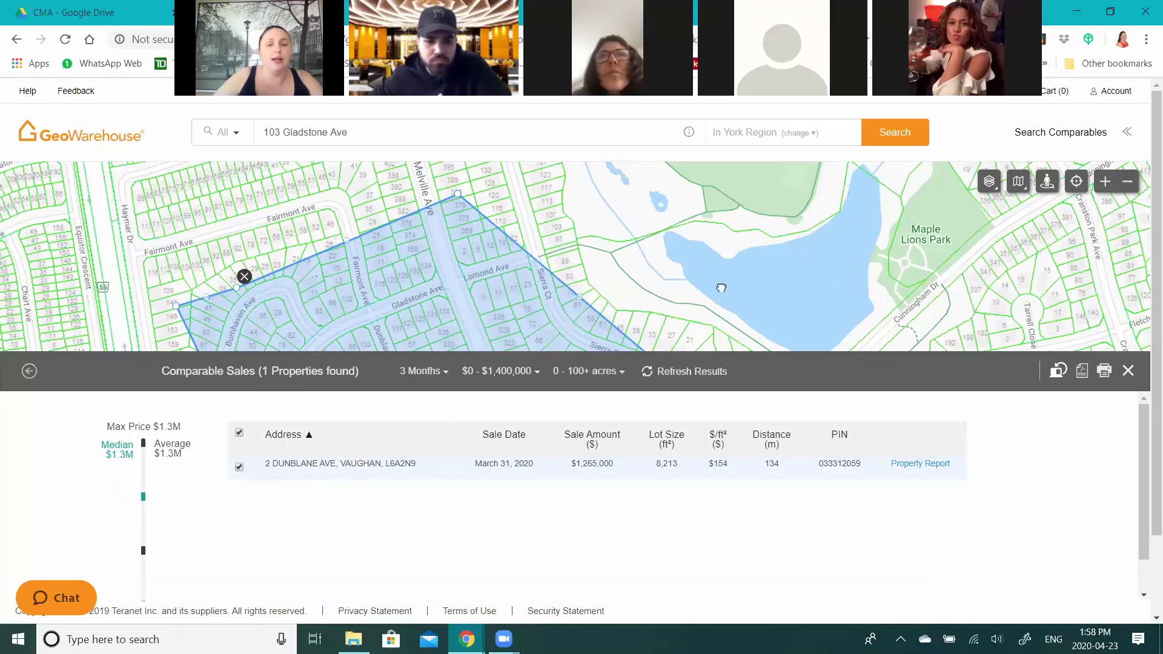
pyautogui.moveTo(686, 271); pyautogui.dragTo(647, 136)
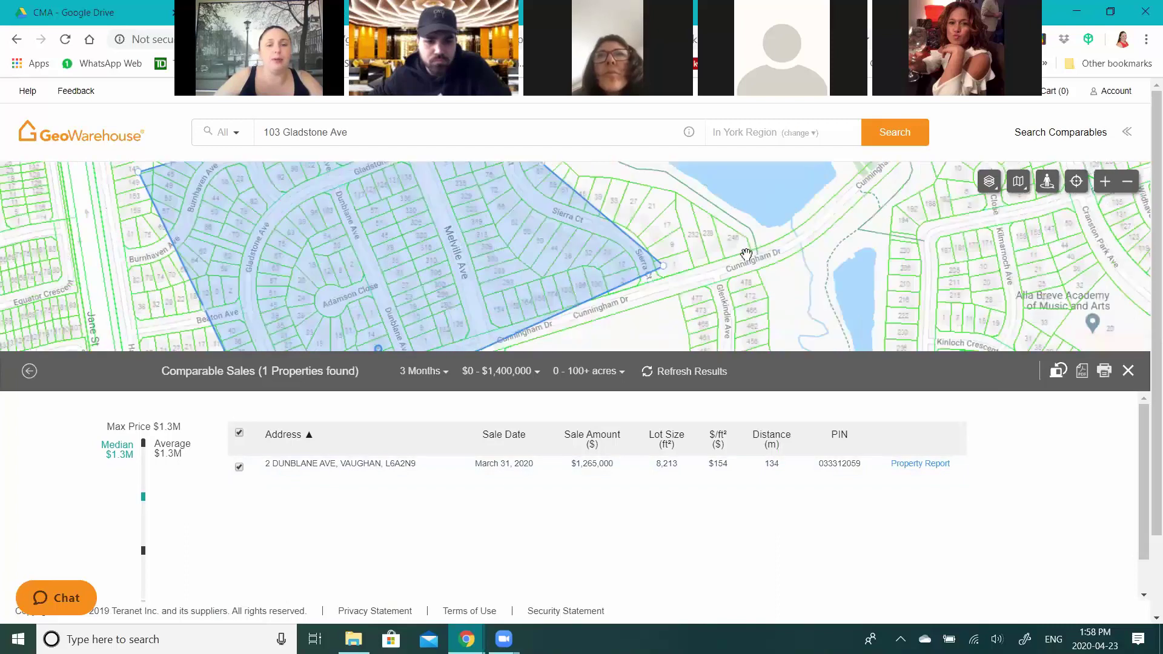
pyautogui.click(378, 347)
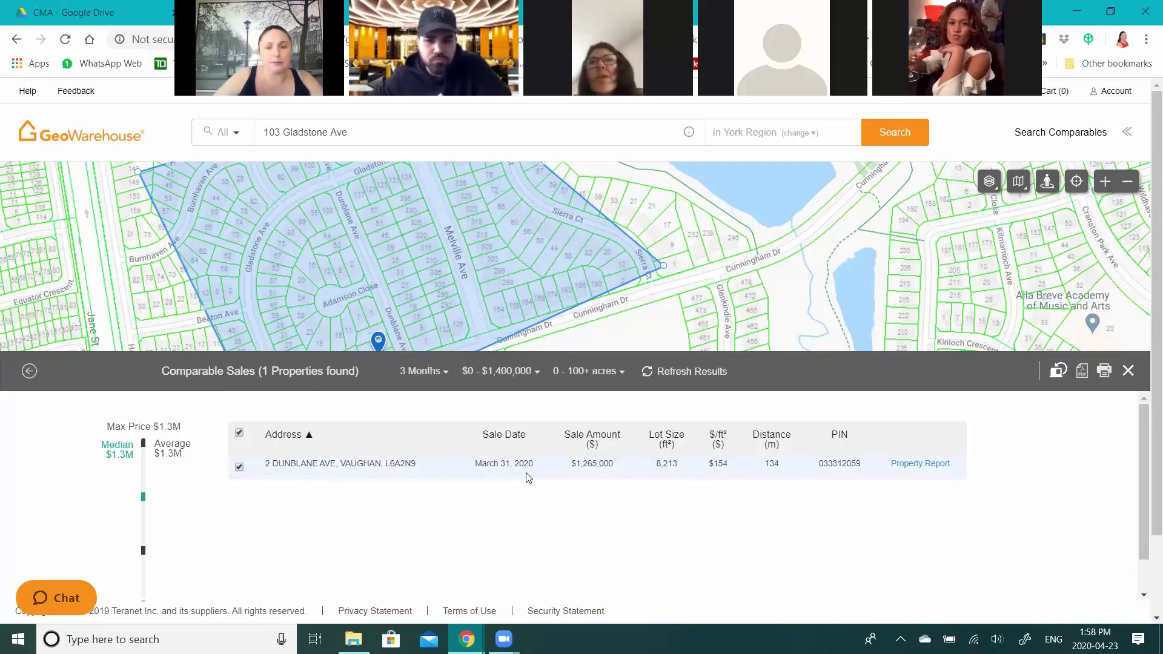
pyautogui.click(1128, 371)
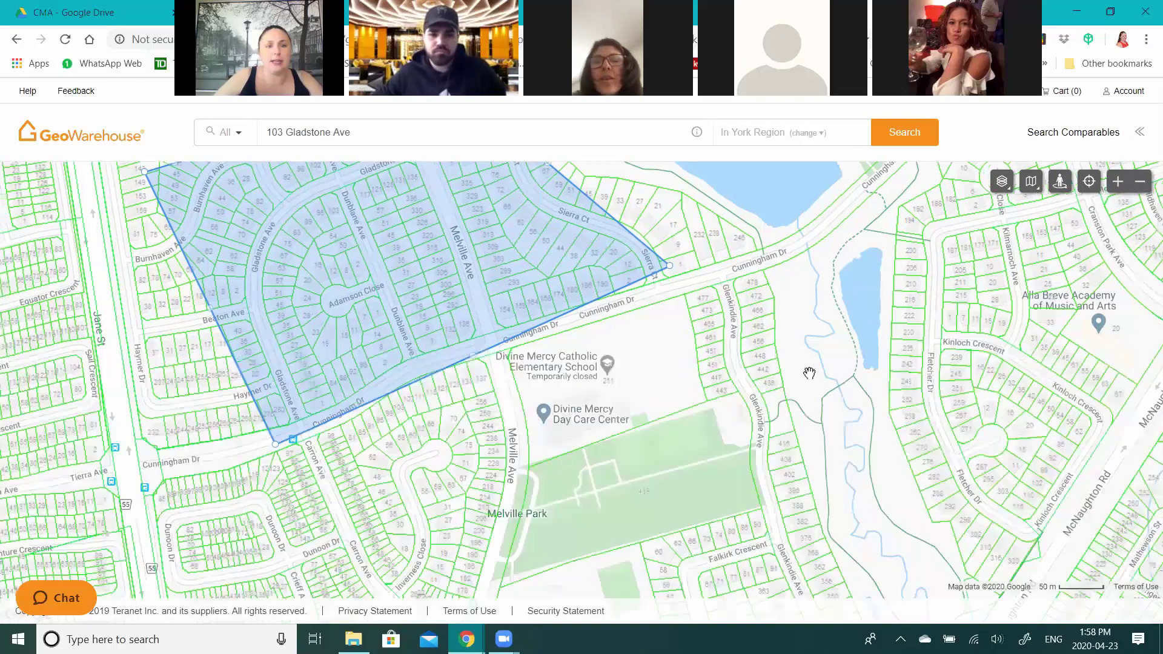
# - Try Radius, then switch back to Polygon and draw a larger outline from Brandon Gate to Cunningham Dr
pyautogui.scroll(1, 809, 372)
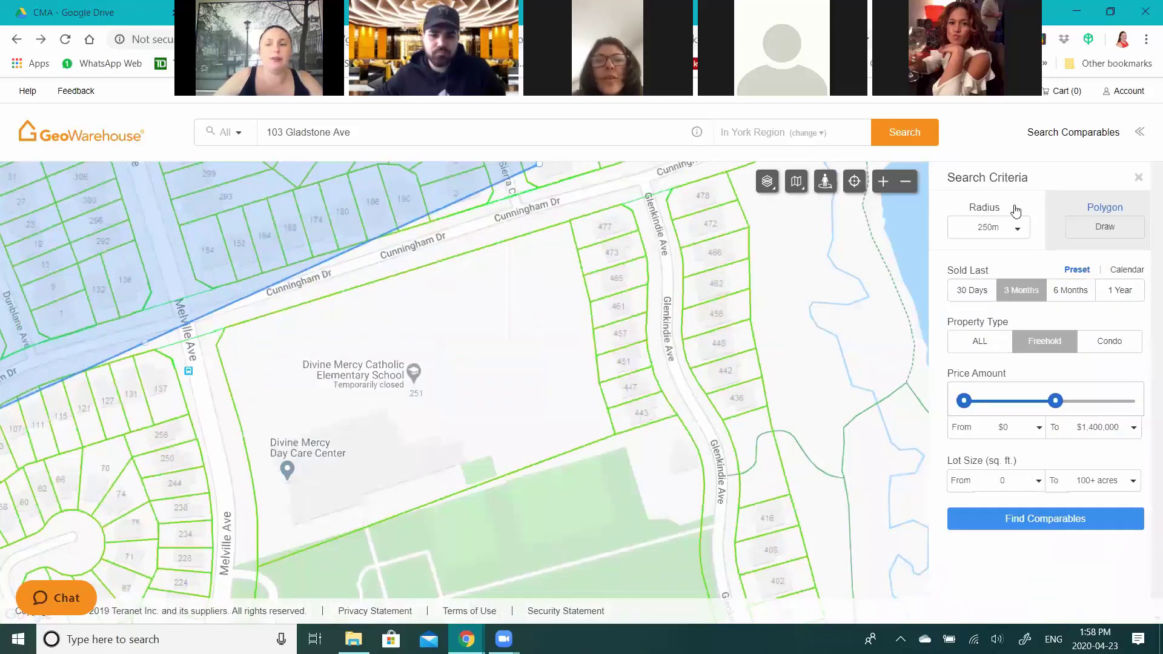
pyautogui.click(1010, 207)
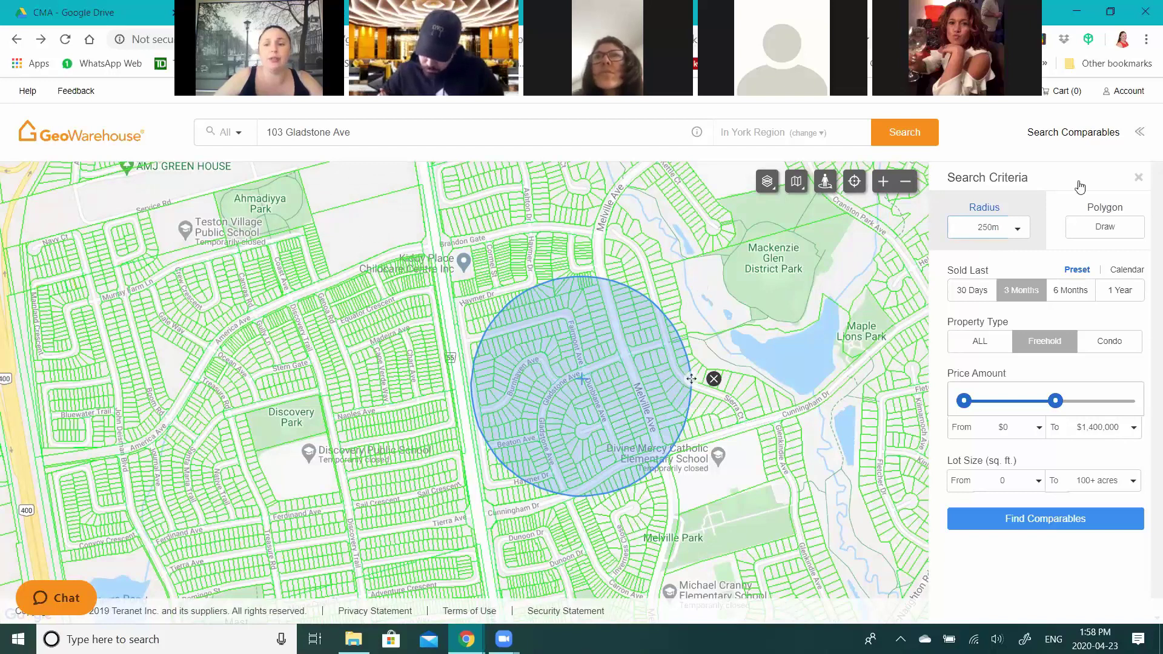
pyautogui.click(1108, 216)
pyautogui.click(446, 251)
pyautogui.click(656, 223)
pyautogui.click(799, 403)
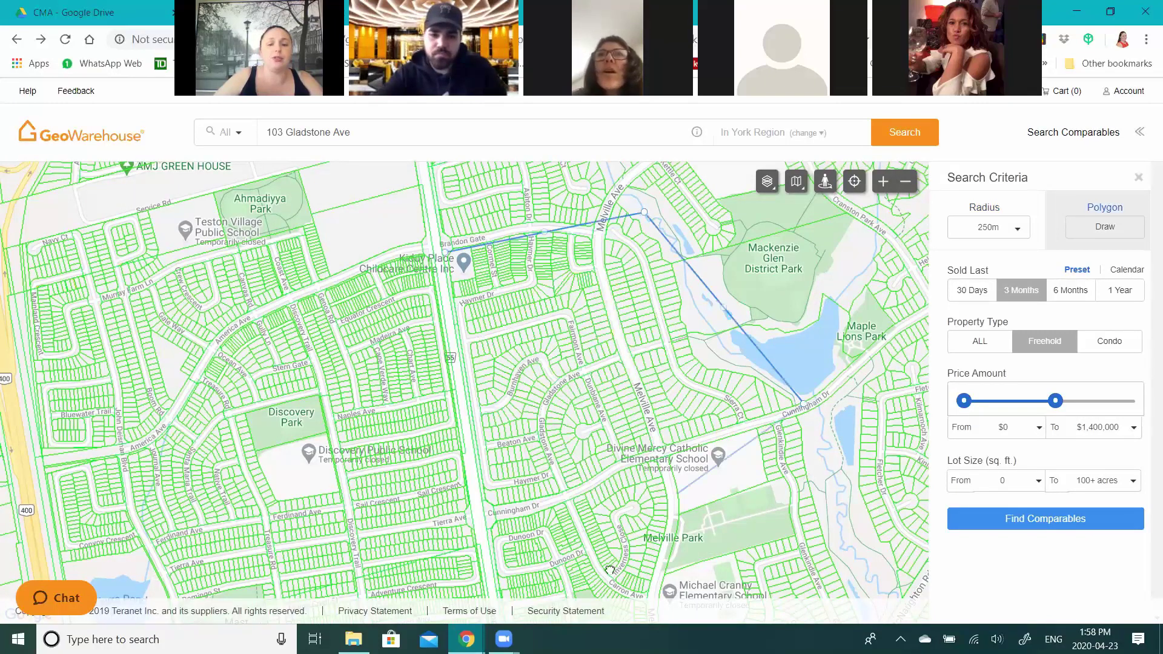
pyautogui.click(447, 253)
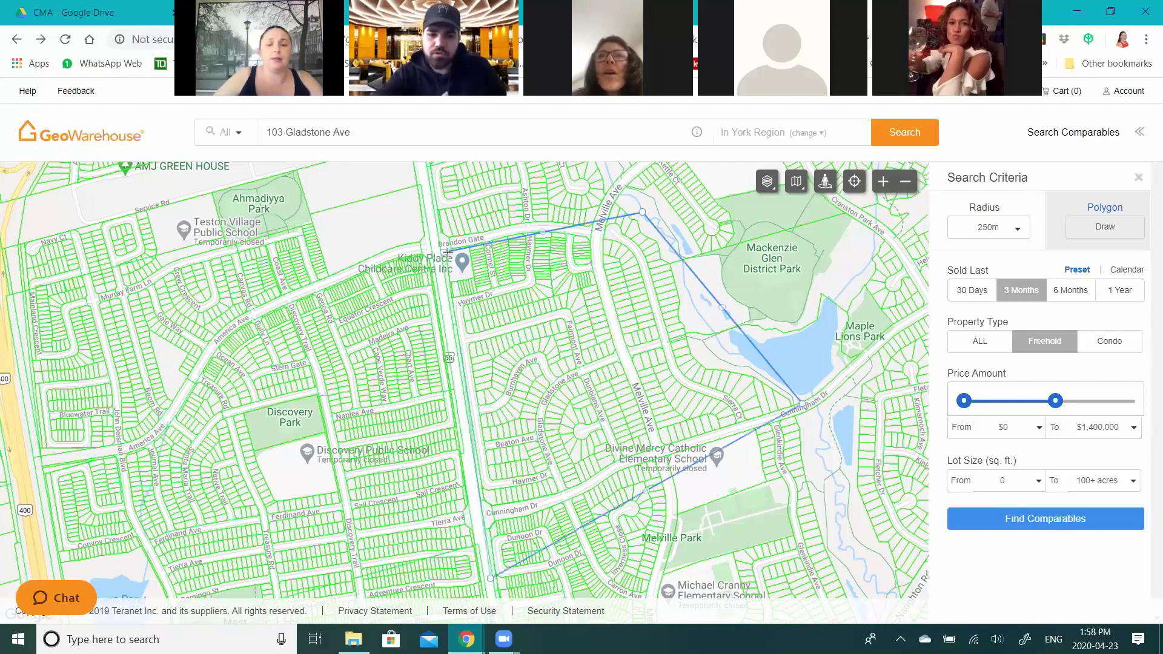
pyautogui.moveTo(844, 474); pyautogui.dragTo(664, 464)
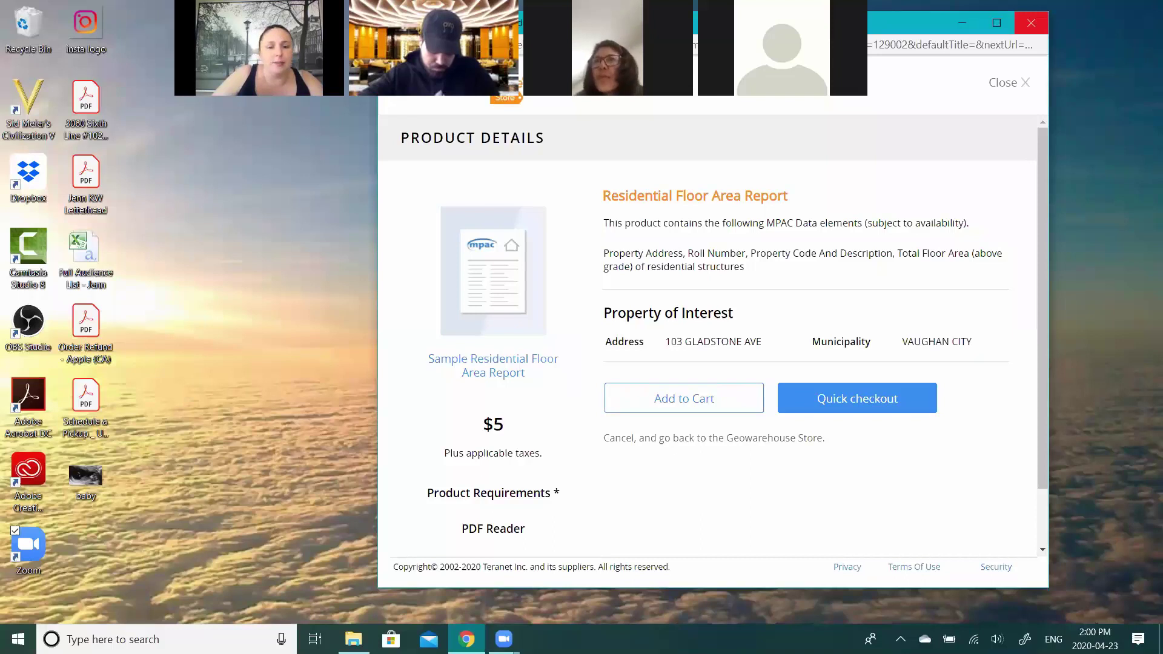
# - Close the Residential Floor Area Report product details window
pyautogui.click(1031, 22)
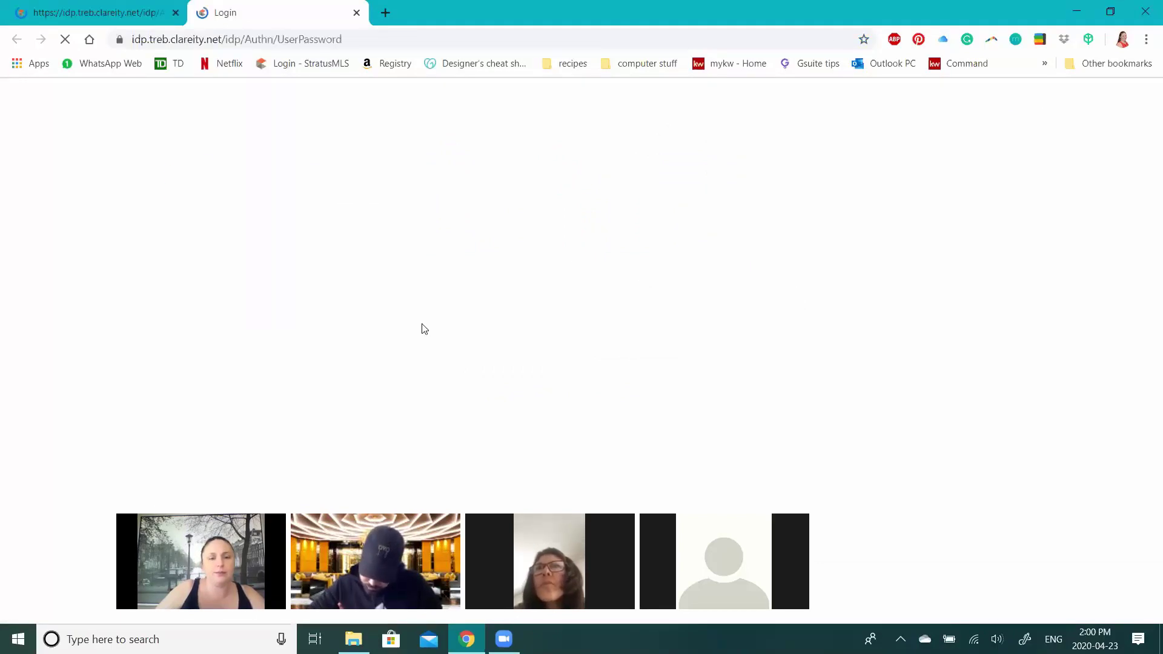
# - Sign in to TREB with the user ID, PIN and authenticator password
pyautogui.write('•••••••')
pyautogui.press('Tab')
pyautogui.write('••••')
pyautogui.press('Tab')
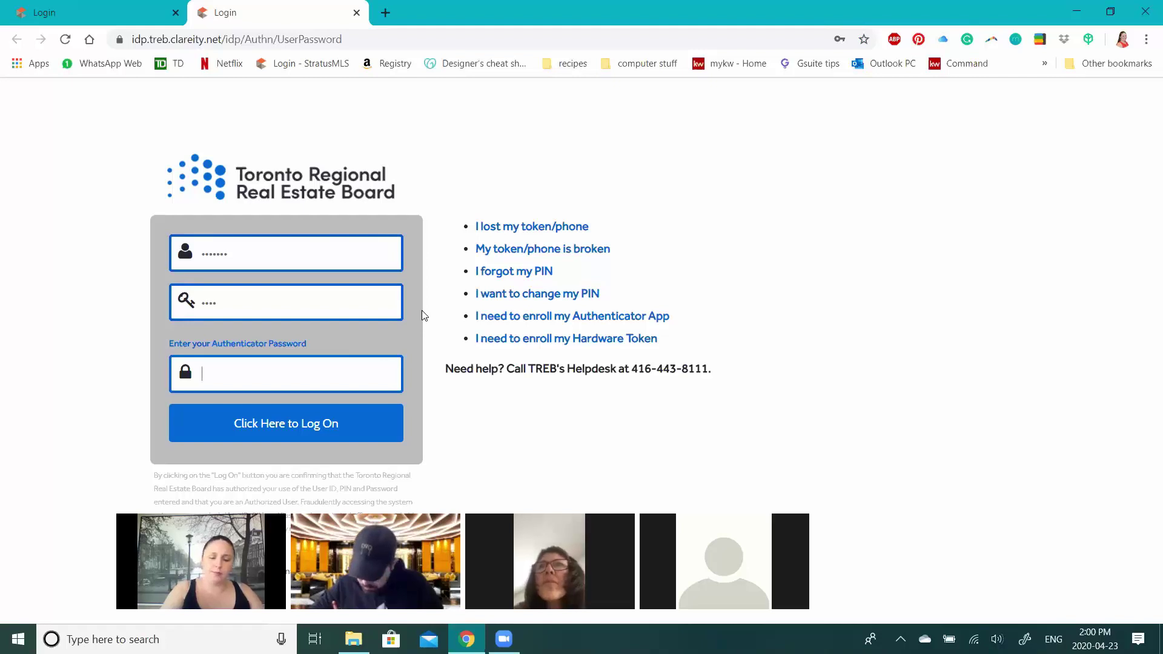
pyautogui.write('••••••')
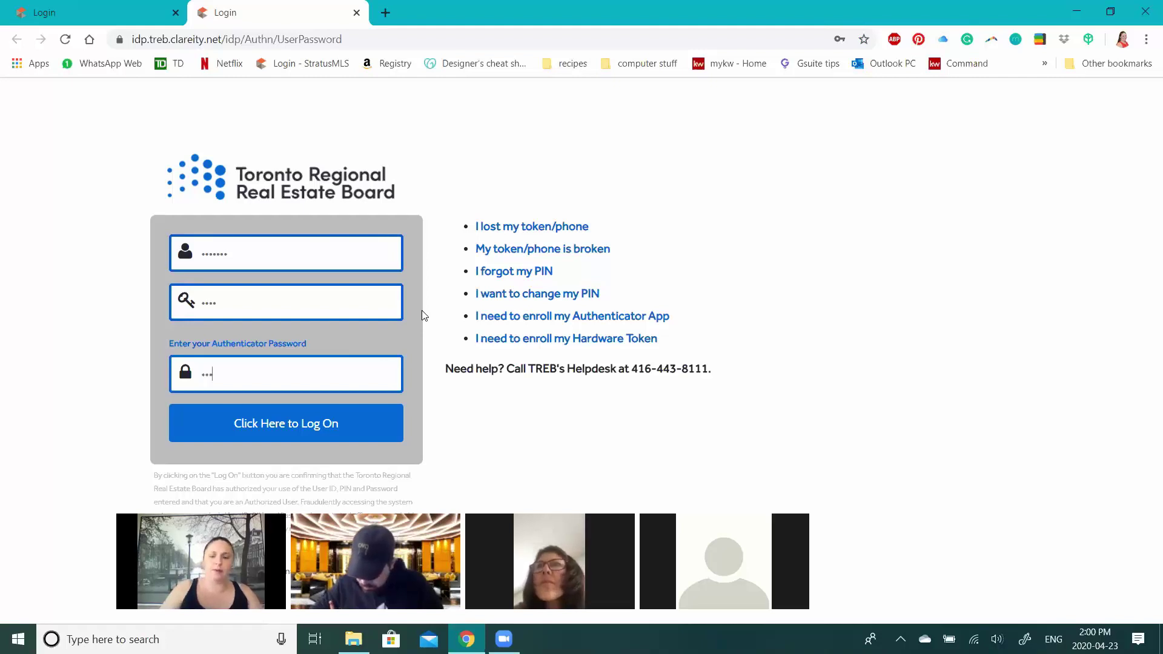
pyautogui.press('Return')
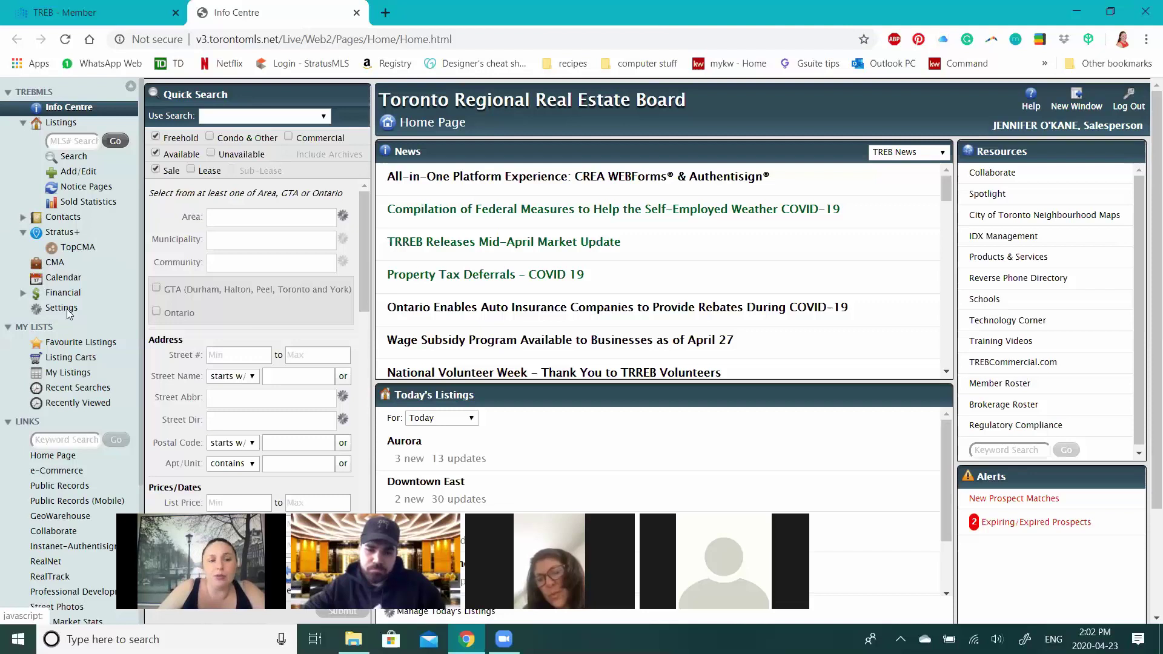
# - Launch Property Line from Public Records (Mobile) under the sidebar's LINKS
pyautogui.scroll(-1, 84, 432)
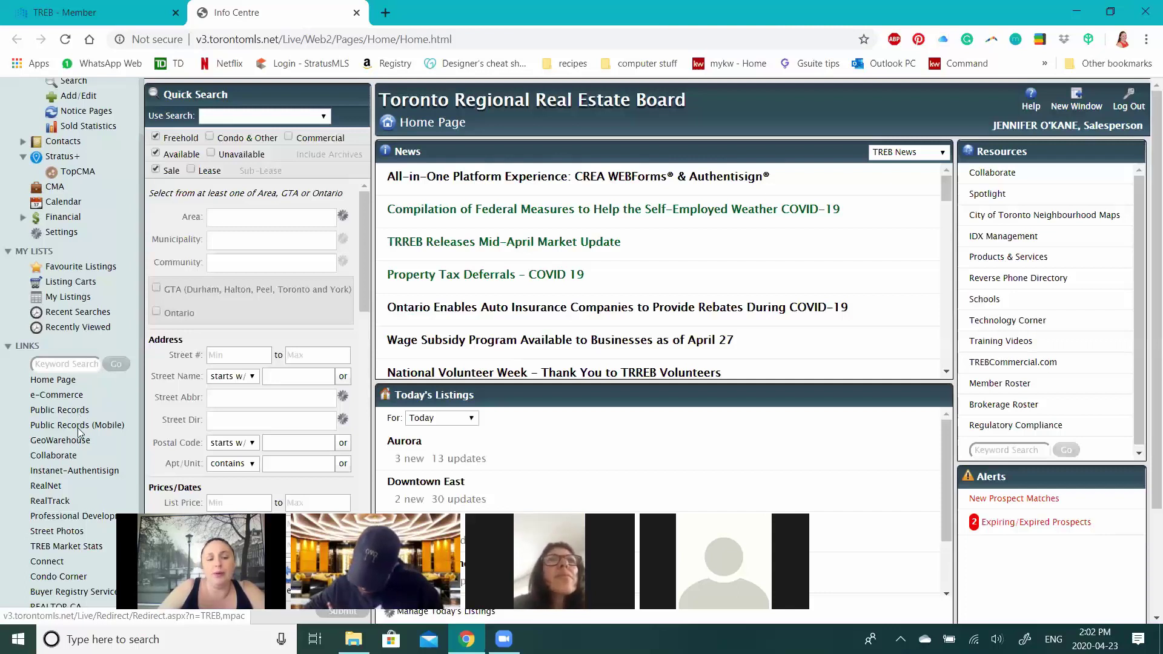
pyautogui.click(78, 426)
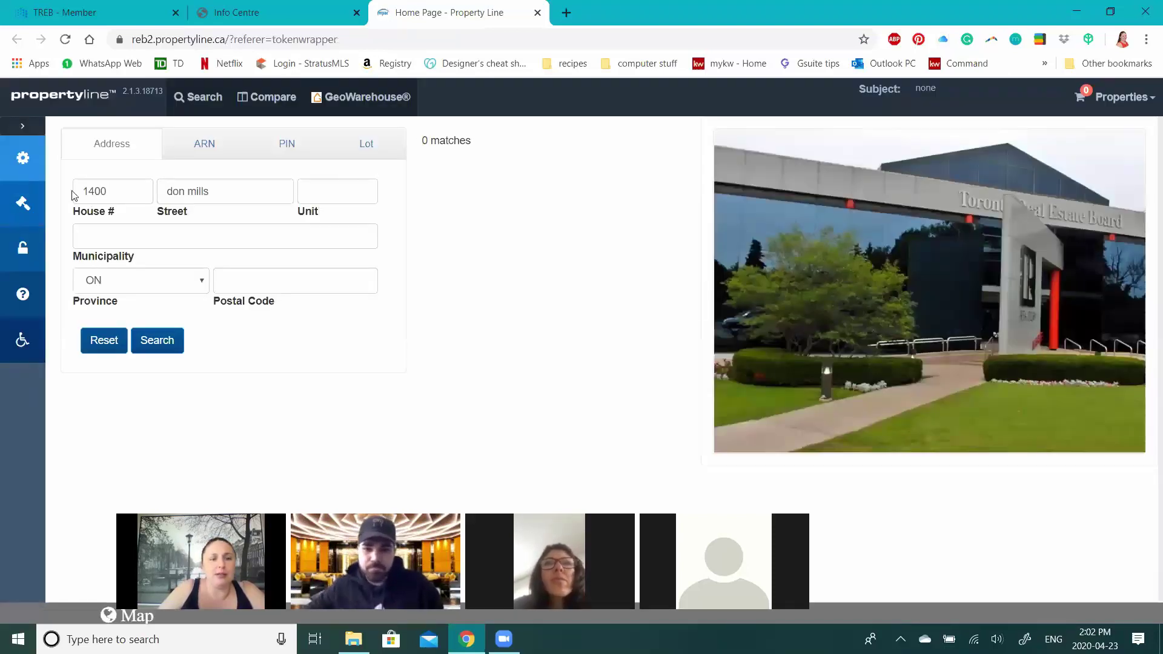
pyautogui.click(119, 190)
pyautogui.press('BackSpace')
pyautogui.press('BackSpace')
pyautogui.press('BackSpace')
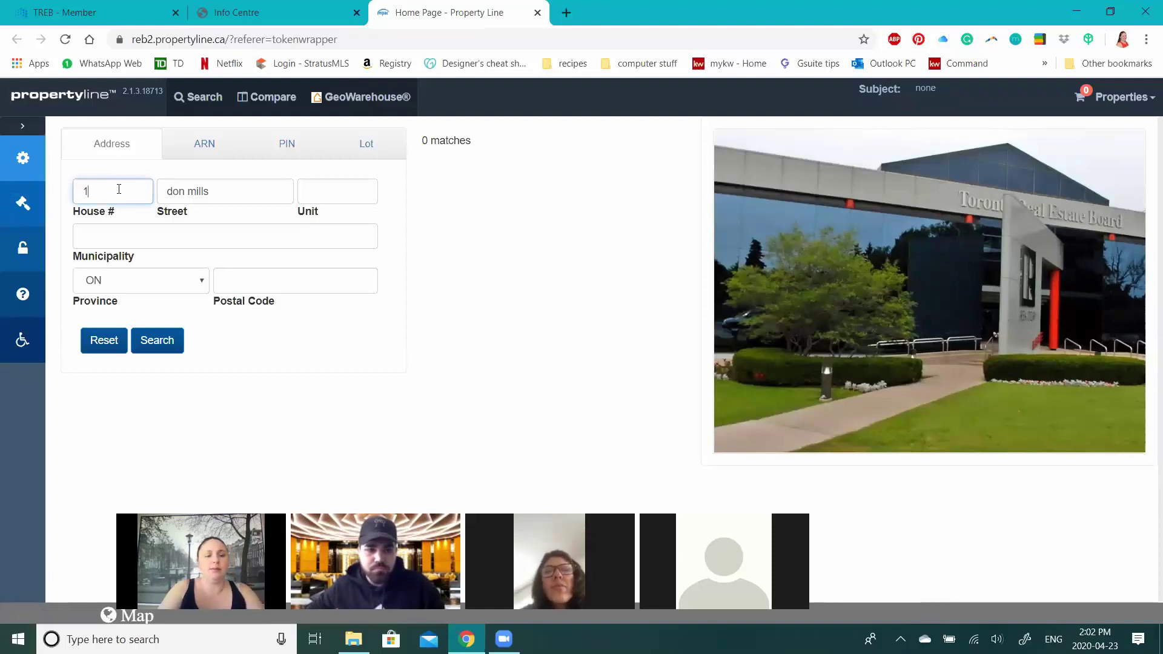
pyautogui.press('Tab')
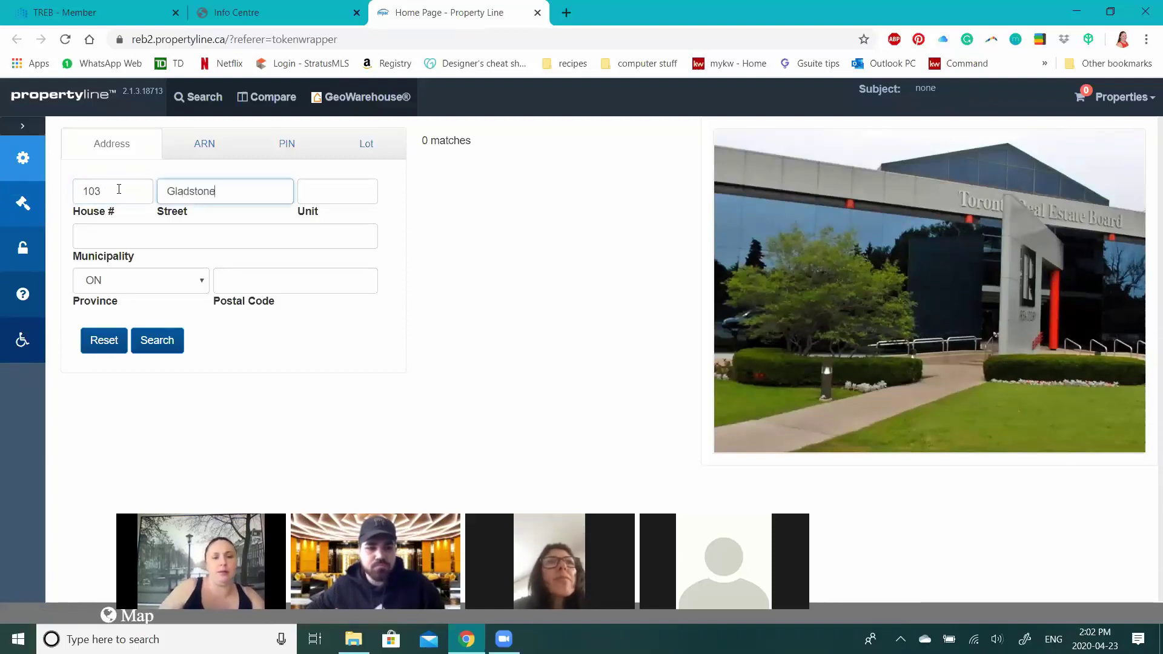
pyautogui.press('Tab')
pyautogui.click(254, 180)
pyautogui.write('Ave')
pyautogui.press('Return')
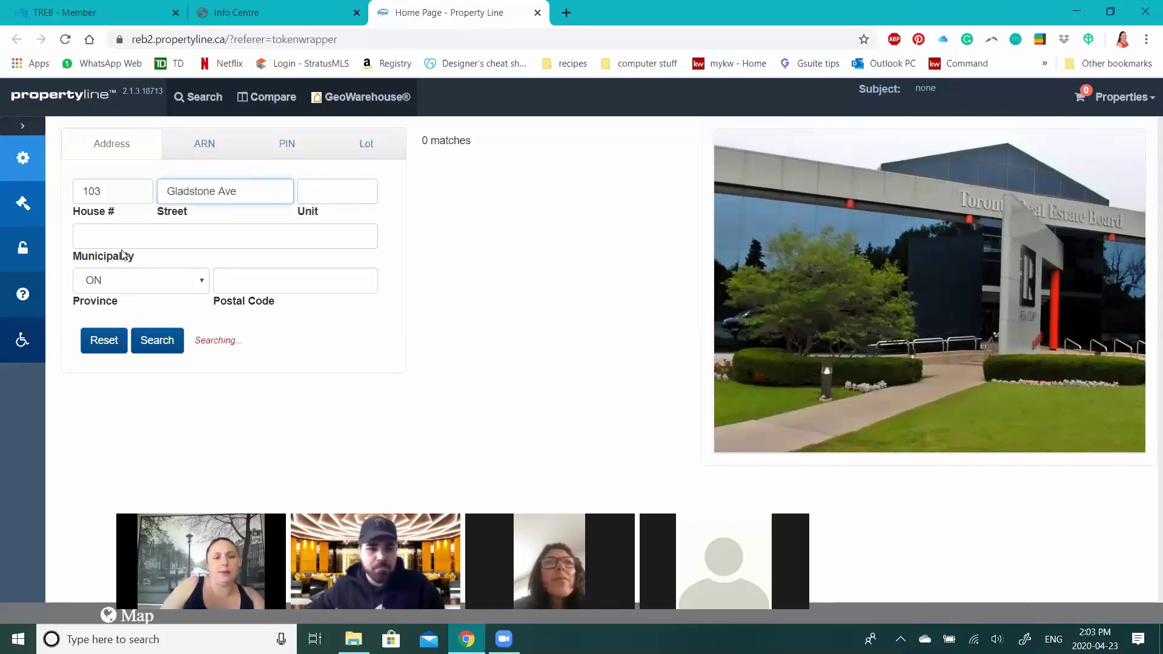
pyautogui.click(124, 254)
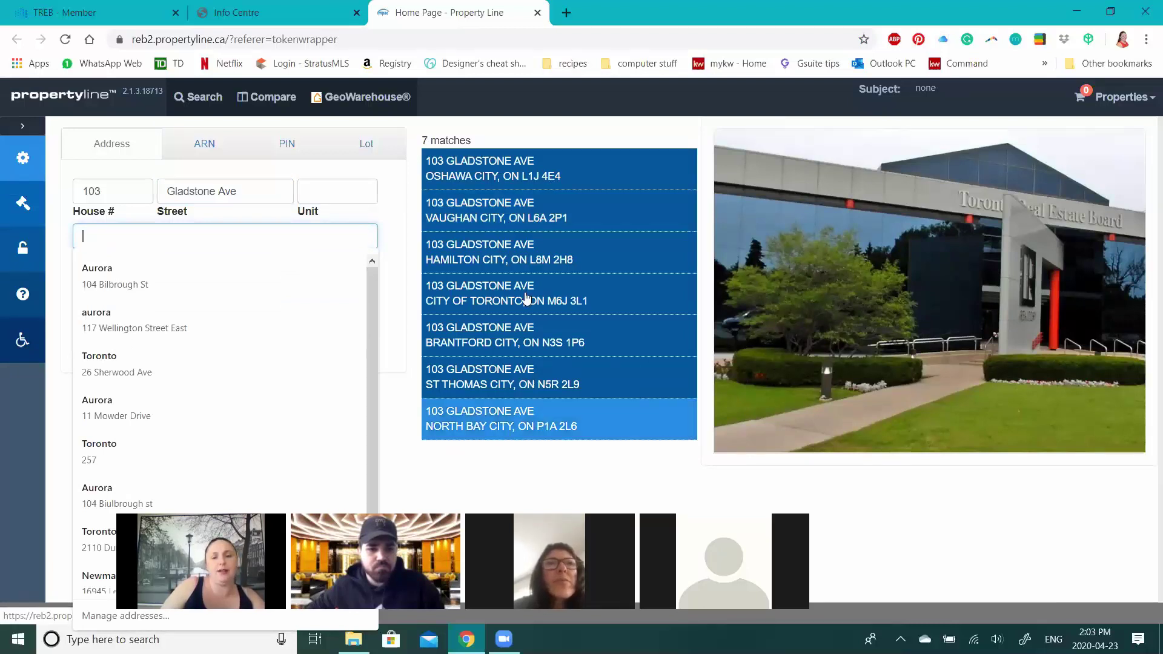
pyautogui.click(485, 220)
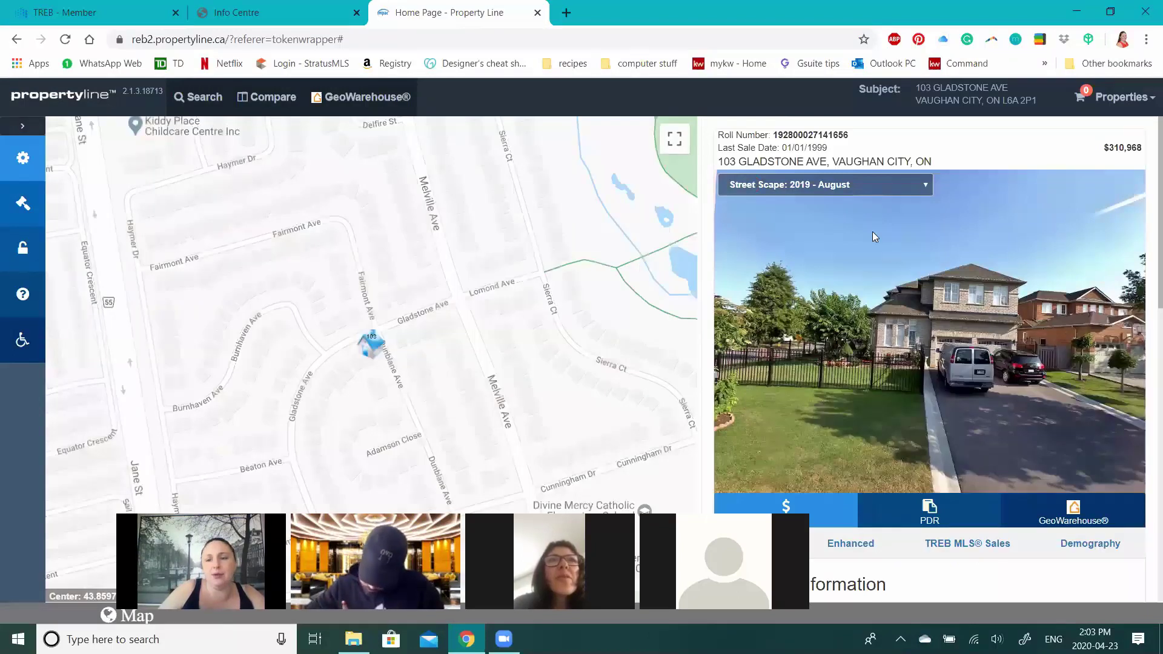
# - Scroll through the record's property details (built 1999, 7657 sq ft site) down to Sale Information
pyautogui.scroll(-1, 819, 168)
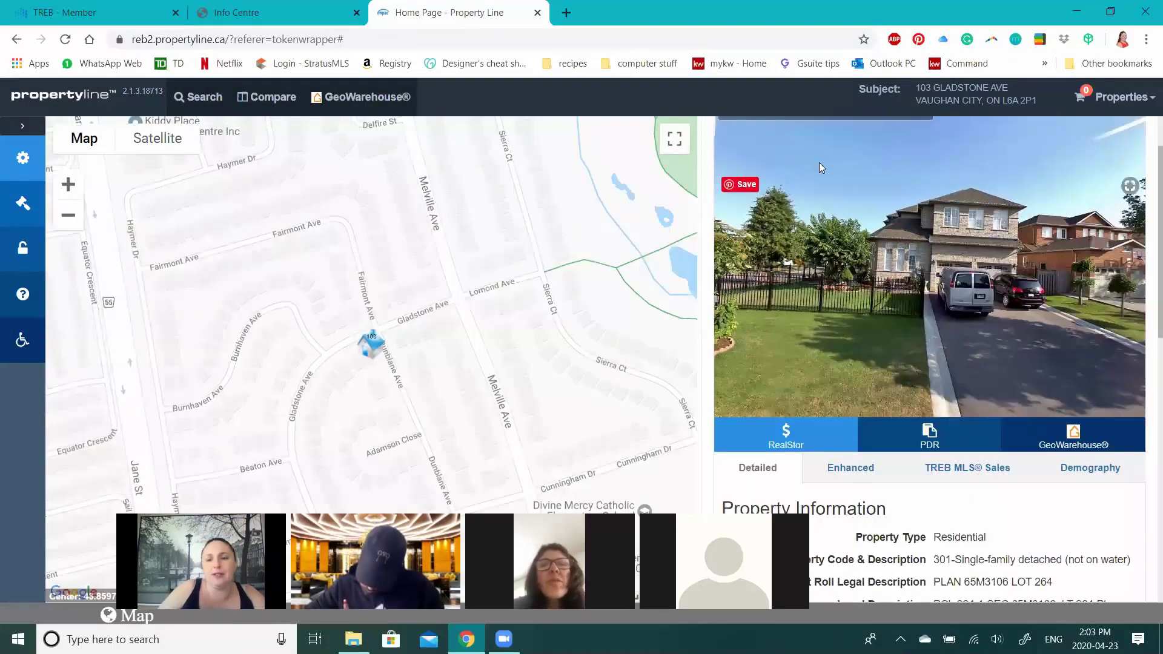
pyautogui.scroll(1, 835, 190)
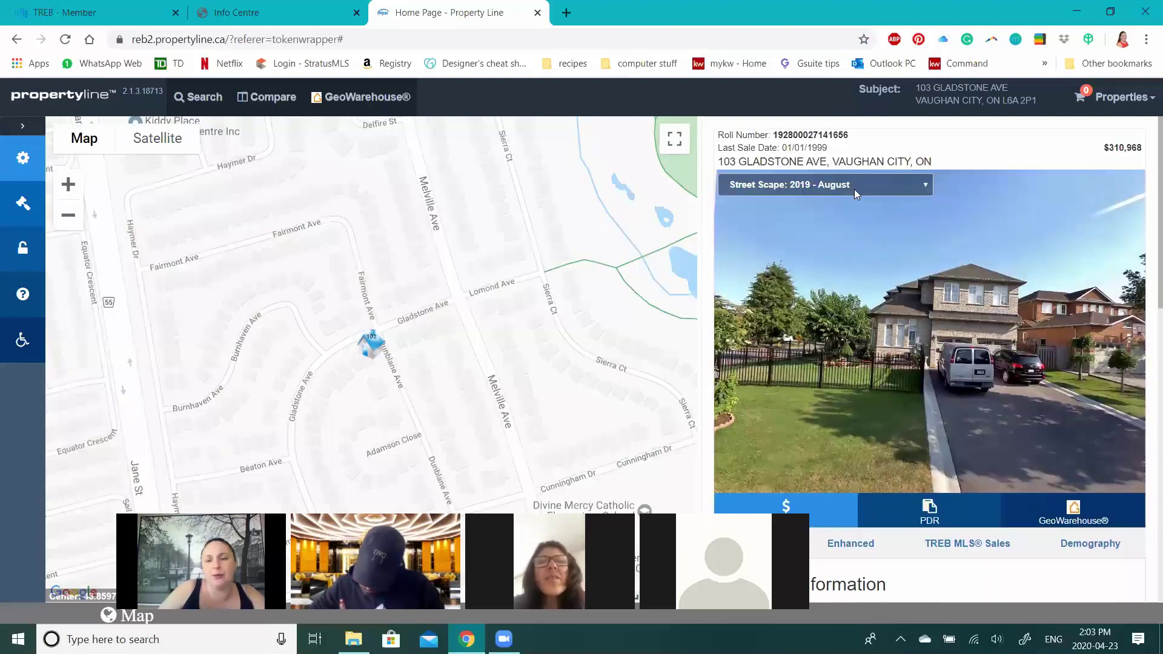
pyautogui.scroll(-1, 984, 267)
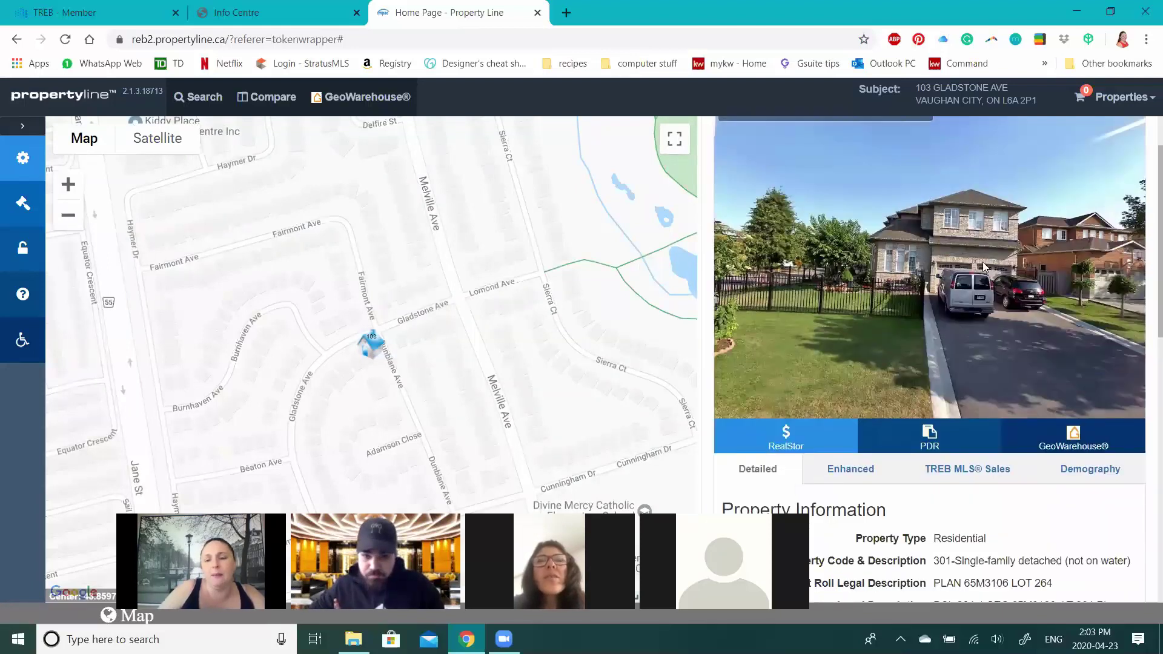
pyautogui.scroll(-2, 984, 267)
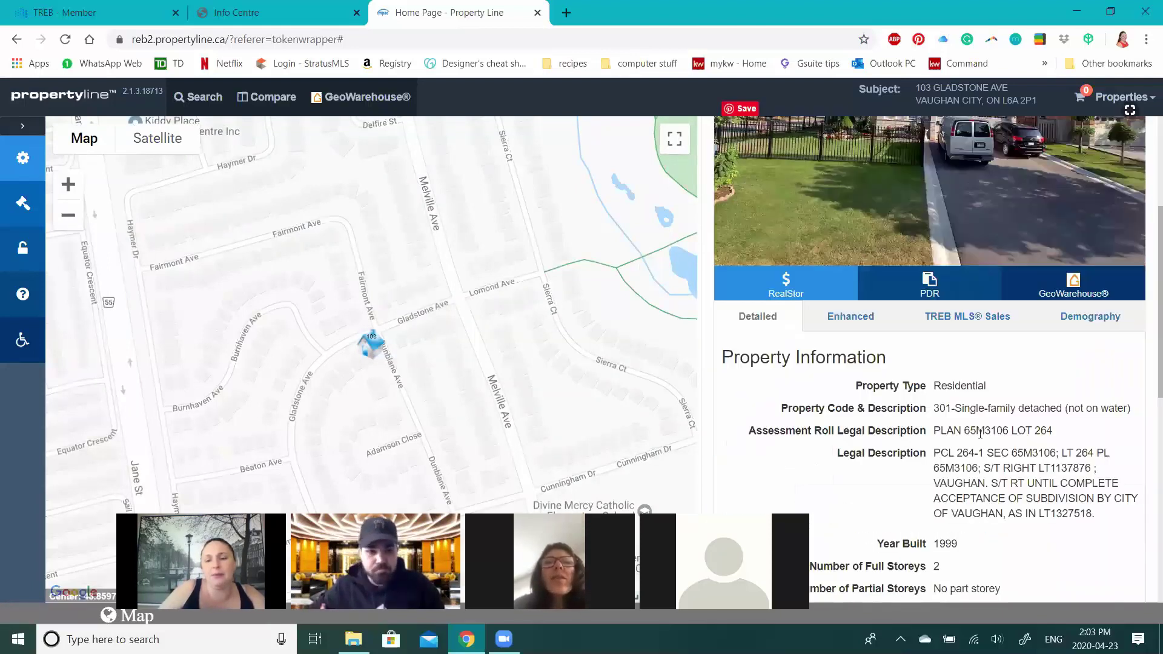
pyautogui.scroll(-1, 981, 311)
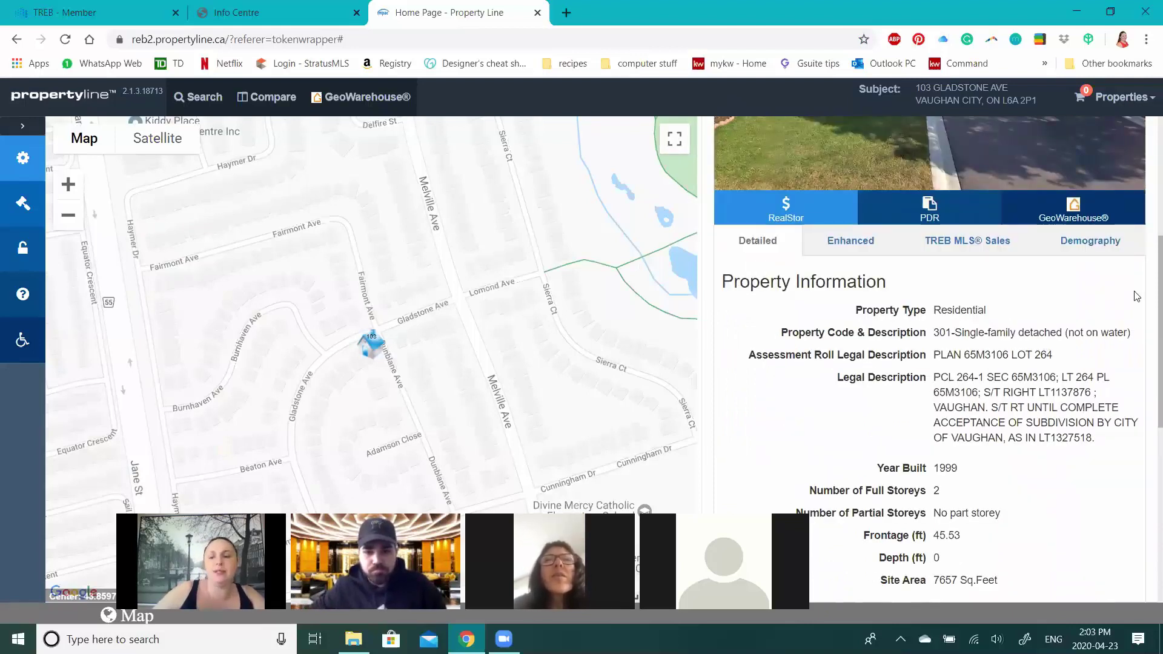
pyautogui.scroll(-1, 1044, 336)
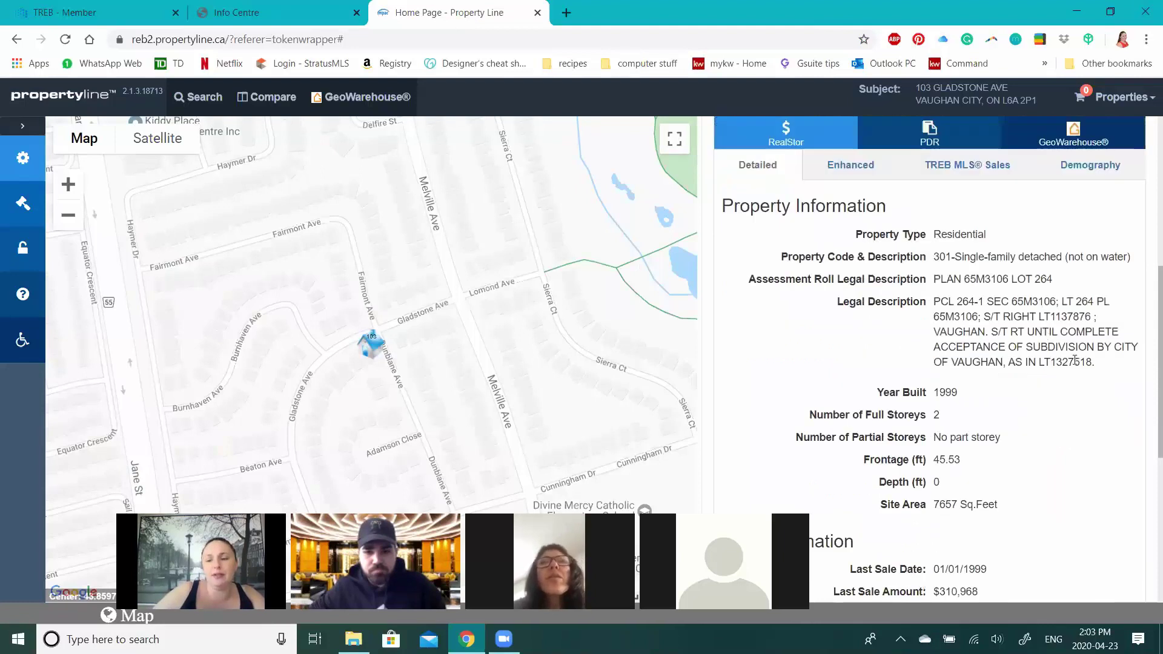
pyautogui.scroll(-1, 1076, 361)
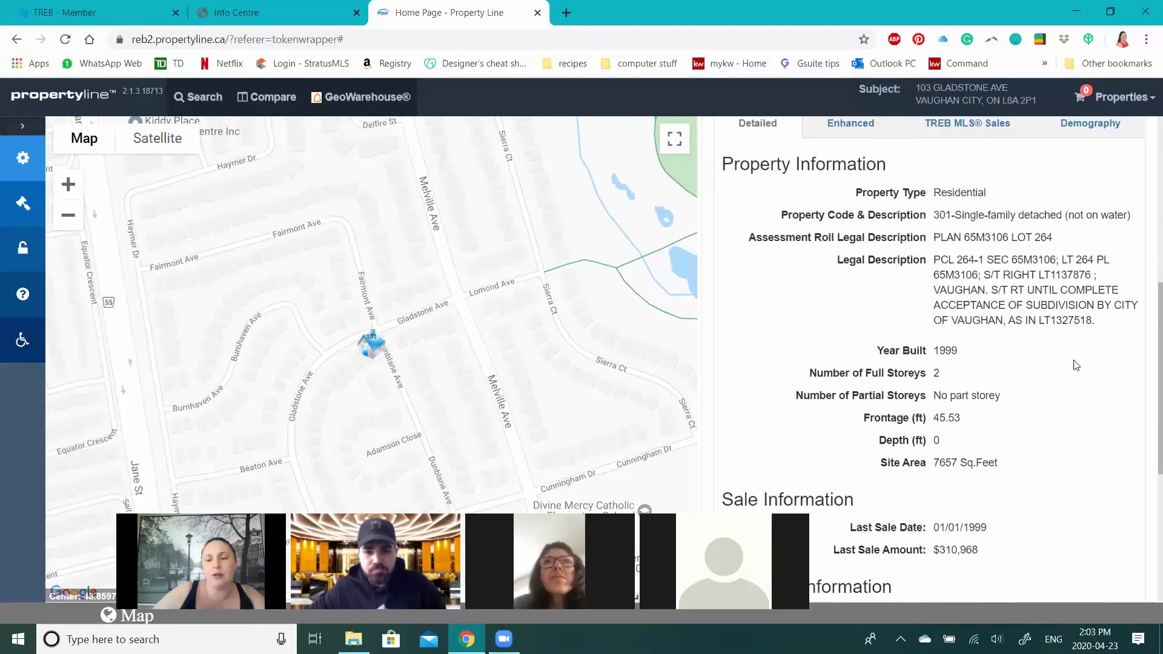
pyautogui.scroll(-1, 1077, 365)
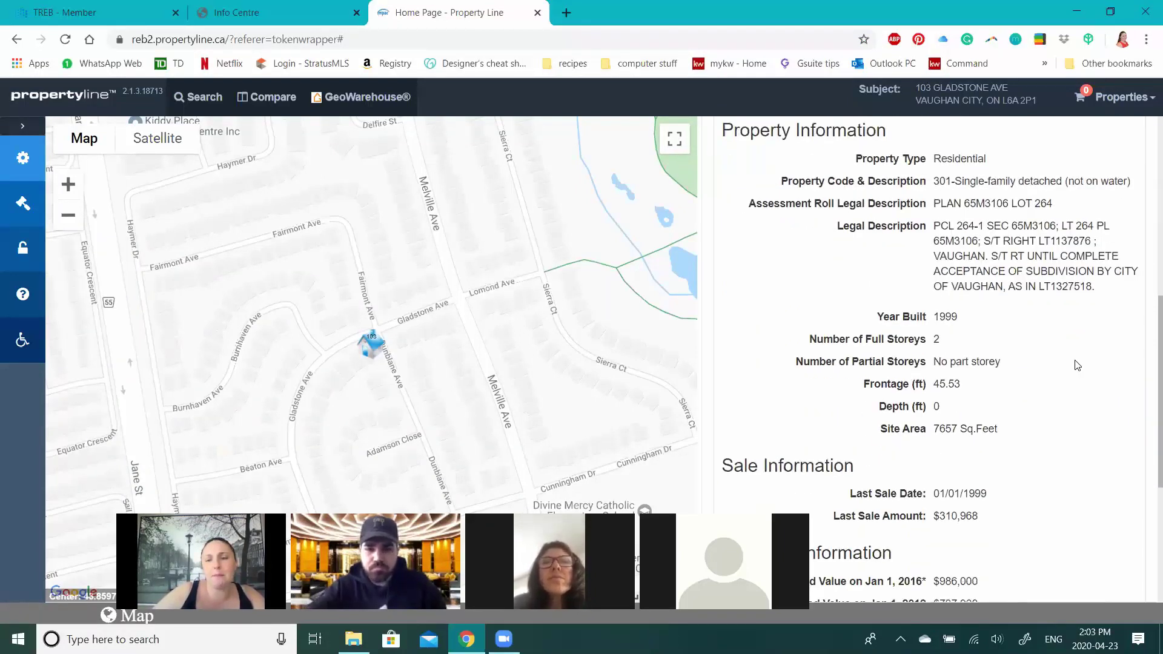
pyautogui.scroll(3, 1078, 360)
pyautogui.click(298, 2)
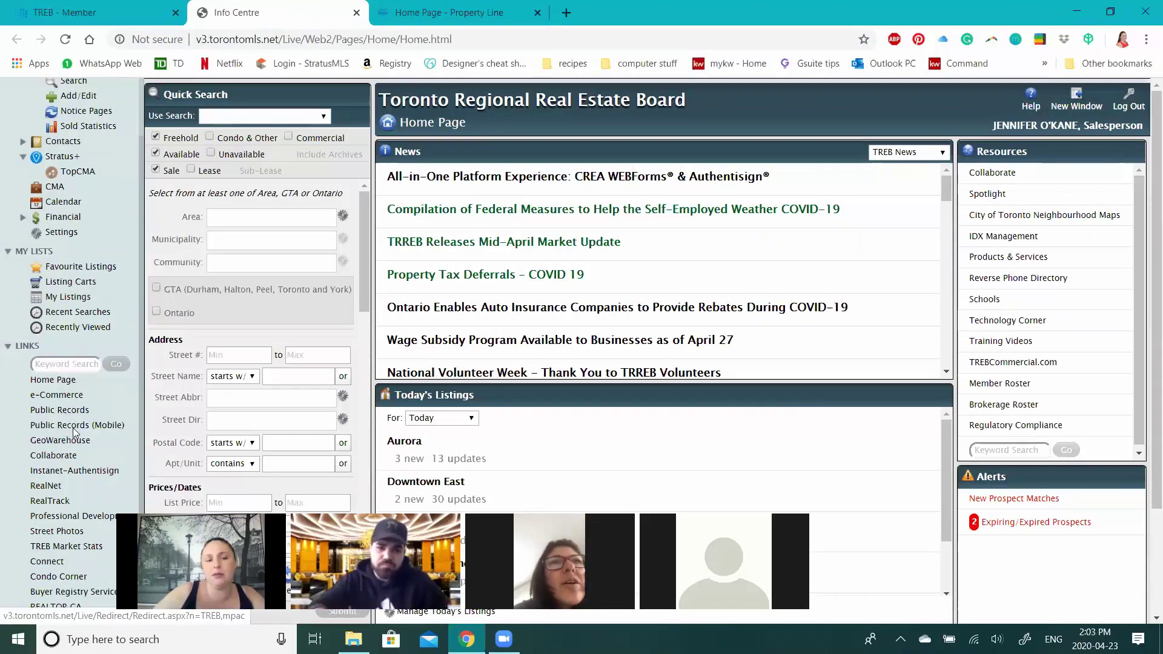
pyautogui.click(426, 12)
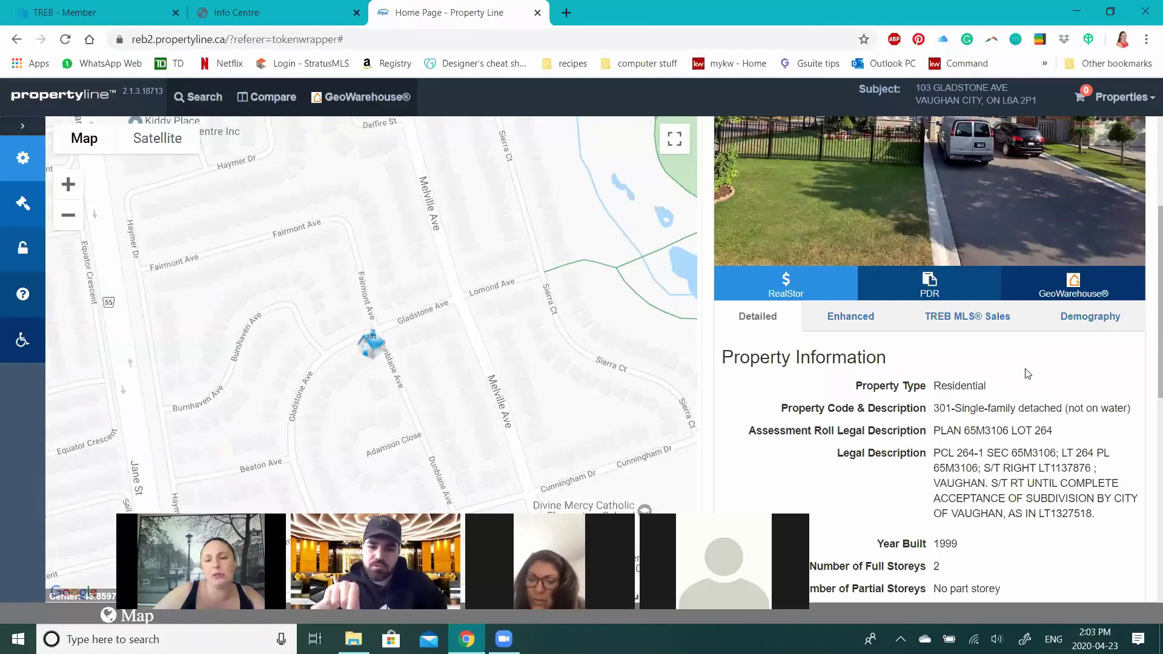
pyautogui.scroll(-1, 1029, 382)
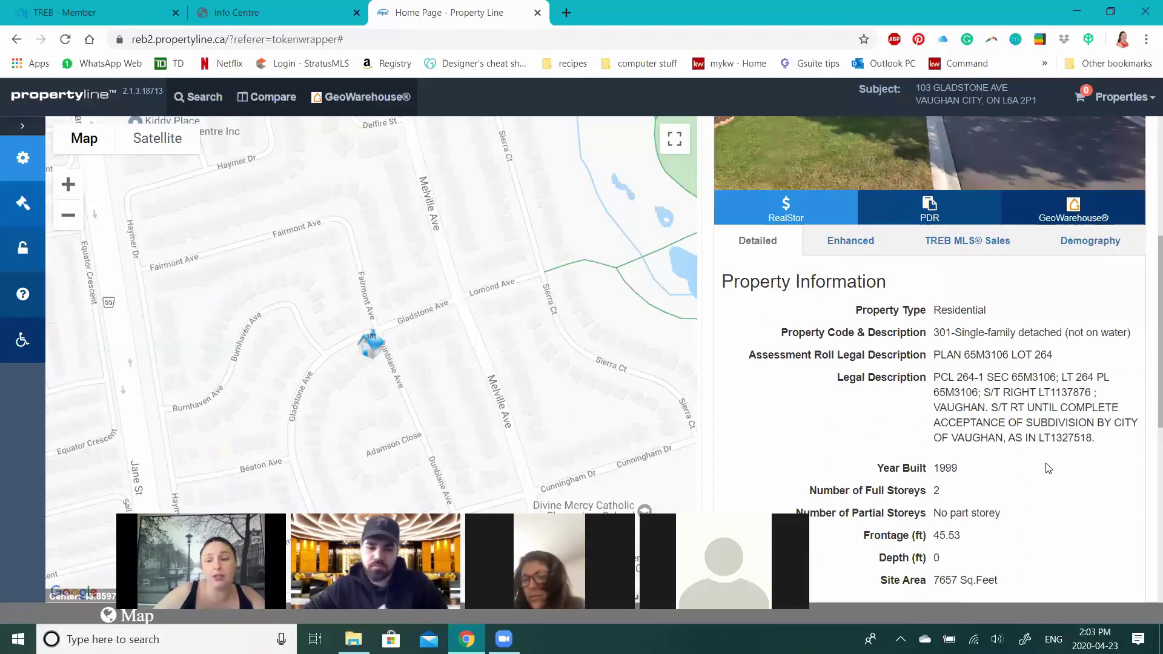
pyautogui.scroll(-1, 1048, 469)
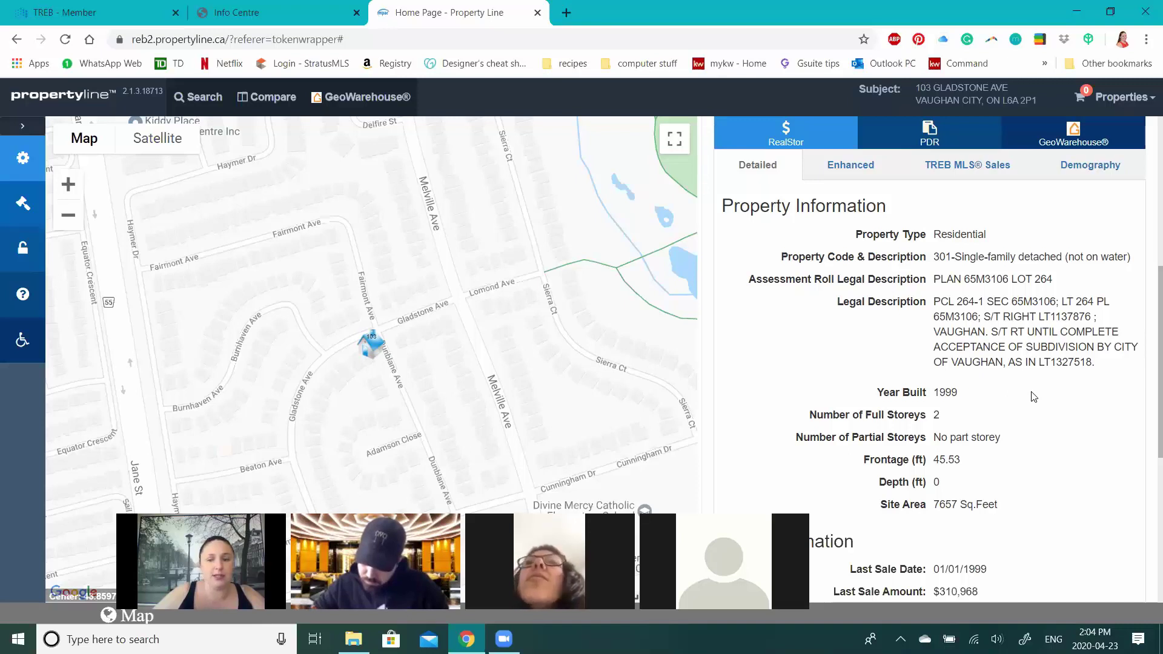
pyautogui.scroll(-1, 939, 327)
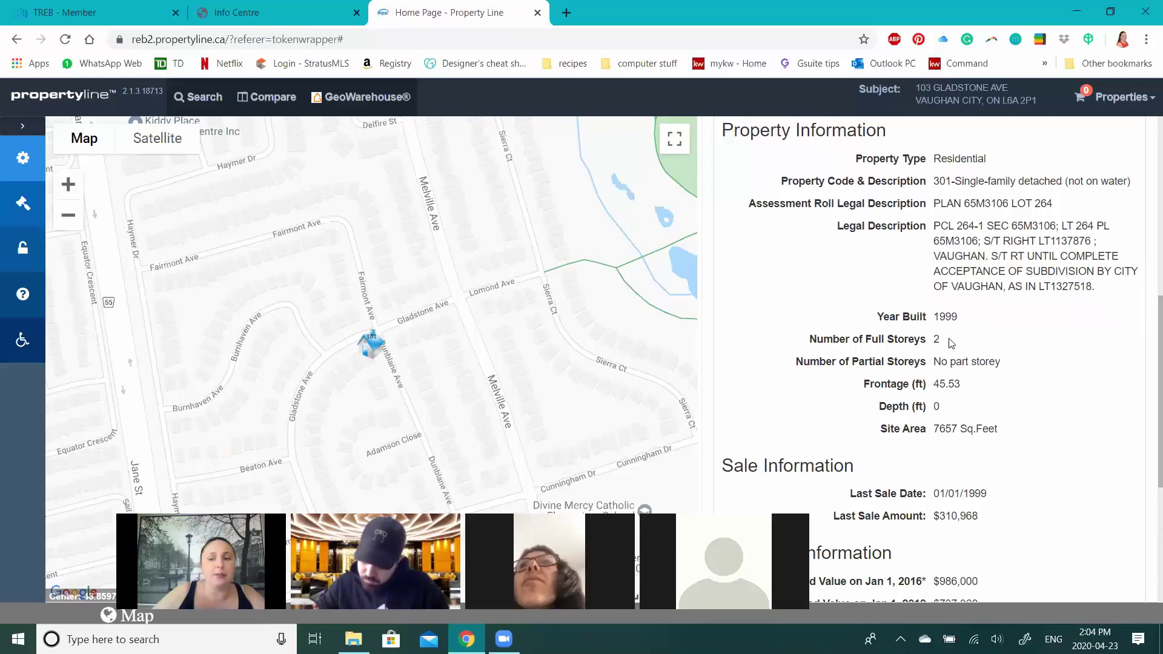
pyautogui.scroll(-1, 948, 314)
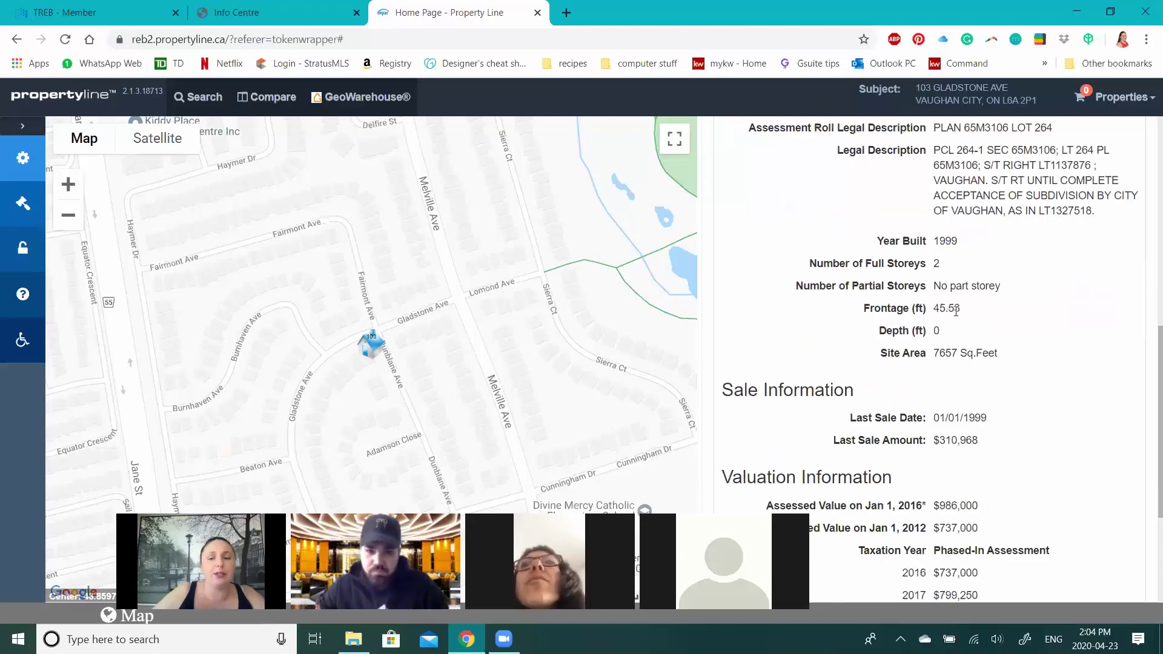
pyautogui.scroll(-1, 957, 312)
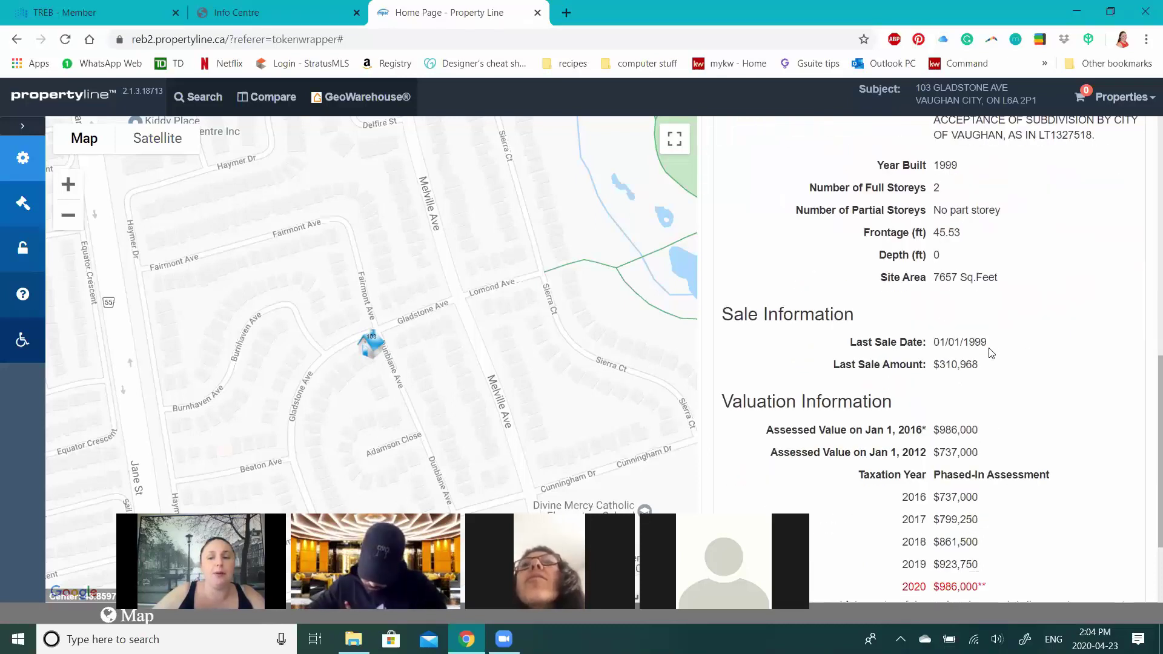
pyautogui.scroll(-1, 989, 293)
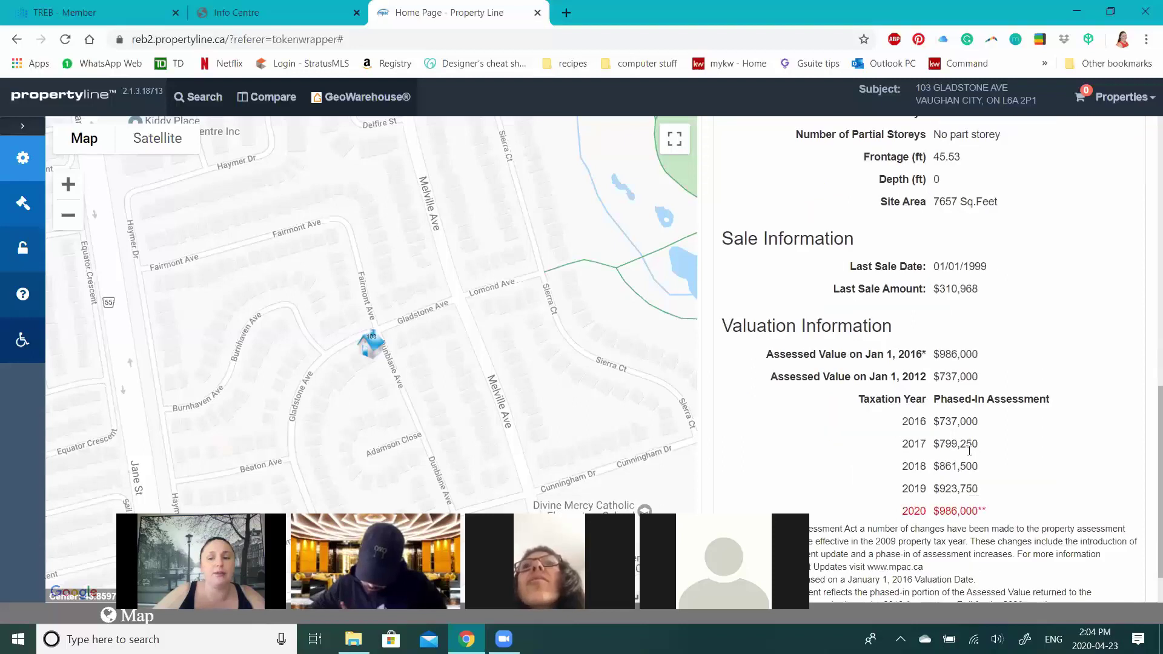
pyautogui.scroll(-1, 968, 364)
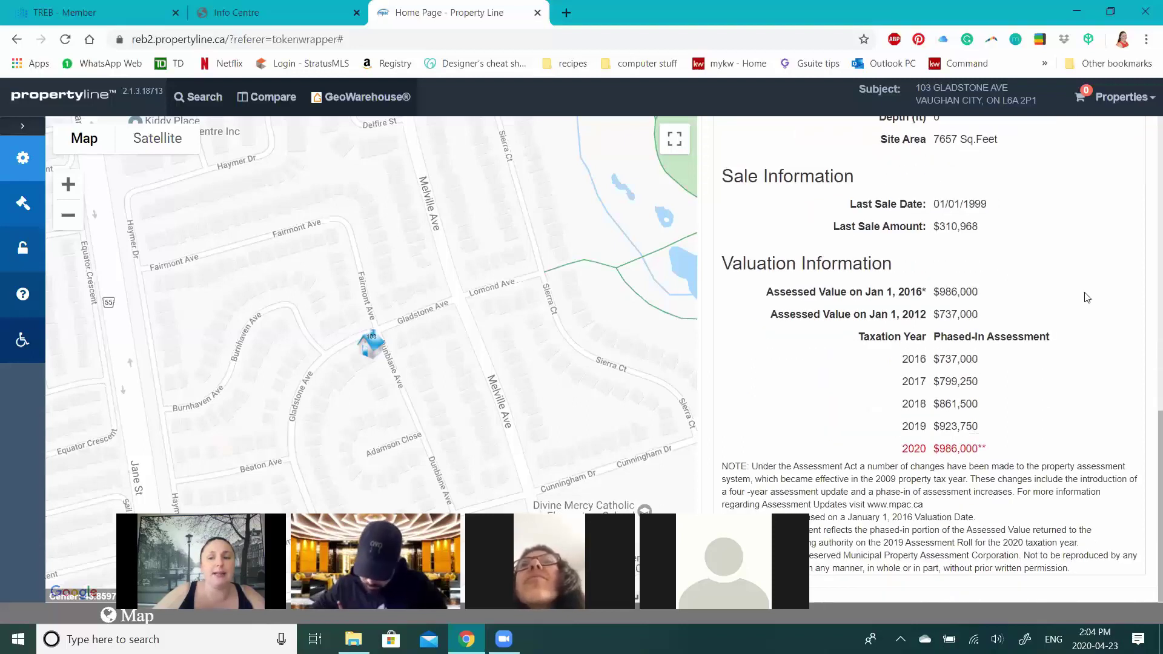
pyautogui.scroll(10, 950, 312)
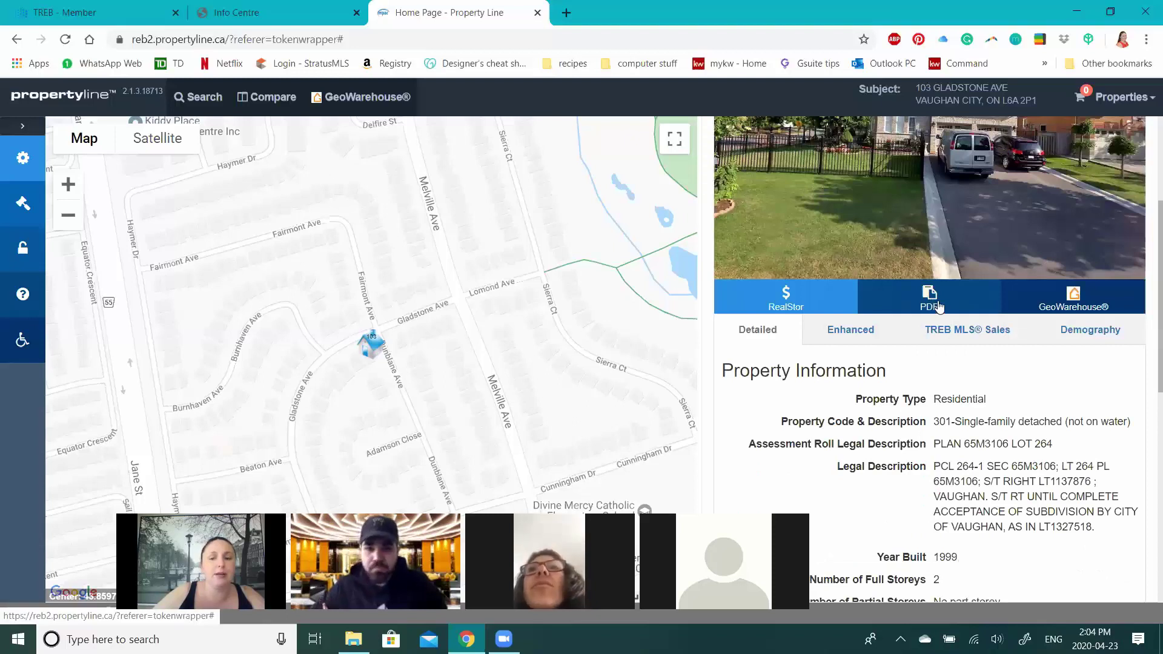
# - Show Enhanced Information: 4 bedrooms, 2 bathrooms, 1 half bath, attached 2-space garage, zoning R
pyautogui.click(867, 343)
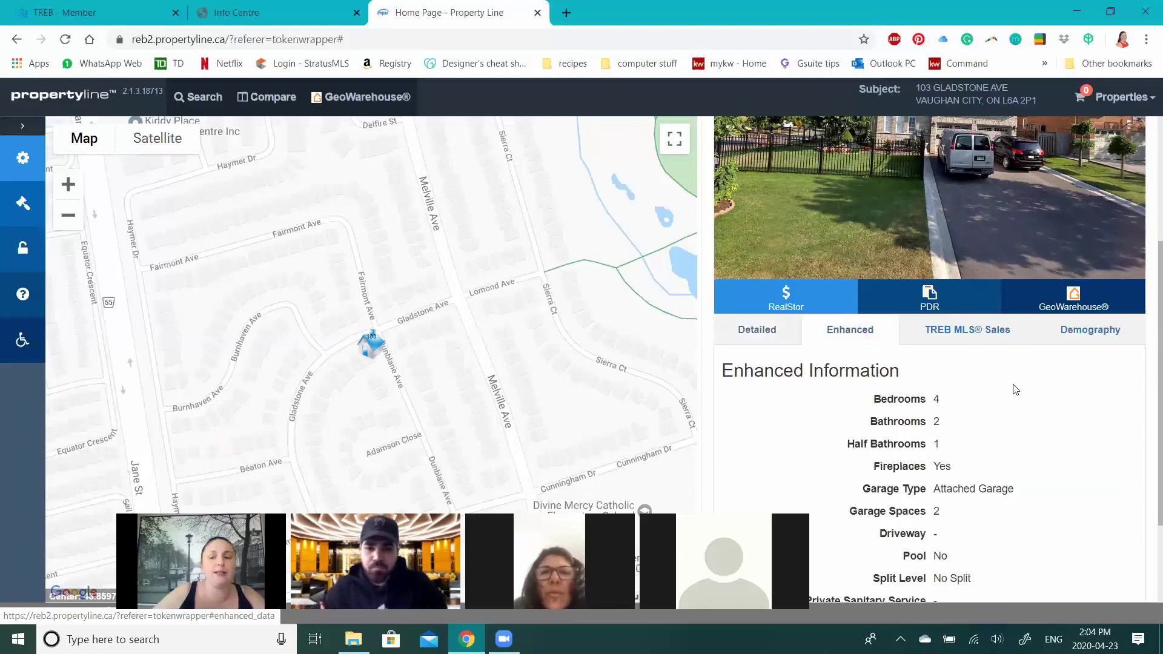
pyautogui.scroll(-1, 957, 318)
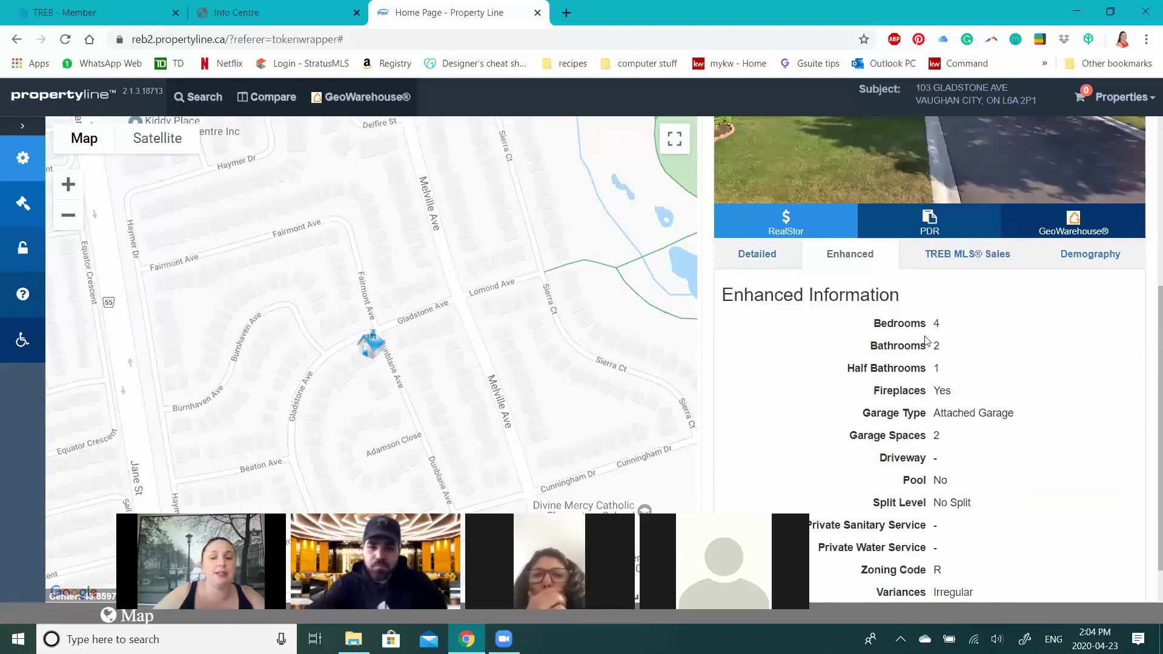
pyautogui.scroll(-1, 933, 315)
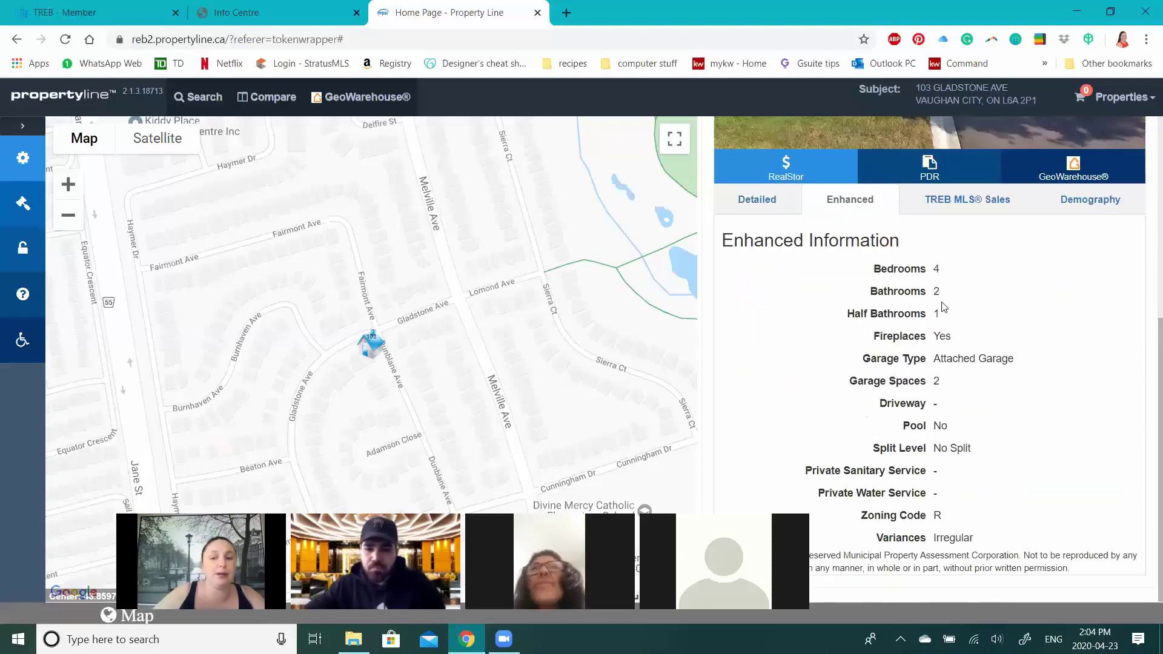
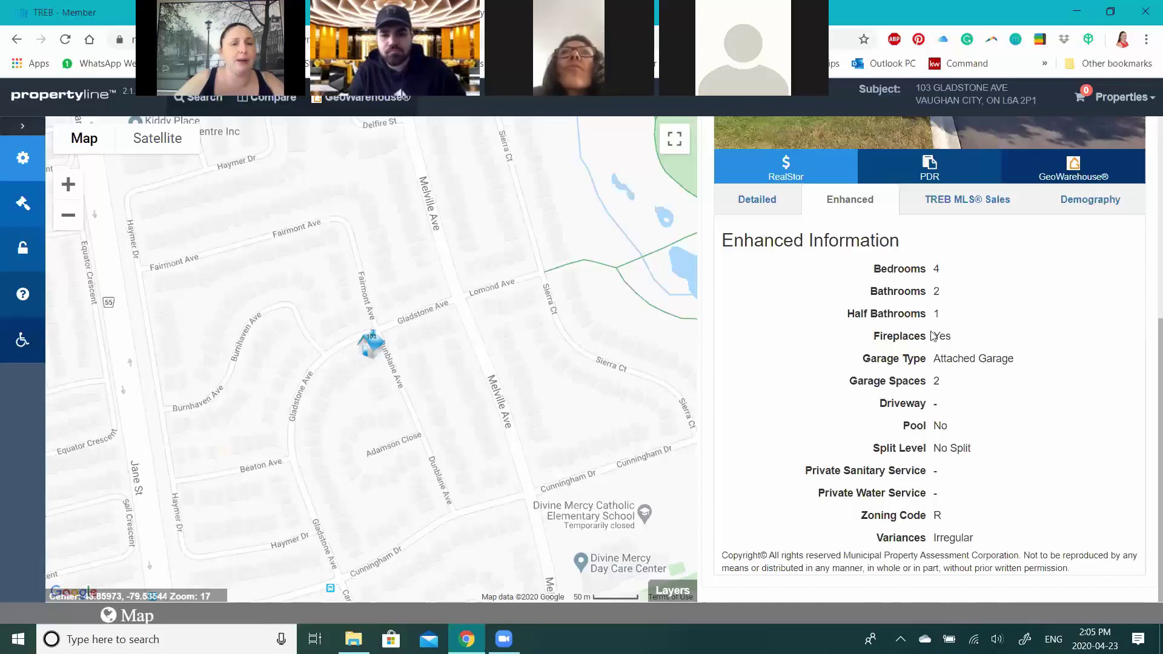
pyautogui.click(760, 205)
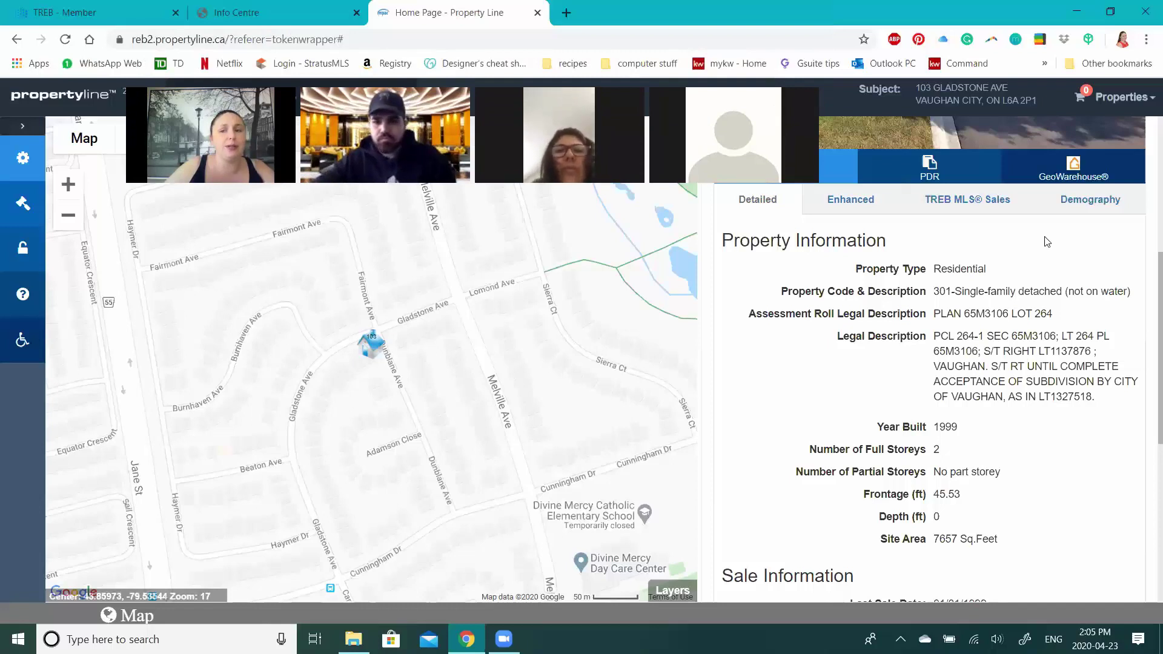
pyautogui.click(930, 165)
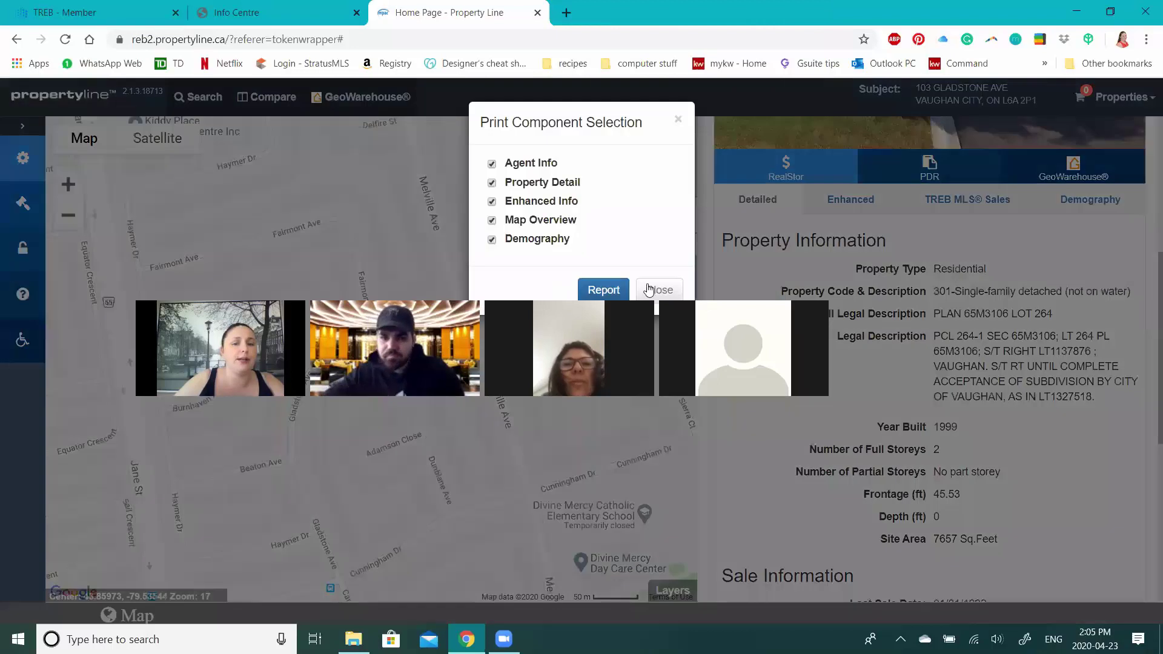
pyautogui.click(864, 232)
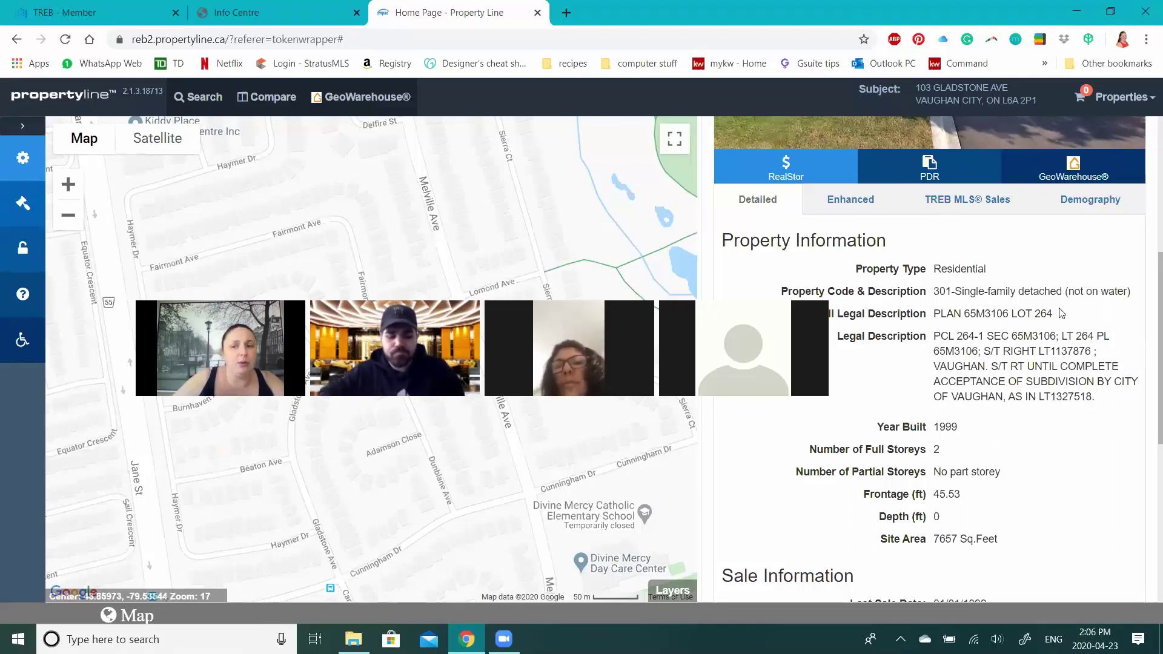
pyautogui.scroll(3, 883, 235)
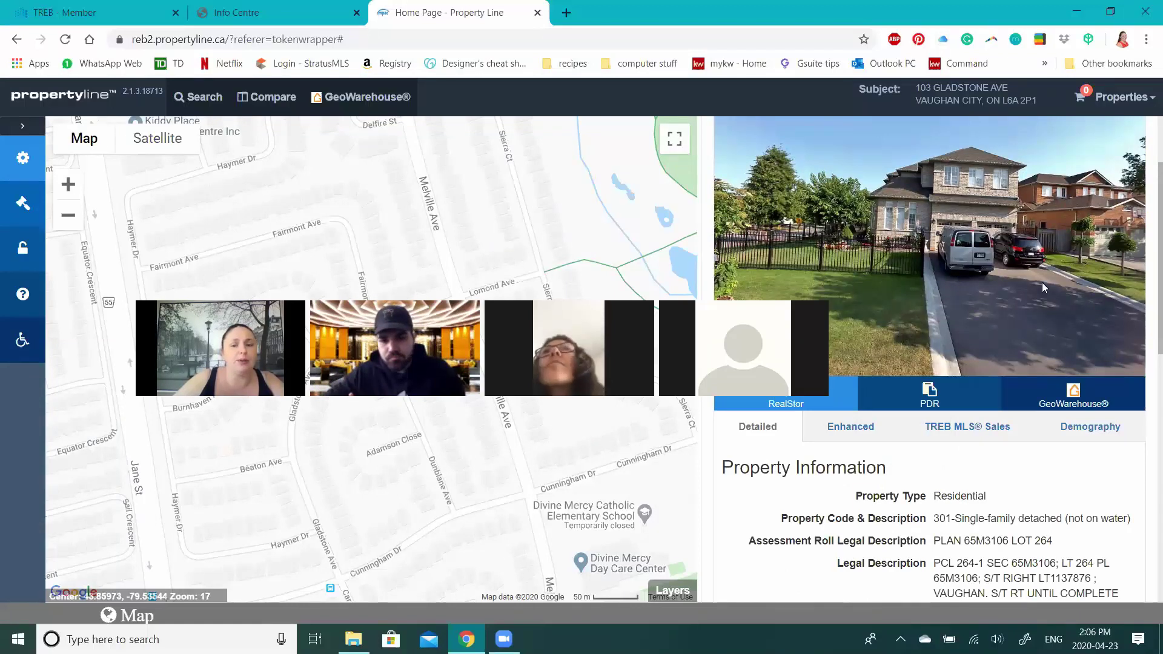
pyautogui.scroll(-1, 989, 482)
pyautogui.scroll(1, 1008, 454)
pyautogui.scroll(-1, 1010, 458)
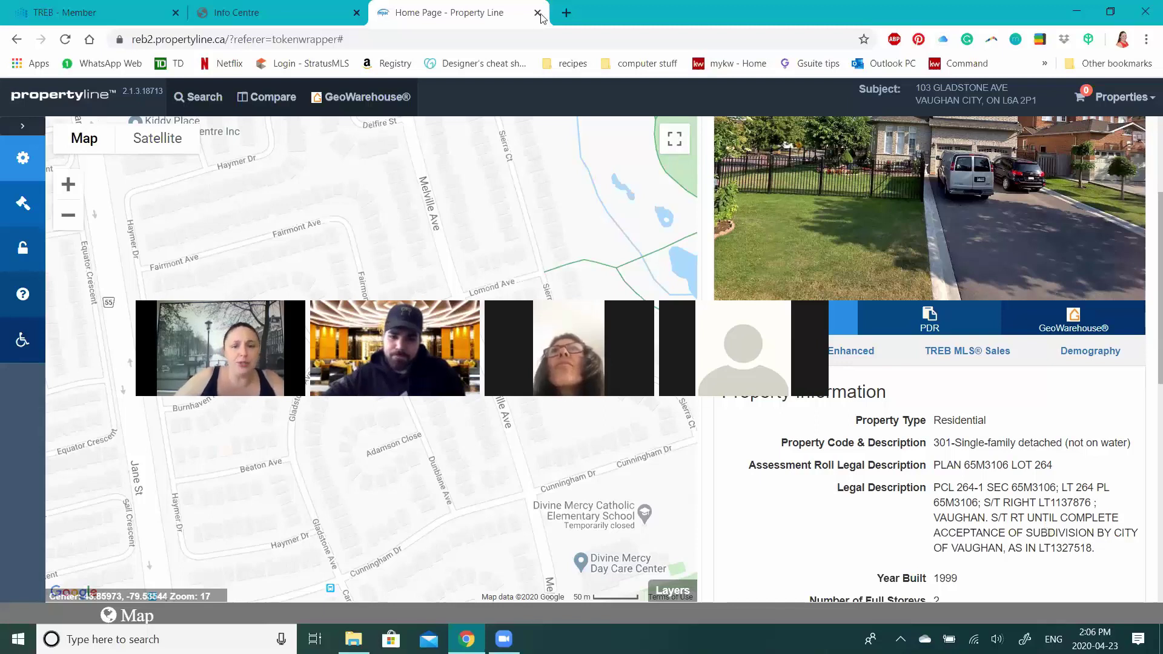
pyautogui.moveTo(464, 319); pyautogui.dragTo(541, 18)
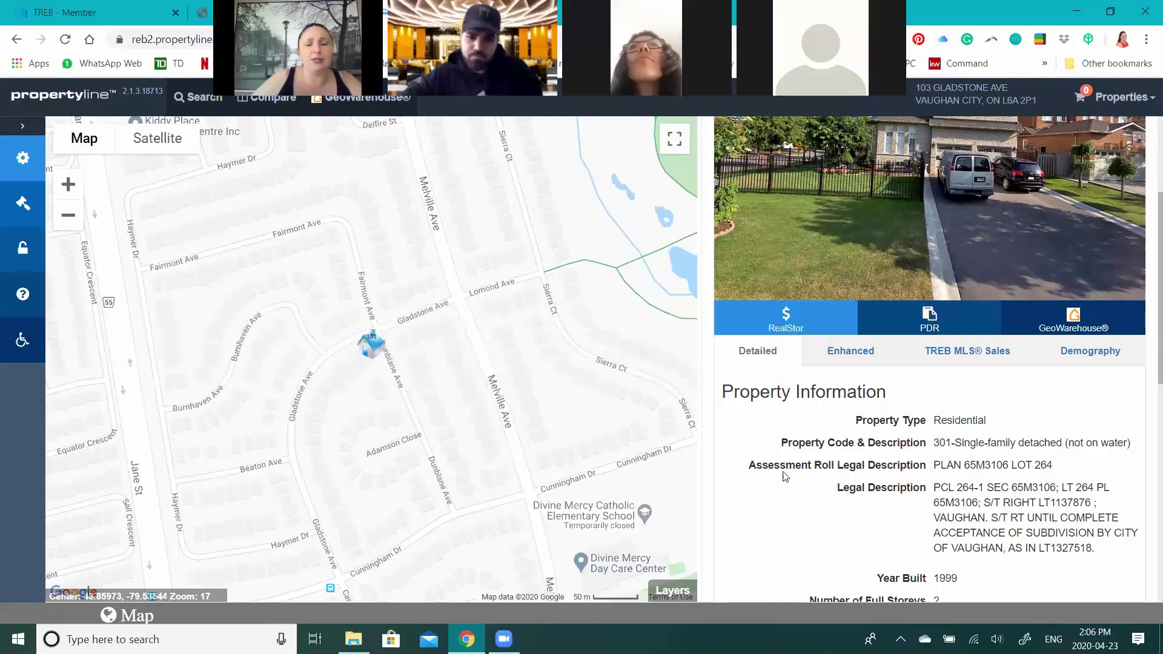
pyautogui.hotkey('ctrl', 'w')
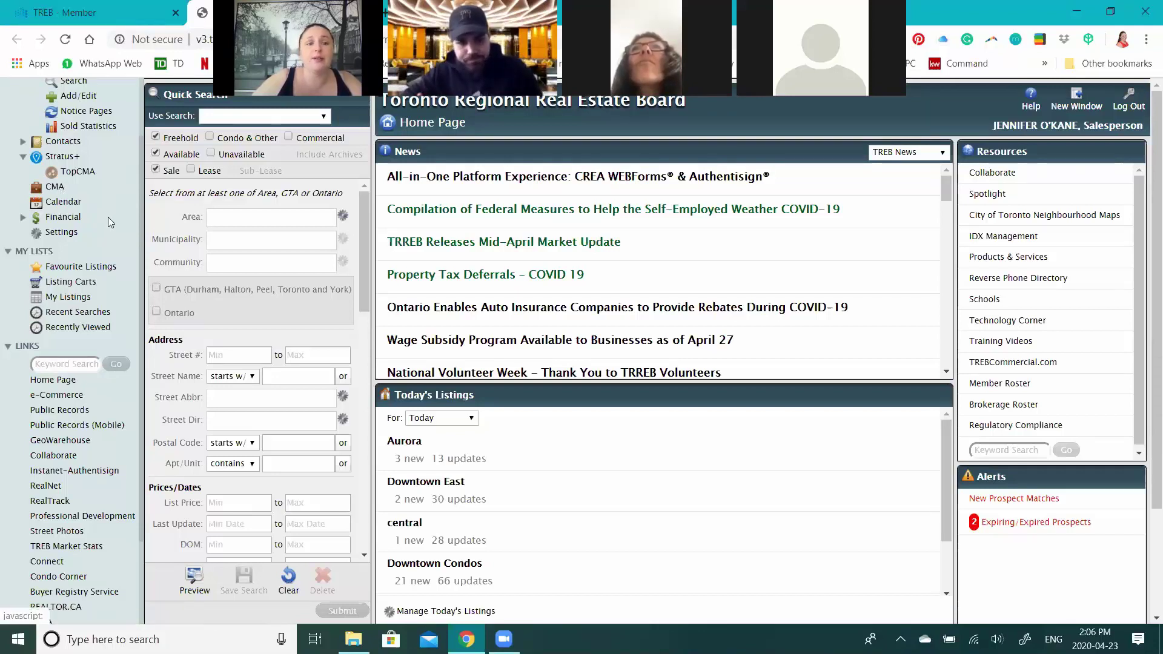
pyautogui.click(55, 187)
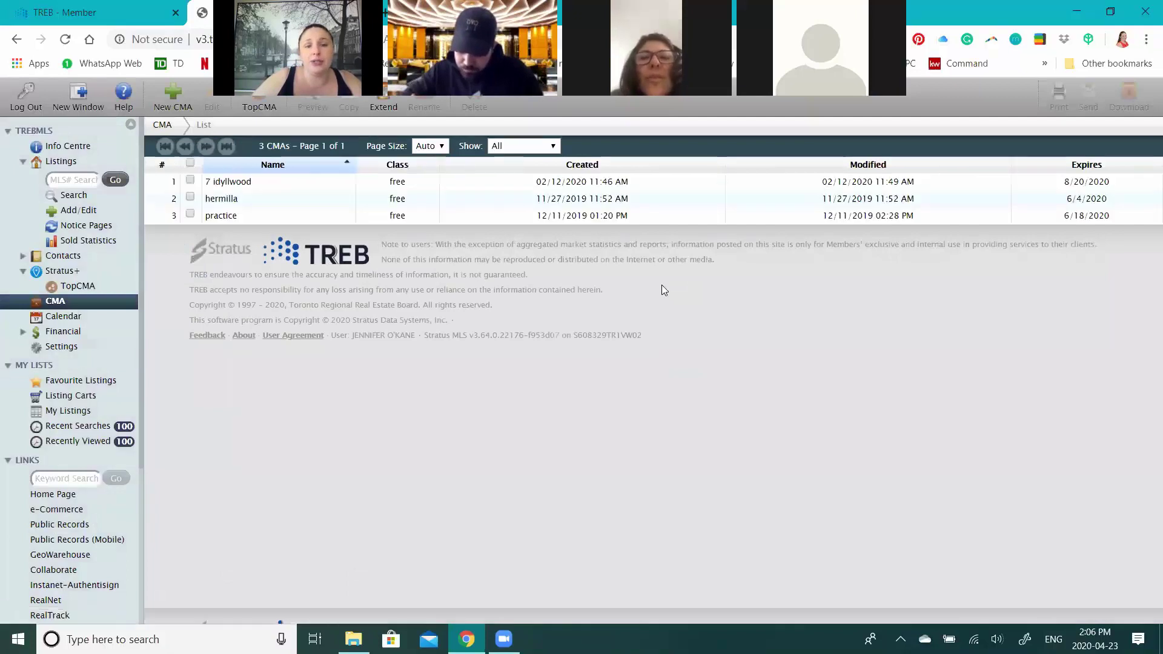
pyautogui.click(174, 109)
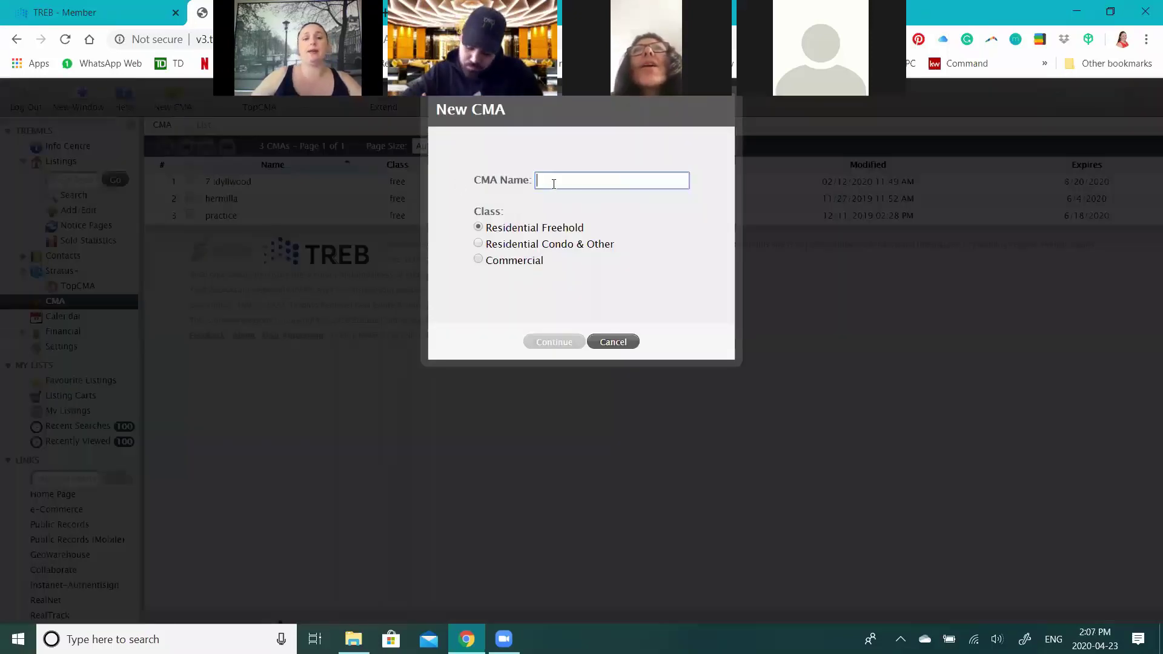
pyautogui.click(554, 184)
pyautogui.write('E')
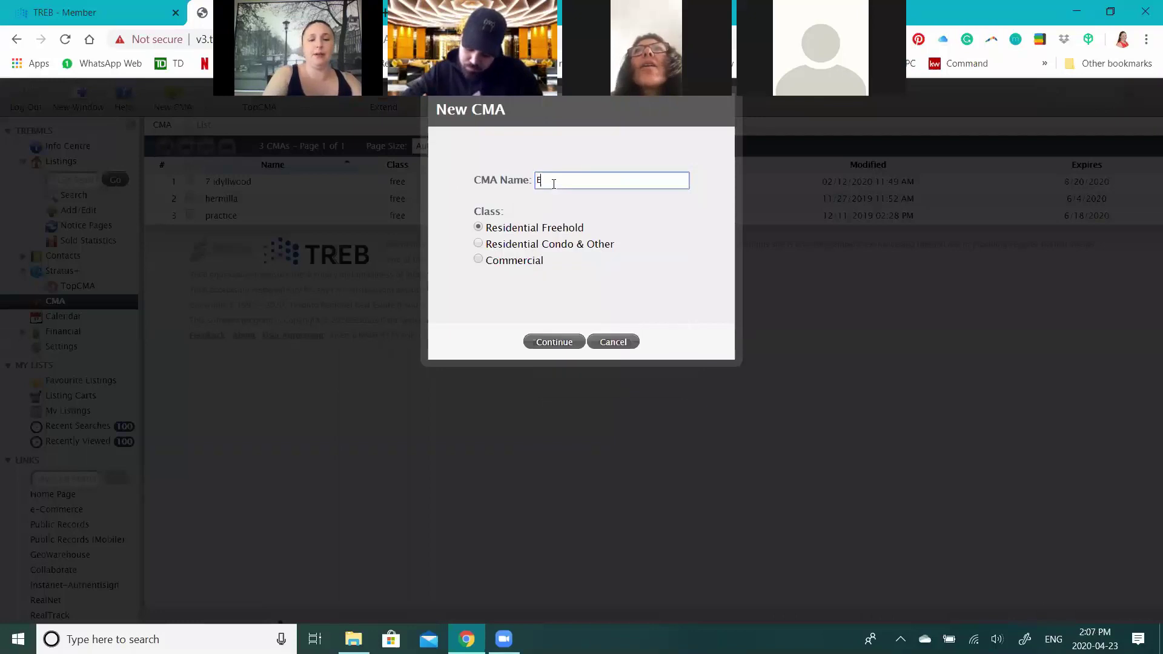
pyautogui.write('vie - ')
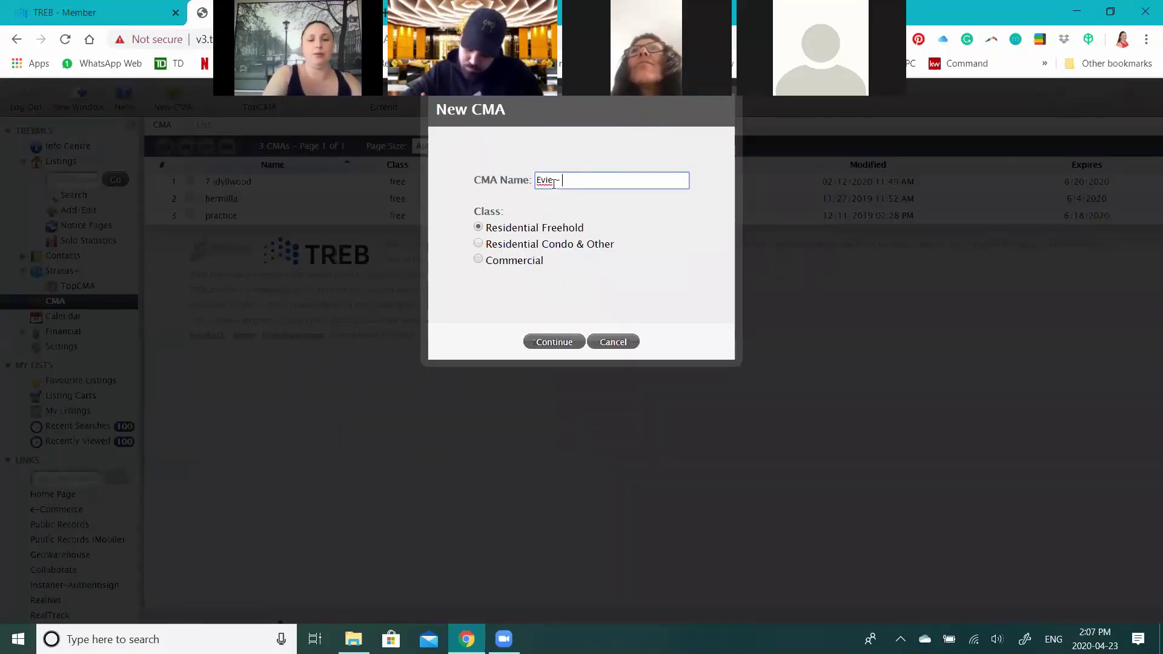
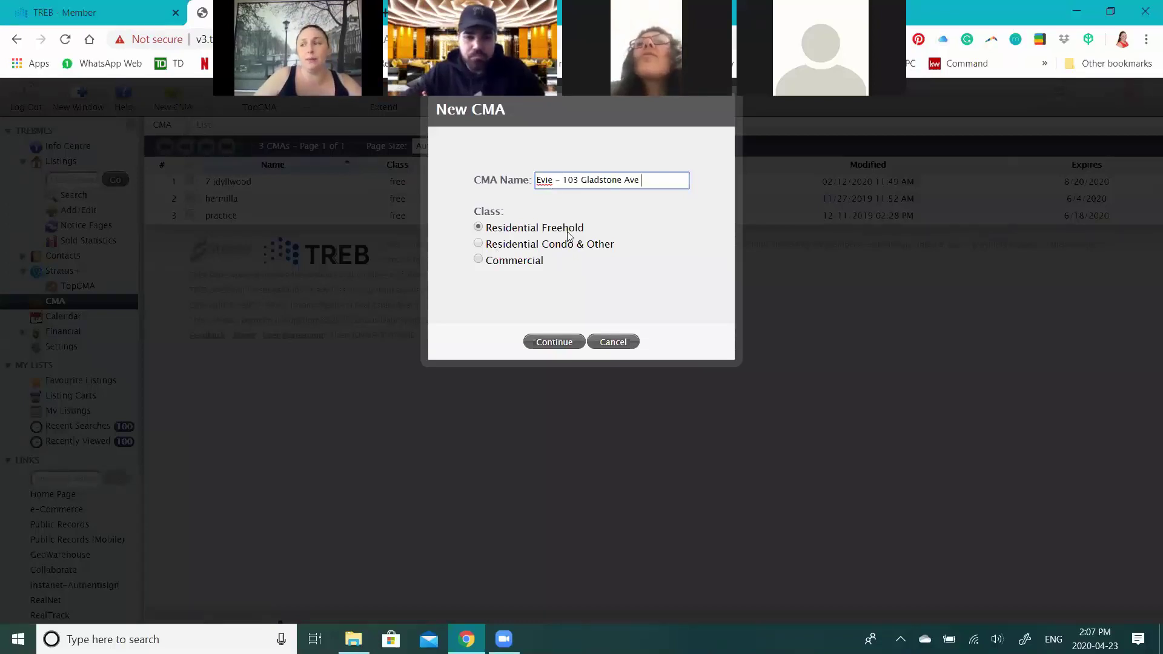
pyautogui.click(554, 343)
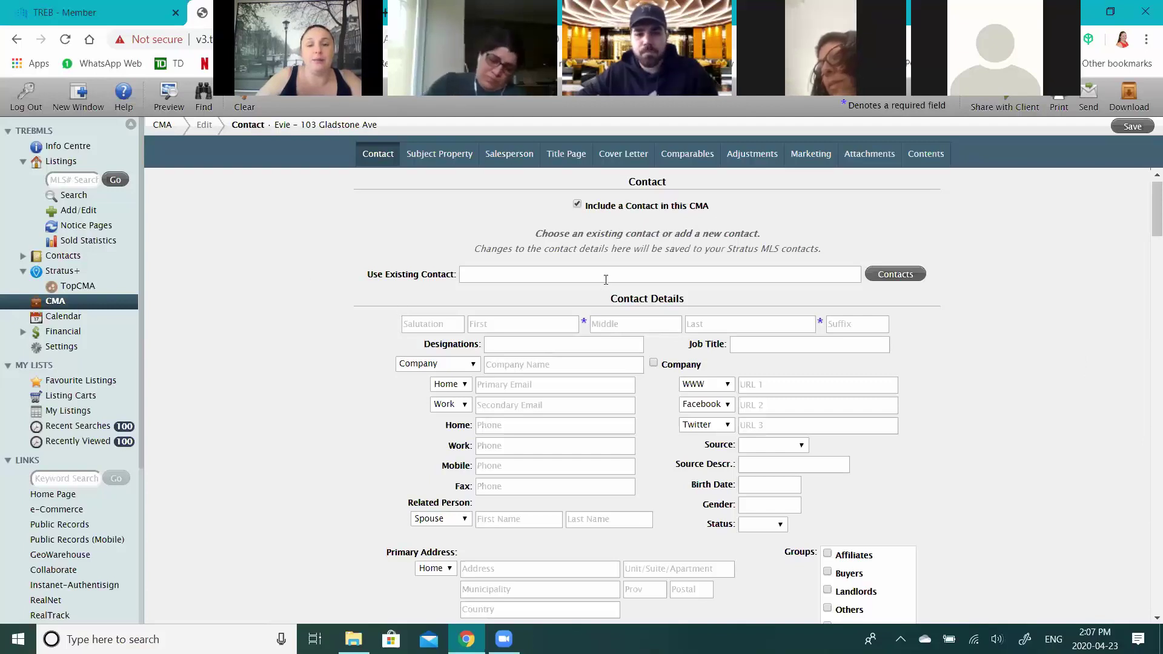
# - Fill the CMA contact details from the client saved in My Contacts
pyautogui.click(800, 275)
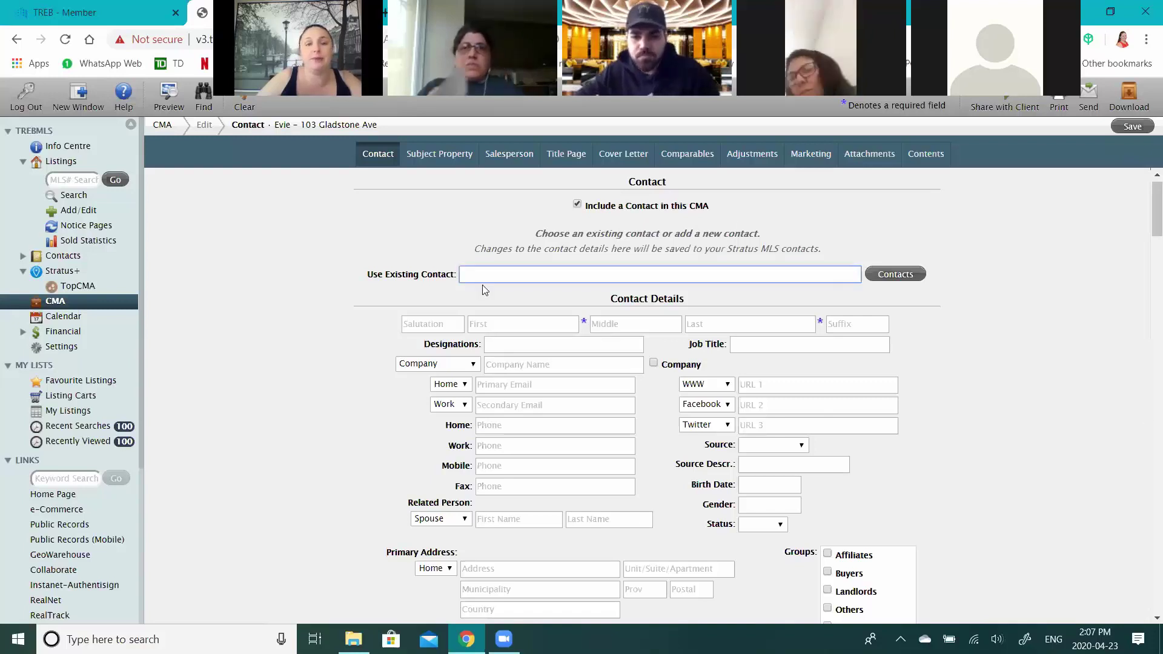
pyautogui.click(898, 277)
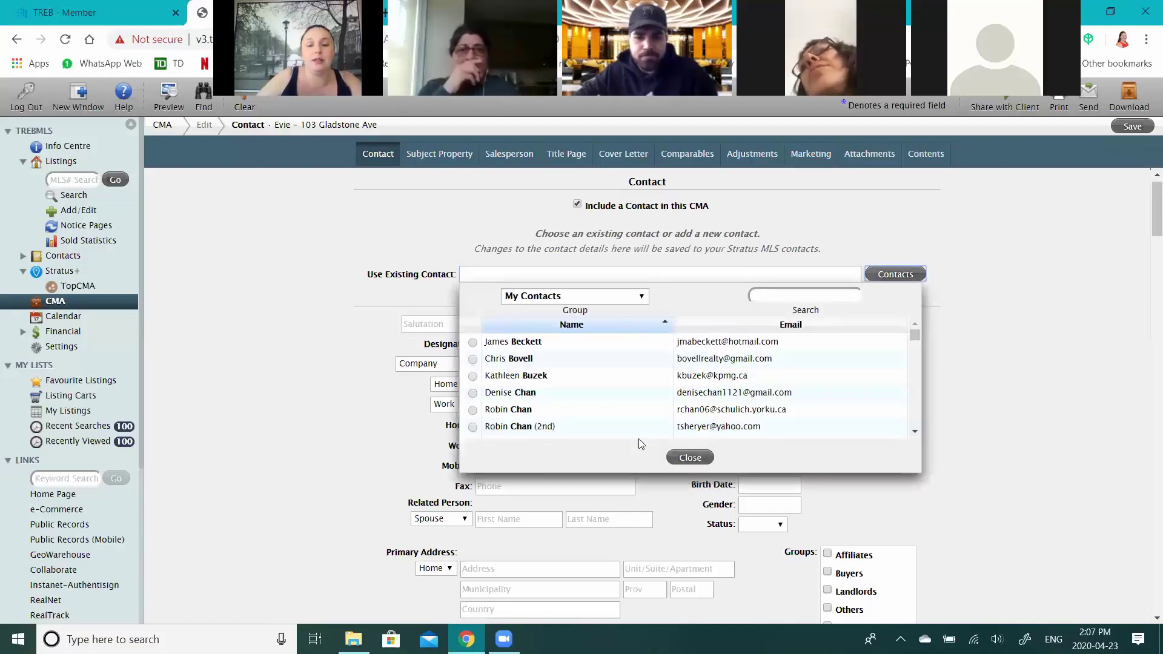
pyautogui.click(579, 360)
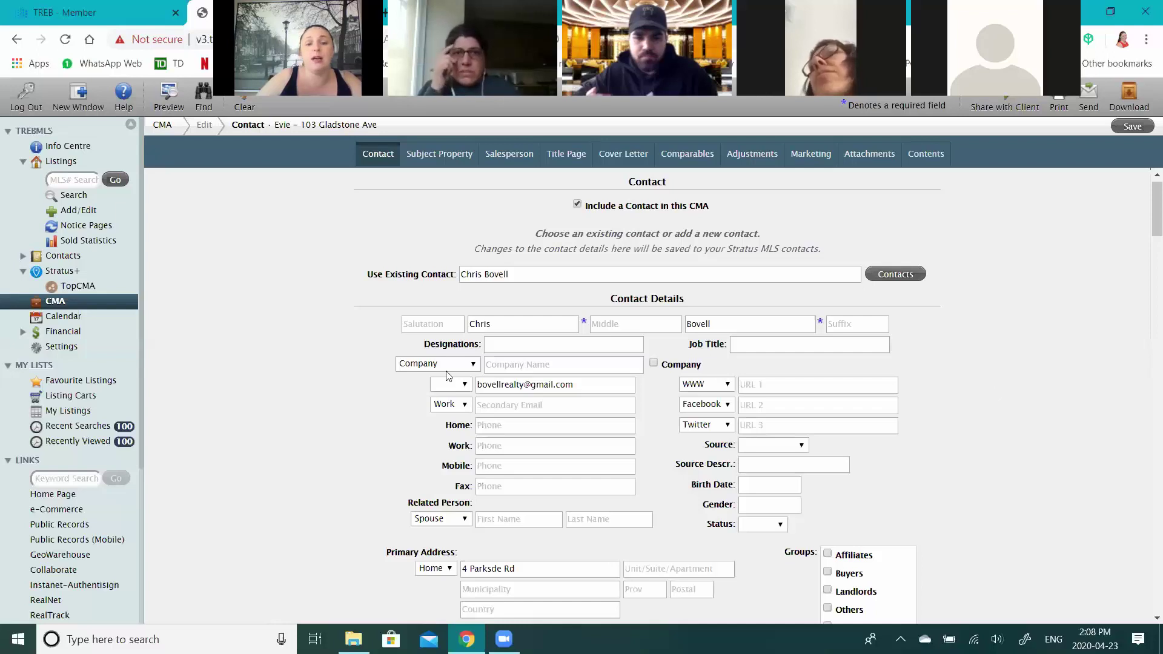
pyautogui.scroll(-1, 994, 393)
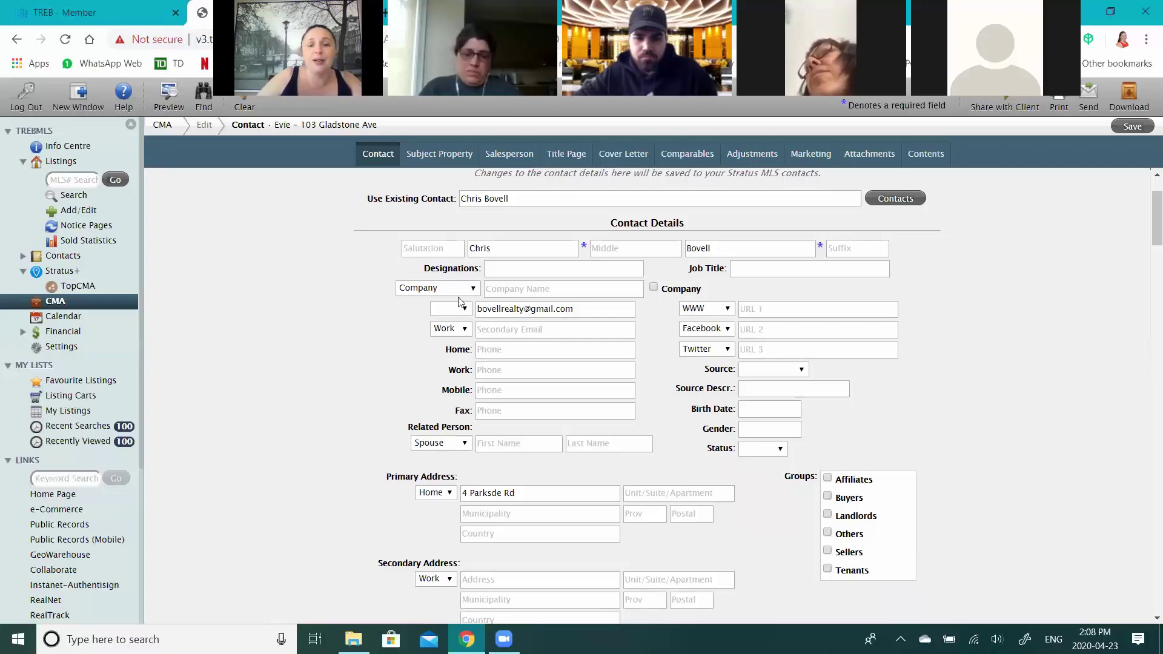
# - Enter the contact's work phone and the spouse's first and last name as related person
pyautogui.click(512, 288)
pyautogui.click(520, 349)
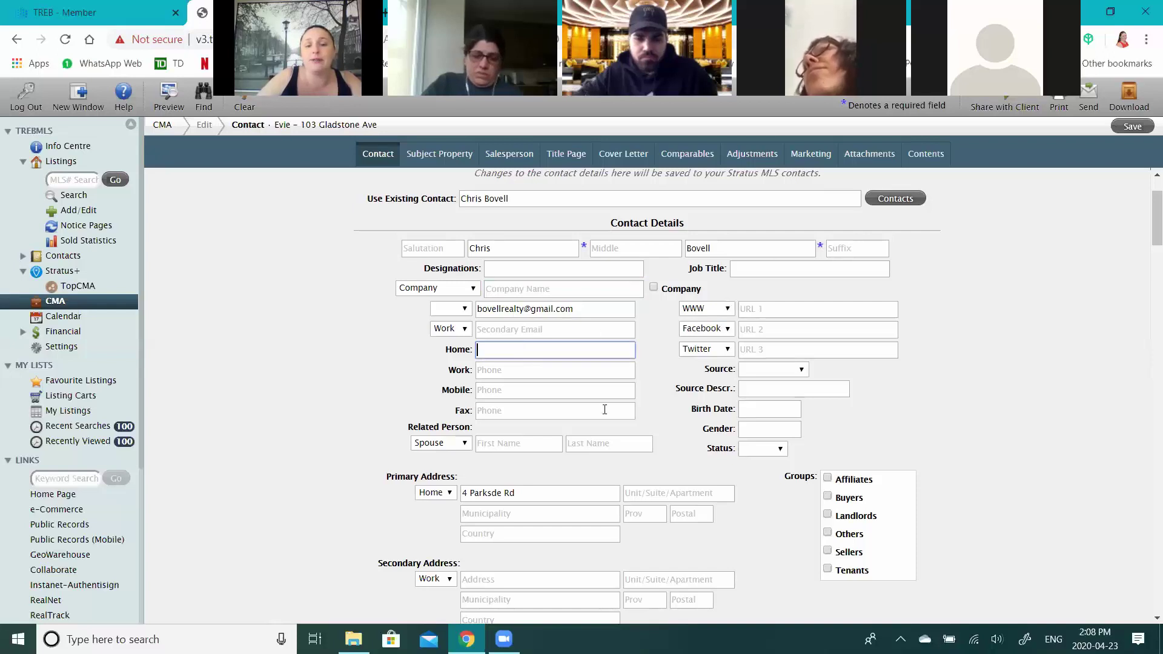
pyautogui.click(510, 443)
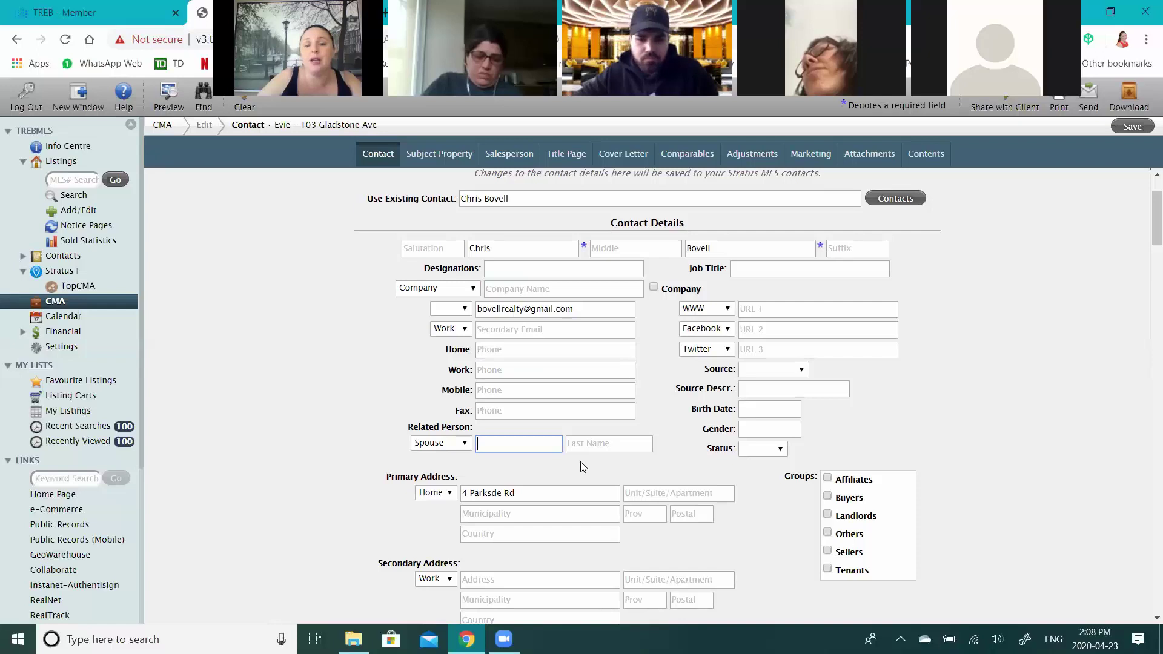
pyautogui.click(481, 372)
pyautogui.write('905-')
pyautogui.write('55')
pyautogui.write('5-7878')
pyautogui.click(494, 441)
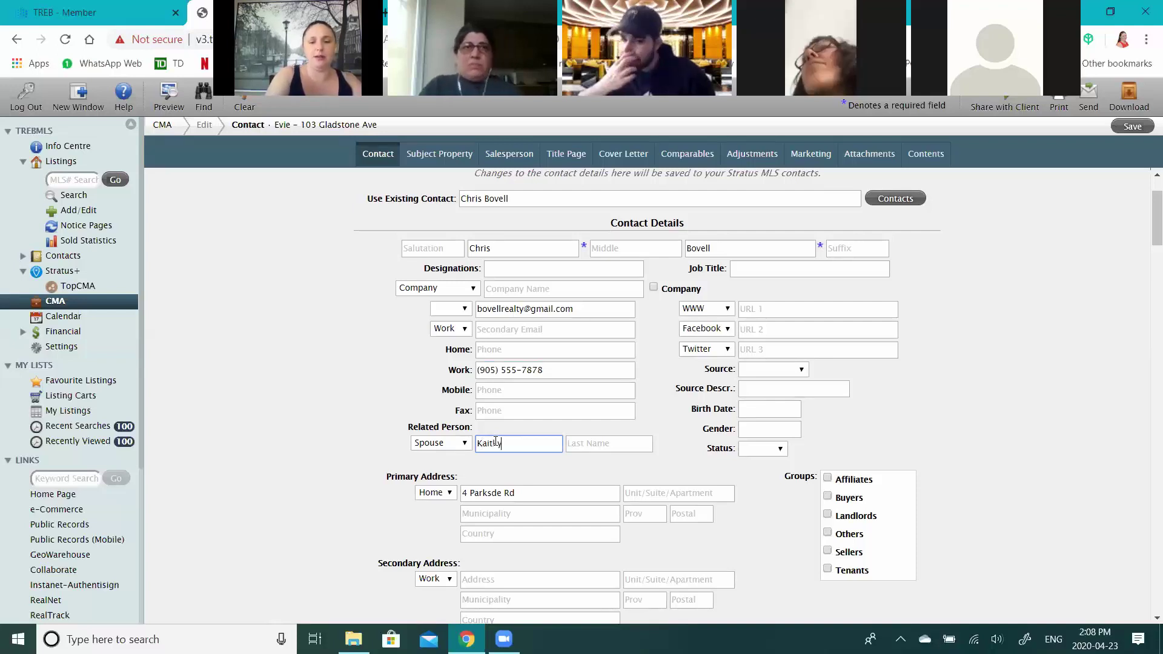
pyautogui.press('Tab')
pyautogui.press('Tab')
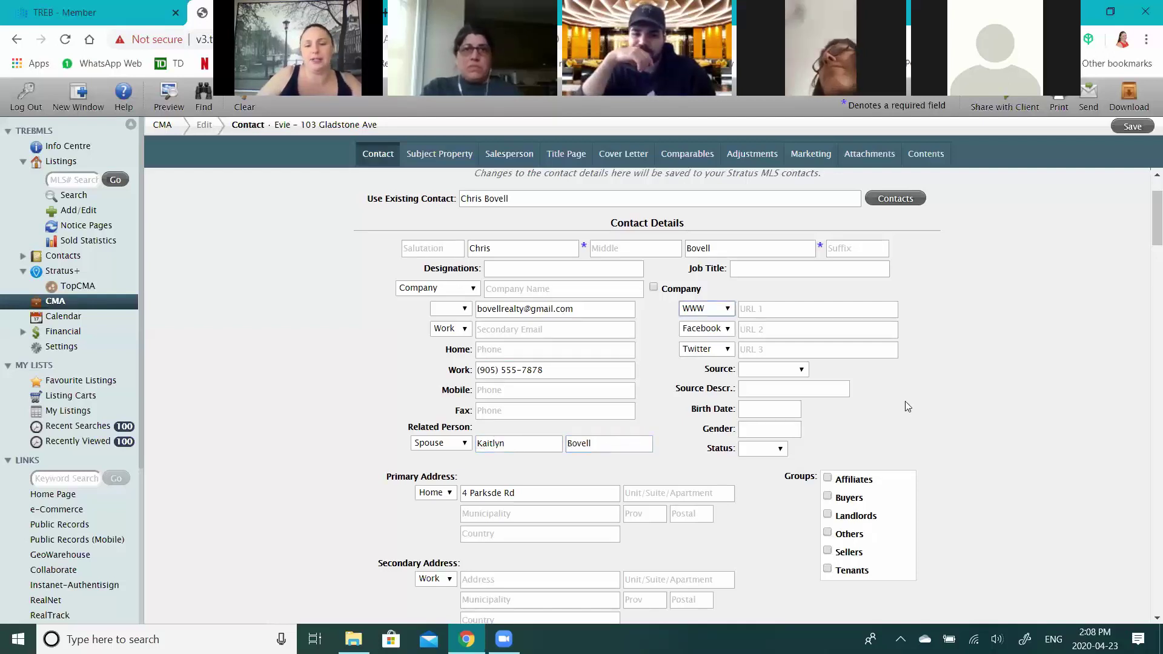
# - Set the contact's primary address to the subject property's street in Vaughan, Ontario
pyautogui.scroll(-1, 905, 401)
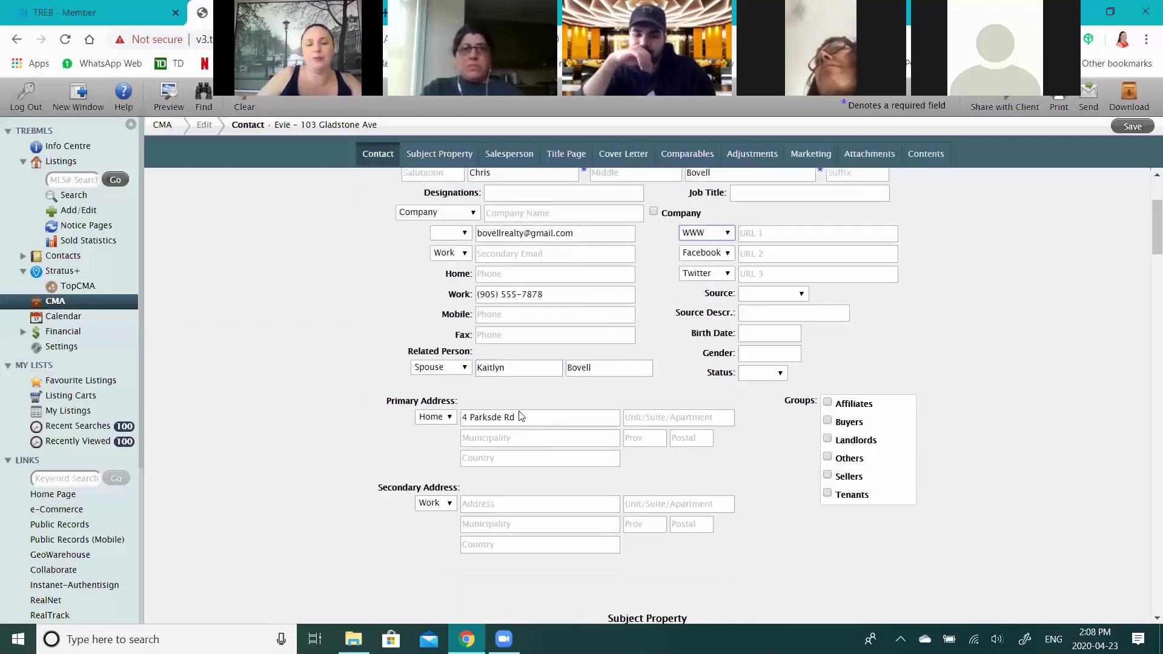
pyautogui.moveTo(524, 415); pyautogui.dragTo(421, 418)
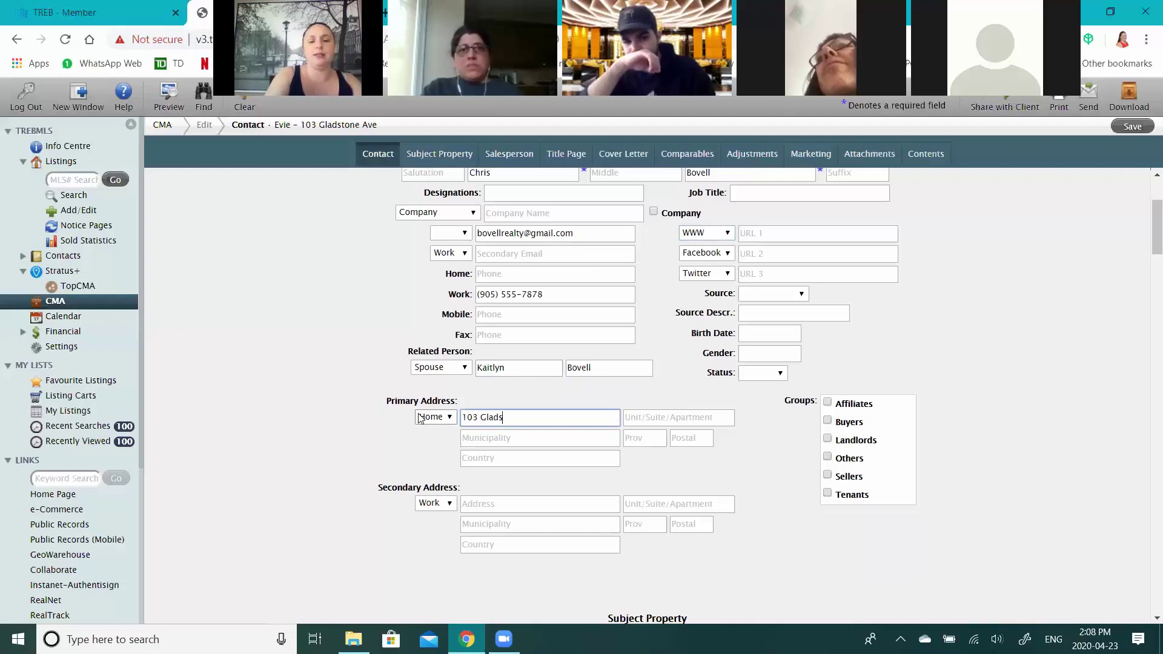
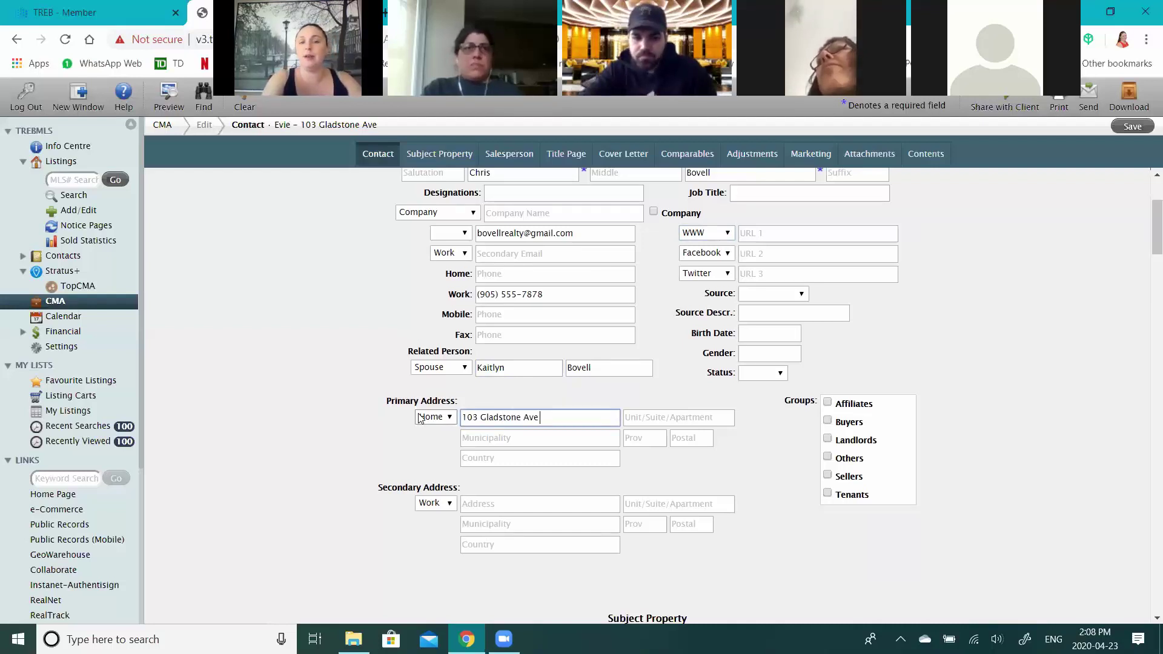
pyautogui.press('Tab')
pyautogui.click(528, 441)
pyautogui.write('B')
pyautogui.write('augha')
pyautogui.write('n')
pyautogui.press('Tab')
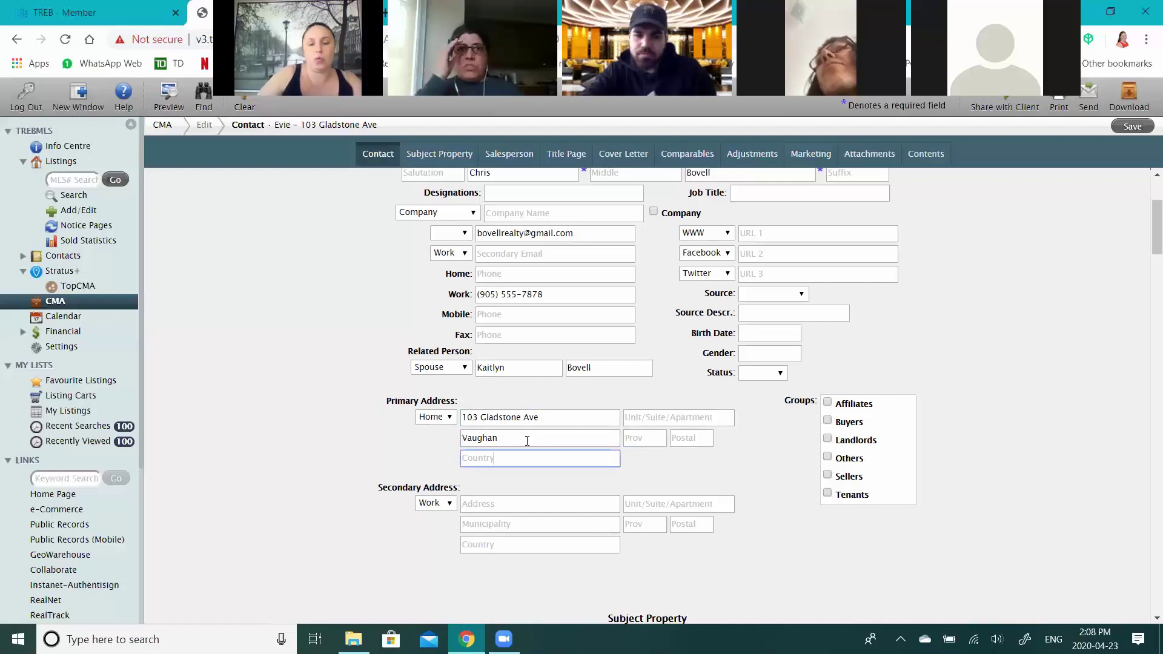
pyautogui.click(652, 436)
pyautogui.write('Ontario')
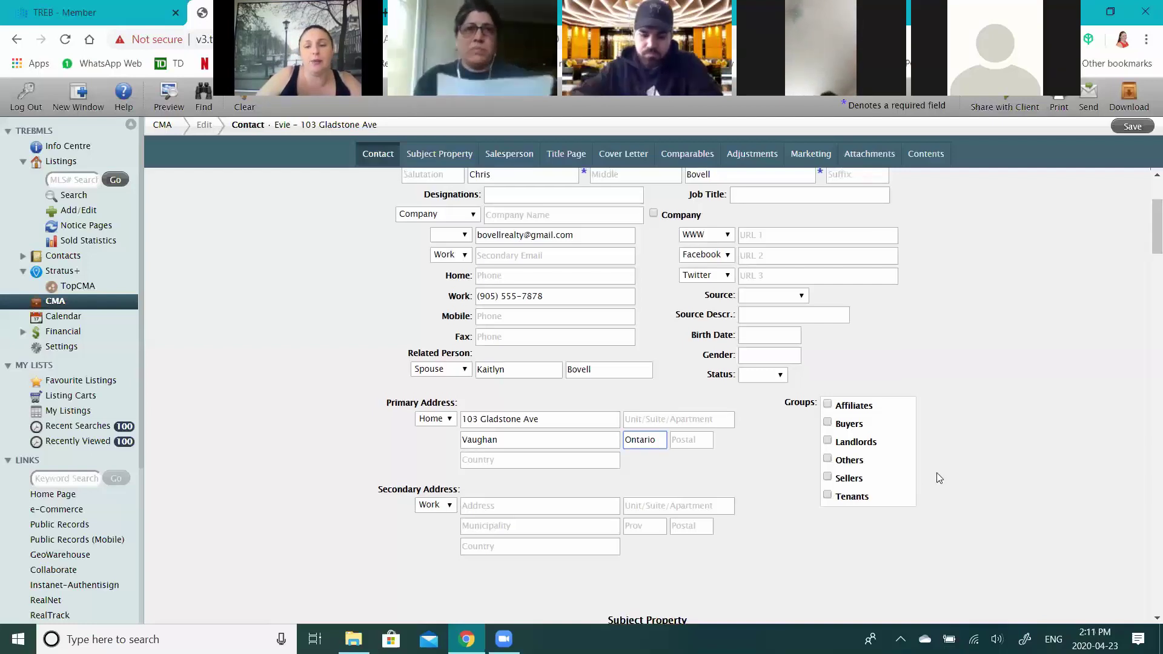
# - File the CMA contact under the Sellers group
pyautogui.scroll(1, 897, 468)
pyautogui.scroll(-1, 859, 460)
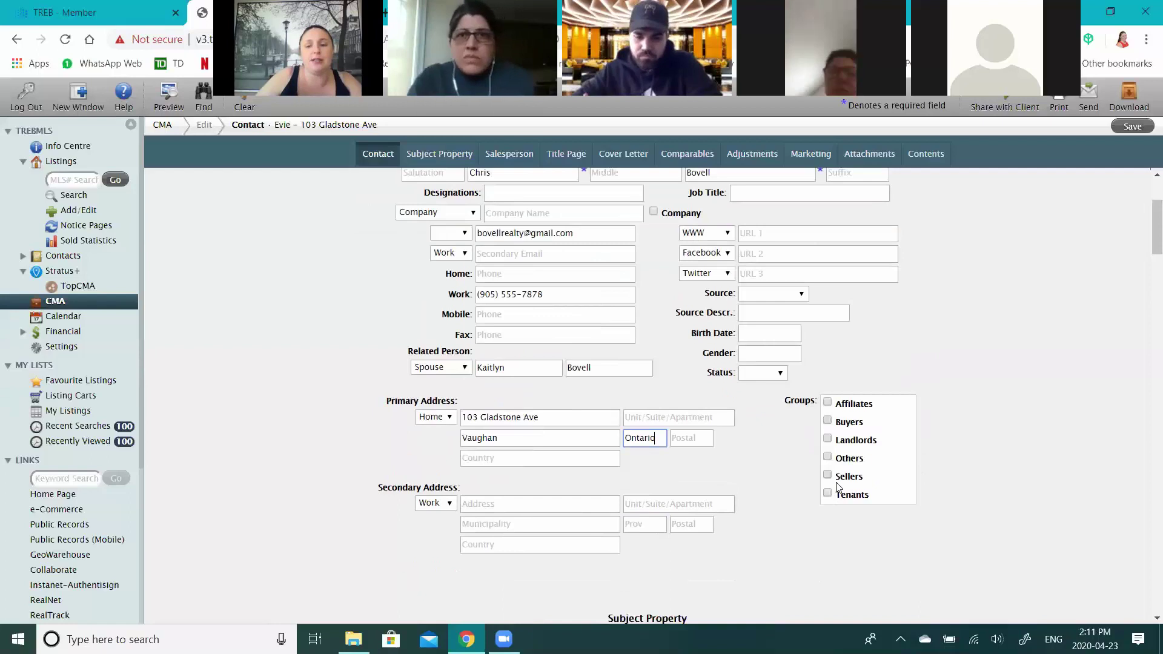
pyautogui.click(828, 475)
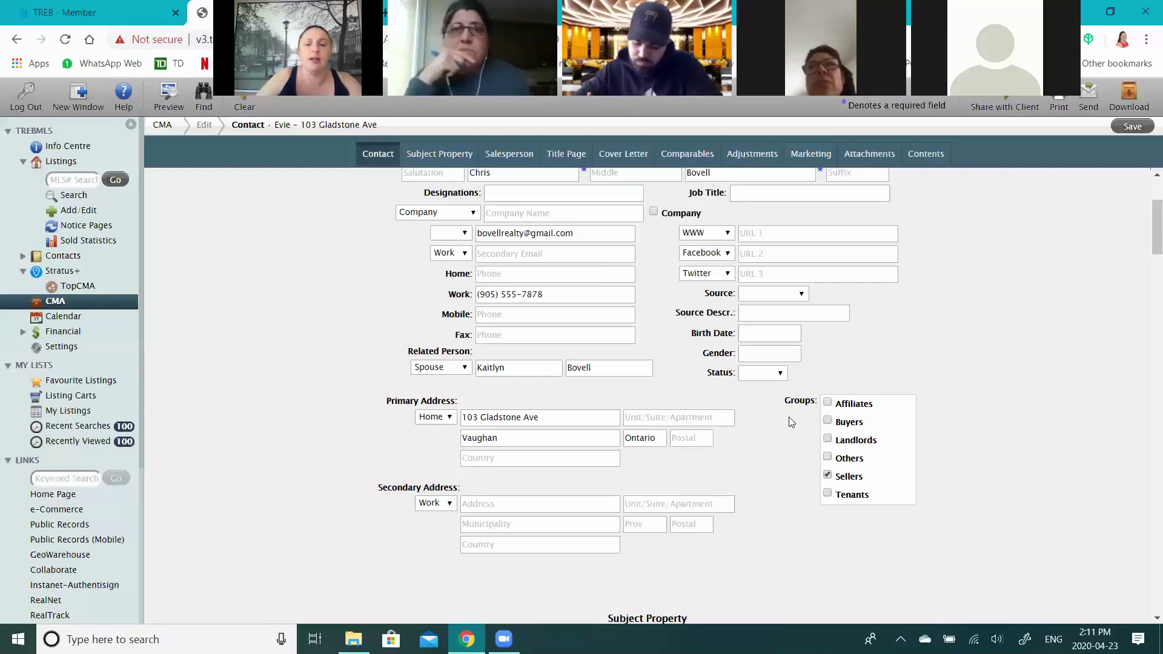
# - Enable Include a Subject Property in the CMA's Subject Property section
pyautogui.scroll(-3, 791, 423)
pyautogui.scroll(-1, 791, 414)
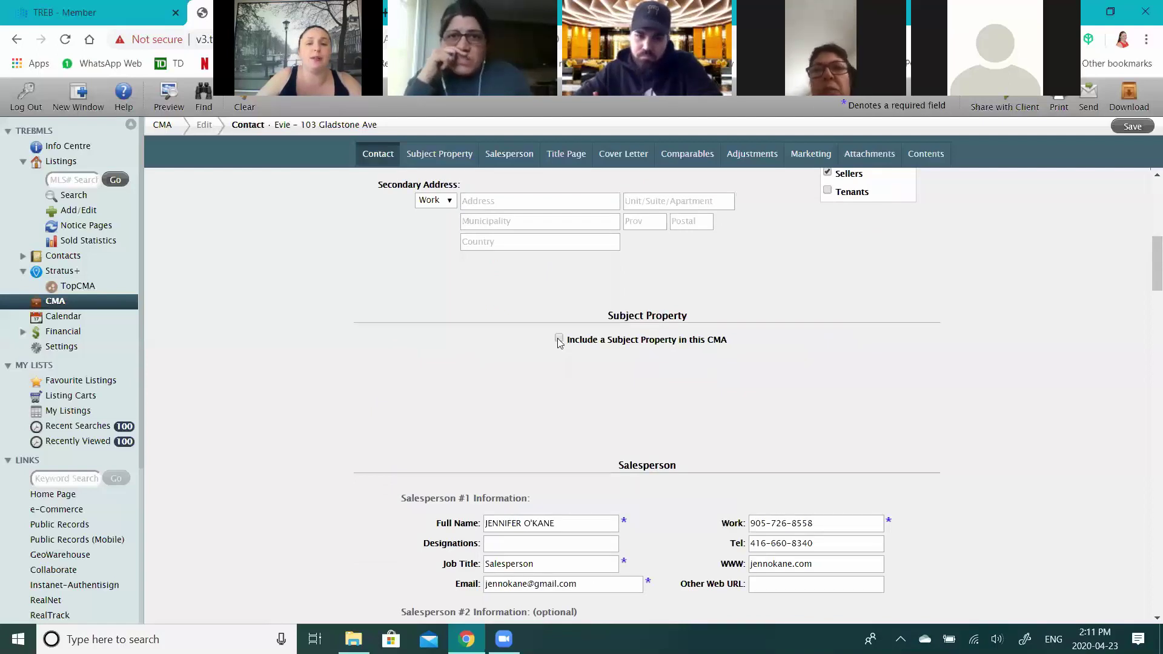
pyautogui.scroll(-2, 558, 339)
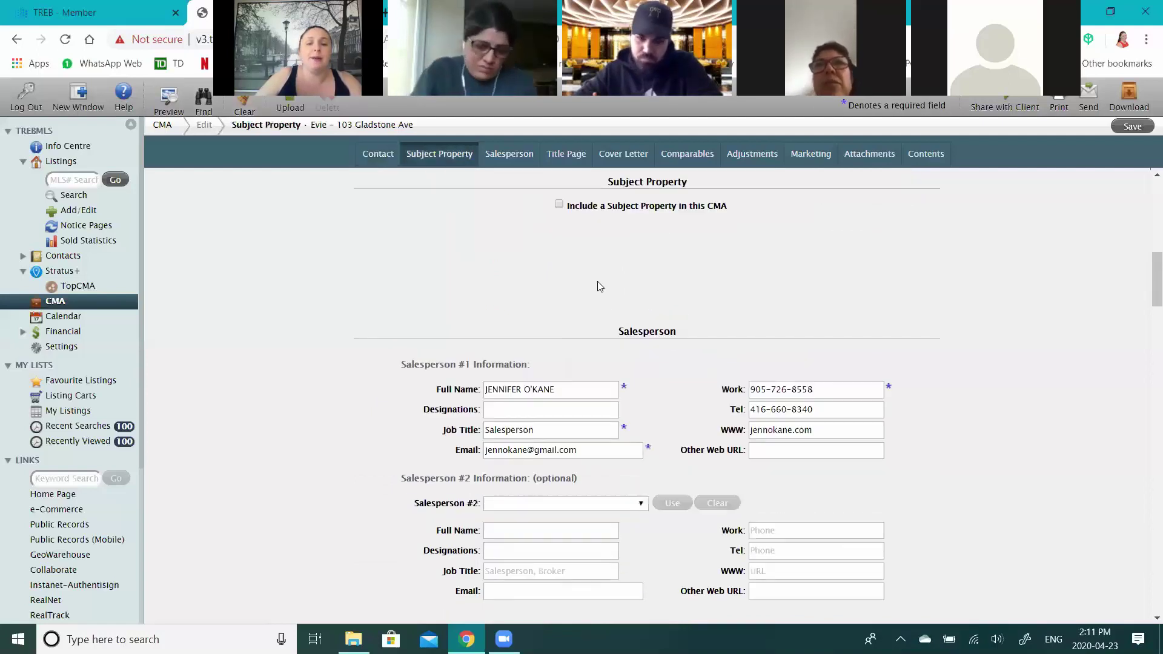
pyautogui.scroll(1, 600, 287)
pyautogui.click(558, 281)
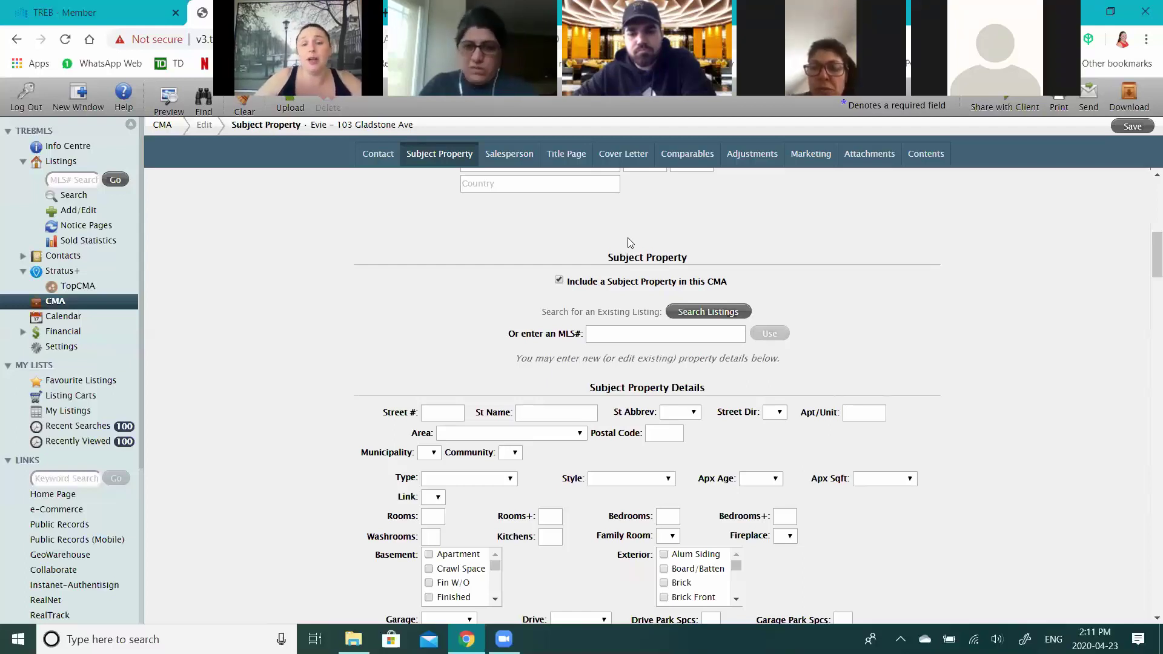
# - Start a subject-property listing search with archived listings included, past the multiple sessions warning
pyautogui.click(715, 314)
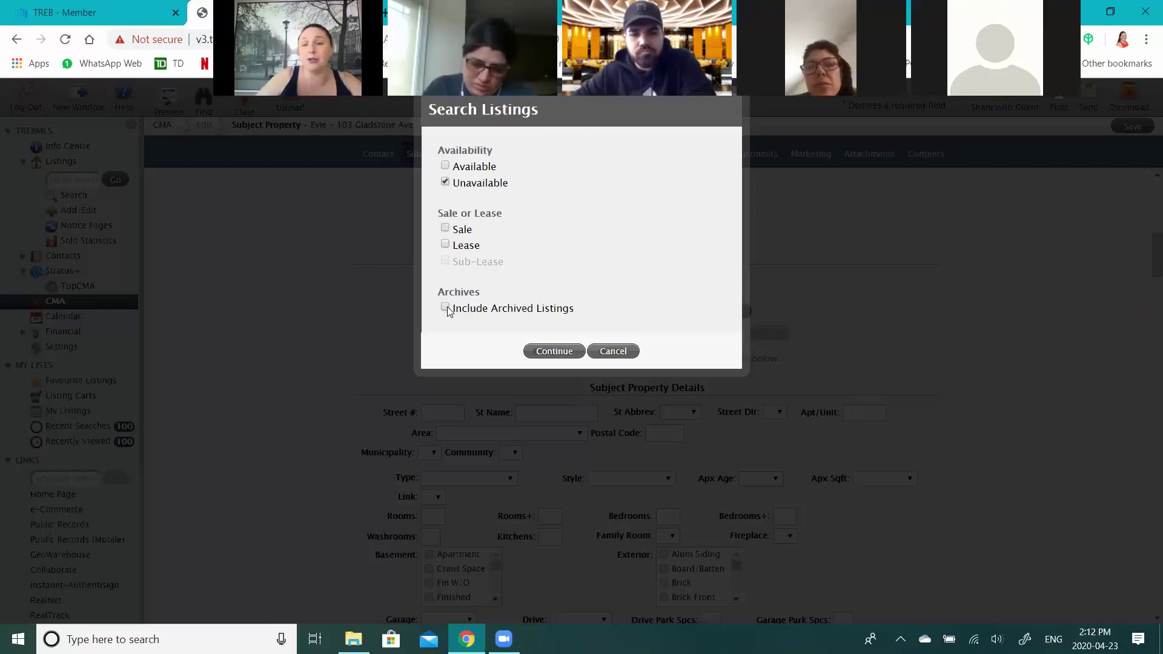
pyautogui.click(446, 308)
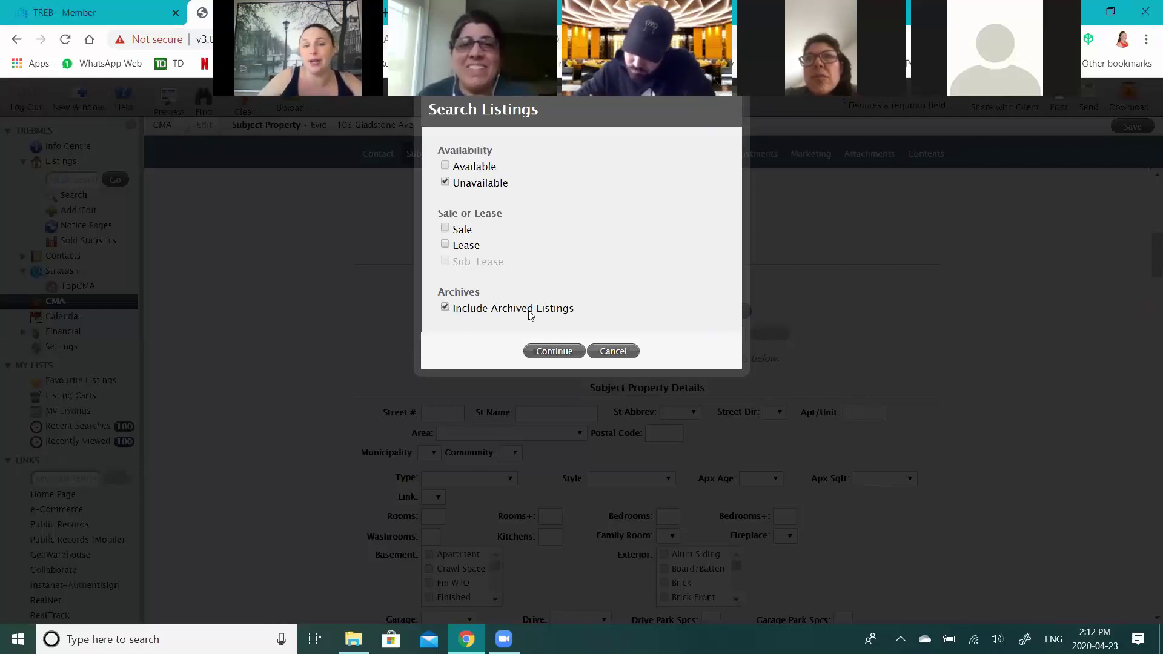
pyautogui.click(547, 353)
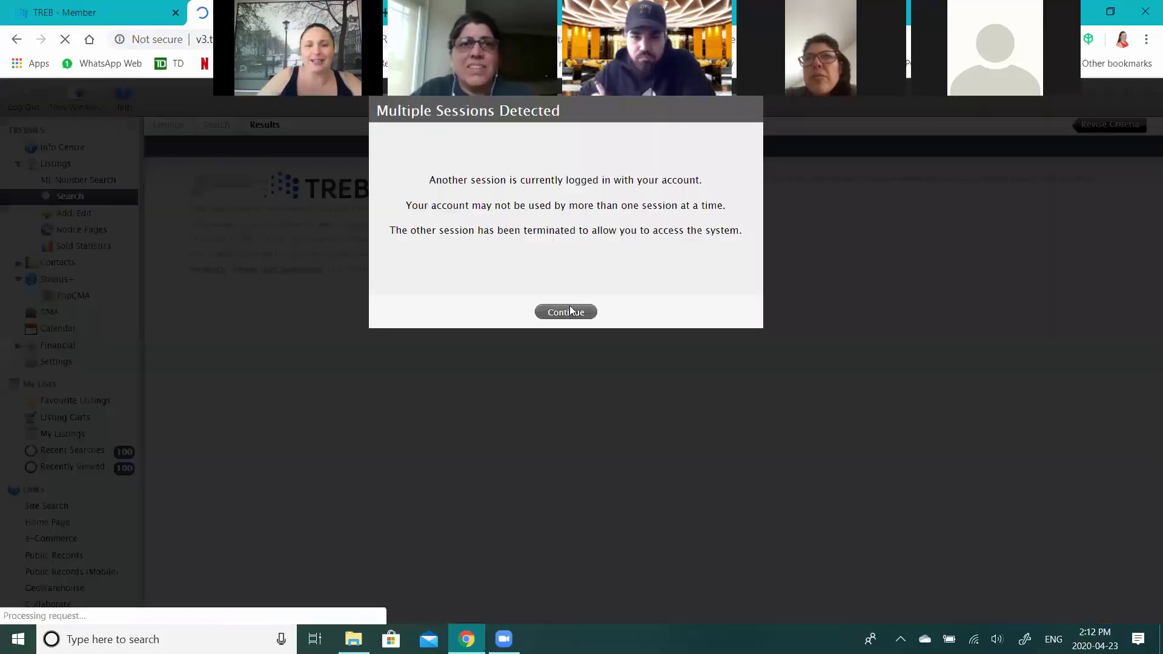
pyautogui.click(567, 310)
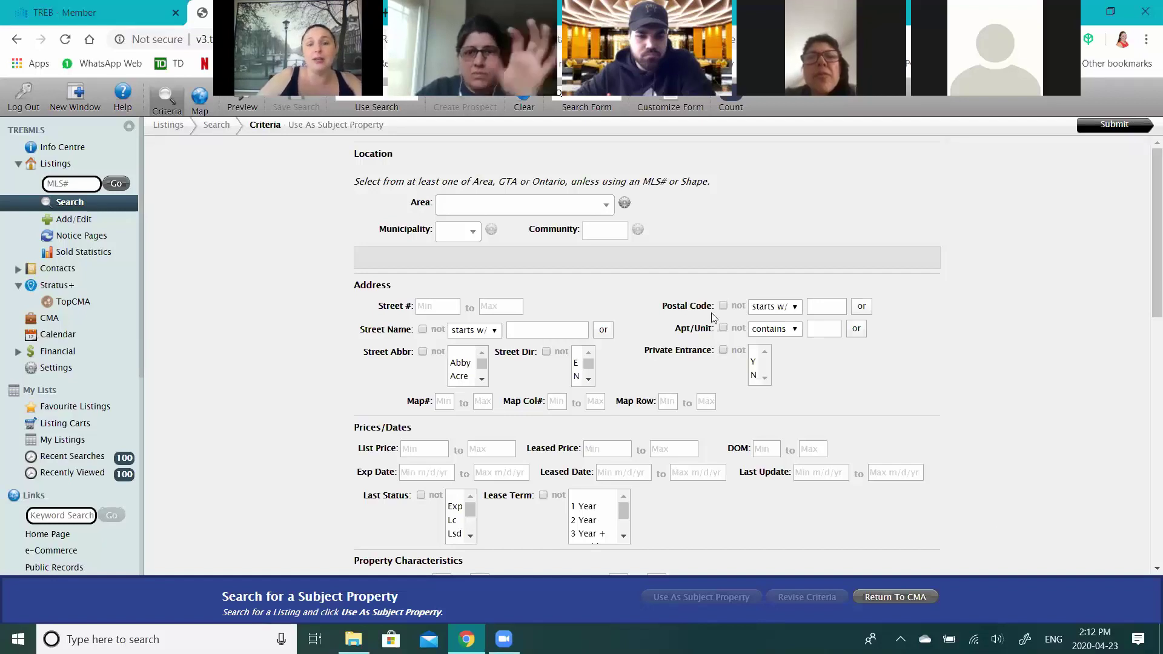
# - Set the listing search area to York and municipality to Vaughan
pyautogui.click(532, 211)
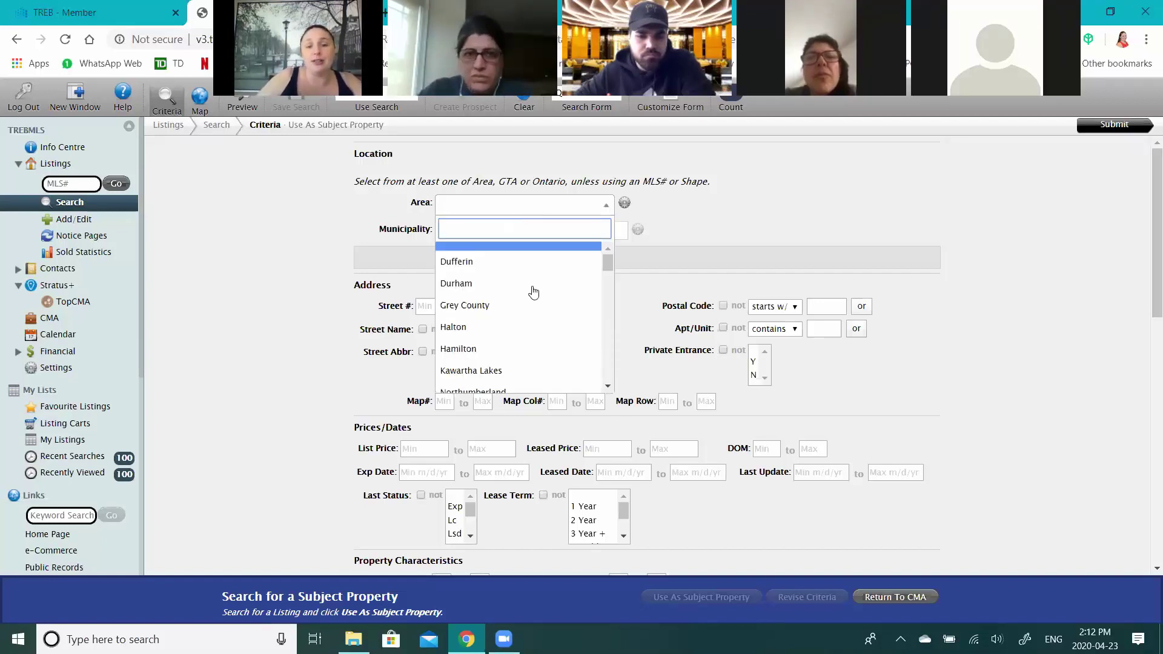
pyautogui.scroll(-1, 532, 291)
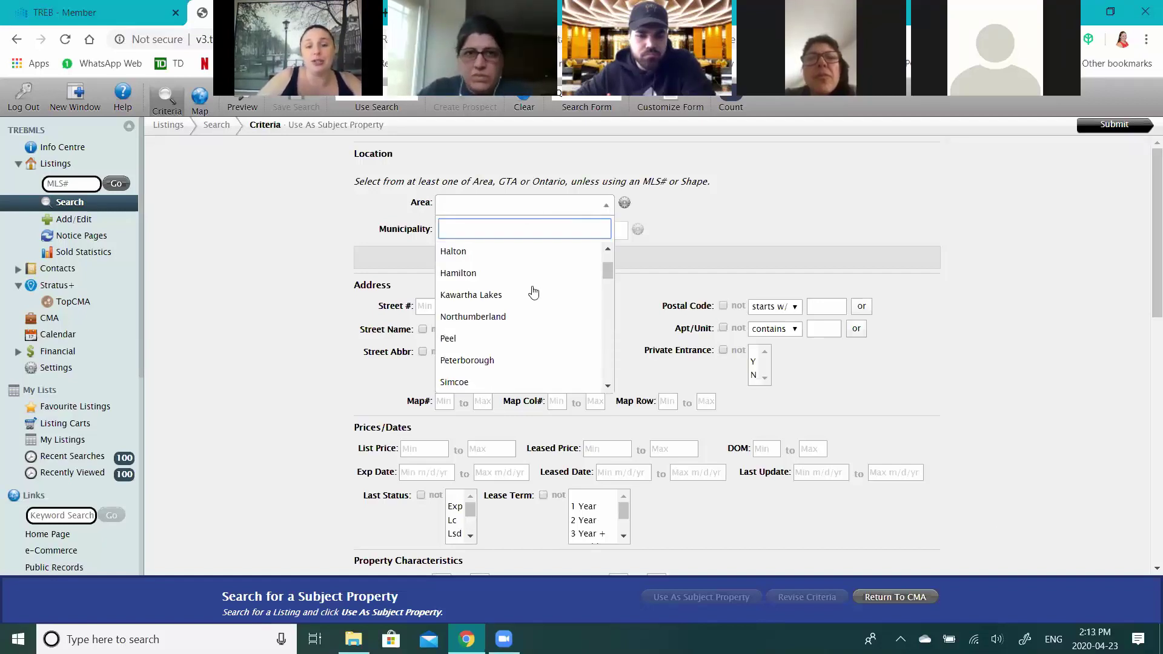
pyautogui.scroll(-2, 453, 374)
pyautogui.click(452, 374)
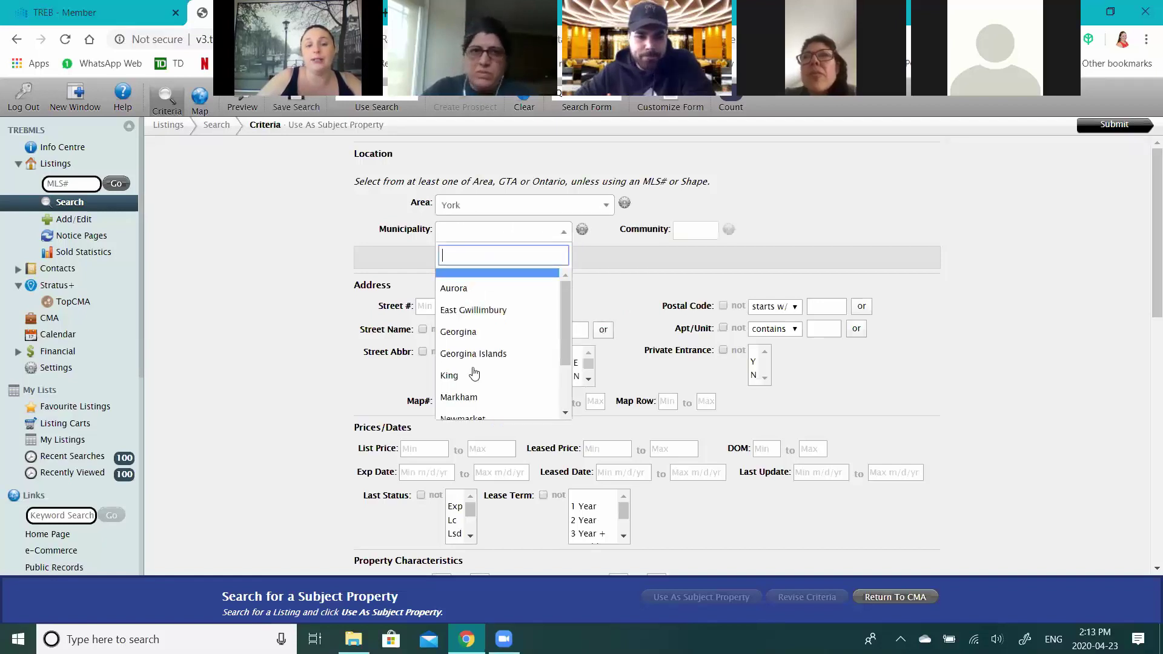
pyautogui.scroll(-1, 474, 376)
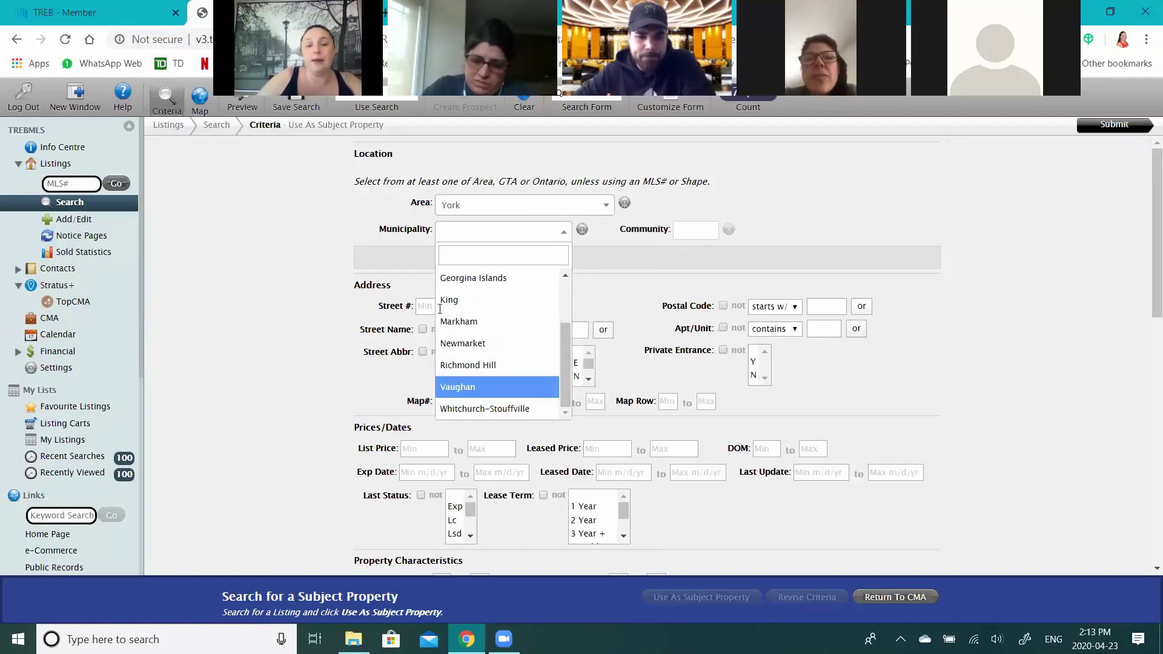
pyautogui.press('Return')
pyautogui.click(438, 306)
pyautogui.write('103')
pyautogui.press('Tab')
pyautogui.press('Tab')
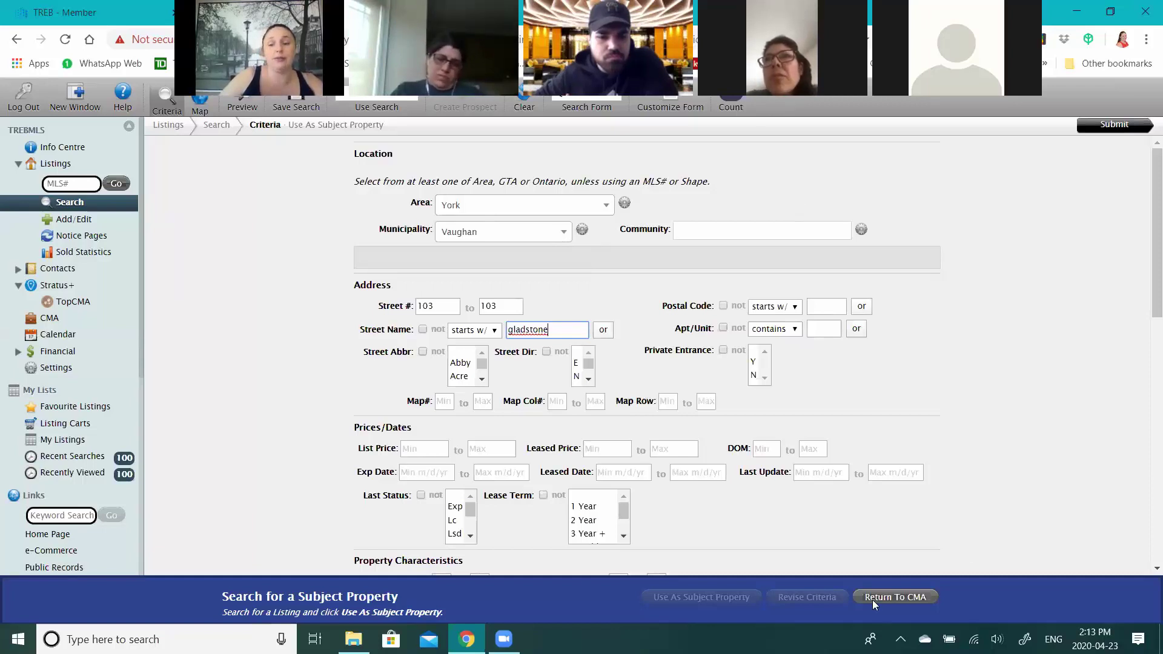
pyautogui.click(904, 600)
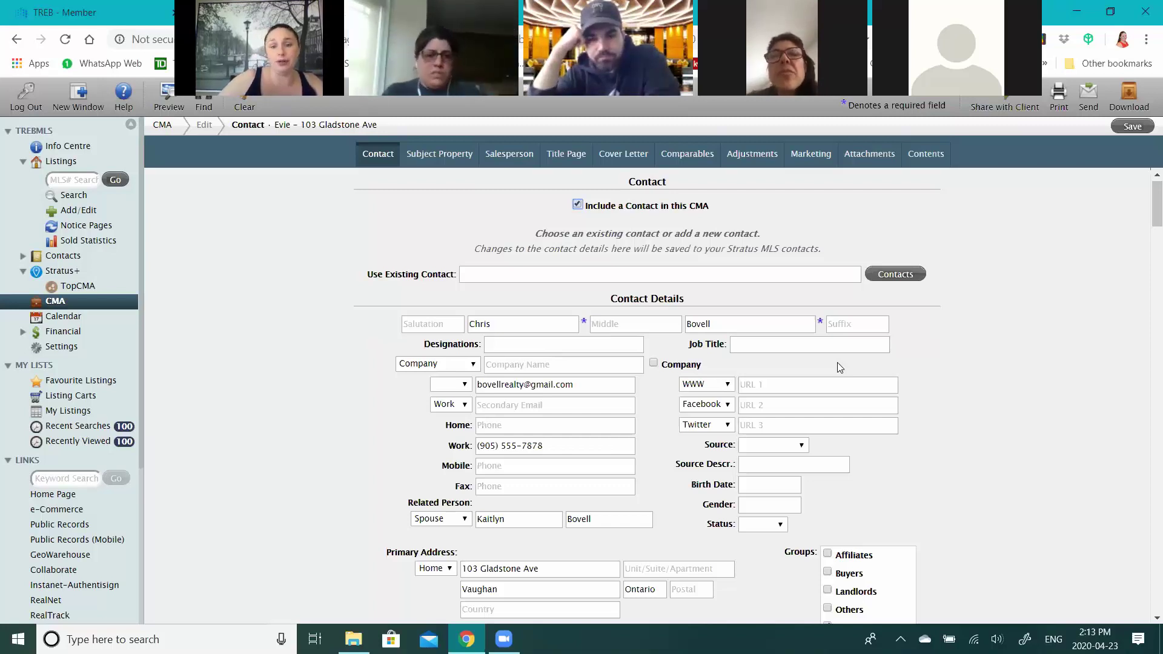
# - Scroll down the reloaded CMA to its Subject Property section
pyautogui.scroll(-2, 1003, 366)
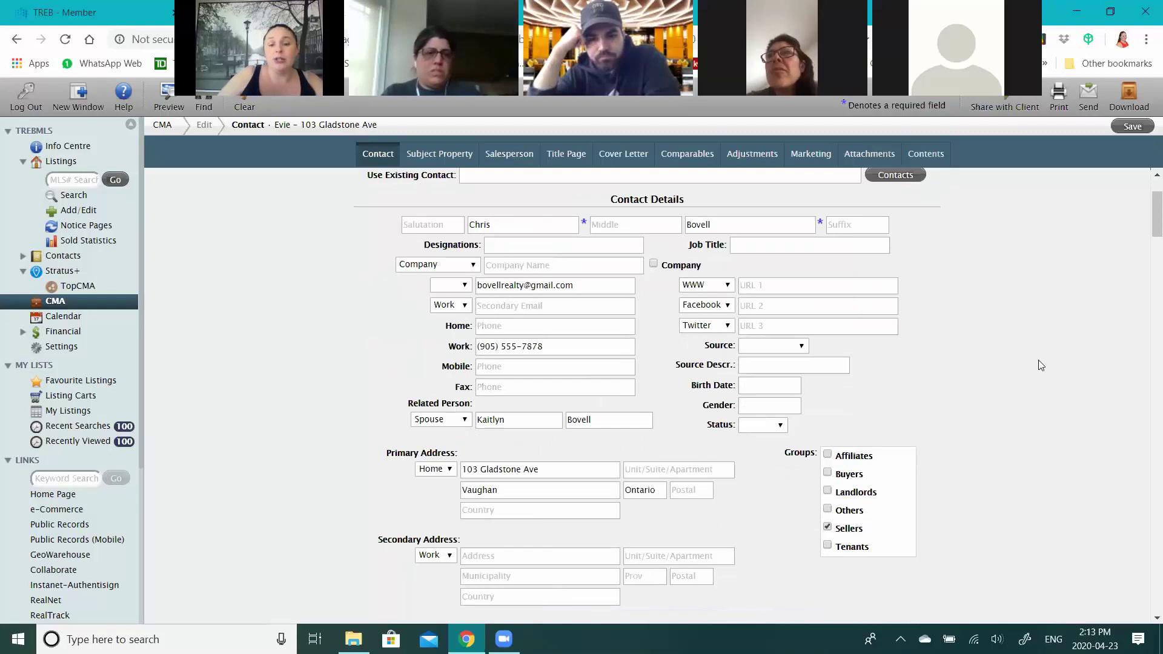
pyautogui.scroll(-3, 572, 341)
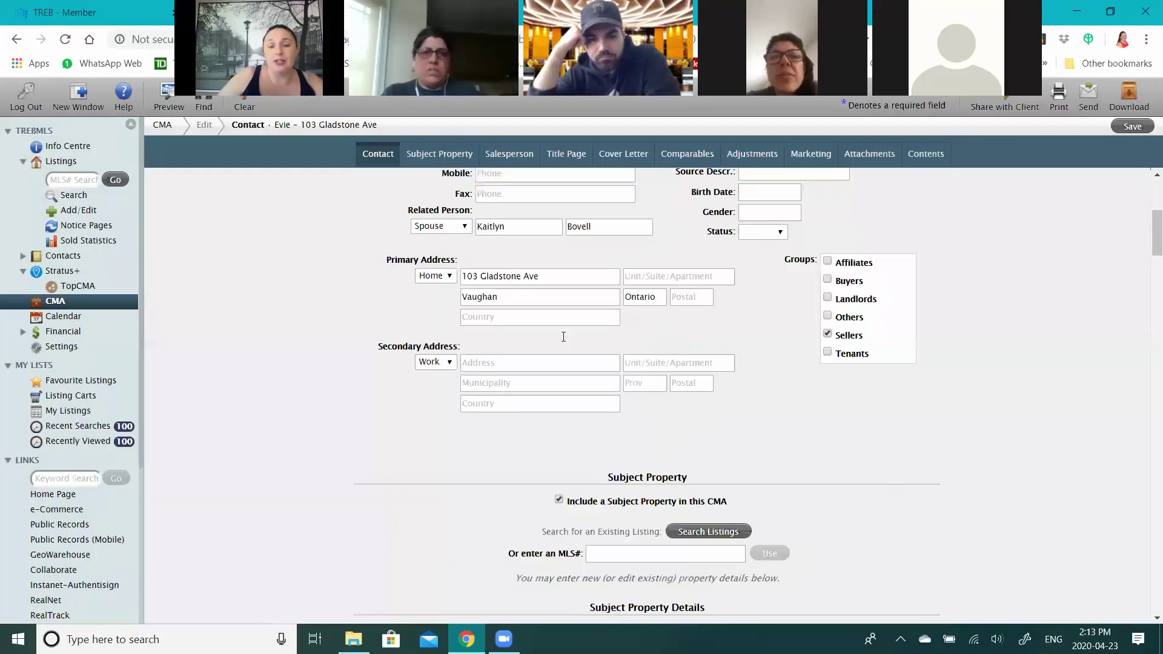
pyautogui.scroll(-3, 563, 337)
pyautogui.scroll(-3, 736, 265)
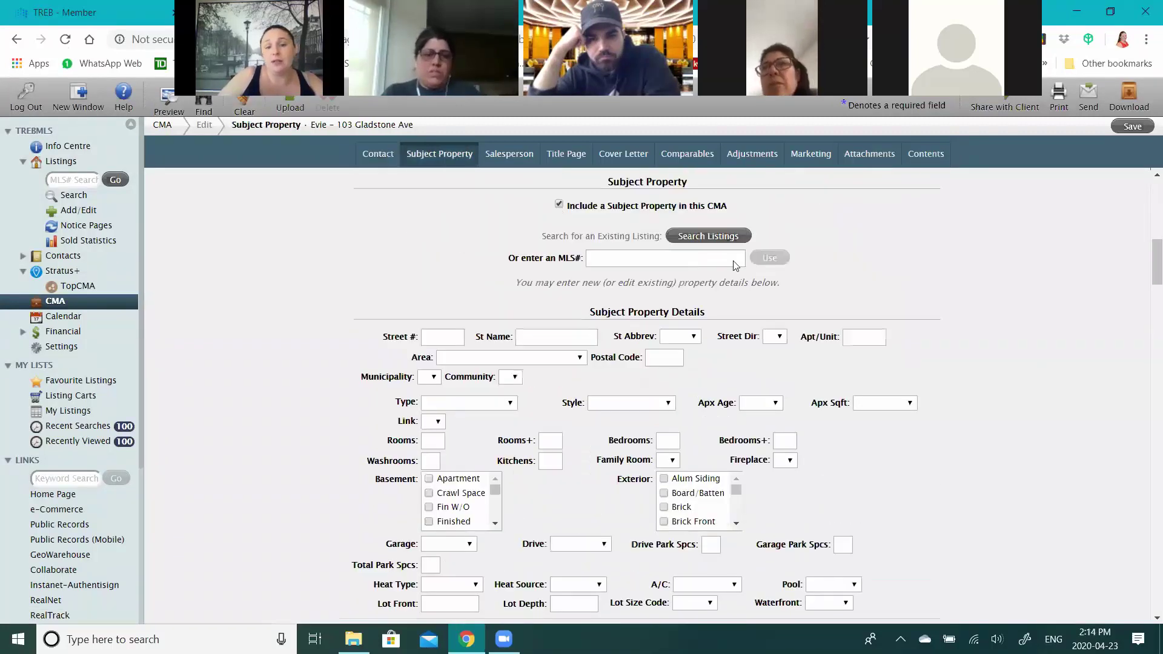
# - Untick Include a Subject Property, after briefly re-enabling it and cancelling a listing search
pyautogui.click(559, 204)
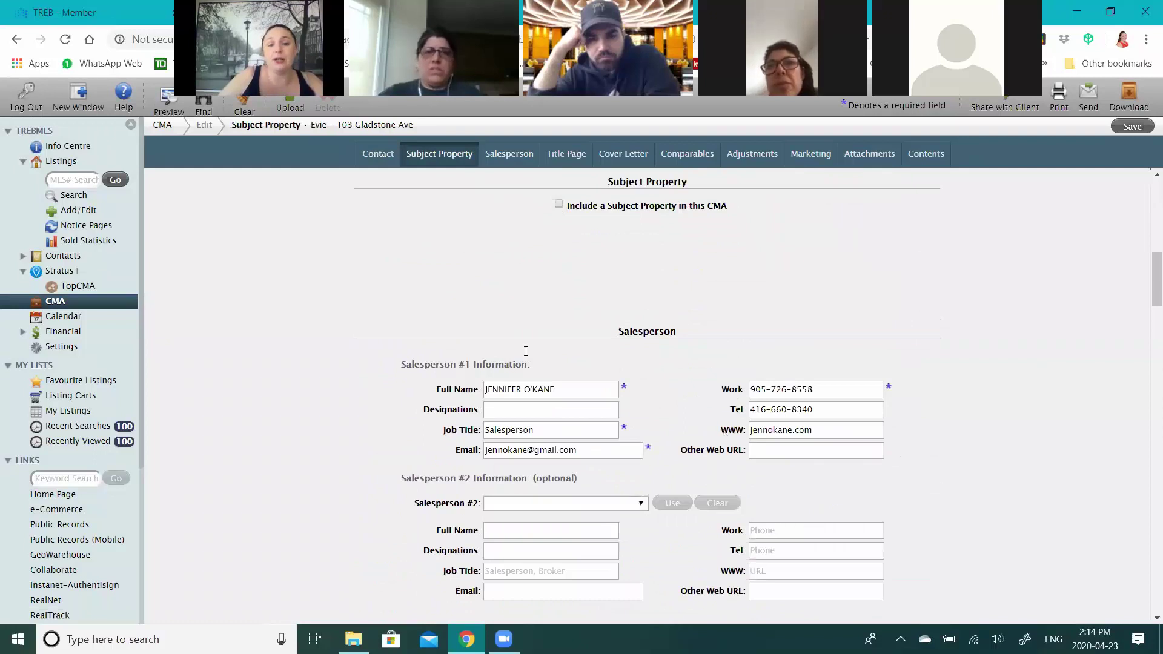
pyautogui.scroll(-1, 526, 352)
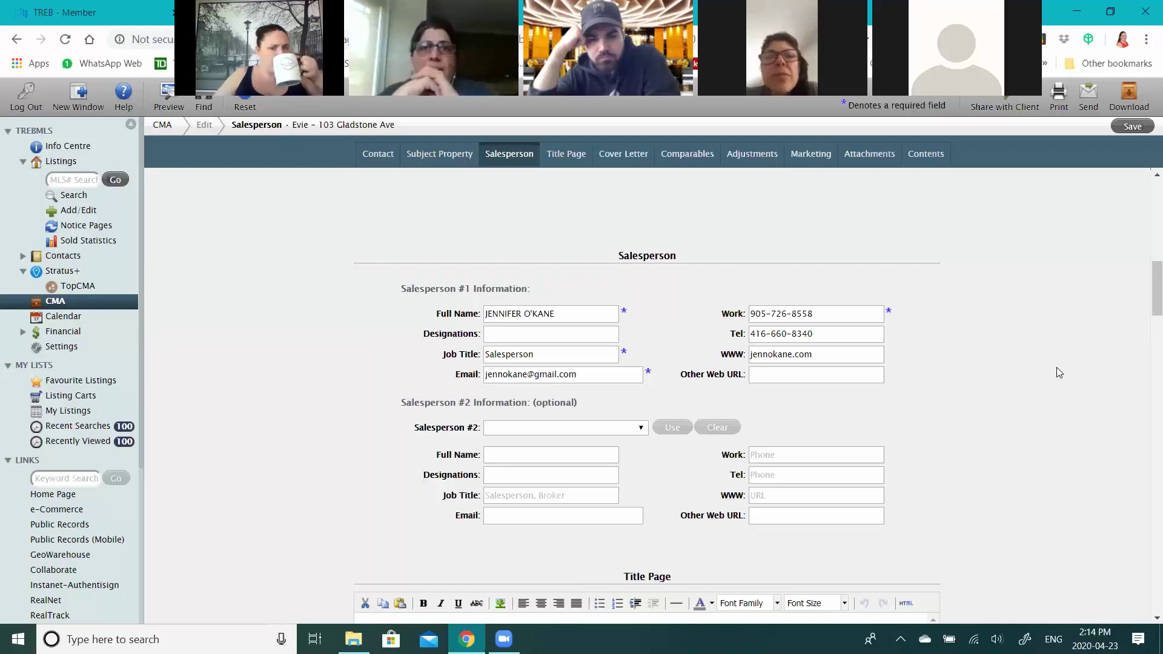
pyautogui.scroll(3, 1057, 372)
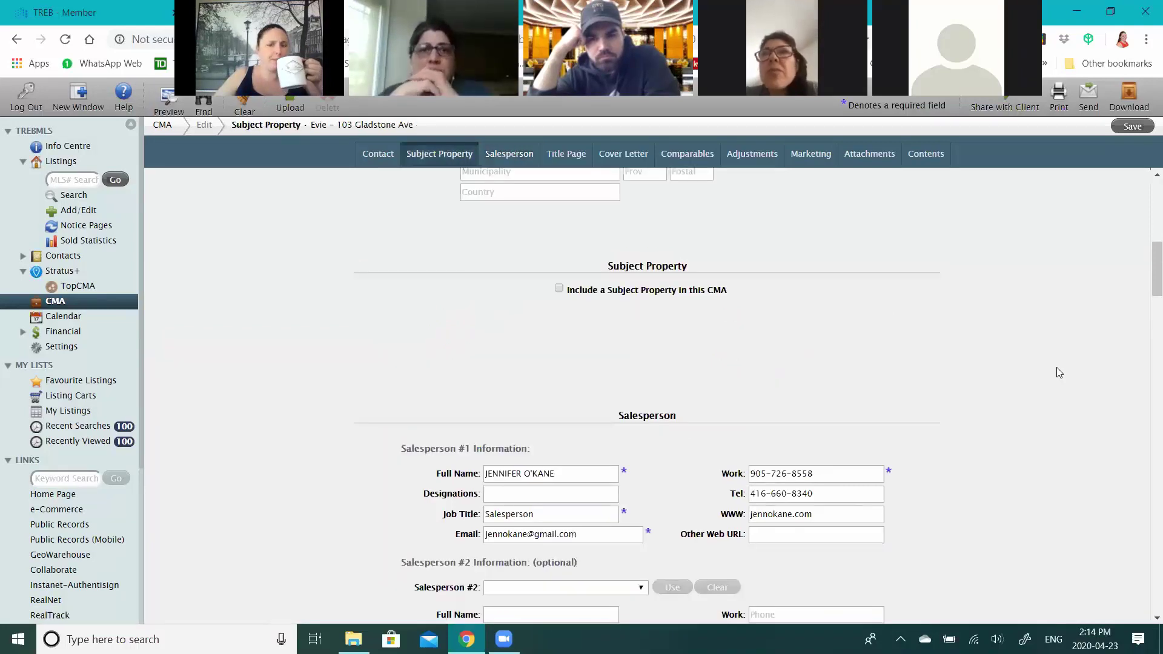
pyautogui.scroll(1, 1057, 368)
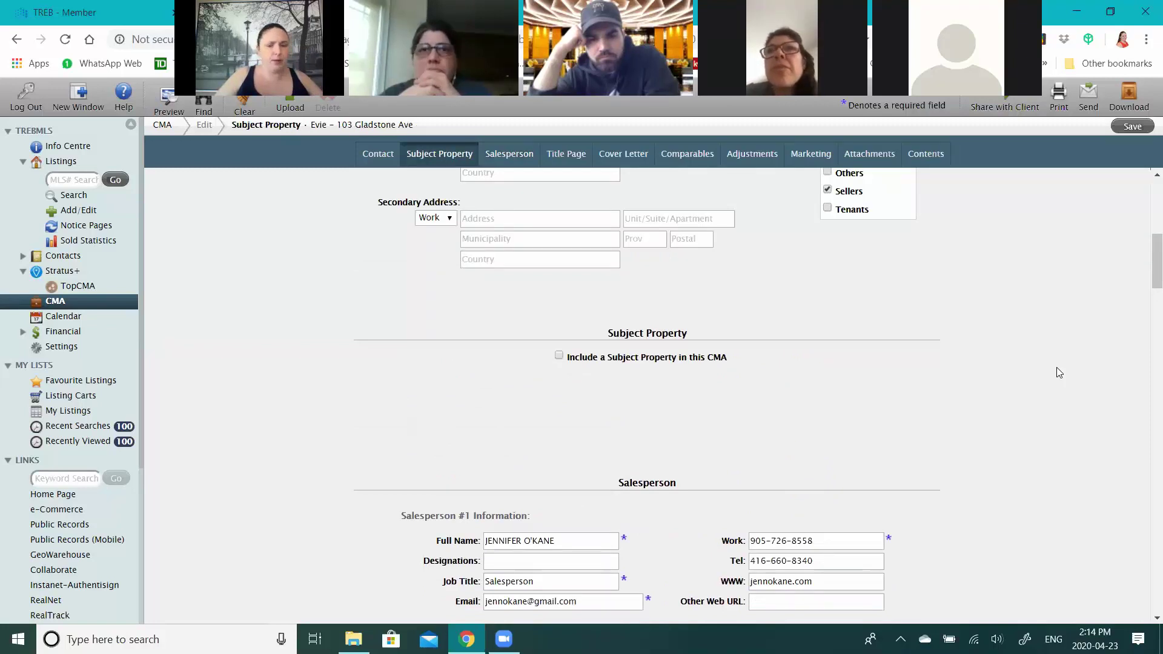
pyautogui.click(559, 357)
pyautogui.click(716, 393)
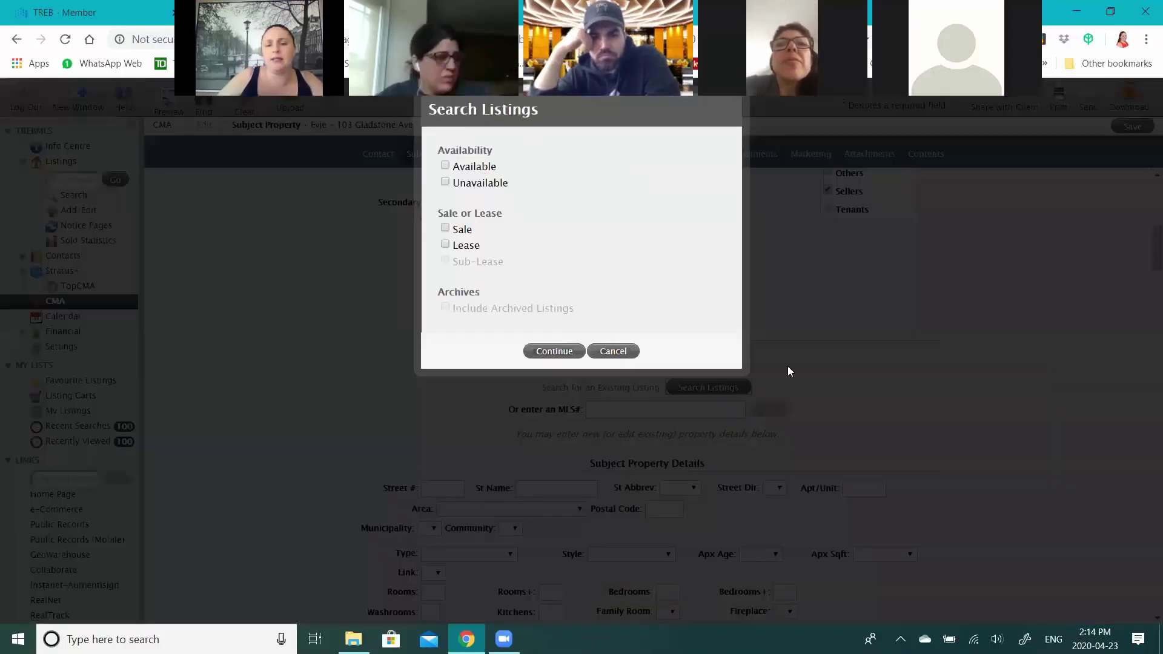
pyautogui.click(788, 366)
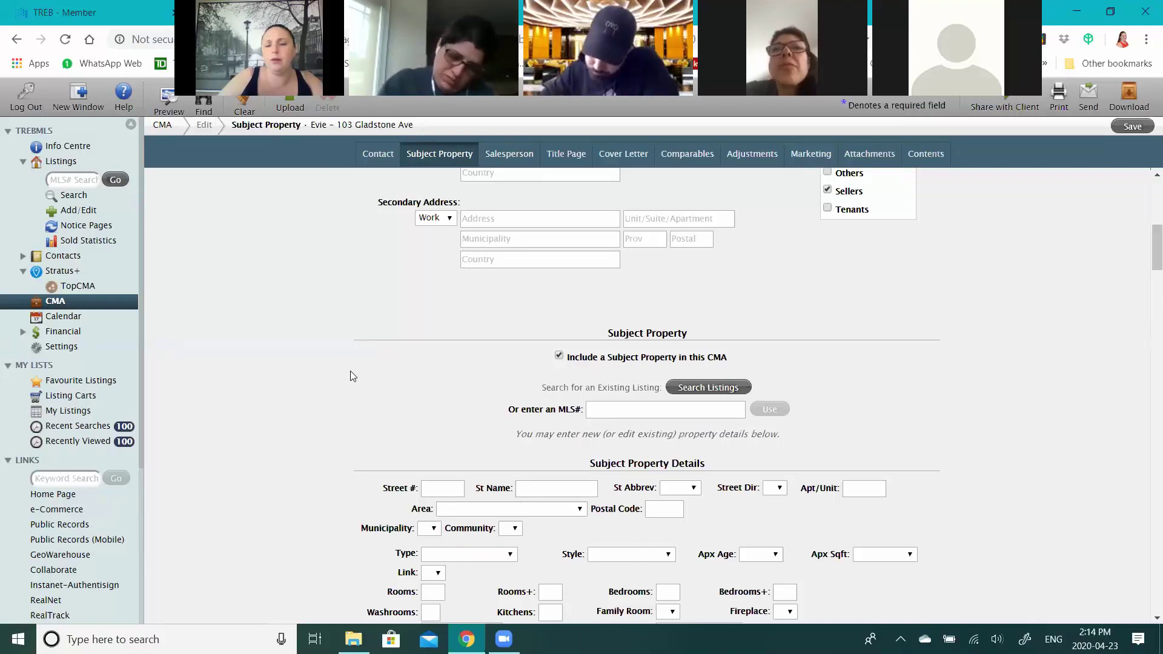
pyautogui.click(560, 356)
# - Open the Salesperson #2 list and close it without choosing anyone
pyautogui.scroll(-2, 985, 365)
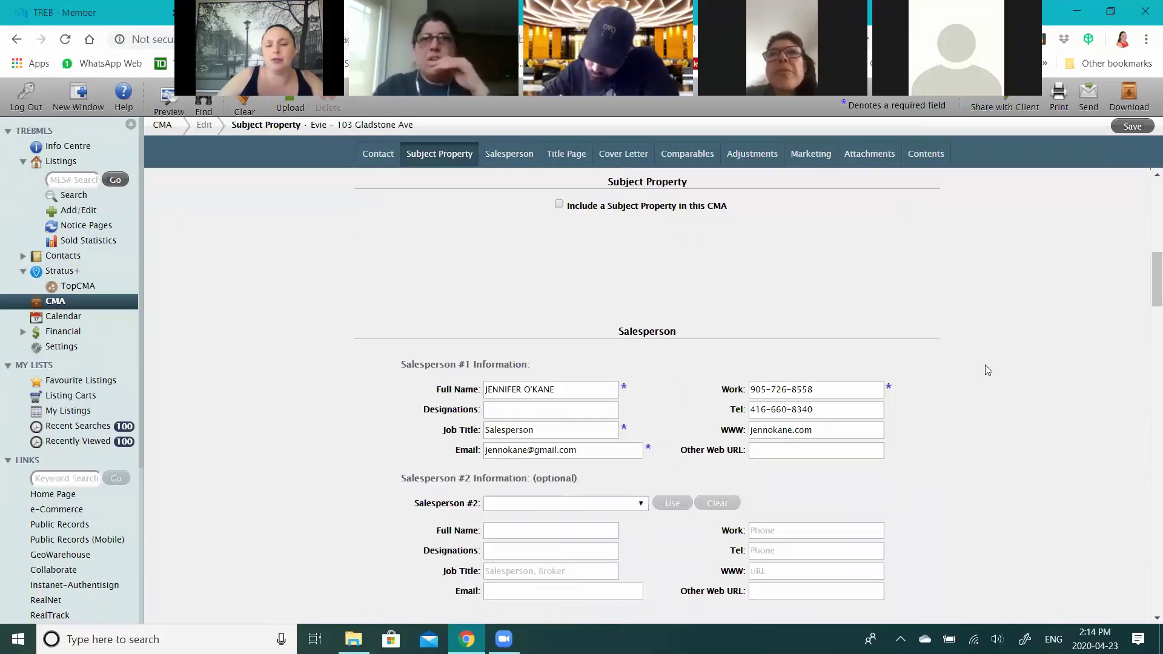
pyautogui.scroll(-2, 692, 251)
pyautogui.scroll(-1, 637, 336)
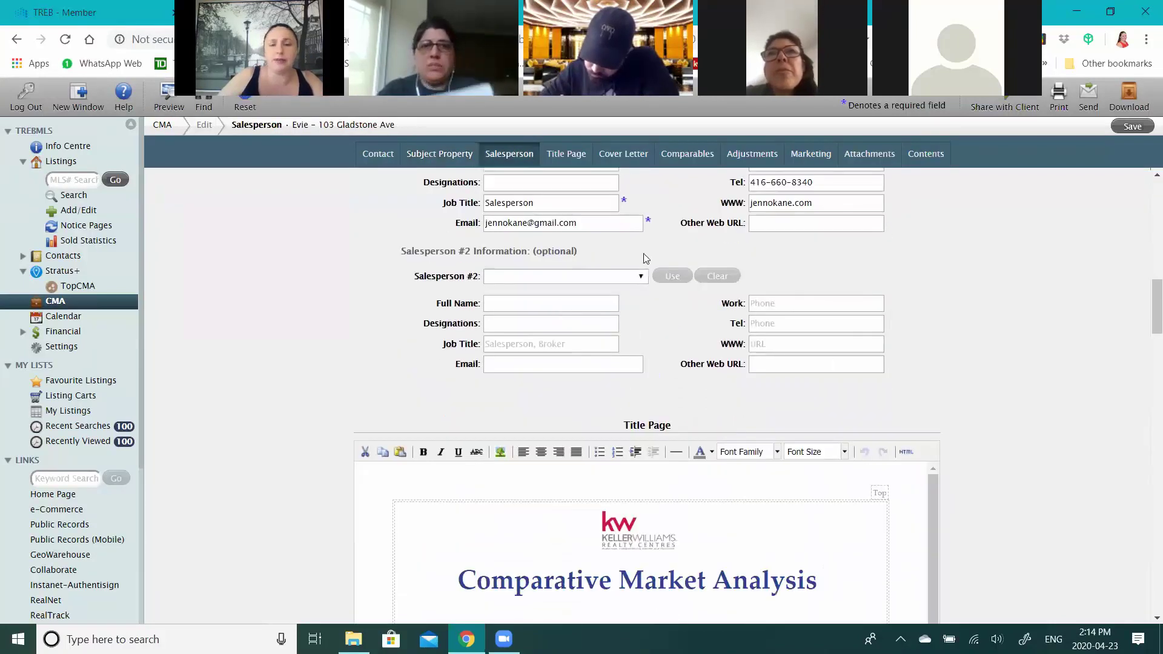
pyautogui.click(560, 277)
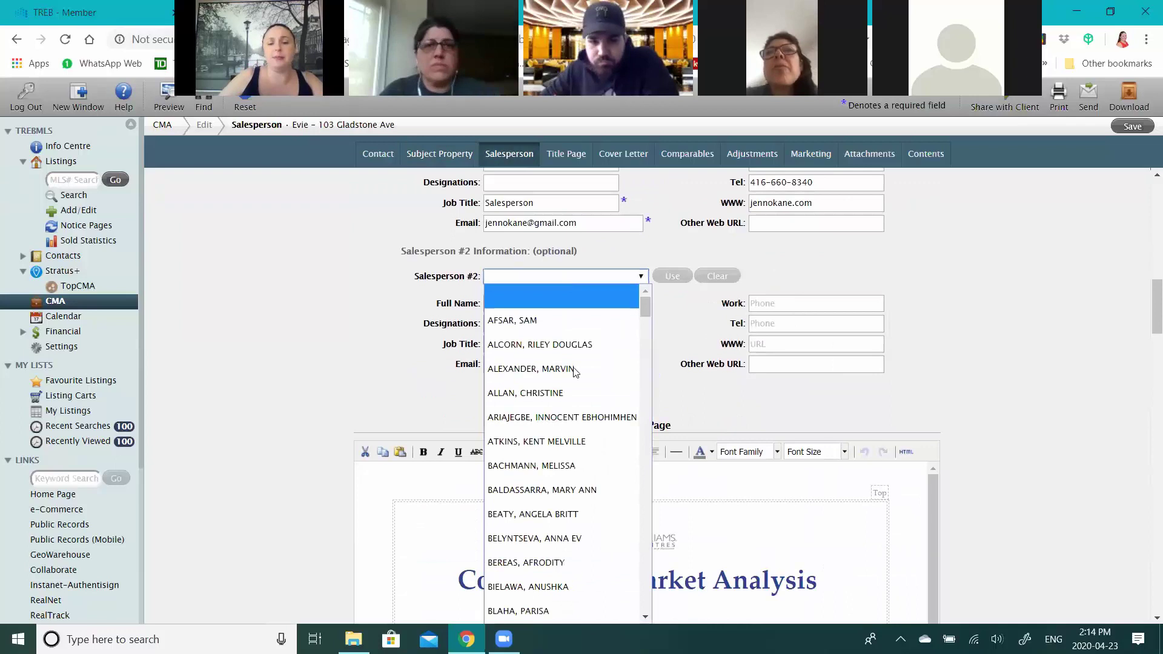
pyautogui.scroll(-4, 580, 402)
pyautogui.scroll(-10, 580, 403)
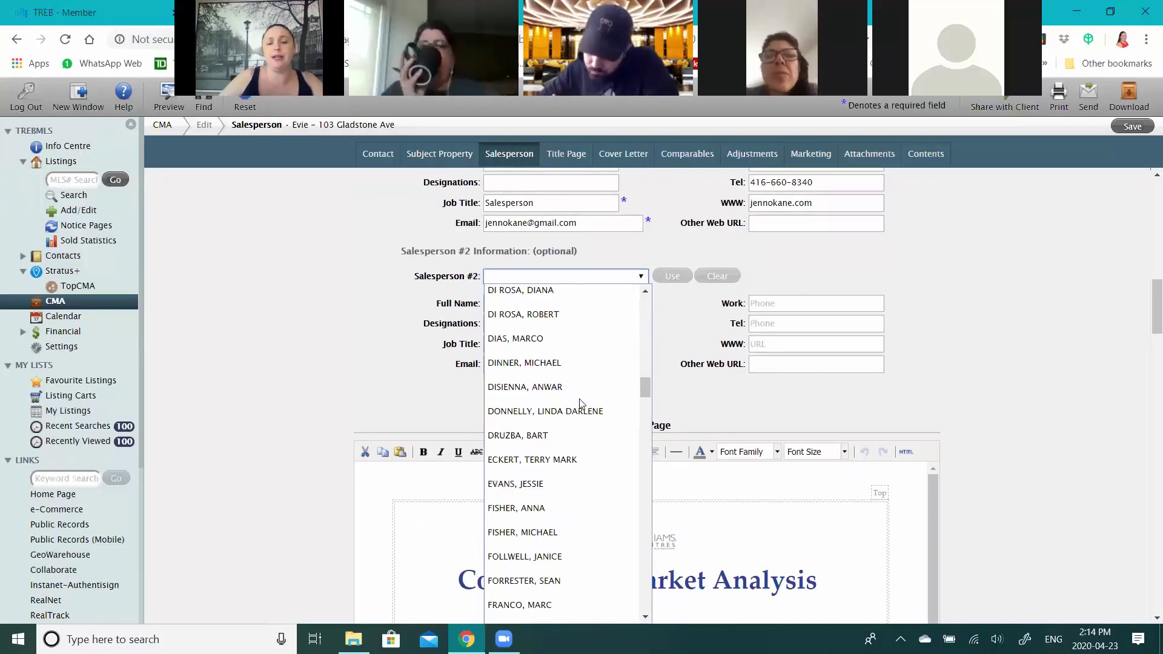
pyautogui.scroll(5, 591, 388)
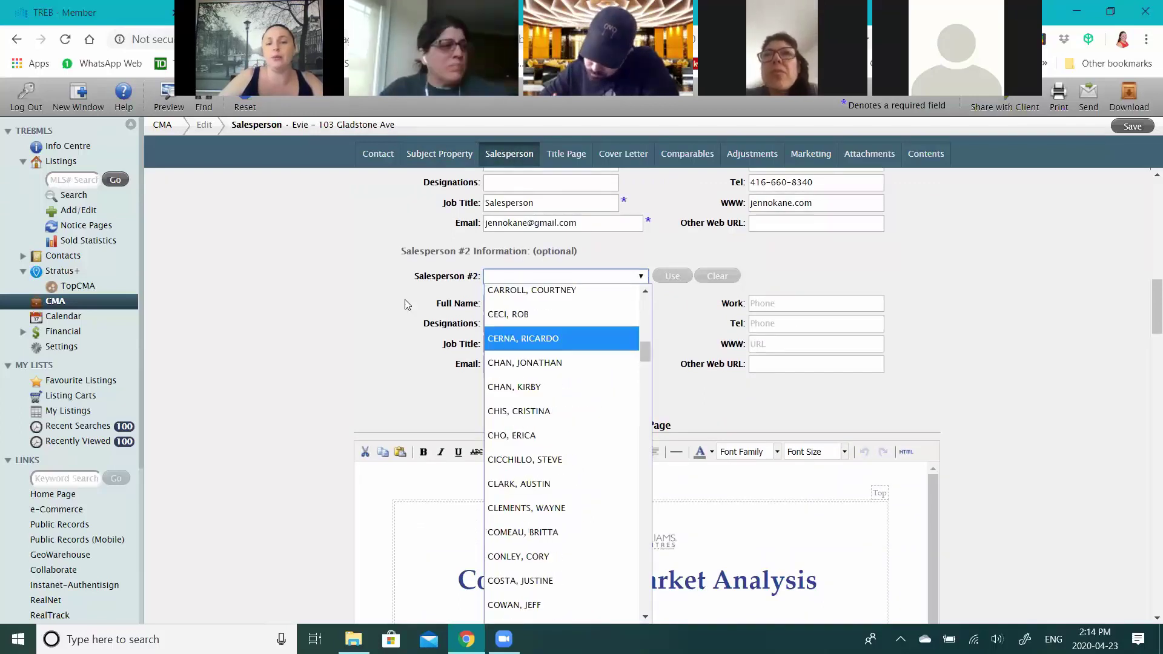
pyautogui.click(915, 303)
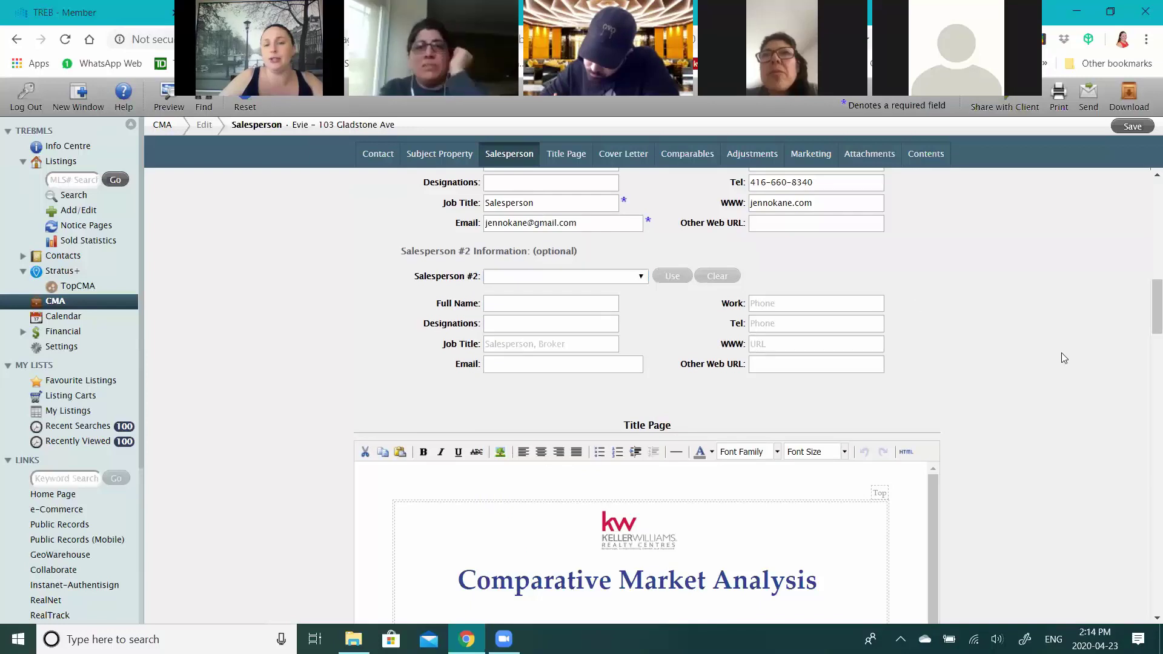
# - Scroll to the Title Page showing the Comparative Market Analysis heading
pyautogui.scroll(1, 746, 373)
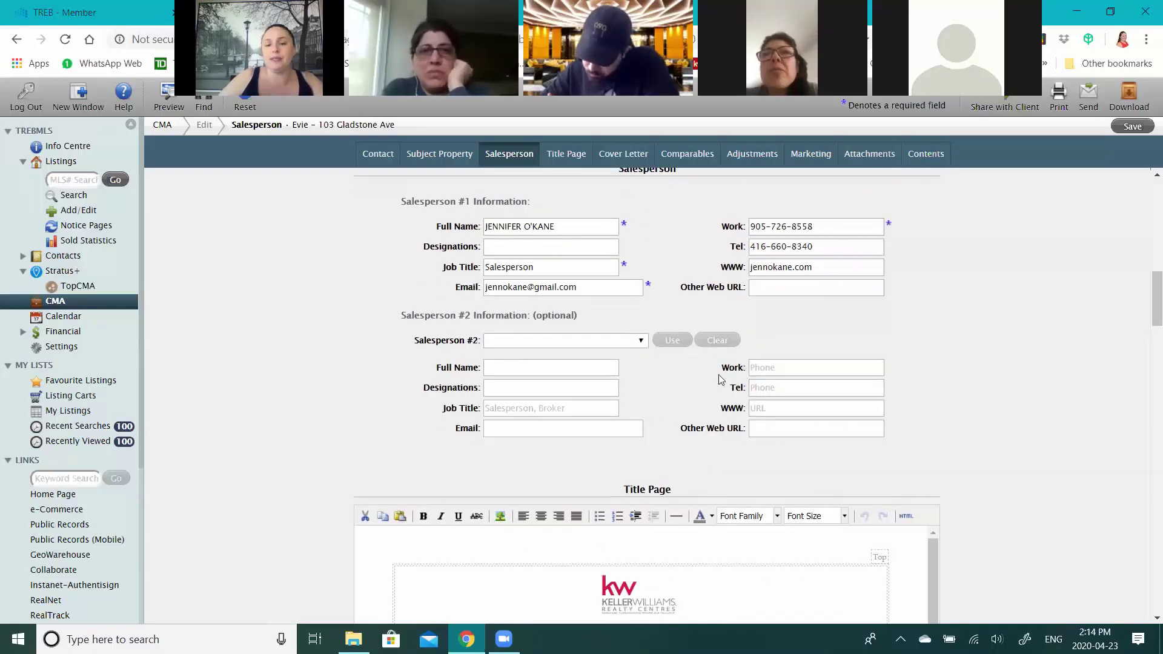
pyautogui.scroll(1, 721, 380)
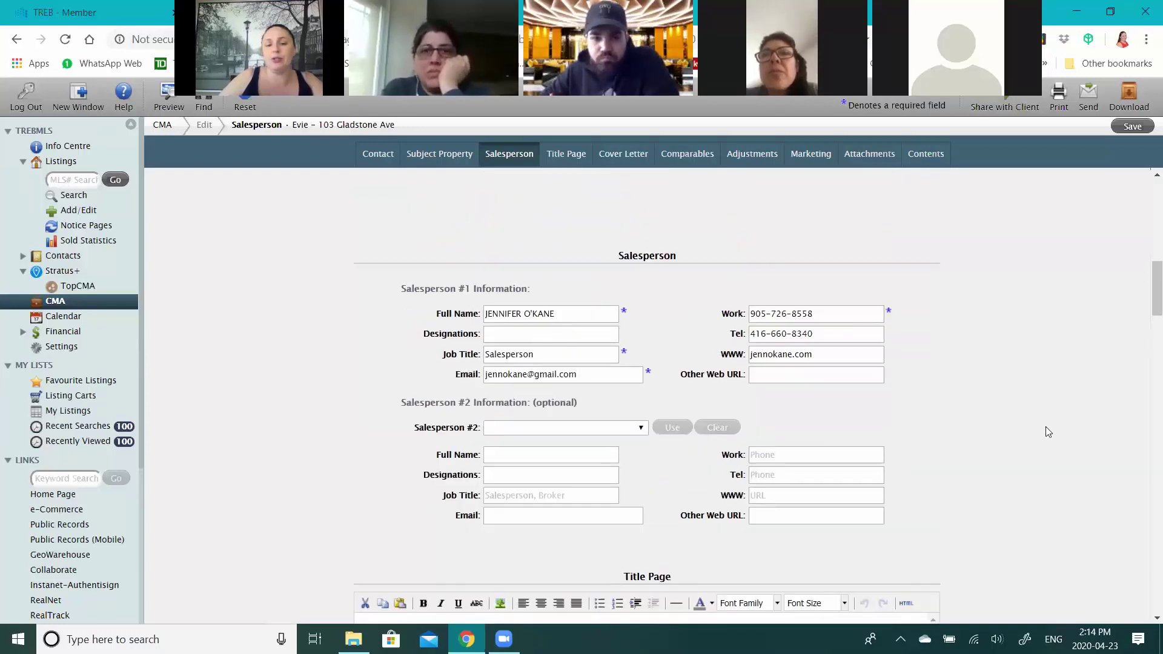
pyautogui.scroll(-5, 533, 327)
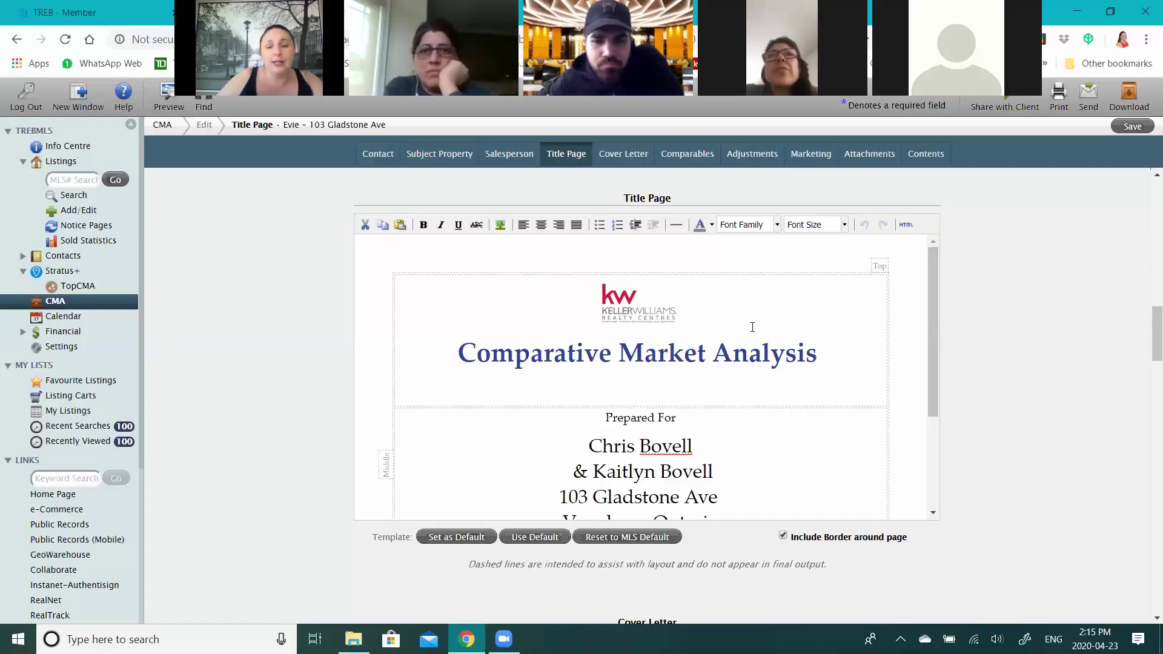
pyautogui.scroll(-1, 751, 370)
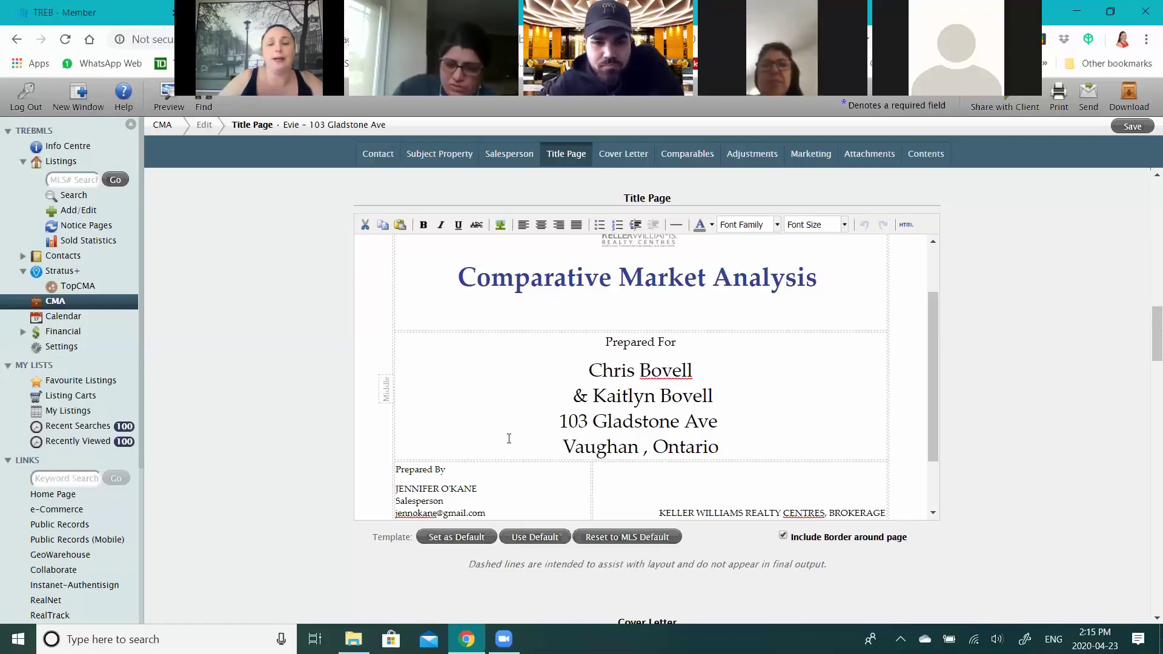
pyautogui.scroll(-1, 509, 438)
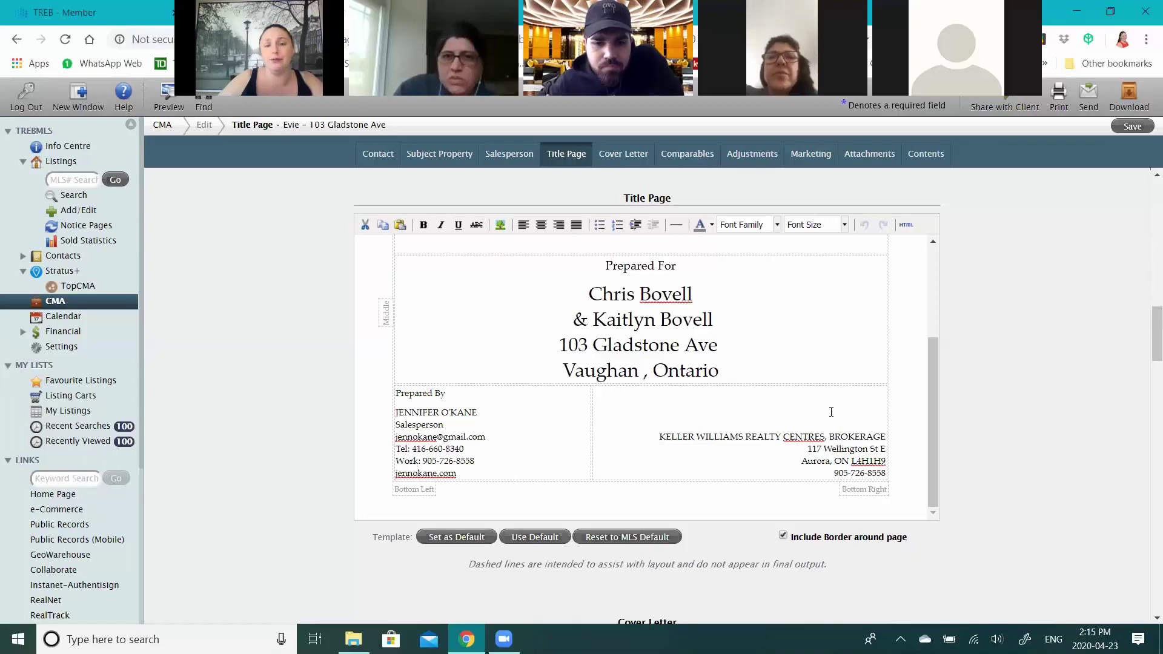
pyautogui.scroll(2, 831, 412)
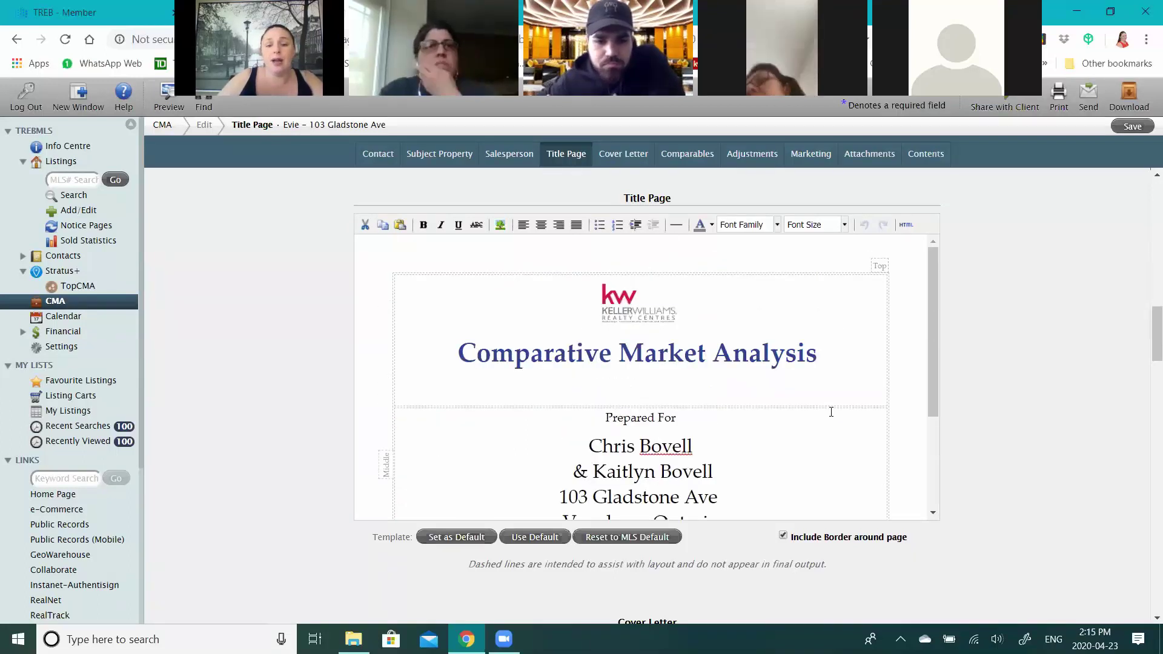
pyautogui.scroll(-2, 831, 412)
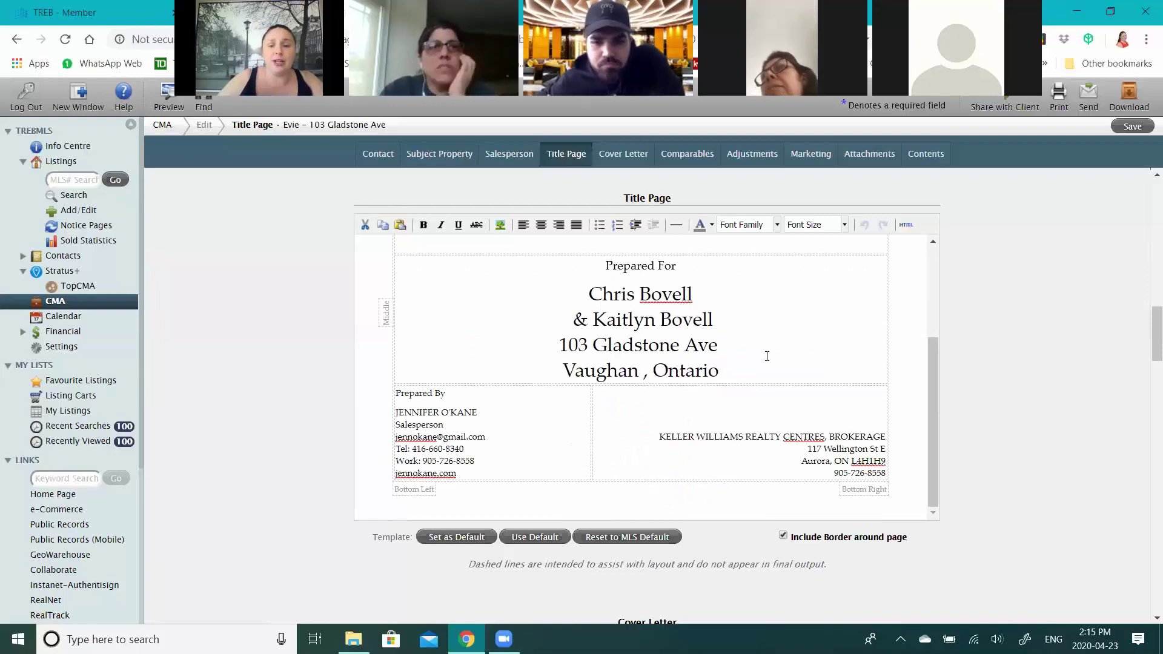
pyautogui.scroll(2, 768, 356)
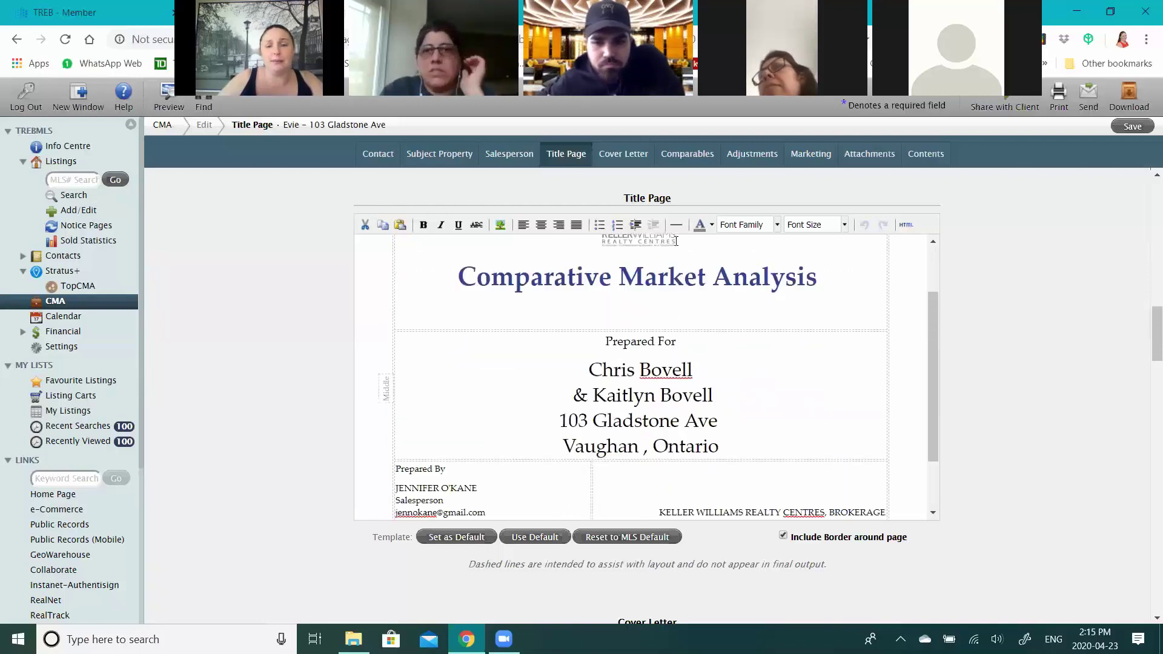
pyautogui.scroll(-2, 1086, 252)
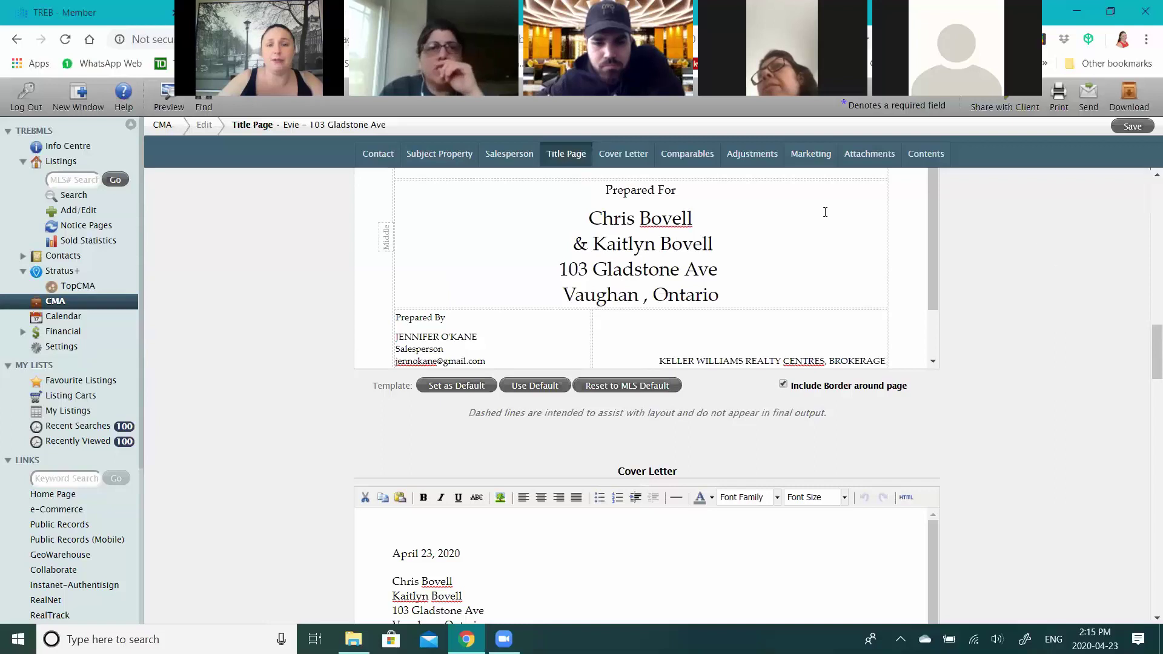
pyautogui.scroll(-2, 1005, 304)
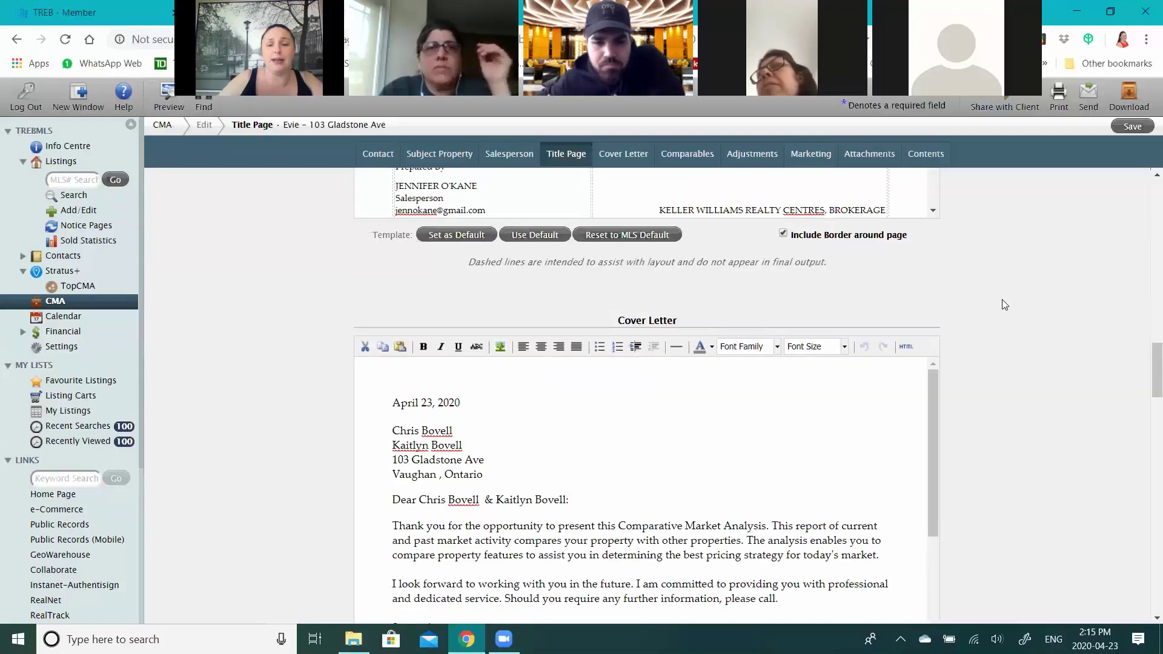
pyautogui.scroll(-2, 695, 305)
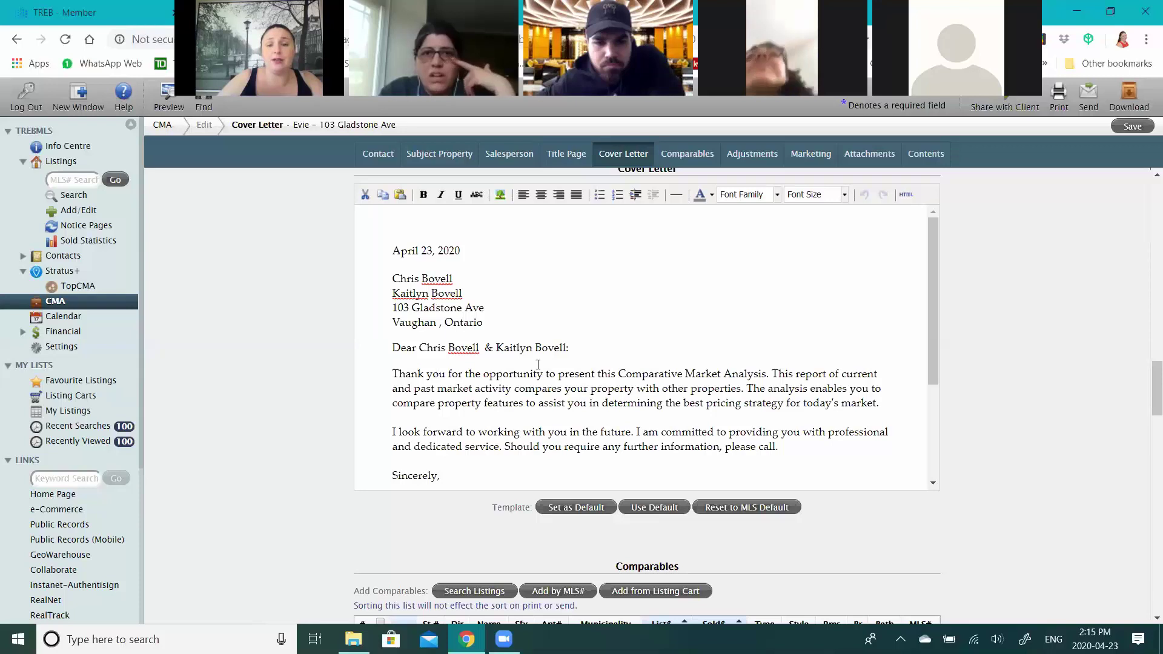
pyautogui.scroll(-1, 538, 364)
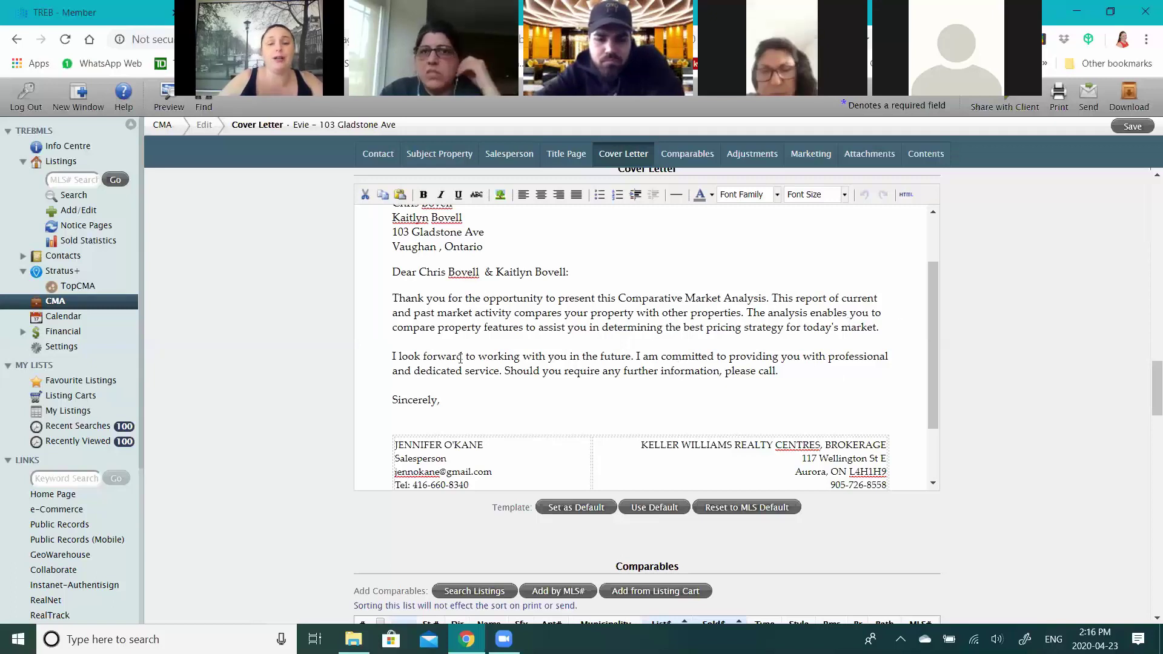
pyautogui.scroll(-1, 801, 366)
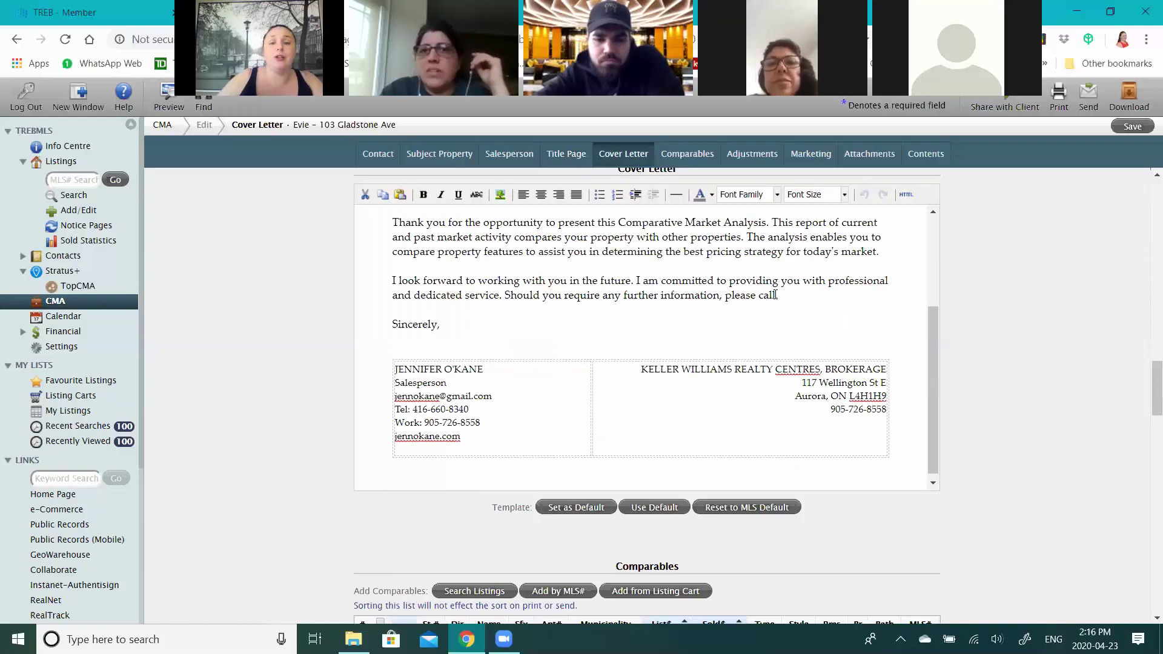
pyautogui.scroll(1, 734, 372)
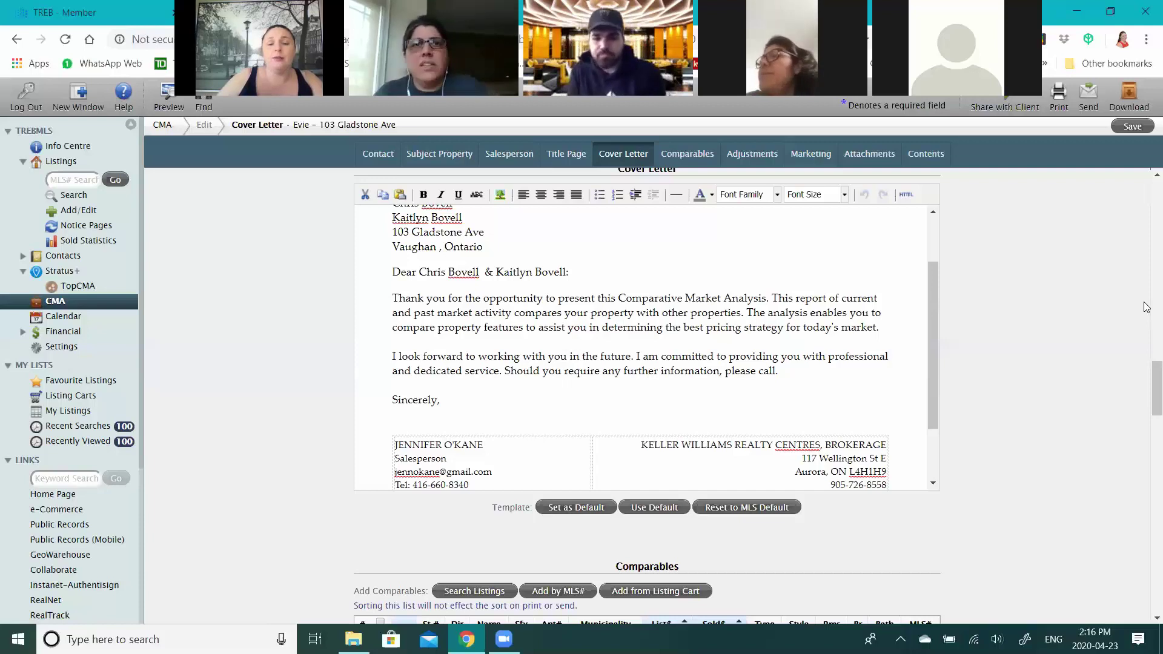
pyautogui.scroll(-1, 1147, 308)
pyautogui.scroll(1, 1147, 311)
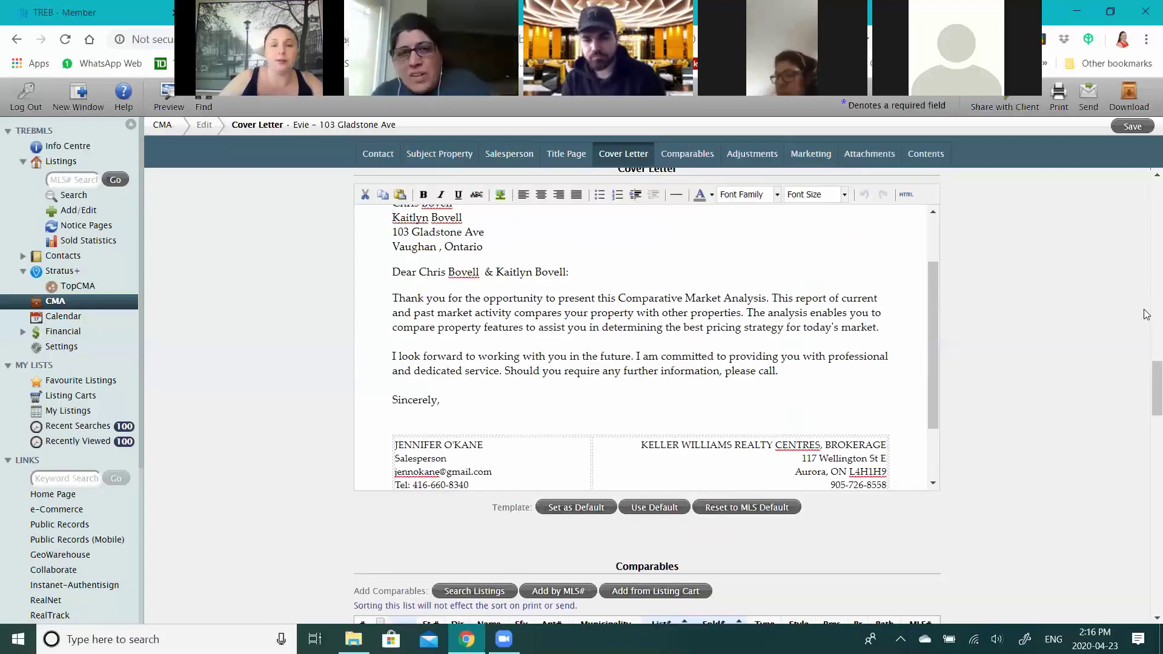
pyautogui.scroll(1, 1147, 315)
pyautogui.scroll(1, 1147, 314)
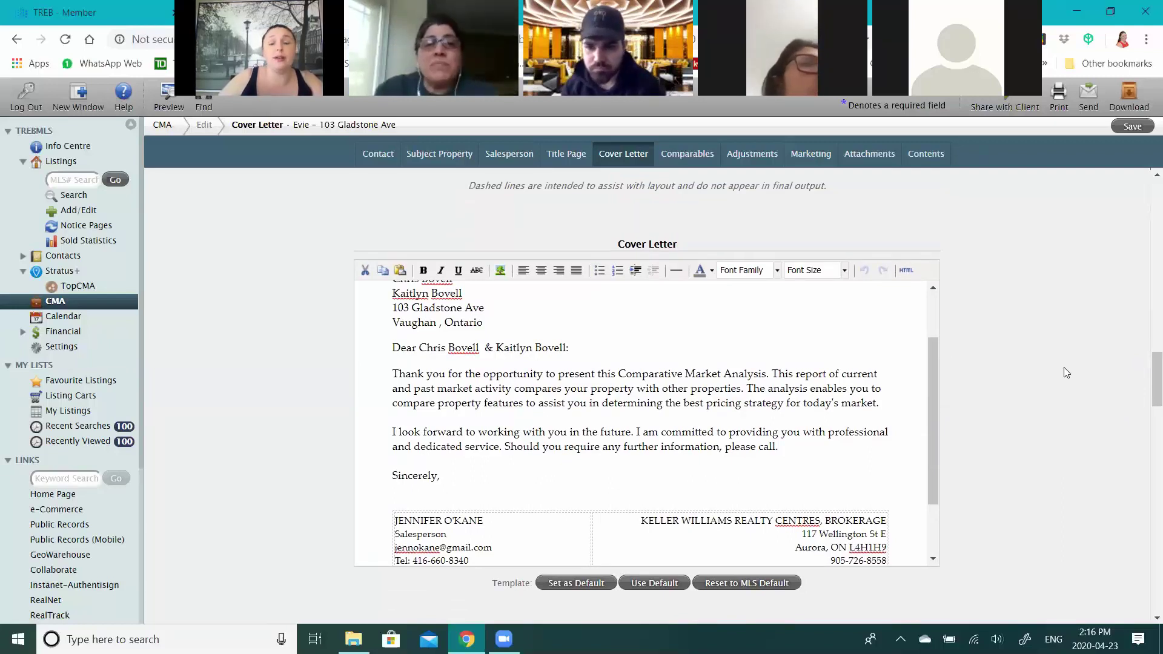
pyautogui.scroll(-1, 1056, 337)
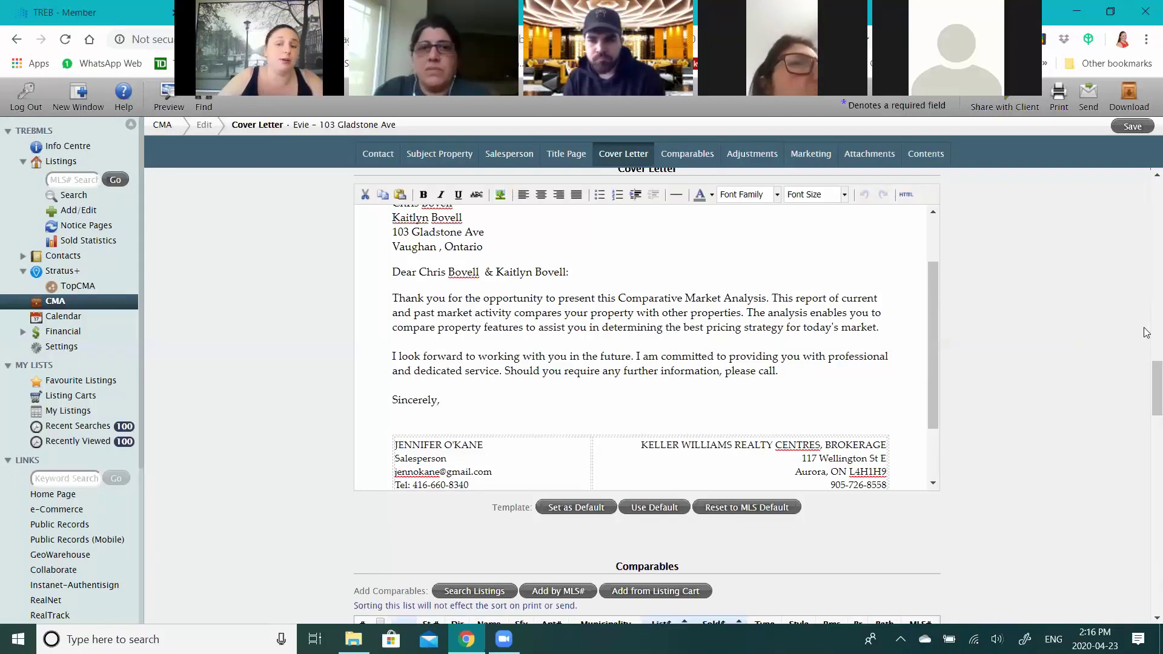
pyautogui.scroll(-2, 1146, 333)
pyautogui.scroll(-2, 1146, 332)
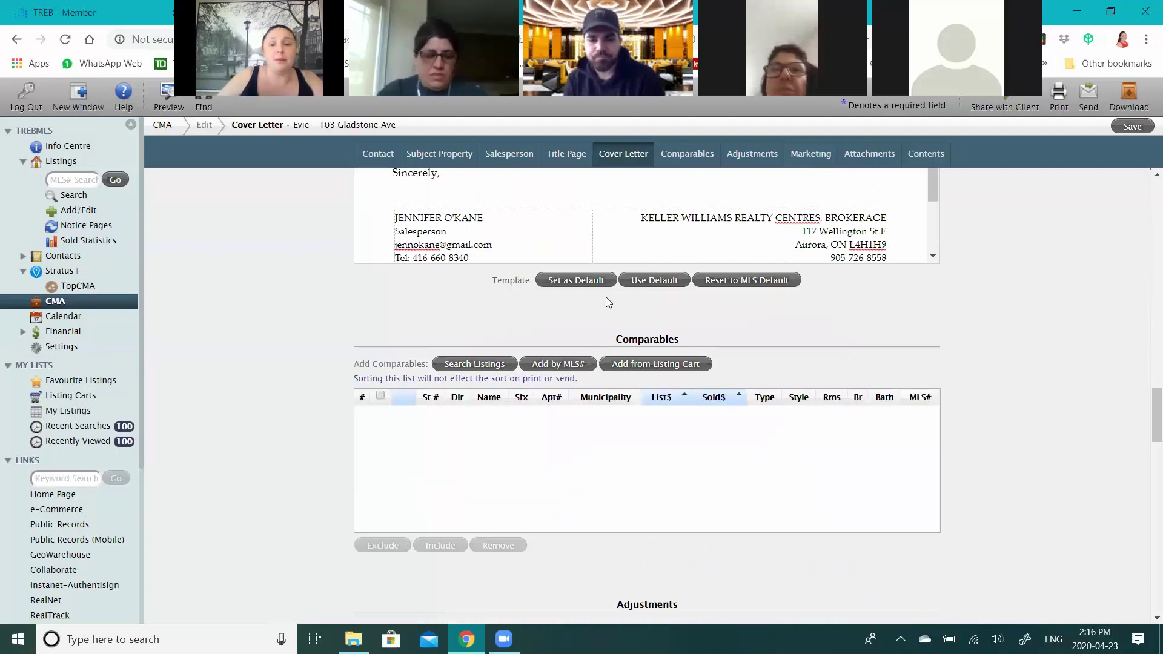
pyautogui.scroll(-1, 605, 303)
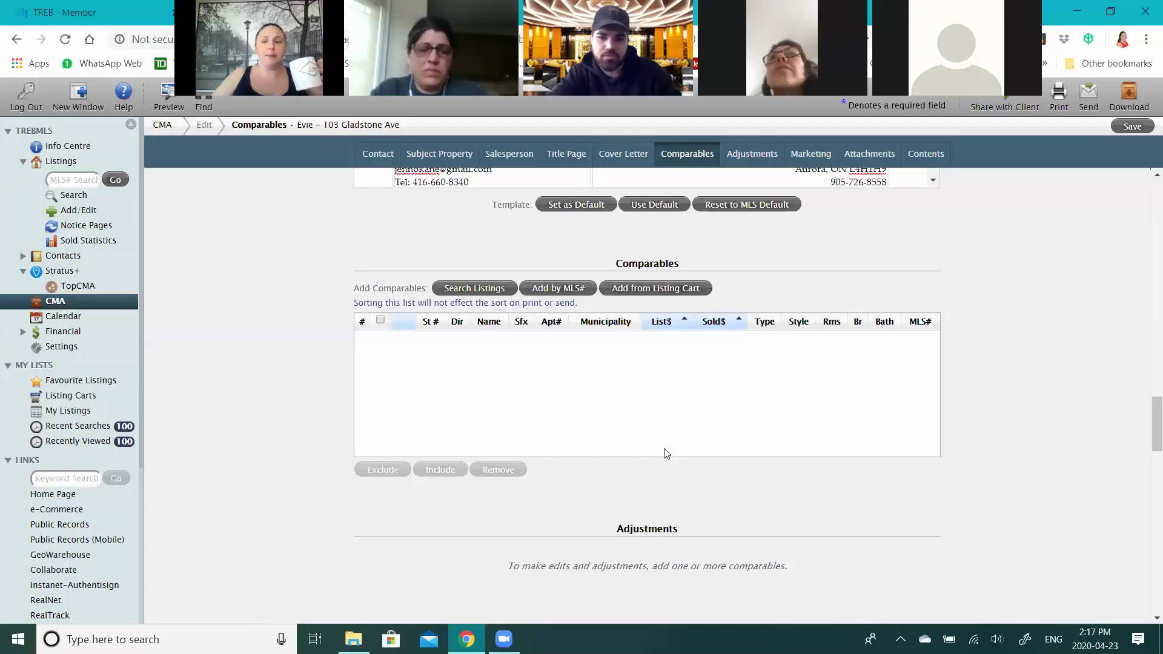
pyautogui.scroll(1, 666, 453)
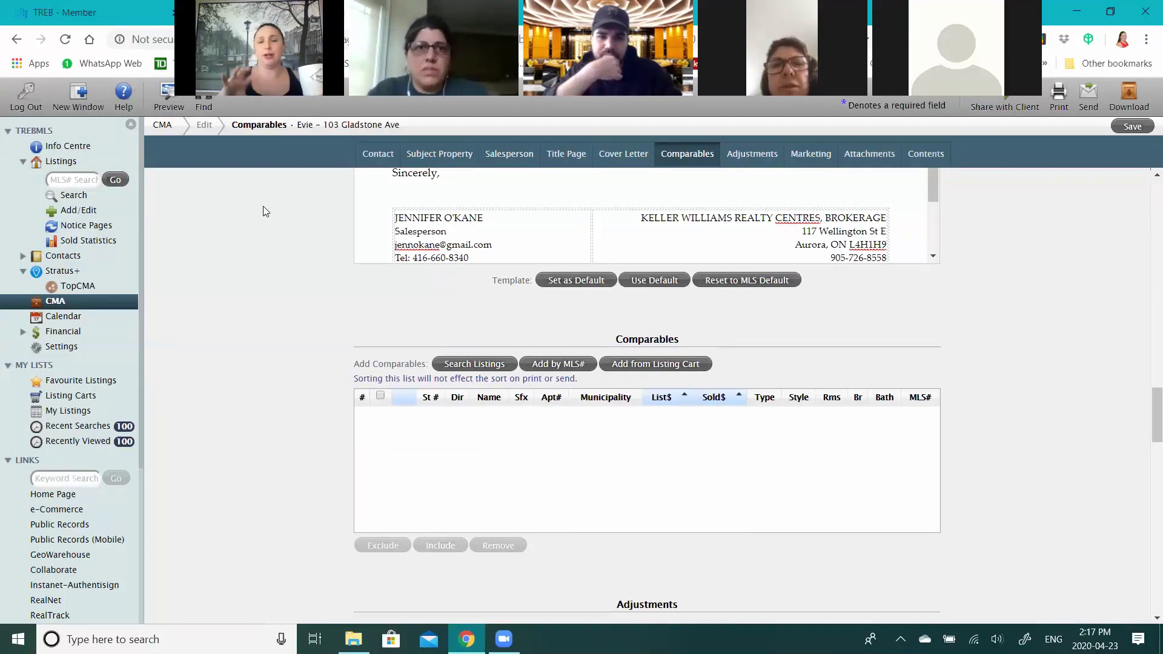
pyautogui.click(59, 194)
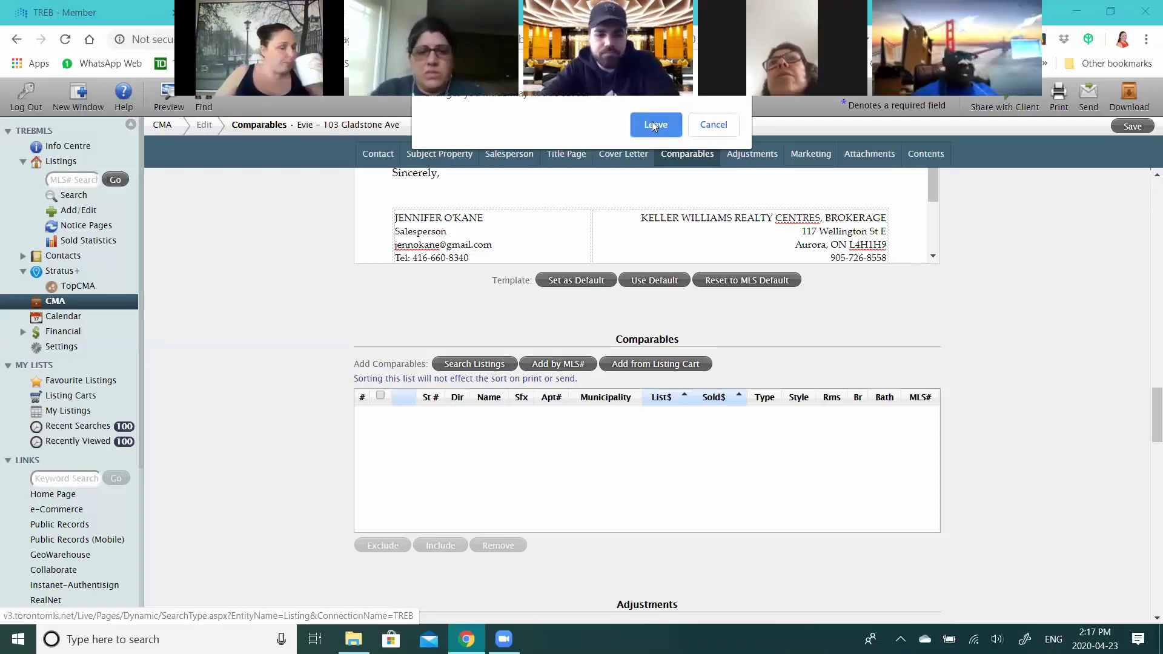
pyautogui.click(714, 124)
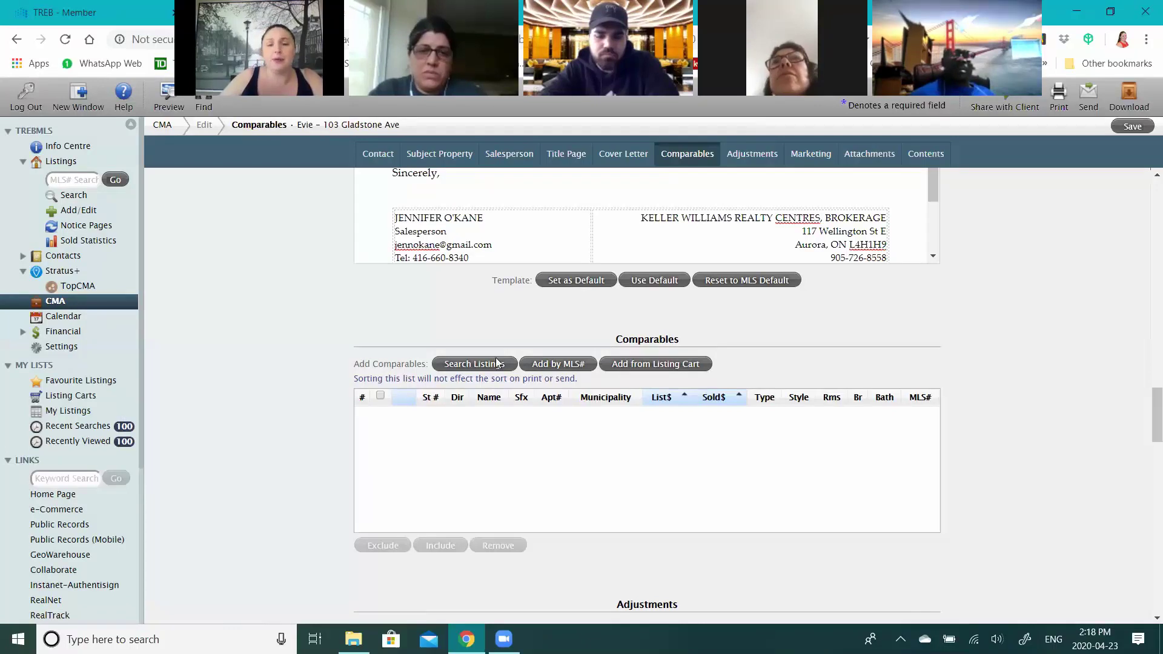
# - Start a comparables search limited to For Sale listings
pyautogui.click(470, 362)
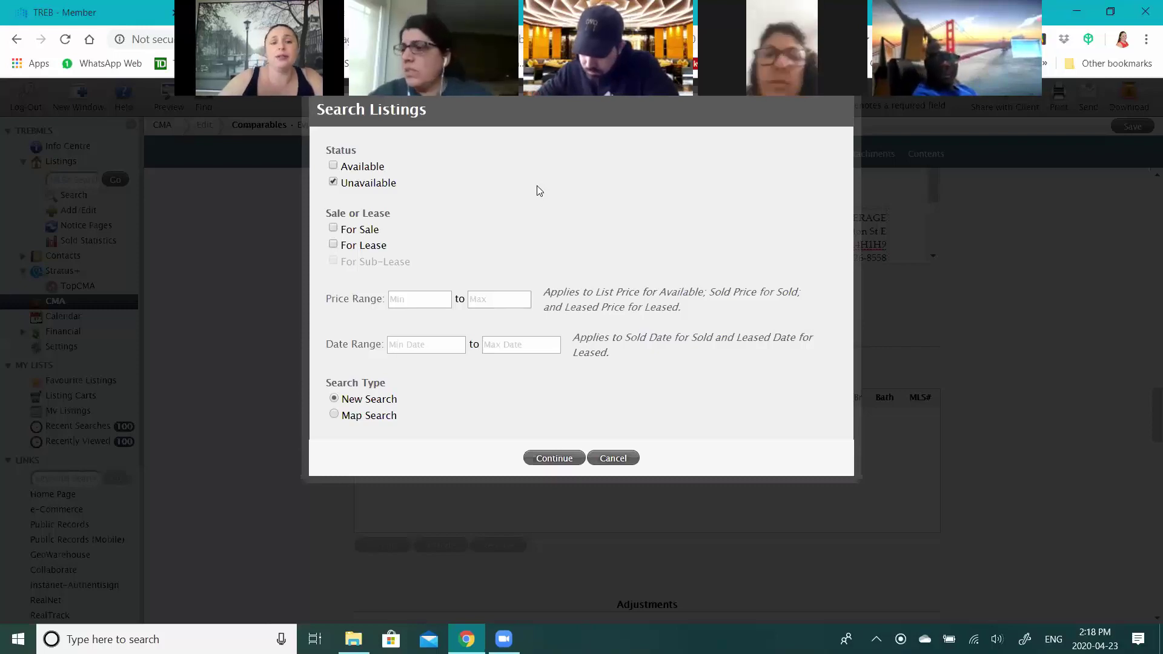
pyautogui.click(332, 228)
pyautogui.click(422, 300)
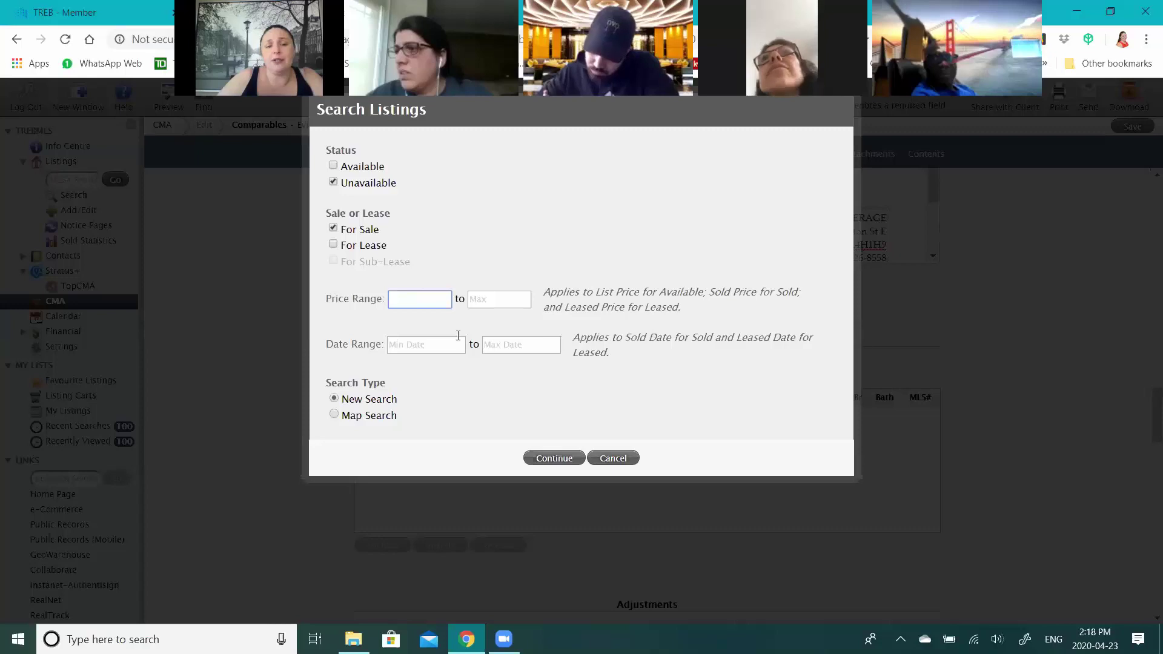
# - Set the sold date range from 02/01/2020 to 04/23/2020 and continue
pyautogui.click(451, 345)
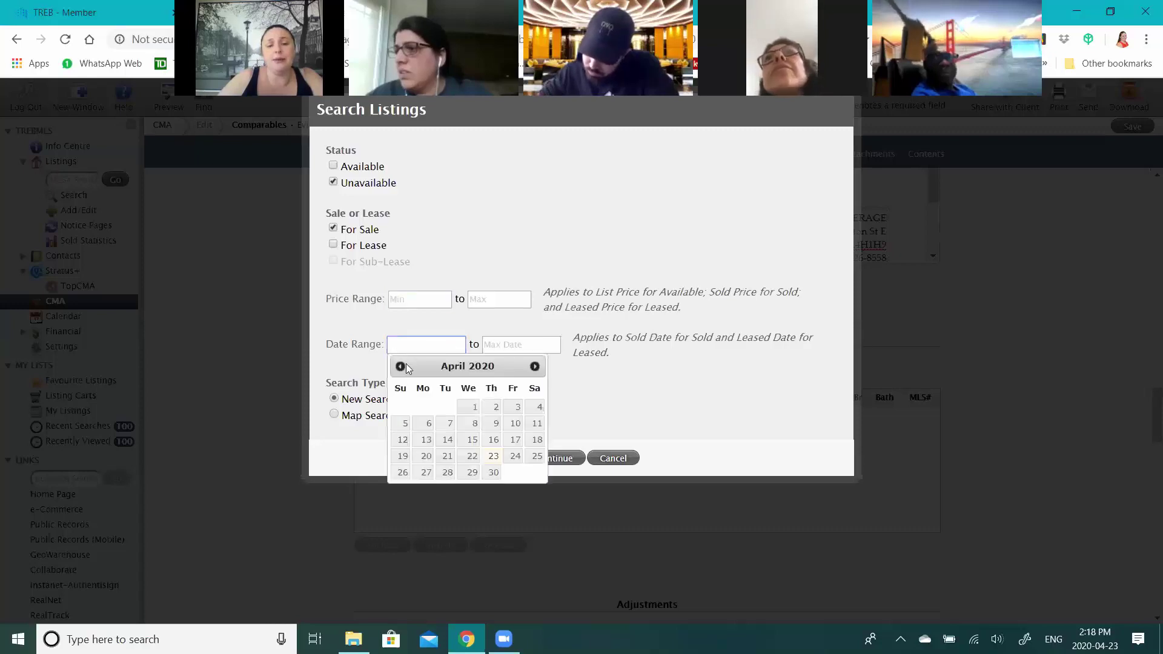
pyautogui.click(401, 367)
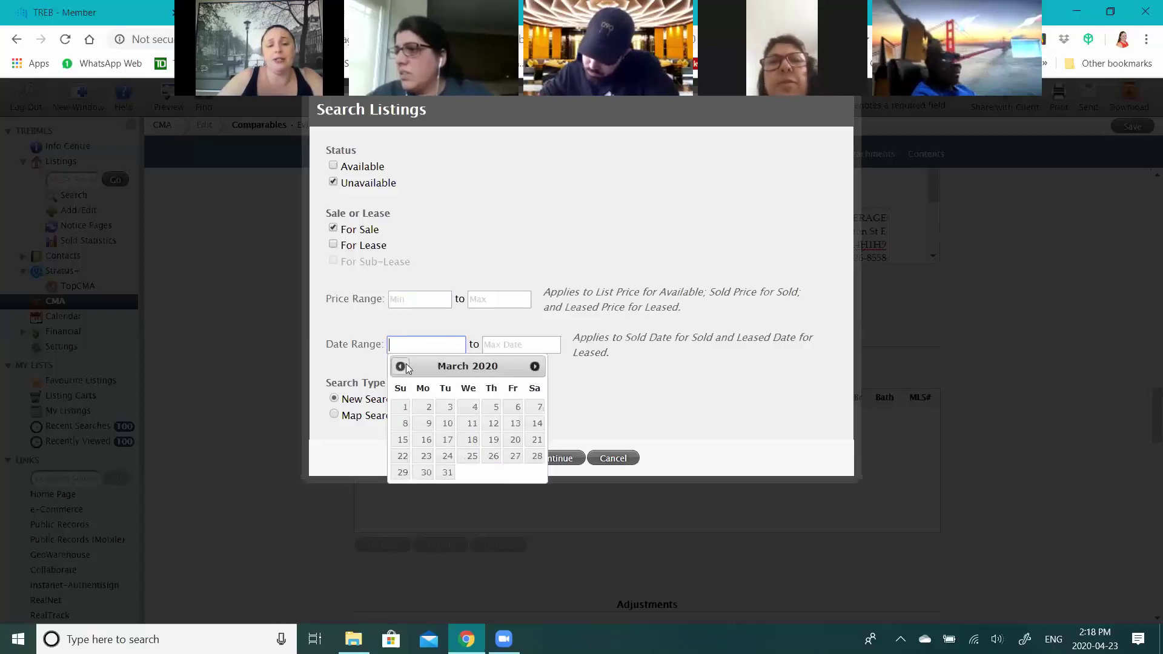
pyautogui.click(405, 366)
pyautogui.click(536, 404)
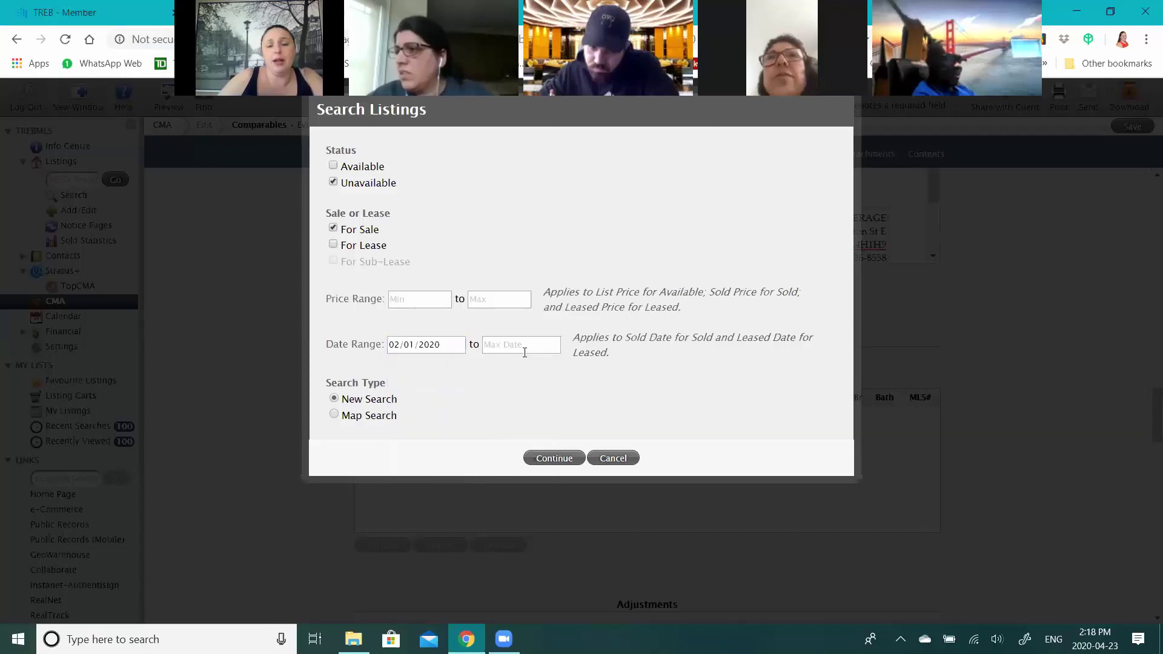
pyautogui.click(521, 345)
pyautogui.click(588, 456)
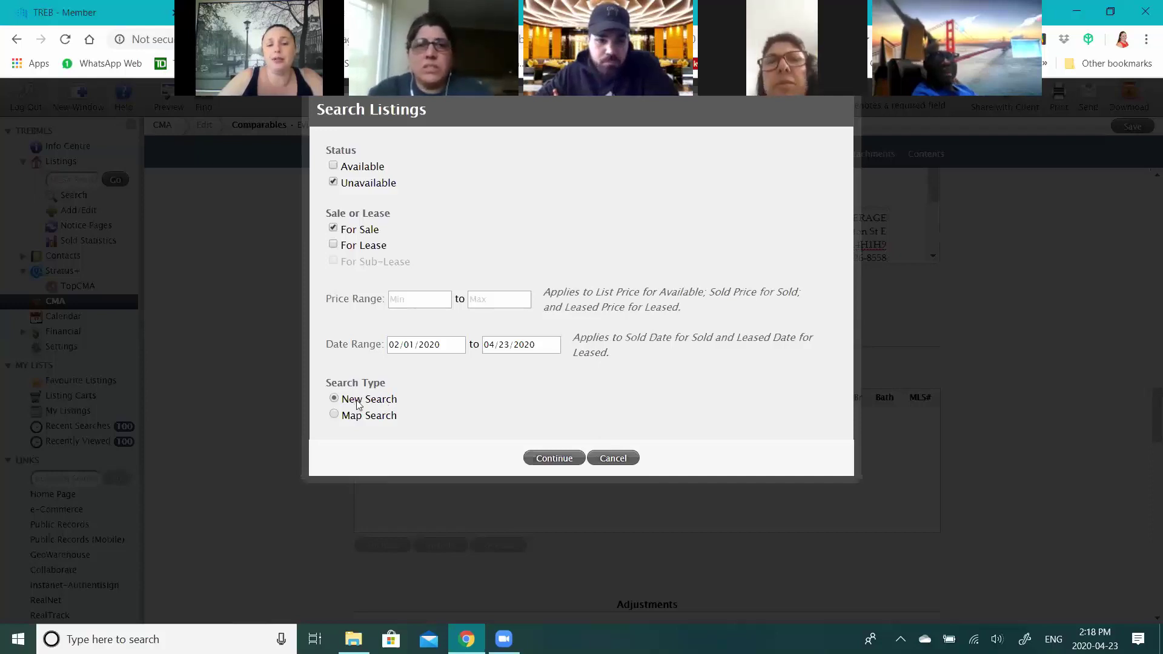
pyautogui.click(546, 459)
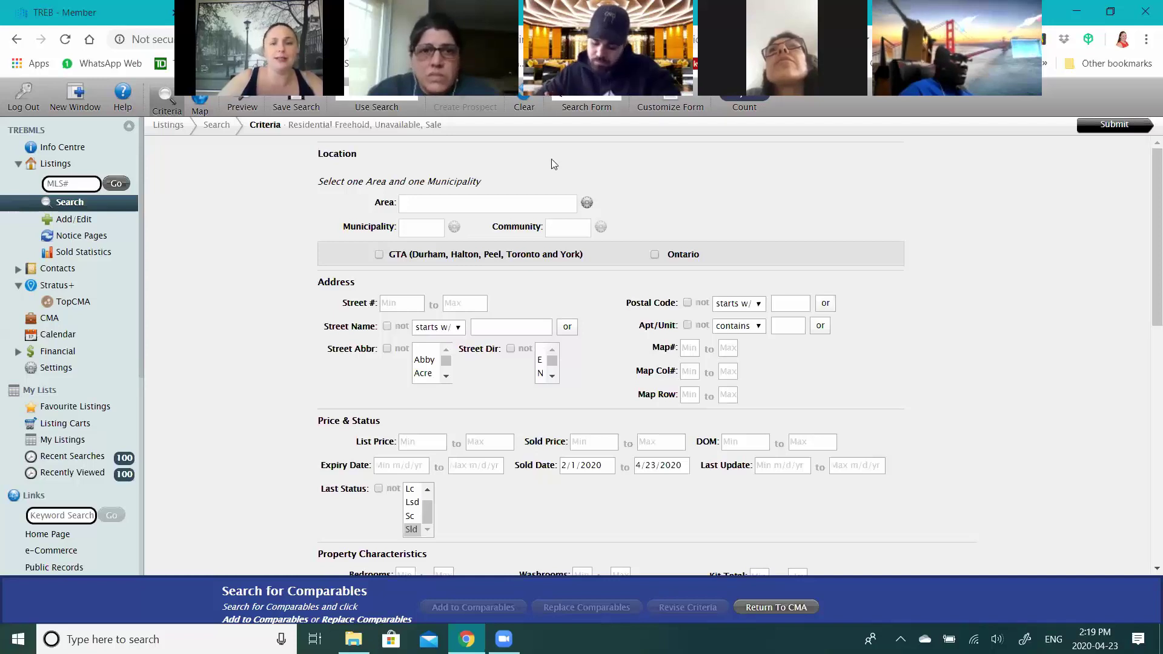
# - Choose York as the search area
pyautogui.click(586, 203)
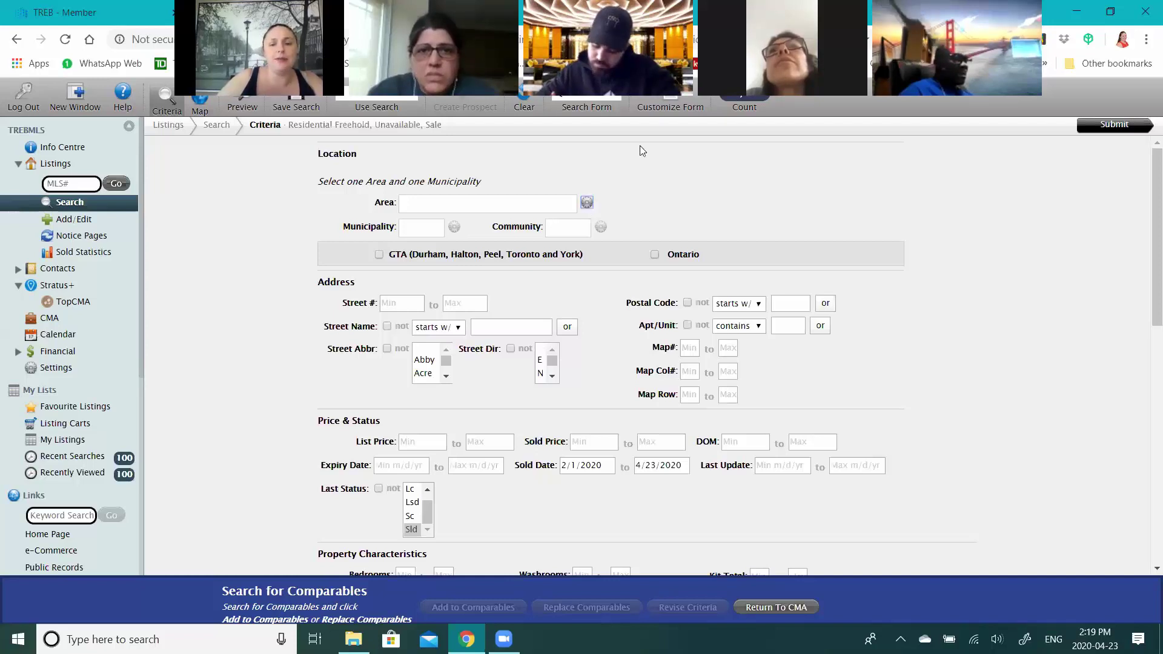
pyautogui.press('Escape')
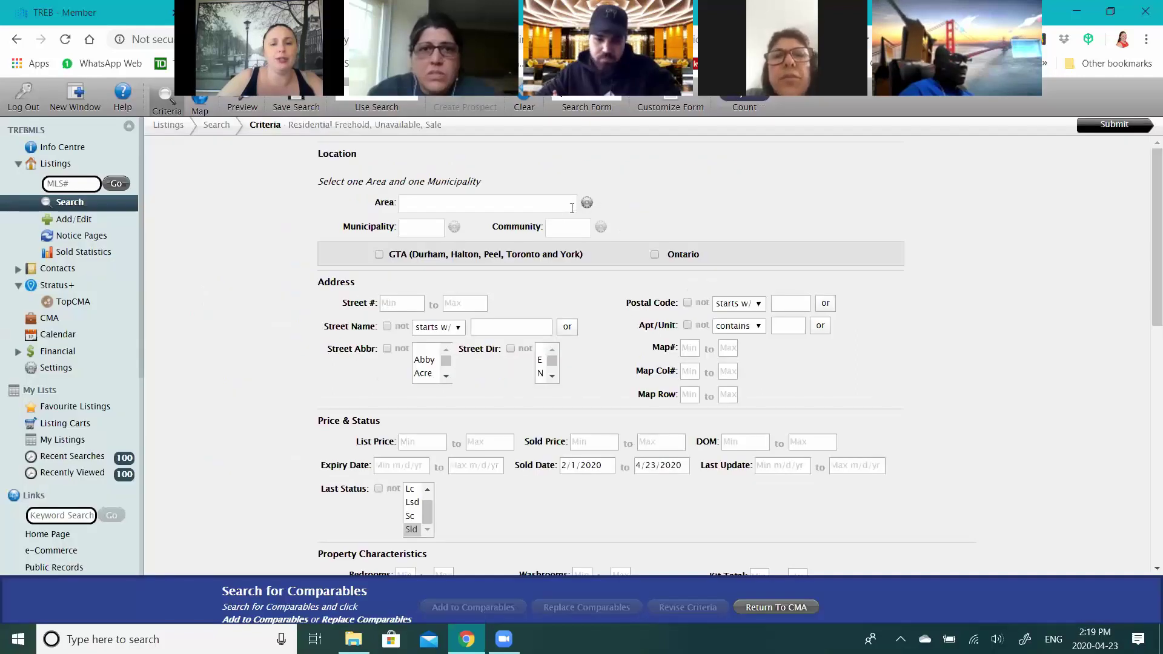
pyautogui.click(586, 204)
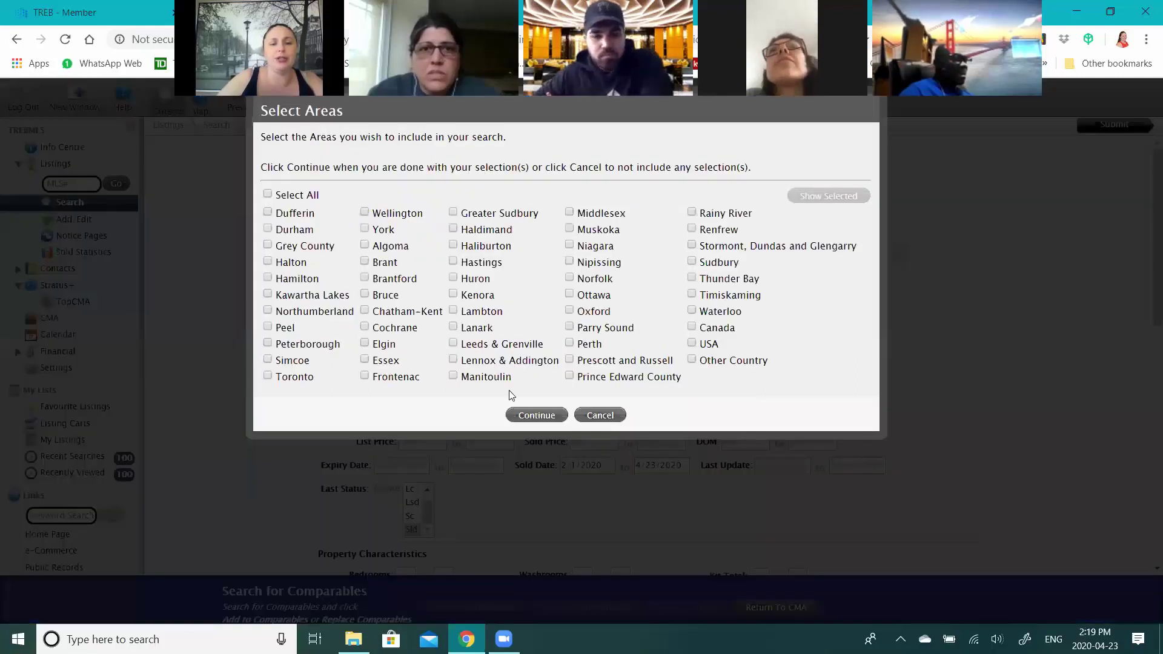
pyautogui.click(537, 416)
# - Review the municipality list and select Sld as the last status
pyautogui.click(475, 233)
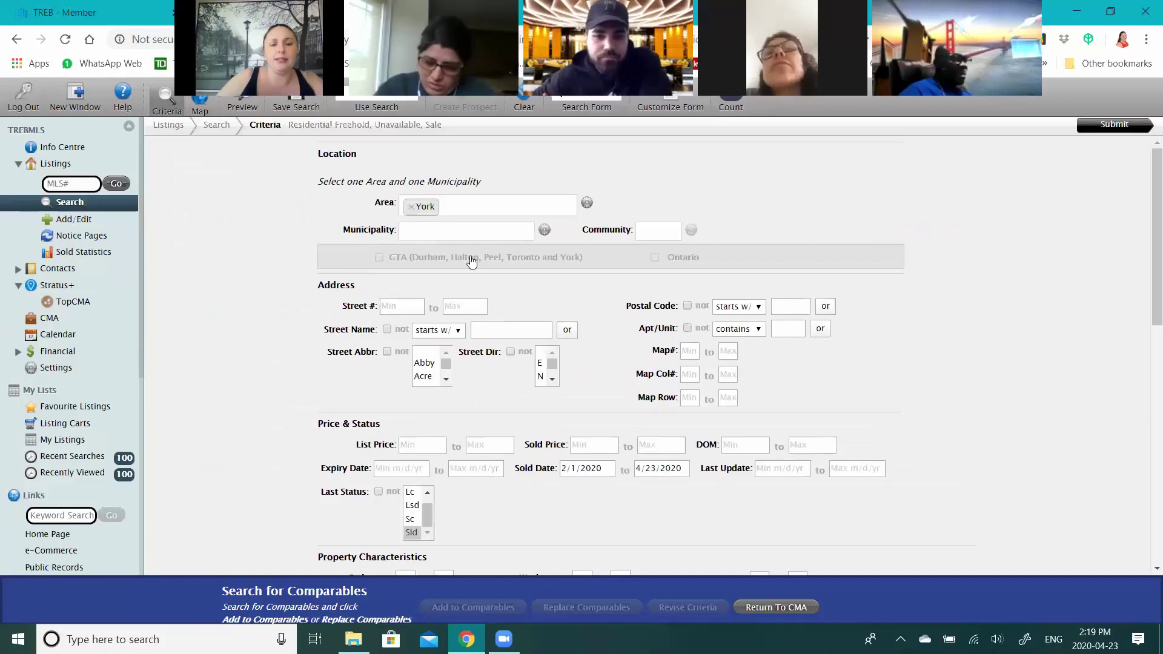
pyautogui.scroll(-2, 462, 340)
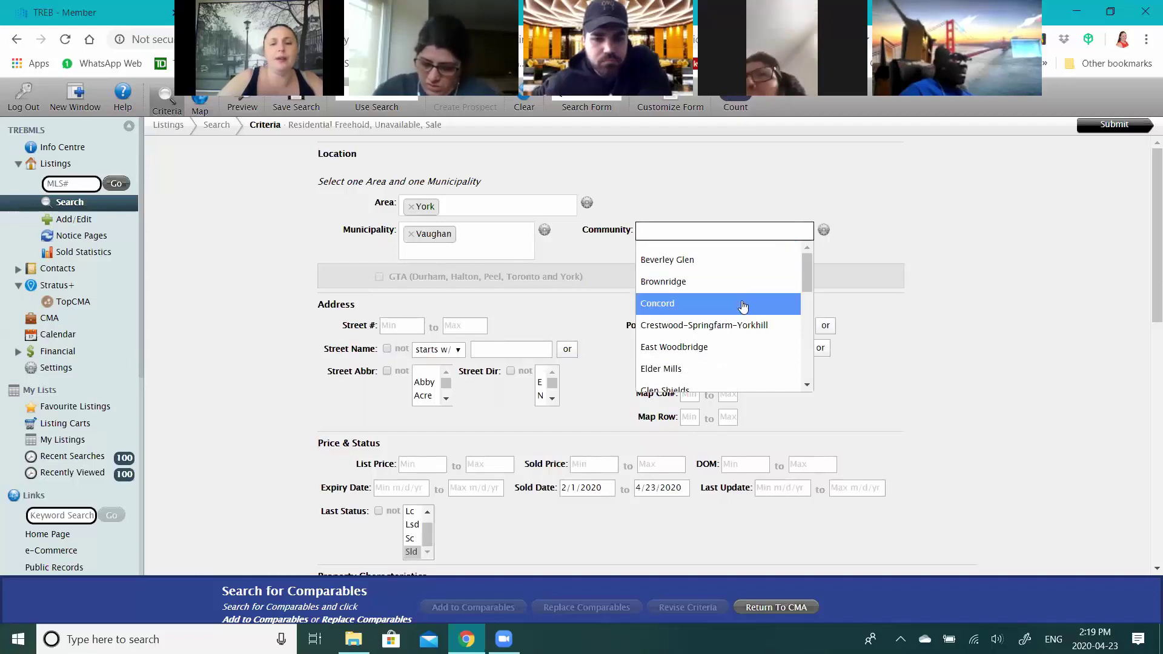
pyautogui.scroll(-3, 727, 306)
pyautogui.scroll(-2, 686, 258)
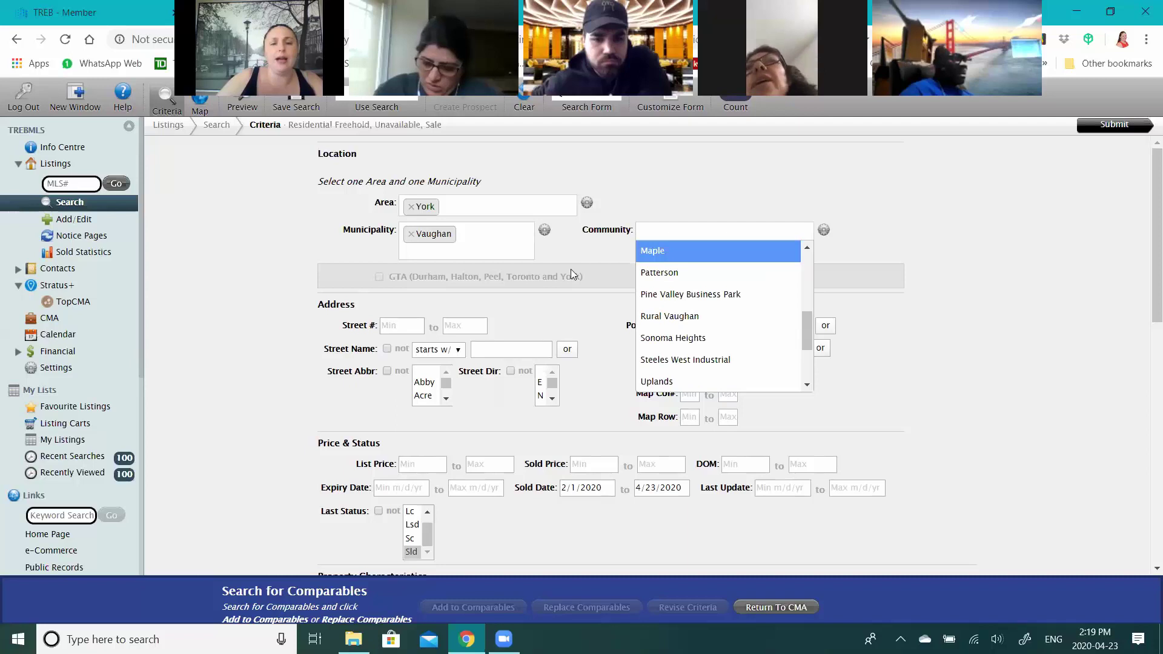
pyautogui.scroll(-2, 571, 269)
pyautogui.scroll(-1, 553, 232)
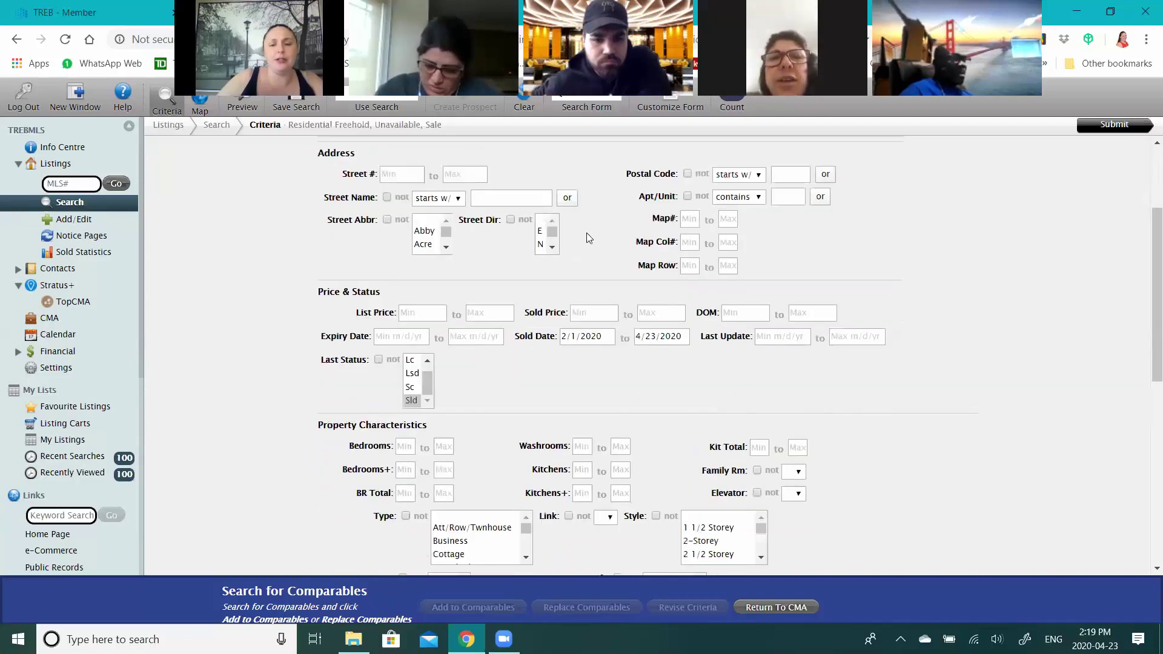
pyautogui.scroll(3, 587, 236)
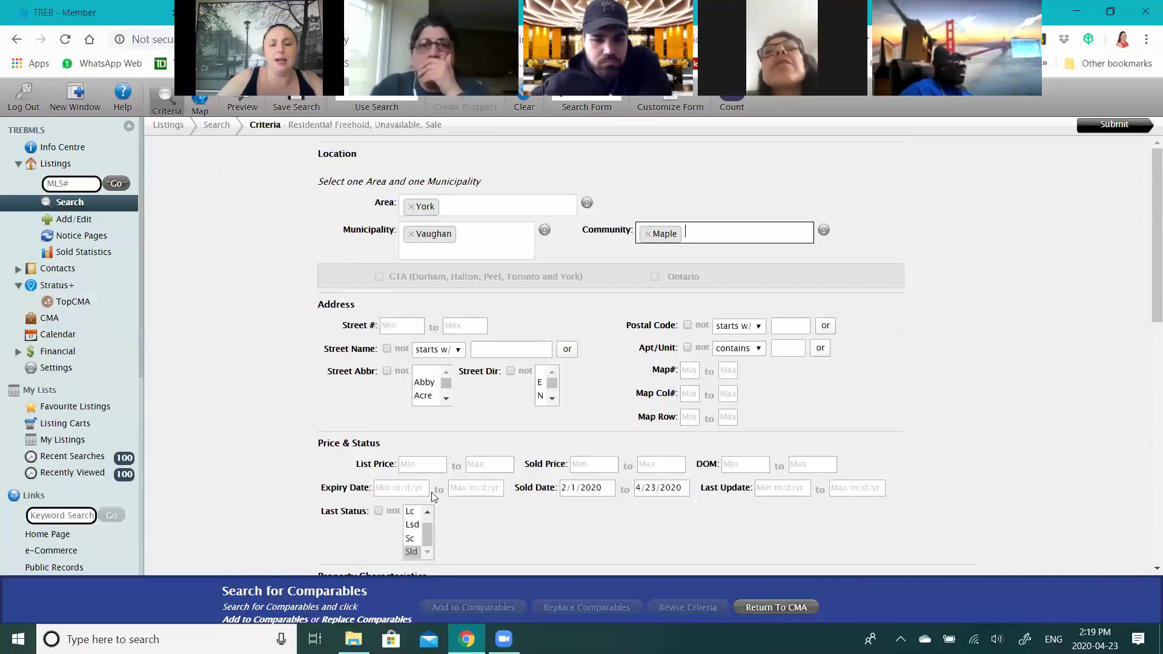
pyautogui.scroll(-1, 408, 483)
pyautogui.click(419, 478)
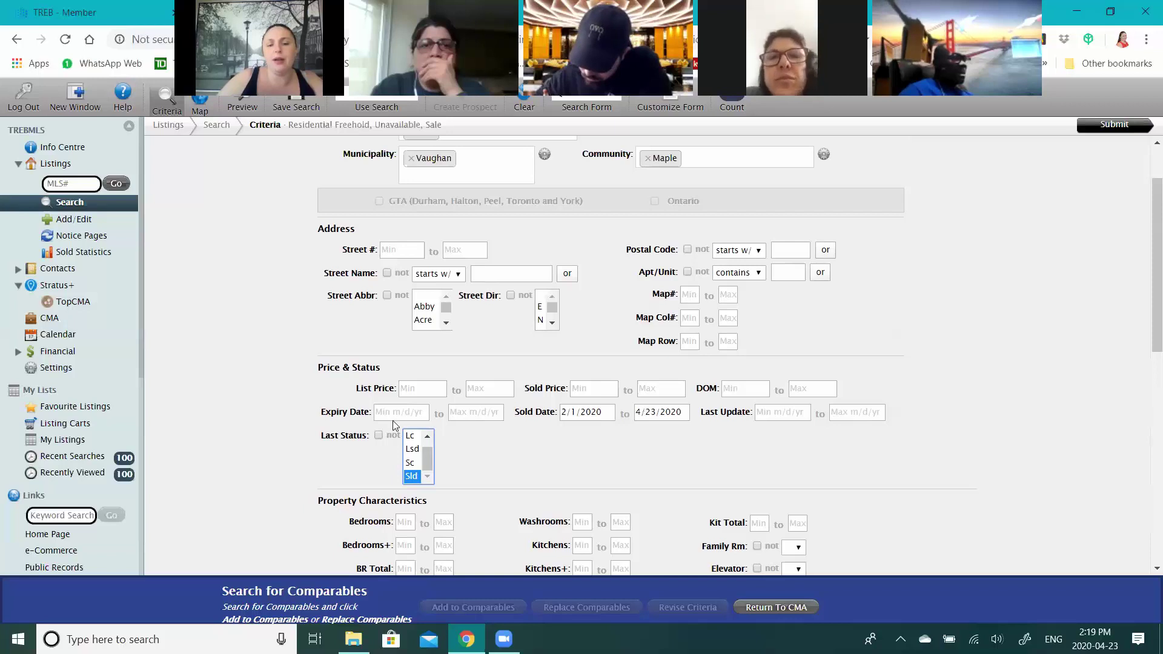
pyautogui.scroll(1, 506, 387)
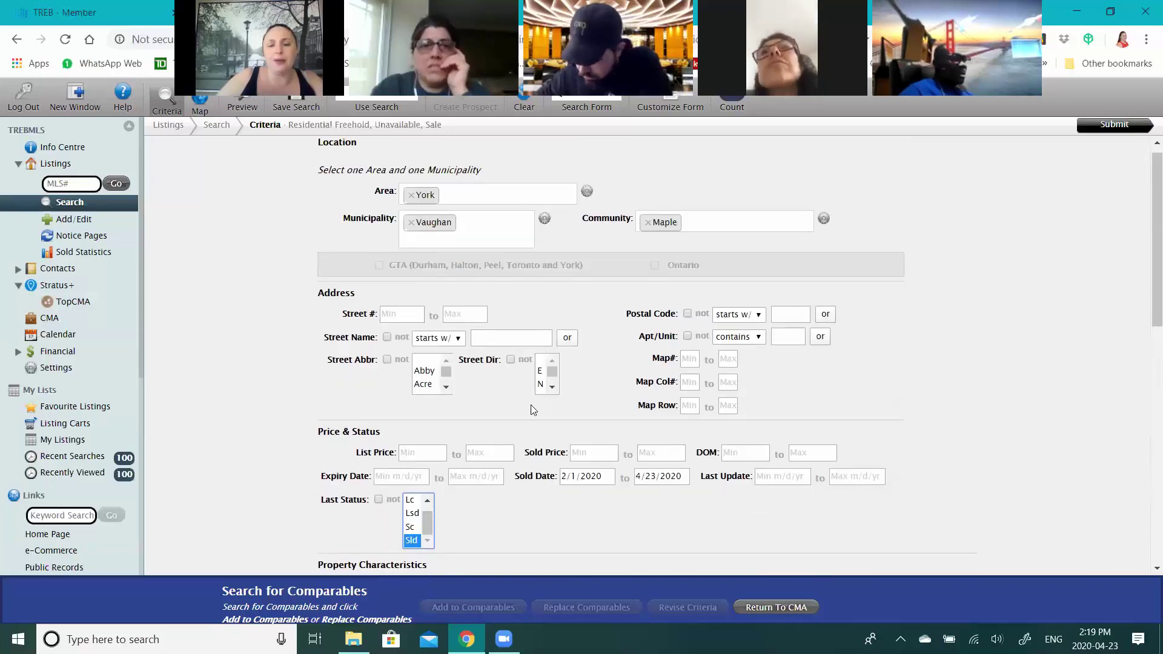
pyautogui.scroll(-1, 532, 410)
# - Set bedrooms 4 to 4, type Detached, style 2-Storey, and check the match count
pyautogui.scroll(-2, 501, 346)
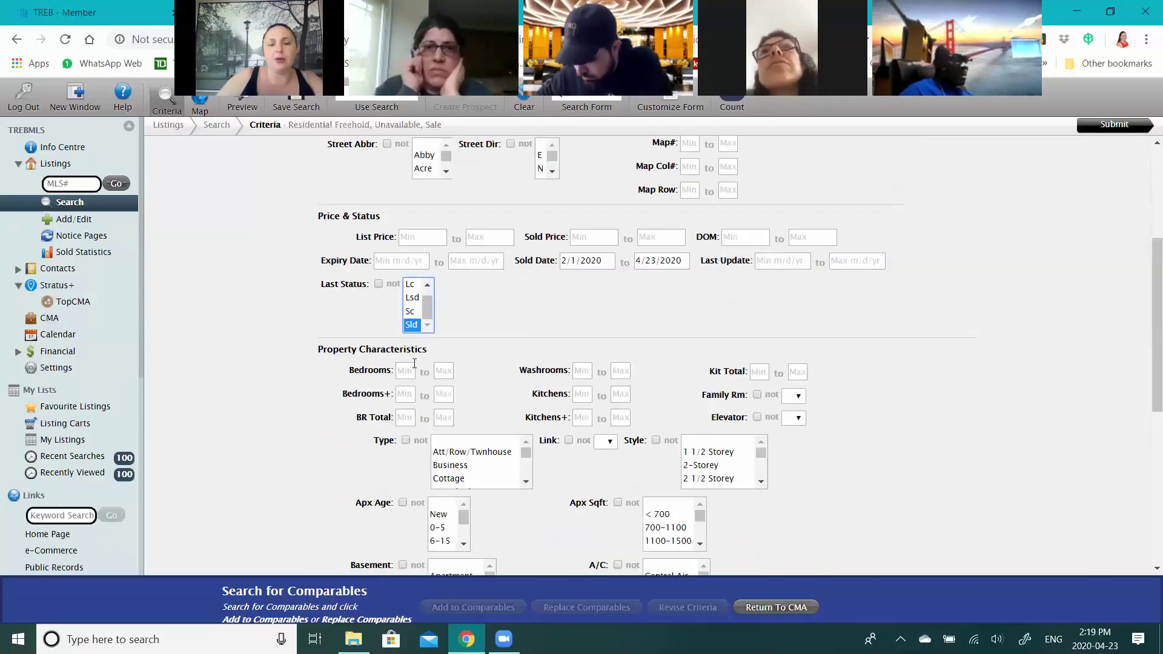
pyautogui.click(412, 368)
pyautogui.write('4')
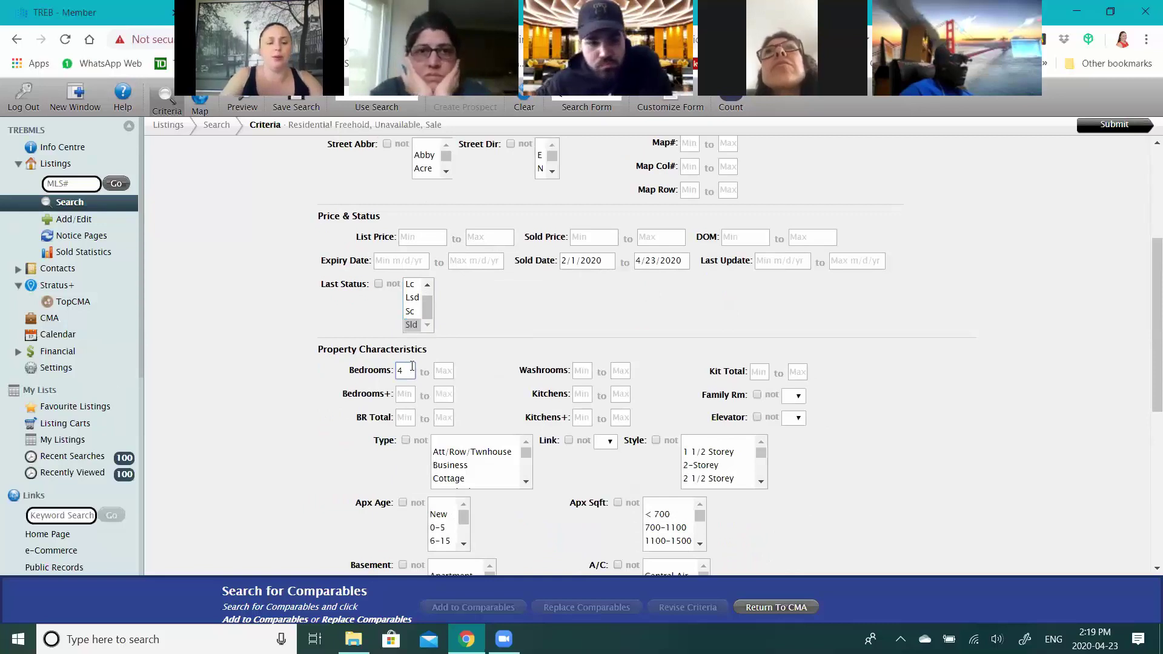
pyautogui.press('Tab')
pyautogui.write('4')
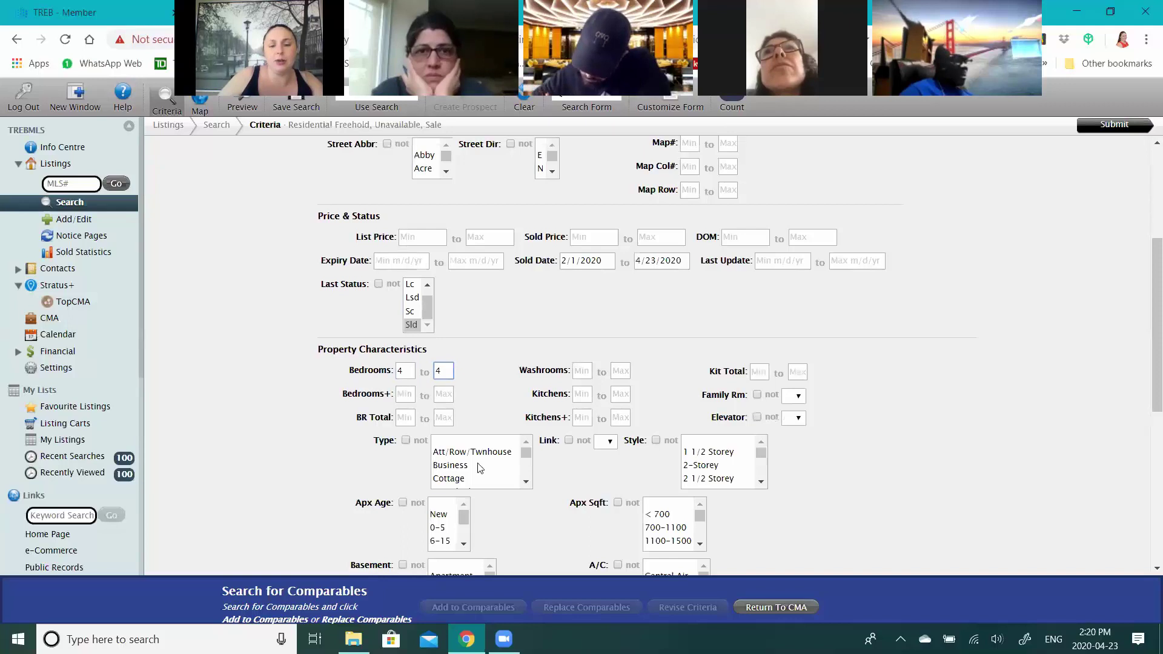
pyautogui.click(526, 482)
pyautogui.click(724, 465)
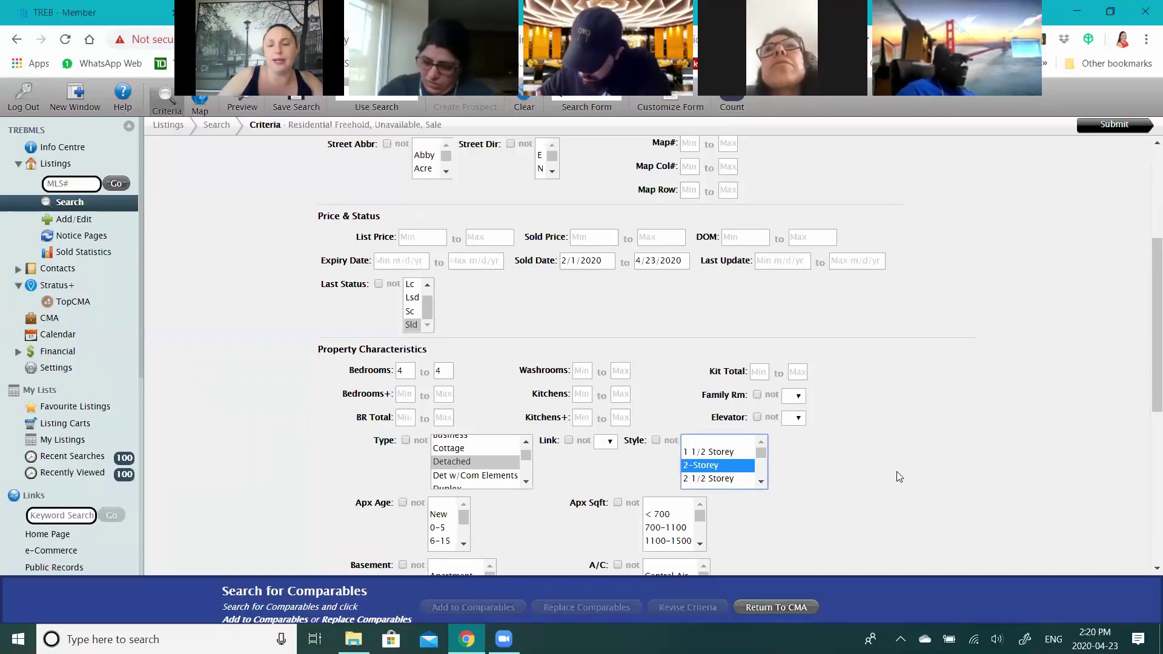
pyautogui.scroll(2, 902, 326)
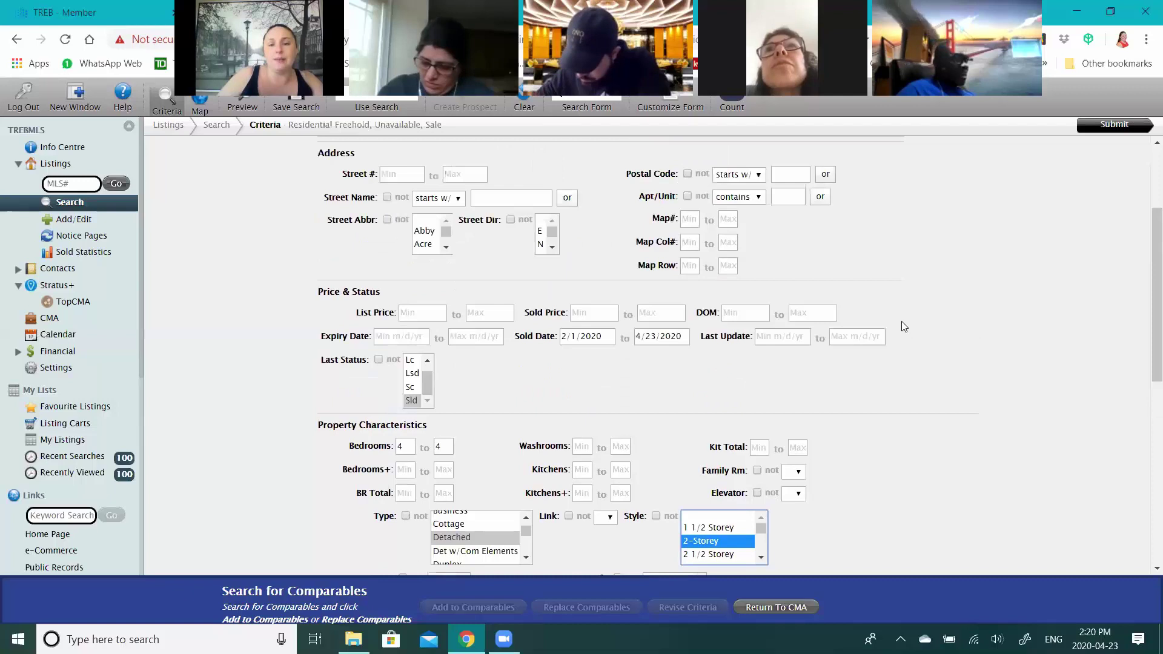
pyautogui.scroll(1, 902, 326)
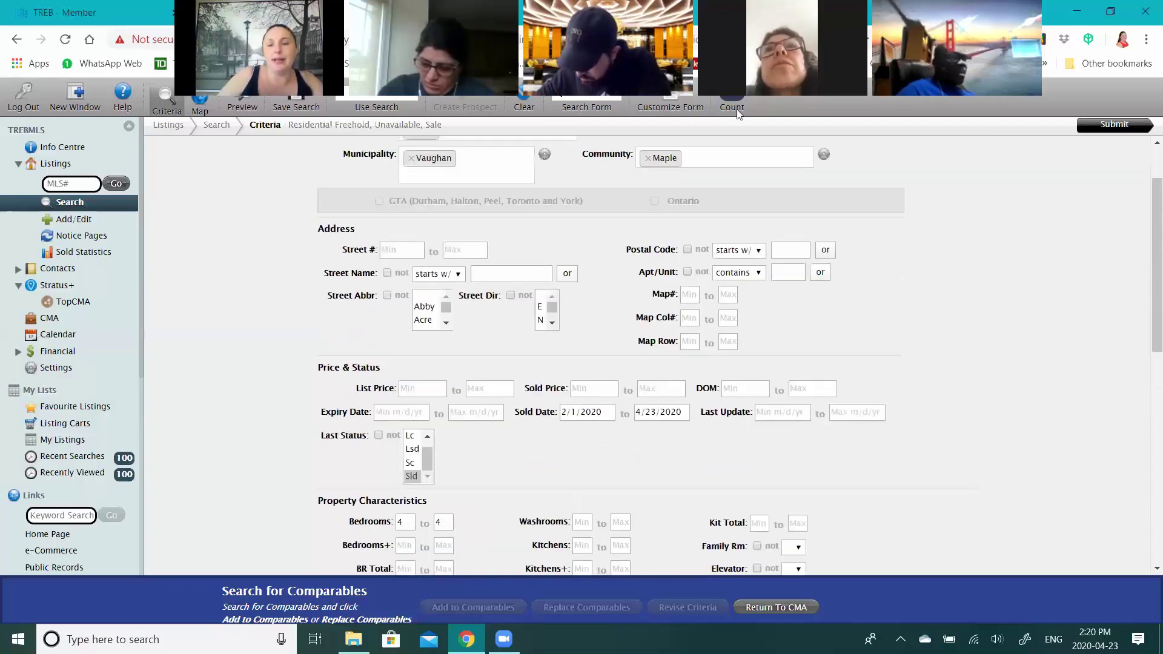
pyautogui.click(738, 98)
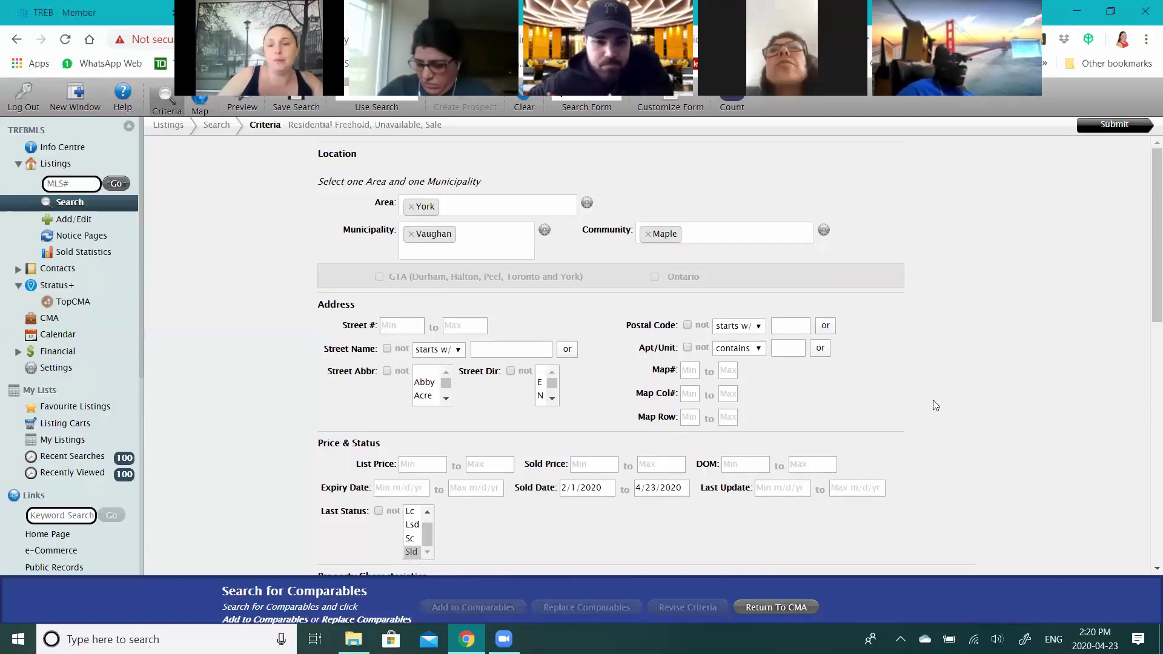
# - Try kitchen counts of 1 and 2, then leave the kitchens criterion blank
pyautogui.scroll(-1, 936, 406)
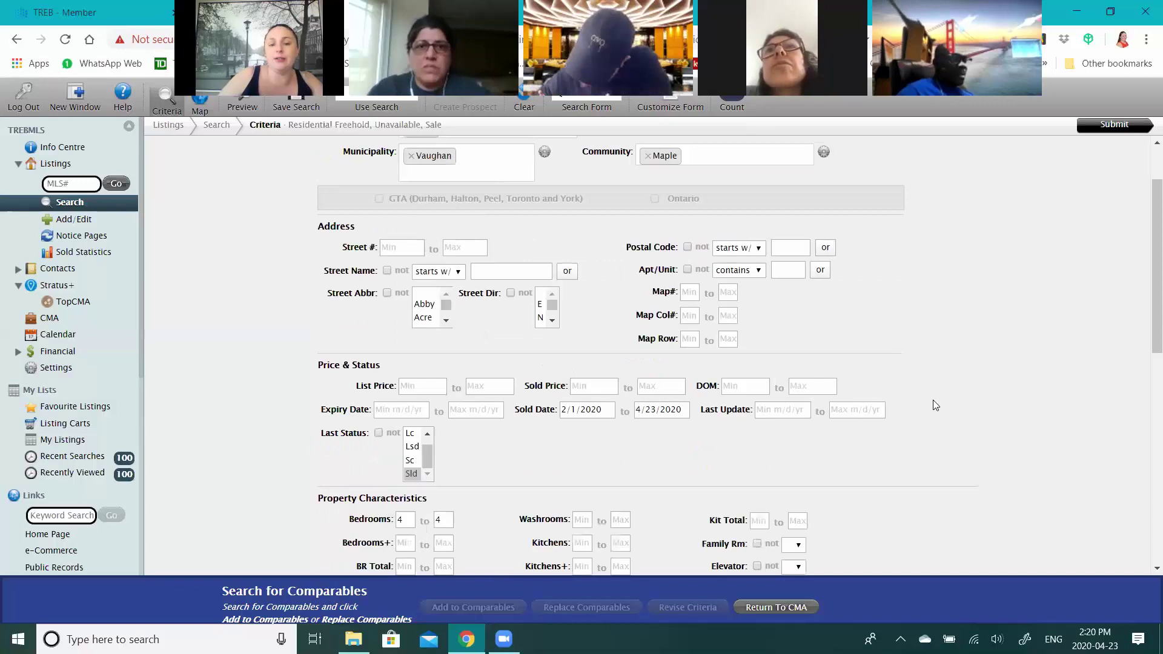
pyautogui.scroll(-1, 936, 406)
pyautogui.scroll(-2, 936, 405)
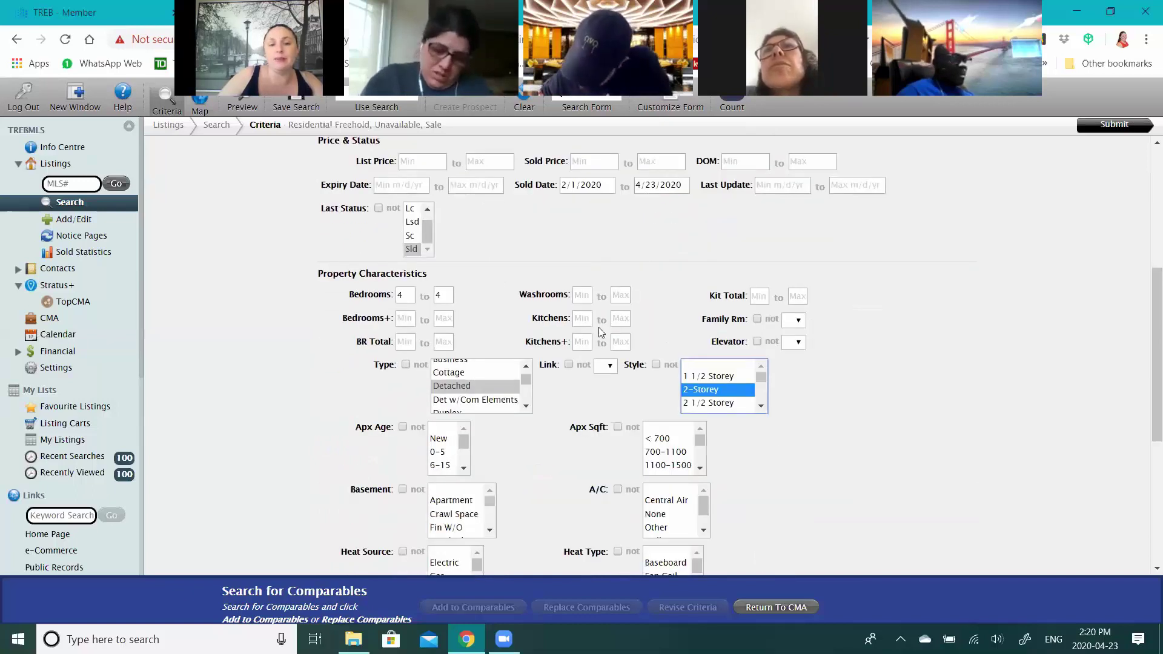
pyautogui.click(583, 318)
pyautogui.write('1')
pyautogui.press('Tab')
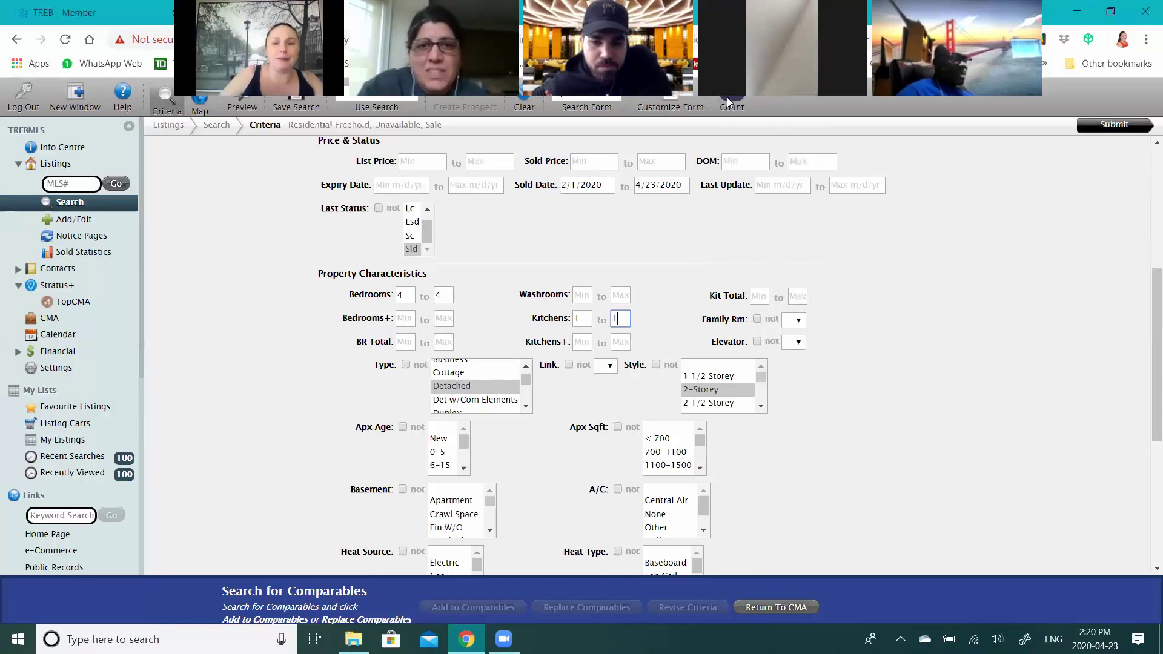
pyautogui.moveTo(582, 319); pyautogui.dragTo(537, 315)
pyautogui.press('BackSpace')
pyautogui.write('2')
pyautogui.moveTo(621, 319); pyautogui.dragTo(599, 312)
pyautogui.press('BackSpace')
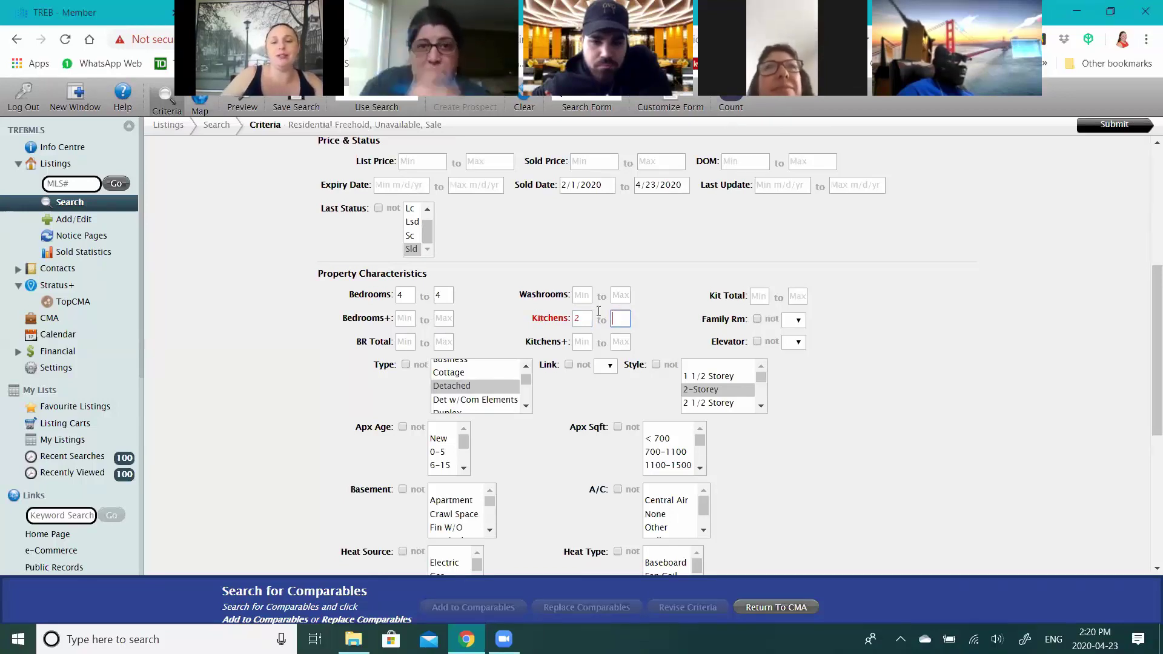
pyautogui.click(738, 115)
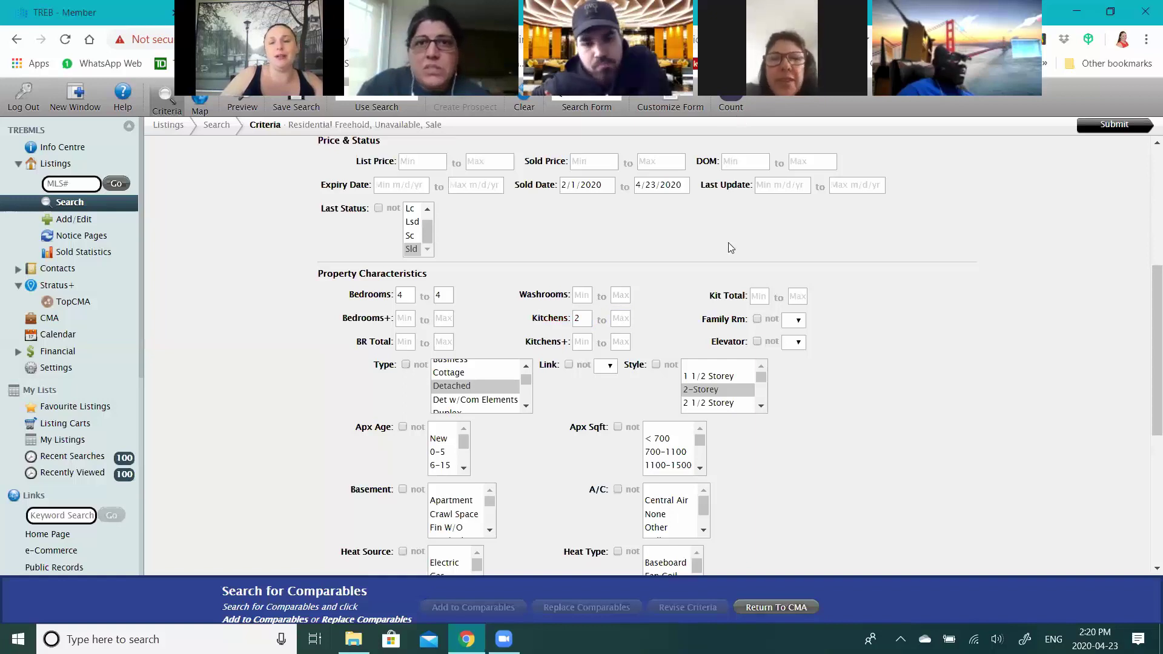
pyautogui.click(561, 320)
pyautogui.press('BackSpace')
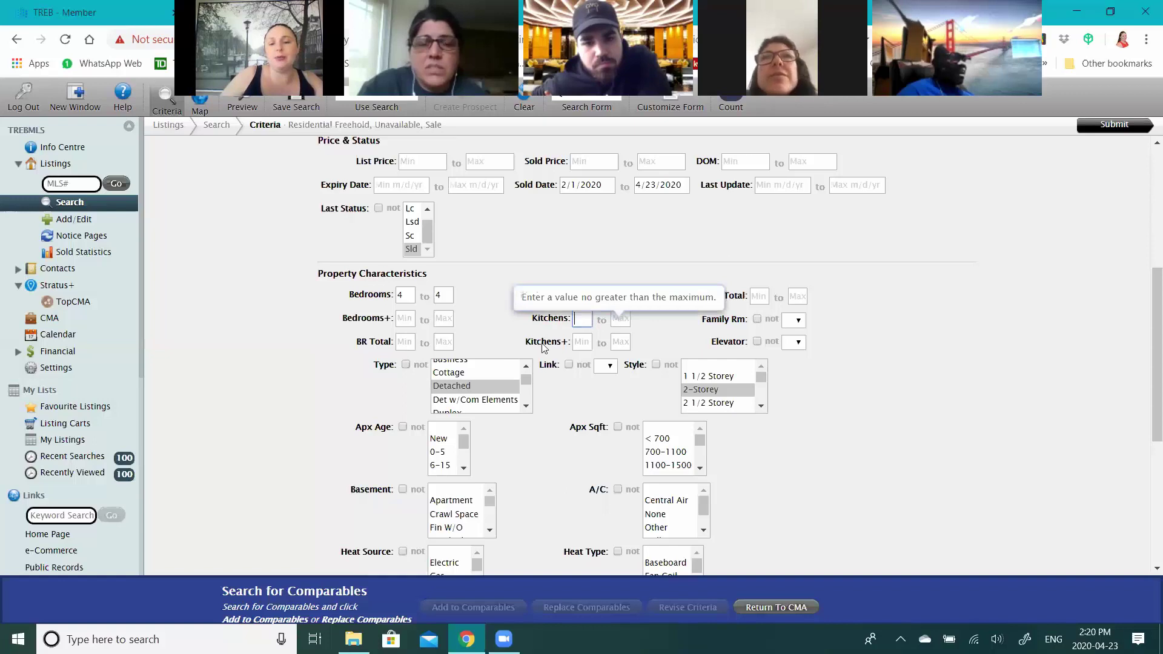
pyautogui.click(566, 347)
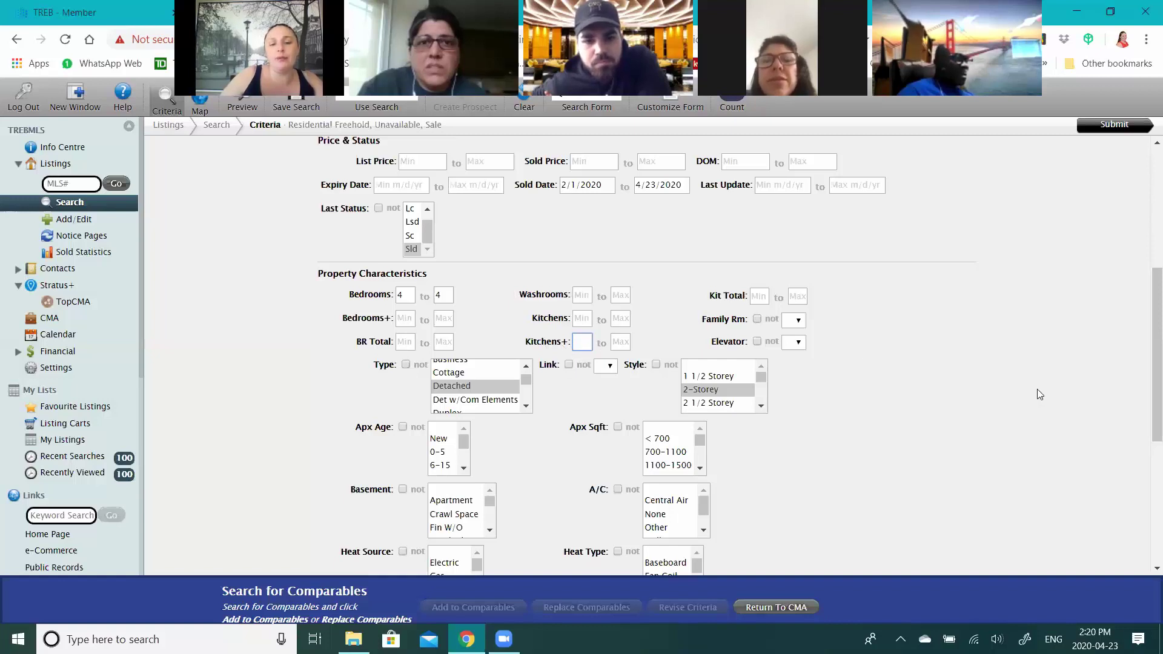
# - Leave washrooms blank, choose a Finished basement, and require Central Air
pyautogui.click(585, 297)
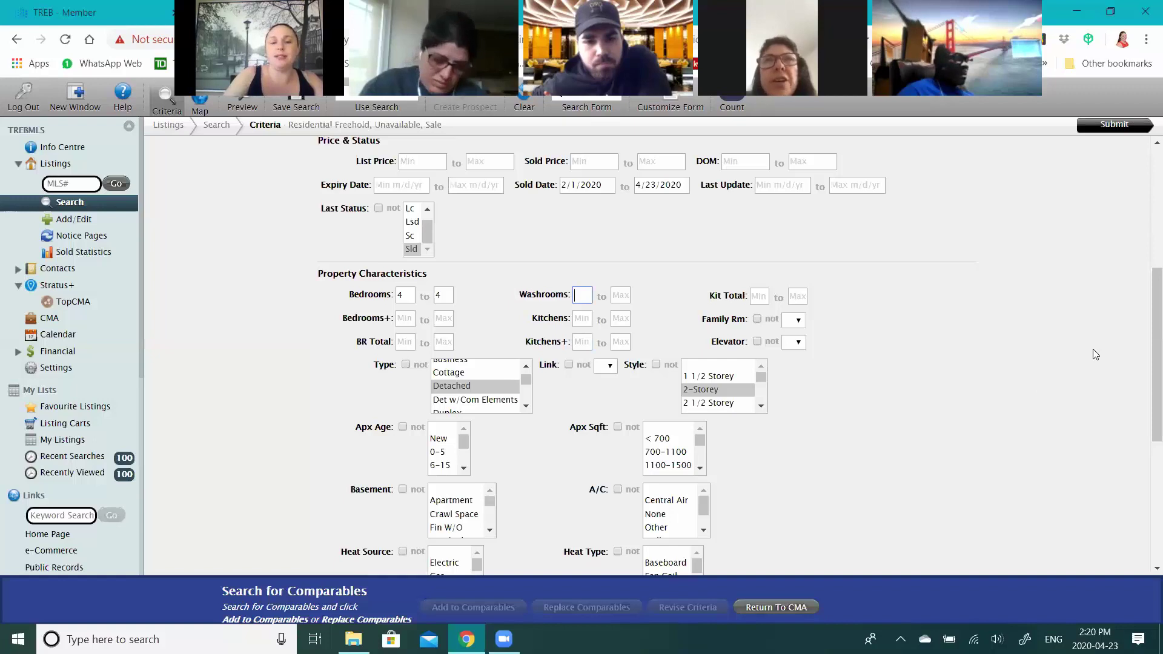
pyautogui.write('3')
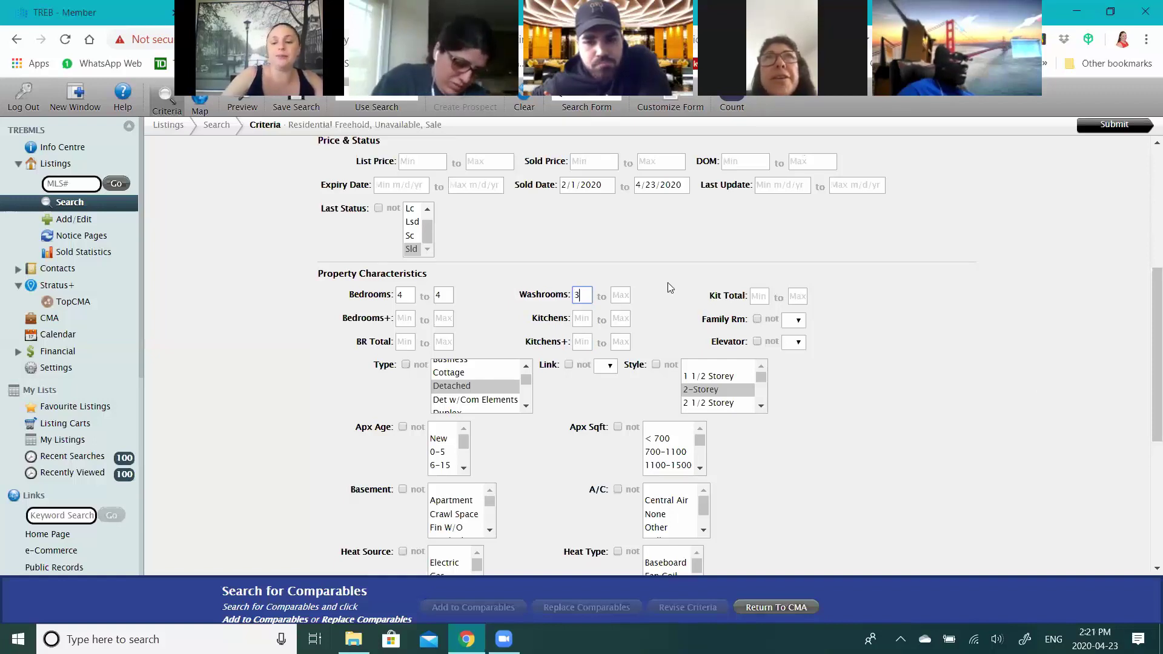
pyautogui.press('BackSpace')
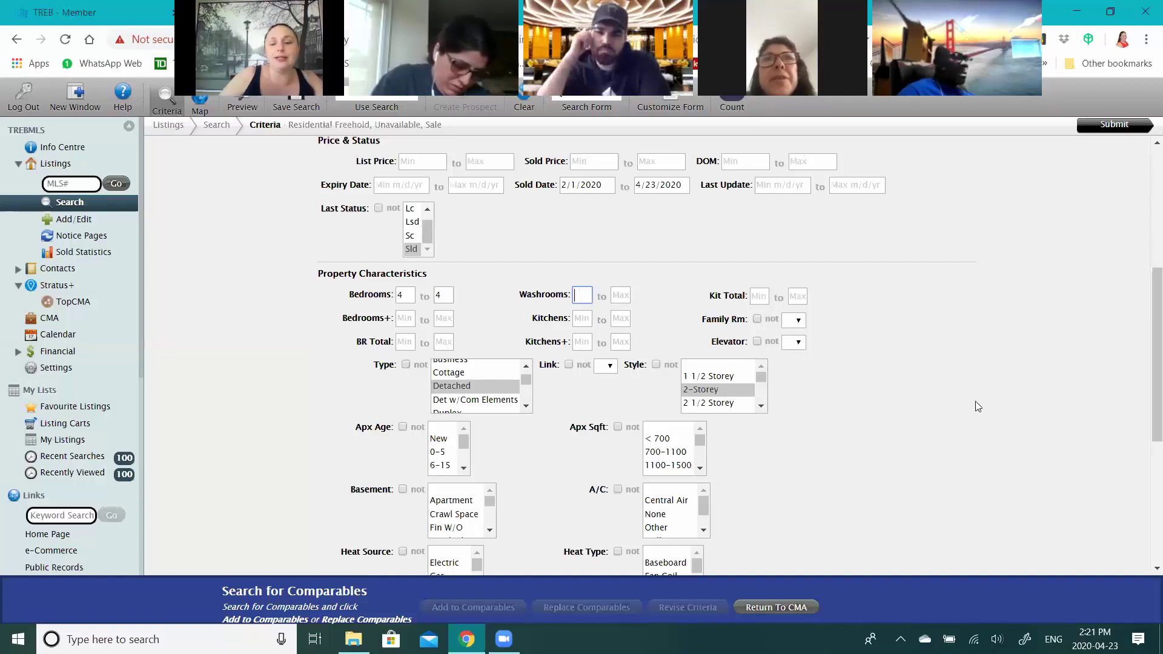
pyautogui.scroll(-1, 976, 401)
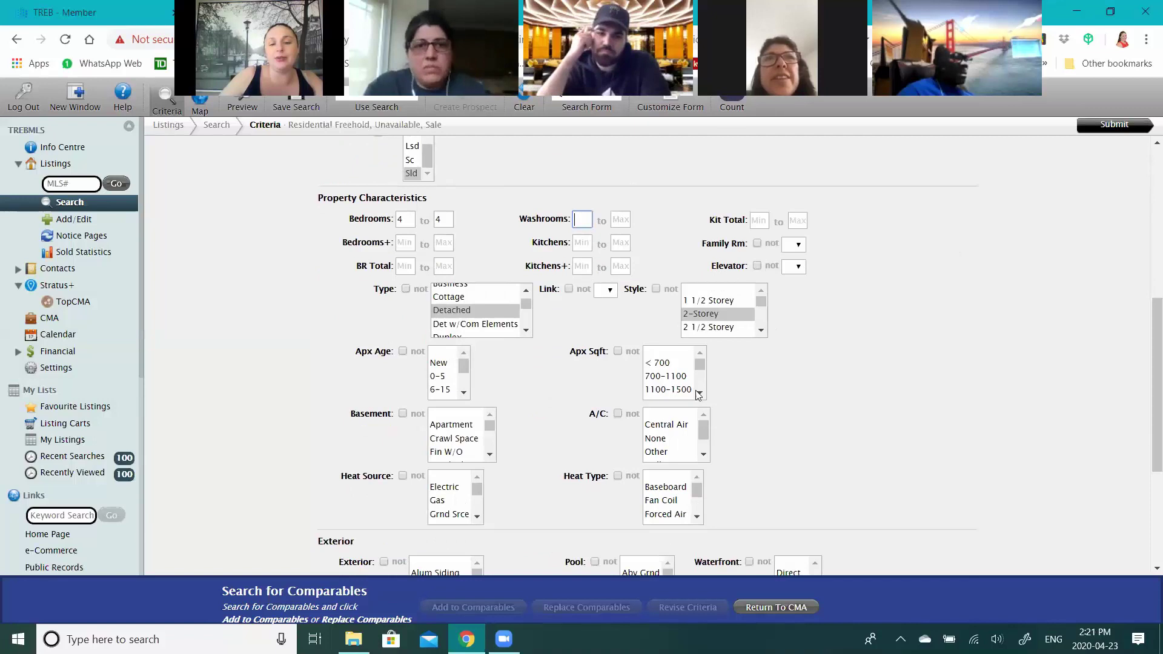
pyautogui.scroll(-1, 531, 402)
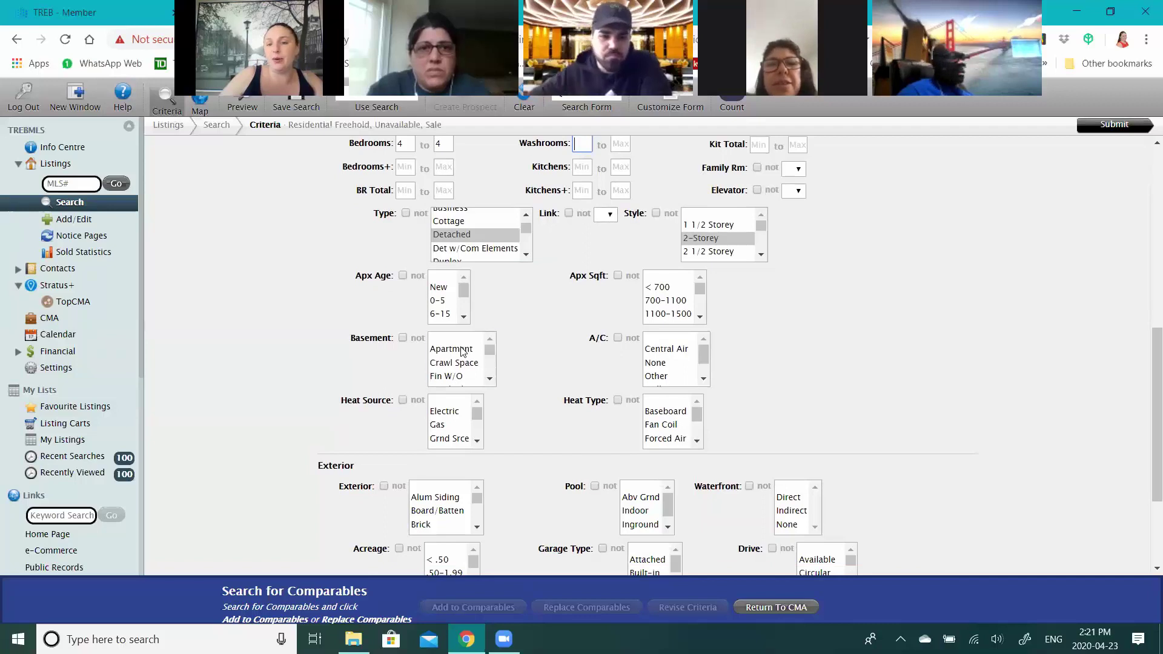
pyautogui.scroll(-1, 462, 352)
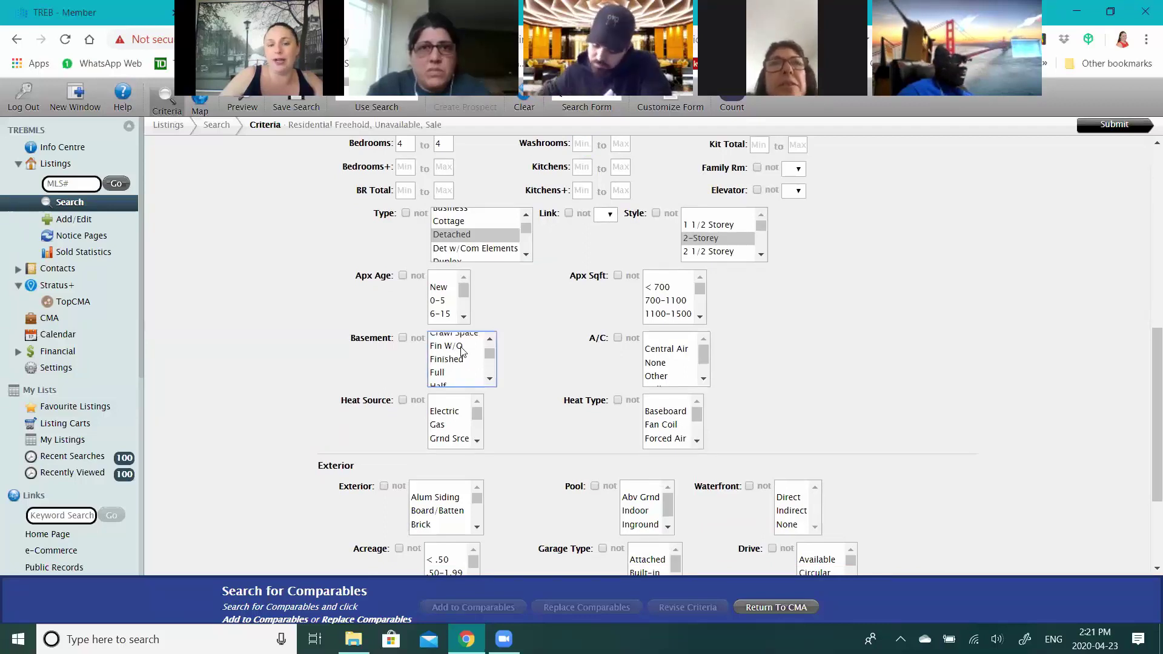
pyautogui.click(461, 348)
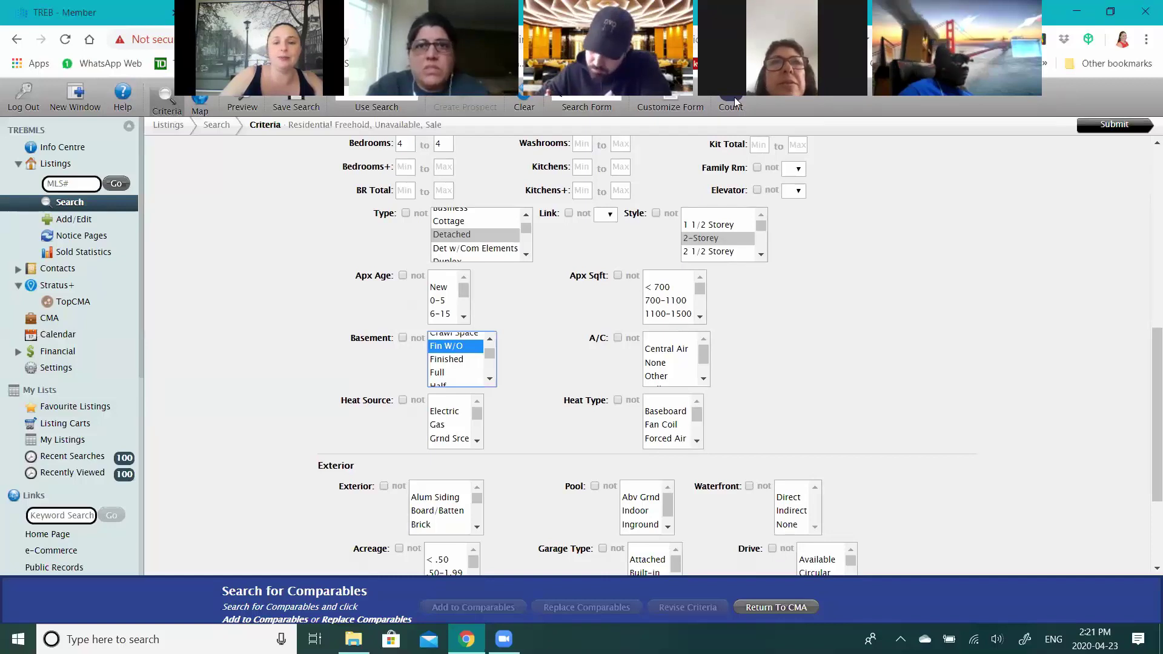
pyautogui.scroll(1, 473, 347)
pyautogui.click(454, 350)
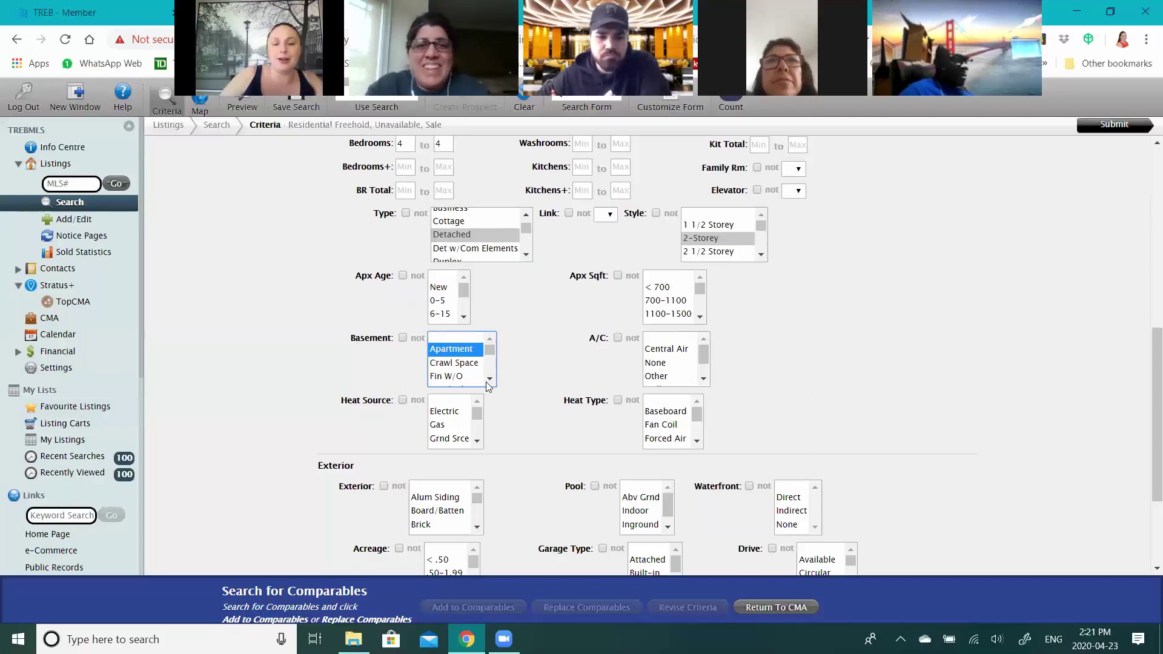
pyautogui.scroll(-1, 459, 376)
pyautogui.click(460, 361)
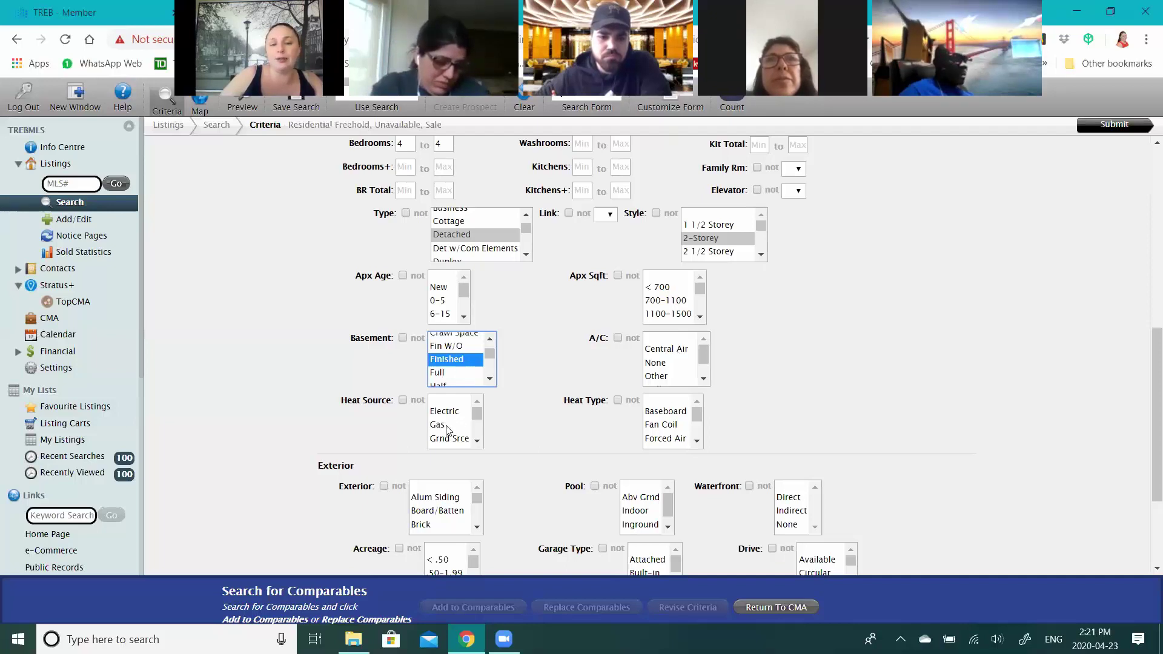
pyautogui.click(666, 349)
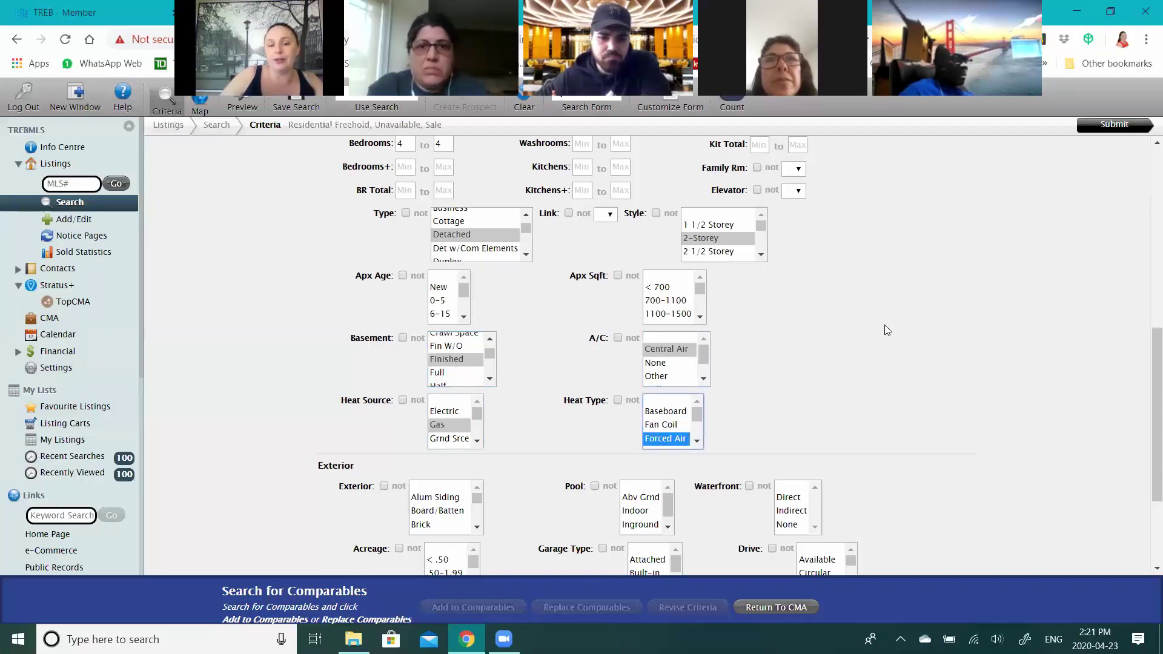
# - Require an Attached garage, at least 2 garage parking spaces, and no pool
pyautogui.scroll(-3, 817, 365)
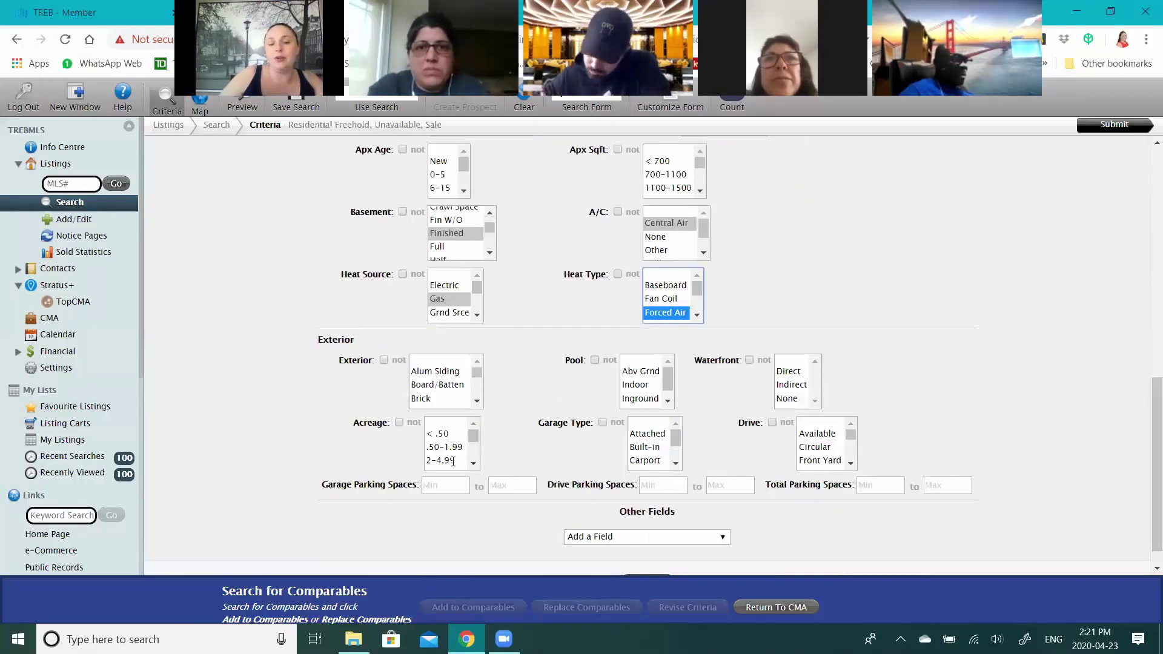
pyautogui.click(648, 410)
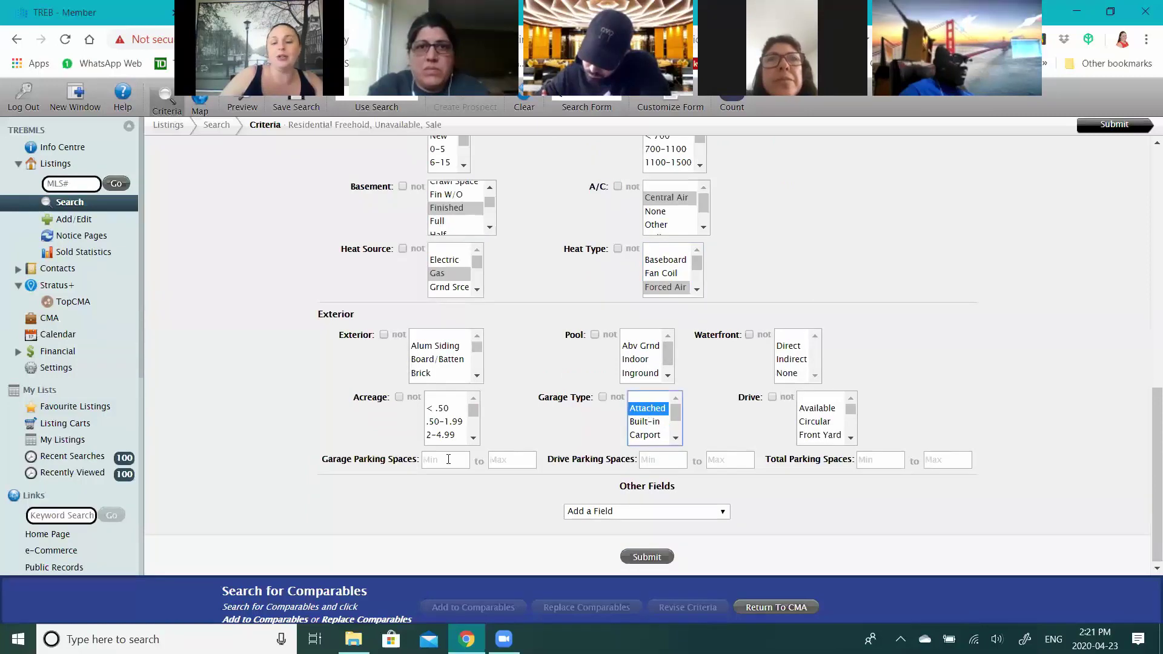
pyautogui.click(448, 460)
pyautogui.write('2')
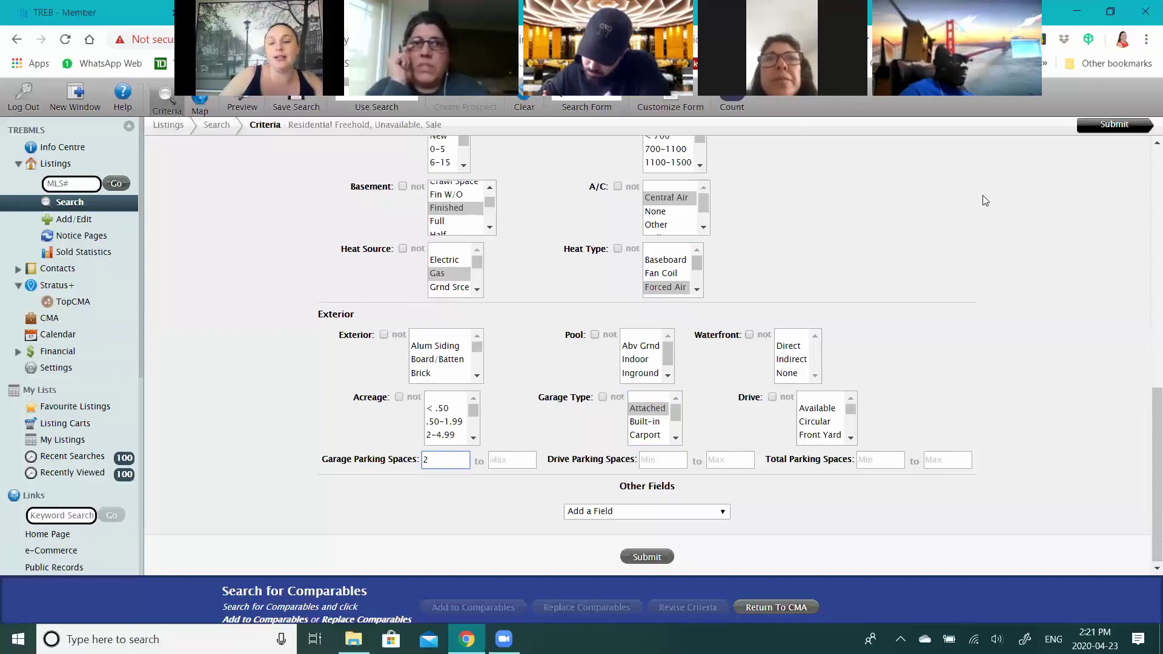
pyautogui.click(668, 376)
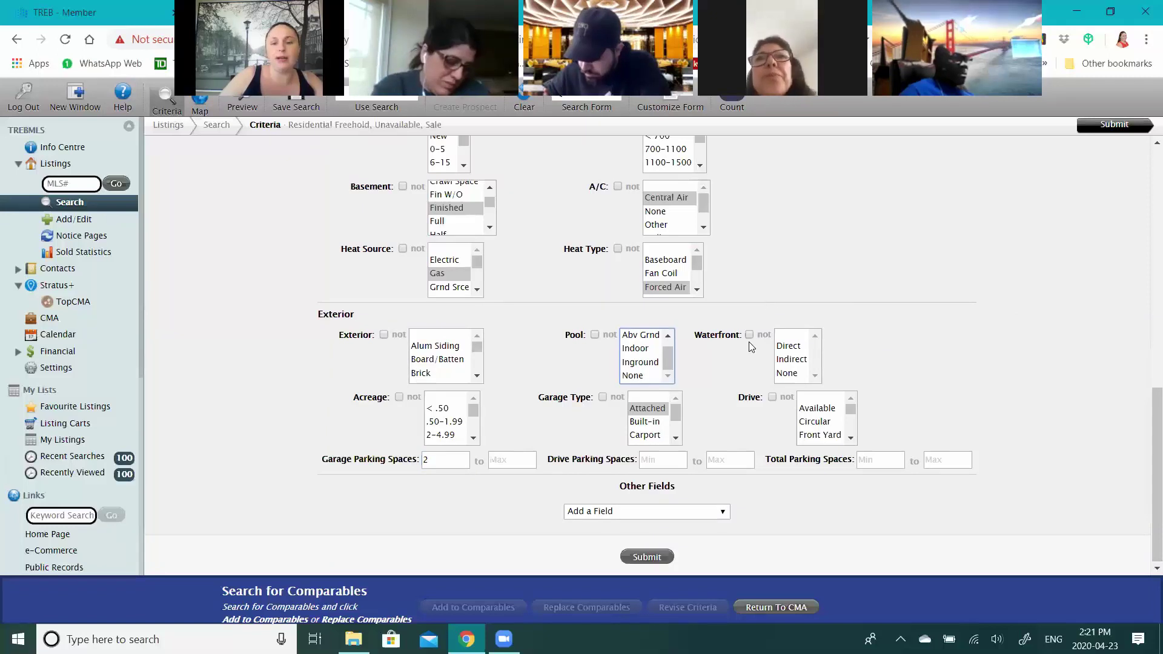
pyautogui.click(642, 376)
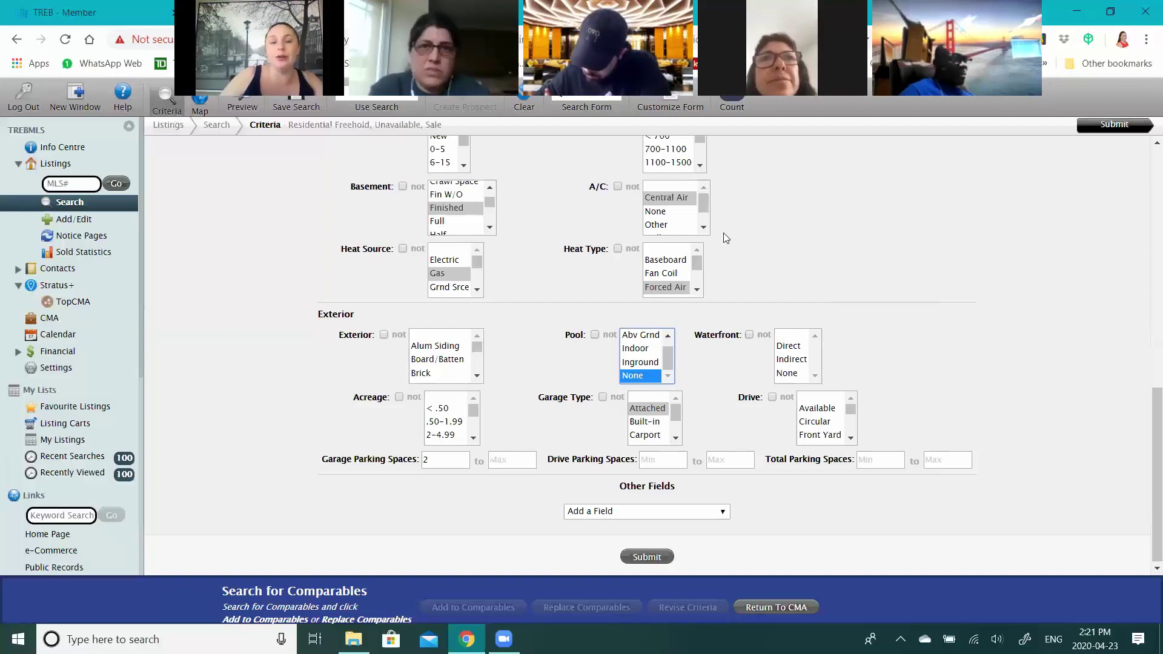
pyautogui.scroll(1, 703, 240)
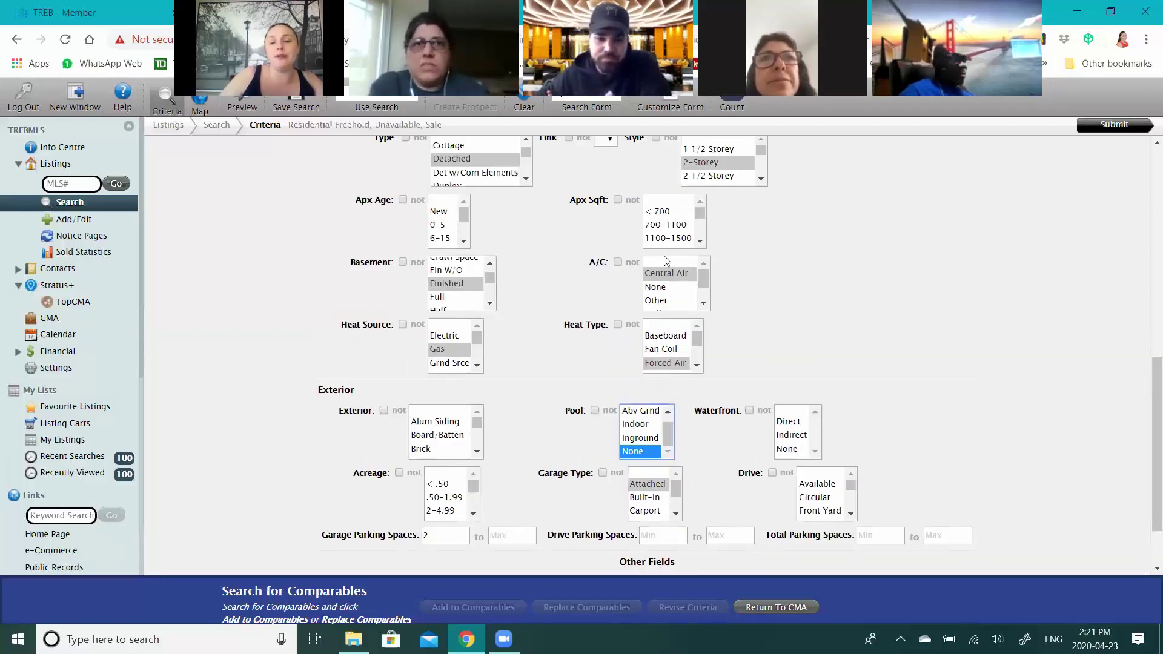
pyautogui.click(701, 241)
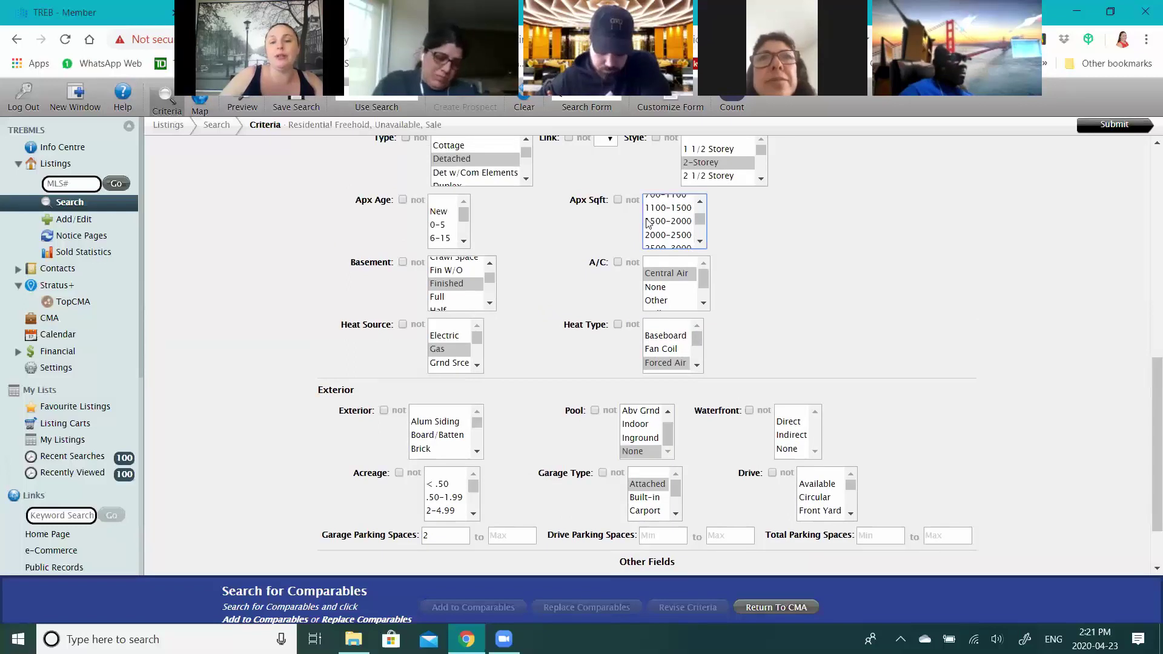
# - Try the 3000-3500 and 2500-3000 Apx Sqft ranges, then clear it to blank
pyautogui.scroll(-1, 648, 223)
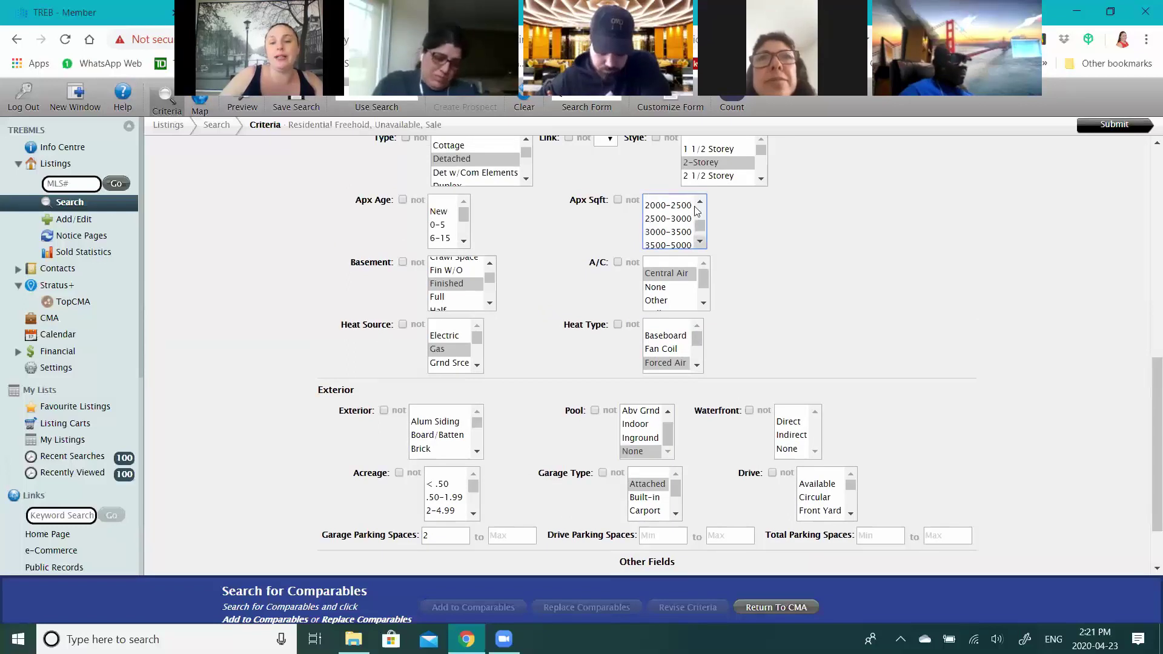
pyautogui.click(676, 235)
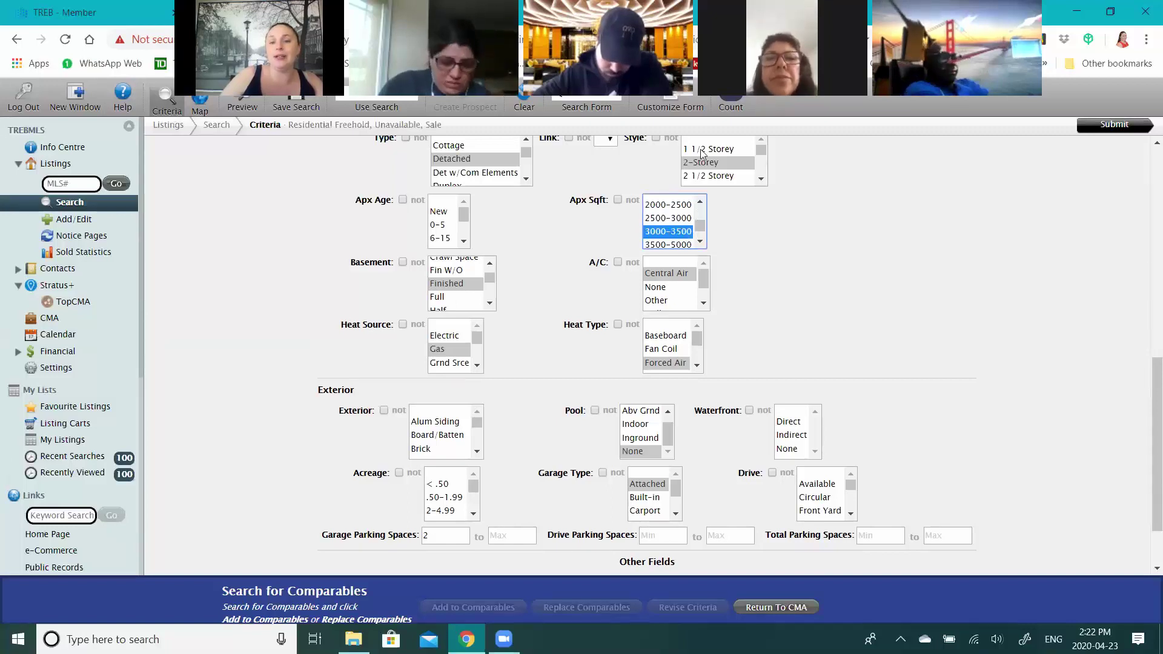
pyautogui.click(671, 220)
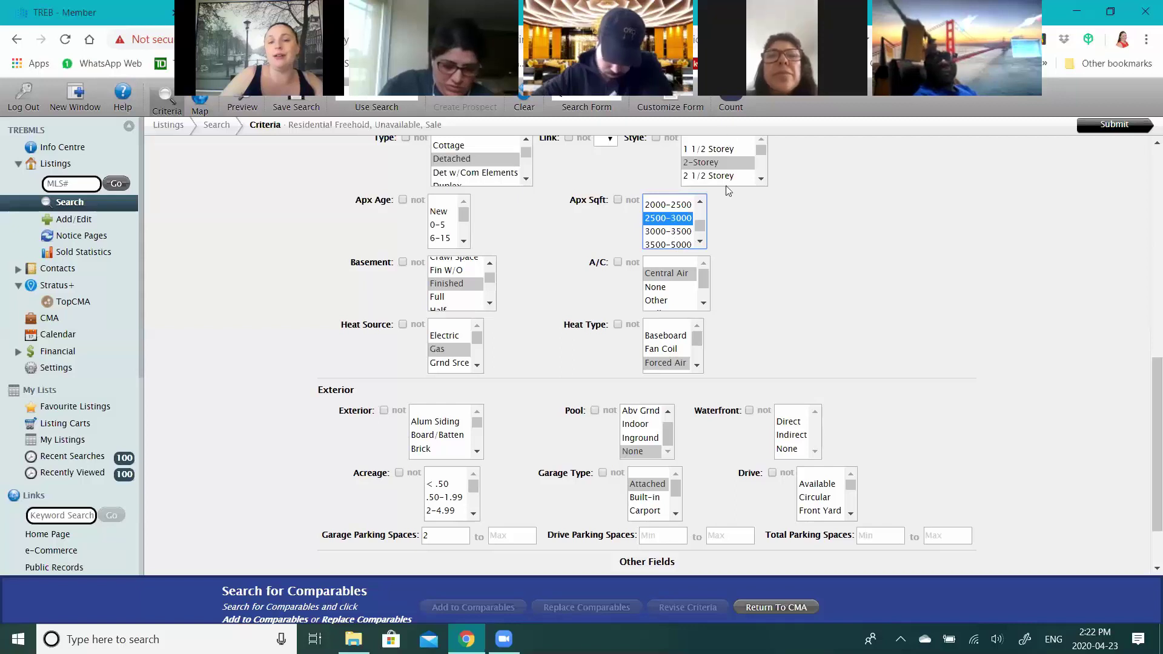
pyautogui.scroll(2, 663, 211)
pyautogui.click(662, 211)
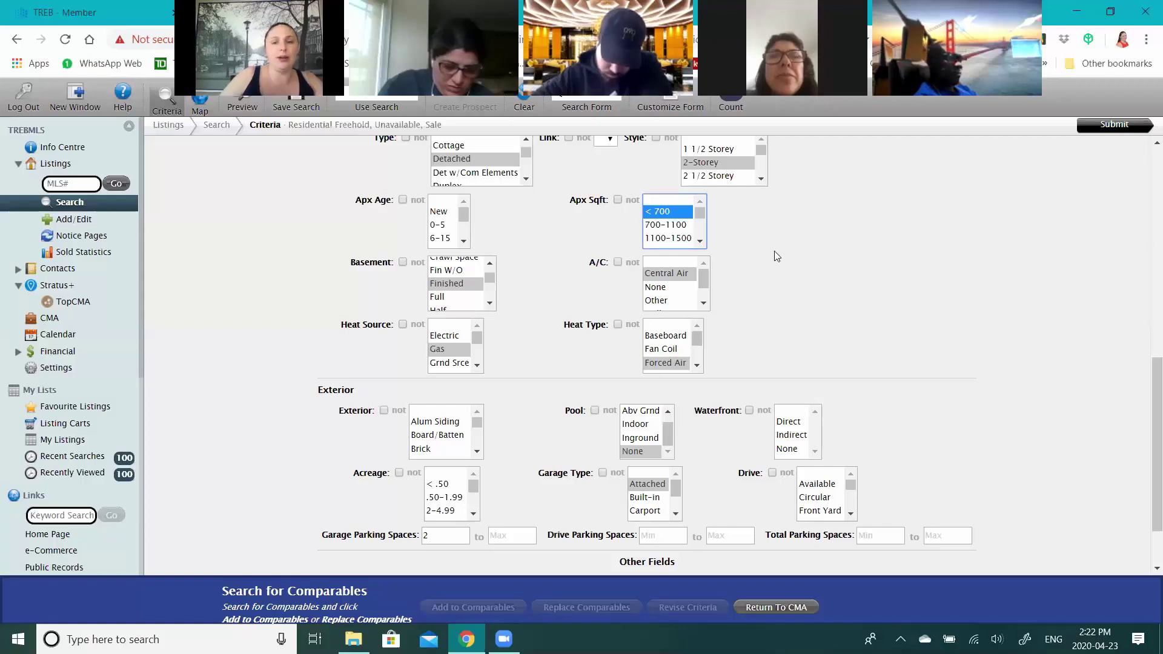
pyautogui.press('Up')
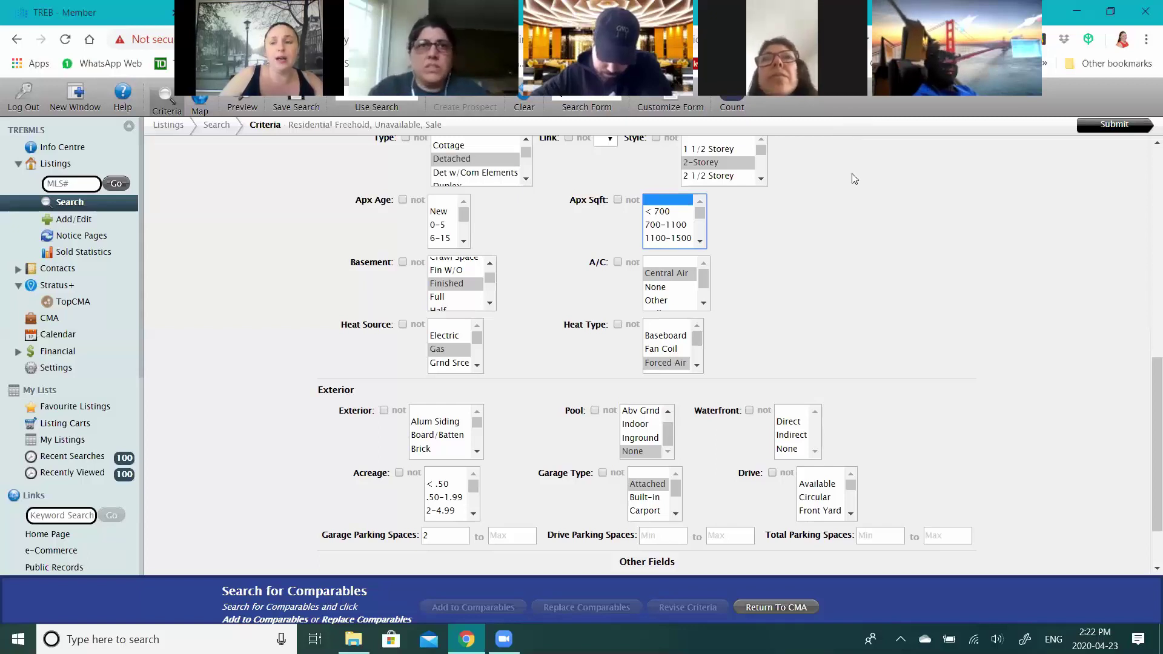
pyautogui.scroll(1, 1109, 124)
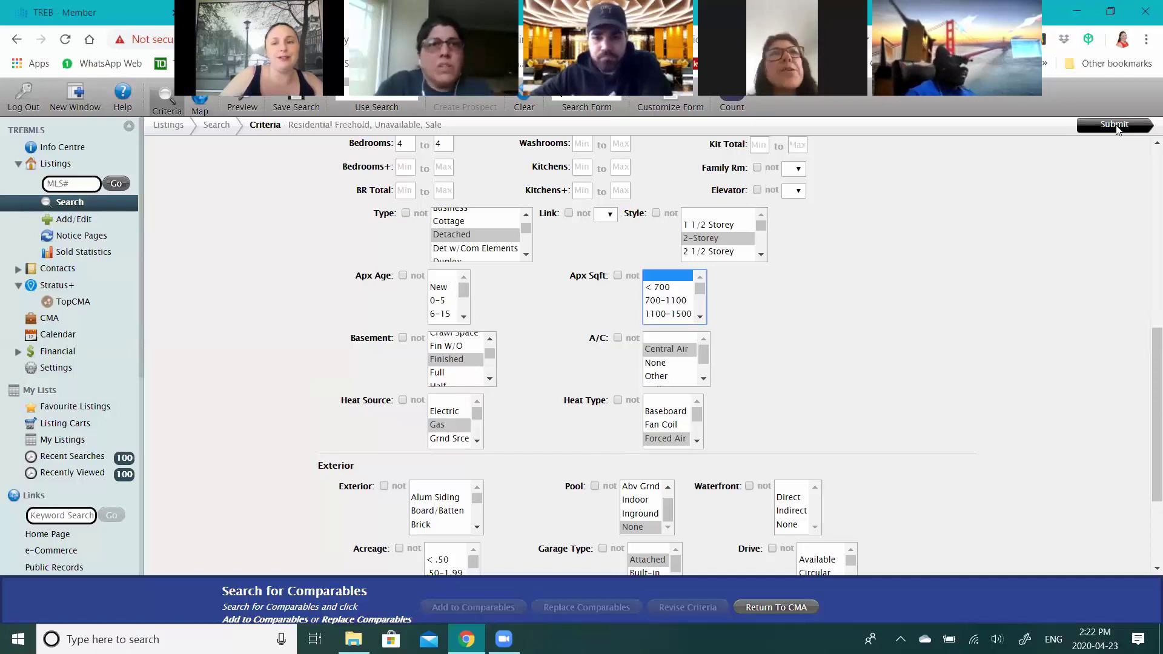
pyautogui.click(1116, 126)
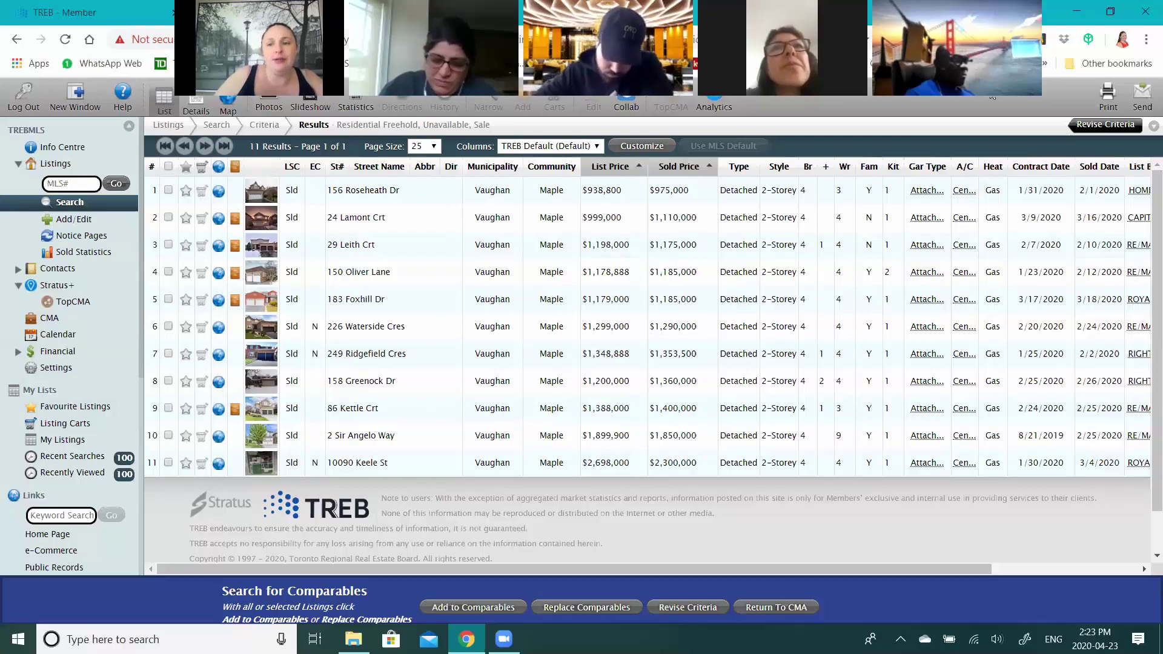
pyautogui.click(1095, 125)
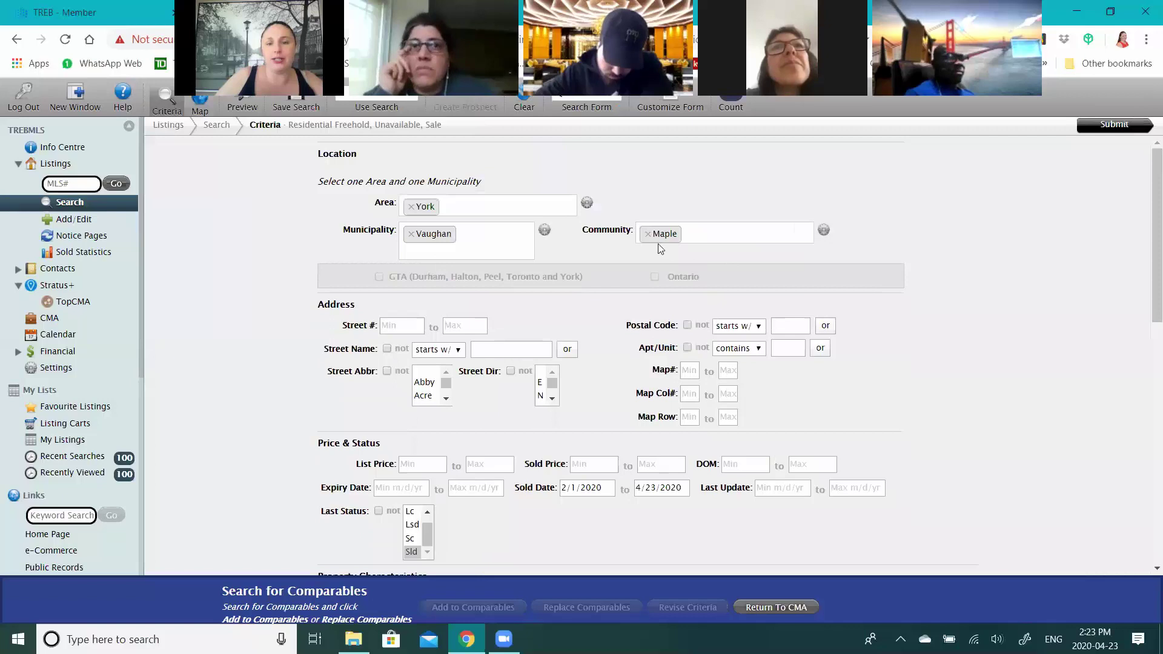
# - Resubmit the comparables search criteria
pyautogui.click(1113, 126)
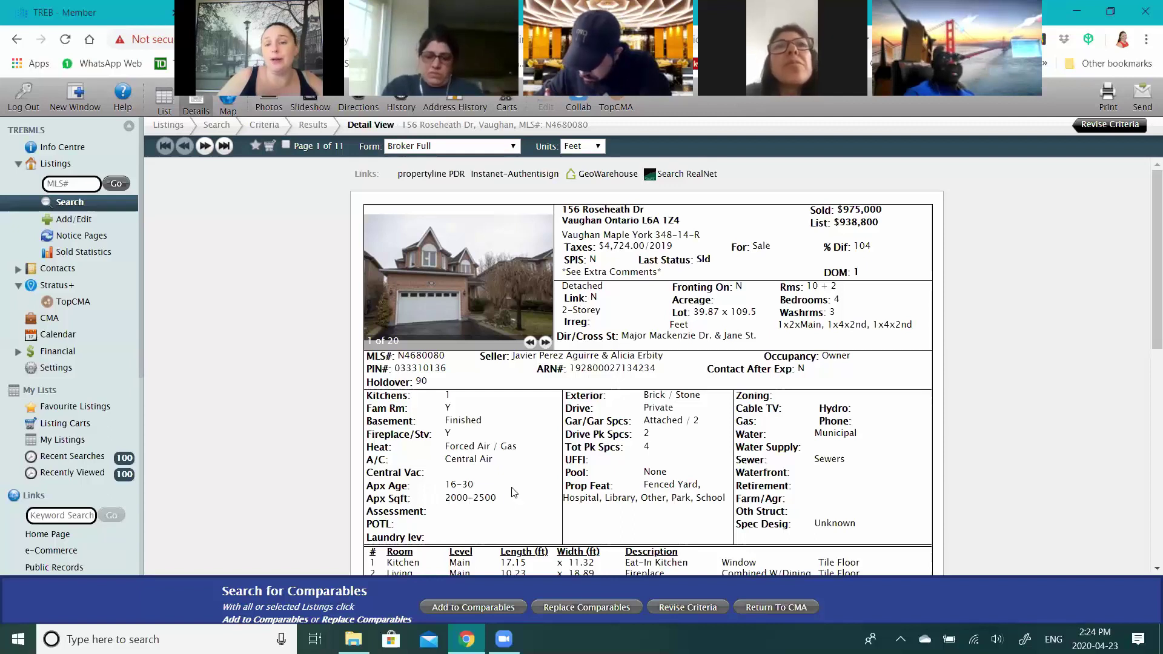
pyautogui.moveTo(445, 498); pyautogui.dragTo(512, 490)
pyautogui.click(529, 461)
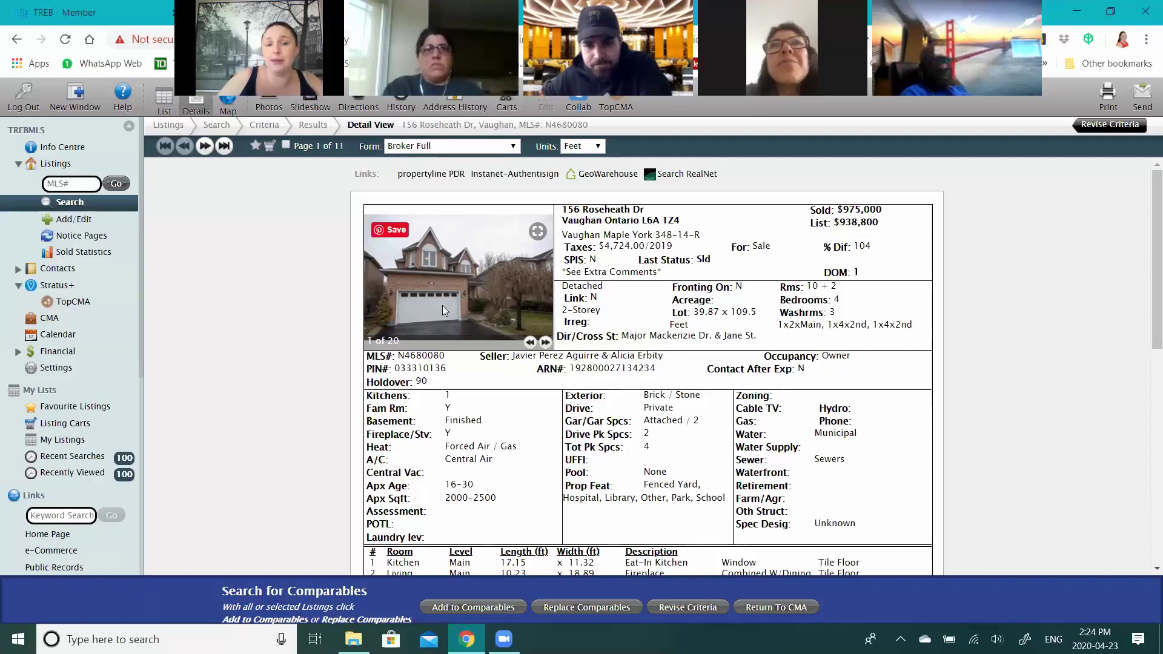
pyautogui.click(546, 342)
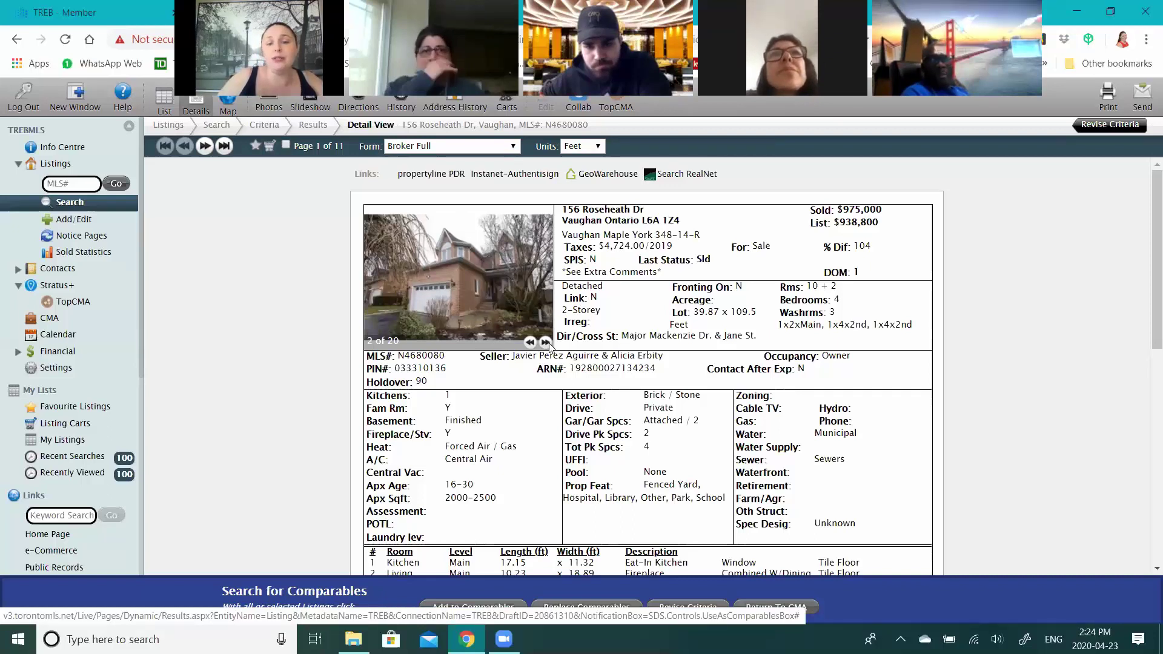
pyautogui.click(547, 343)
pyautogui.click(545, 343)
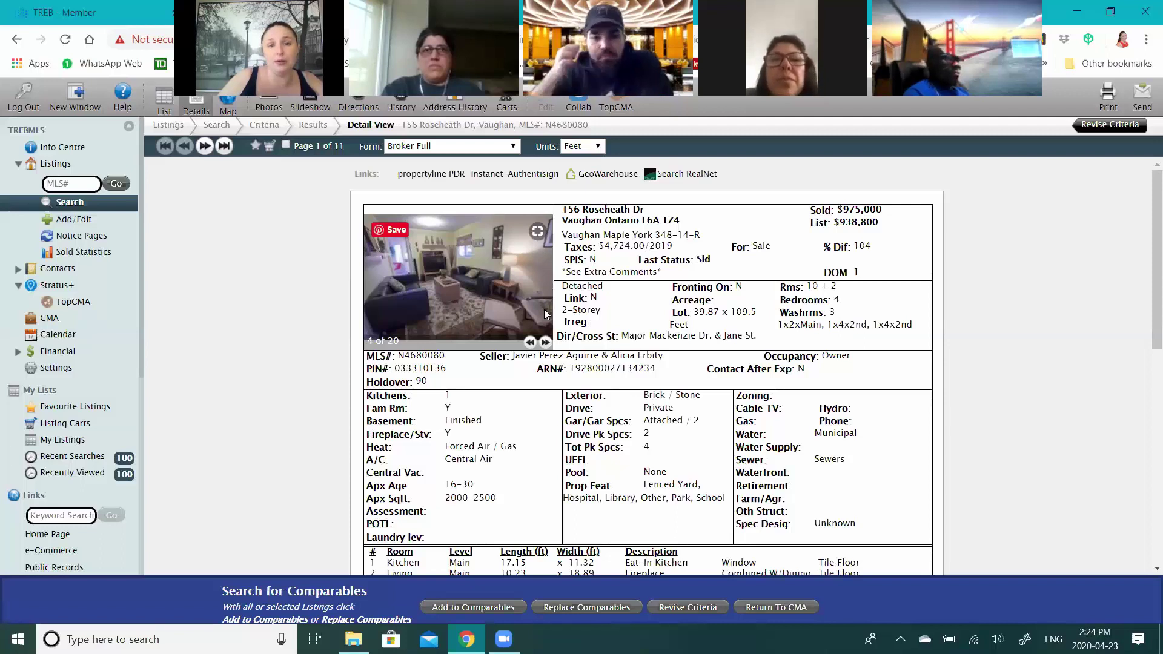
pyautogui.doubleClick(546, 343)
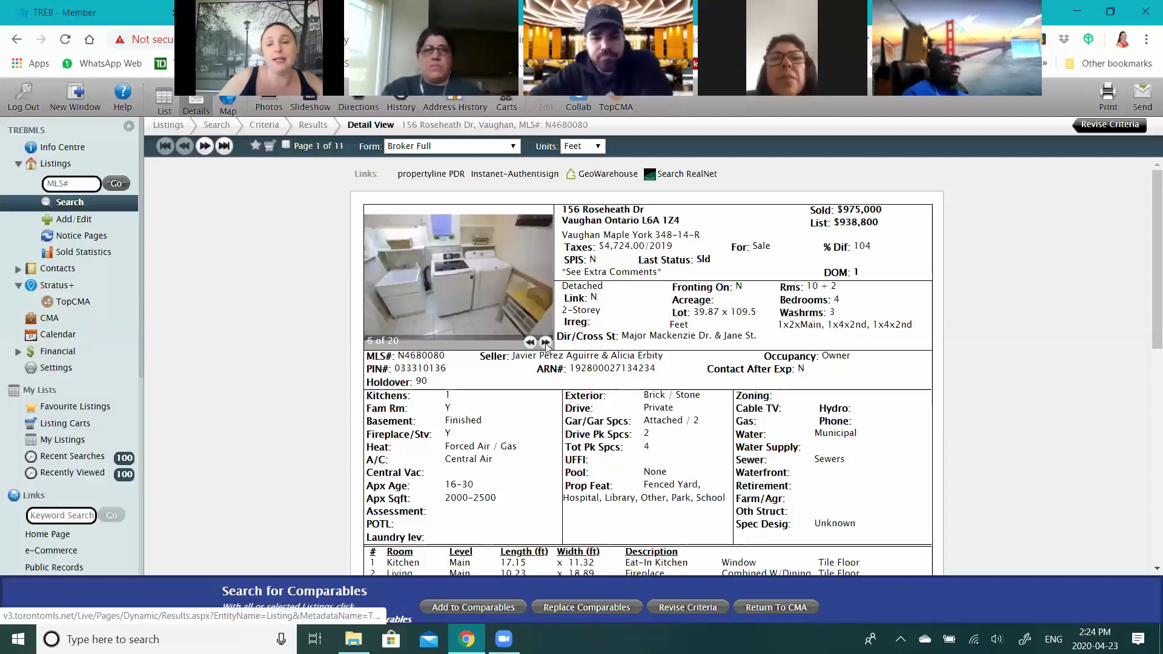
pyautogui.click(546, 343)
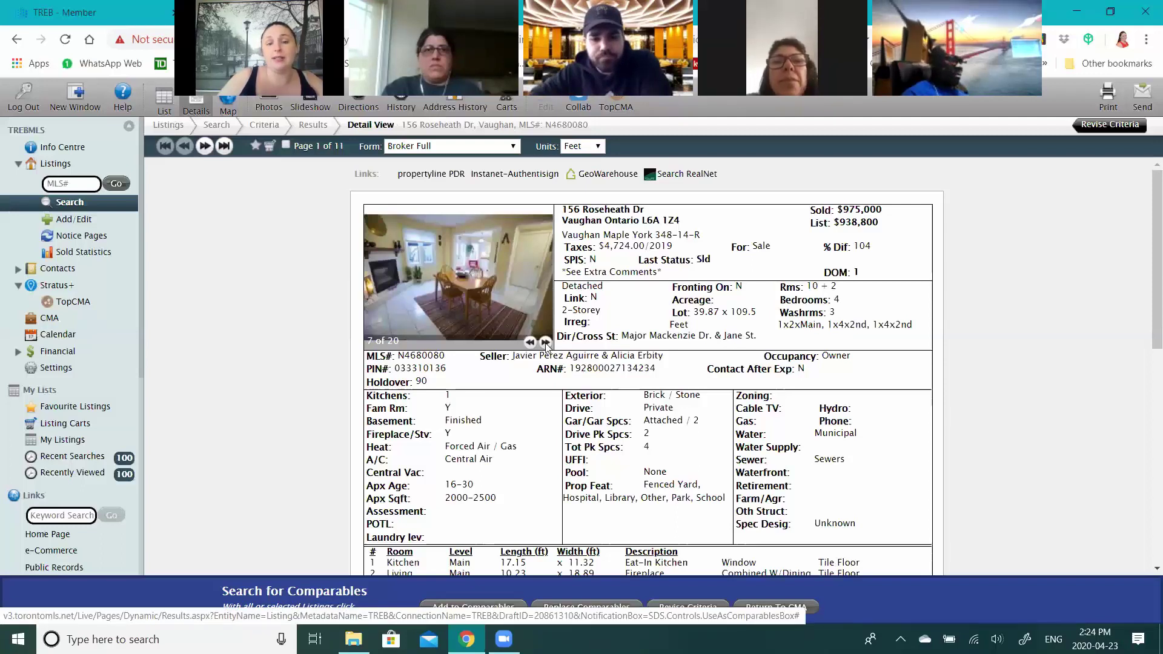
pyautogui.click(546, 343)
pyautogui.click(546, 343)
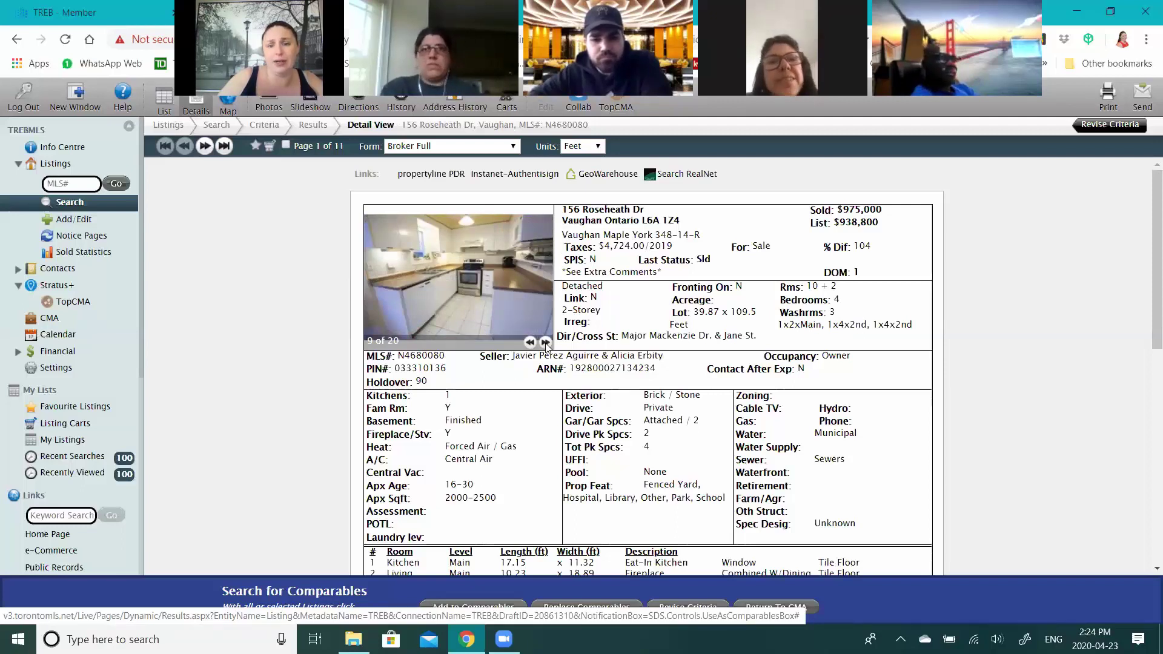
pyautogui.click(546, 343)
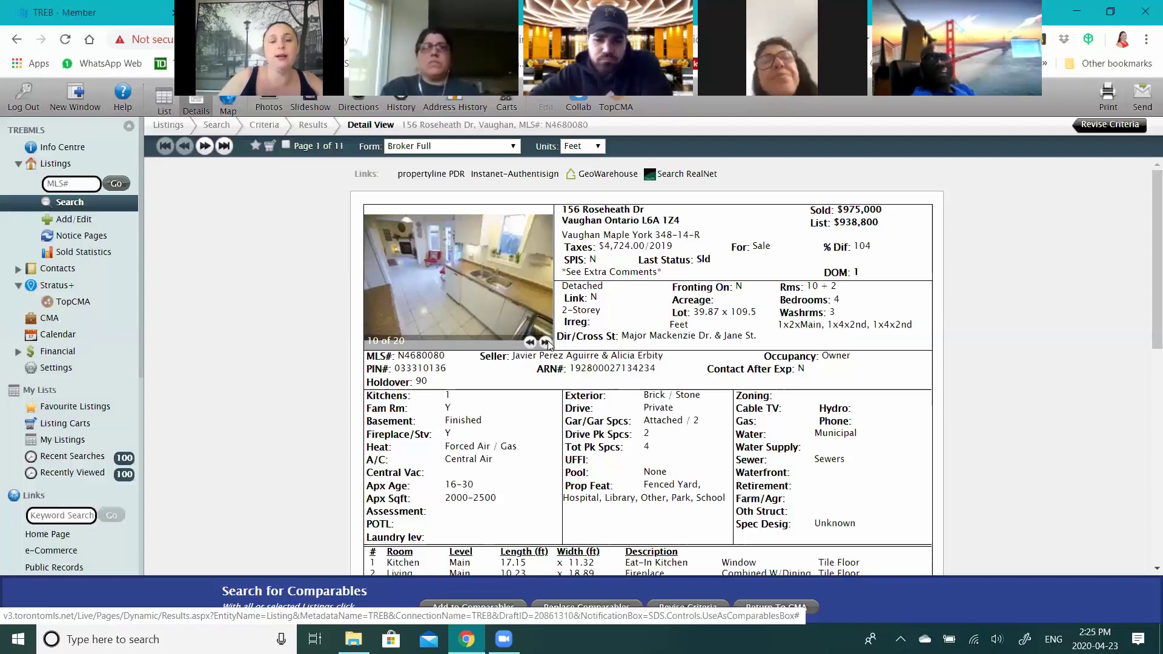
pyautogui.click(546, 343)
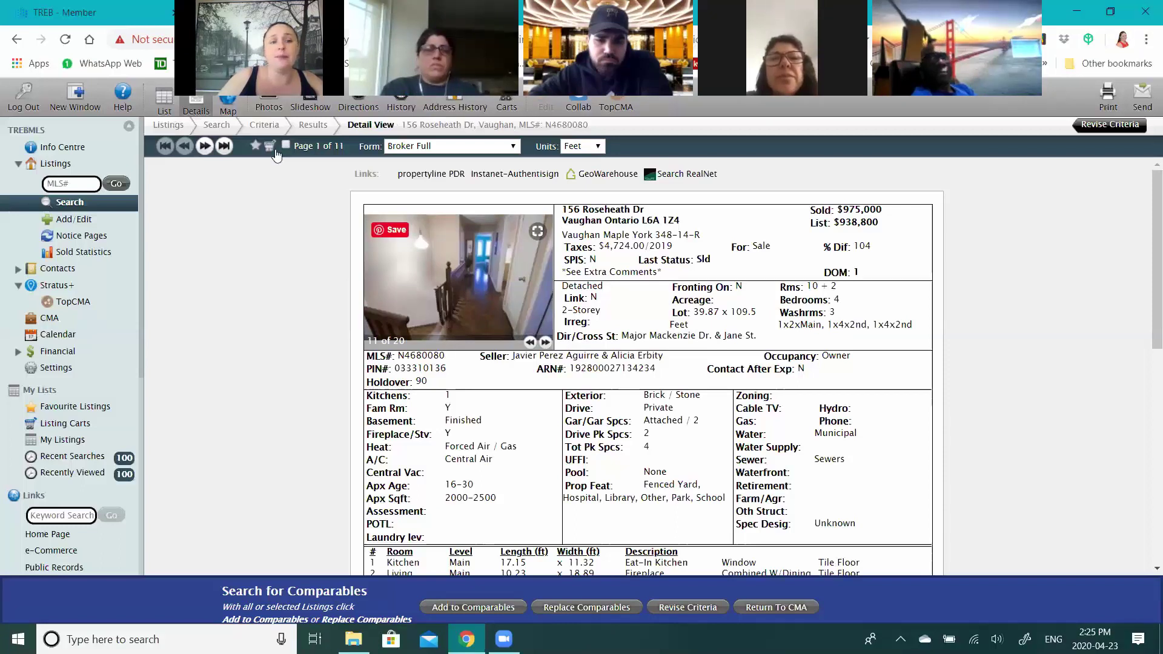
pyautogui.click(205, 147)
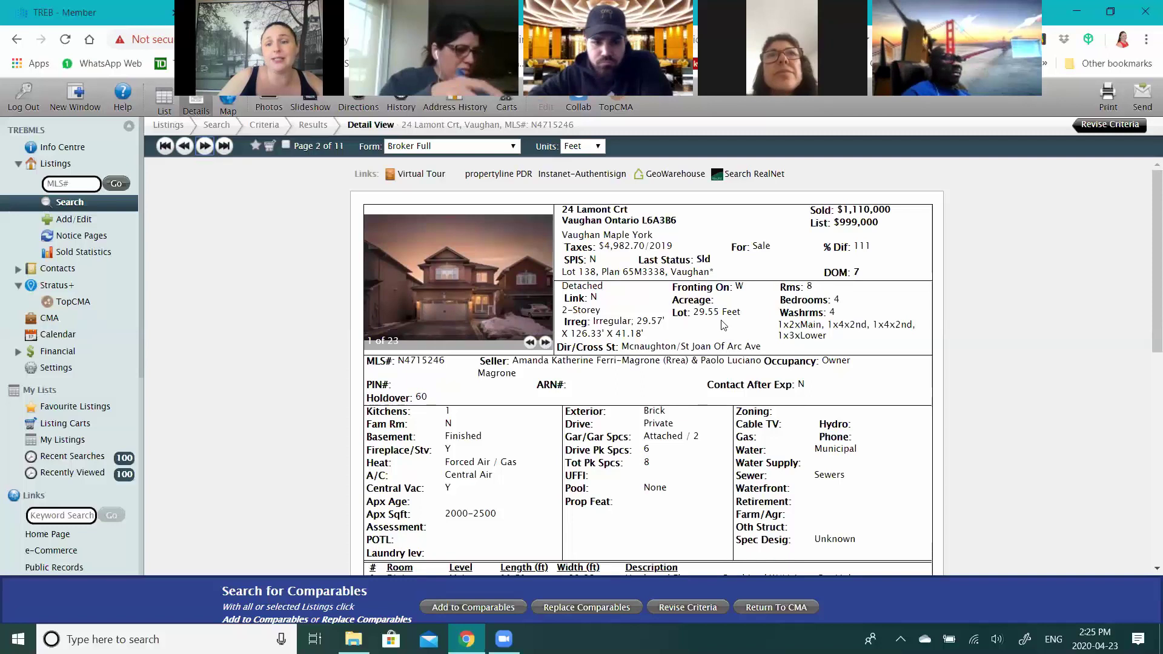
pyautogui.doubleClick(547, 344)
pyautogui.click(547, 344)
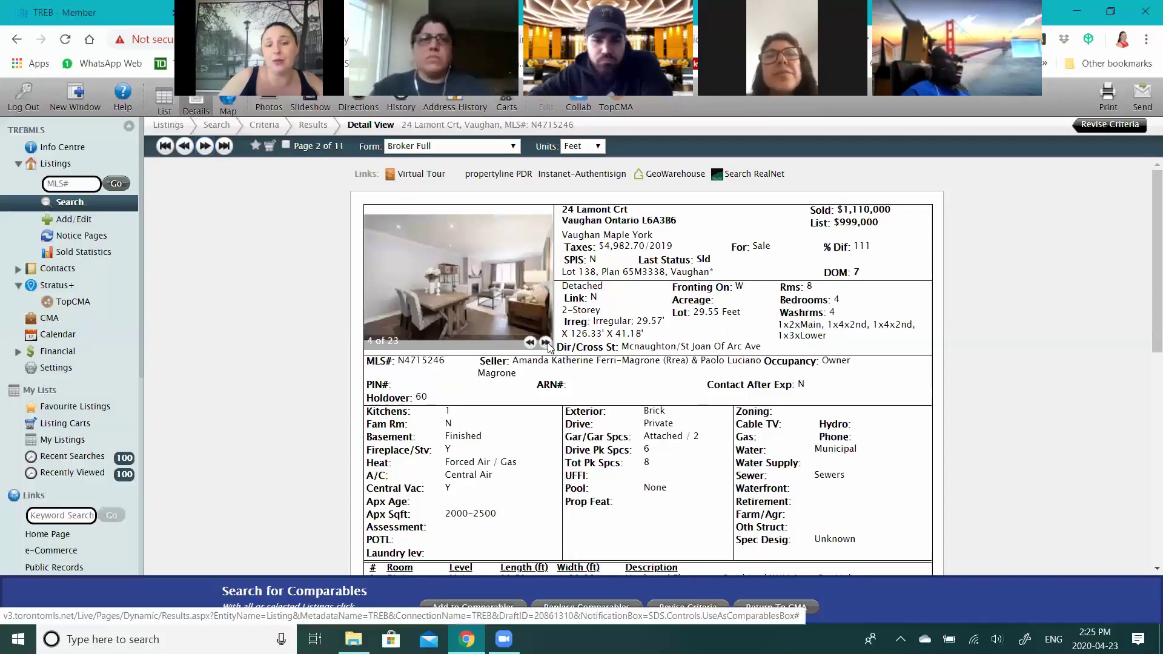
pyautogui.click(547, 344)
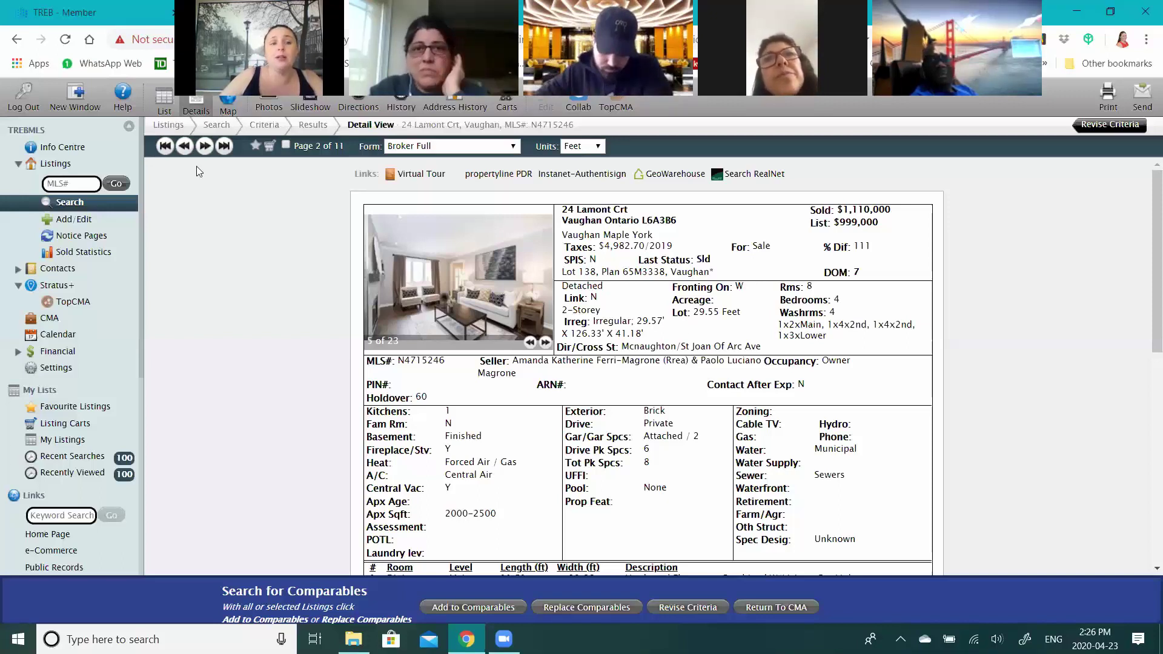
pyautogui.click(202, 150)
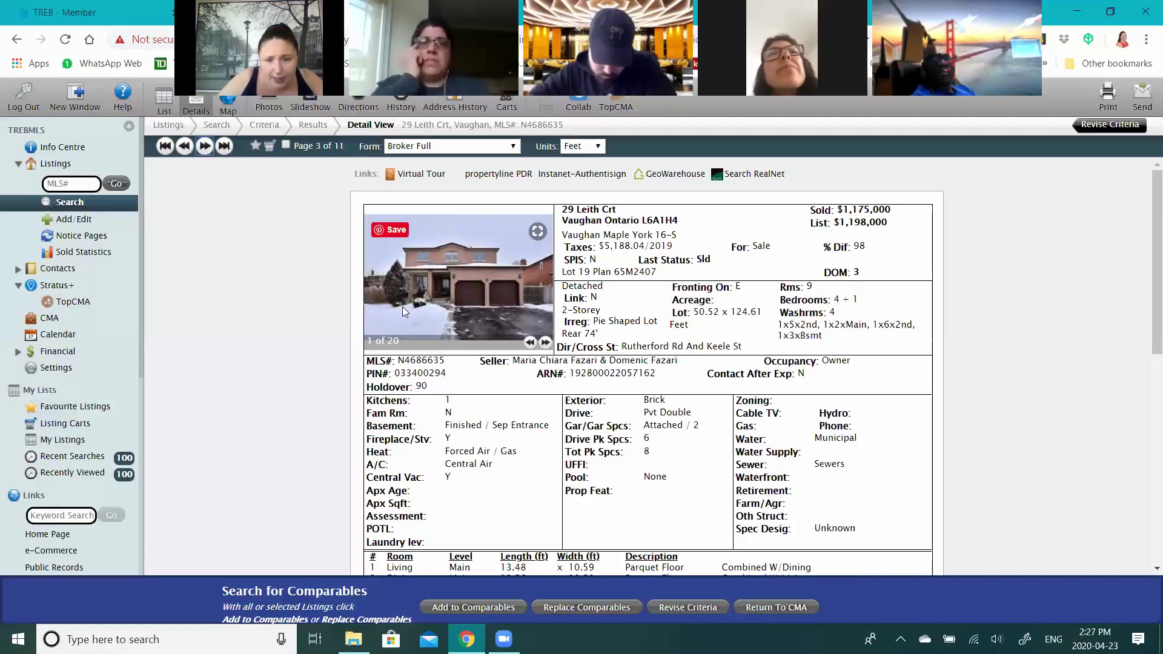
pyautogui.scroll(-3, 402, 306)
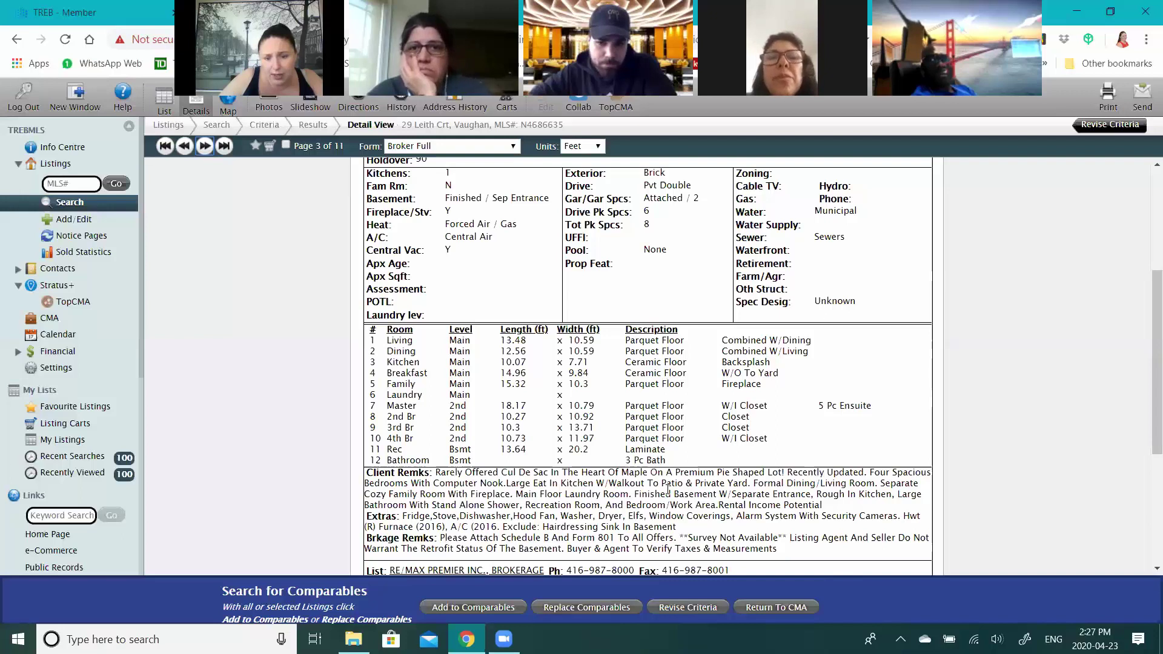
pyautogui.scroll(1, 669, 489)
pyautogui.scroll(2, 668, 490)
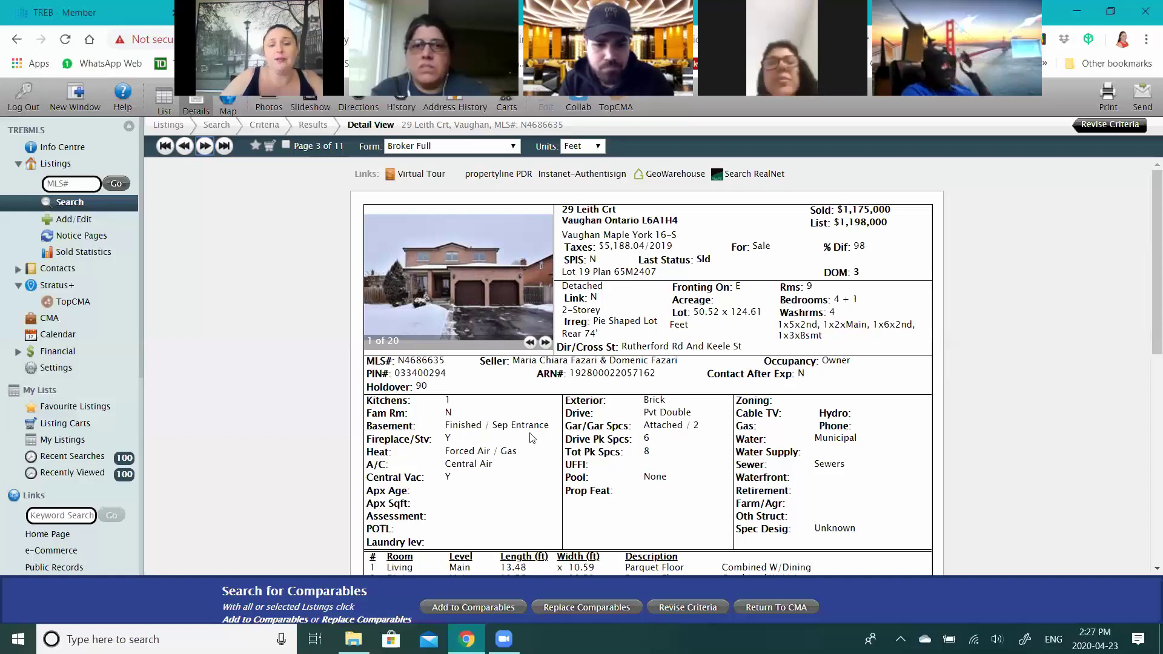
pyautogui.scroll(-4, 655, 412)
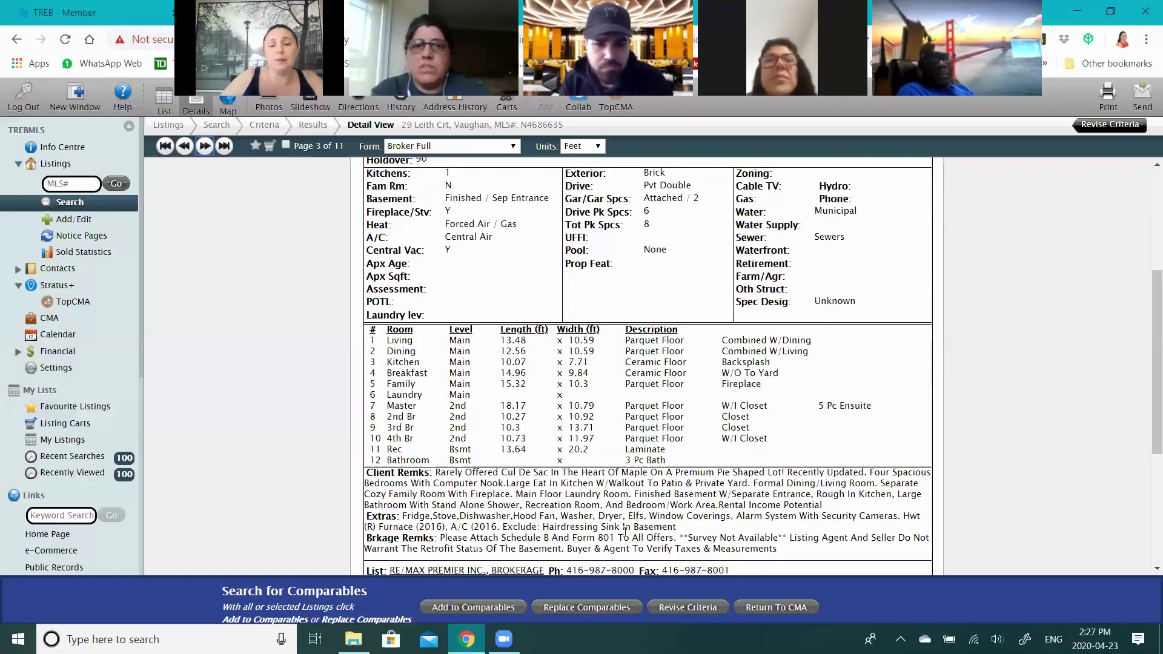
pyautogui.scroll(3, 553, 351)
pyautogui.scroll(1, 554, 350)
pyautogui.click(546, 343)
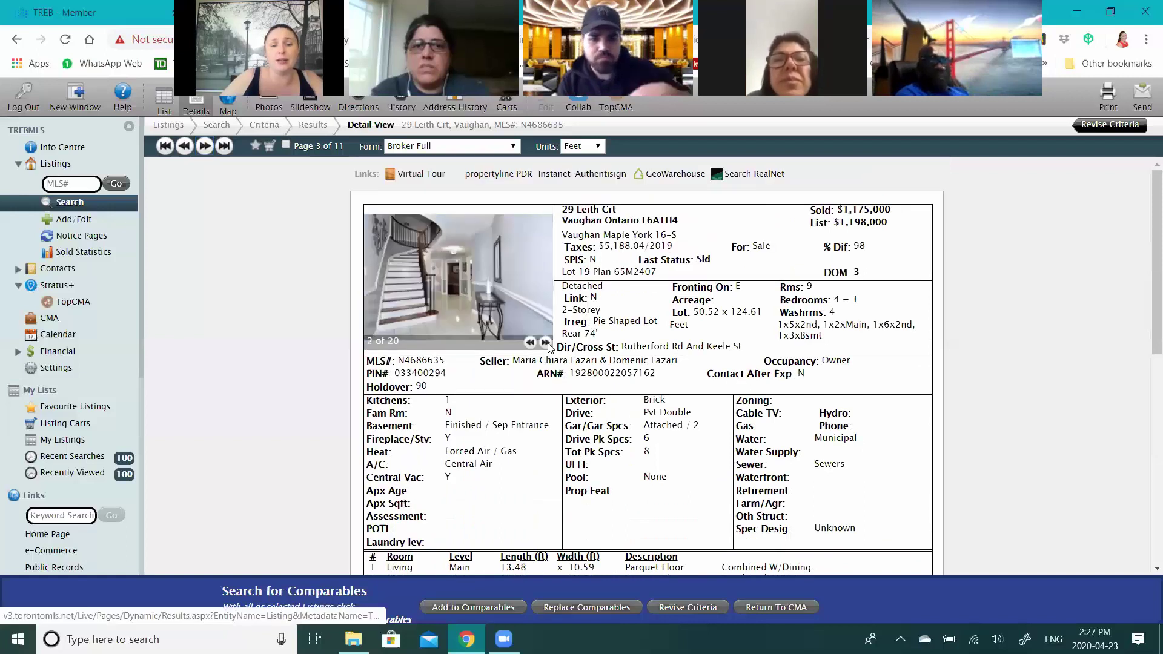
pyautogui.click(546, 343)
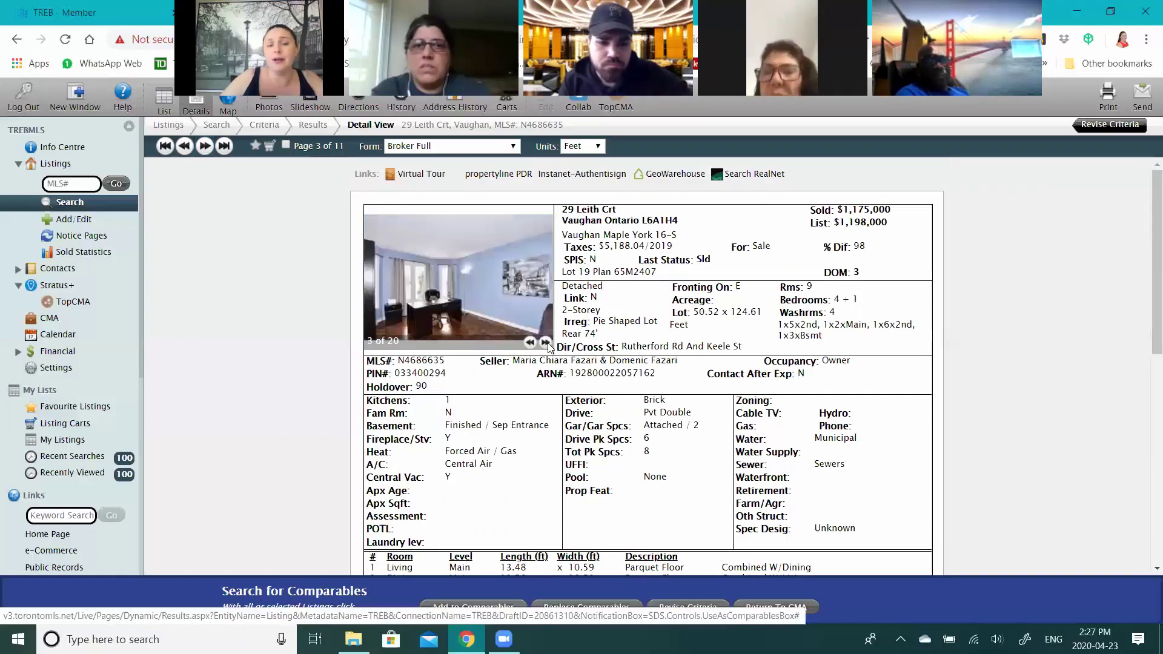
pyautogui.click(546, 342)
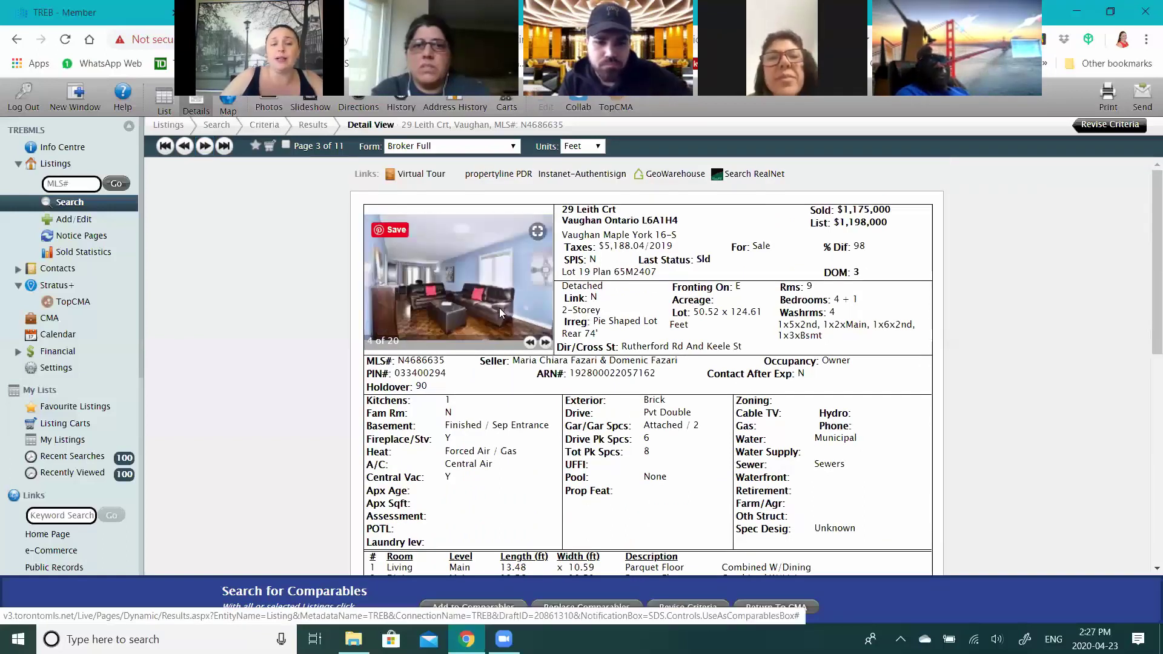
pyautogui.click(546, 343)
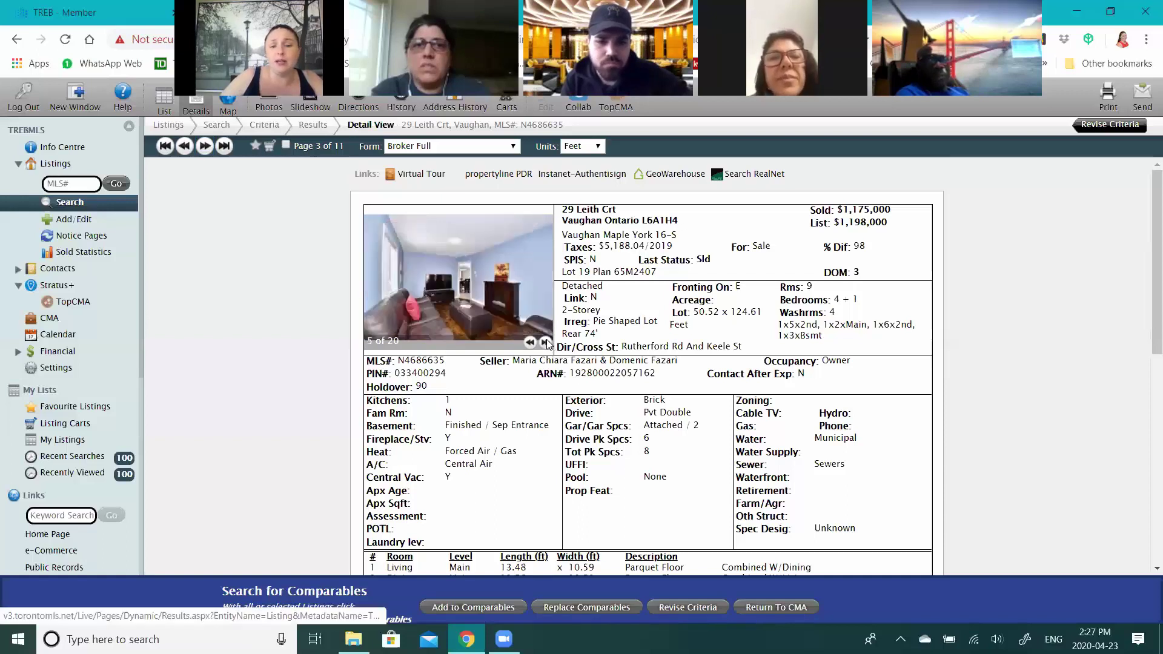
pyautogui.click(546, 343)
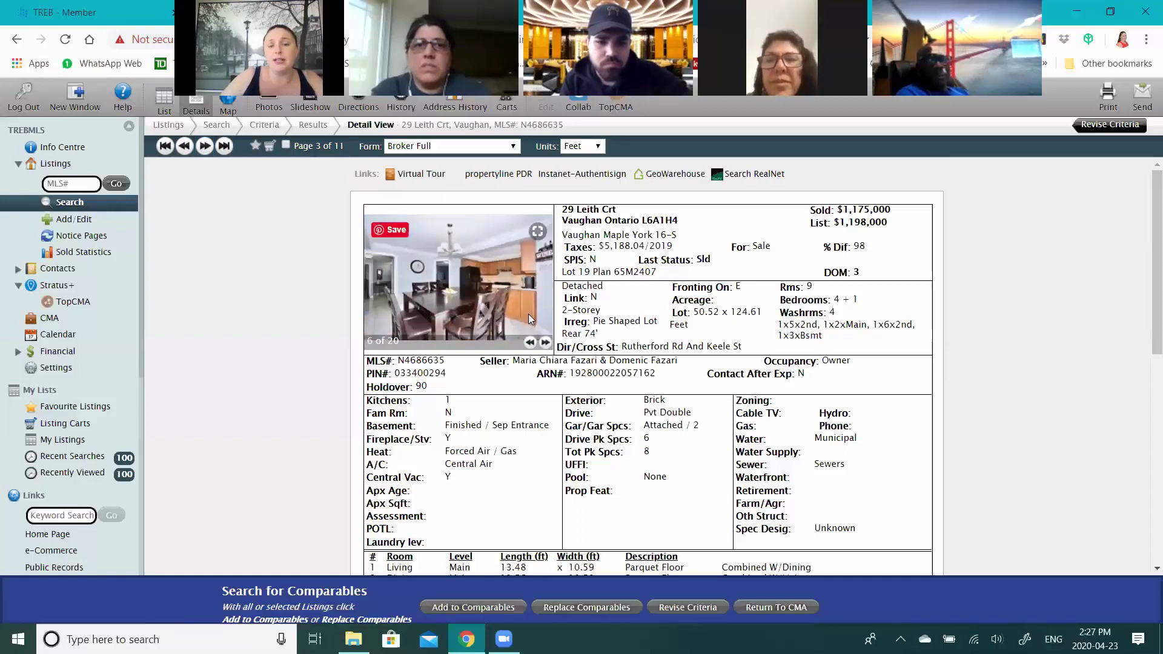
pyautogui.click(546, 343)
pyautogui.click(546, 343)
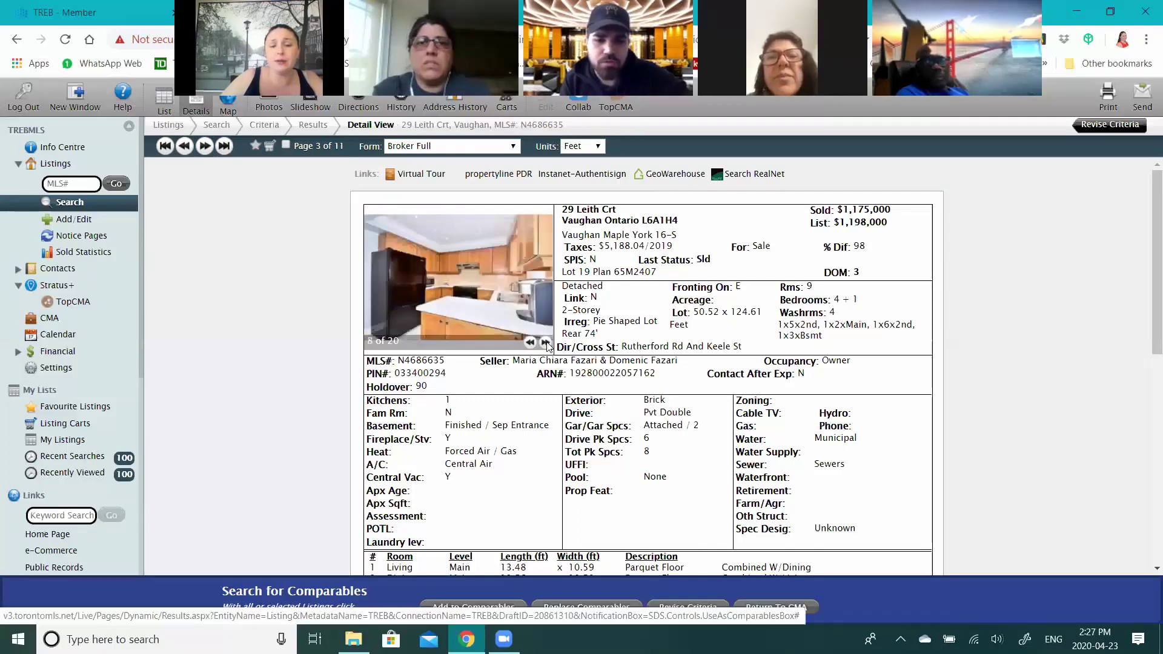
pyautogui.click(530, 343)
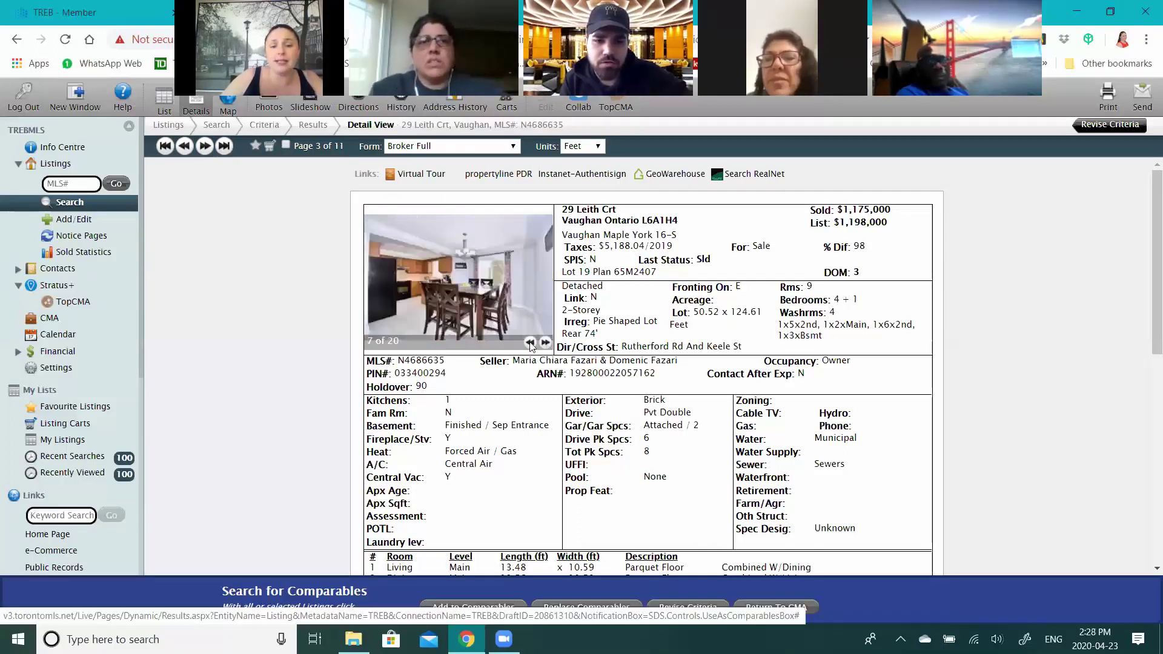
pyautogui.scroll(-1, 548, 444)
pyautogui.scroll(-1, 600, 223)
pyautogui.scroll(1, 600, 223)
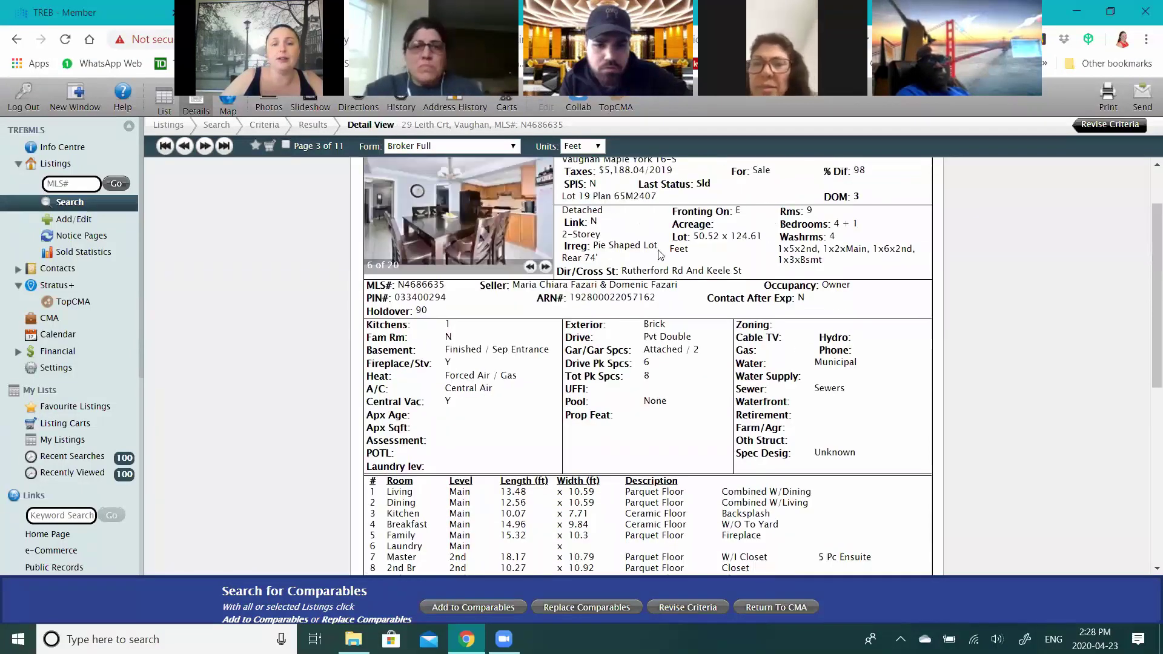
pyautogui.tripleClick(664, 265)
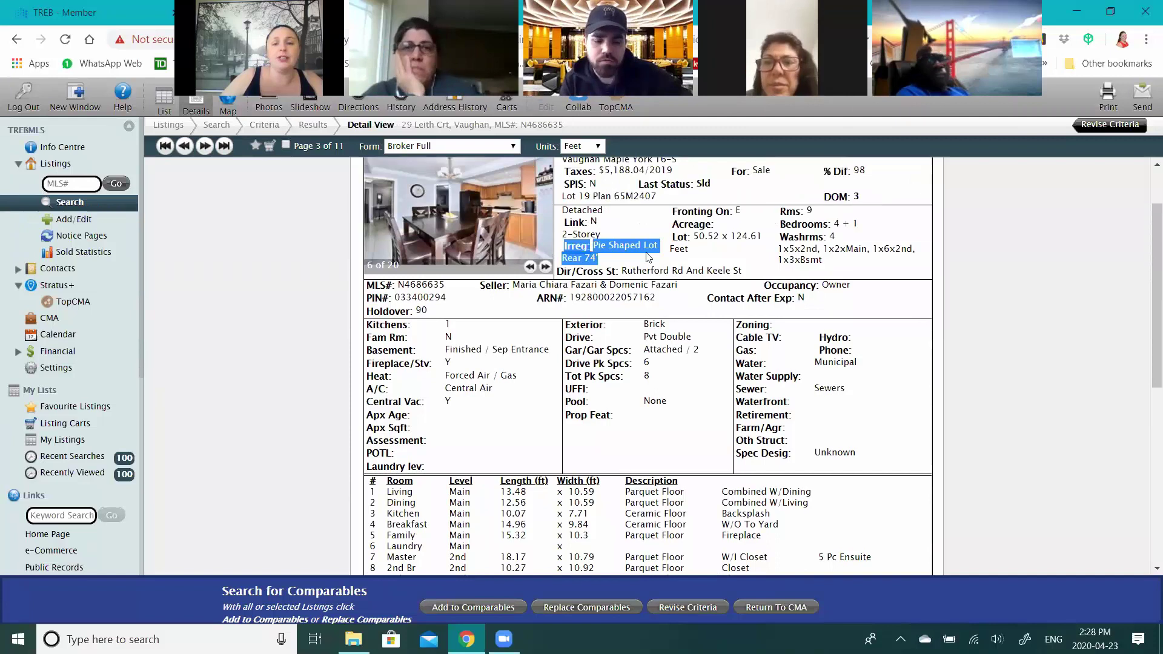
pyautogui.scroll(-4, 630, 329)
pyautogui.scroll(-1, 659, 332)
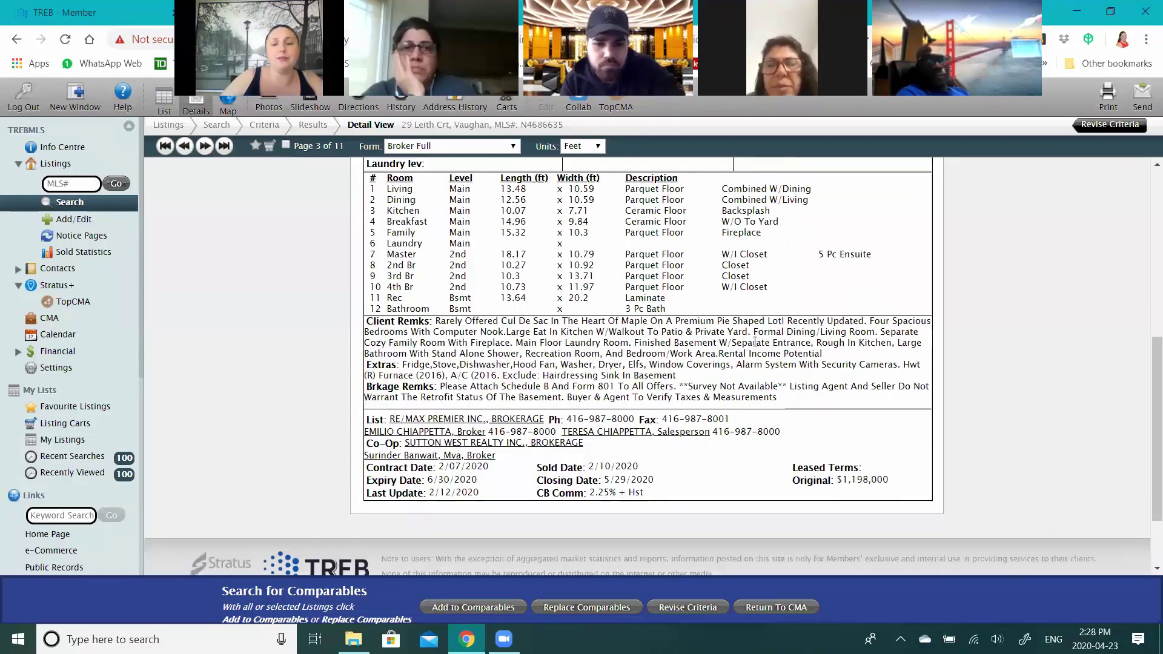
pyautogui.scroll(3, 697, 346)
pyautogui.scroll(3, 615, 323)
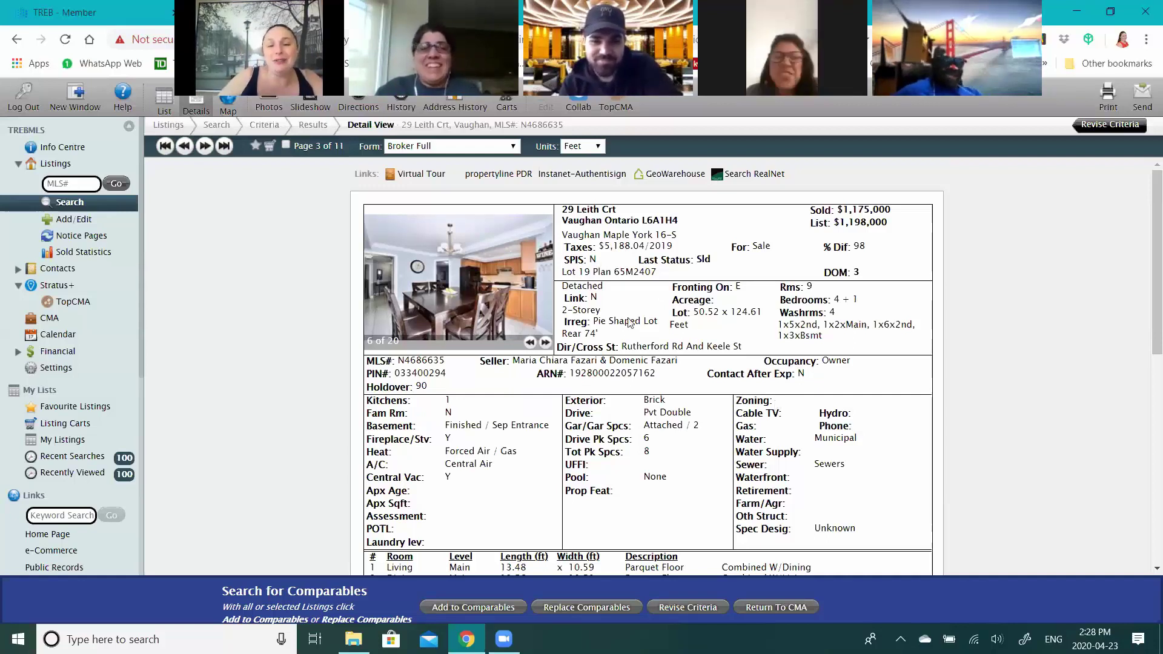
pyautogui.scroll(-1, 616, 246)
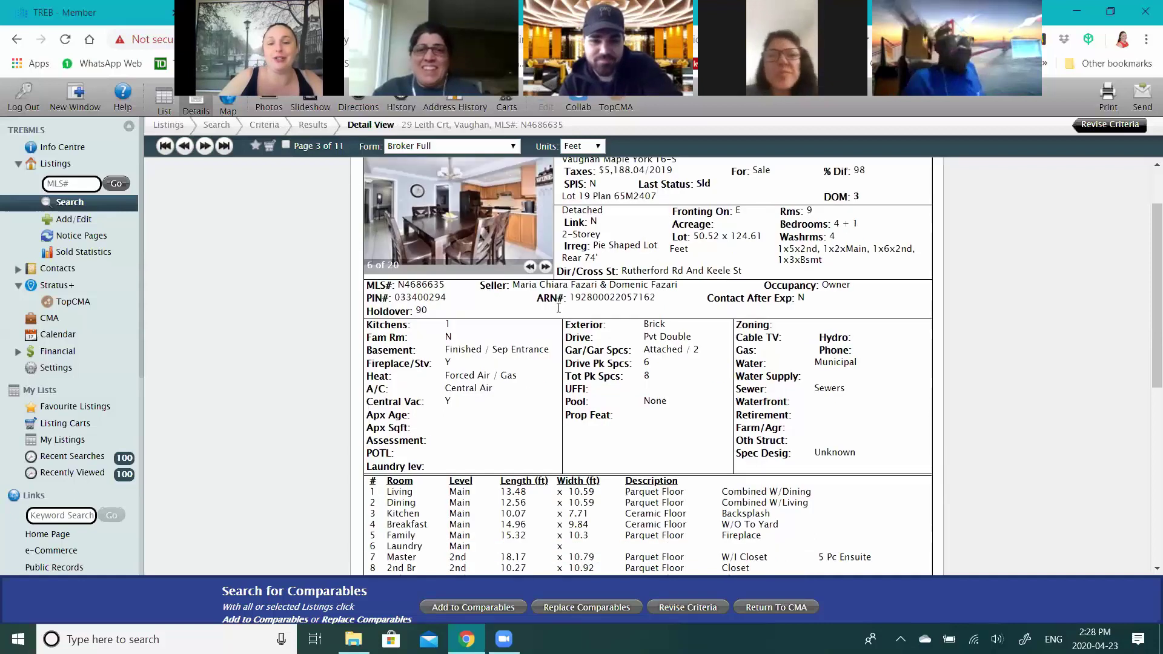
pyautogui.scroll(1, 718, 319)
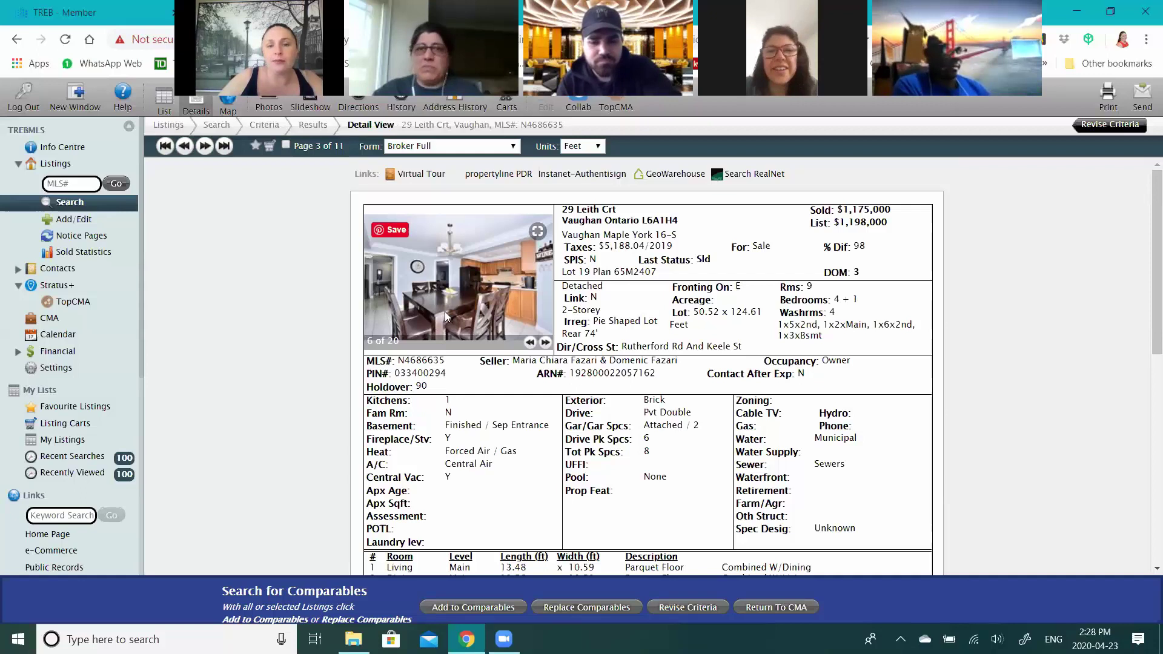
pyautogui.scroll(-1, 445, 316)
pyautogui.scroll(-1, 445, 316)
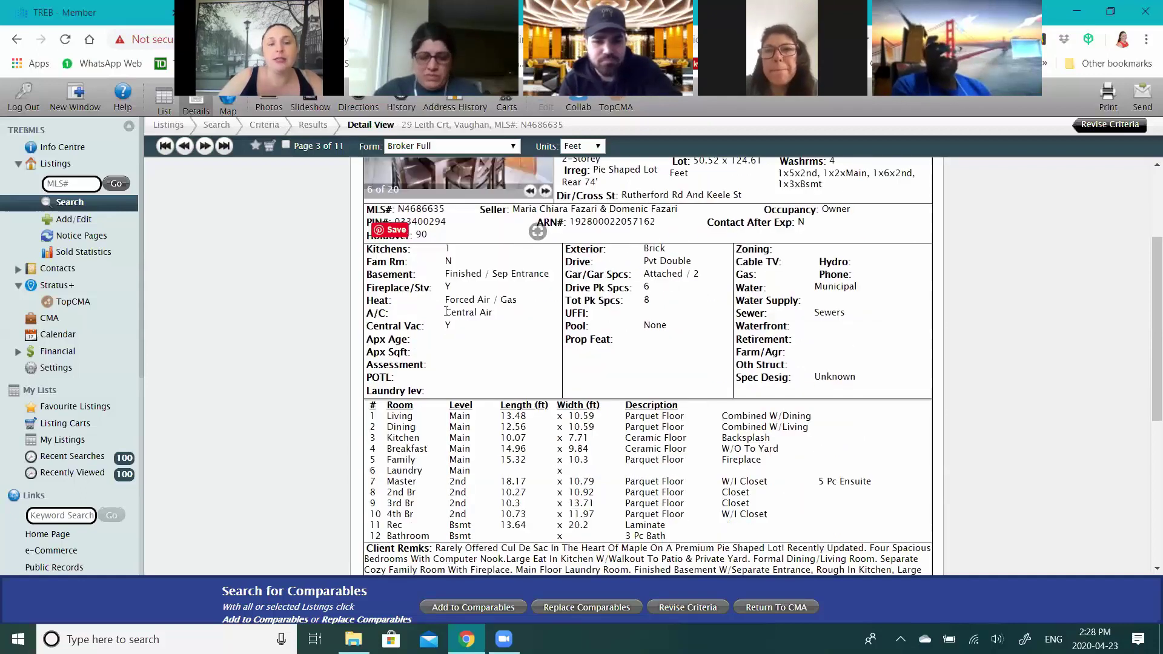
pyautogui.scroll(2, 279, 159)
pyautogui.click(283, 145)
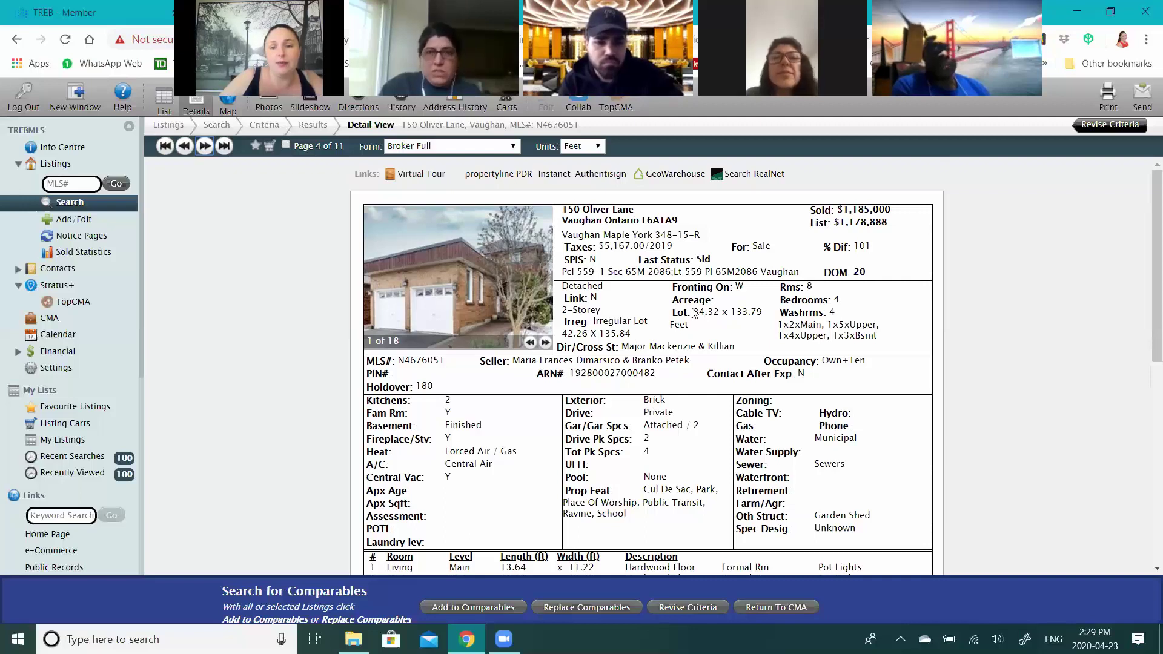
pyautogui.moveTo(694, 313); pyautogui.dragTo(716, 315)
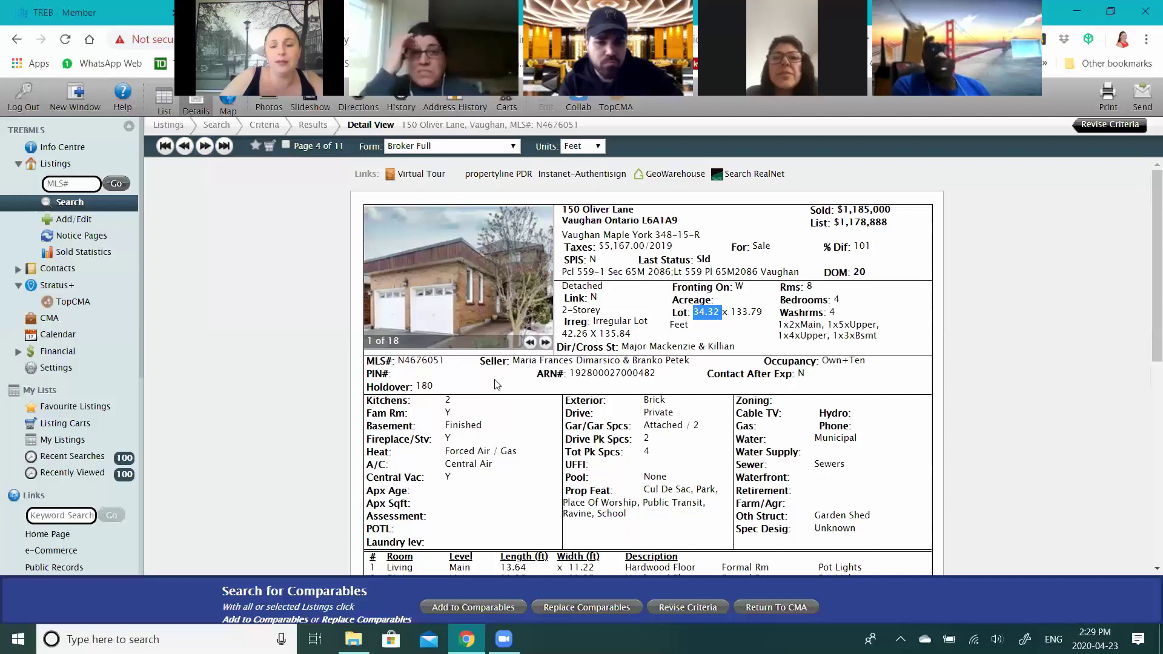
pyautogui.moveTo(568, 333); pyautogui.dragTo(590, 334)
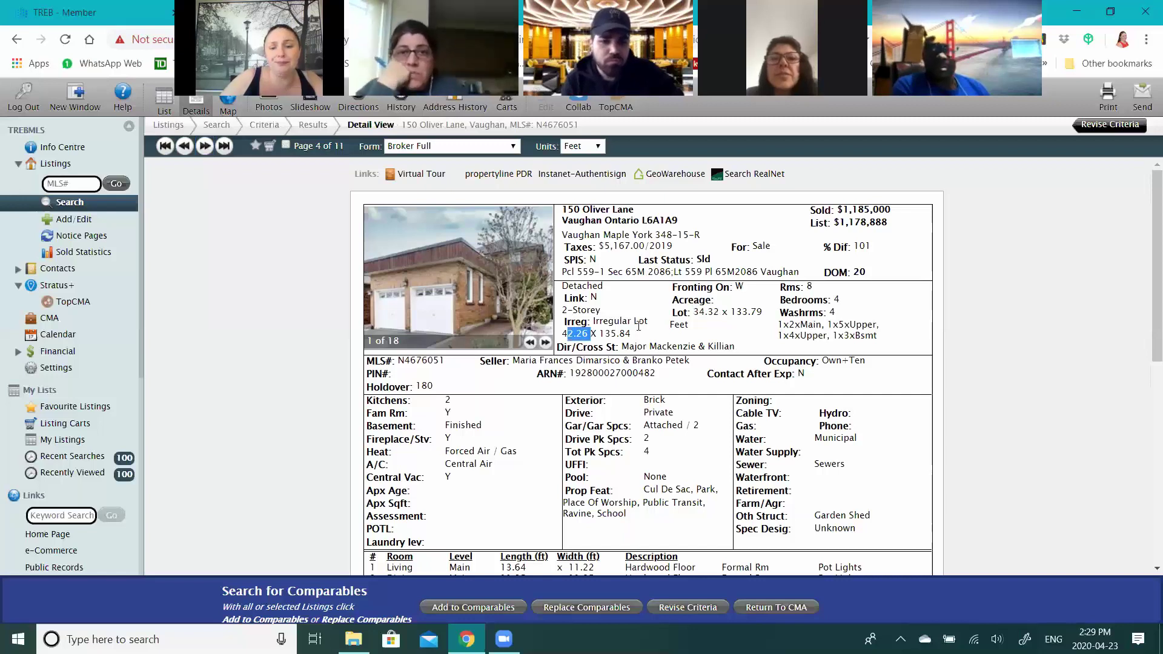
pyautogui.click(639, 327)
pyautogui.scroll(-1, 639, 327)
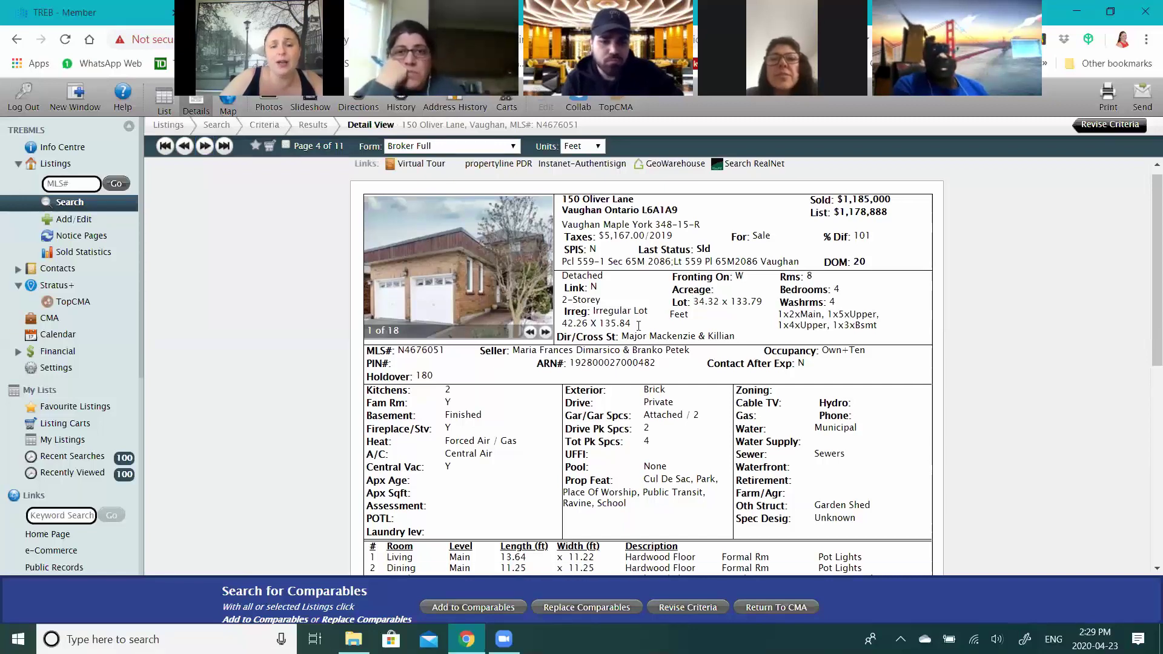
pyautogui.scroll(-1, 471, 339)
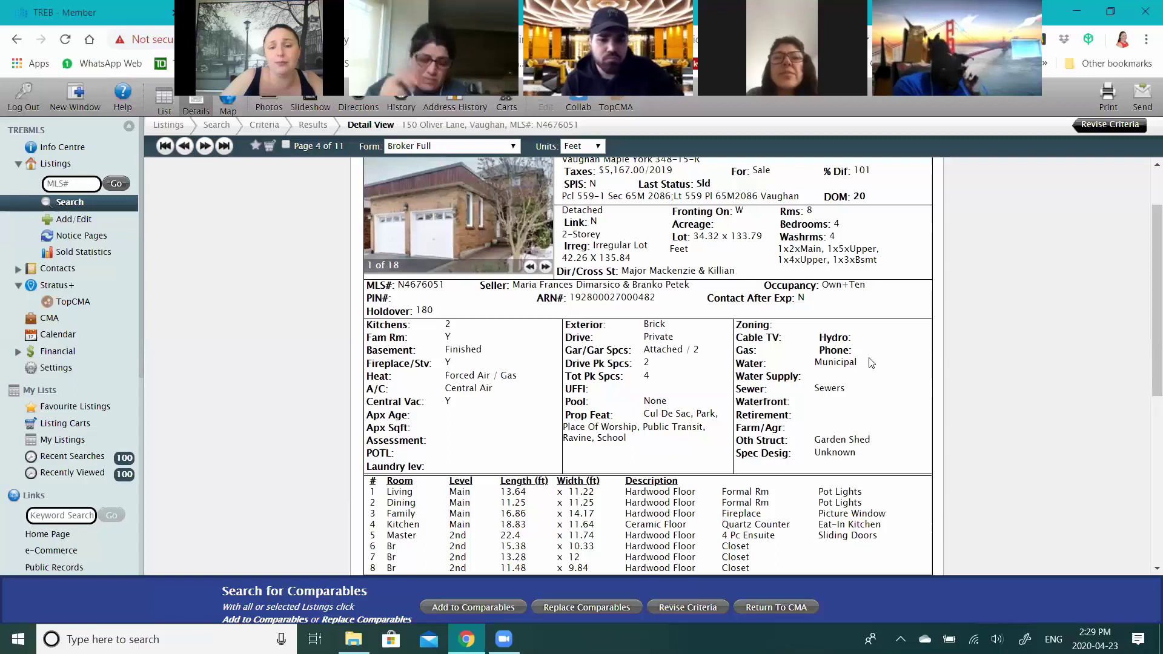
pyautogui.scroll(-3, 612, 388)
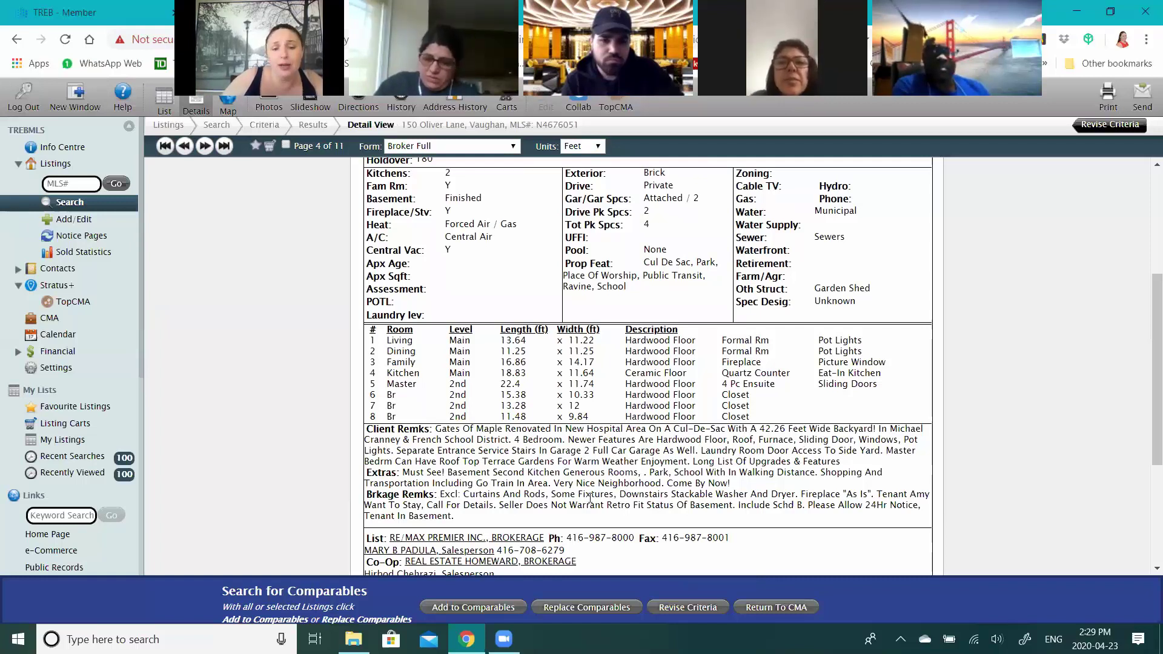
pyautogui.scroll(1, 604, 423)
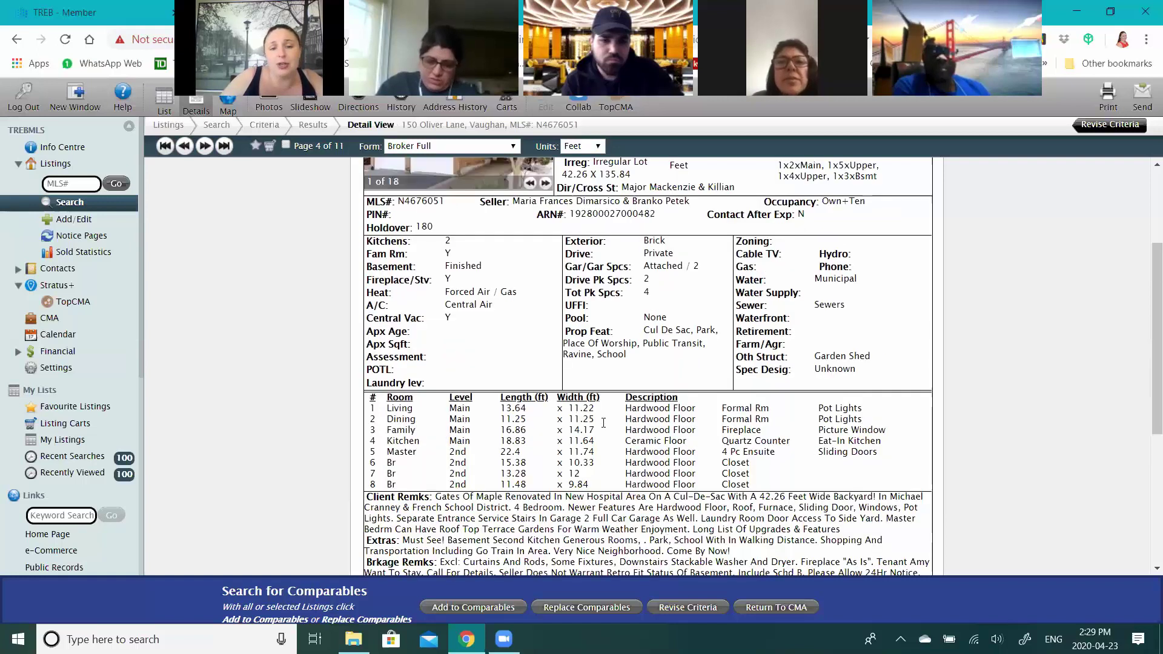
pyautogui.scroll(3, 541, 354)
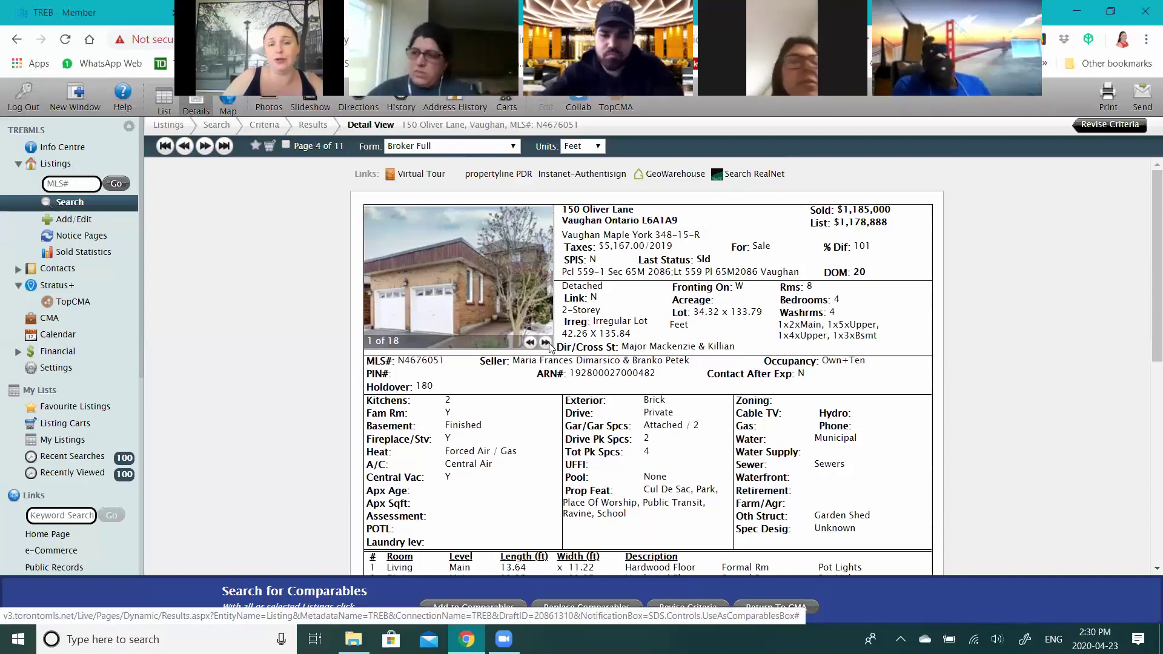
pyautogui.click(550, 345)
pyautogui.click(549, 345)
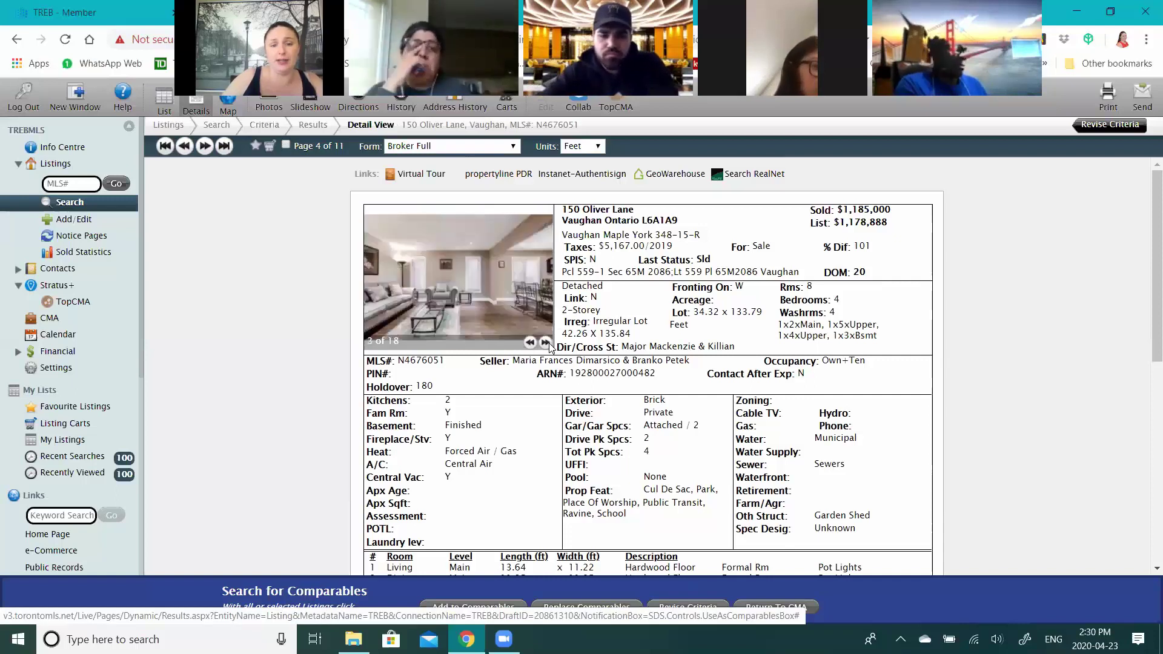
pyautogui.click(546, 343)
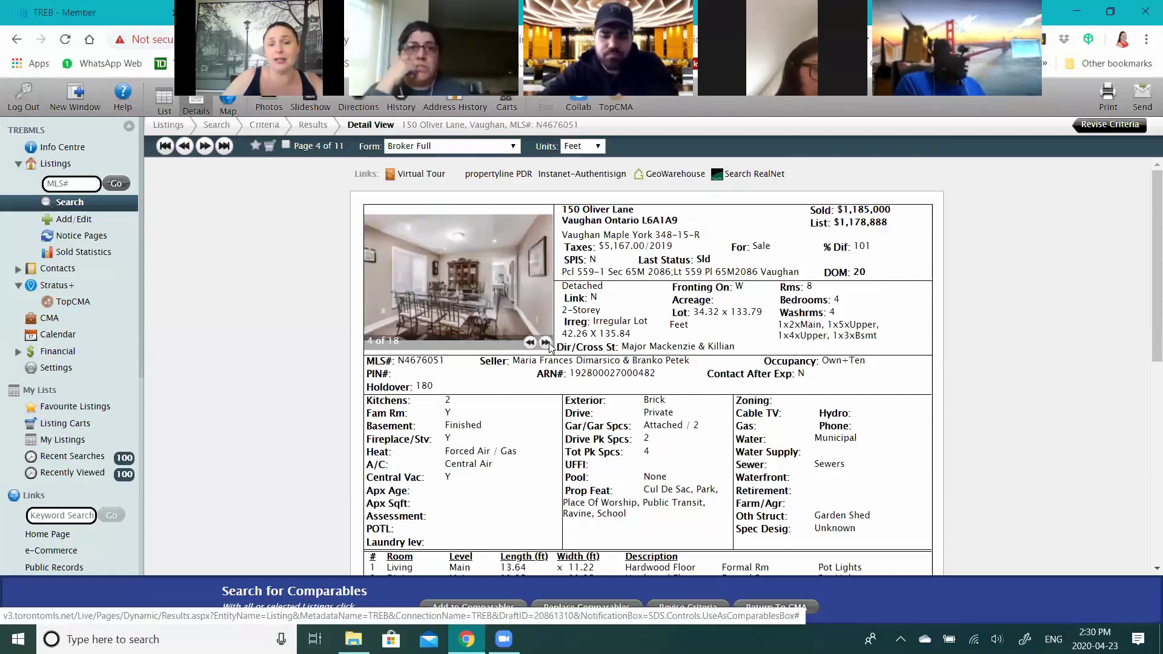
pyautogui.click(546, 343)
pyautogui.click(546, 343)
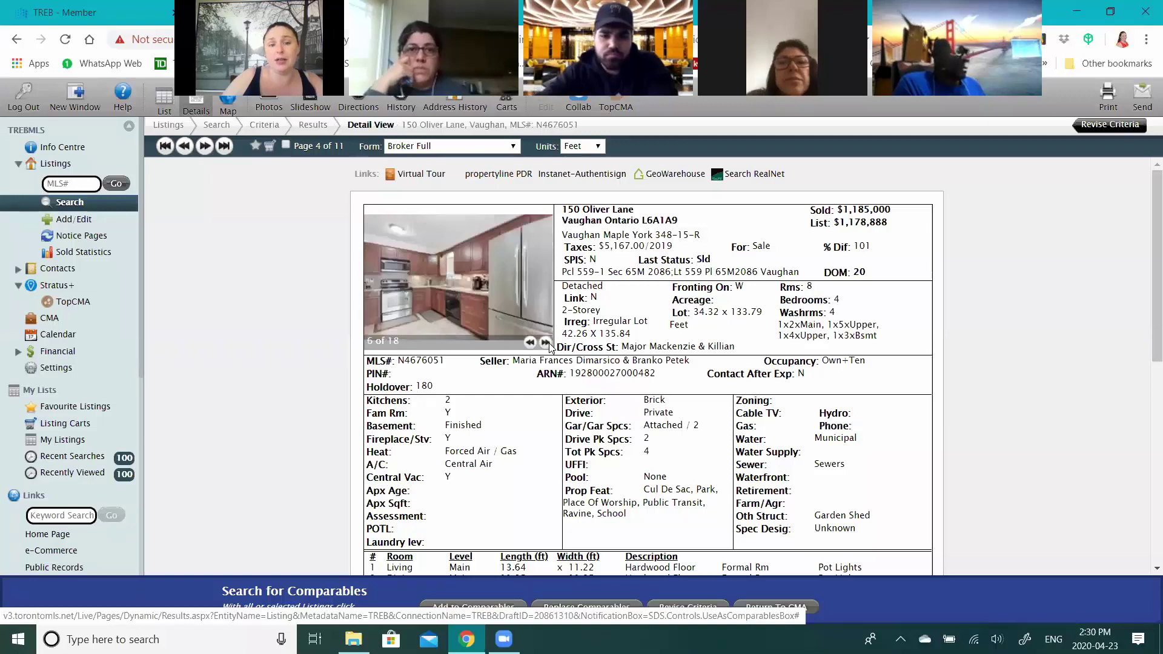
pyautogui.click(545, 343)
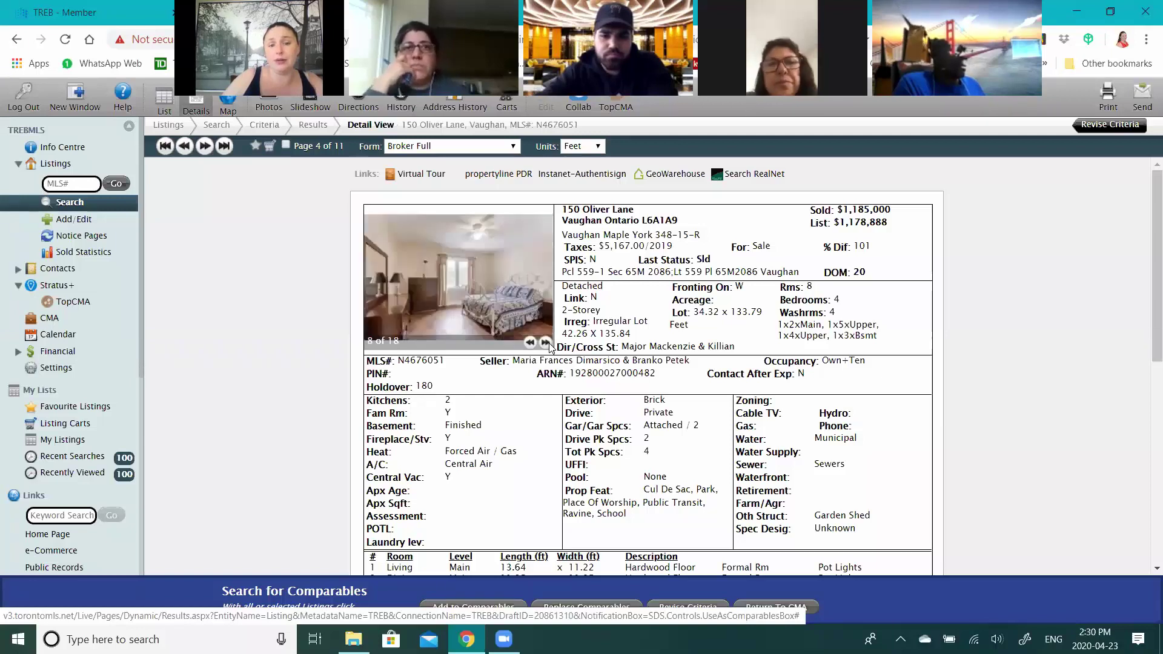
pyautogui.click(547, 342)
pyautogui.click(548, 343)
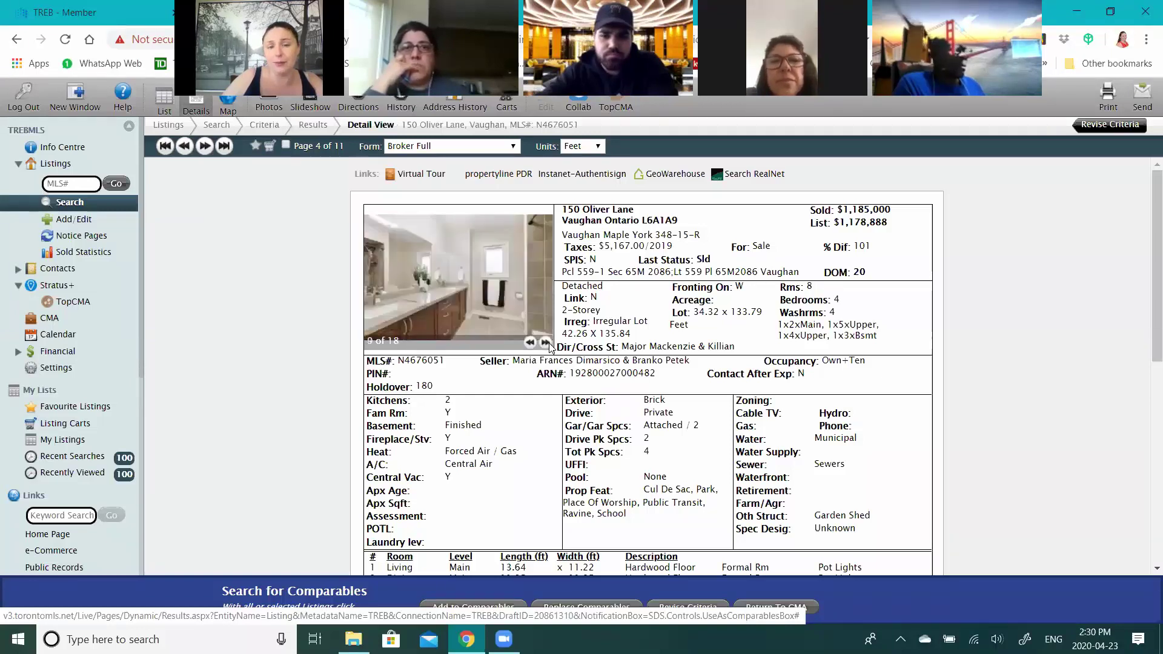
pyautogui.click(548, 343)
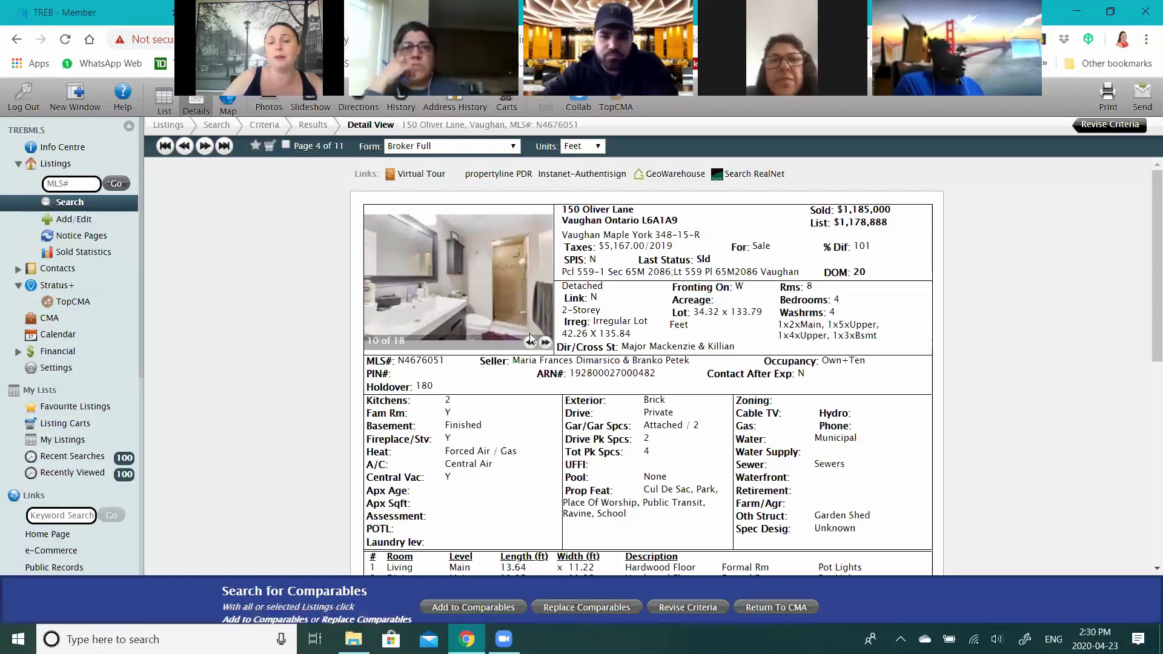
pyautogui.click(286, 146)
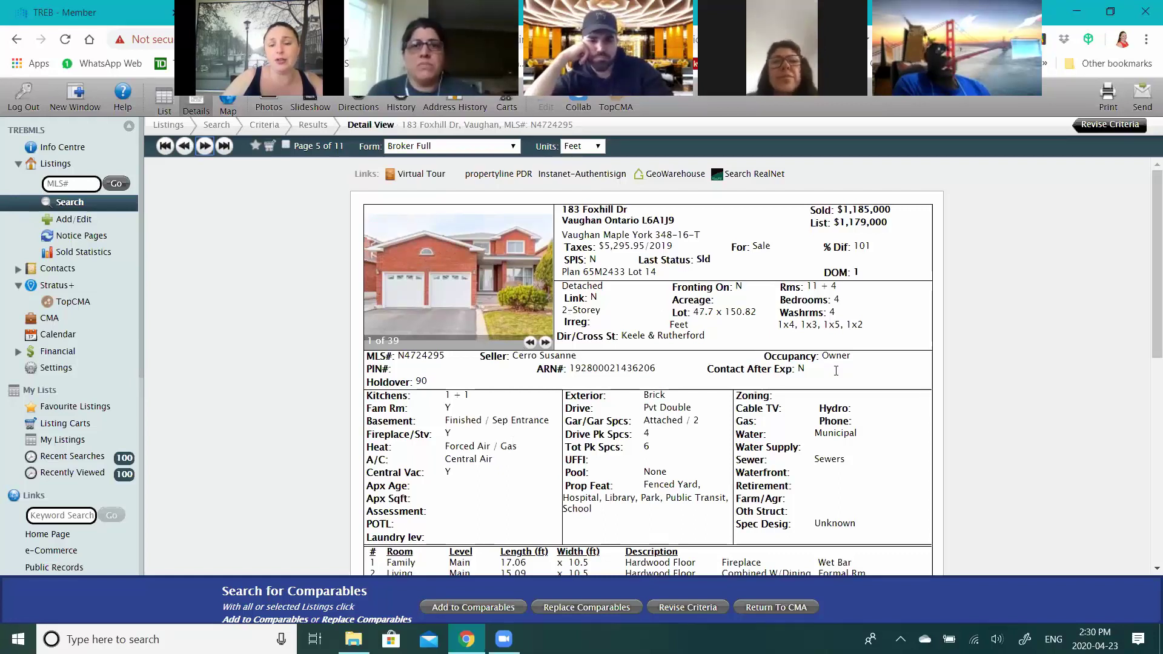
pyautogui.scroll(-1, 549, 276)
pyautogui.click(546, 267)
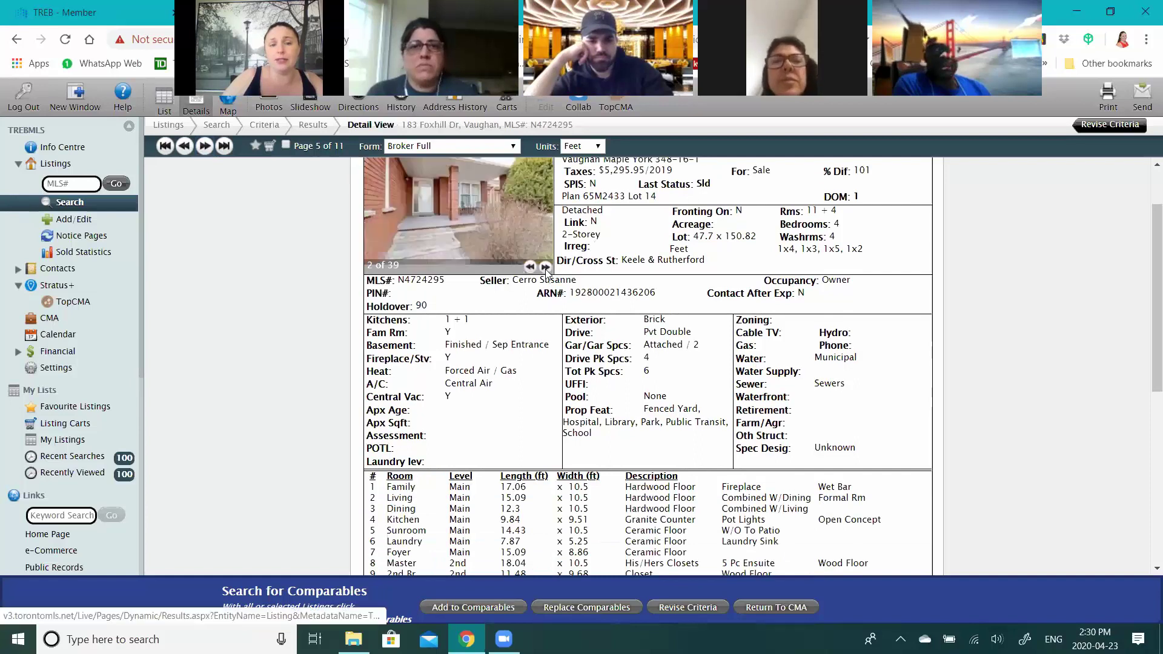
pyautogui.doubleClick(546, 267)
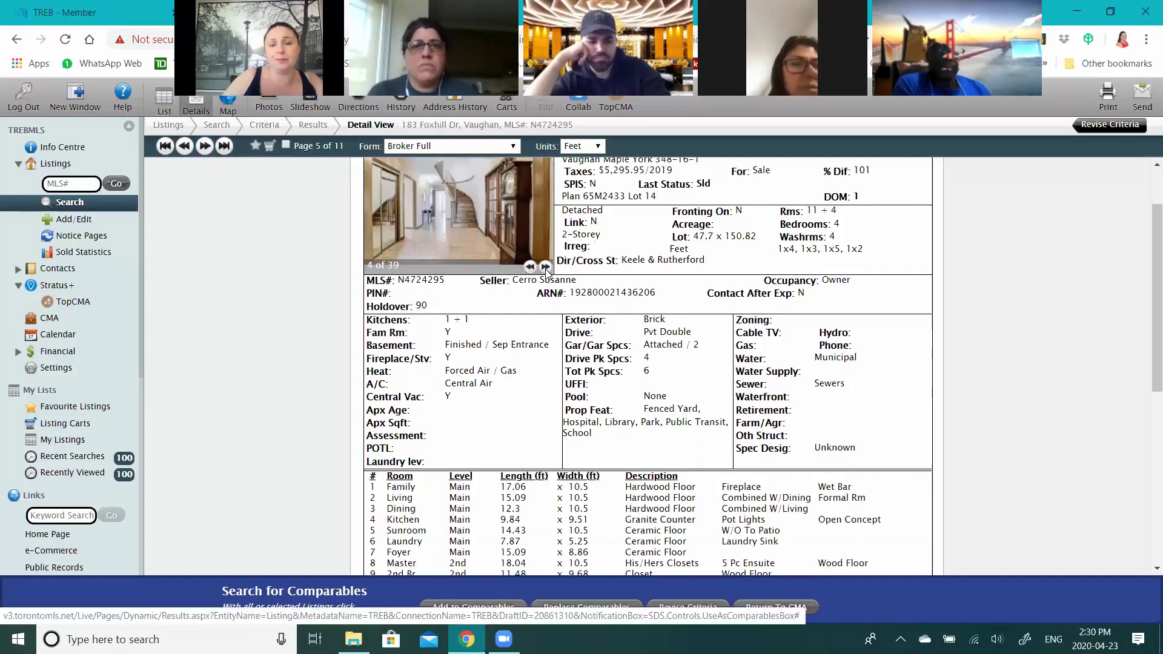
pyautogui.click(546, 267)
pyautogui.scroll(1, 546, 339)
pyautogui.click(546, 343)
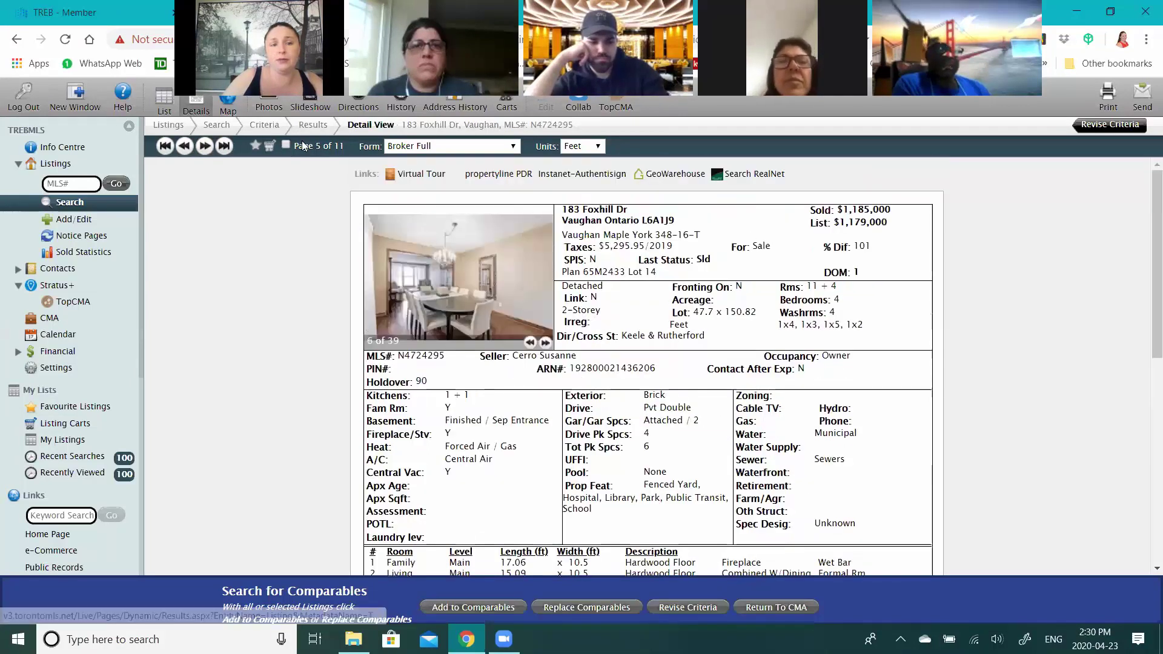
pyautogui.click(205, 150)
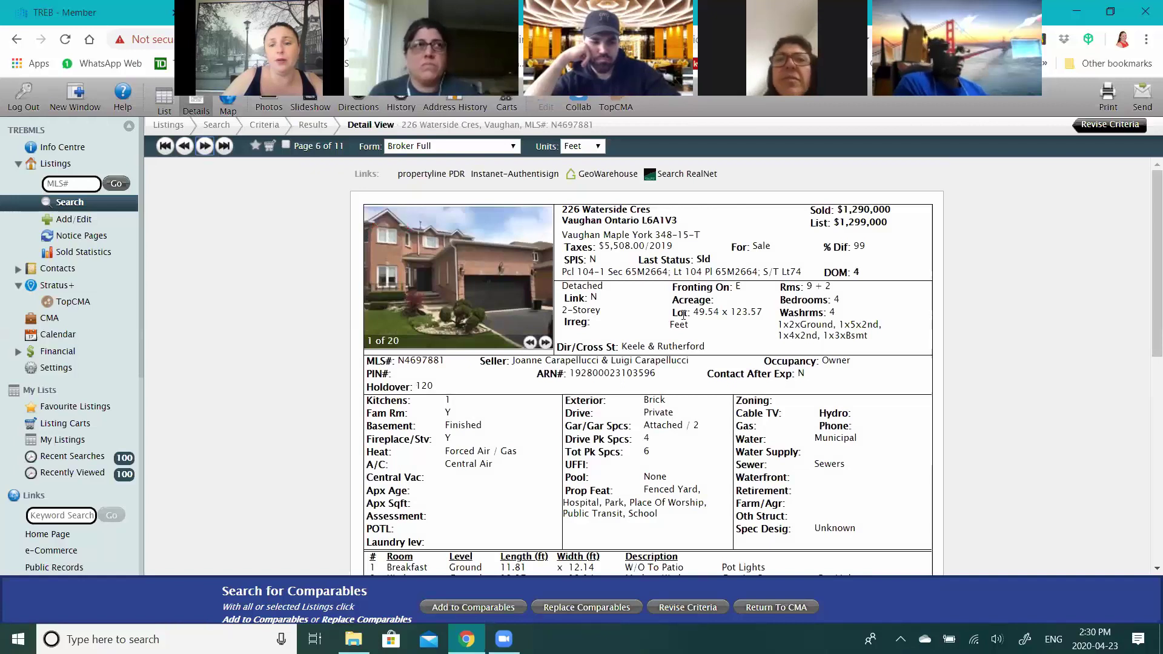
pyautogui.doubleClick(717, 313)
pyautogui.click(652, 341)
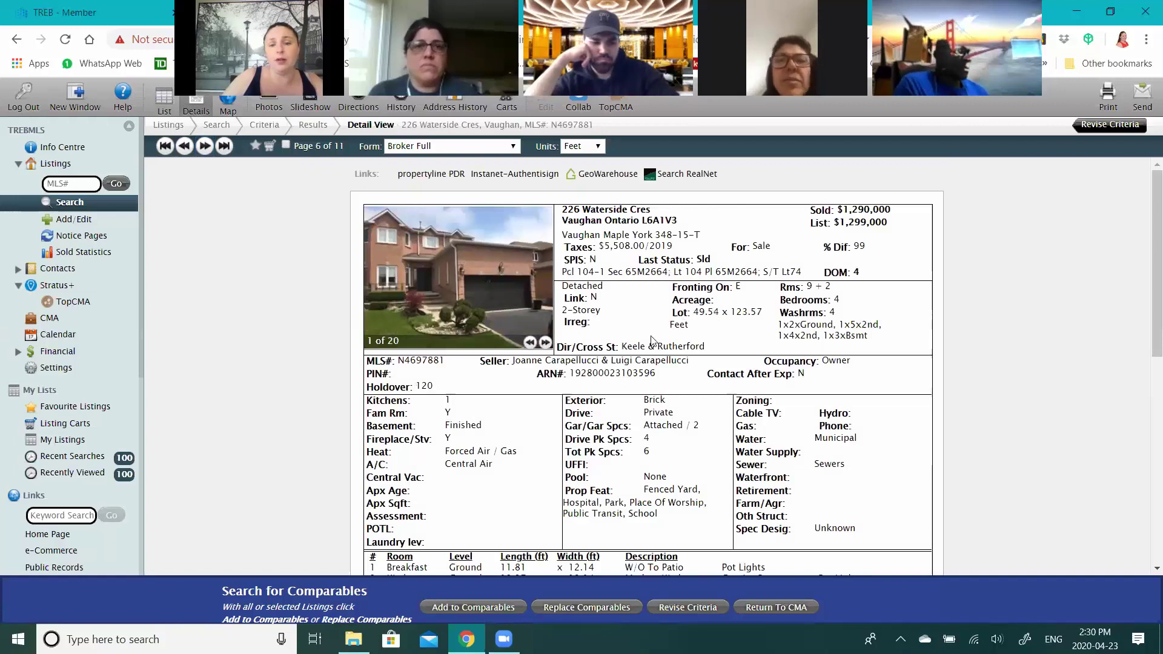
pyautogui.click(545, 344)
pyautogui.click(545, 344)
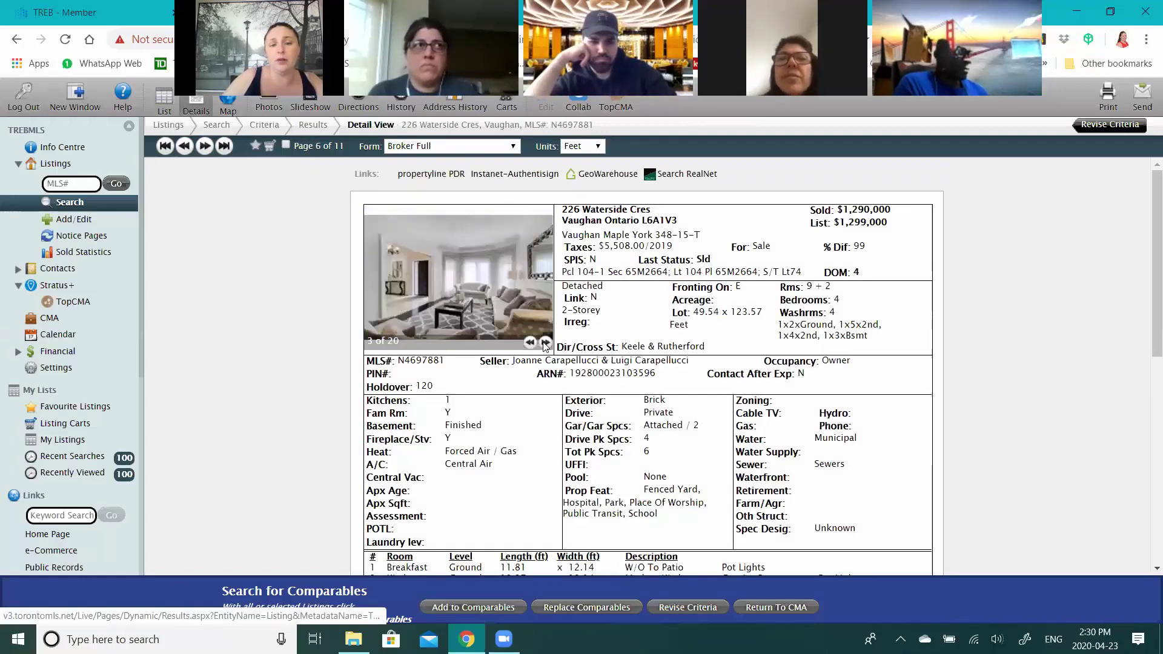
pyautogui.click(545, 344)
pyautogui.click(545, 343)
pyautogui.click(530, 343)
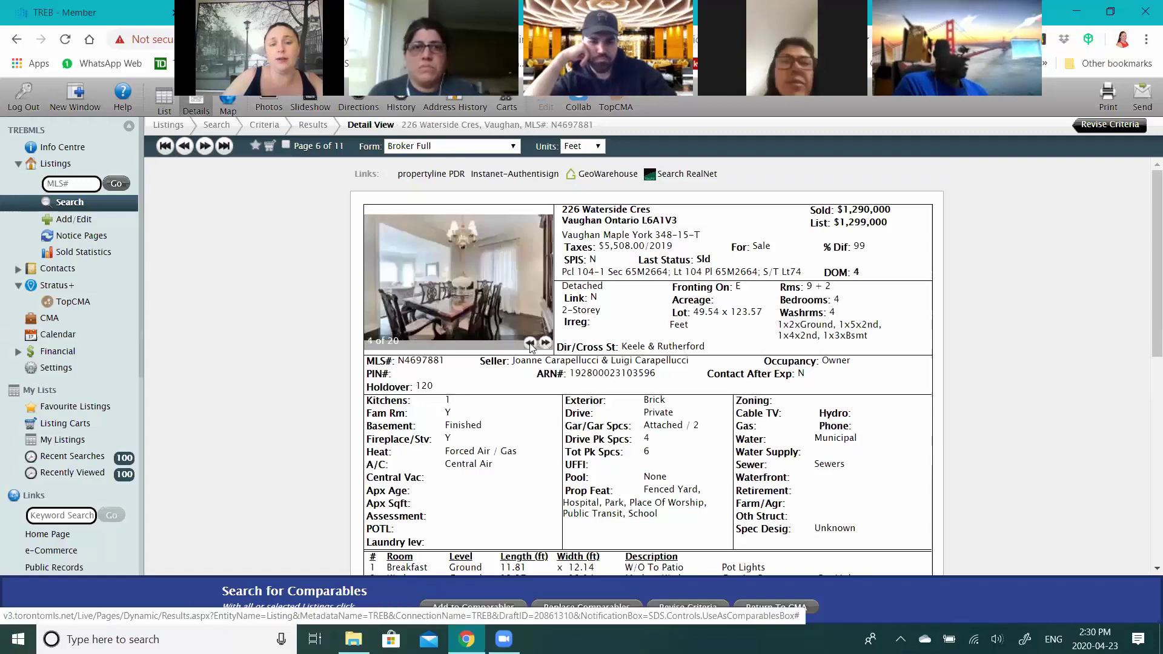
pyautogui.click(530, 343)
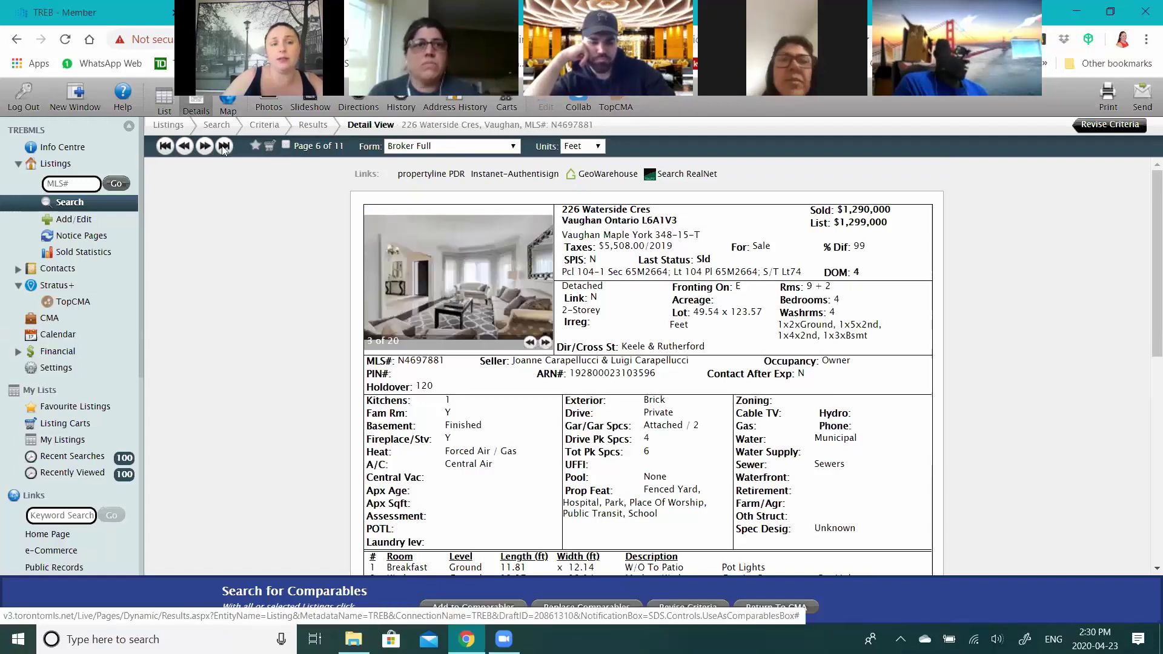
pyautogui.click(205, 146)
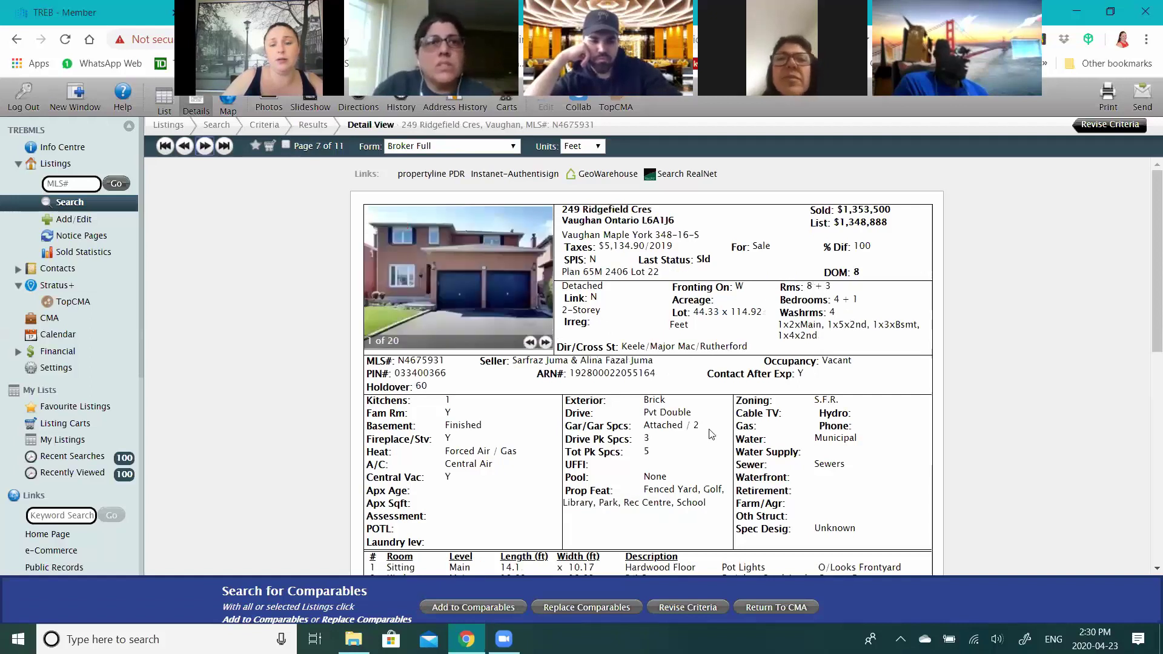
pyautogui.scroll(-1, 698, 447)
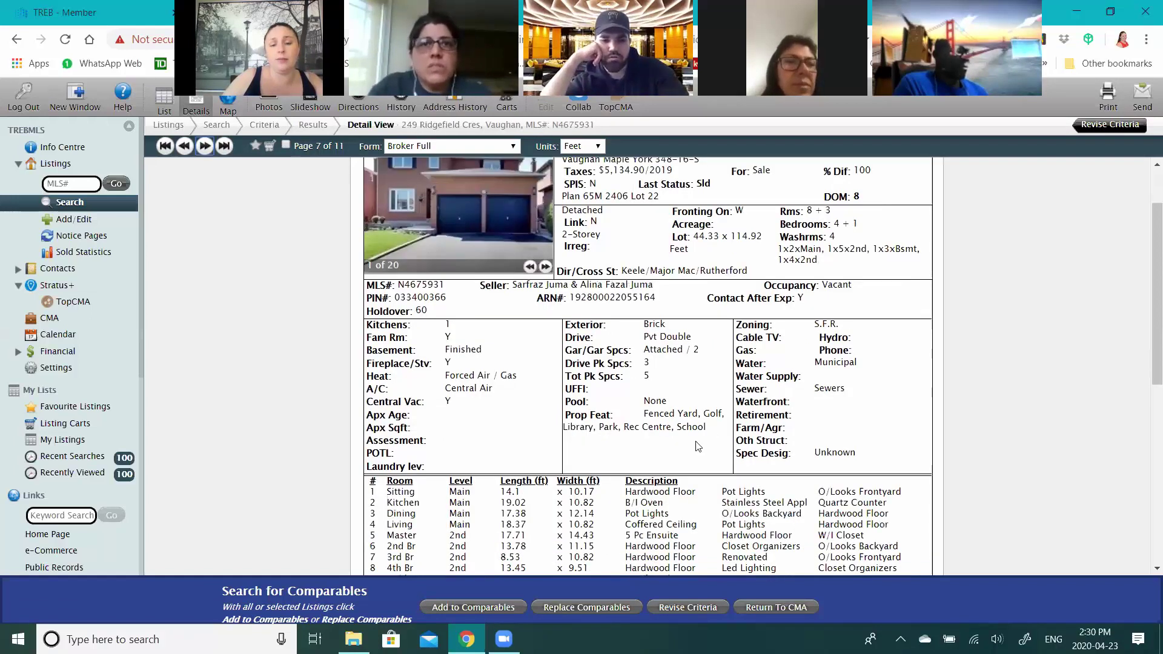
pyautogui.scroll(-2, 698, 447)
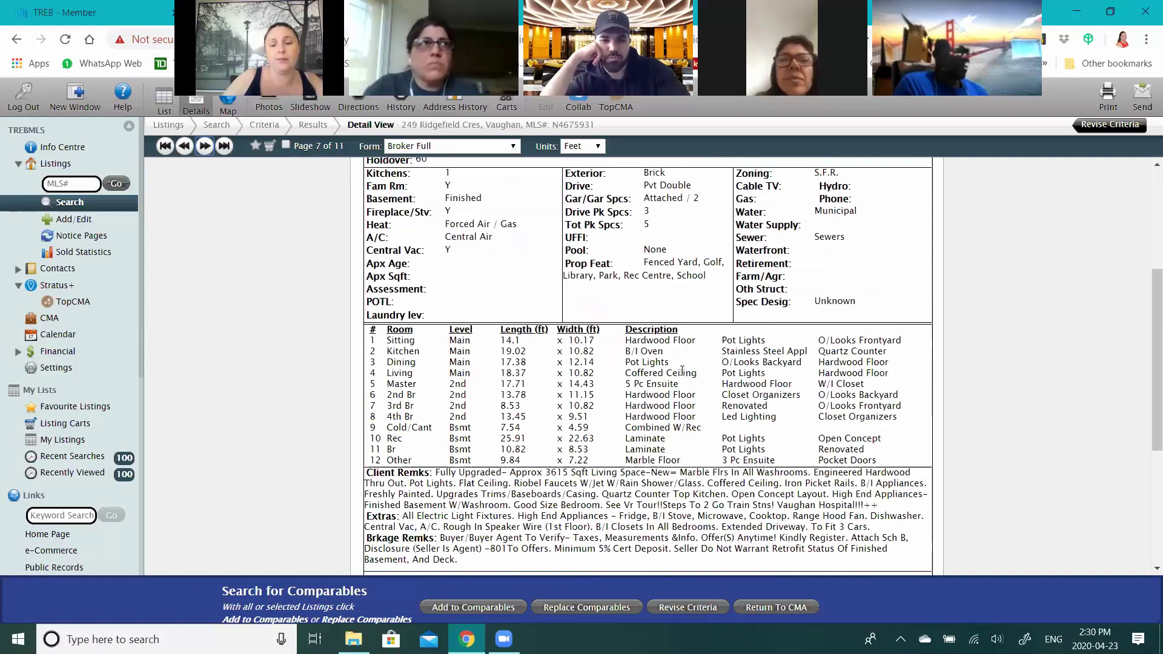
pyautogui.scroll(3, 682, 371)
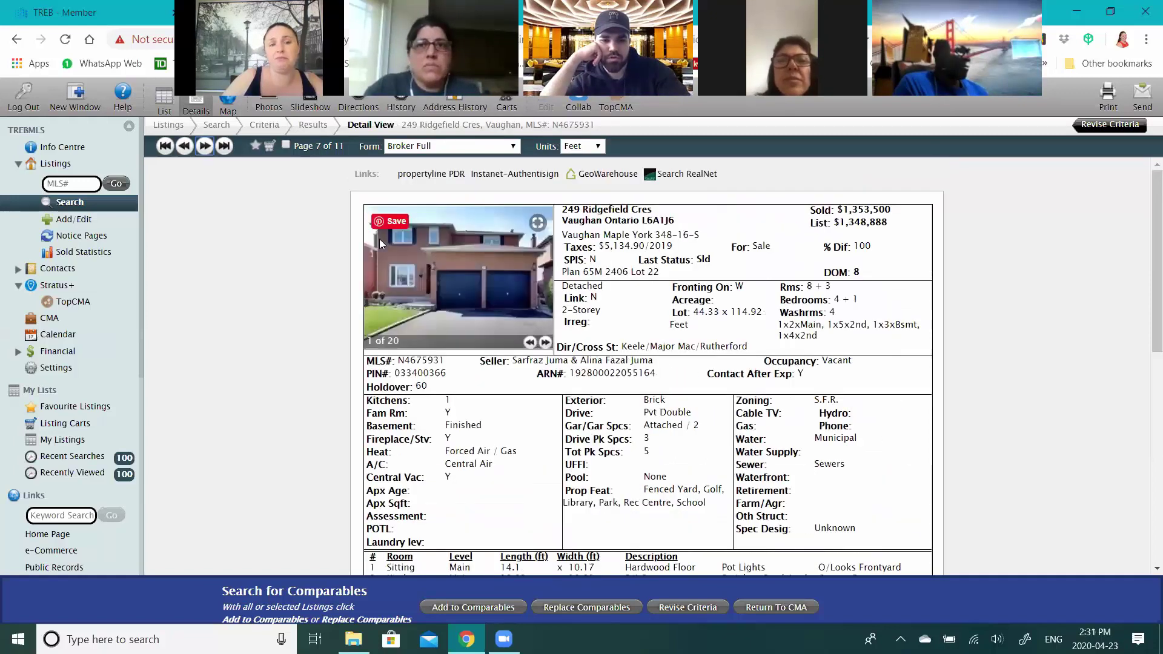
pyautogui.click(286, 145)
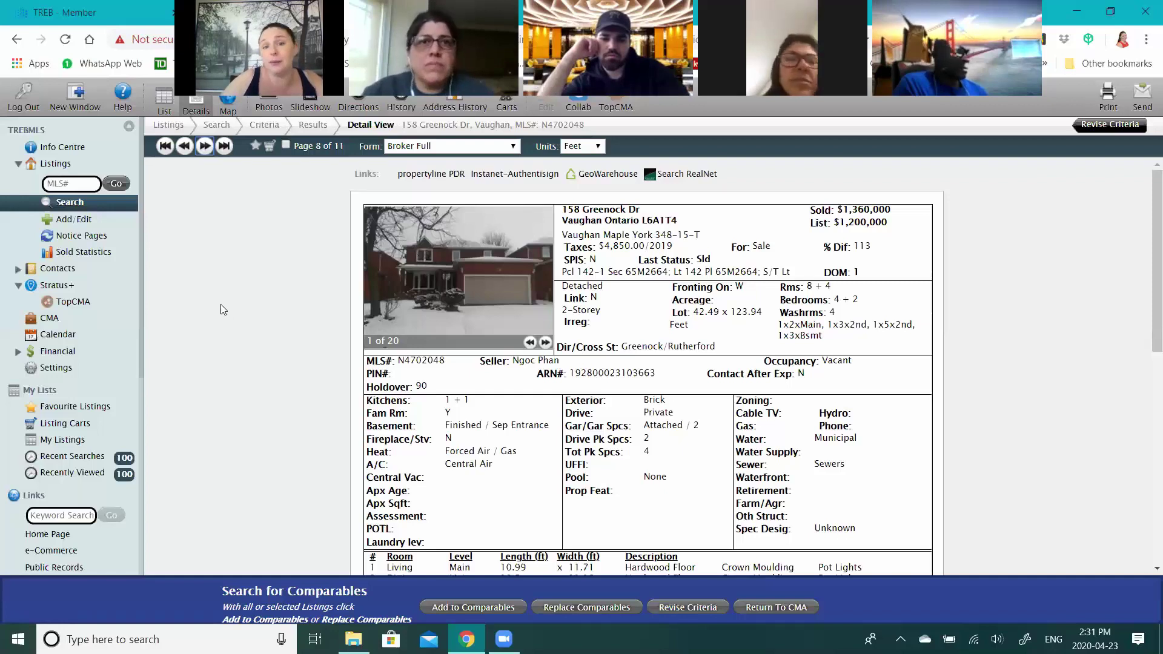
pyautogui.click(546, 343)
pyautogui.click(546, 343)
pyautogui.click(546, 343)
pyautogui.click(546, 343)
pyautogui.click(546, 343)
pyautogui.click(546, 343)
pyautogui.click(546, 343)
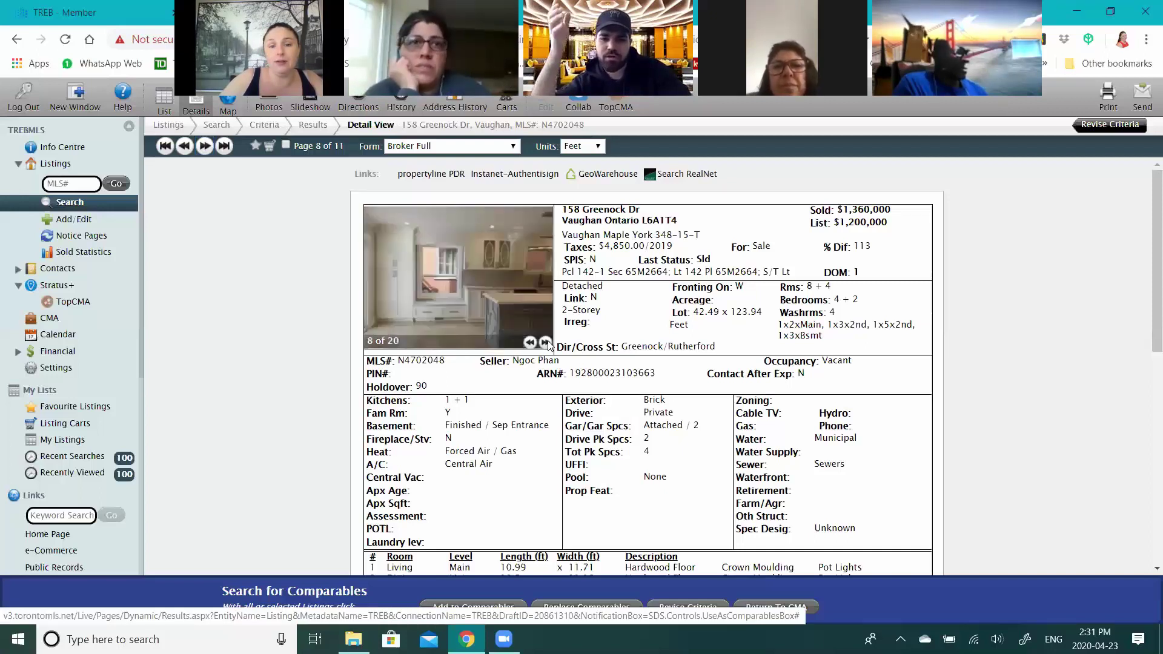
pyautogui.click(546, 343)
pyautogui.click(545, 343)
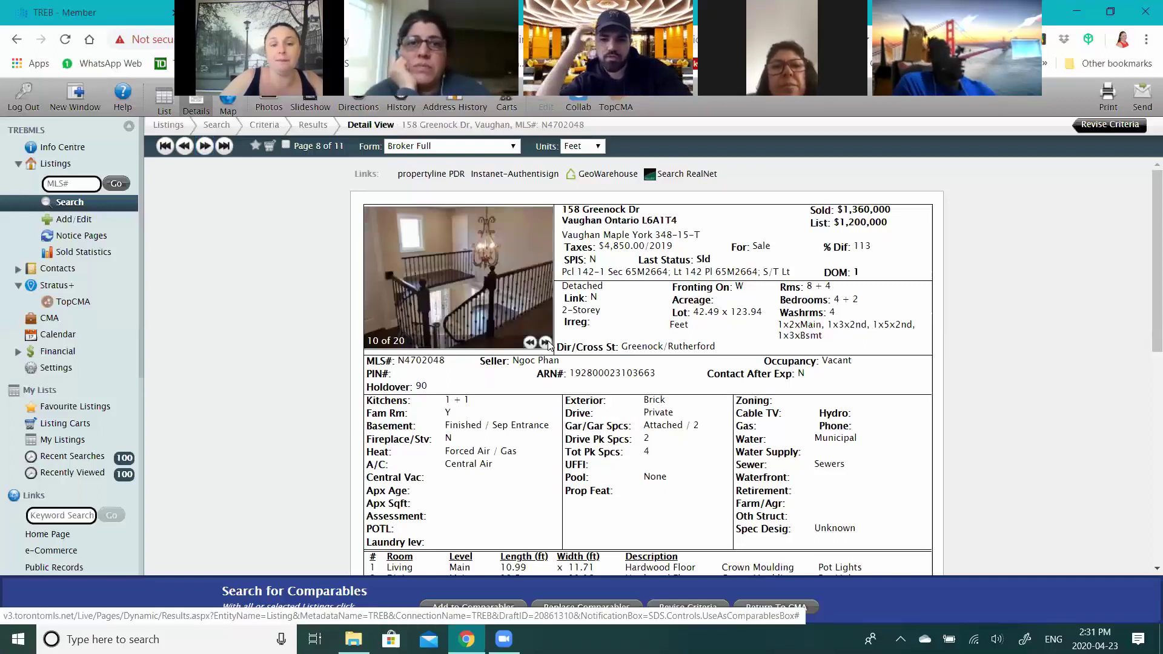
pyautogui.click(546, 343)
pyautogui.click(546, 343)
pyautogui.click(546, 343)
pyautogui.click(546, 343)
pyautogui.click(546, 342)
pyautogui.click(546, 343)
pyautogui.click(546, 343)
pyautogui.click(546, 343)
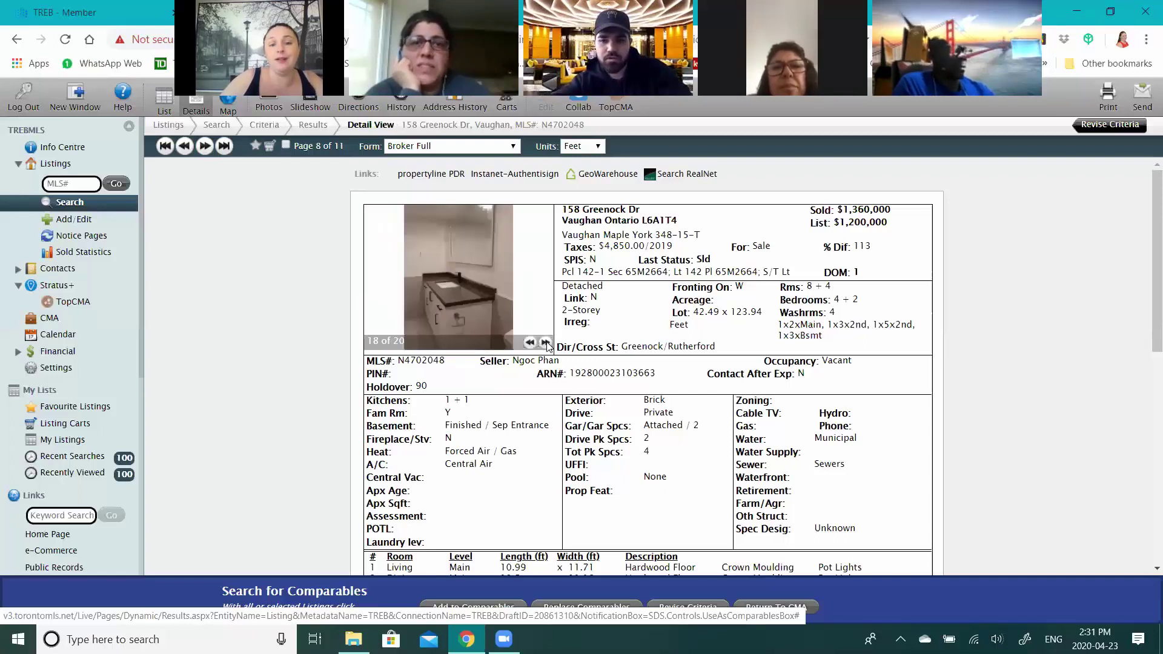
pyautogui.click(546, 343)
pyautogui.click(546, 343)
pyautogui.click(546, 343)
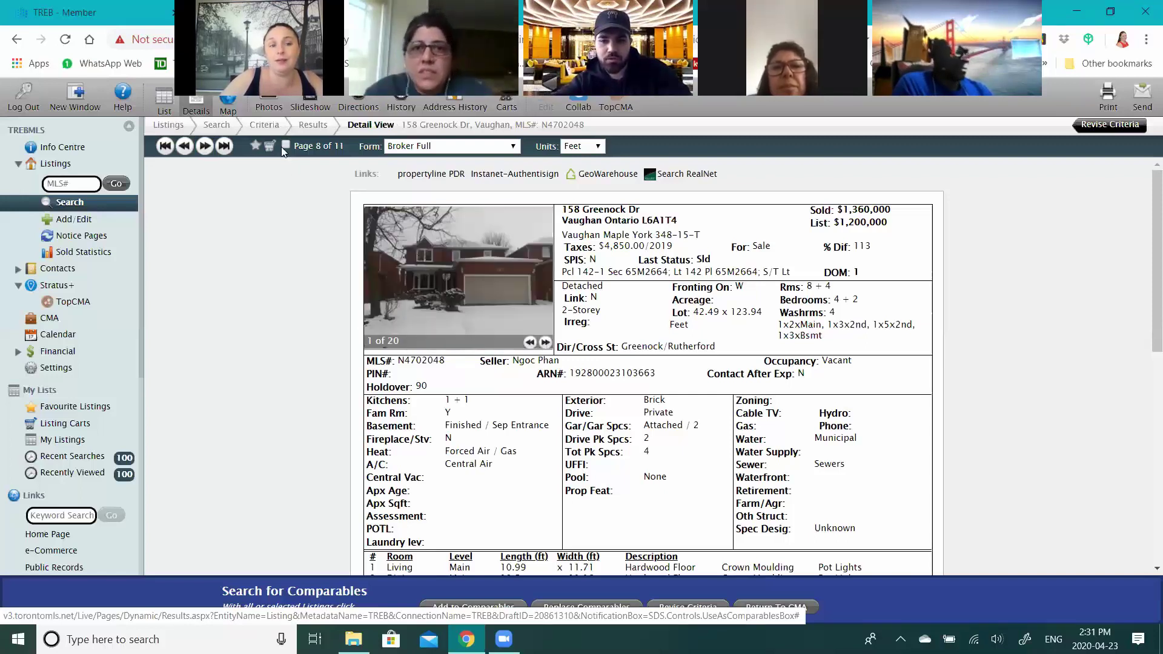
pyautogui.click(203, 149)
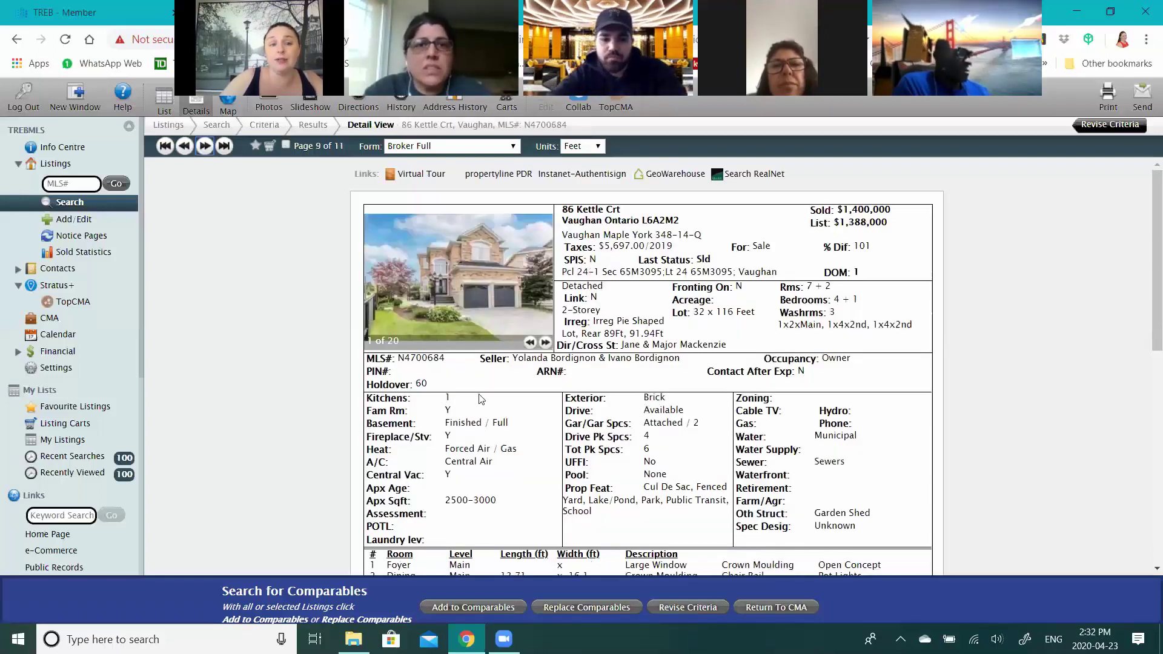
pyautogui.moveTo(499, 303)
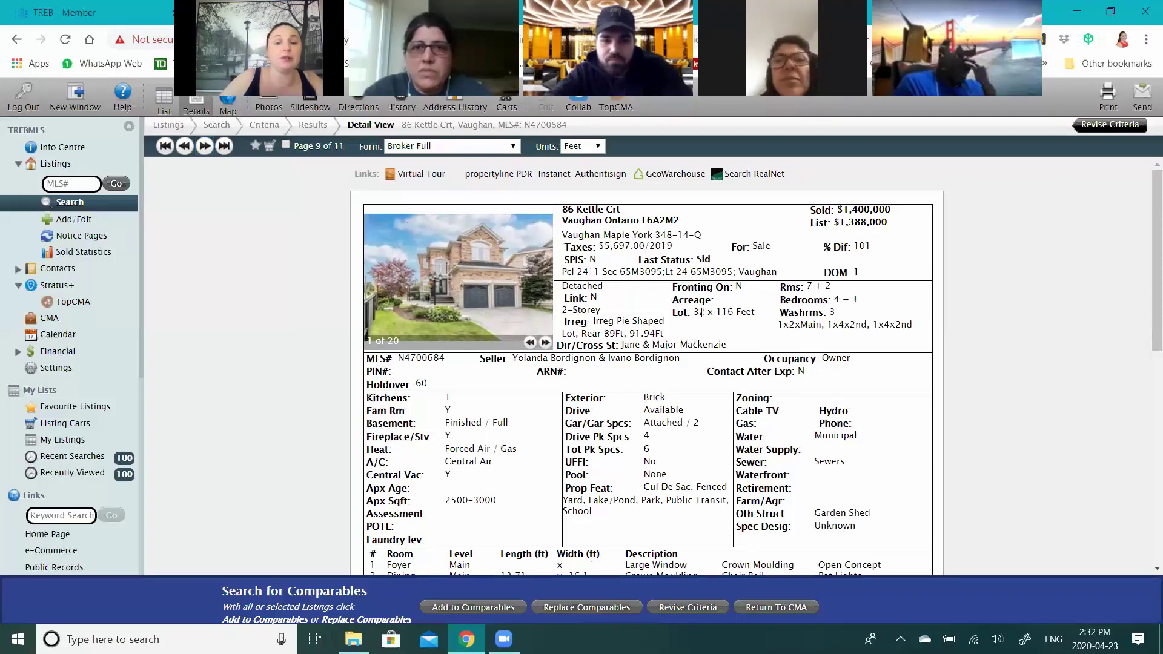
pyautogui.doubleClick(546, 344)
pyautogui.click(530, 343)
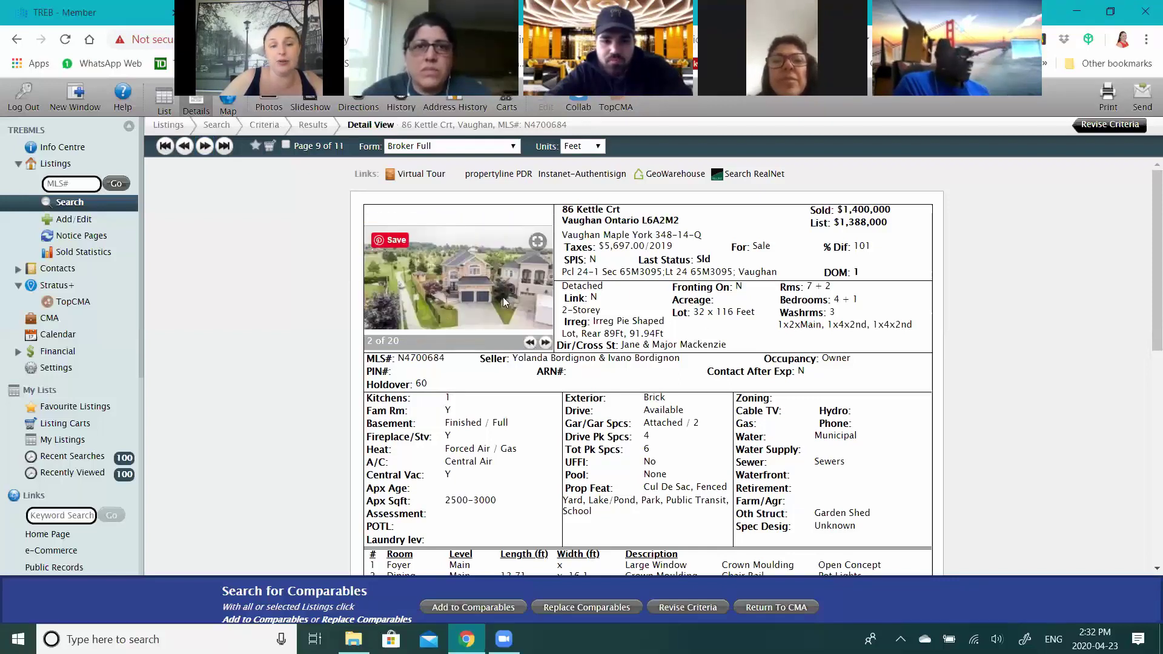
pyautogui.click(546, 343)
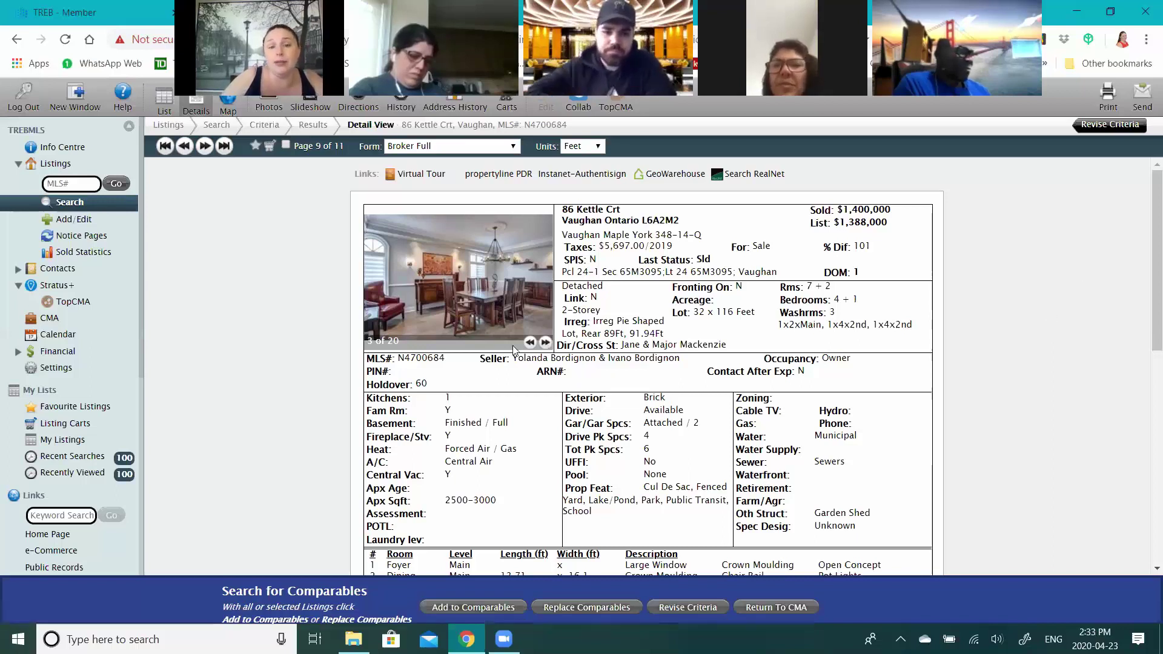
pyautogui.click(546, 343)
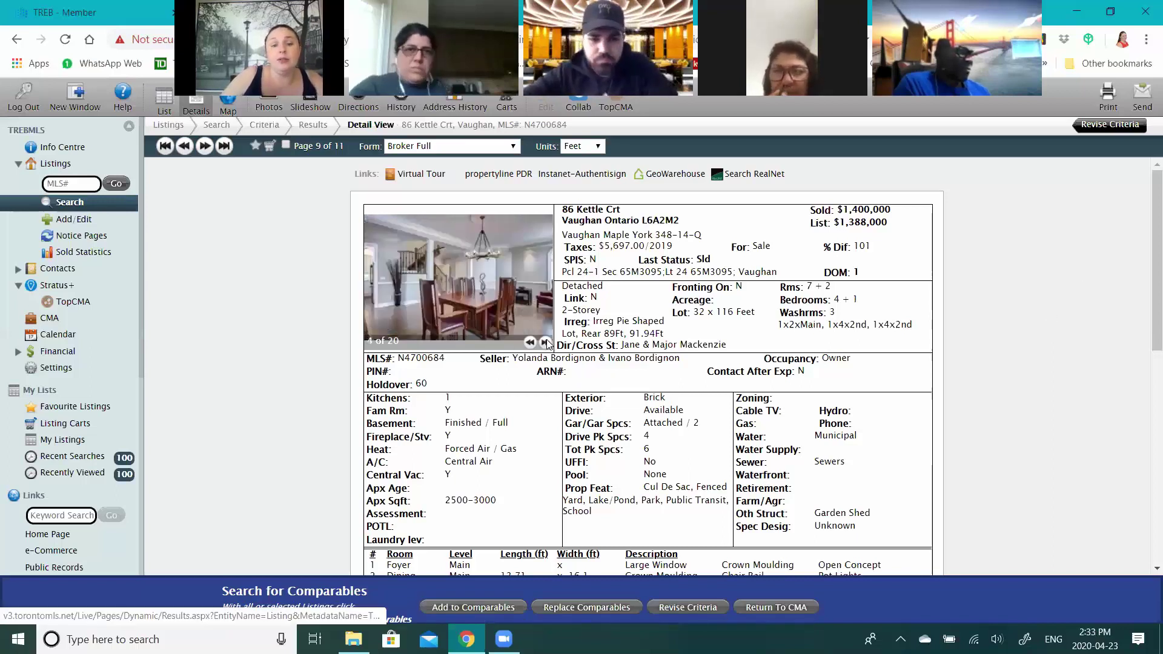
pyautogui.doubleClick(546, 343)
pyautogui.click(546, 343)
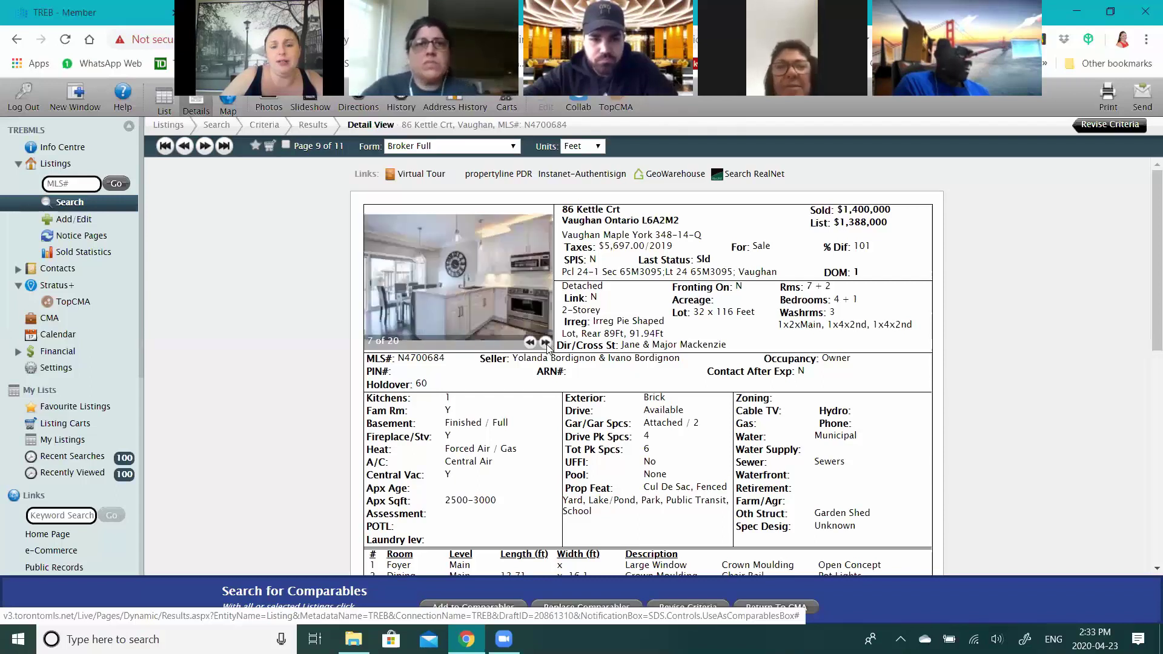
pyautogui.click(546, 343)
pyautogui.click(546, 343)
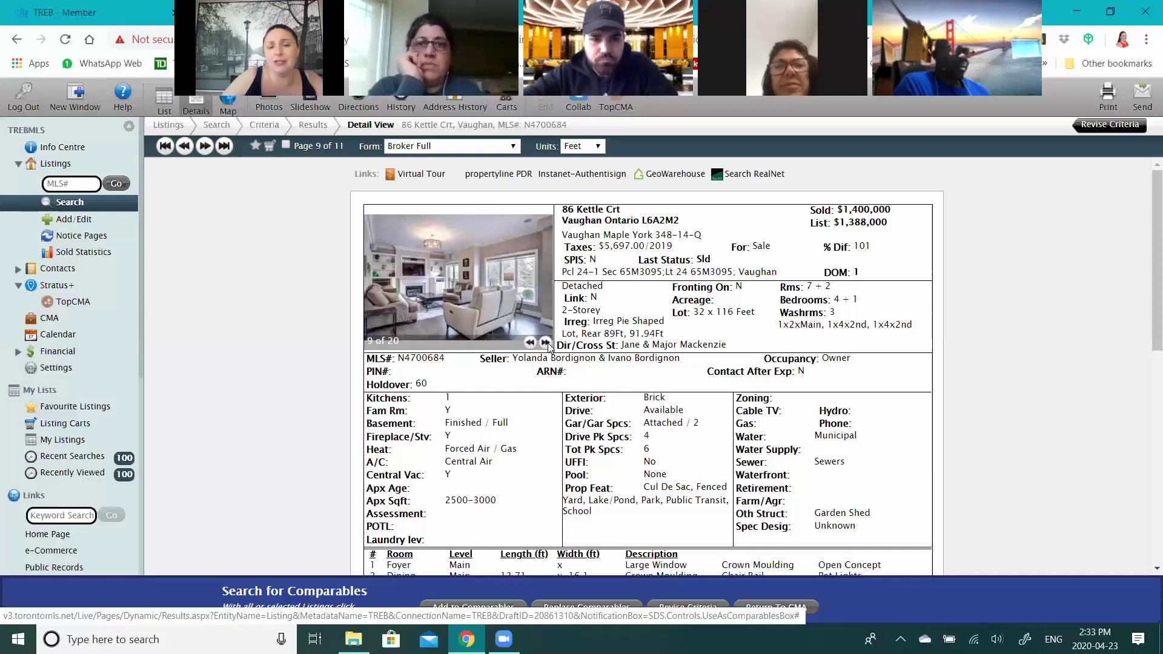
pyautogui.click(546, 343)
pyautogui.click(546, 343)
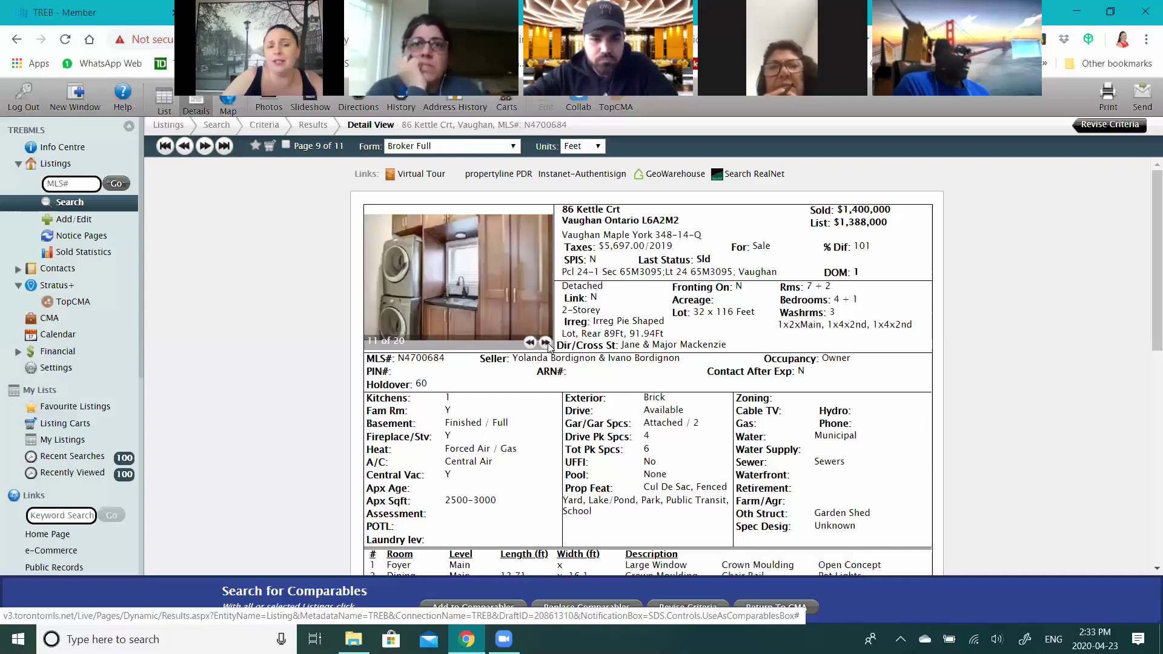
pyautogui.click(546, 343)
pyautogui.click(546, 343)
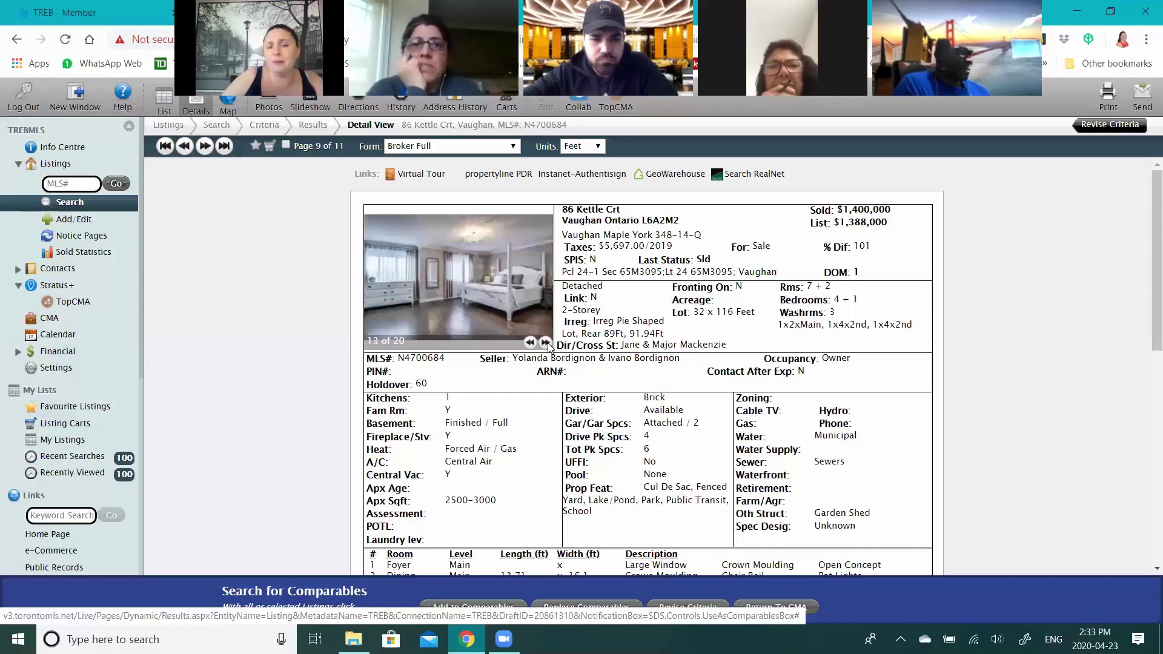
pyautogui.click(545, 343)
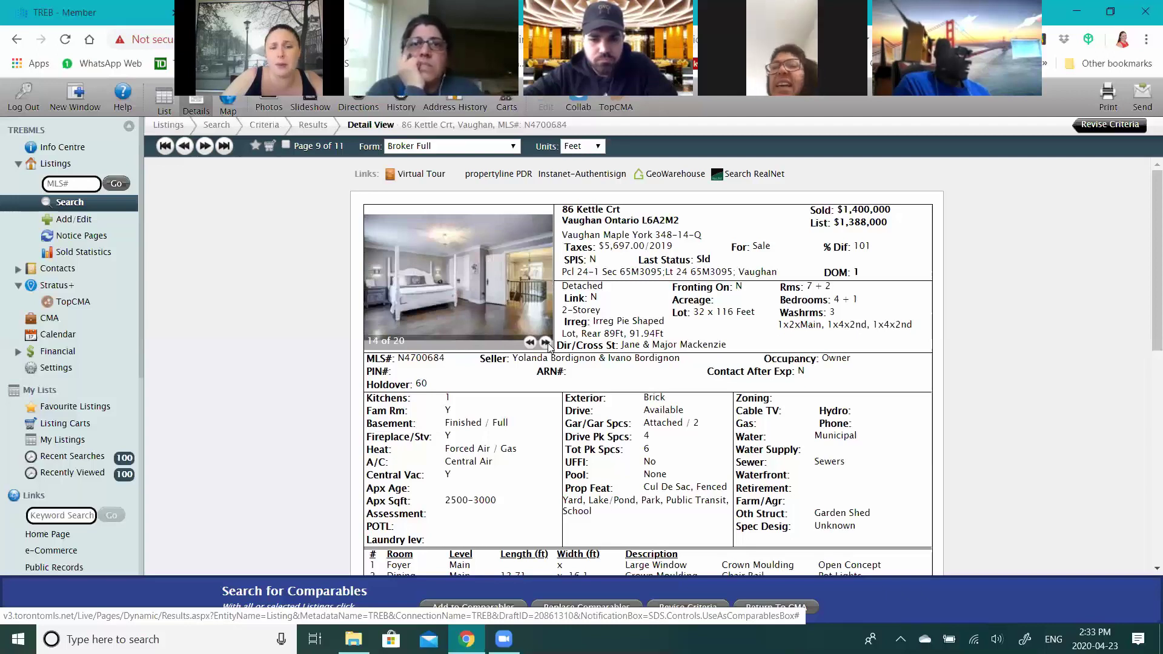
pyautogui.click(546, 343)
pyautogui.doubleClick(546, 343)
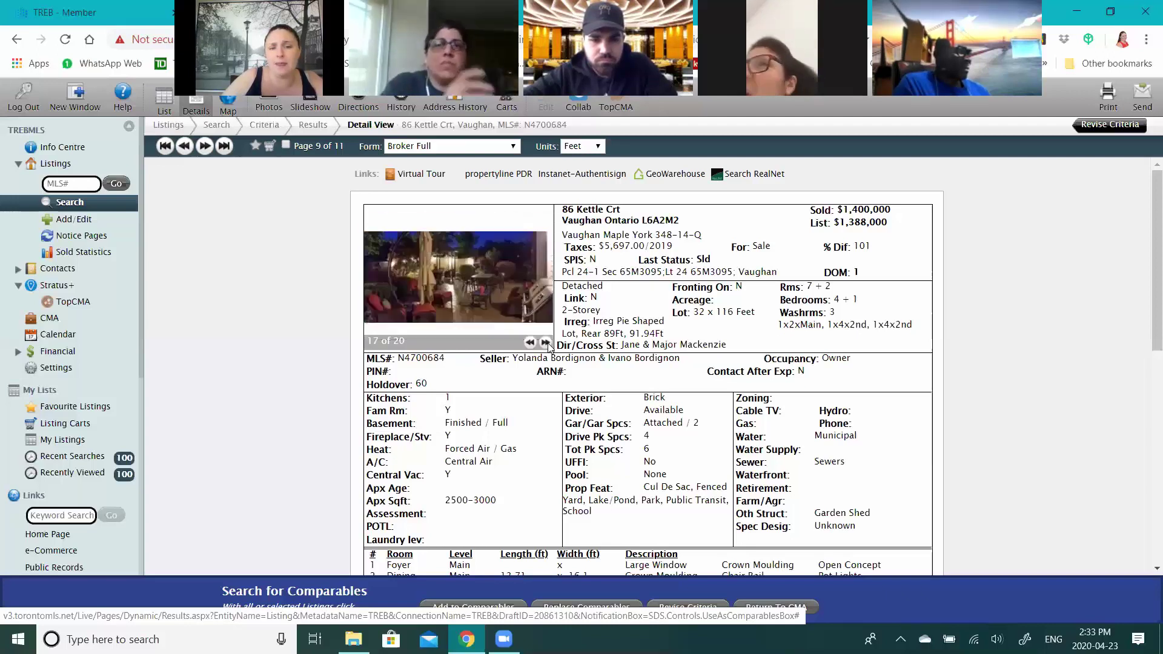
pyautogui.click(547, 343)
pyautogui.doubleClick(547, 343)
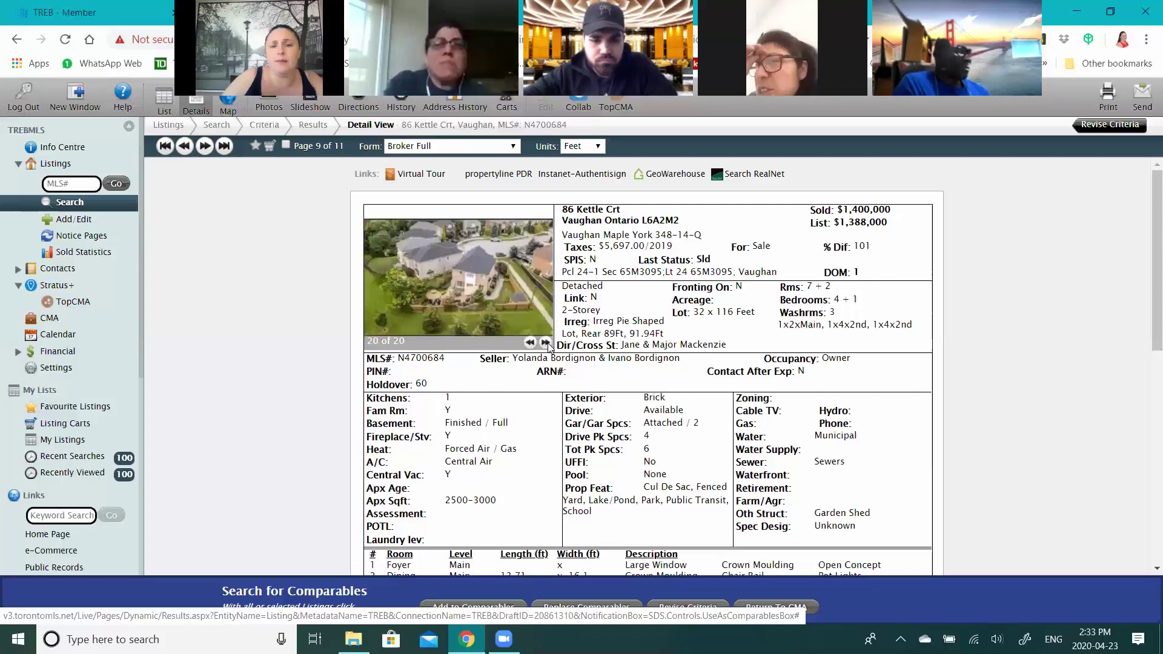
pyautogui.click(547, 344)
pyautogui.scroll(-2, 994, 333)
pyautogui.scroll(2, 993, 333)
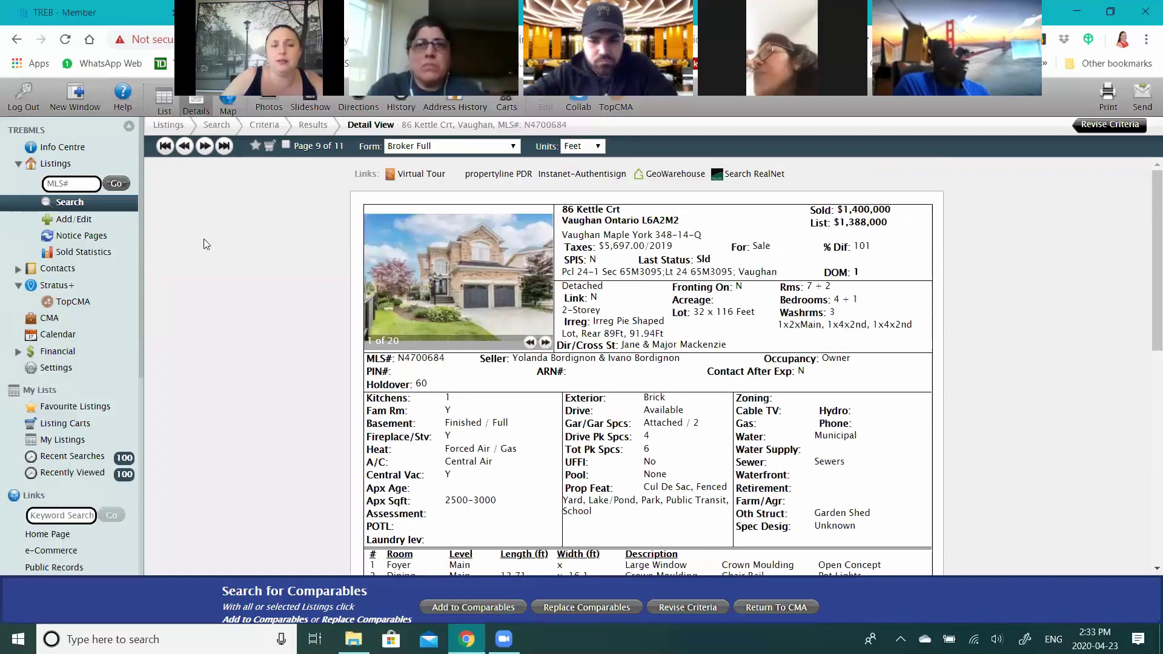
pyautogui.click(205, 147)
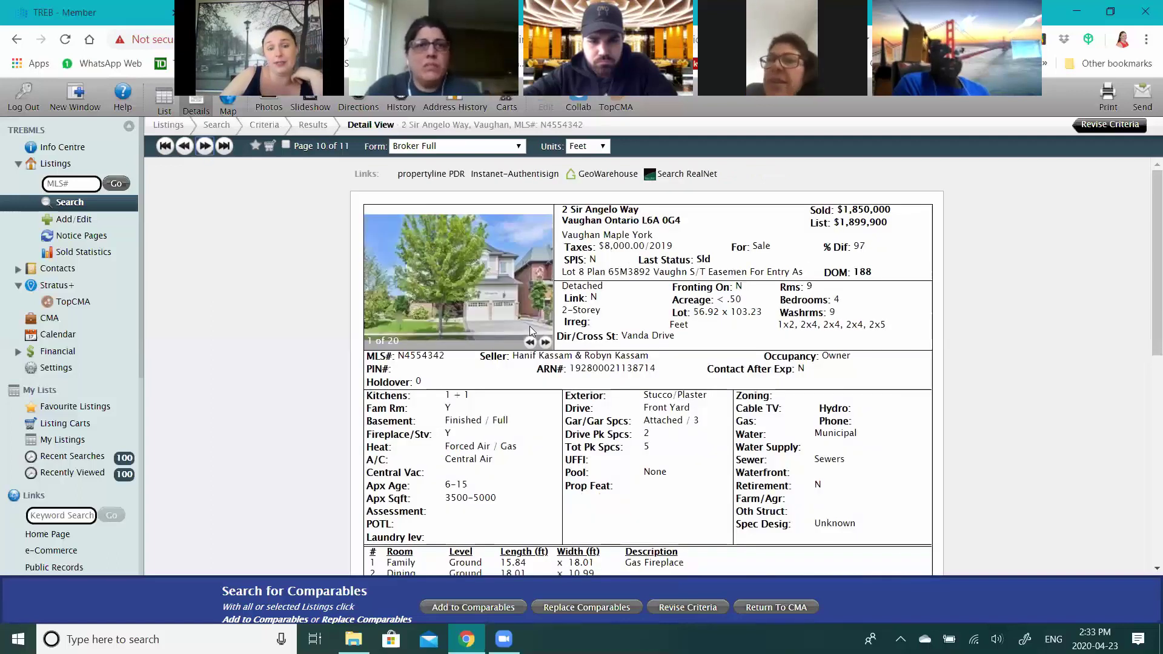
pyautogui.moveTo(753, 312); pyautogui.dragTo(600, 313)
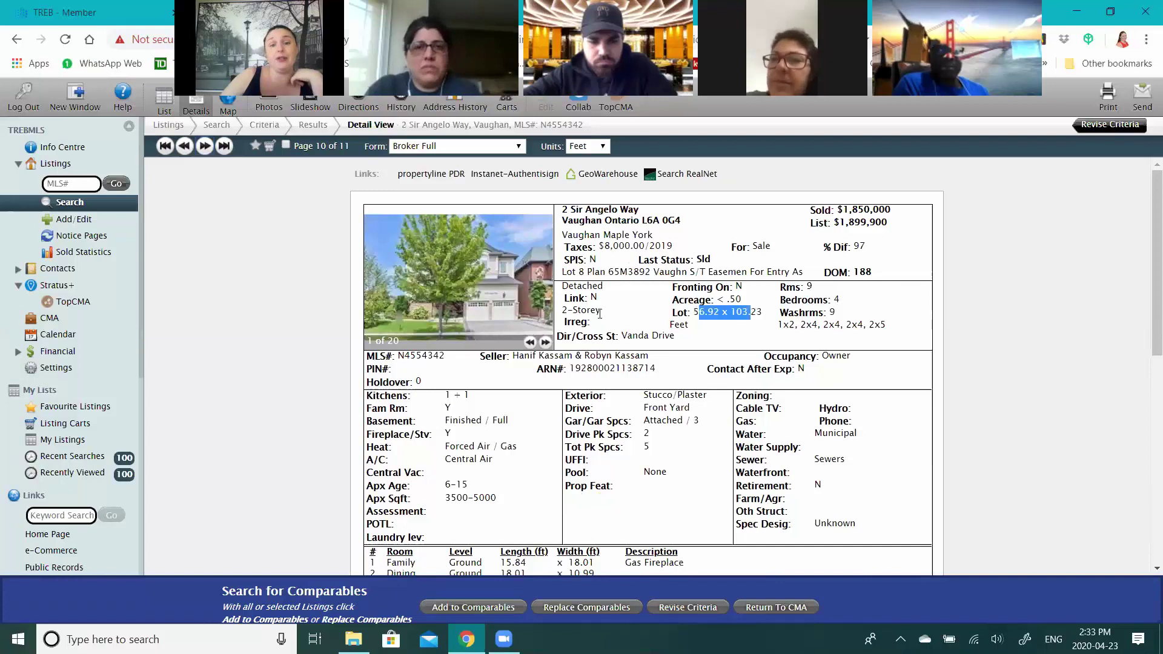
pyautogui.click(545, 343)
pyautogui.click(546, 343)
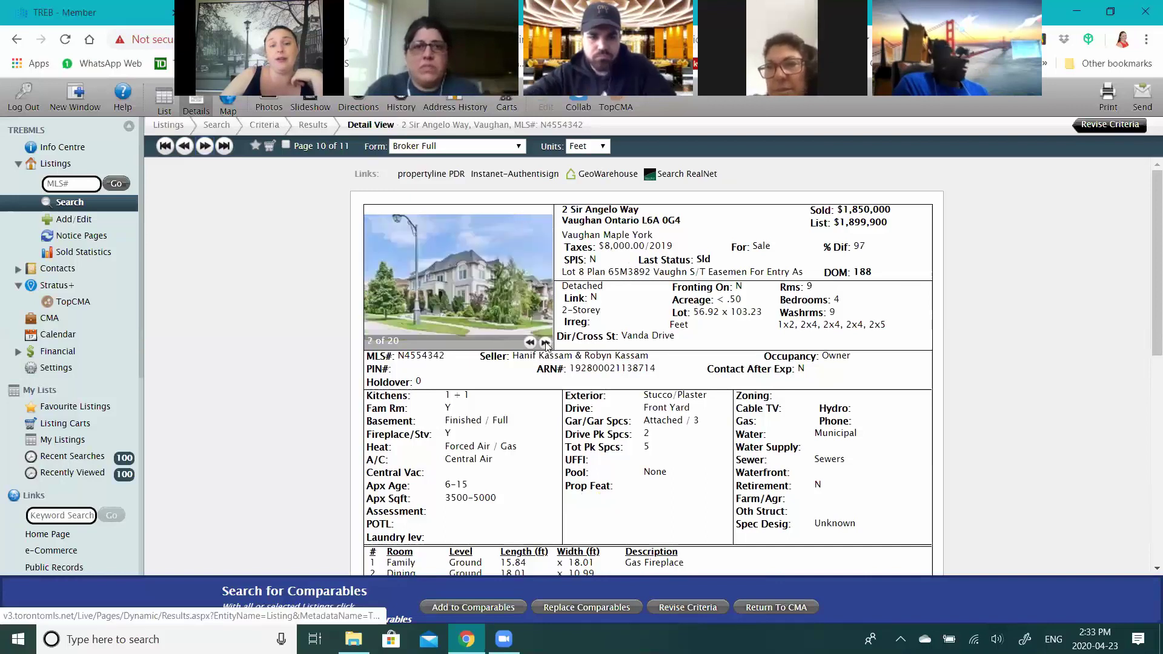
pyautogui.click(546, 342)
pyautogui.click(204, 146)
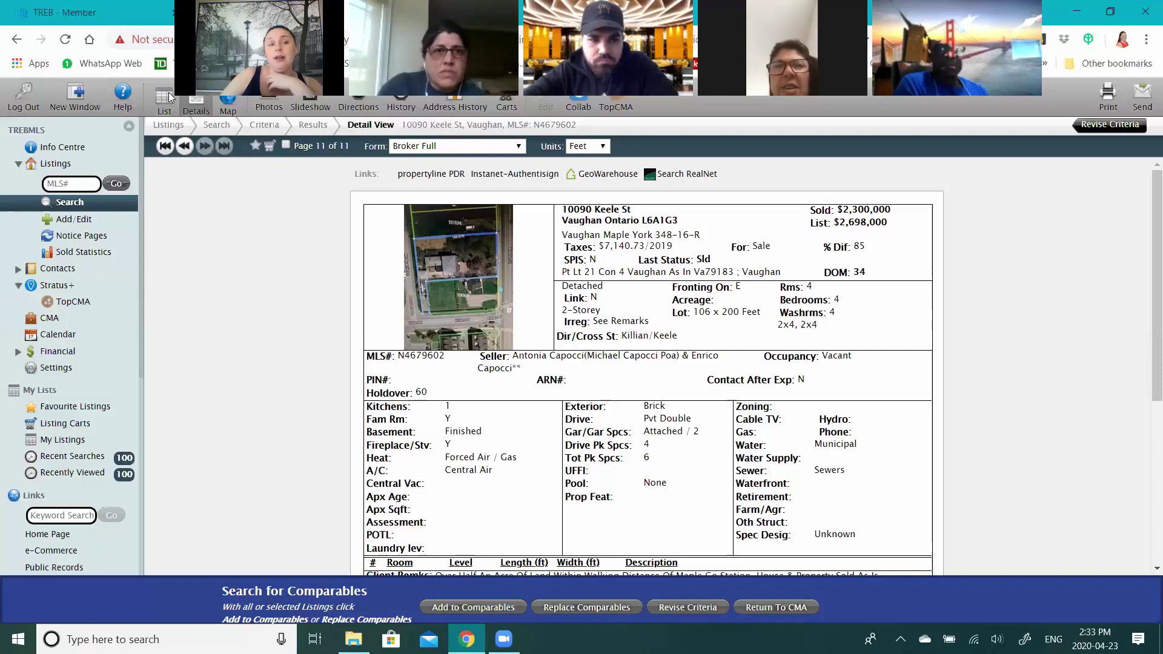
# - Go back to the Results table of 11 listings, with six marked
pyautogui.click(165, 100)
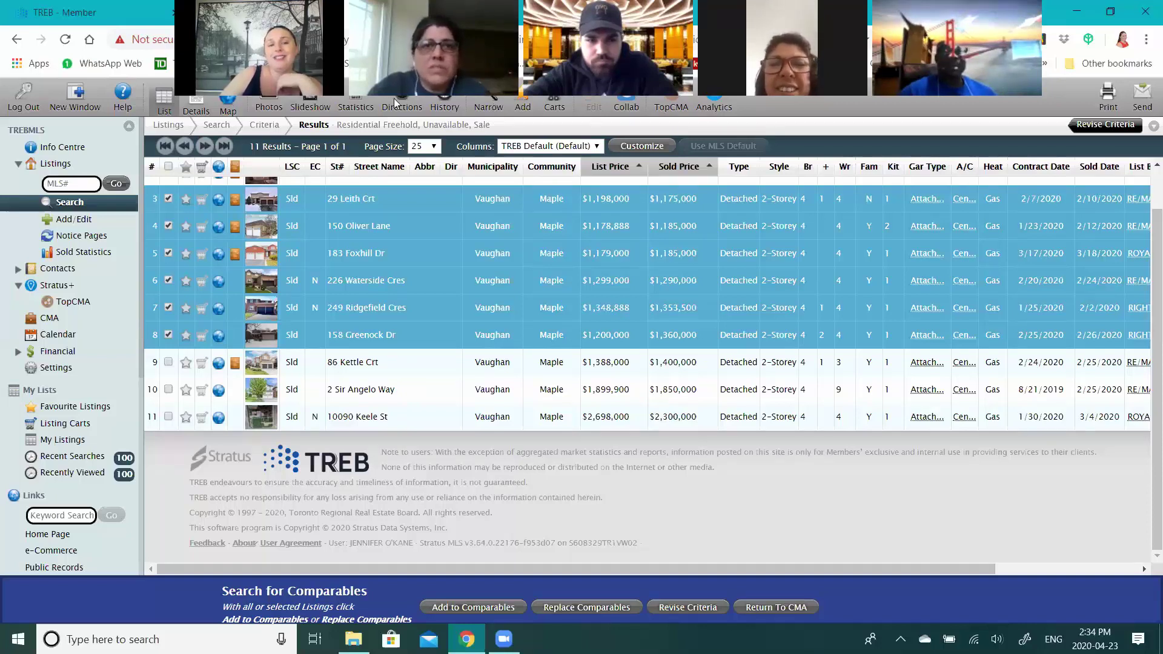
# - Narrow the results to the six checked listings and add them to Comparables
pyautogui.click(491, 108)
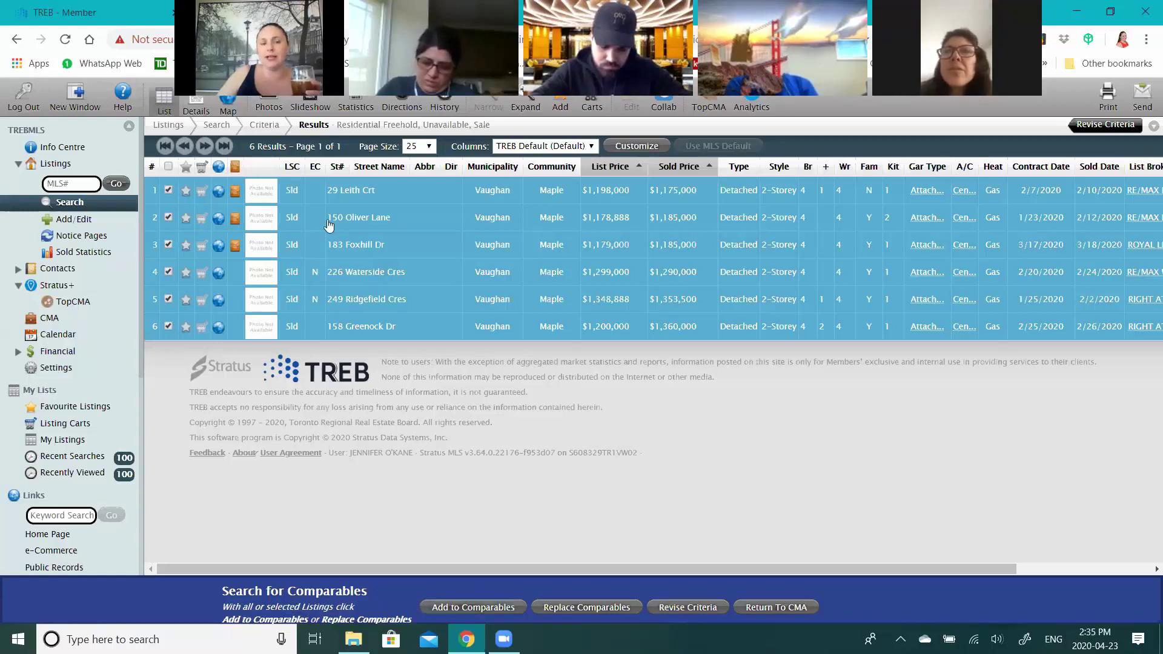
pyautogui.click(479, 608)
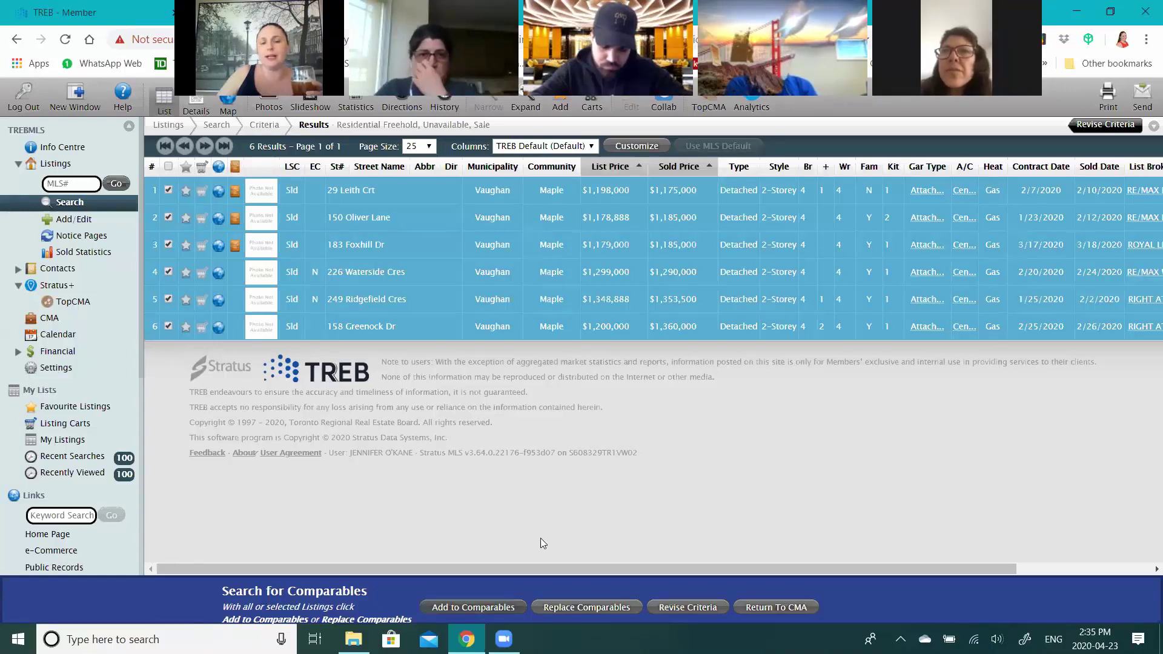
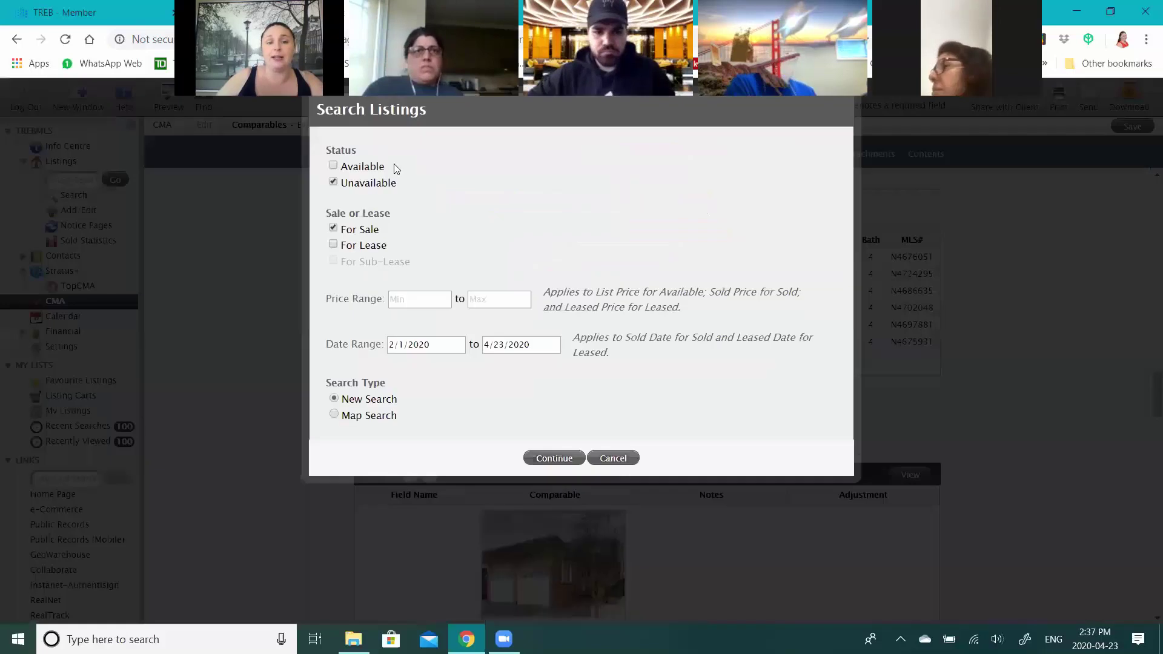
# - Start a new listing search limited to available for-sale properties, excluding unavailable ones
pyautogui.click(375, 167)
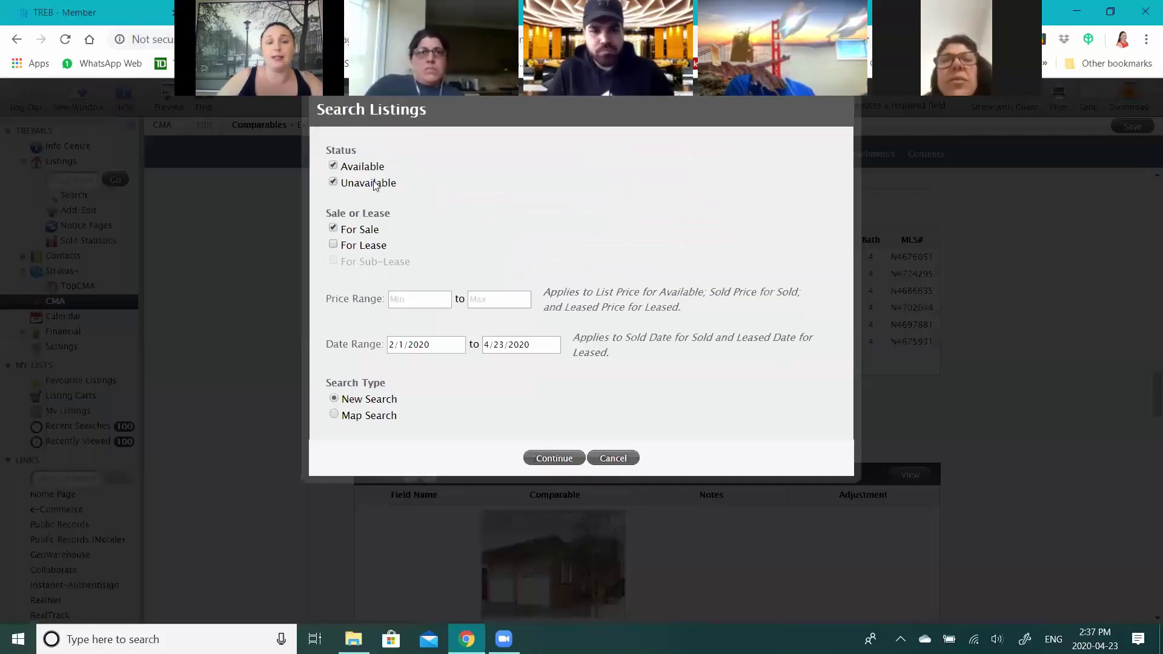
pyautogui.click(360, 183)
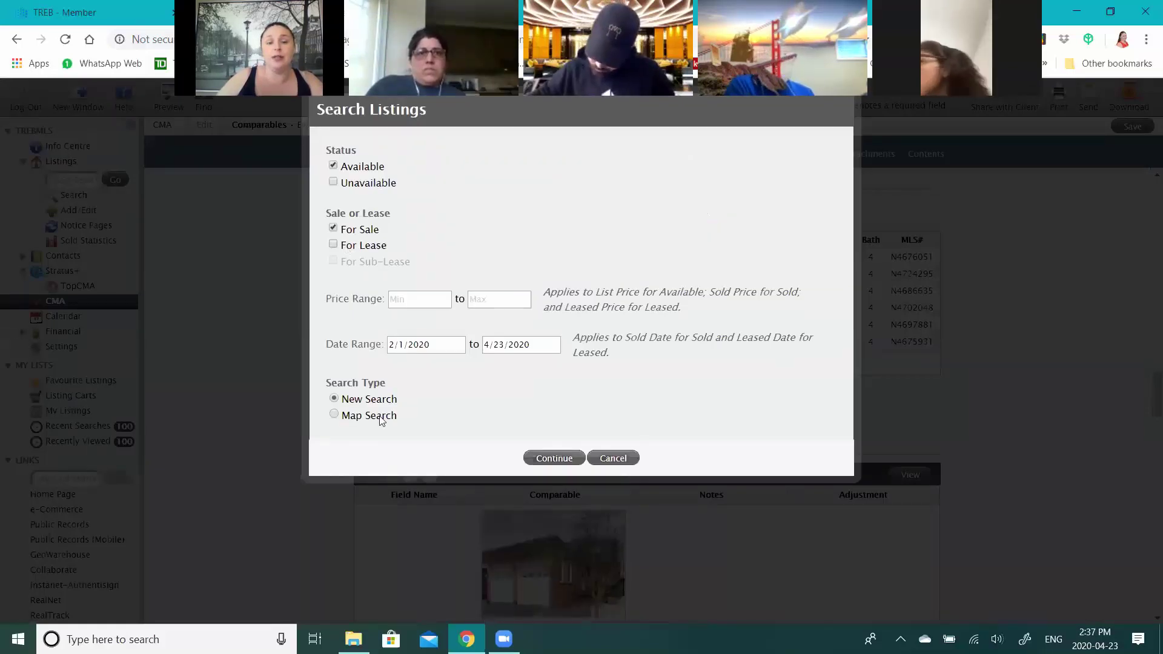
pyautogui.click(571, 462)
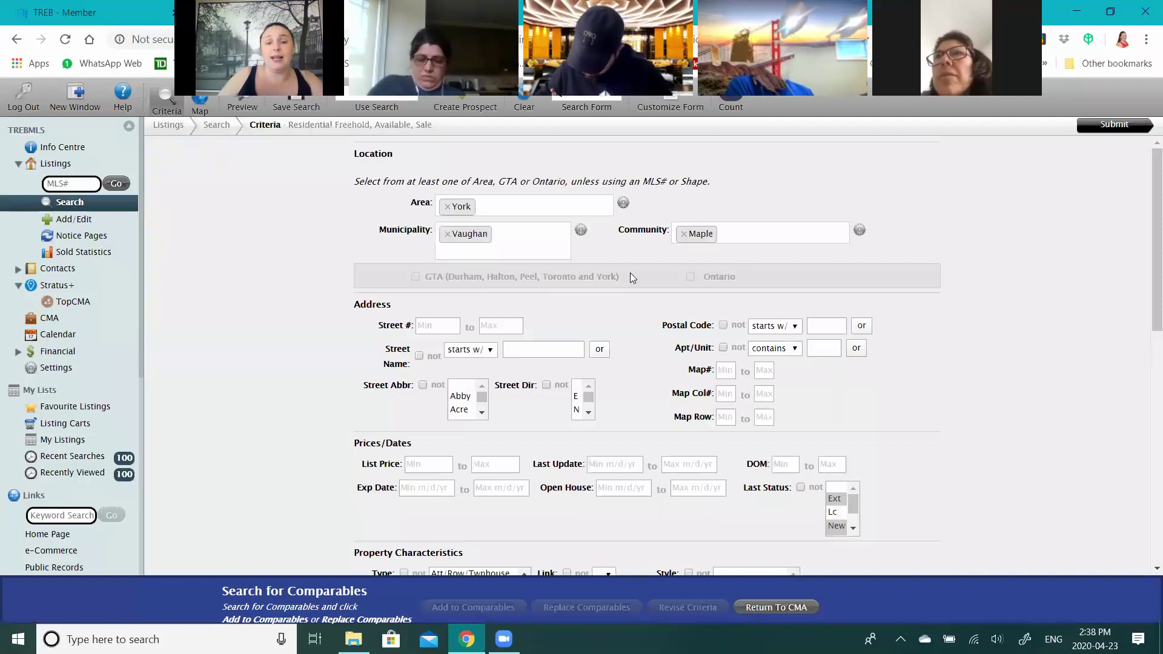
pyautogui.scroll(-1, 613, 340)
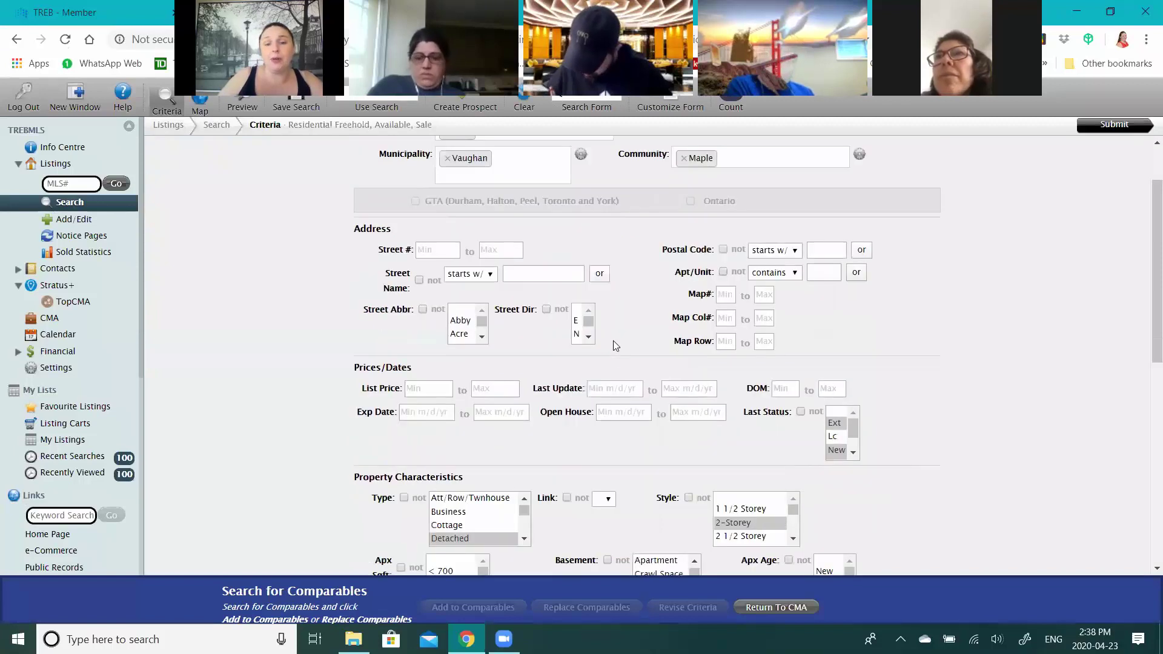
pyautogui.scroll(-1, 615, 369)
pyautogui.scroll(1, 616, 388)
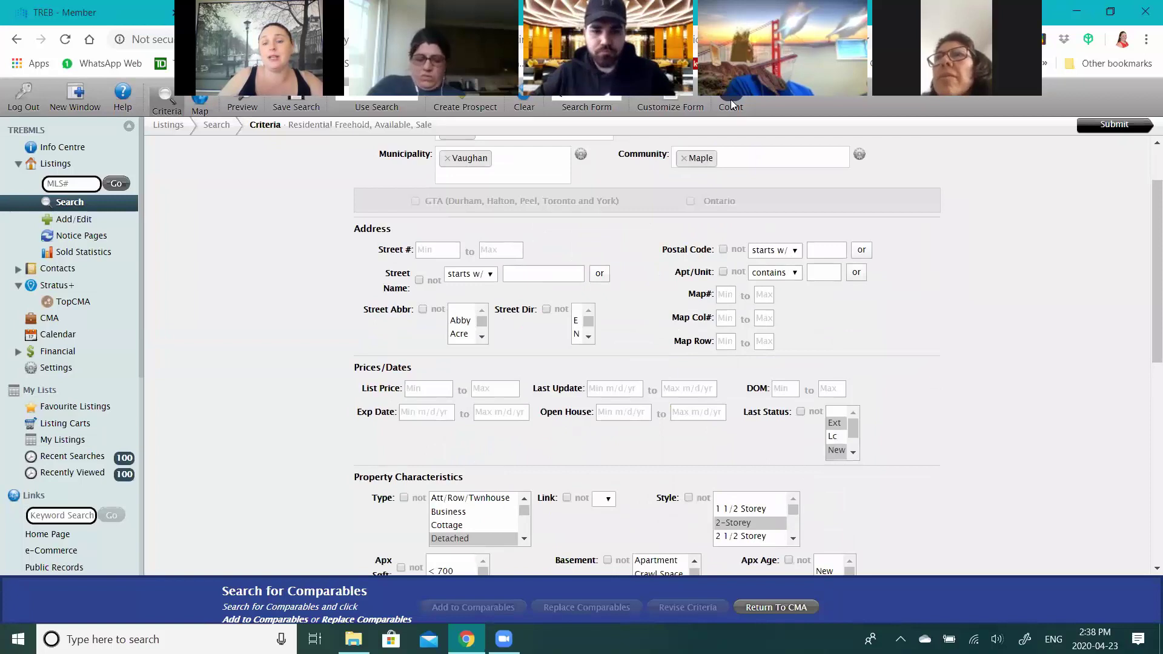
pyautogui.scroll(-4, 664, 480)
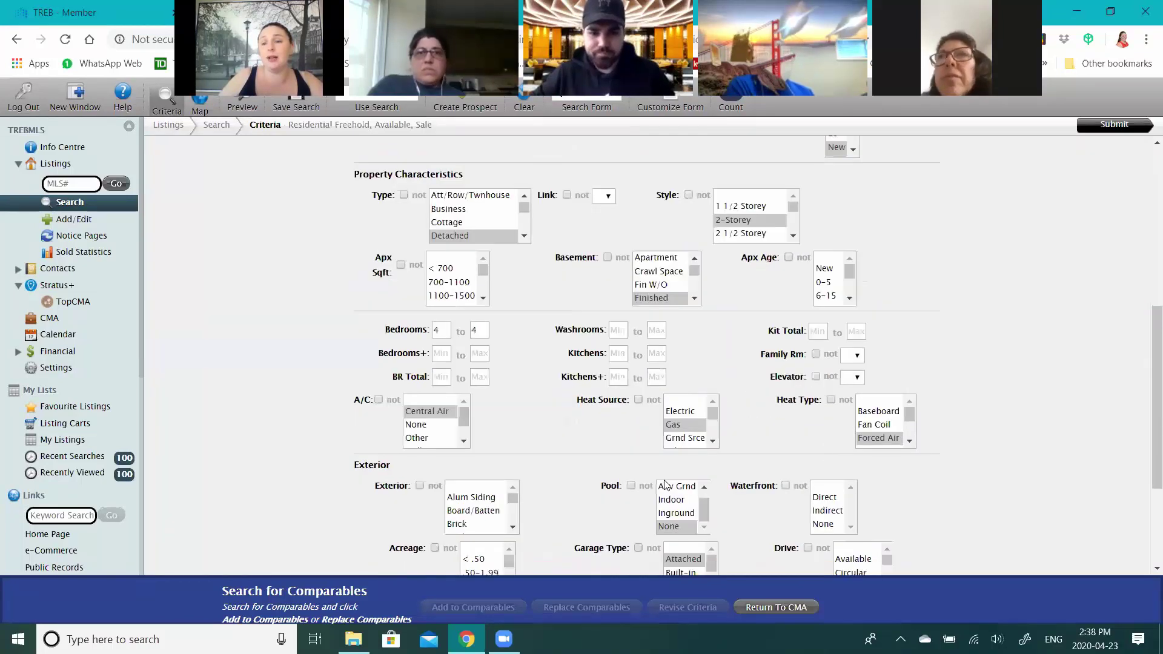
pyautogui.scroll(1, 665, 484)
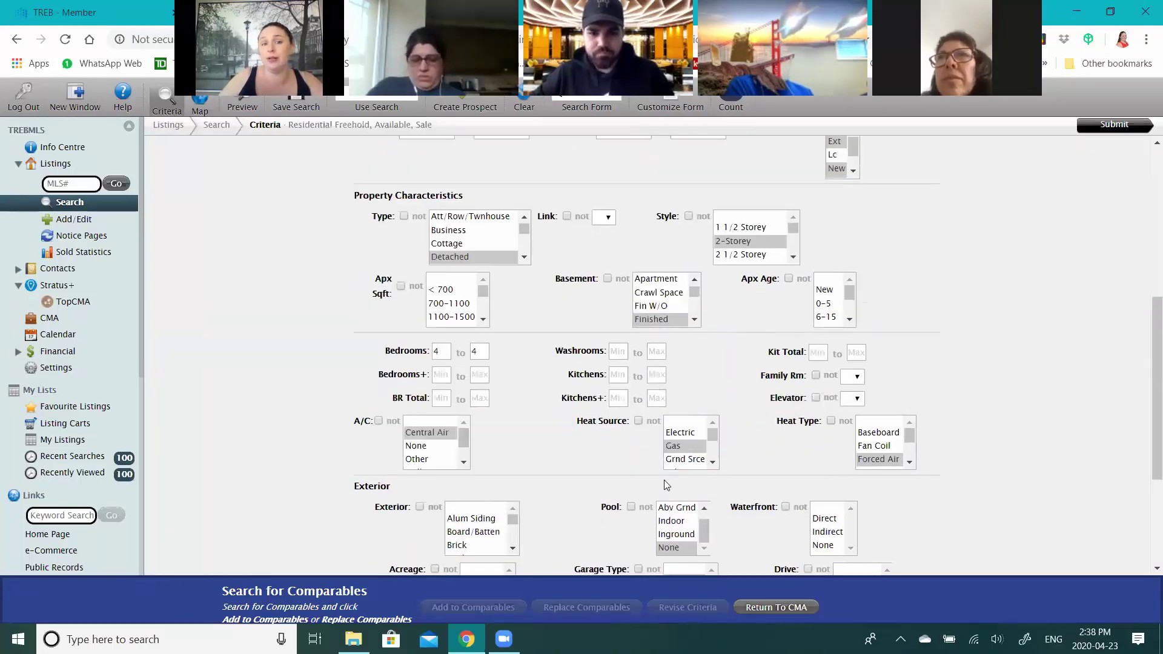
pyautogui.scroll(5, 667, 485)
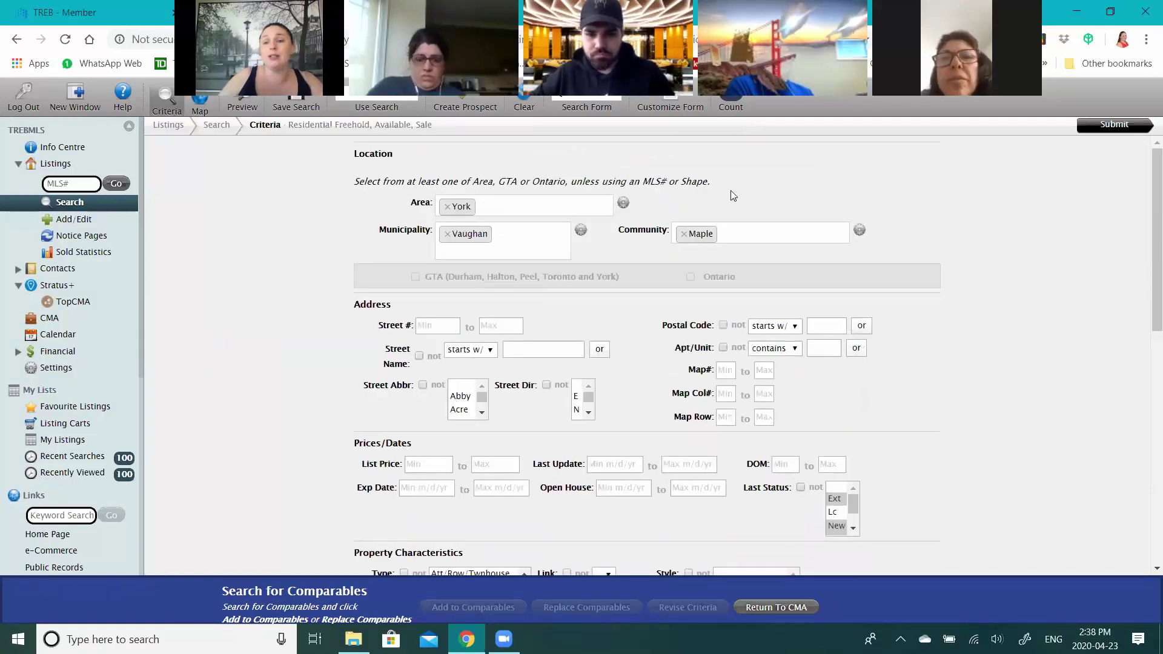
pyautogui.click(1113, 125)
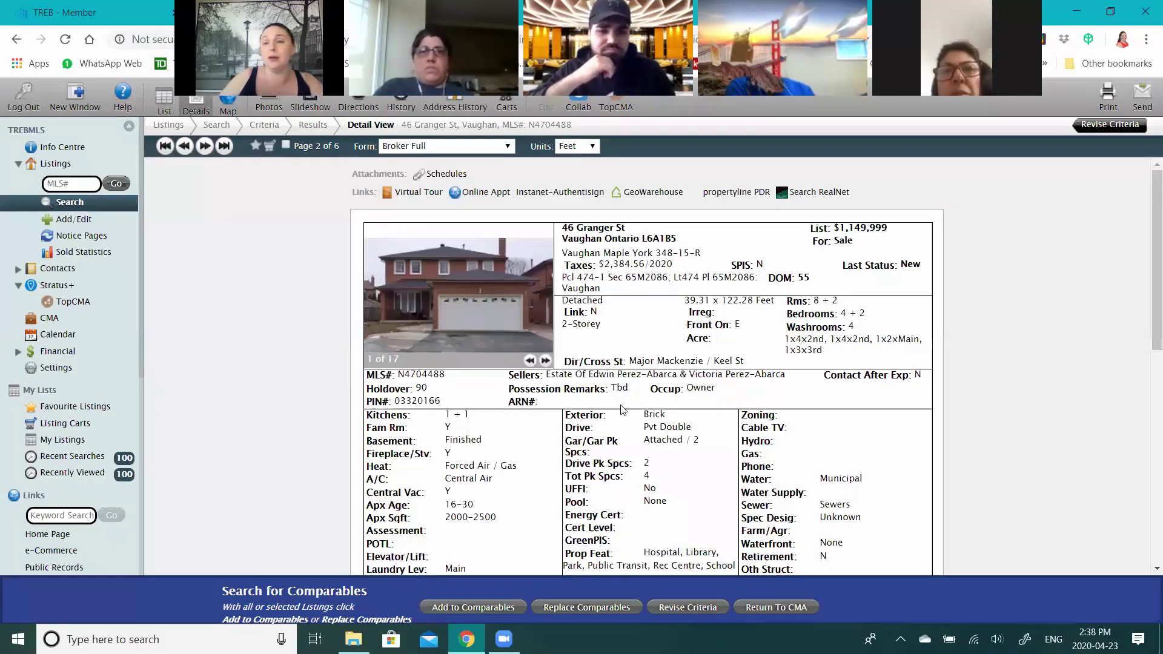
pyautogui.click(546, 361)
pyautogui.click(546, 361)
pyautogui.click(546, 361)
pyautogui.click(546, 361)
pyautogui.click(546, 361)
pyautogui.click(546, 362)
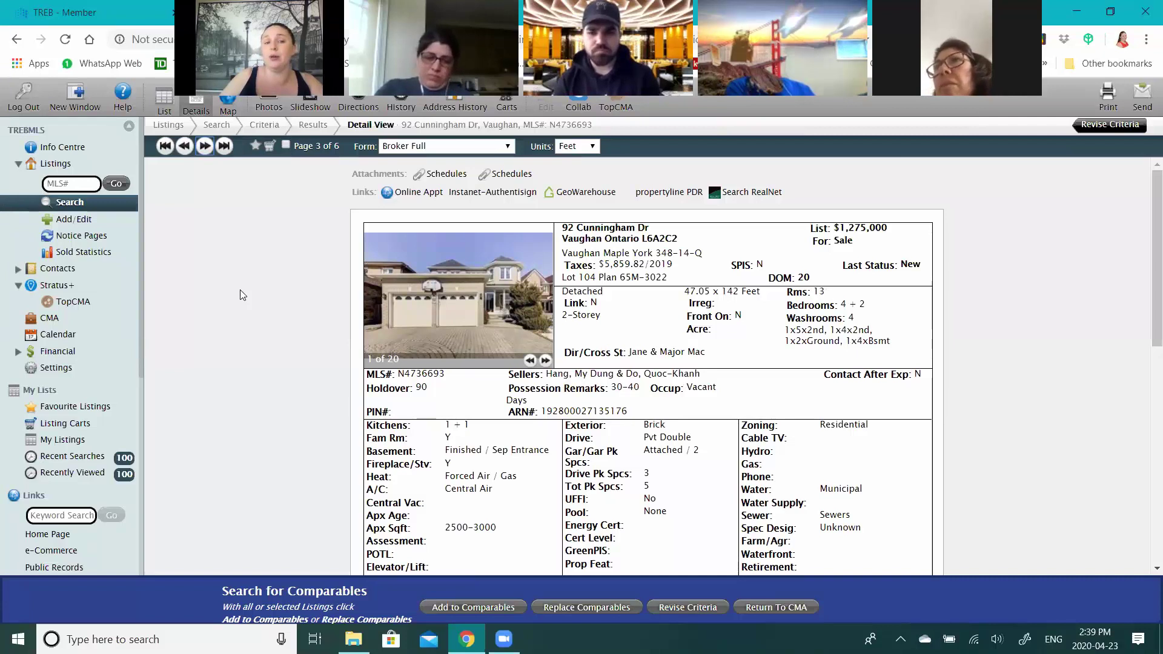
pyautogui.click(546, 360)
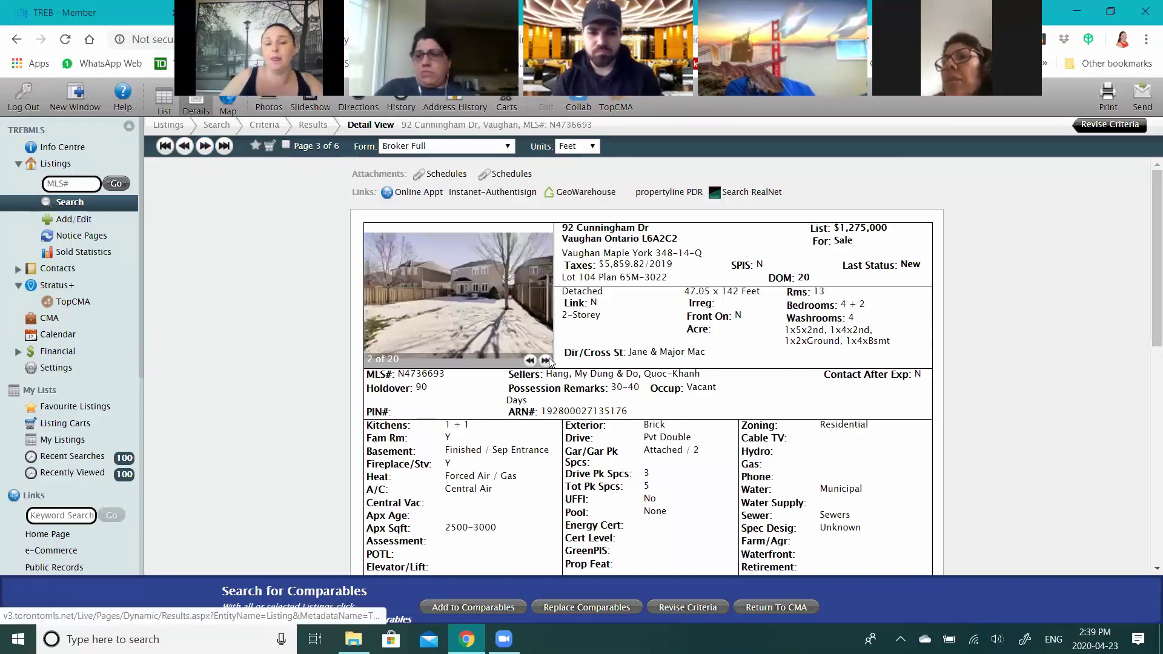
pyautogui.click(546, 360)
pyautogui.click(547, 361)
pyautogui.click(547, 360)
pyautogui.click(547, 360)
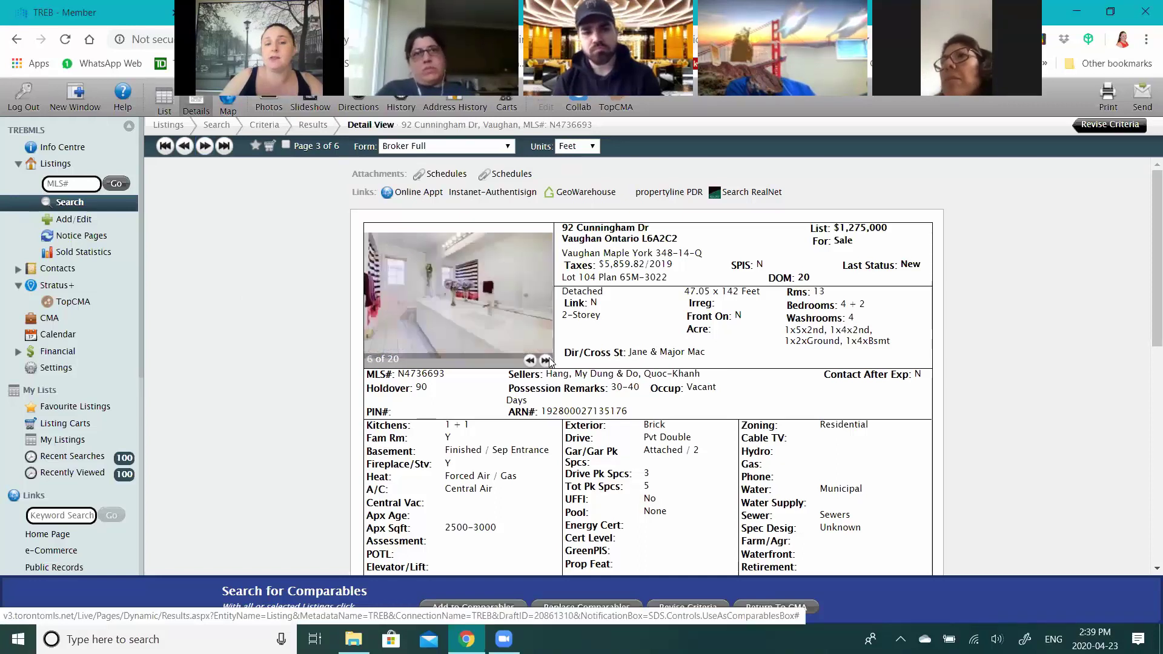
pyautogui.click(548, 360)
pyautogui.click(548, 360)
pyautogui.click(547, 361)
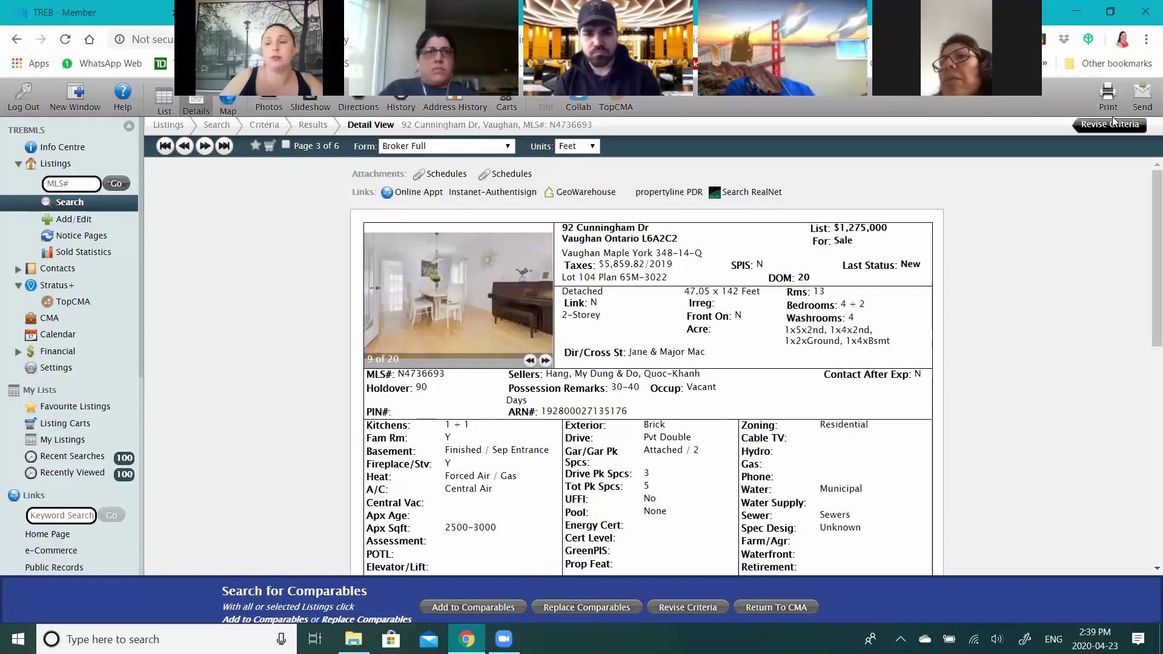
pyautogui.click(1118, 126)
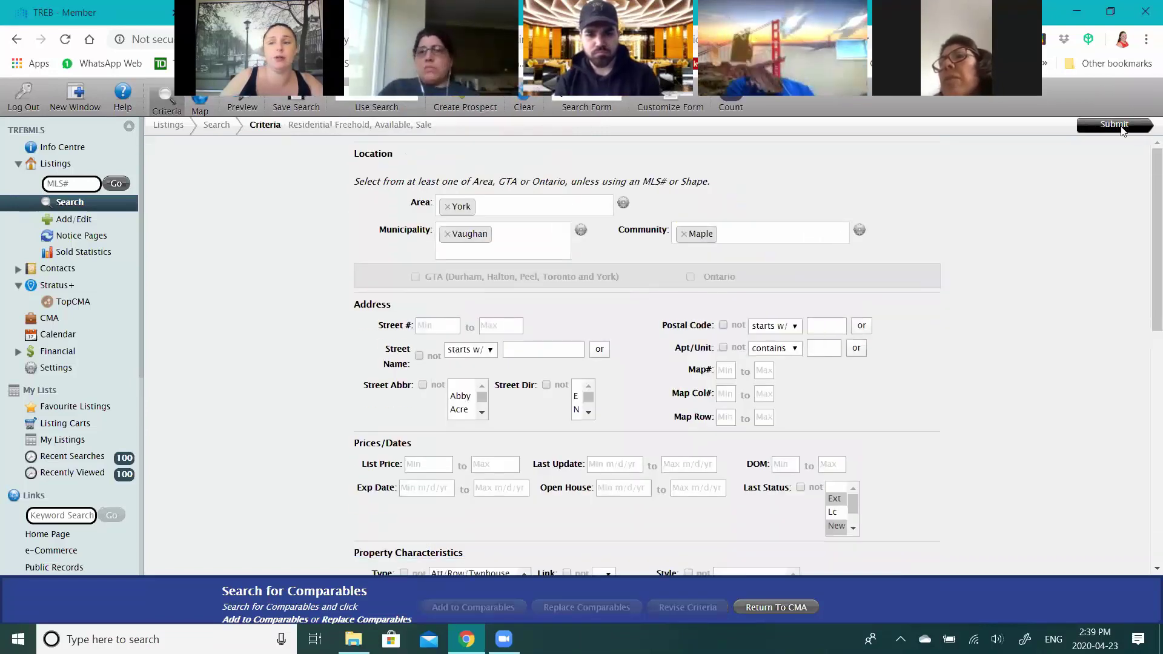
pyautogui.click(1117, 126)
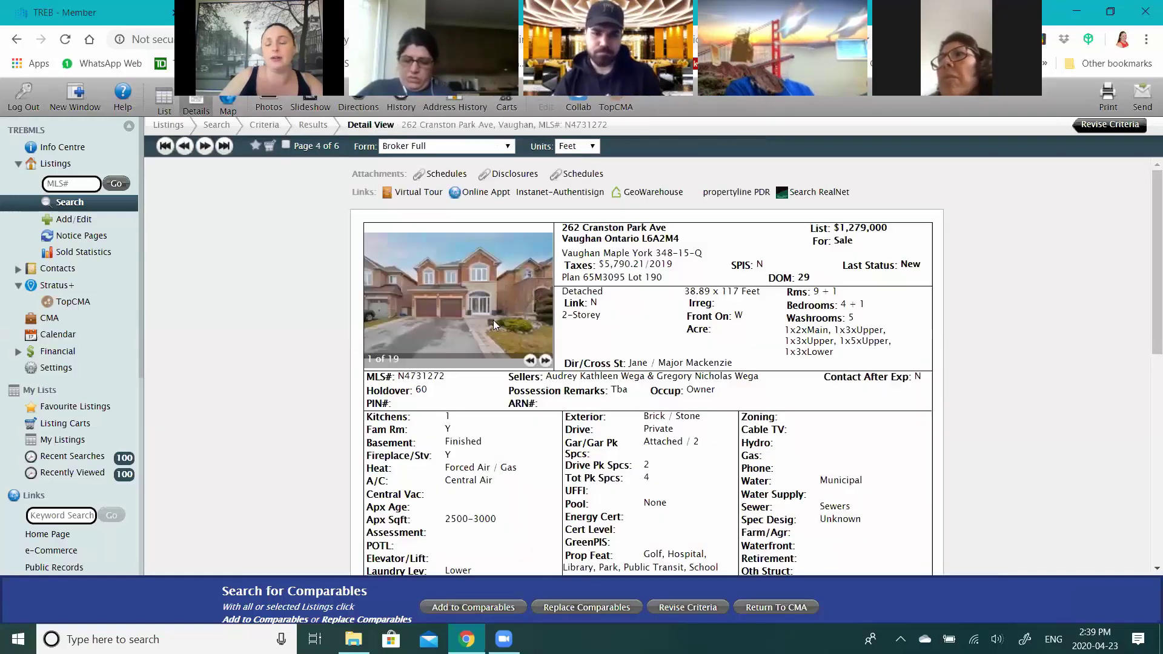
pyautogui.doubleClick(546, 361)
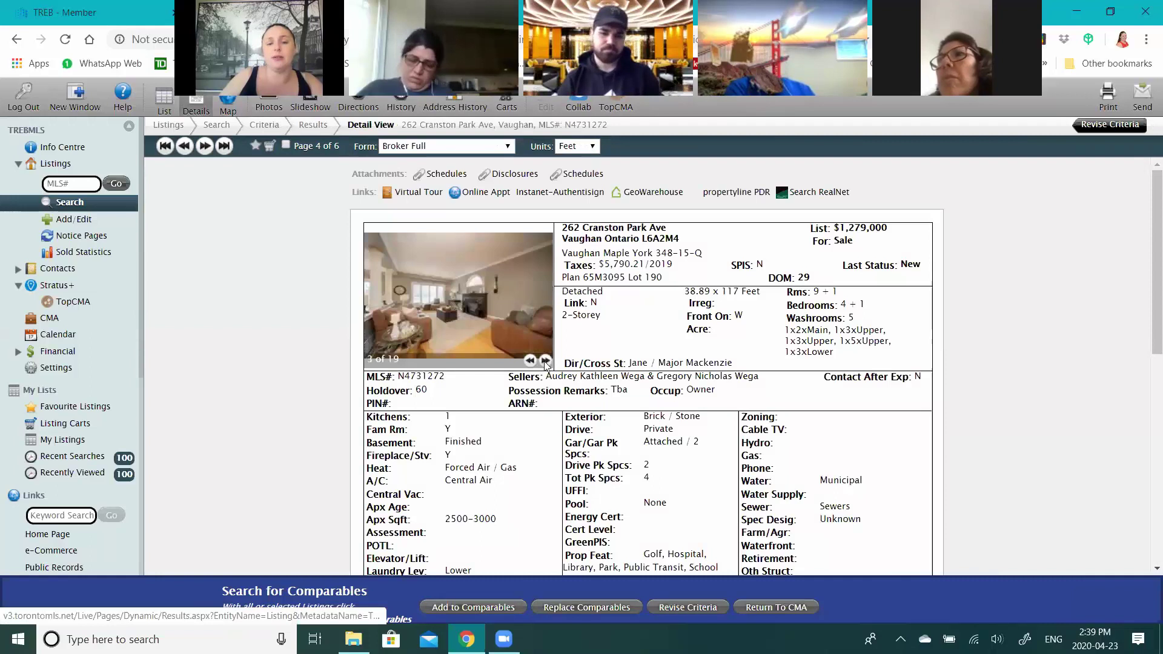
pyautogui.click(545, 362)
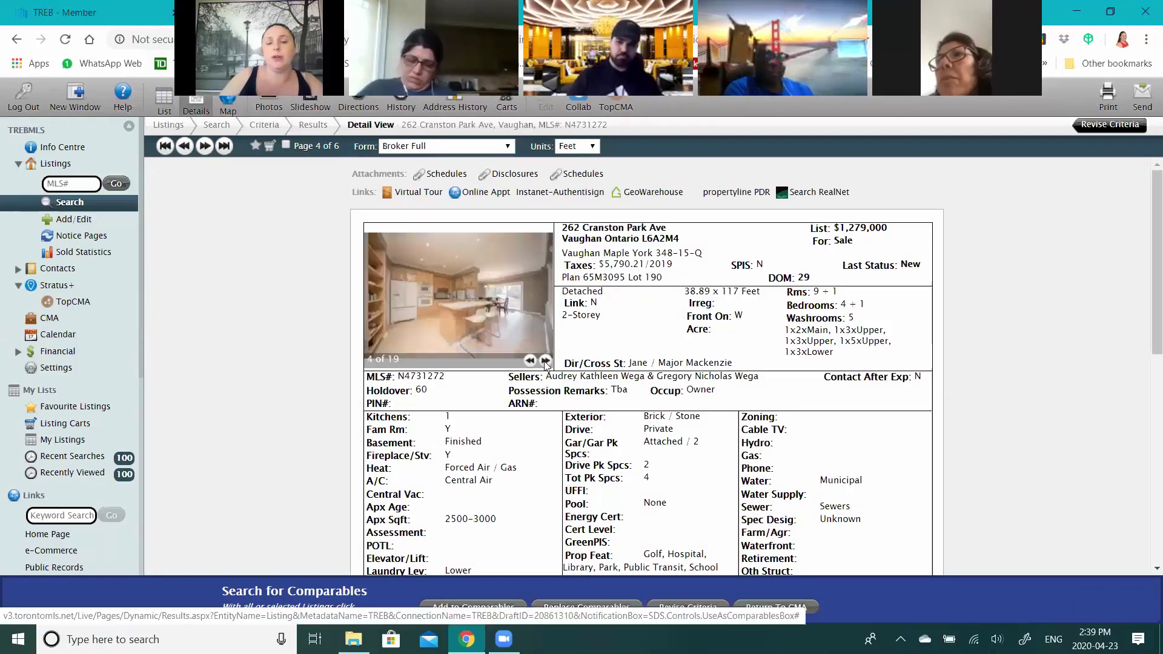
pyautogui.click(545, 361)
pyautogui.click(546, 362)
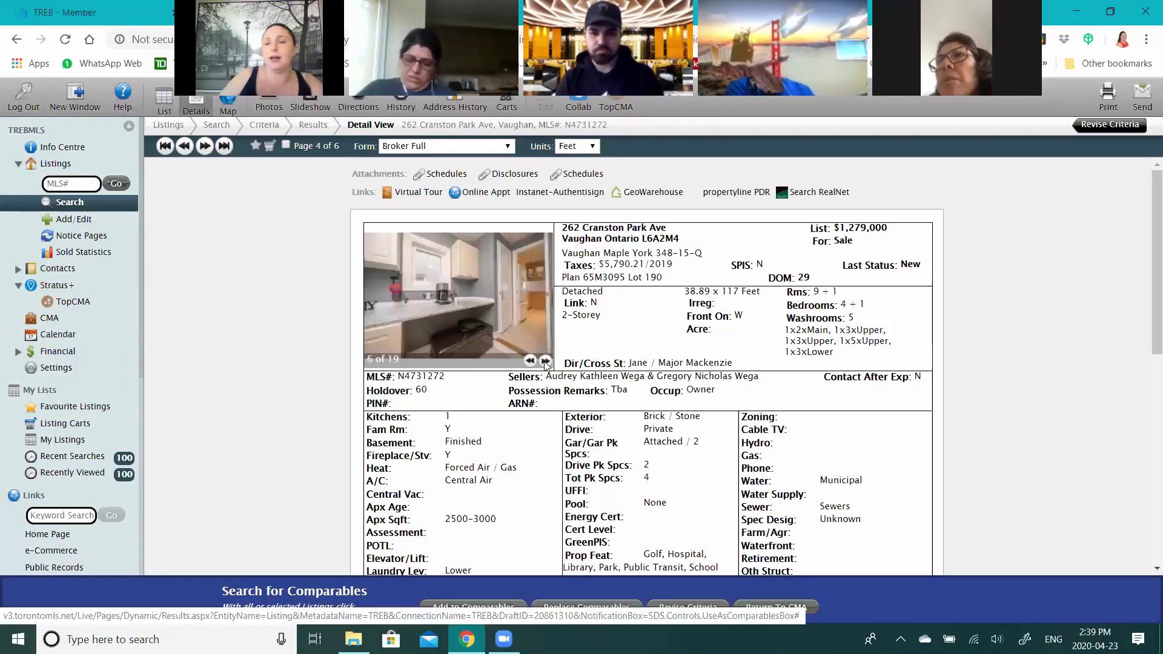
pyautogui.click(545, 361)
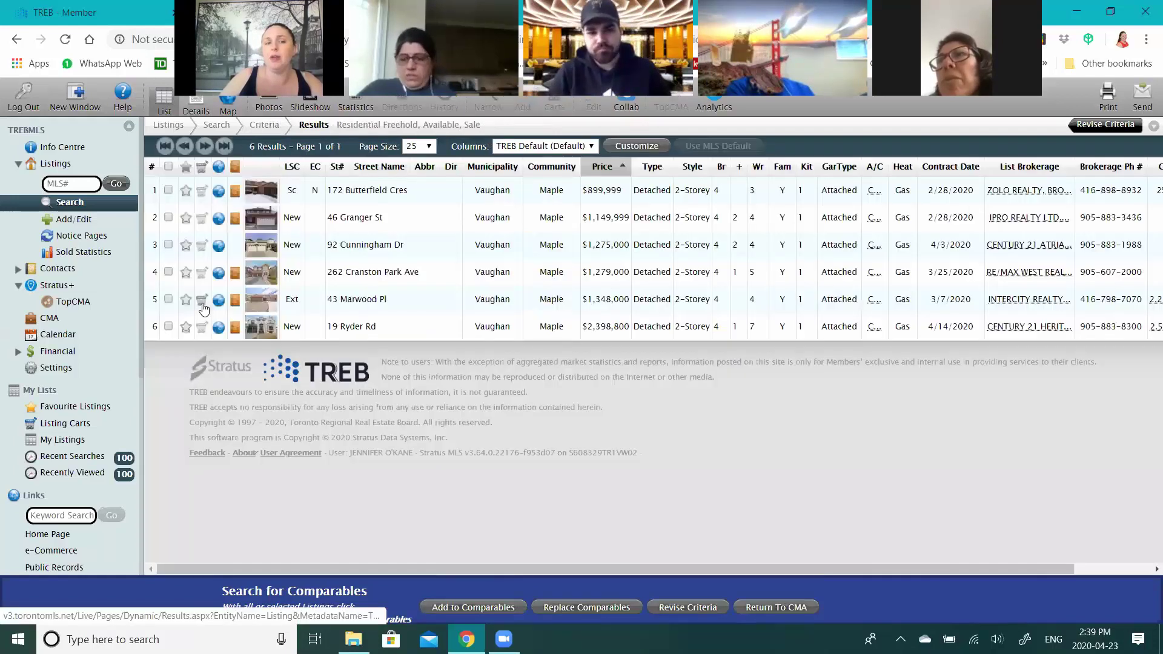
# - Select all six Maple results and add them to the CMA comparables
pyautogui.click(168, 168)
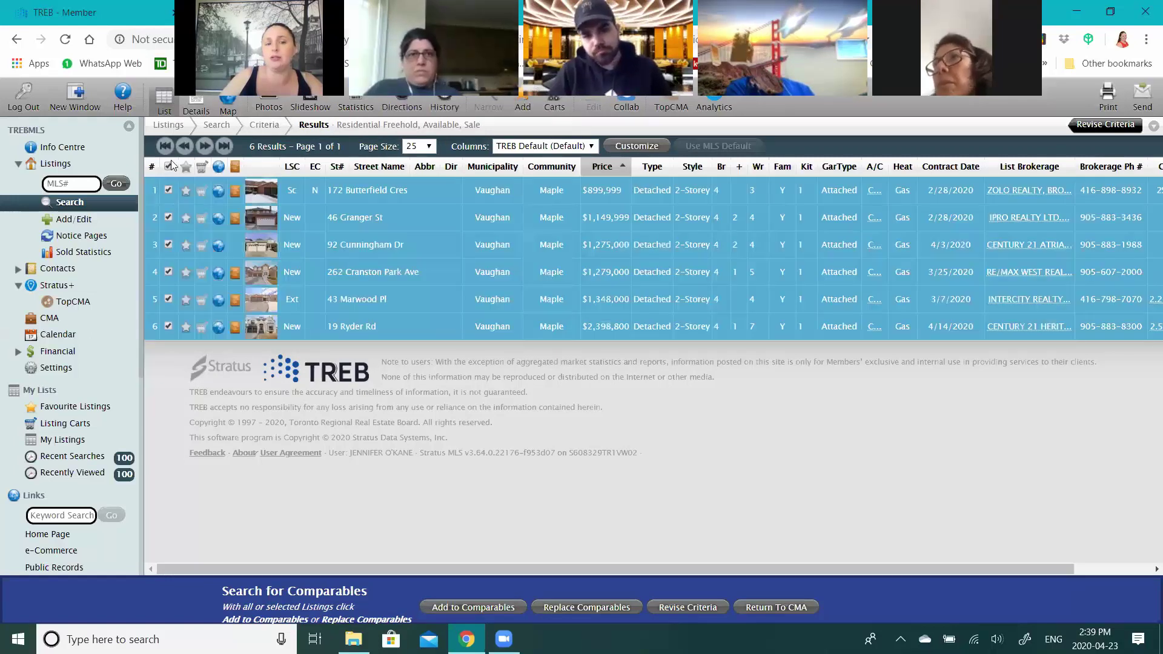
pyautogui.click(494, 608)
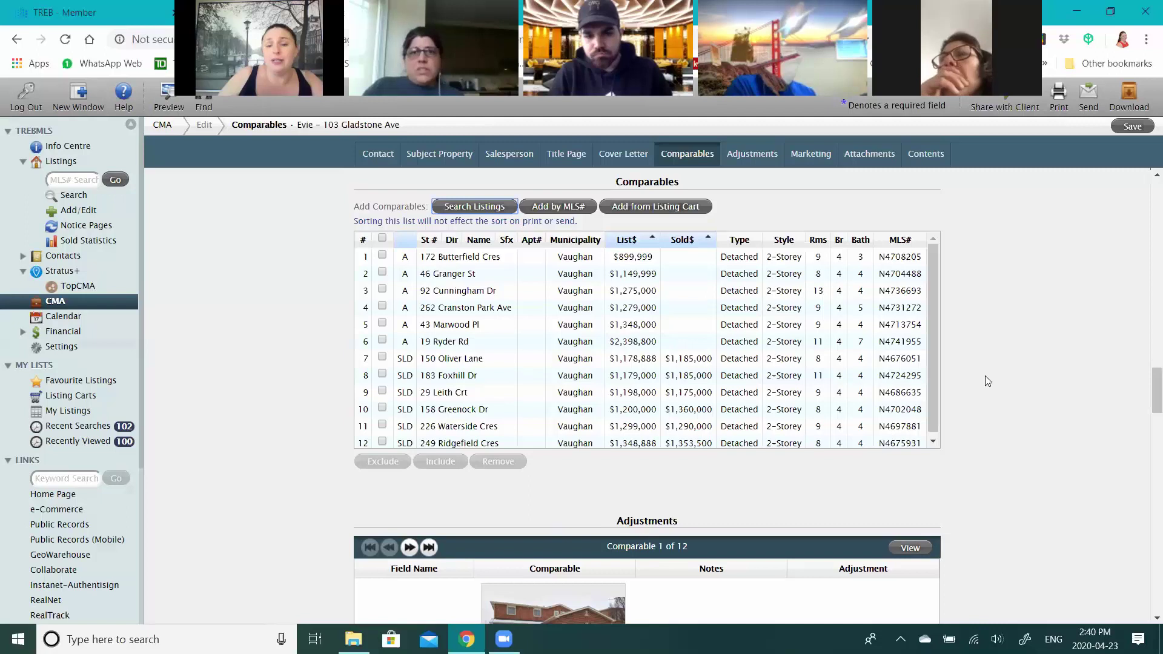
pyautogui.scroll(-1, 984, 377)
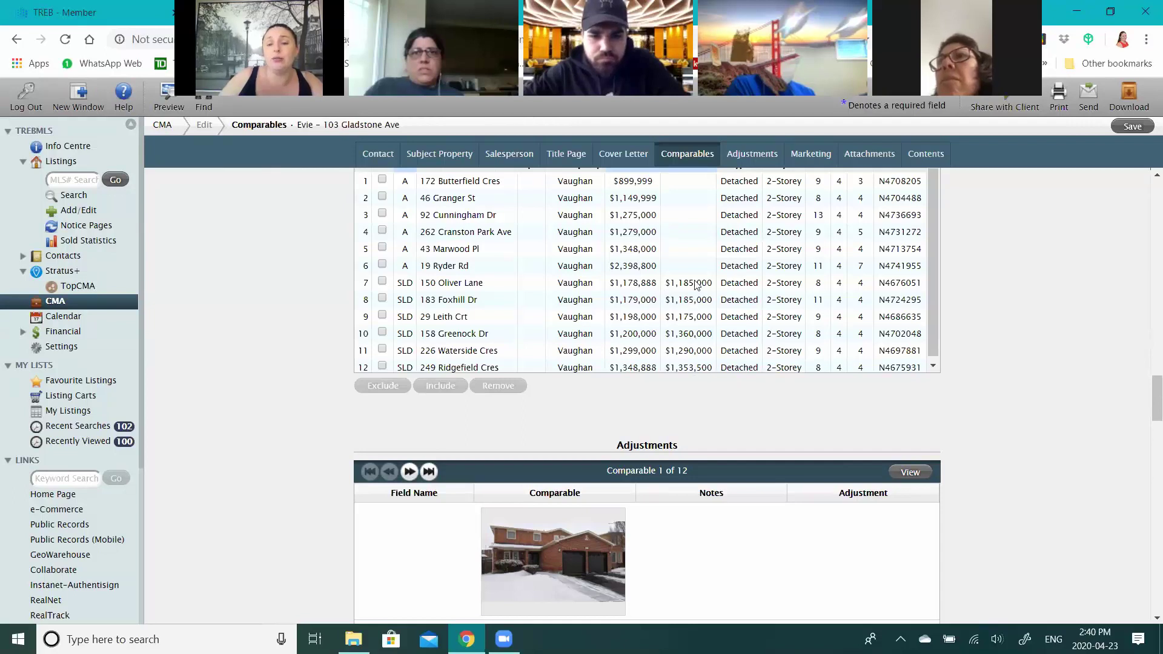
pyautogui.click(693, 322)
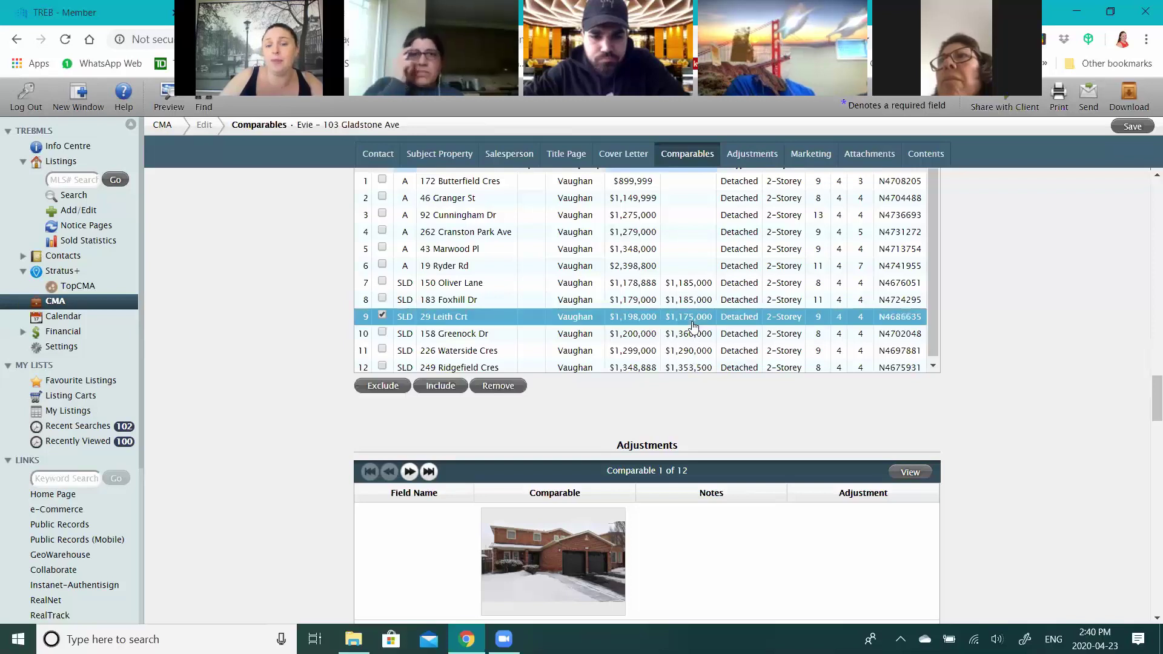
pyautogui.click(690, 368)
pyautogui.click(688, 340)
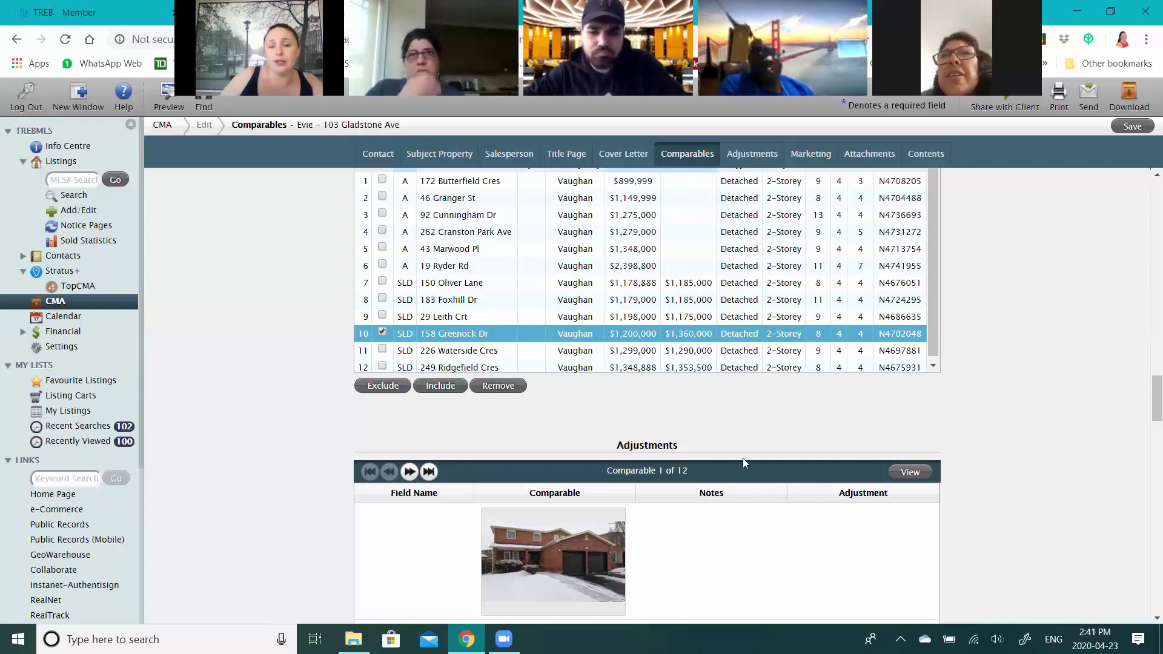
pyautogui.scroll(-3, 743, 464)
pyautogui.scroll(-1, 745, 465)
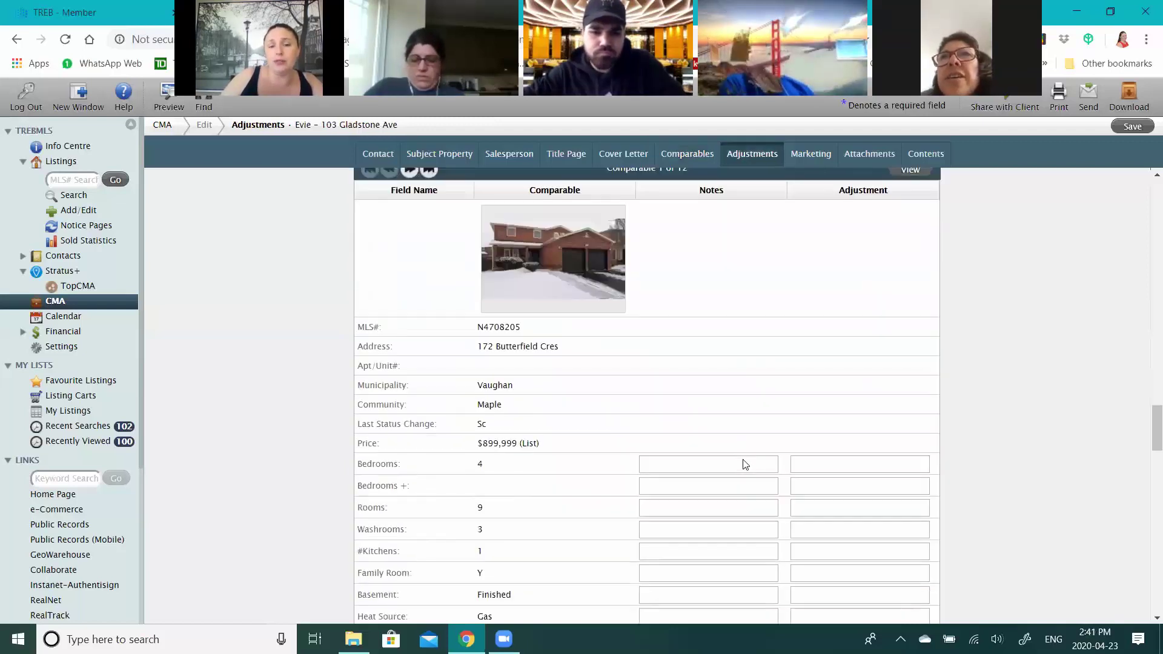
pyautogui.scroll(-4, 673, 364)
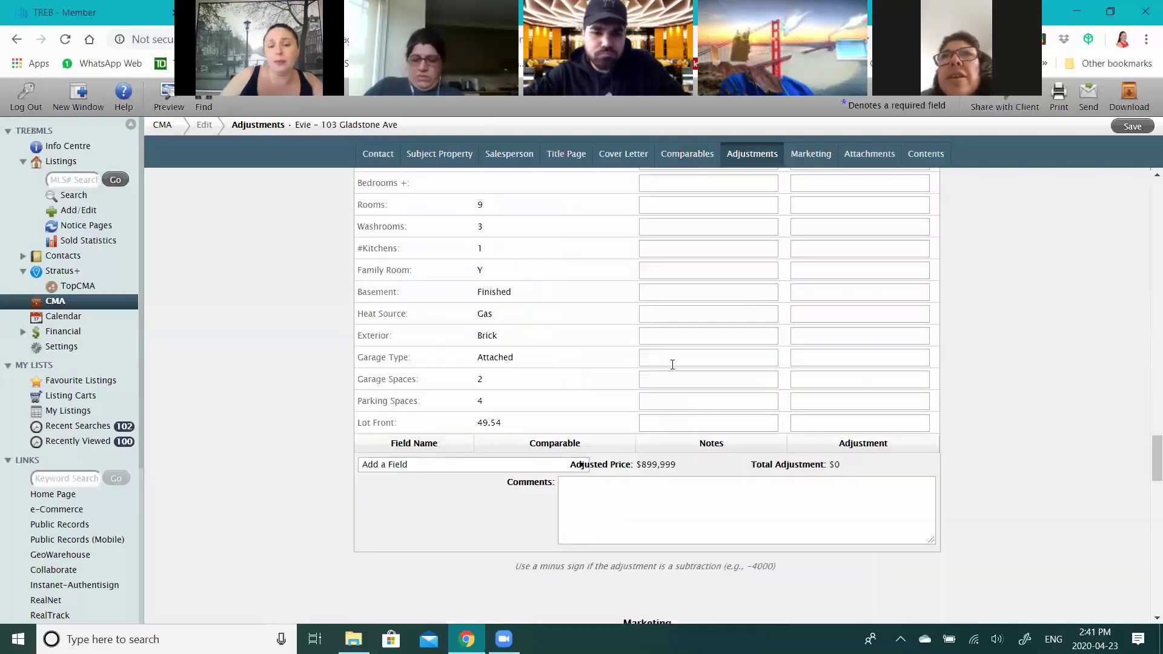
pyautogui.scroll(-3, 672, 364)
pyautogui.scroll(-3, 671, 365)
pyautogui.scroll(10, 671, 364)
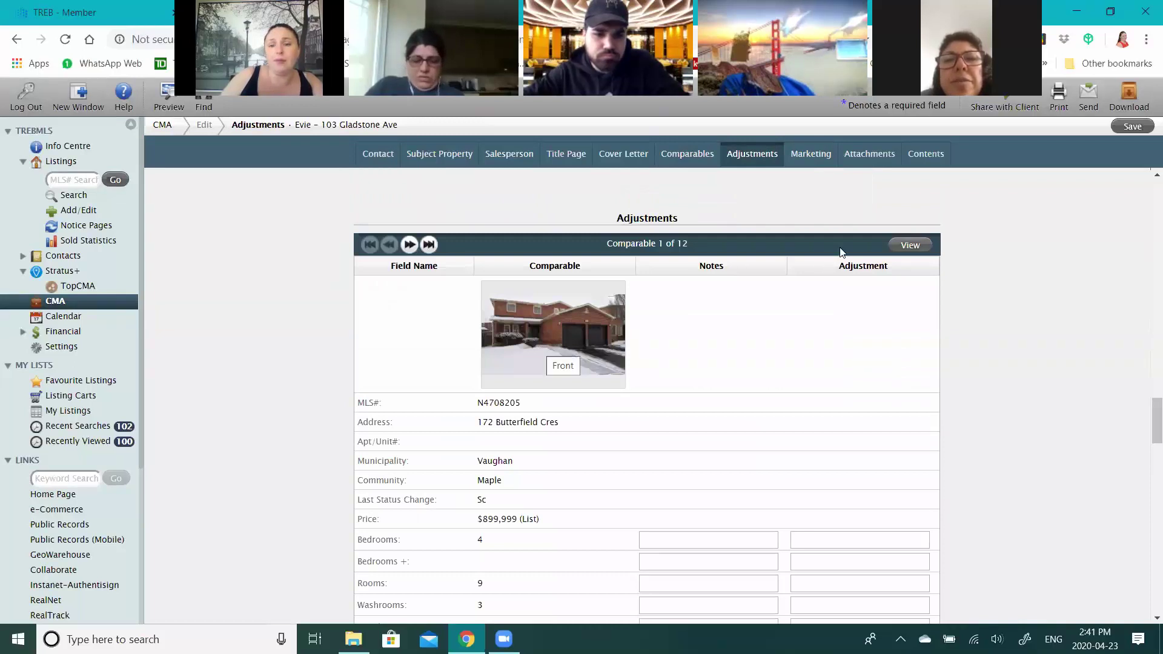
pyautogui.click(911, 245)
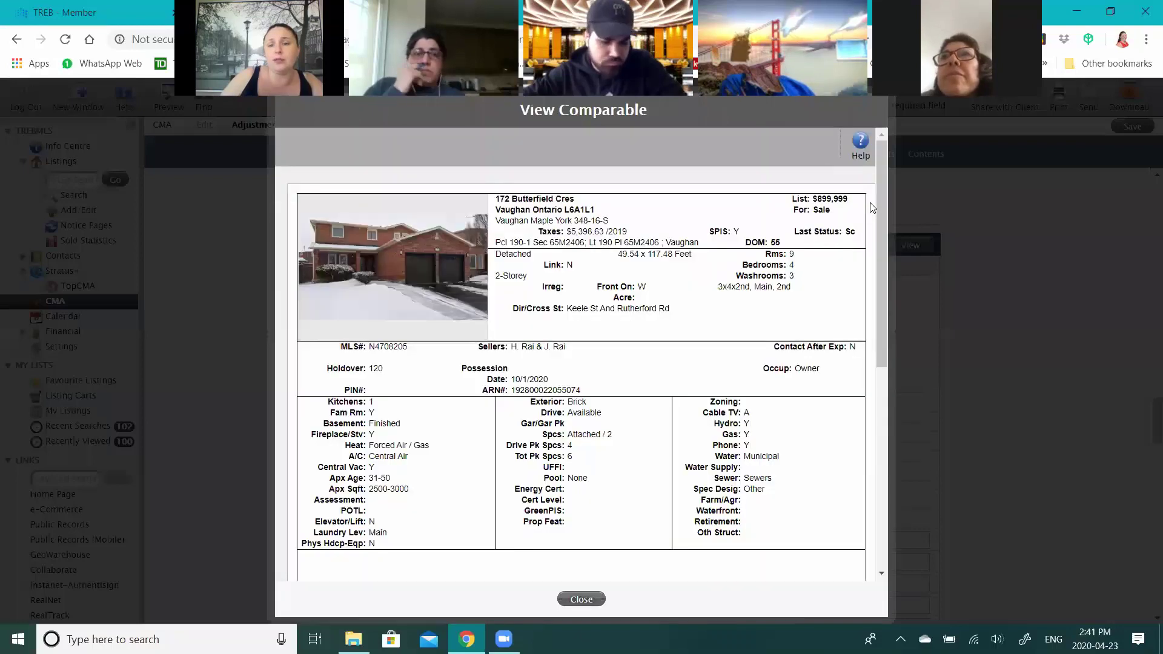
pyautogui.click(576, 599)
pyautogui.click(429, 245)
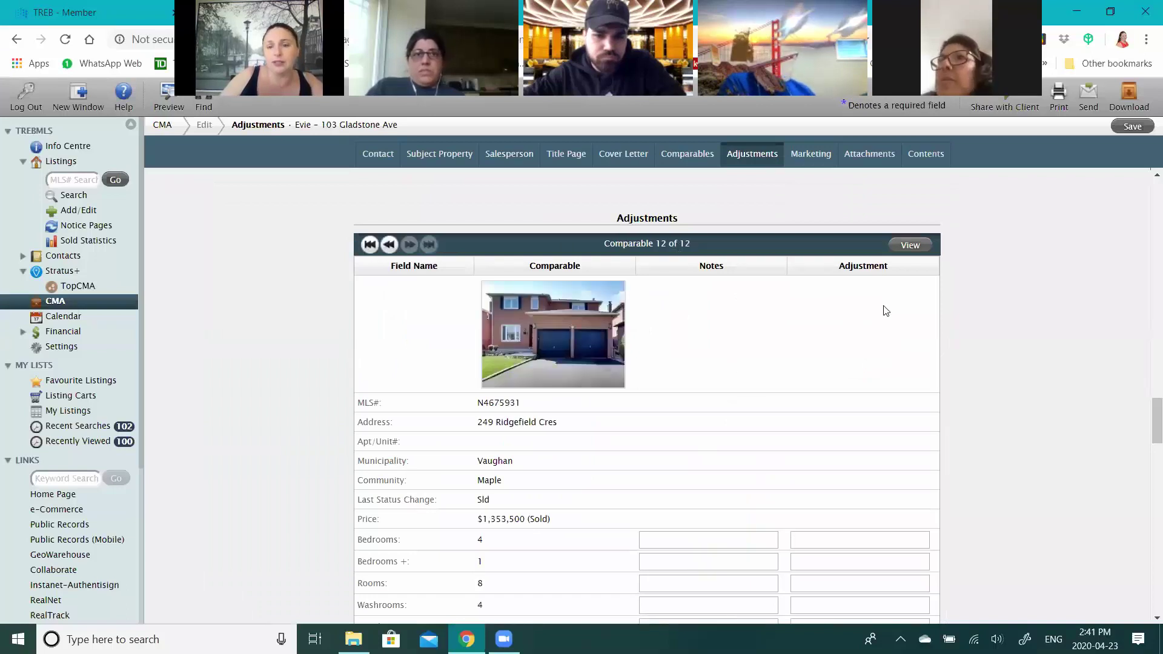
pyautogui.click(911, 245)
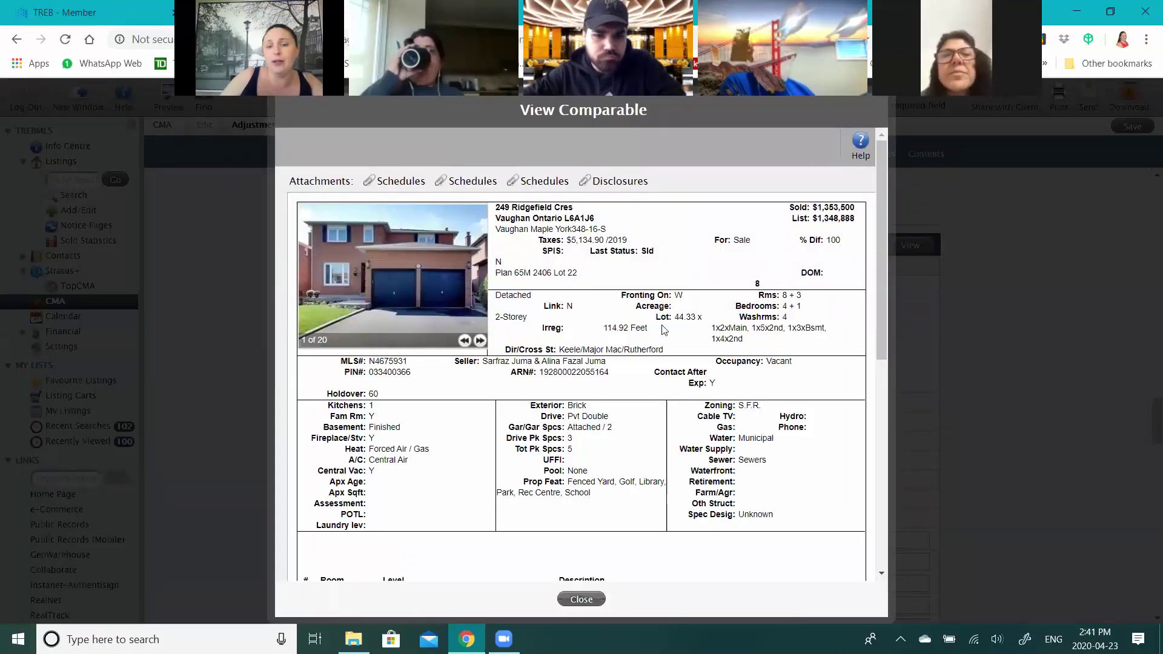
pyautogui.moveTo(705, 343); pyautogui.dragTo(470, 341)
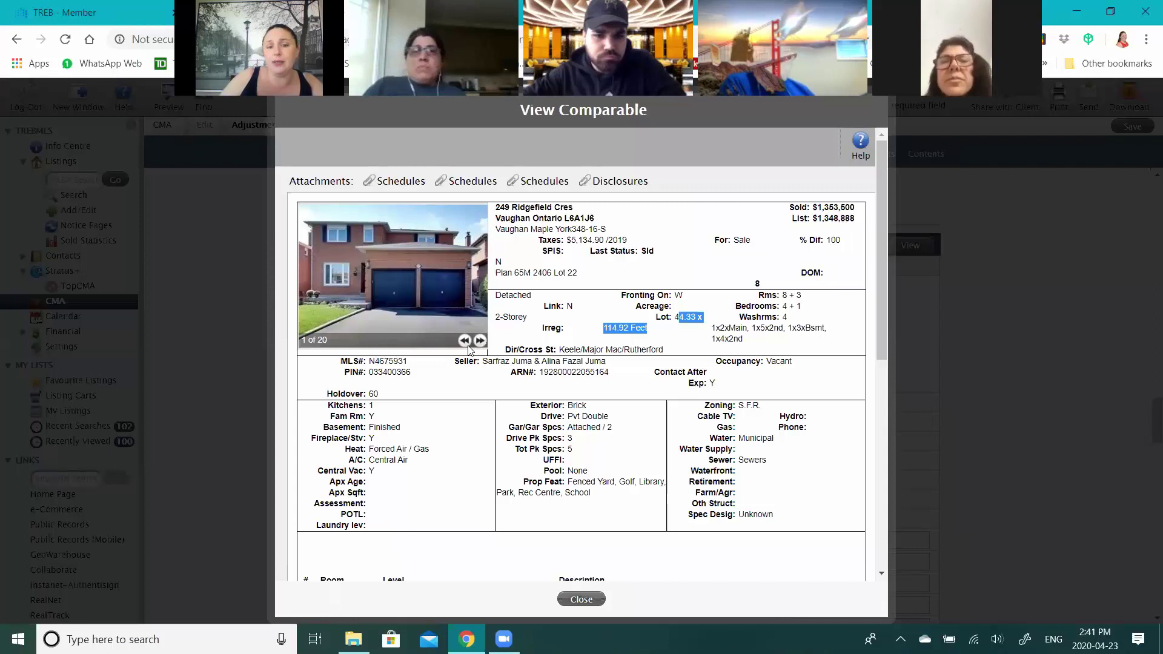
pyautogui.click(481, 342)
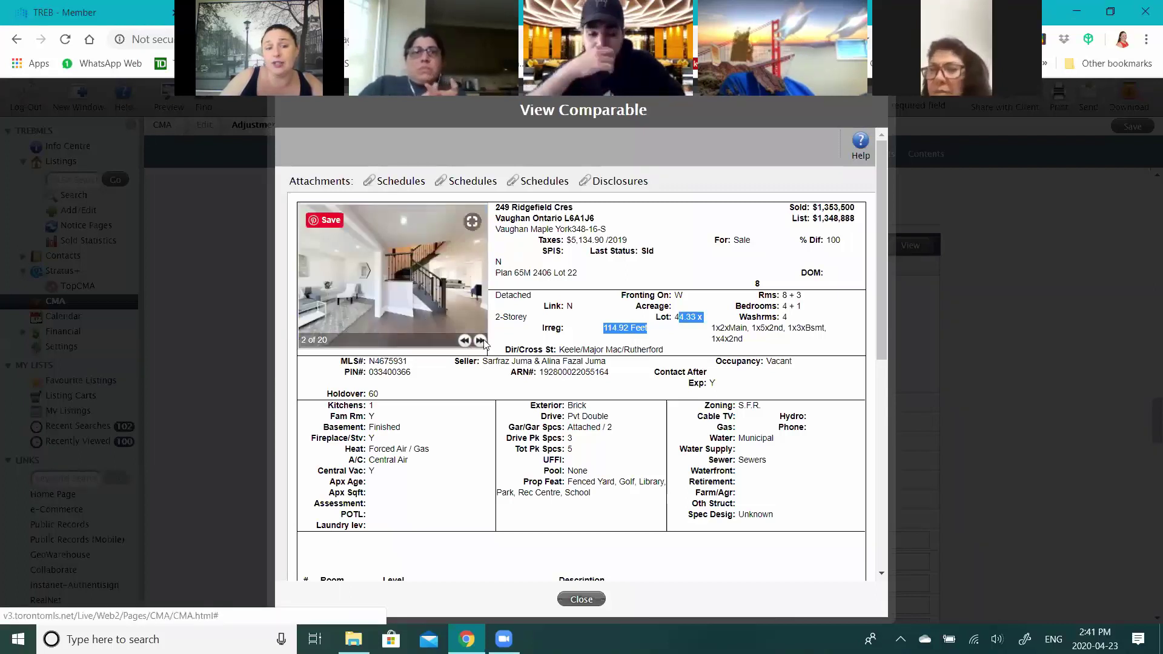
pyautogui.click(481, 341)
pyautogui.click(481, 342)
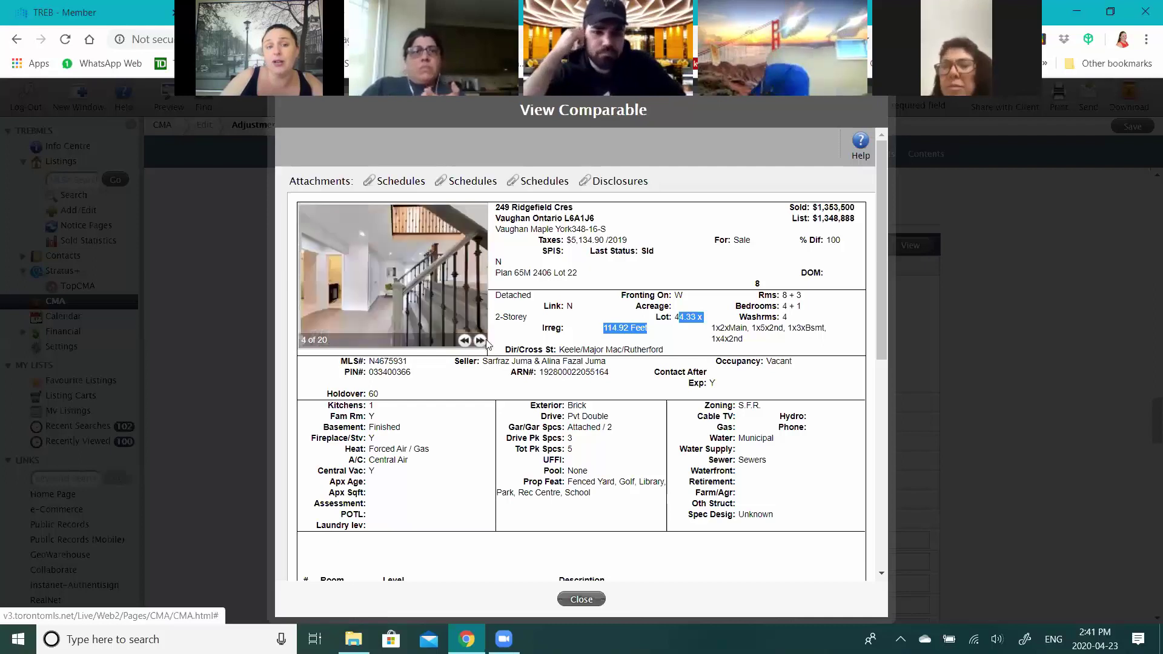
pyautogui.click(482, 341)
pyautogui.click(482, 341)
pyautogui.click(482, 342)
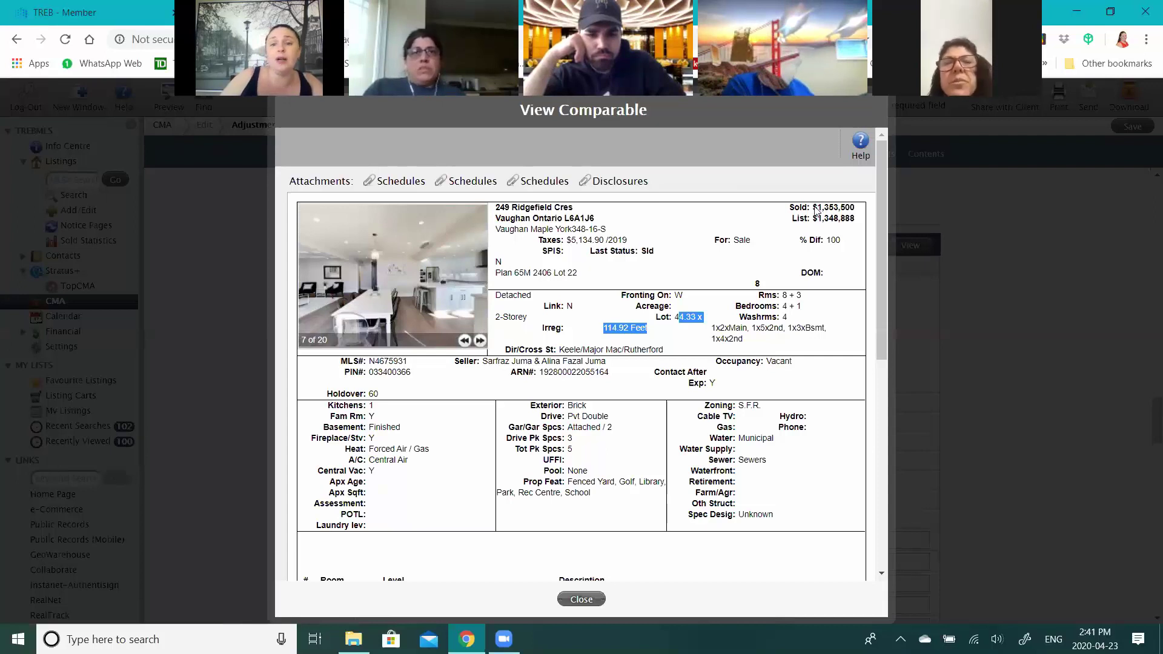
pyautogui.moveTo(814, 207); pyautogui.dragTo(849, 233)
pyautogui.click(841, 299)
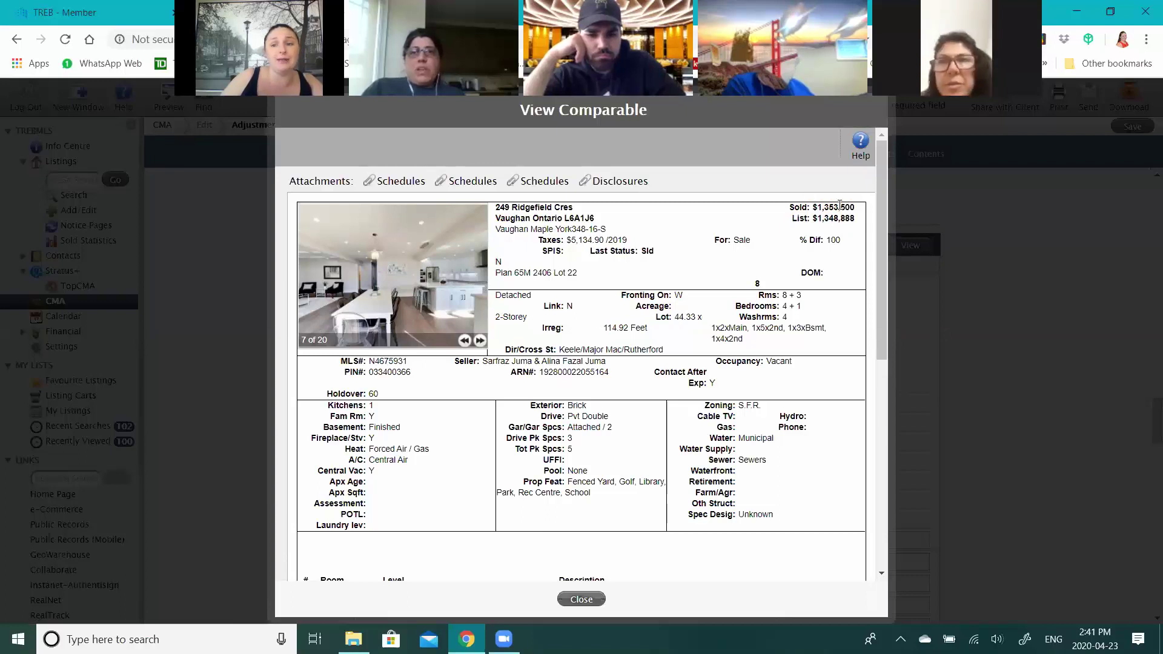
pyautogui.press('Escape')
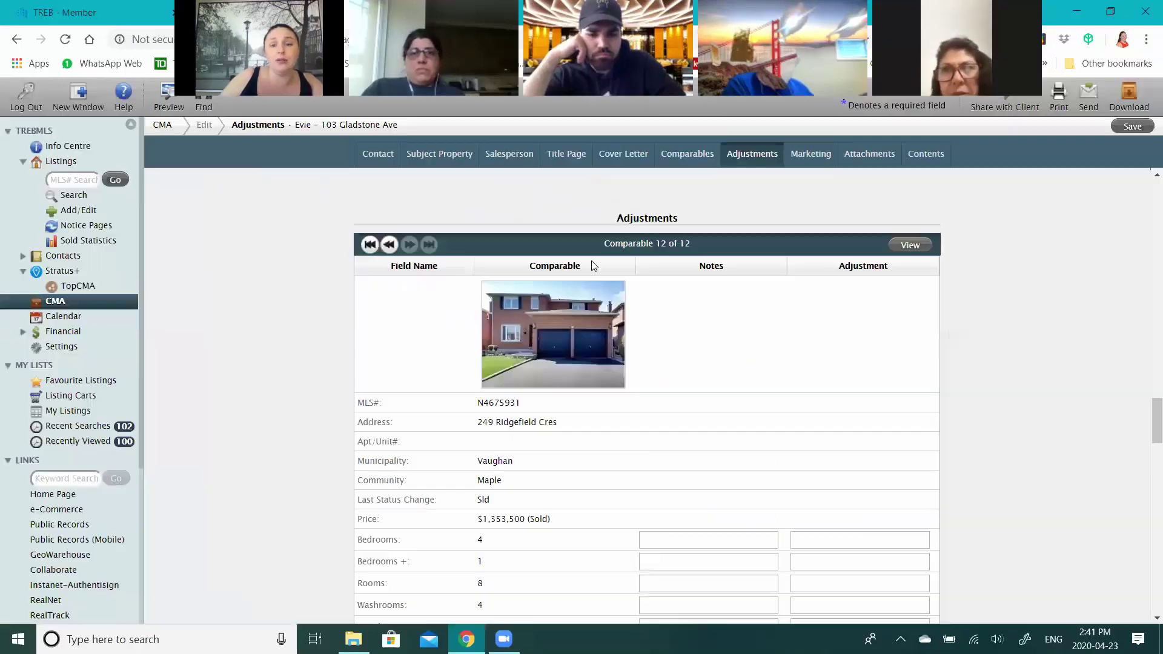
pyautogui.click(390, 244)
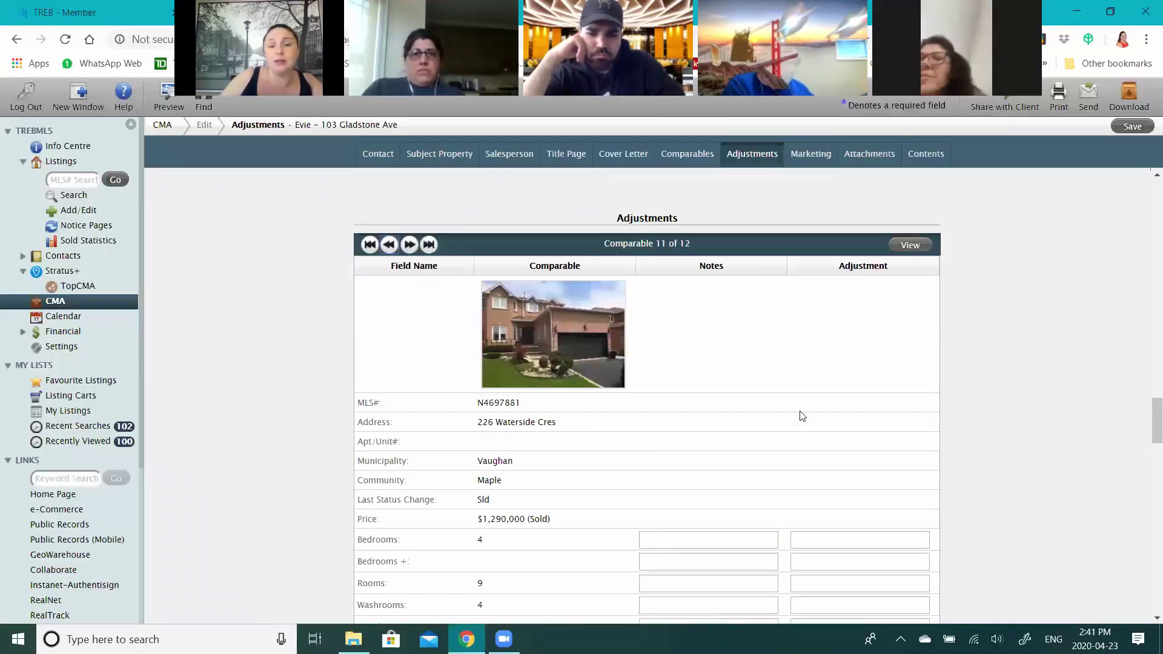
pyautogui.click(912, 248)
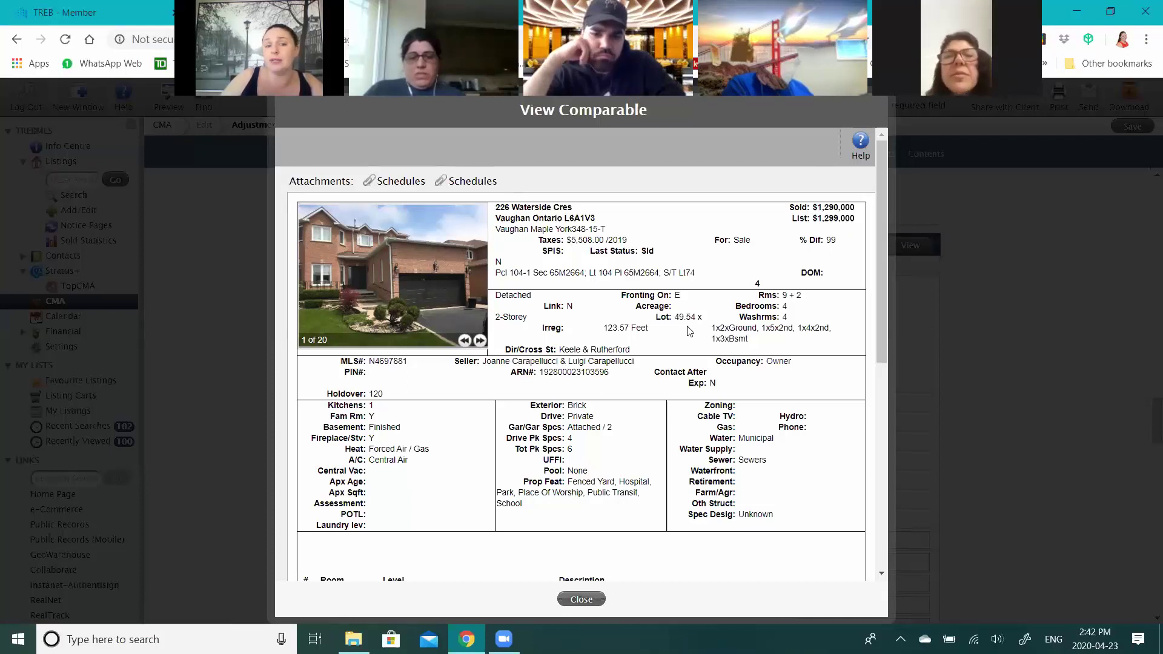
pyautogui.click(481, 341)
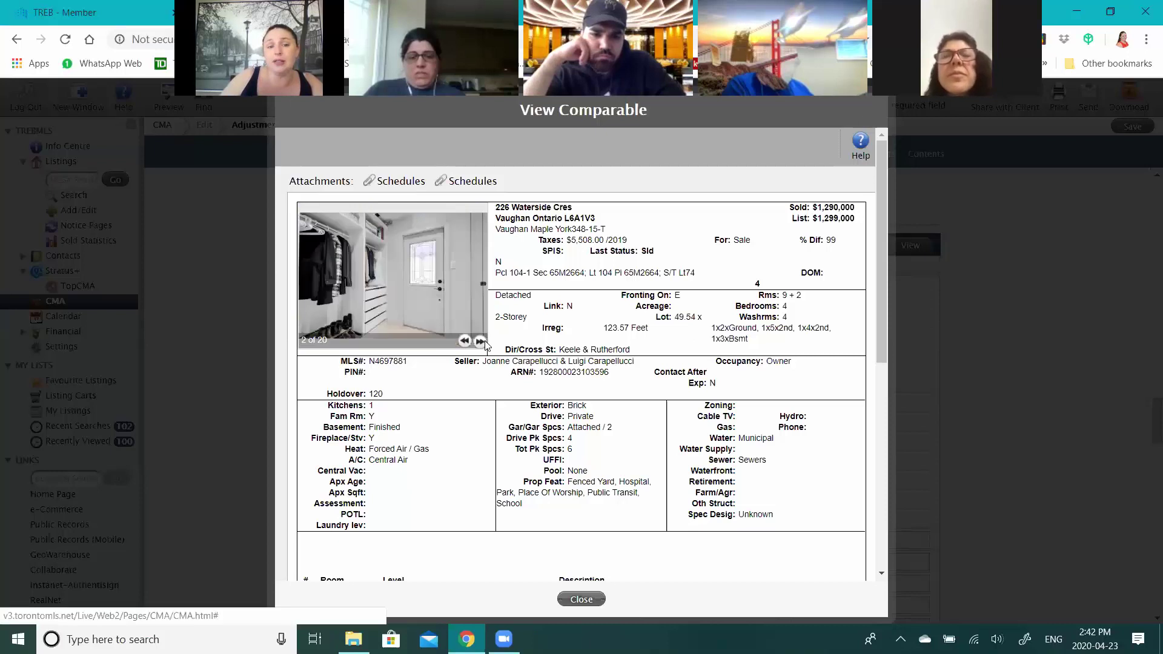
pyautogui.doubleClick(482, 342)
pyautogui.click(481, 341)
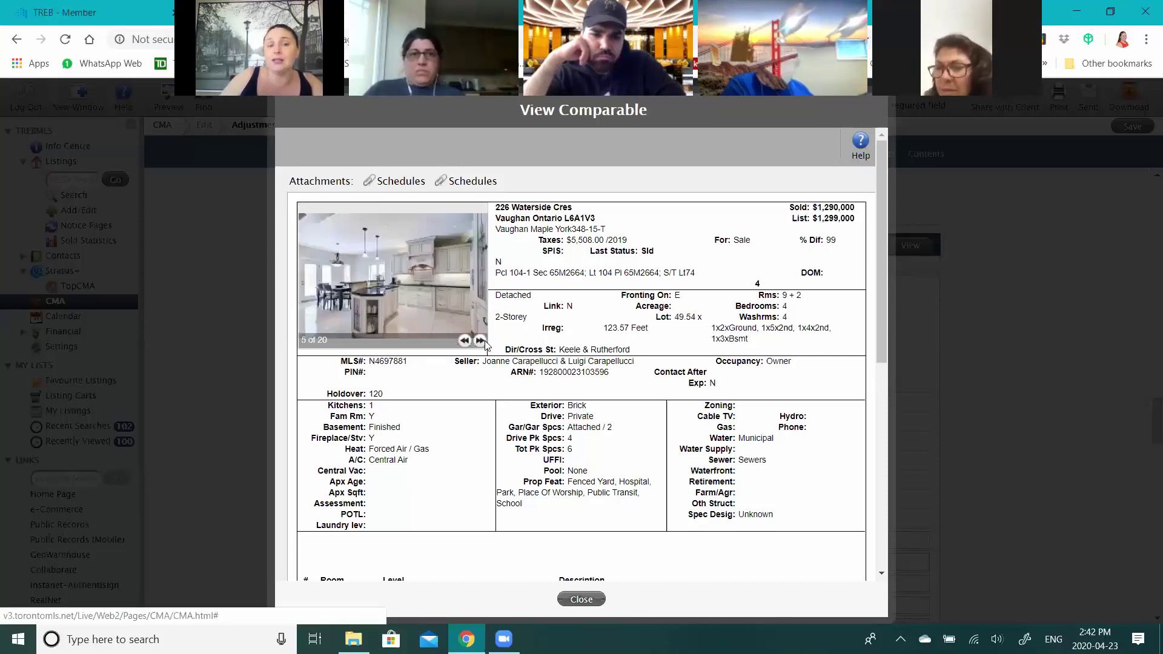
pyautogui.click(481, 341)
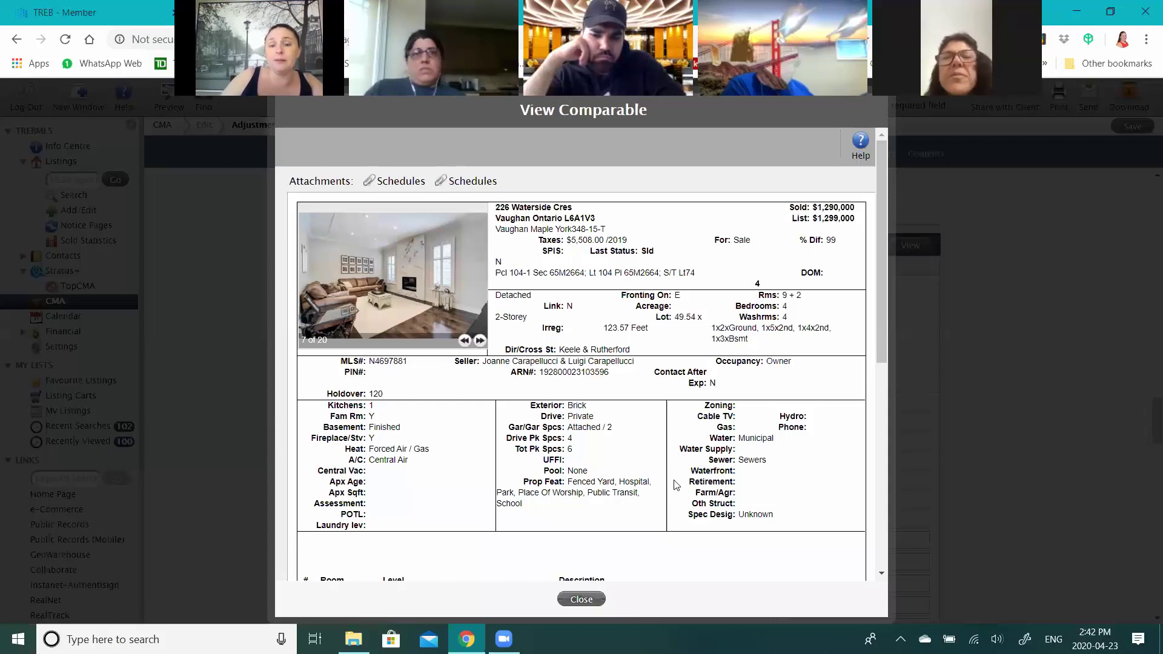
# - Close comparable 11's details, then open and close comparable 10's full listing
pyautogui.click(582, 599)
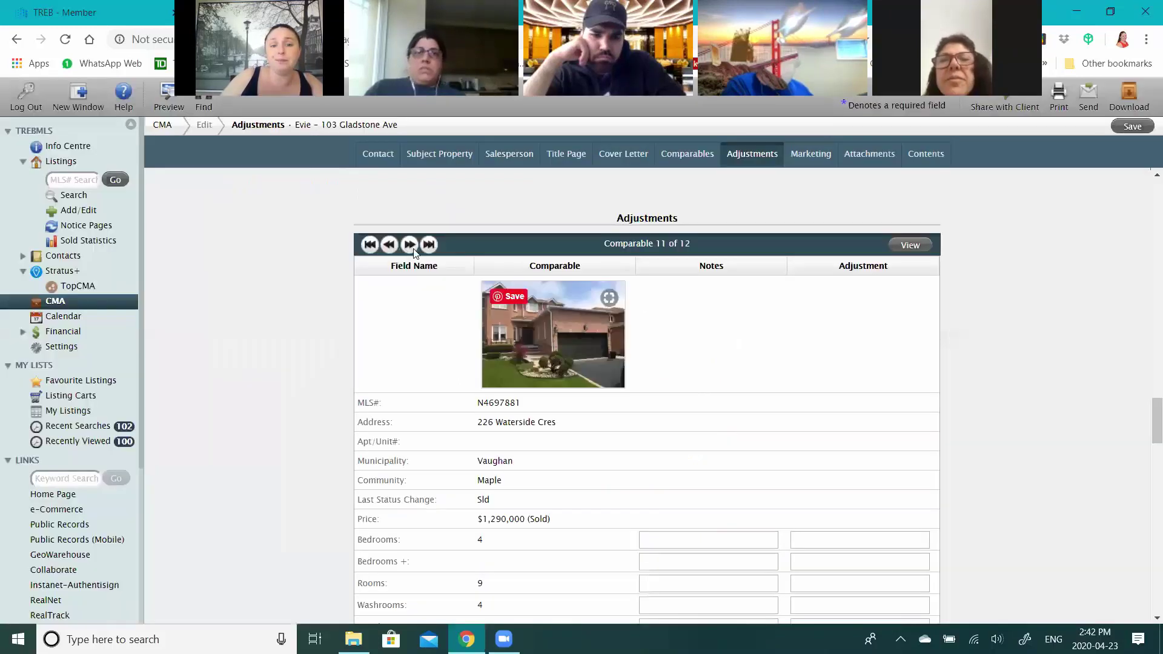
pyautogui.click(390, 243)
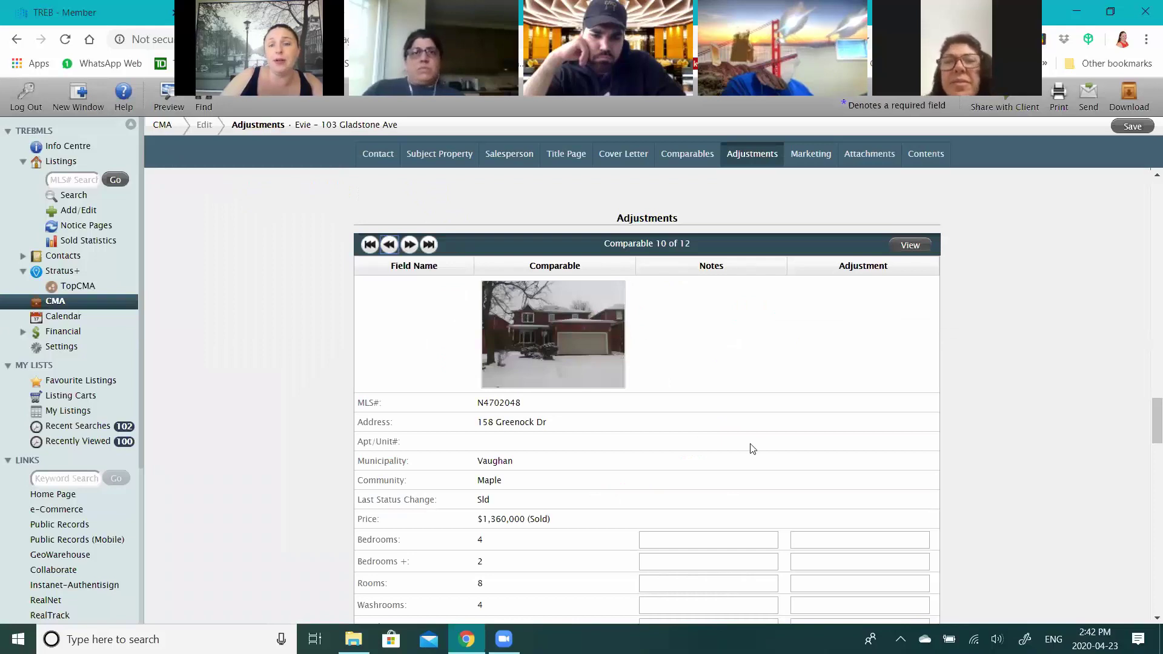
pyautogui.click(910, 245)
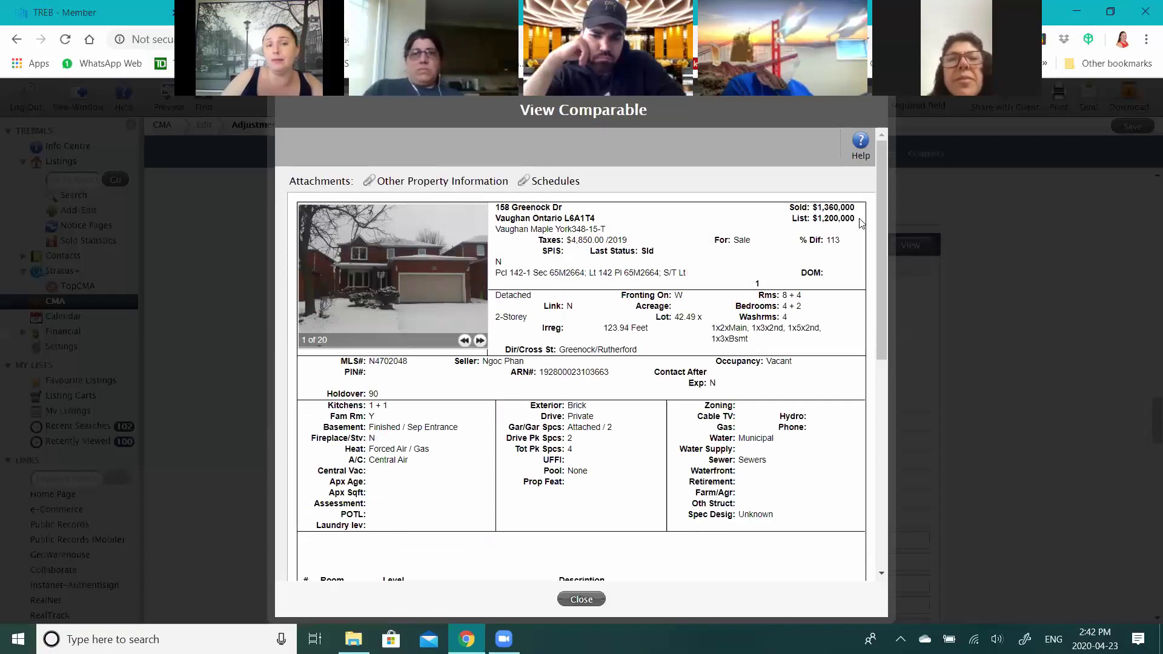
pyautogui.click(595, 600)
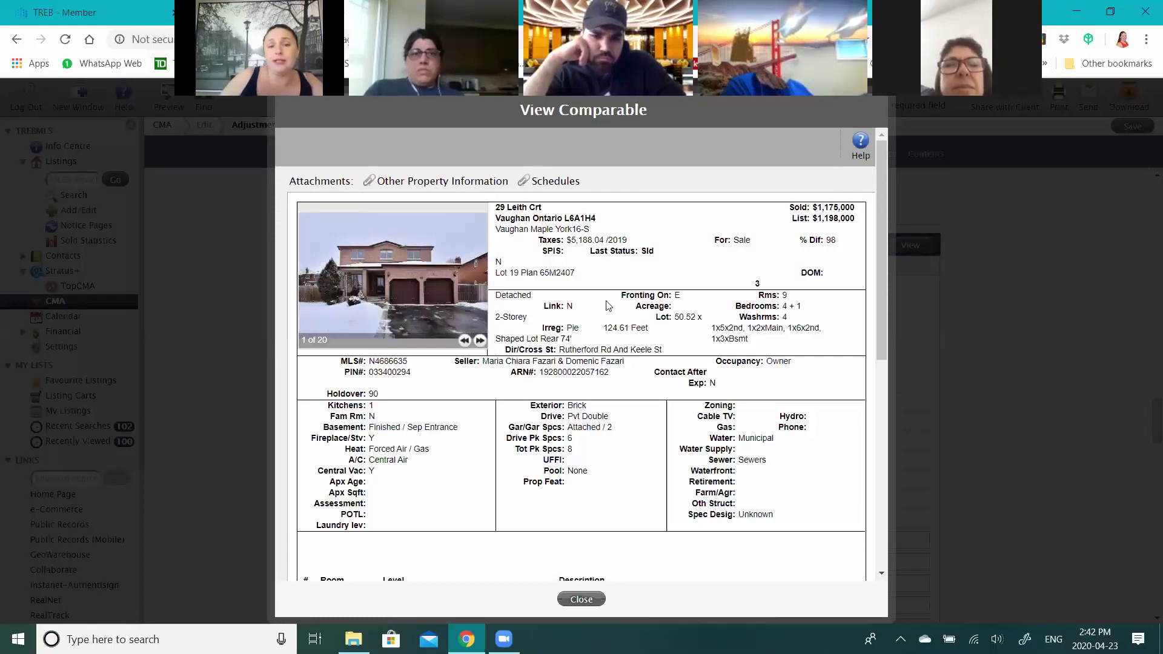
# - Browse comparable 9's photos, living room through kitchen and dining area, then close its details
pyautogui.click(480, 341)
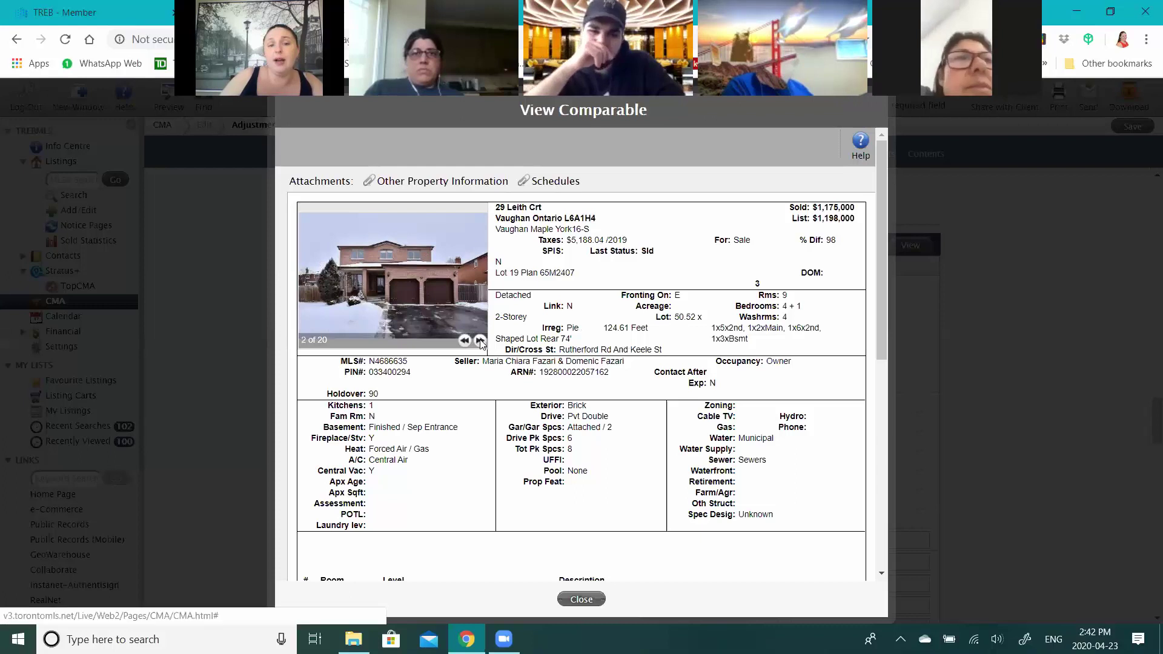
pyautogui.click(481, 341)
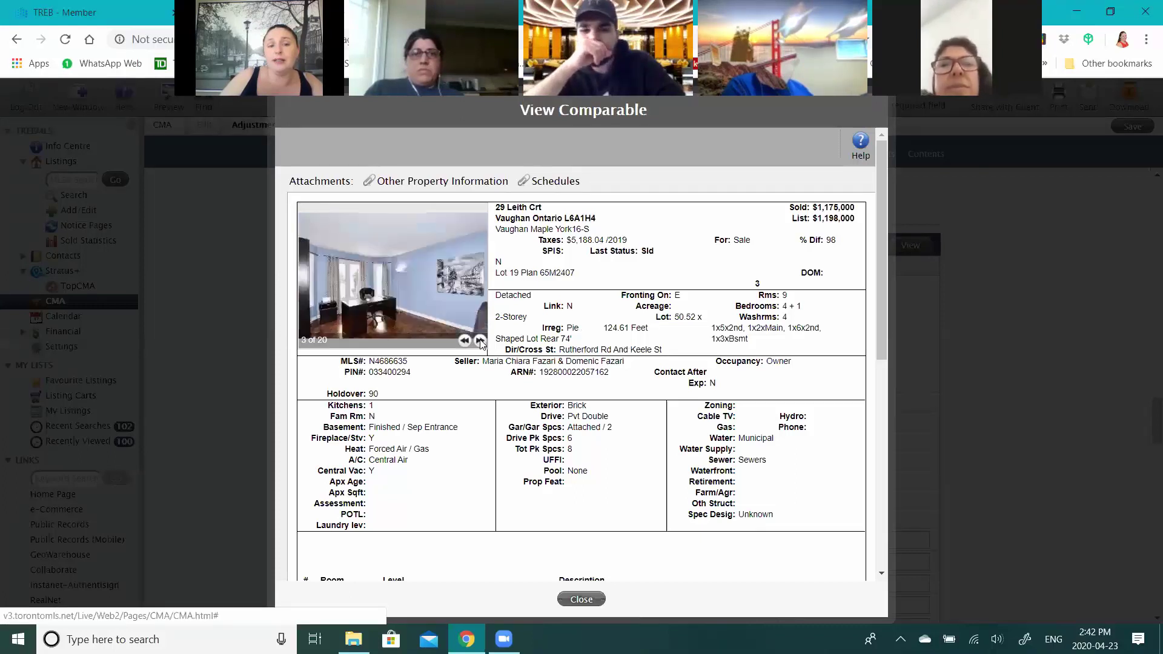
pyautogui.click(481, 341)
pyautogui.click(482, 341)
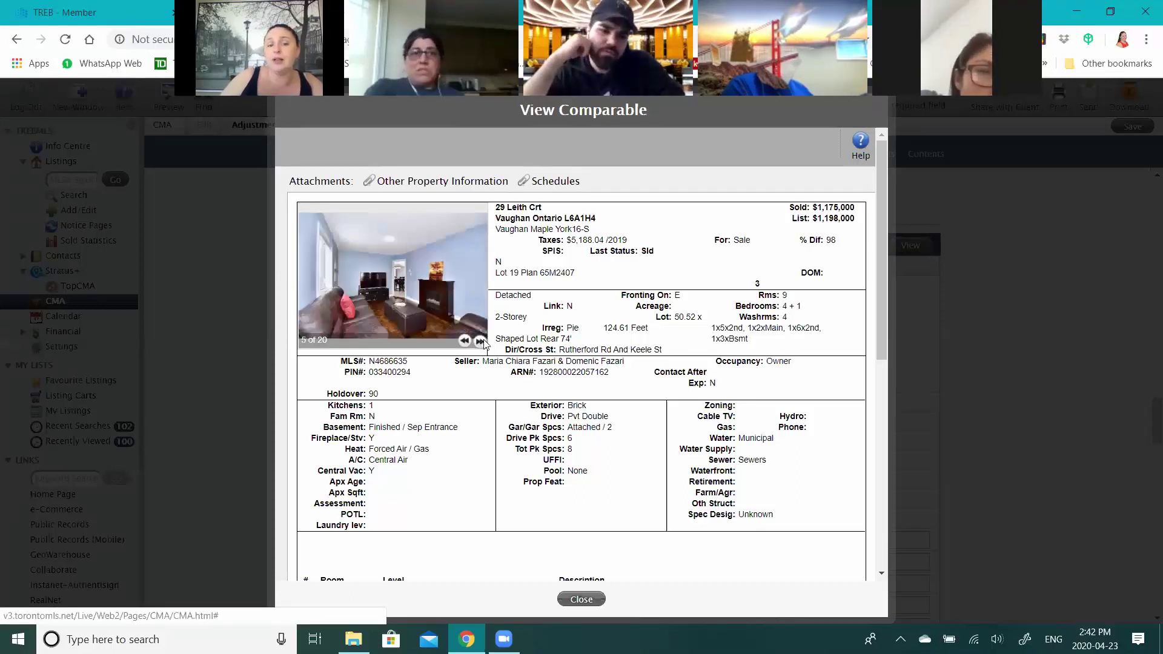
pyautogui.click(480, 341)
pyautogui.click(470, 341)
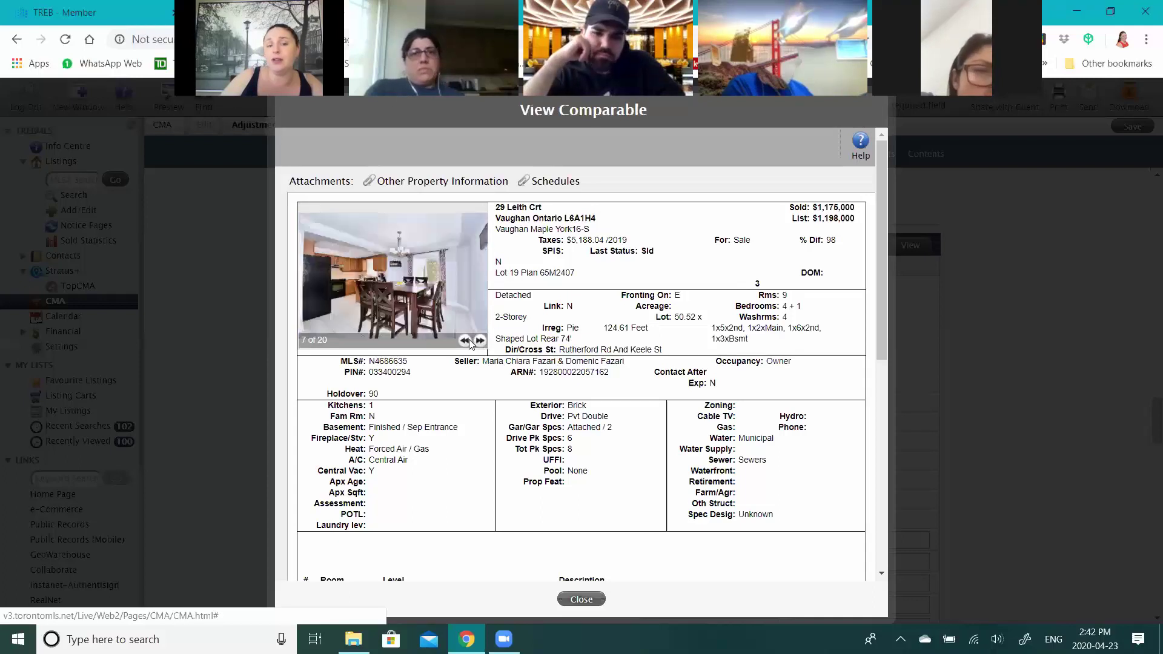
pyautogui.doubleClick(470, 341)
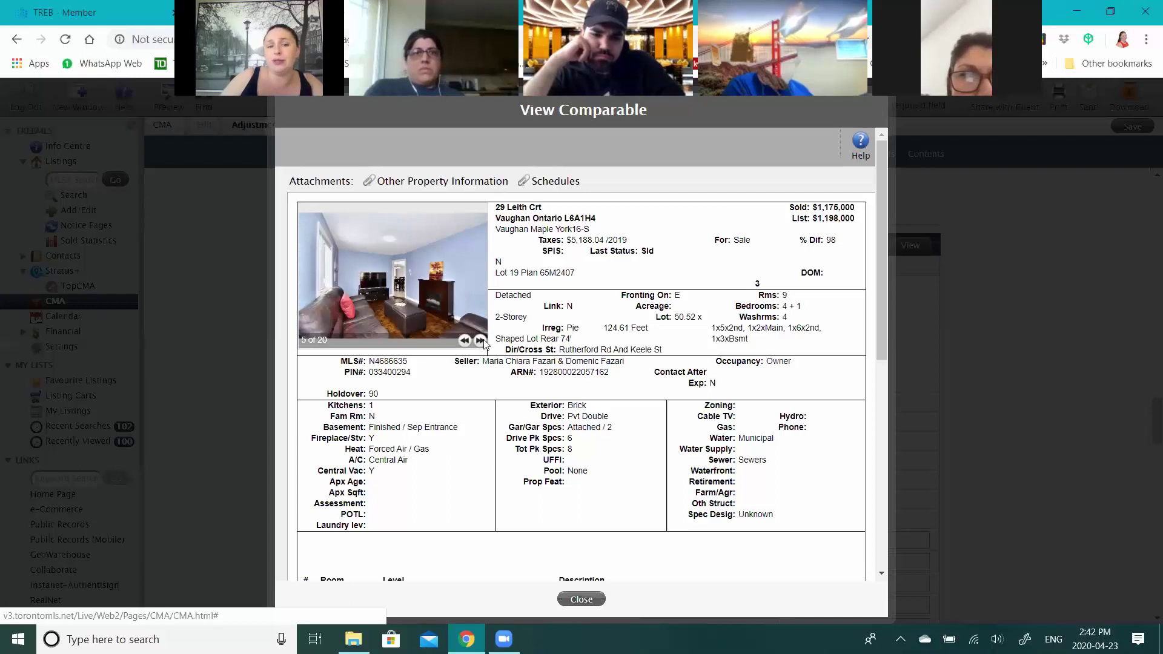
pyautogui.click(480, 341)
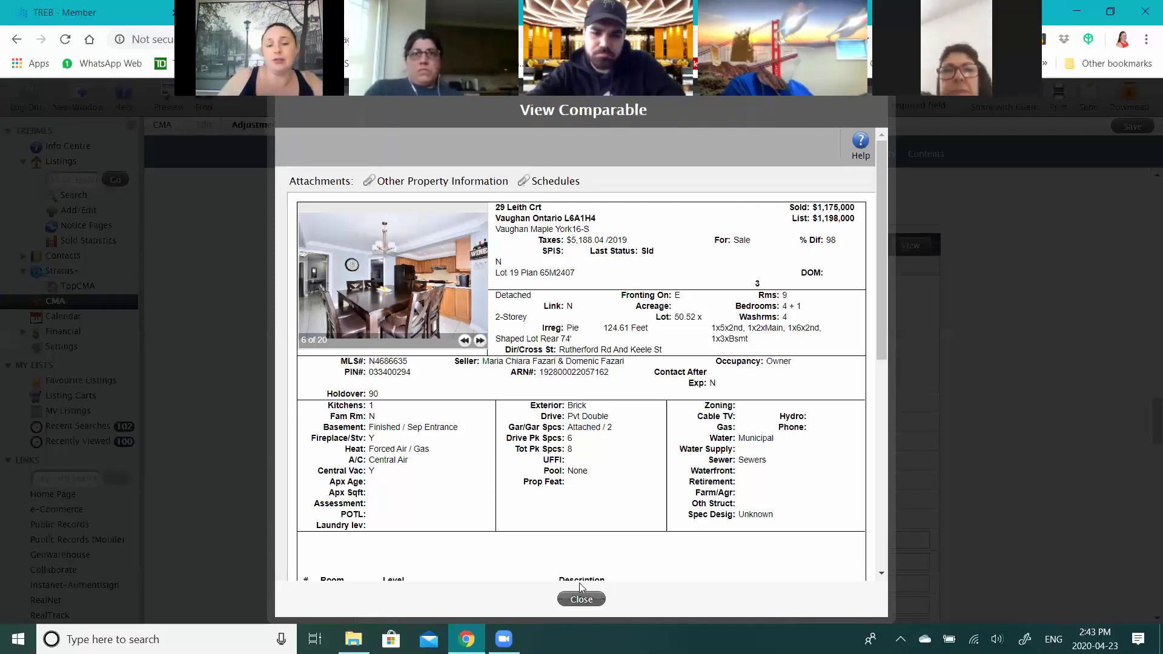
pyautogui.click(580, 598)
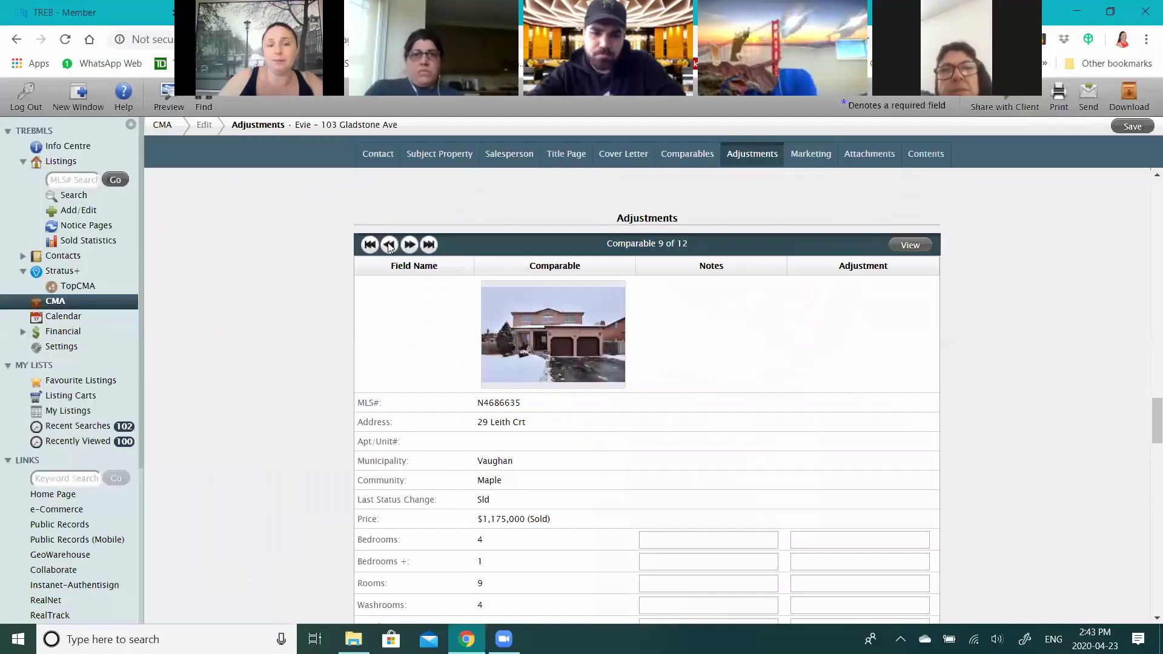
# - Open comparable 8 of 12, page its photos past the staircase and dining room, then close it
pyautogui.click(390, 244)
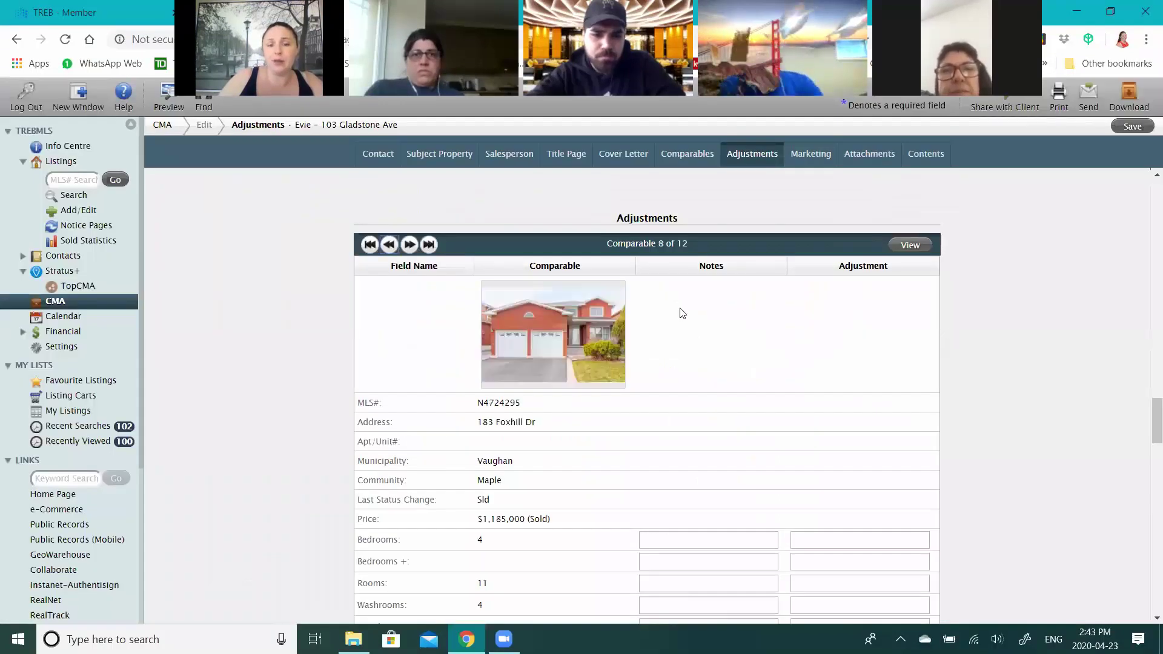
pyautogui.click(910, 245)
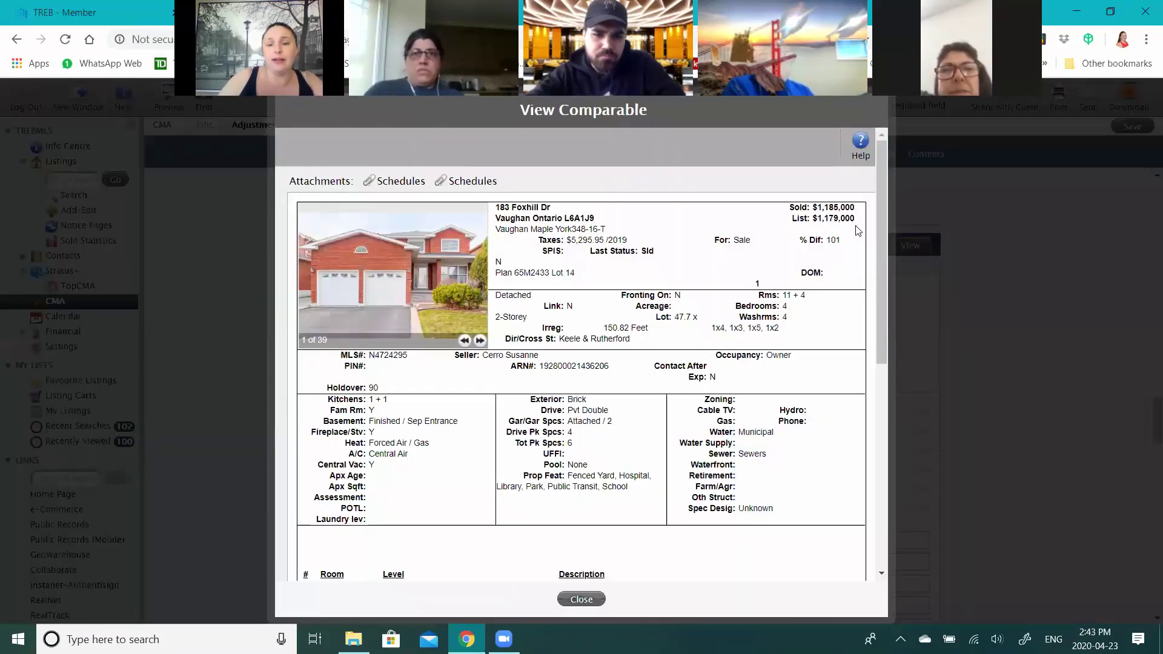
pyautogui.click(480, 340)
pyautogui.click(480, 340)
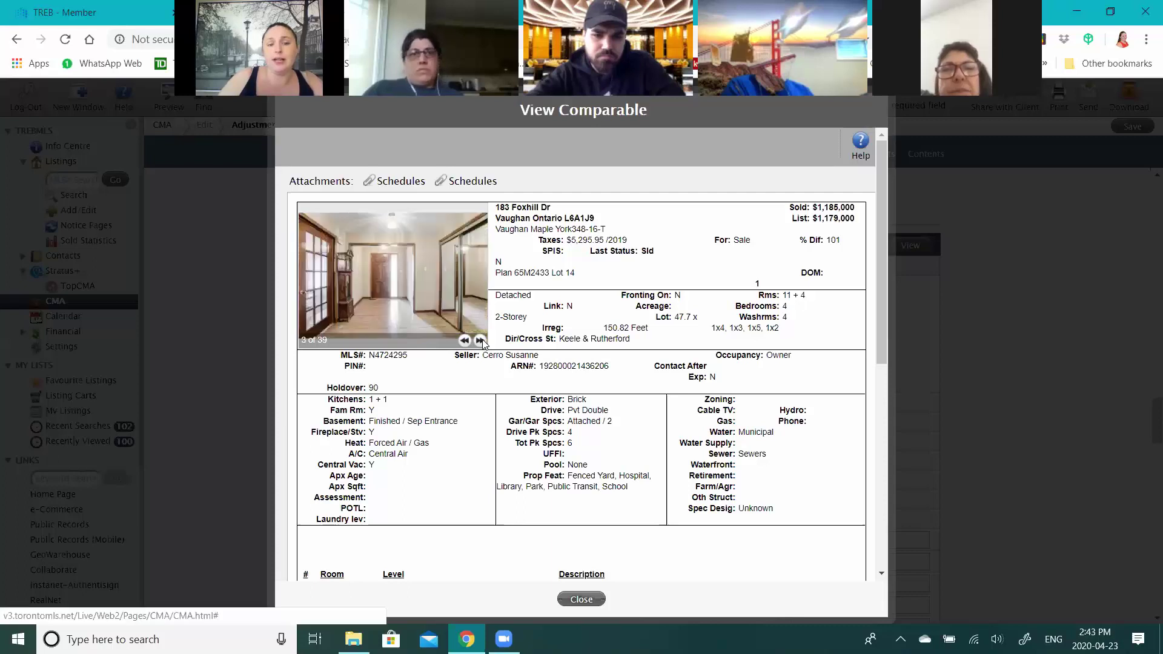
pyautogui.click(480, 341)
pyautogui.click(479, 340)
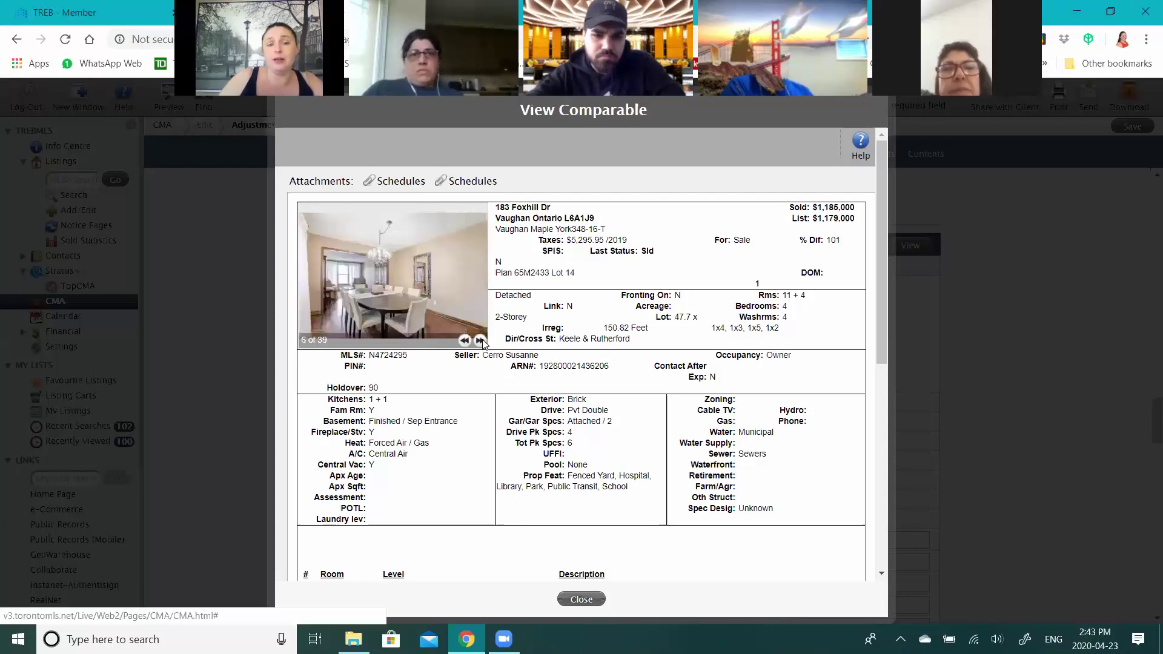
pyautogui.click(480, 340)
pyautogui.click(480, 341)
pyautogui.click(480, 340)
pyautogui.click(480, 341)
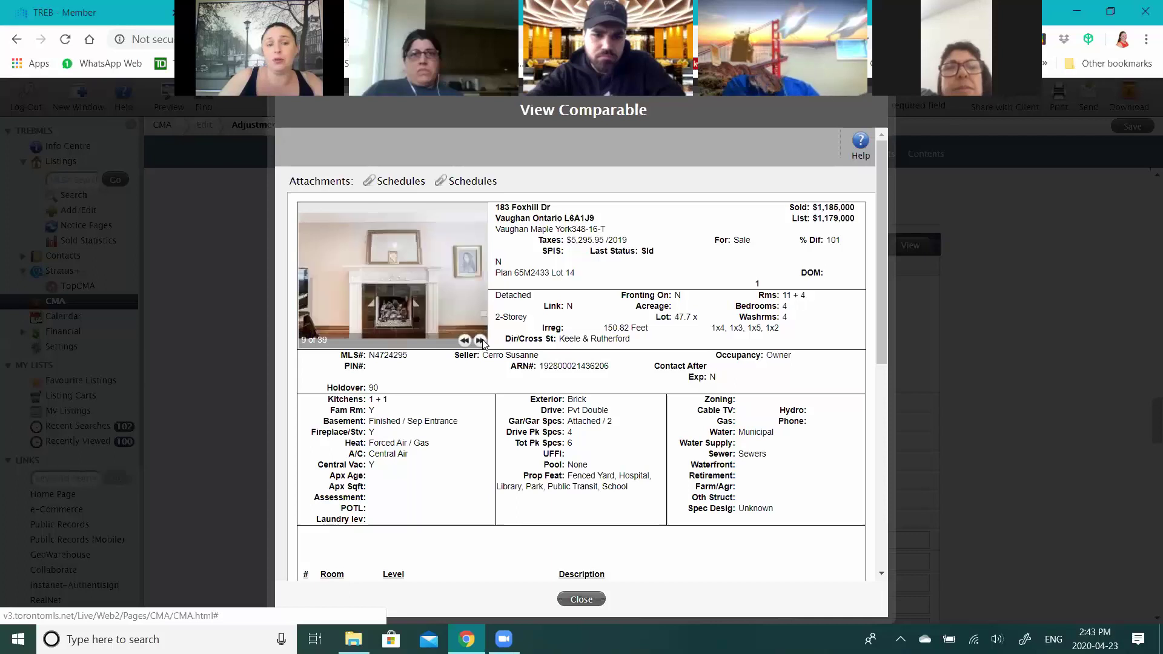
pyautogui.click(480, 341)
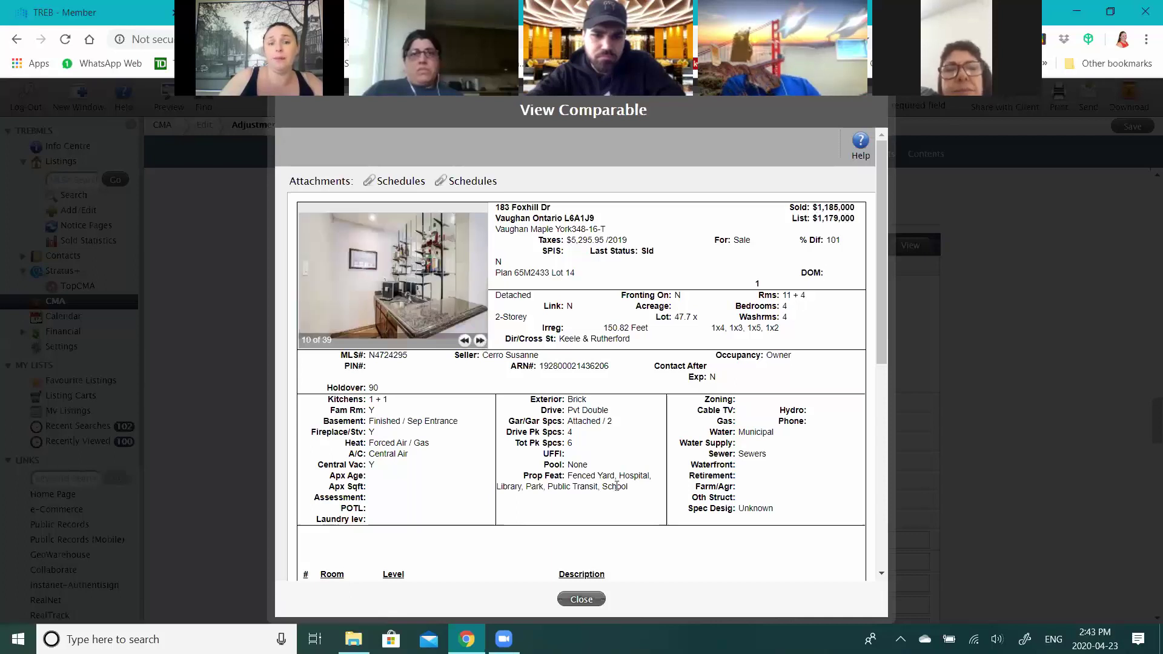
pyautogui.click(582, 600)
pyautogui.click(389, 244)
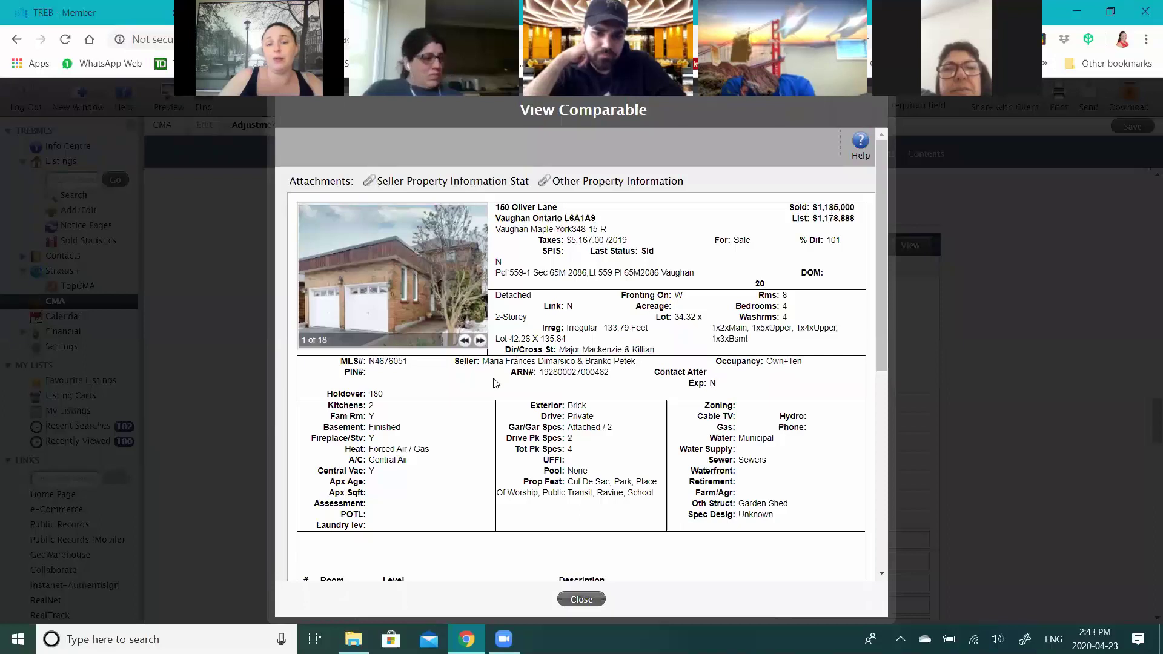
pyautogui.click(484, 341)
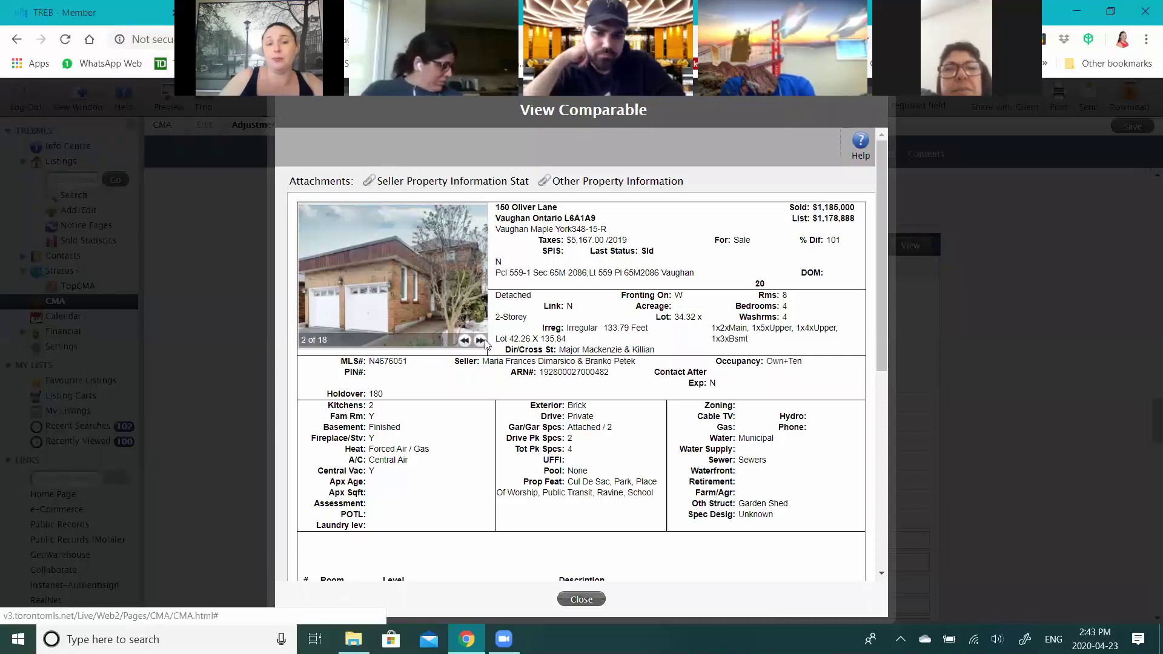
pyautogui.click(484, 339)
pyautogui.click(485, 339)
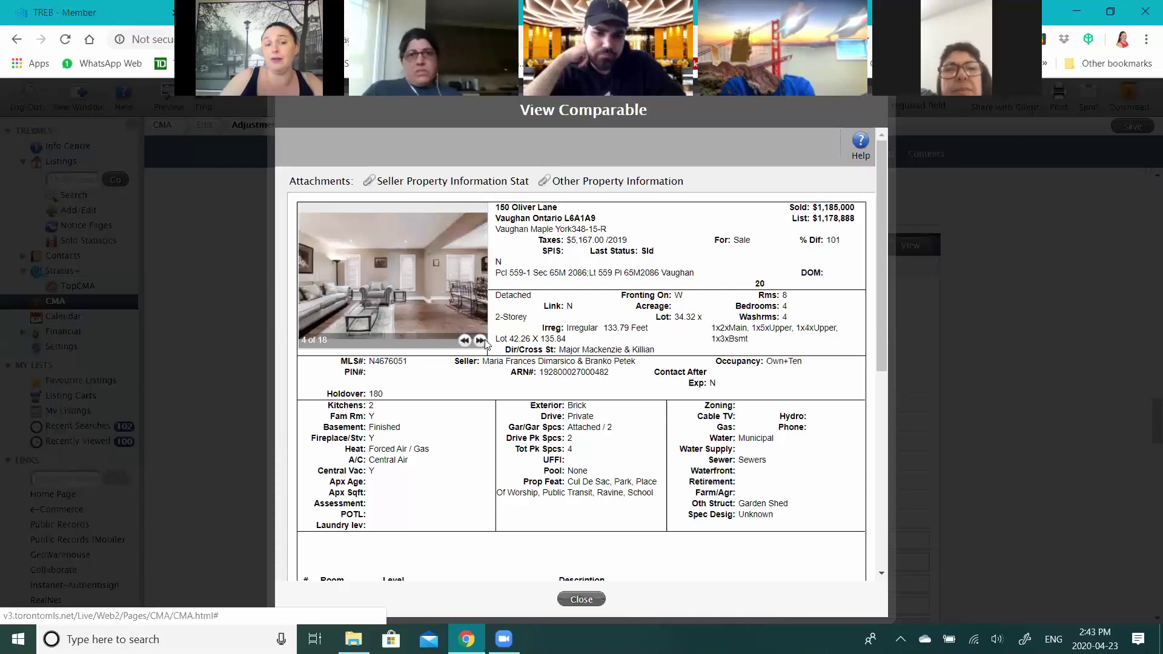
pyautogui.click(485, 340)
pyautogui.click(484, 339)
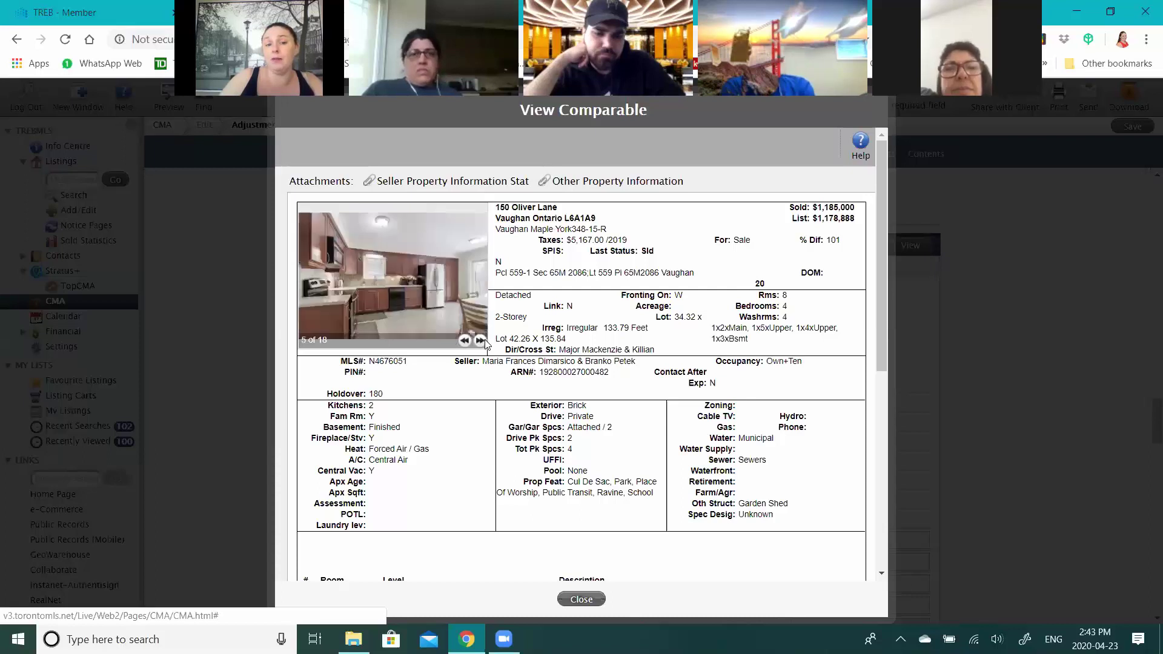
pyautogui.click(485, 339)
pyautogui.click(485, 339)
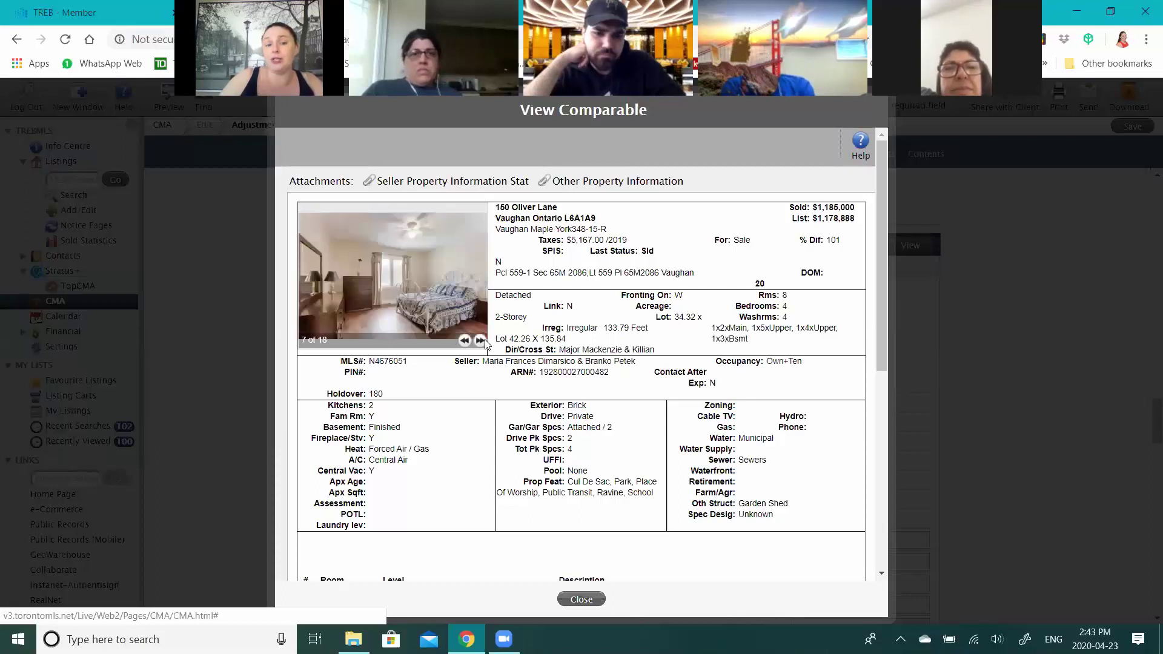
pyautogui.click(484, 339)
pyautogui.click(485, 340)
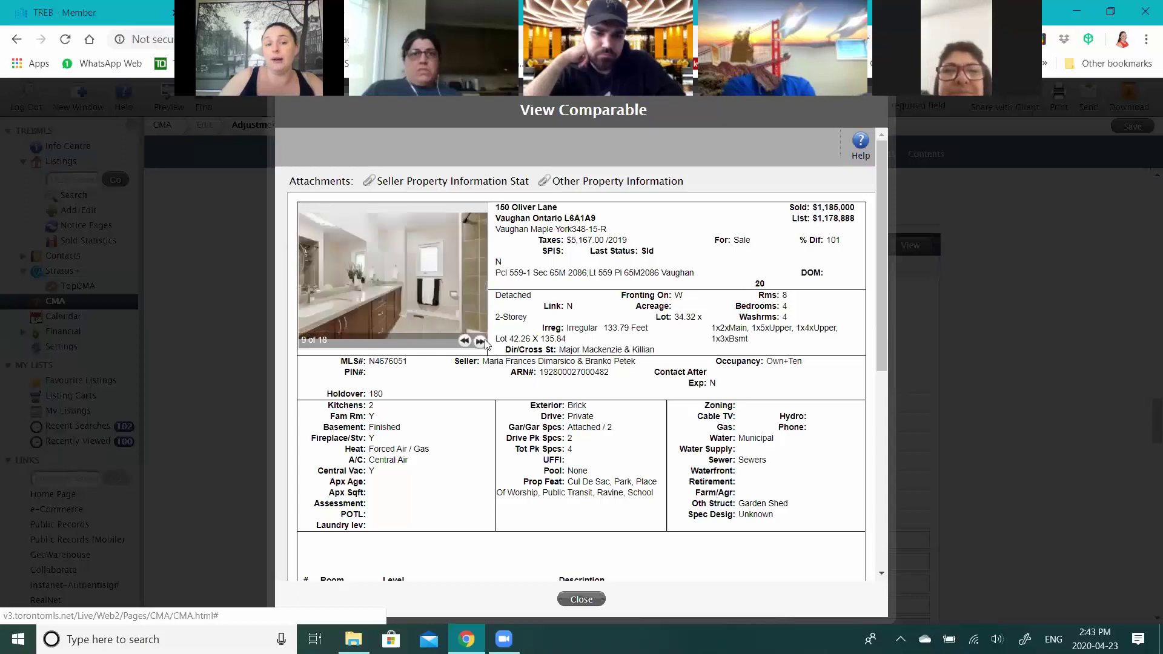
# - Review its rooms and remarks, highlighting the Quartz Counter feature and the 34.32 lot frontage
pyautogui.scroll(-4, 625, 349)
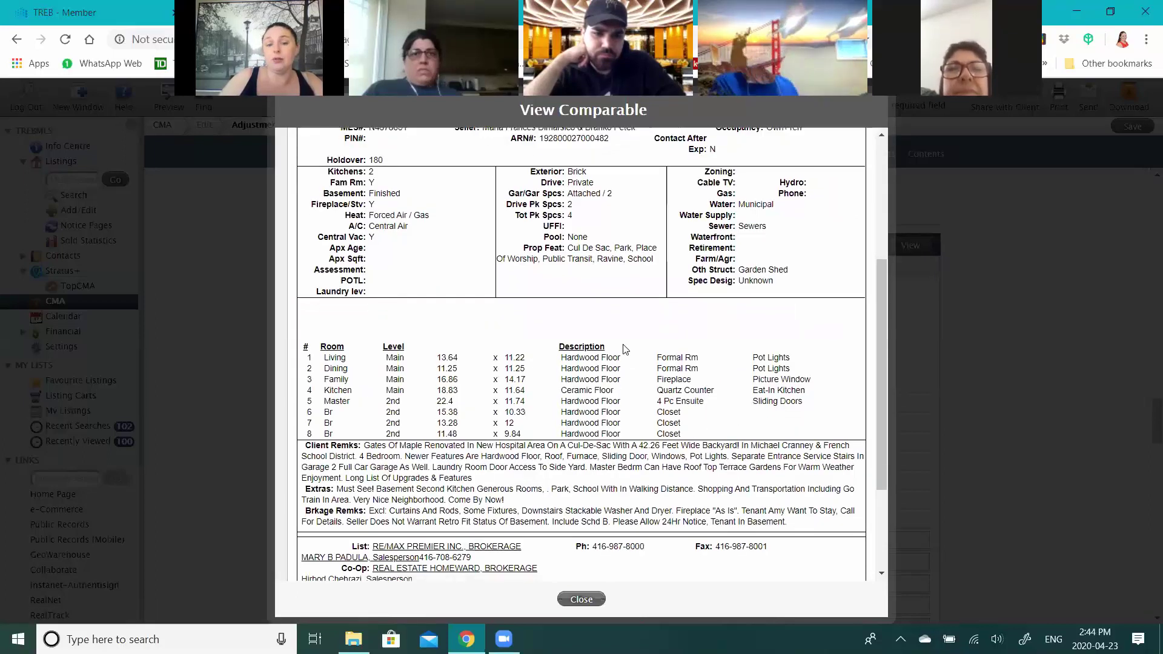
pyautogui.scroll(-1, 624, 346)
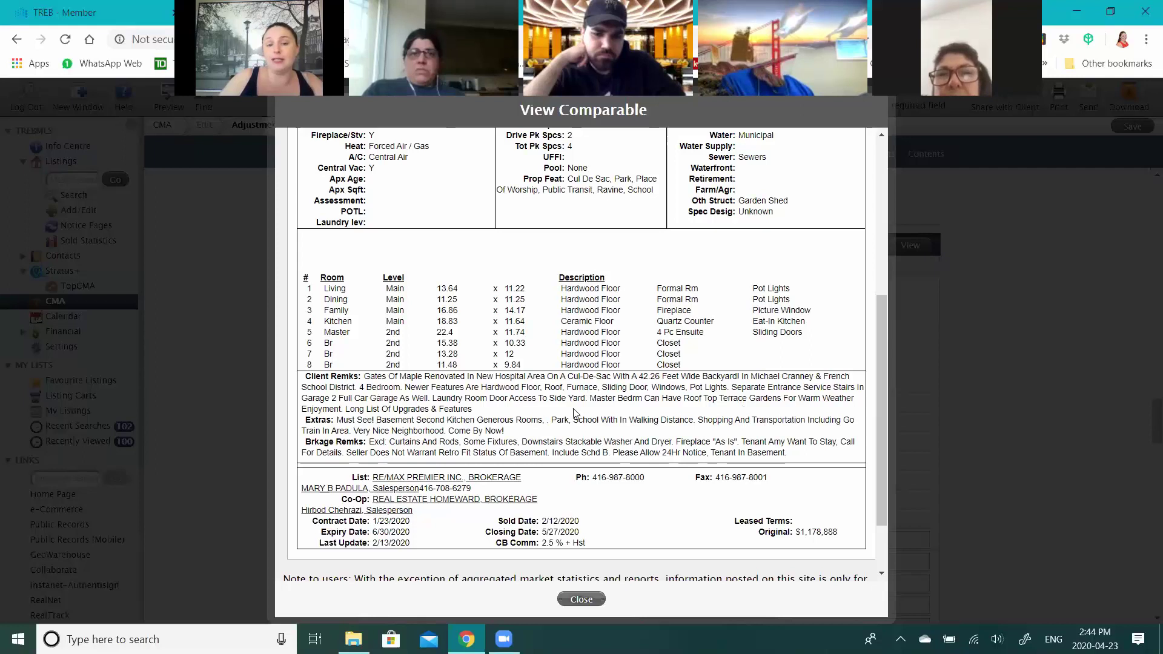
pyautogui.moveTo(714, 325); pyautogui.dragTo(657, 324)
pyautogui.click(537, 412)
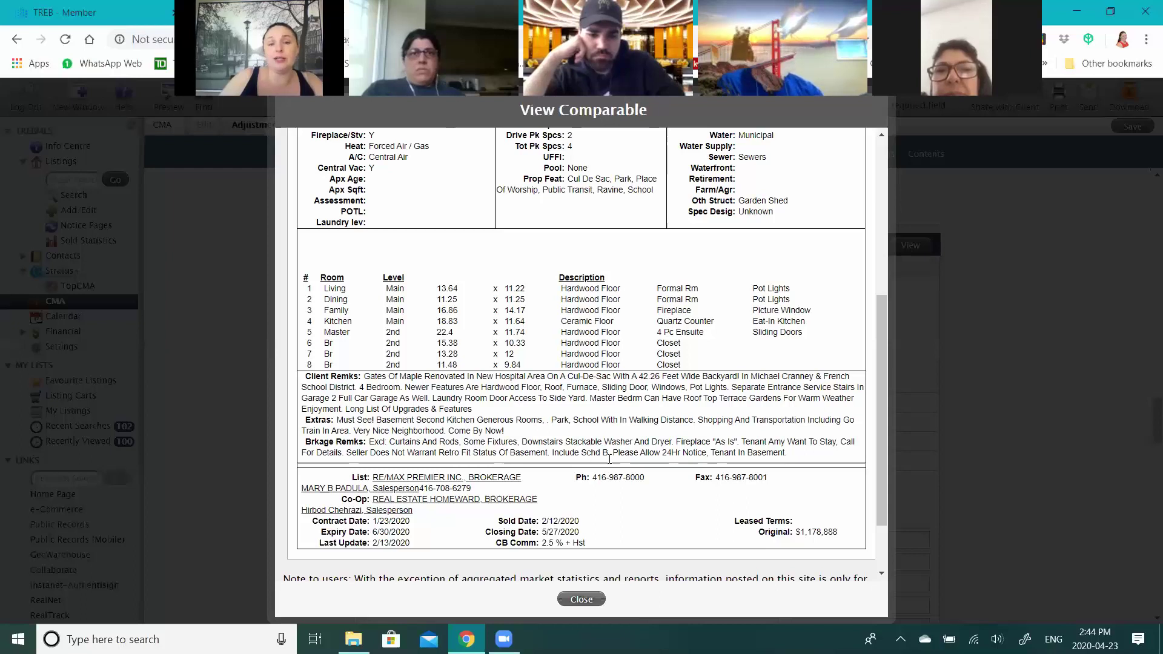
pyautogui.scroll(5, 609, 459)
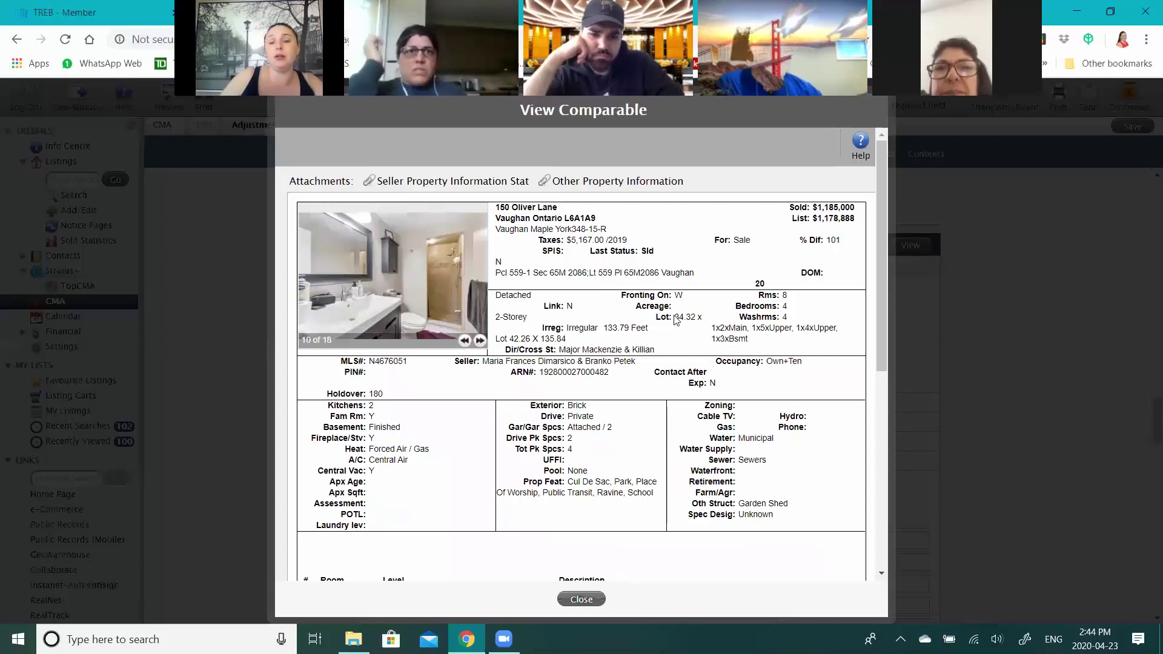
pyautogui.doubleClick(684, 318)
pyautogui.click(691, 331)
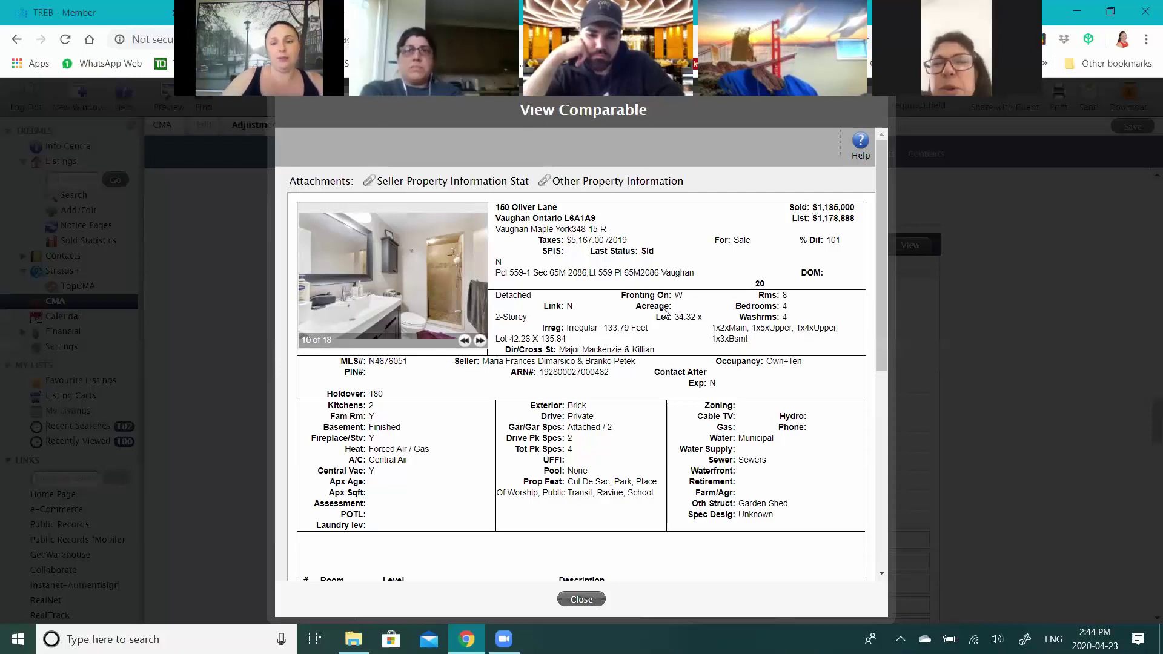
pyautogui.press('Escape')
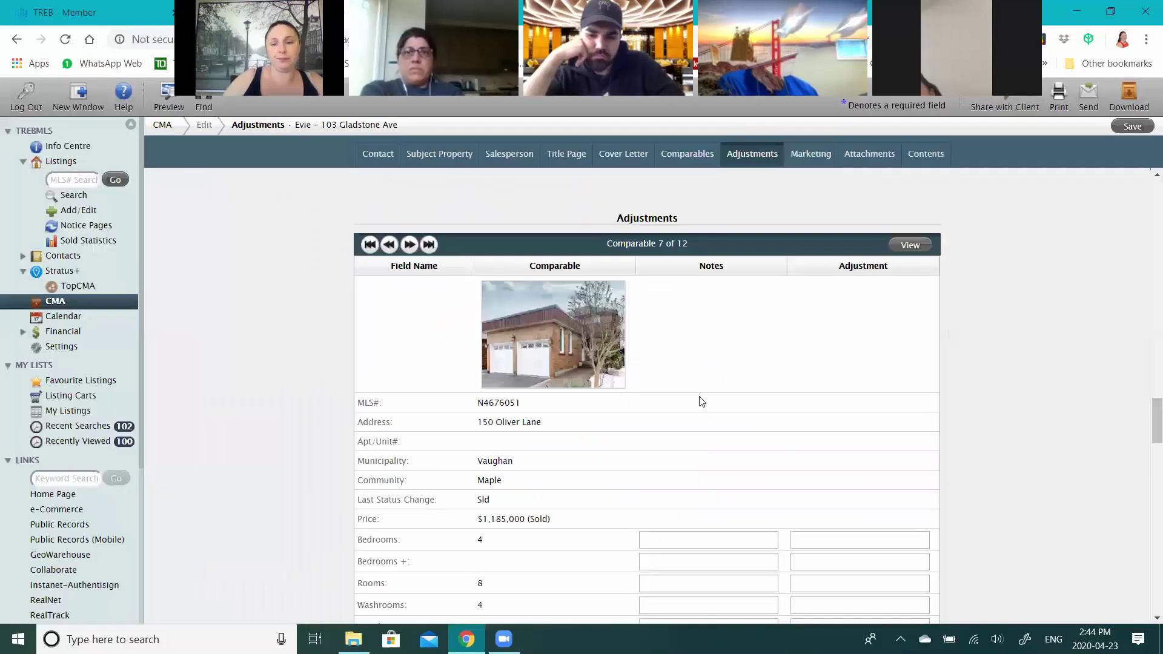
pyautogui.click(390, 245)
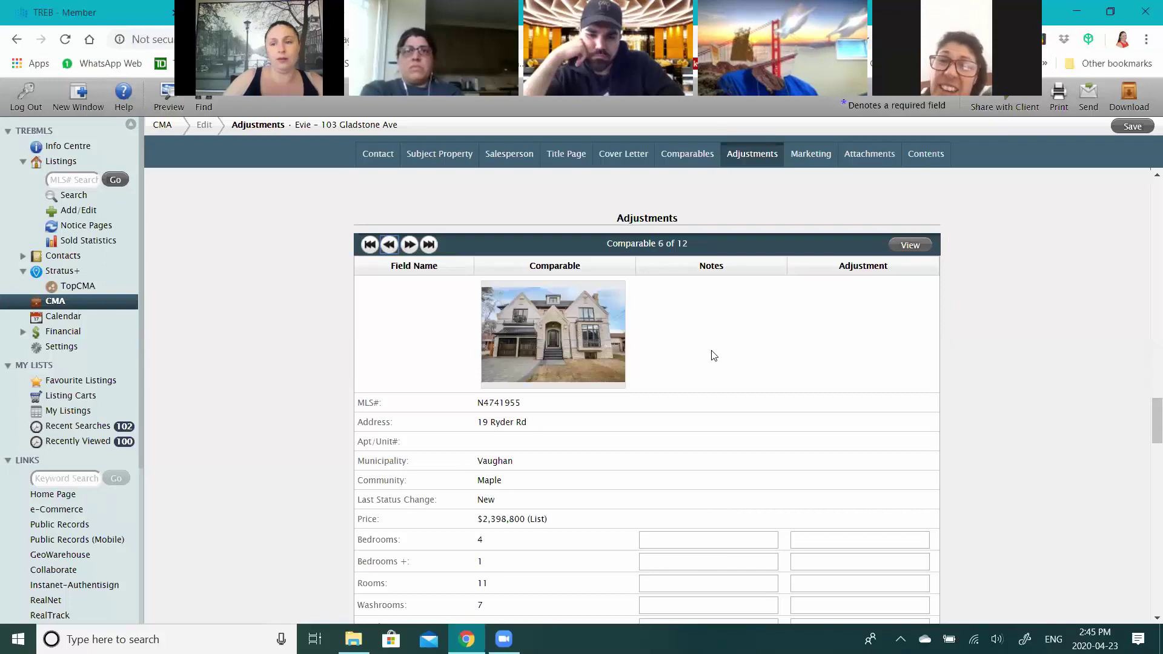
pyautogui.scroll(-1, 840, 328)
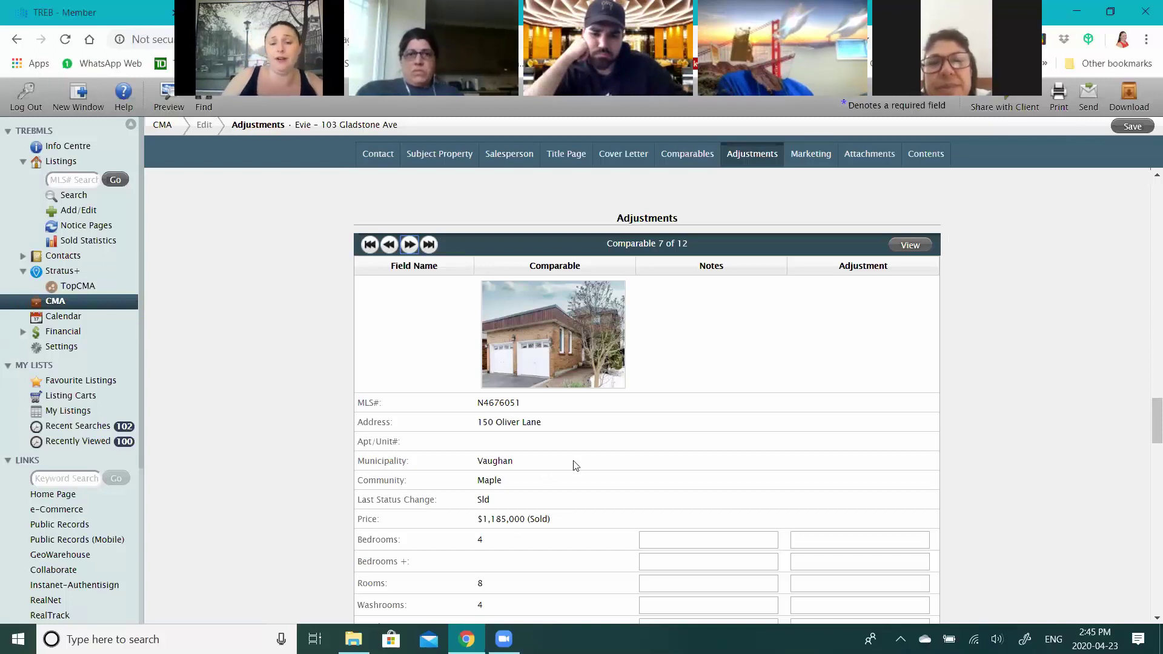
pyautogui.click(910, 245)
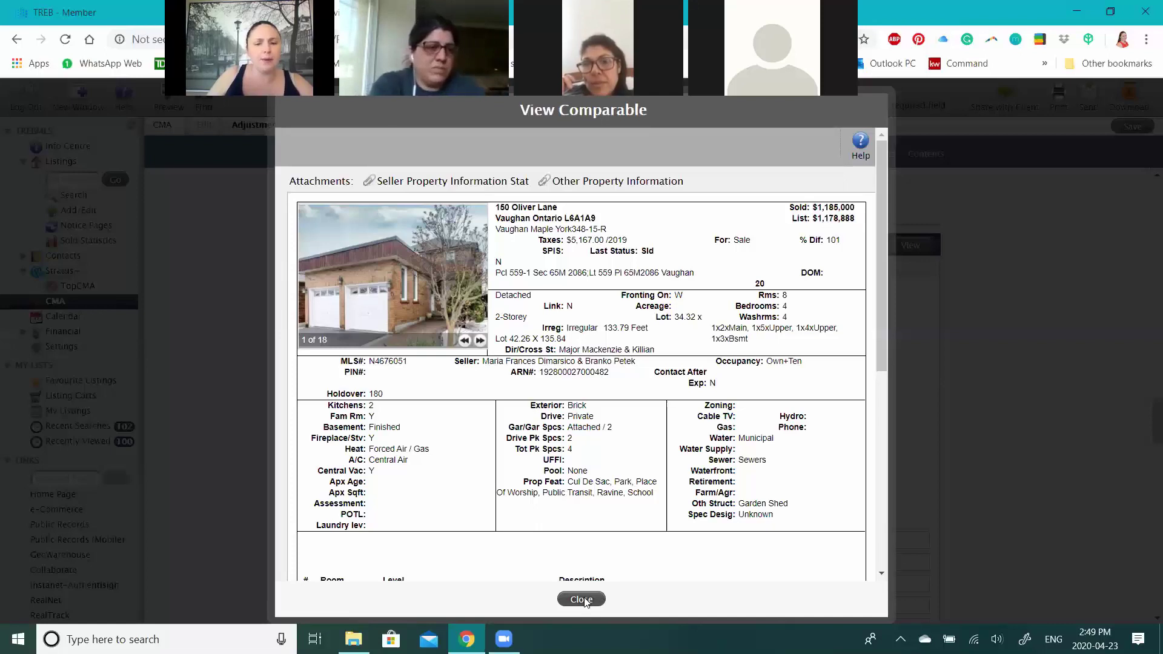
pyautogui.click(582, 600)
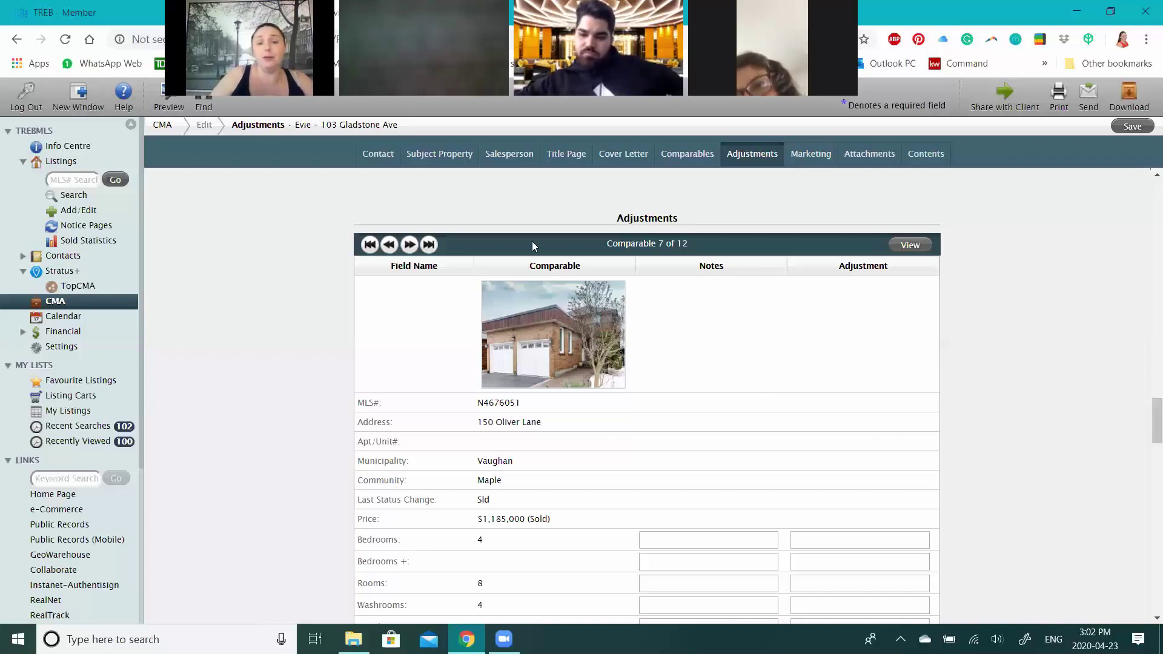
pyautogui.click(390, 245)
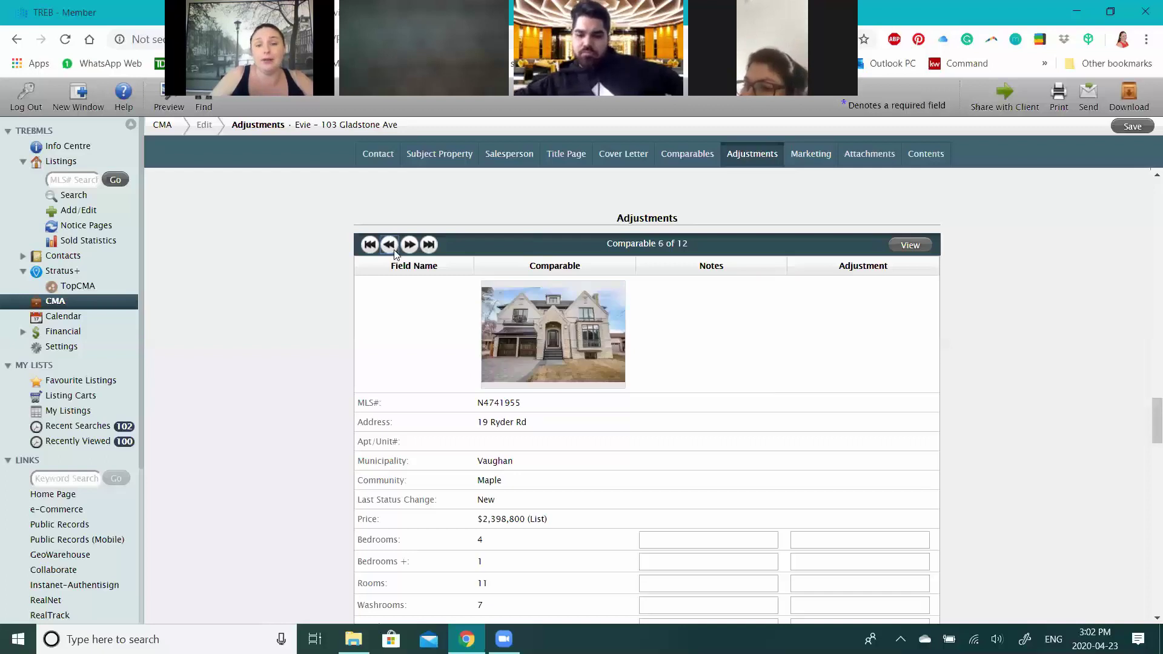
pyautogui.click(391, 245)
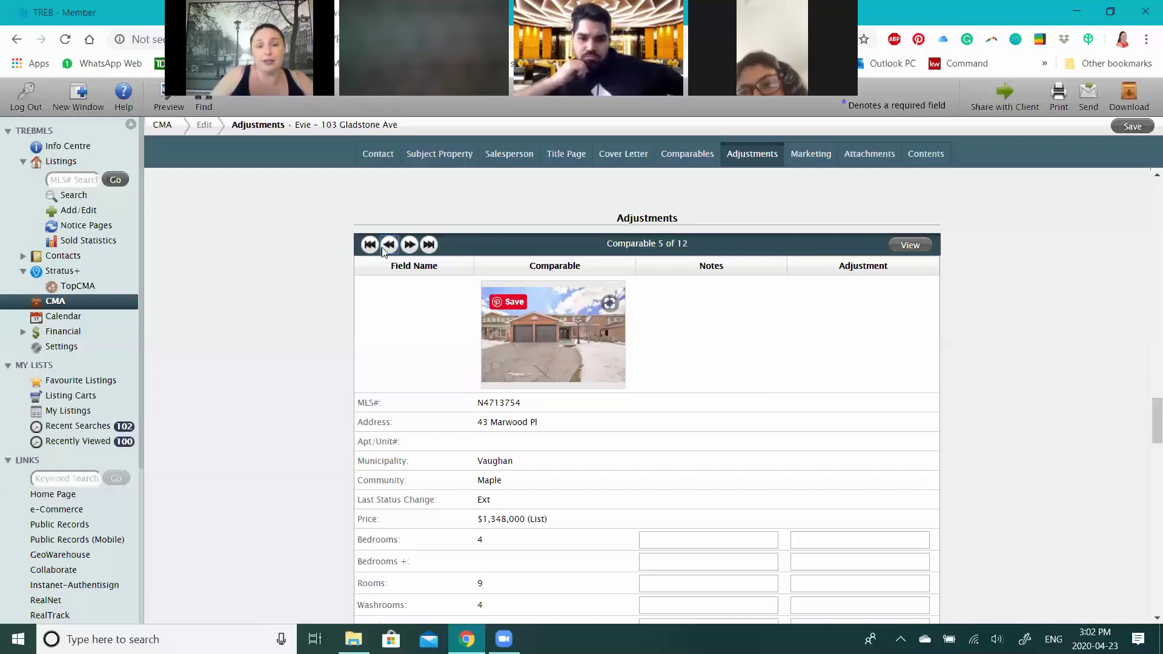
pyautogui.click(390, 245)
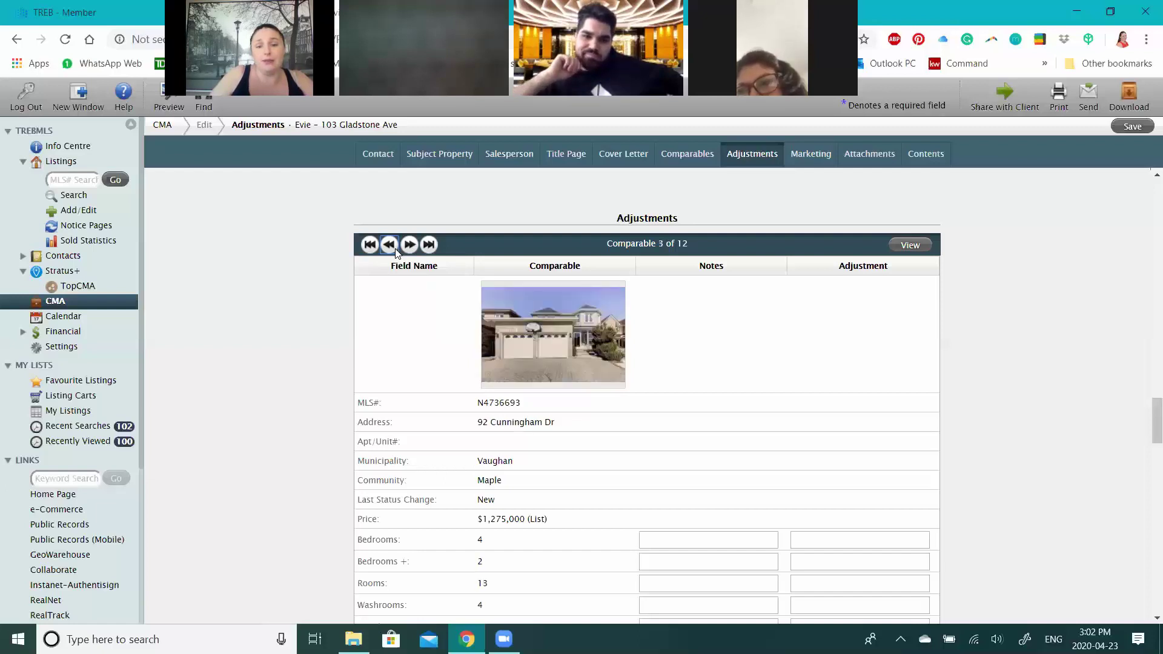
pyautogui.click(391, 248)
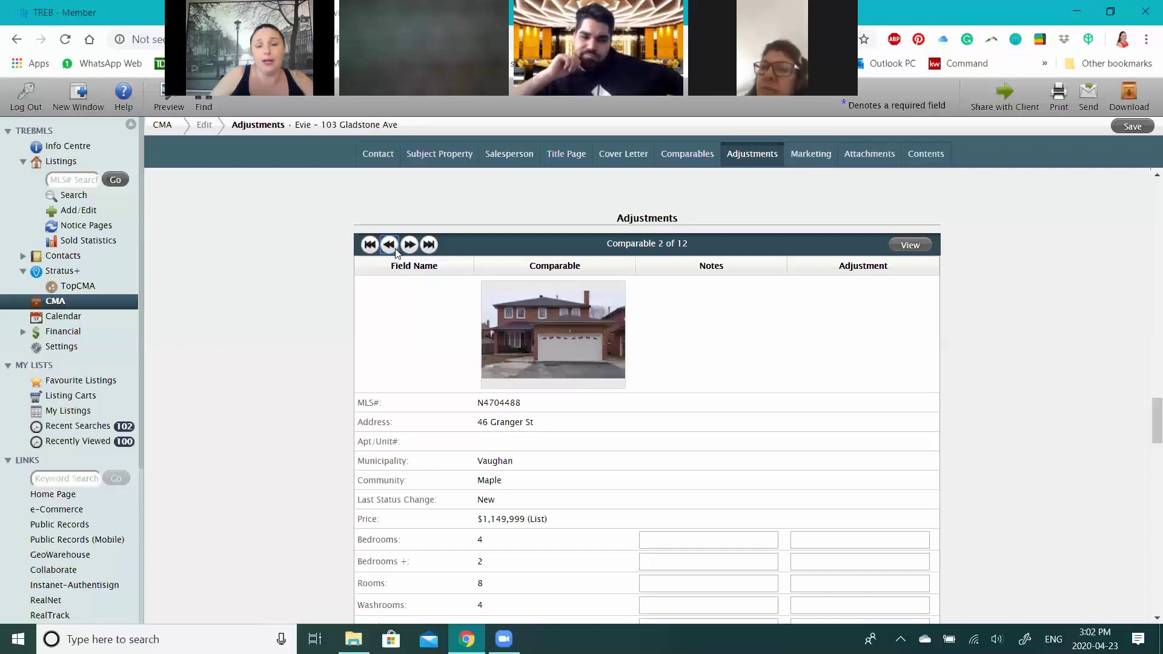
pyautogui.click(393, 248)
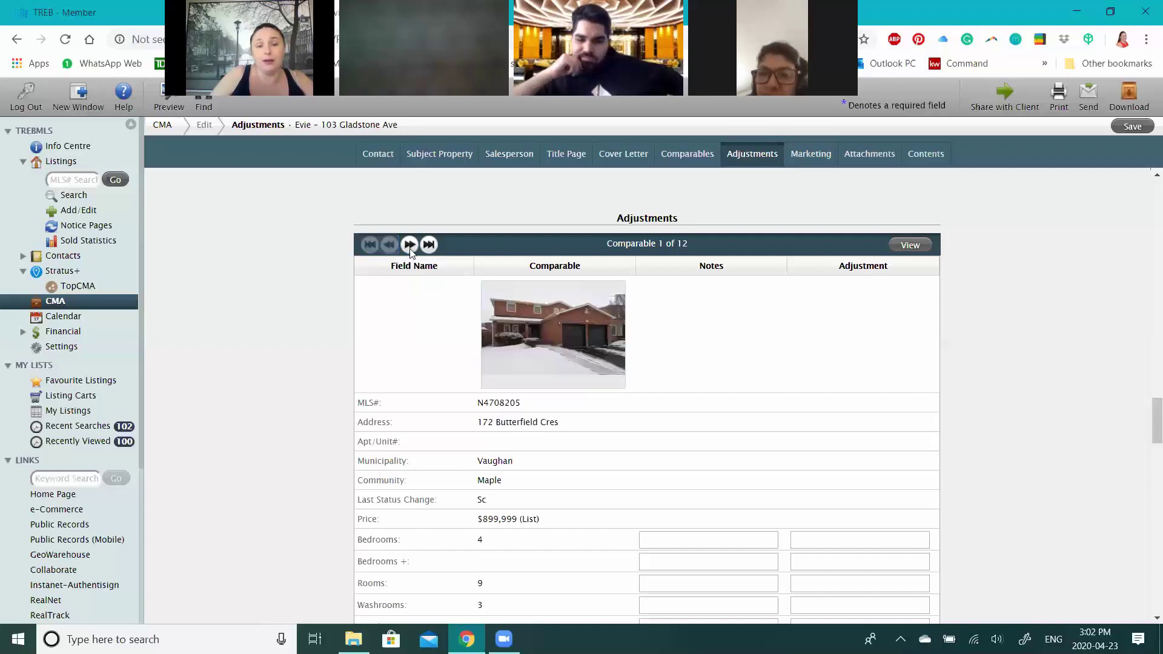
pyautogui.click(410, 245)
pyautogui.click(390, 249)
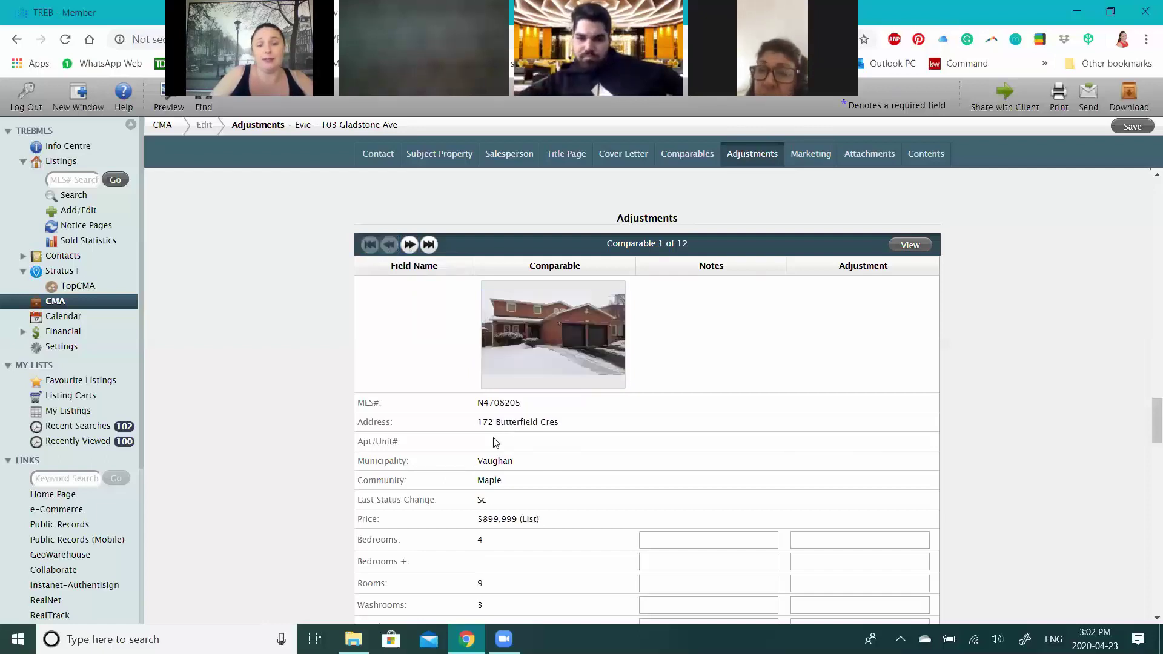
pyautogui.click(409, 245)
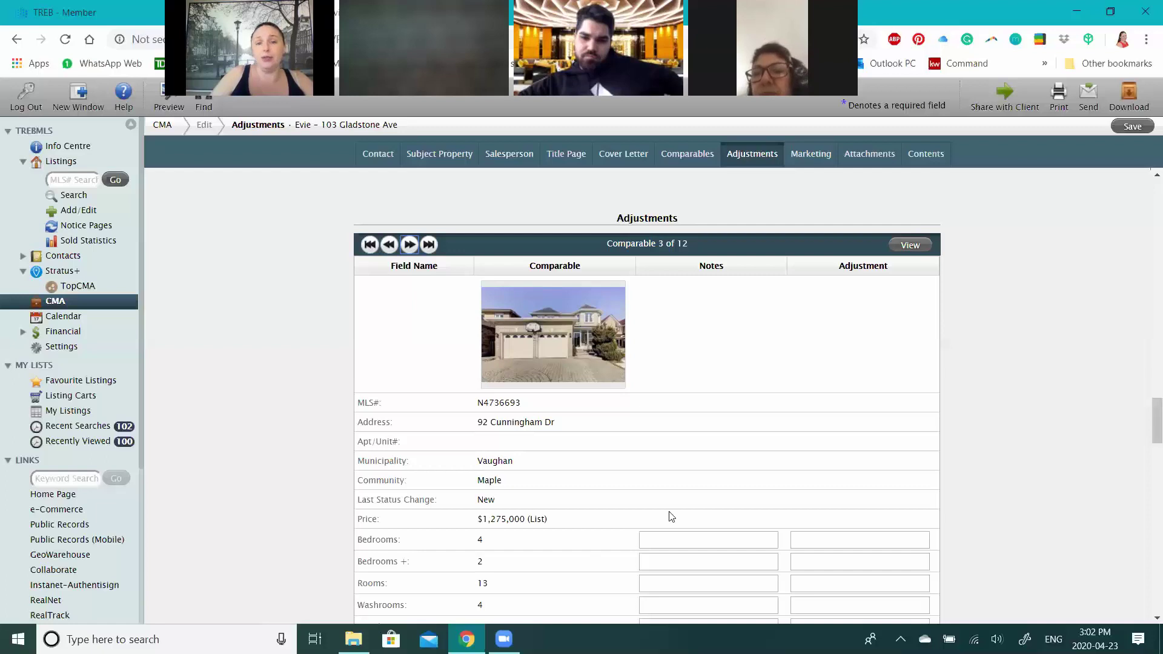
pyautogui.click(391, 245)
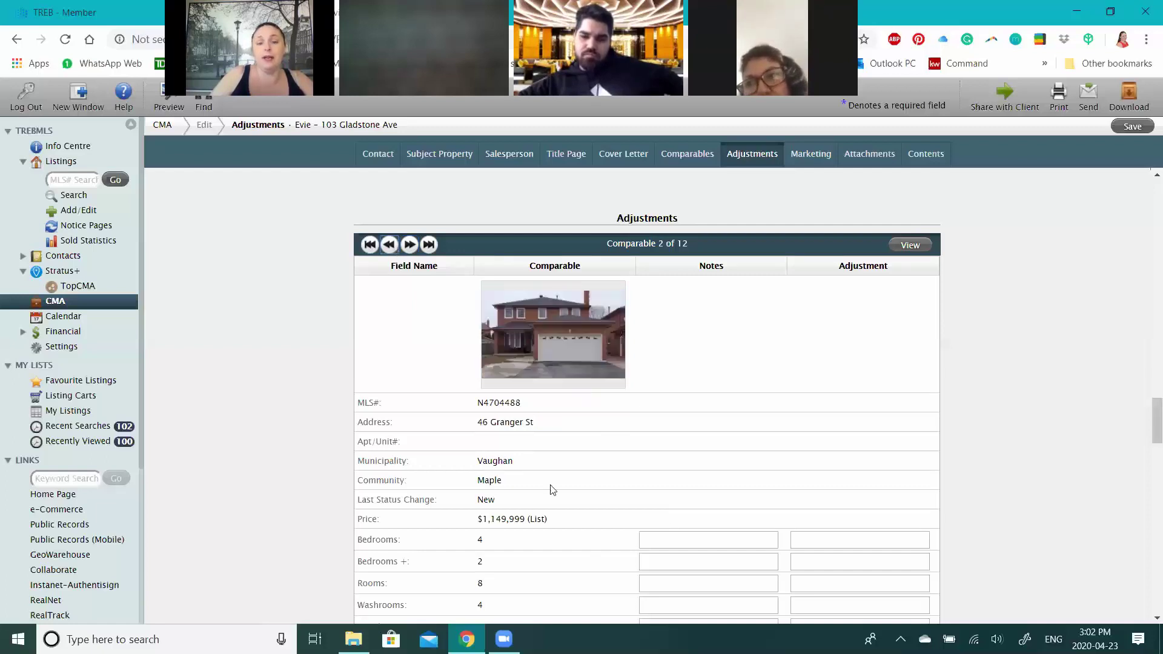
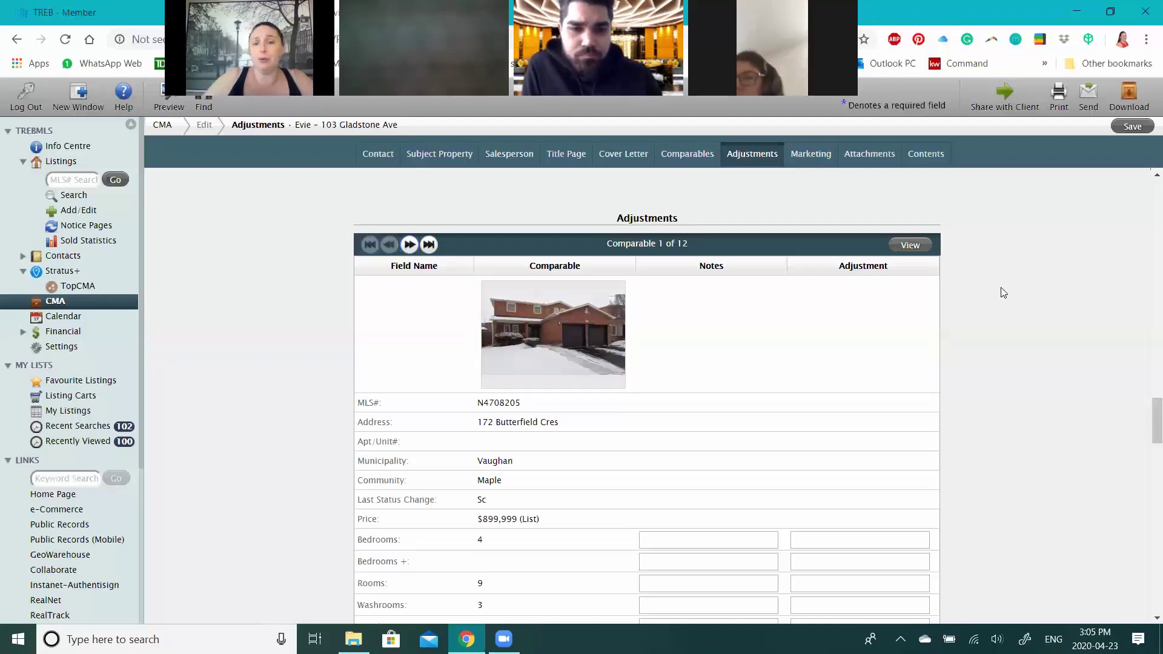
# - Scroll down the CMA edit page past Adjustments and Marketing to the empty Attachments section
pyautogui.scroll(-1, 1005, 293)
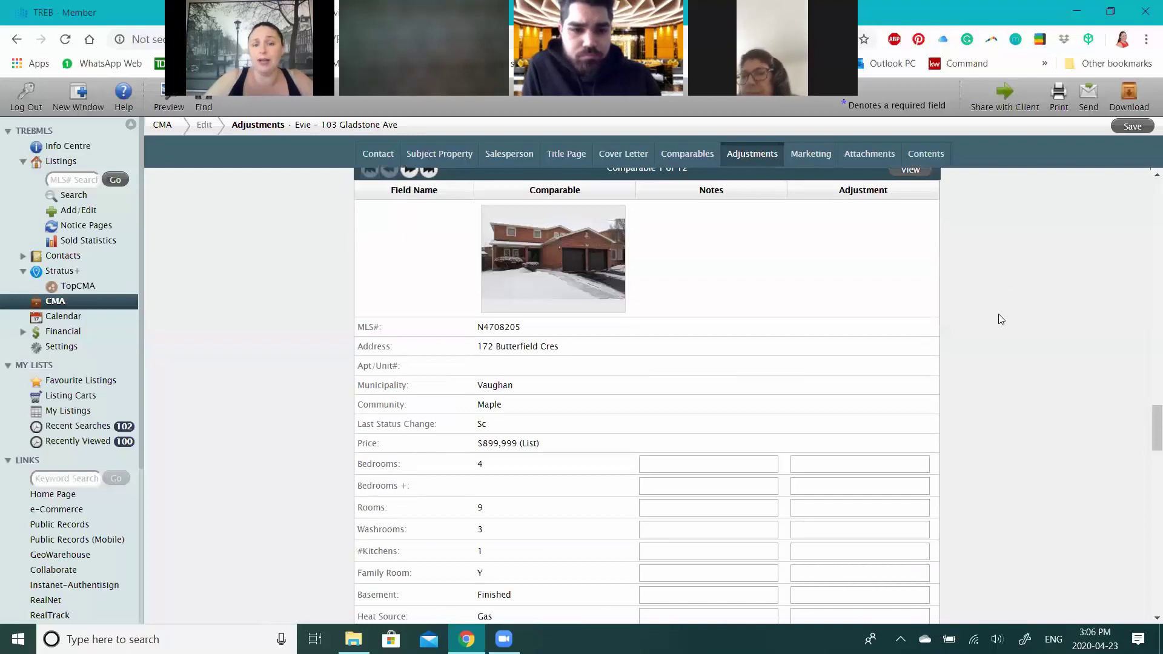
pyautogui.scroll(-3, 1002, 319)
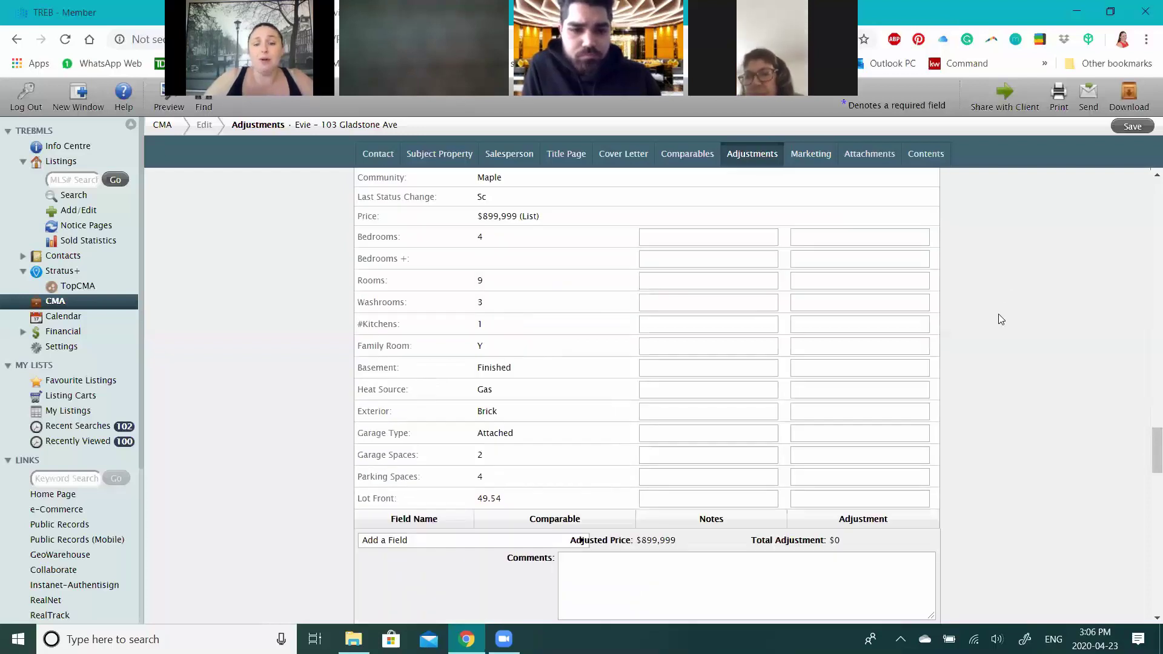
pyautogui.scroll(-4, 1001, 319)
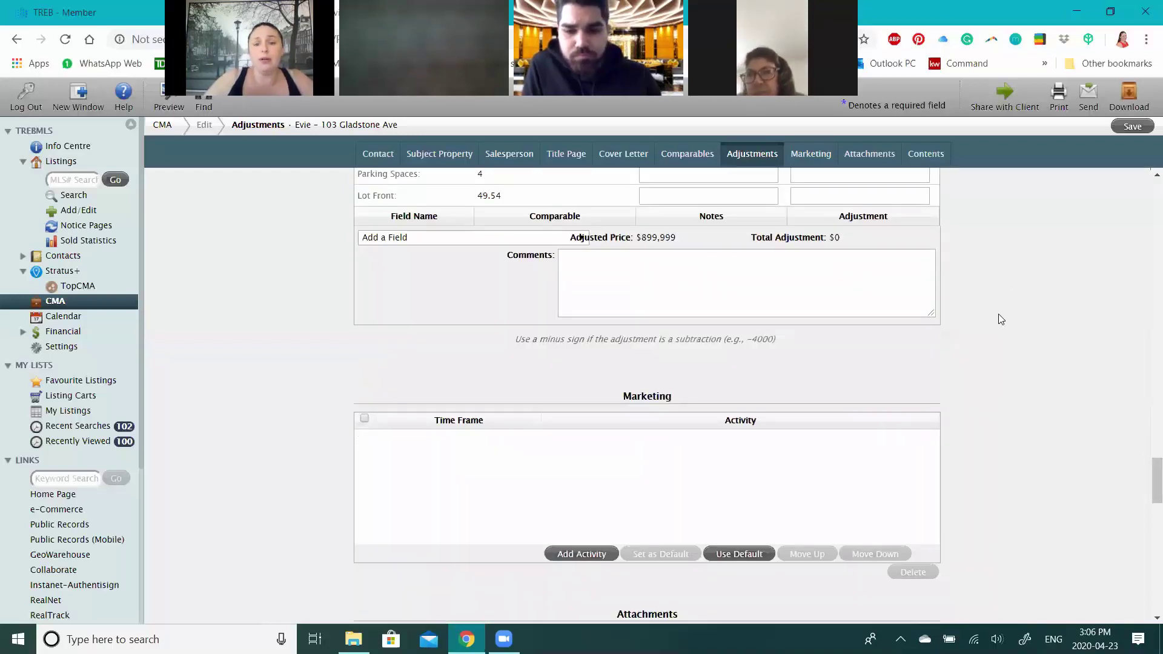
pyautogui.scroll(-2, 1002, 319)
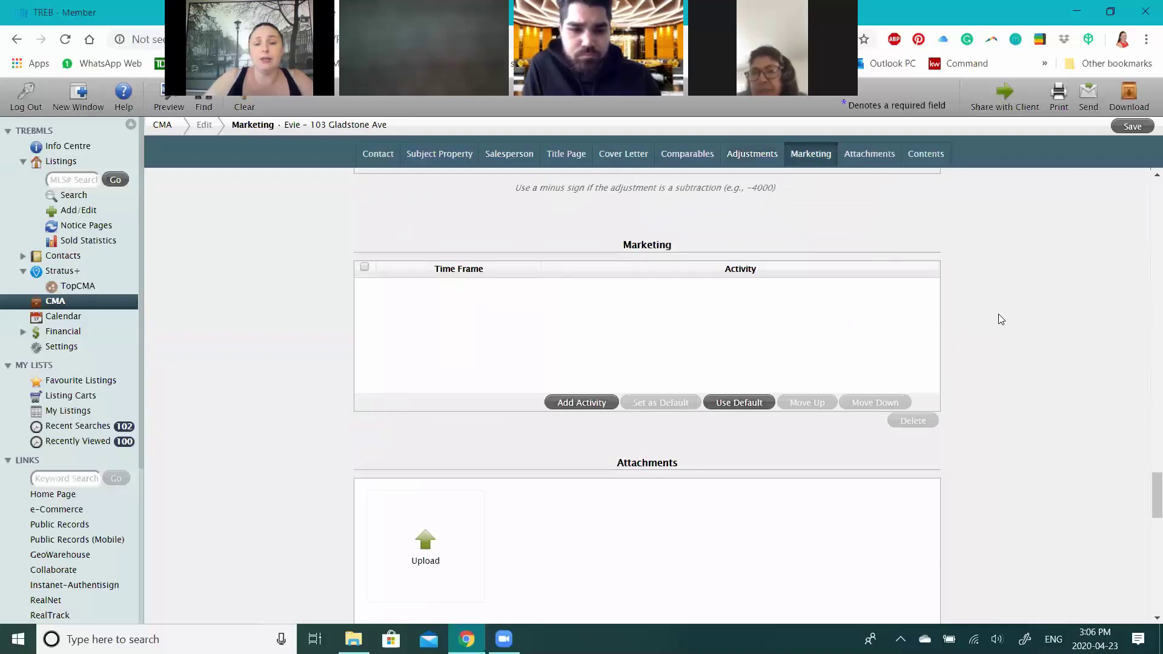
pyautogui.scroll(-3, 685, 346)
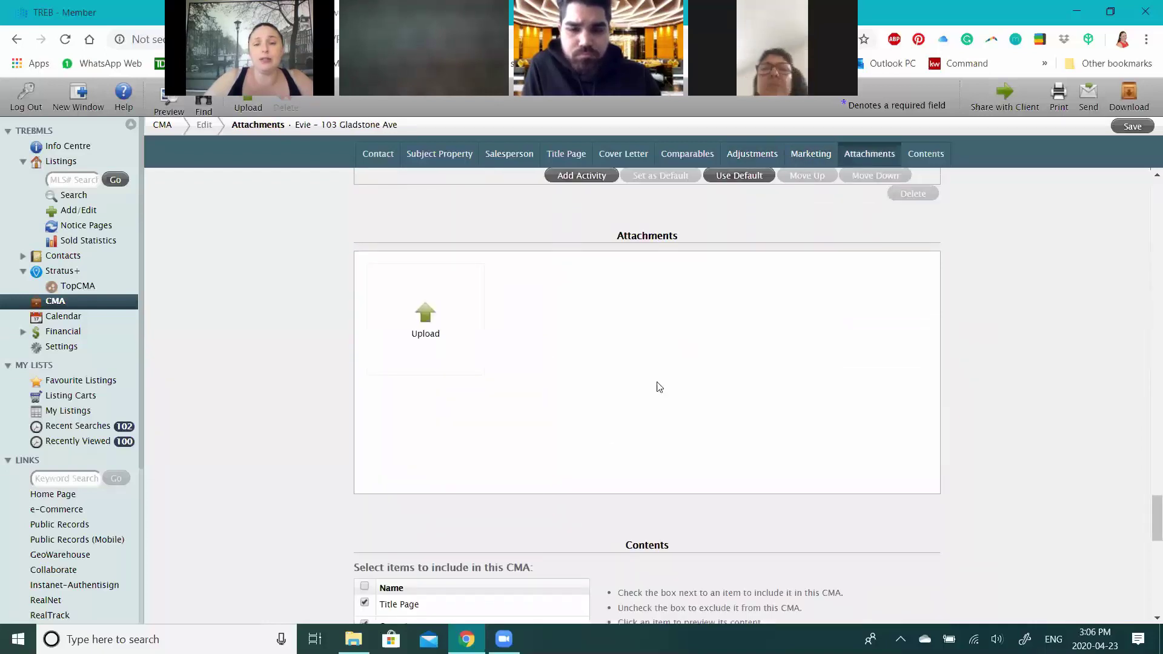
pyautogui.scroll(4, 659, 387)
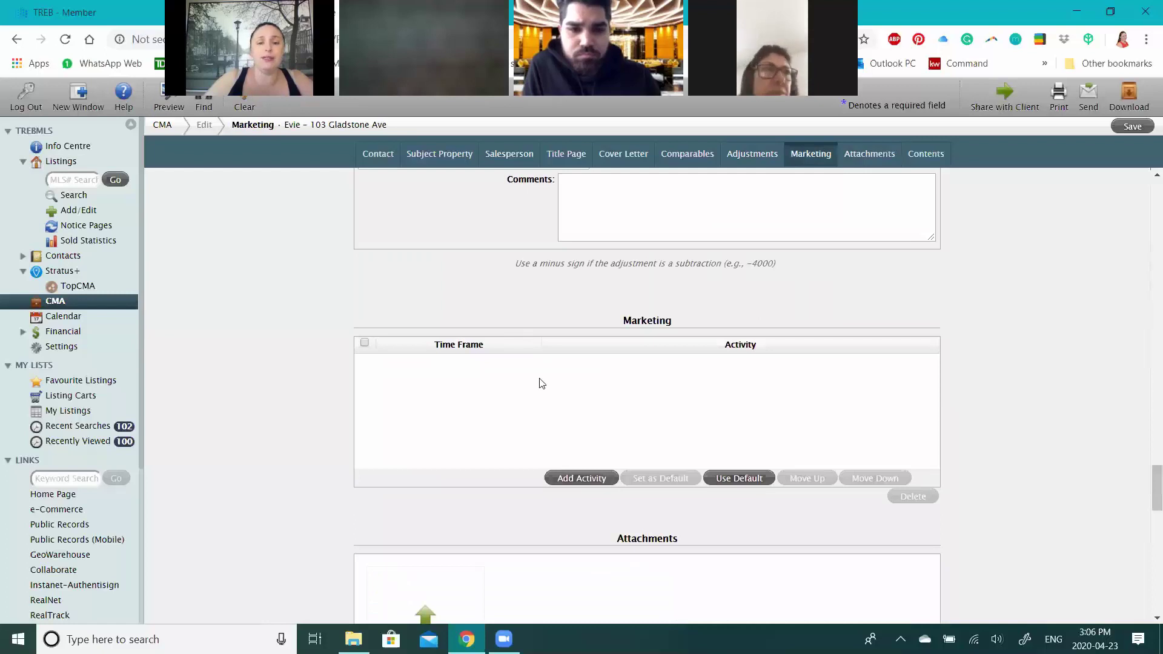
pyautogui.scroll(-1, 484, 380)
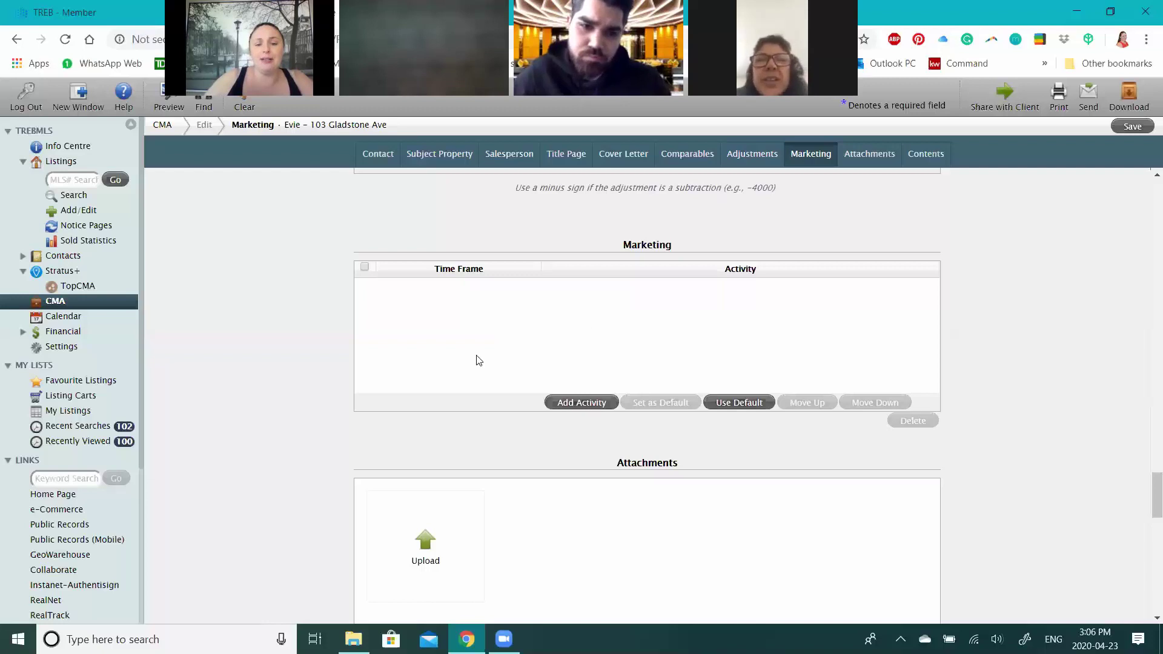
pyautogui.scroll(-3, 508, 358)
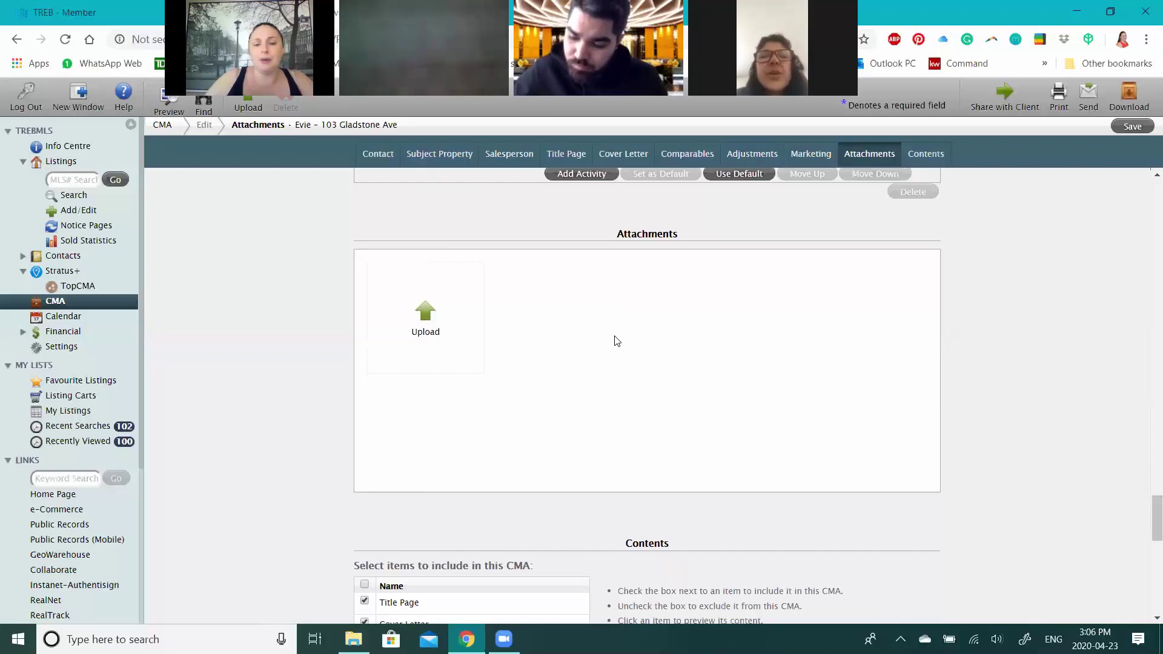
pyautogui.scroll(-5, 614, 338)
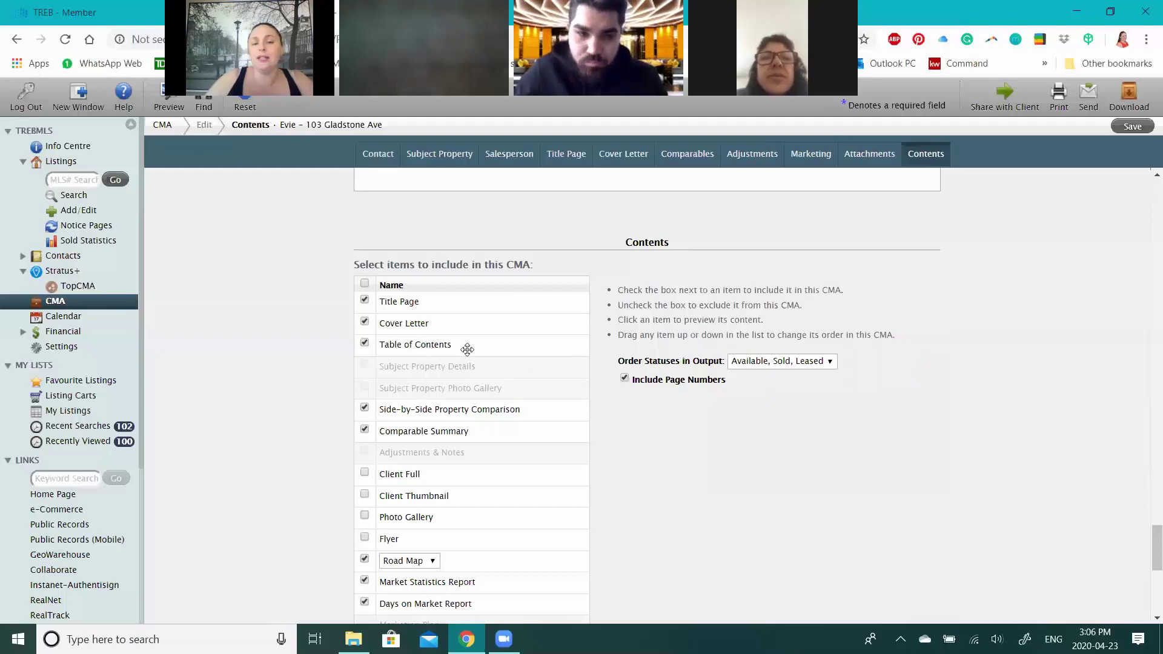
# - Keep Road Map as the report's map type in Contents
pyautogui.scroll(-1, 392, 350)
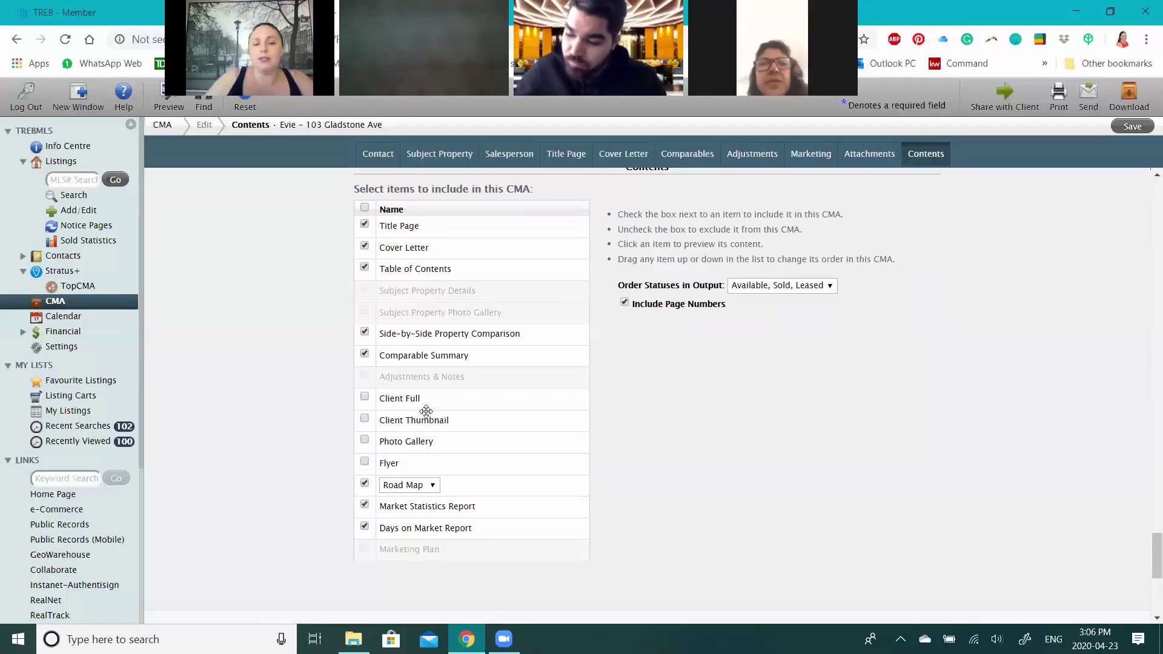
pyautogui.click(422, 492)
pyautogui.click(422, 504)
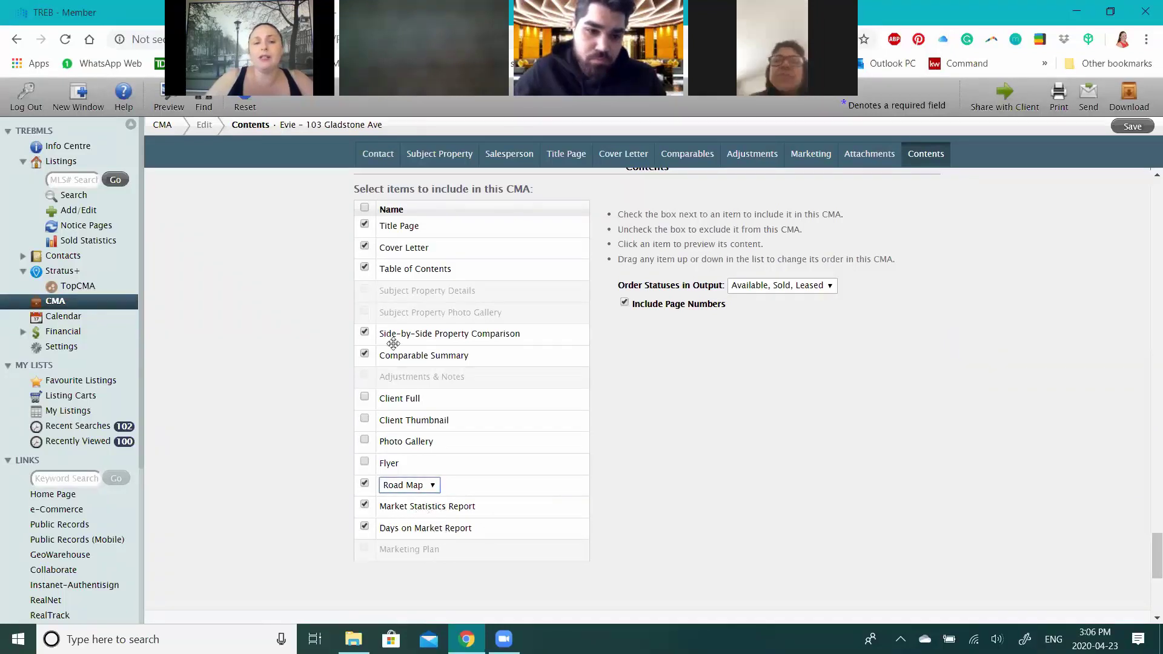
# - Set Order Statuses in Output to 'Sold, Leased, Available'
pyautogui.scroll(1, 384, 437)
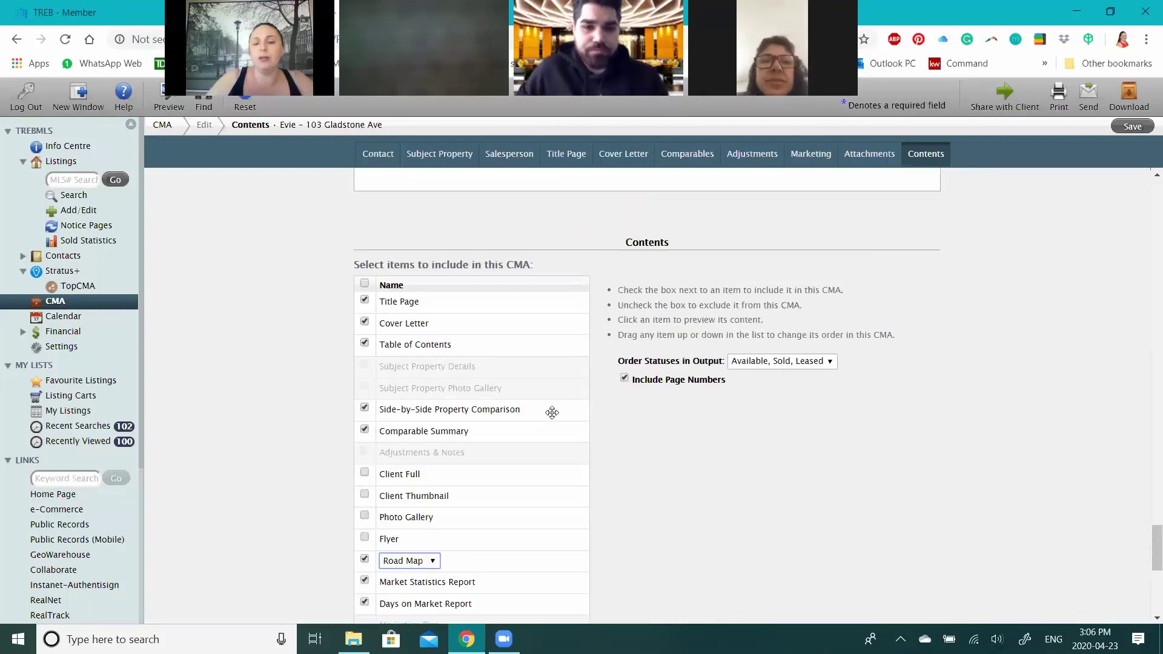
pyautogui.scroll(-1, 553, 413)
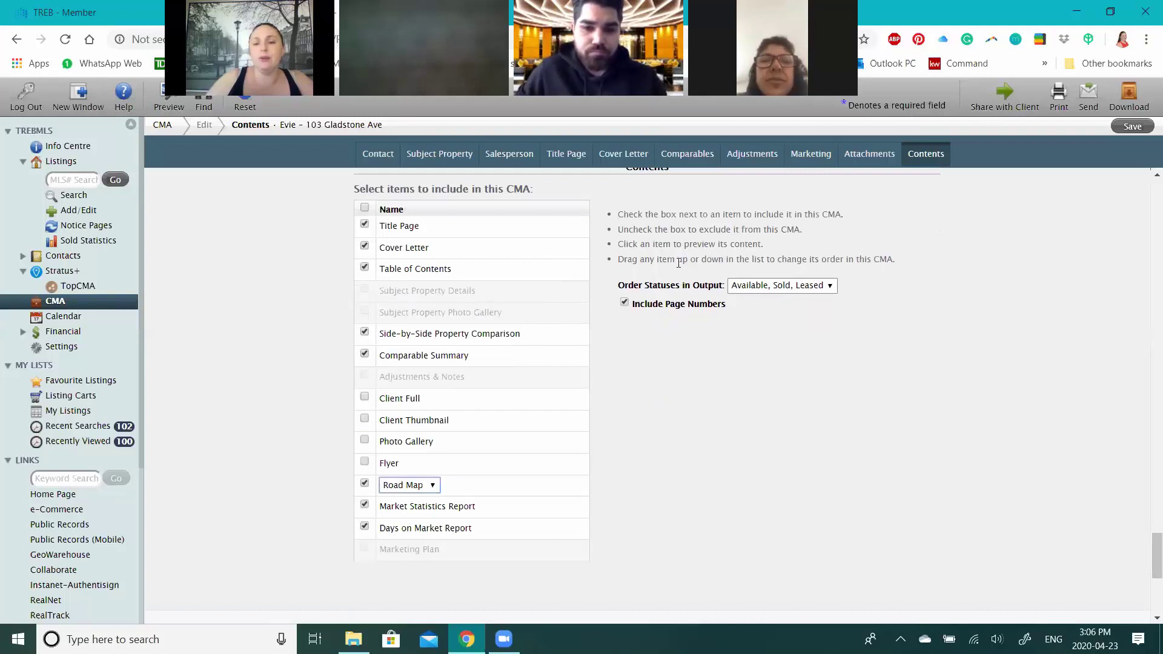
pyautogui.click(771, 286)
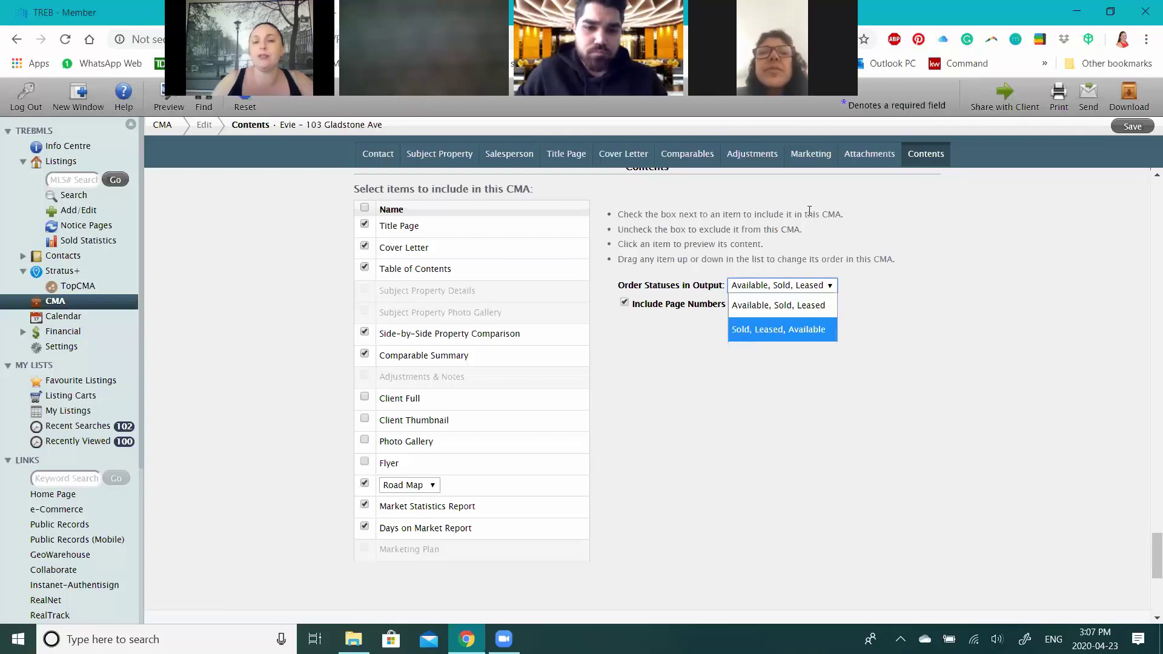
pyautogui.press('Return')
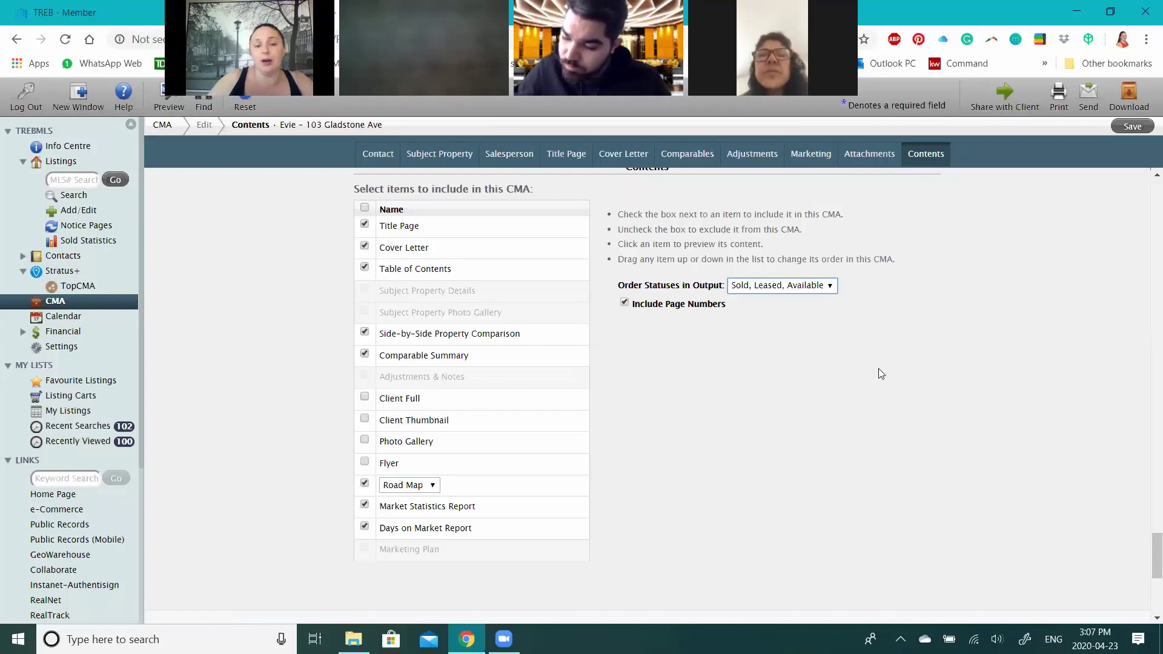
pyautogui.scroll(-3, 761, 401)
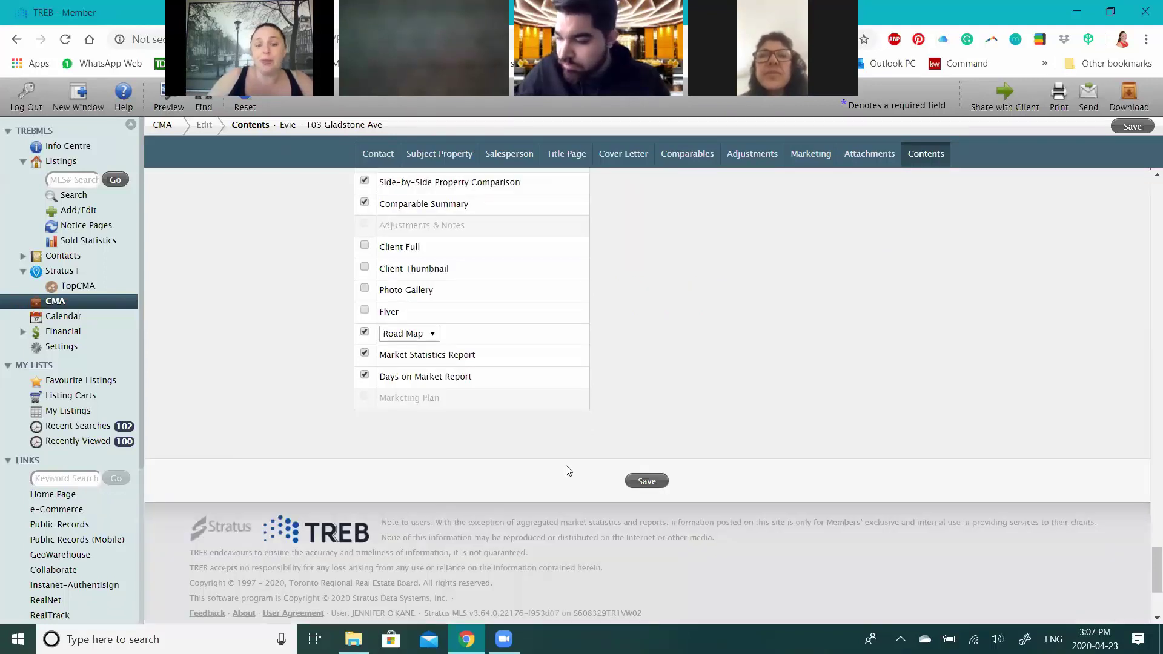
# - Save the CMA contents settings and open a Preview CMA of the full report
pyautogui.click(647, 485)
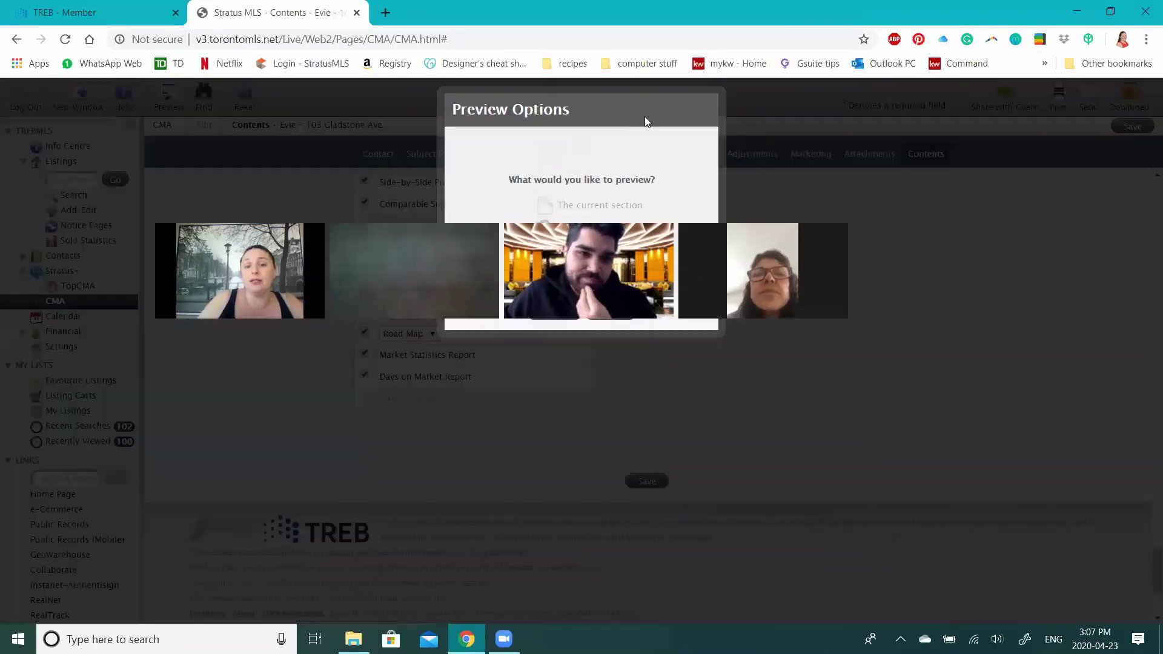
pyautogui.tripleClick(646, 118)
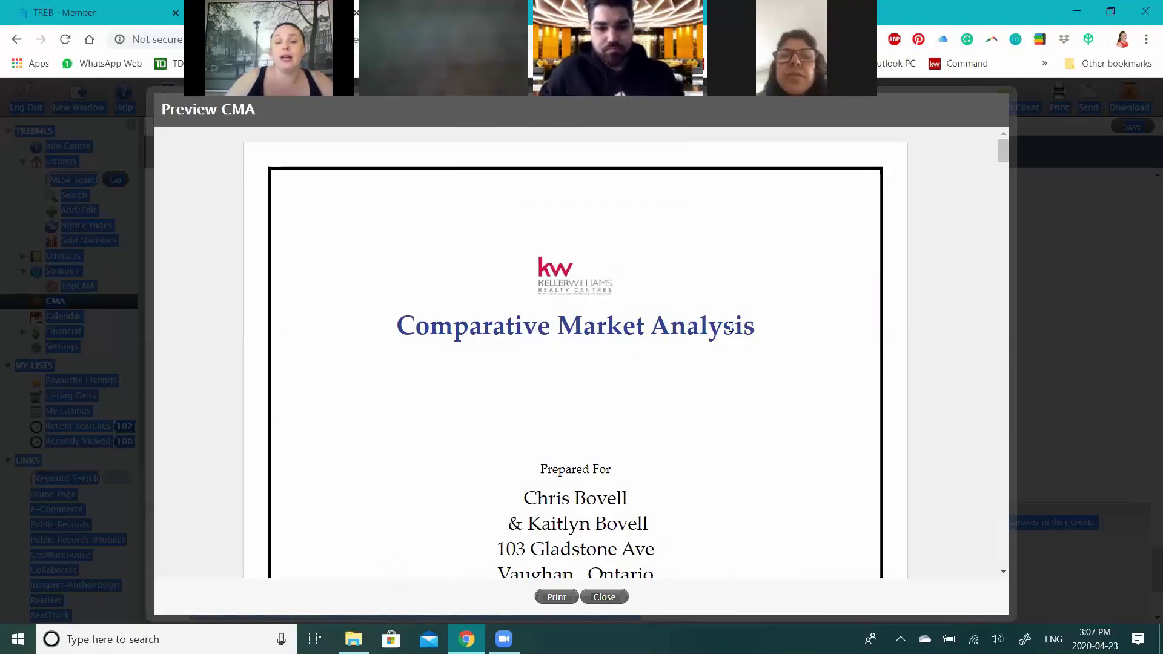
pyautogui.scroll(-5, 731, 330)
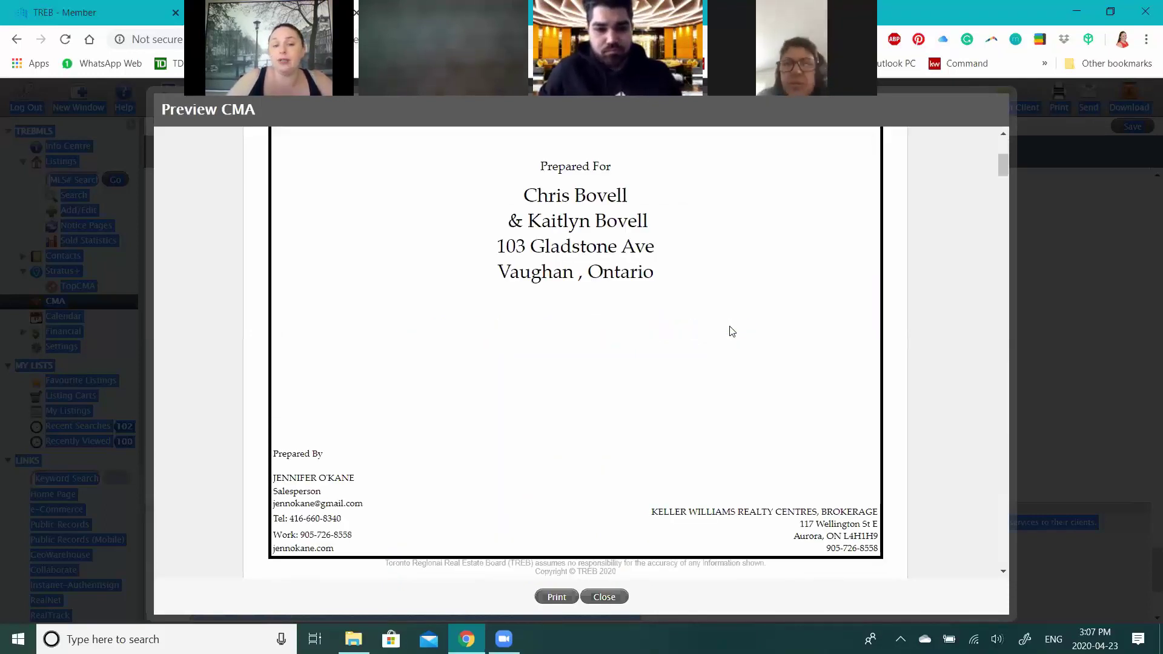
pyautogui.scroll(-5, 731, 331)
pyautogui.scroll(-6, 732, 331)
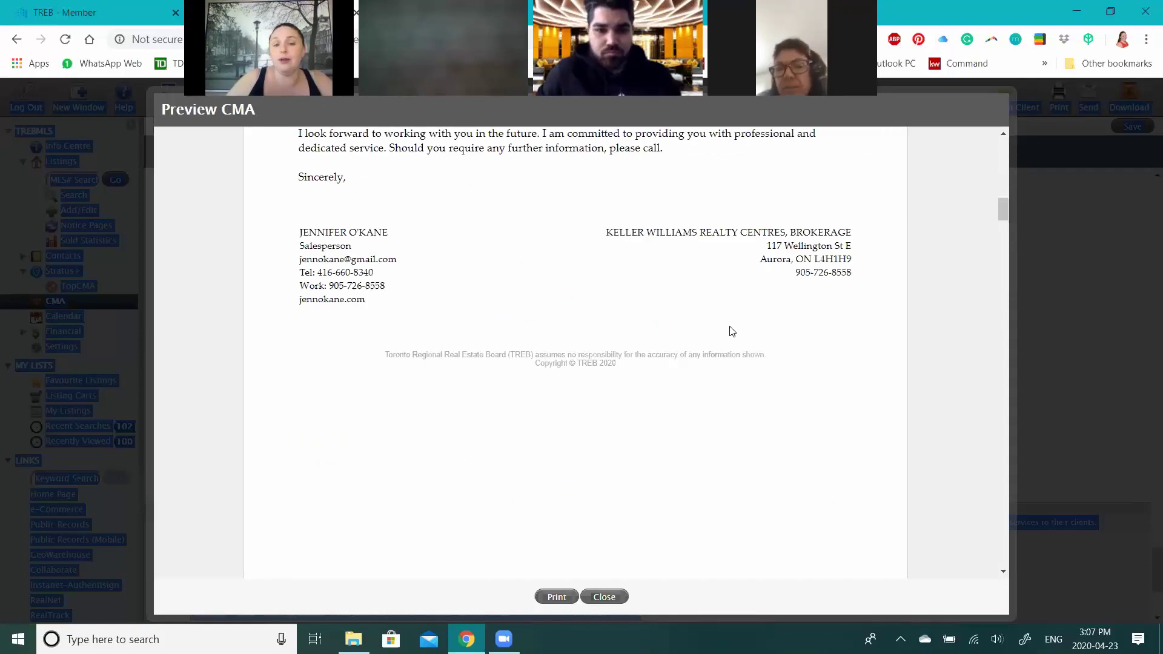
pyautogui.scroll(-2, 732, 332)
pyautogui.scroll(-5, 732, 332)
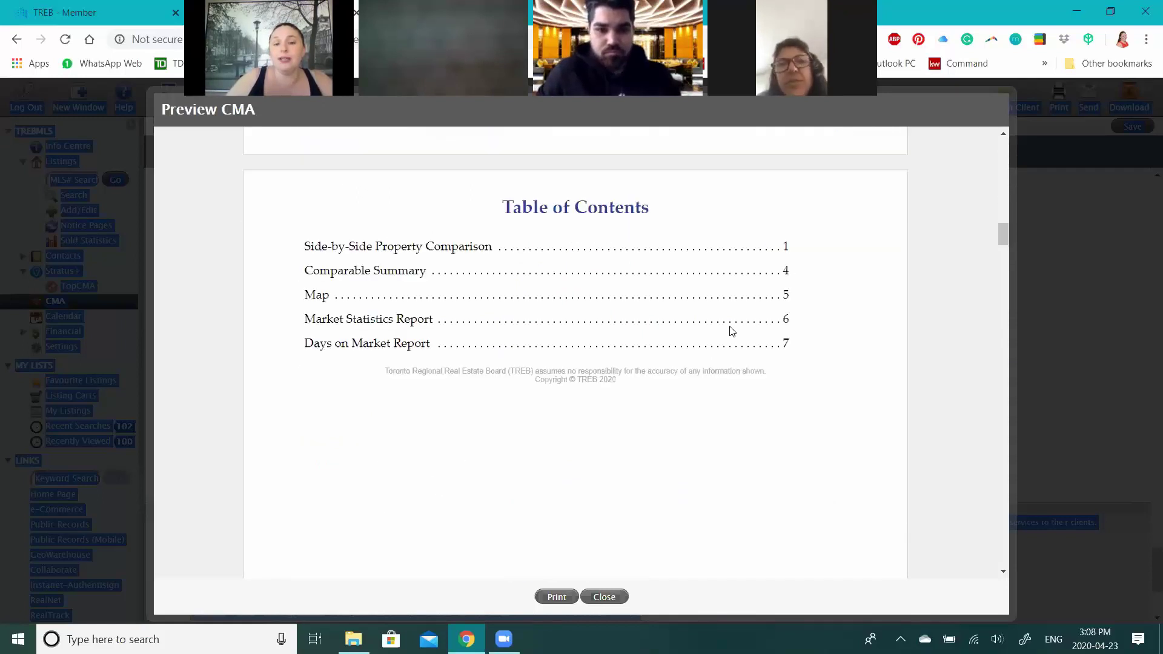
pyautogui.scroll(-12, 731, 330)
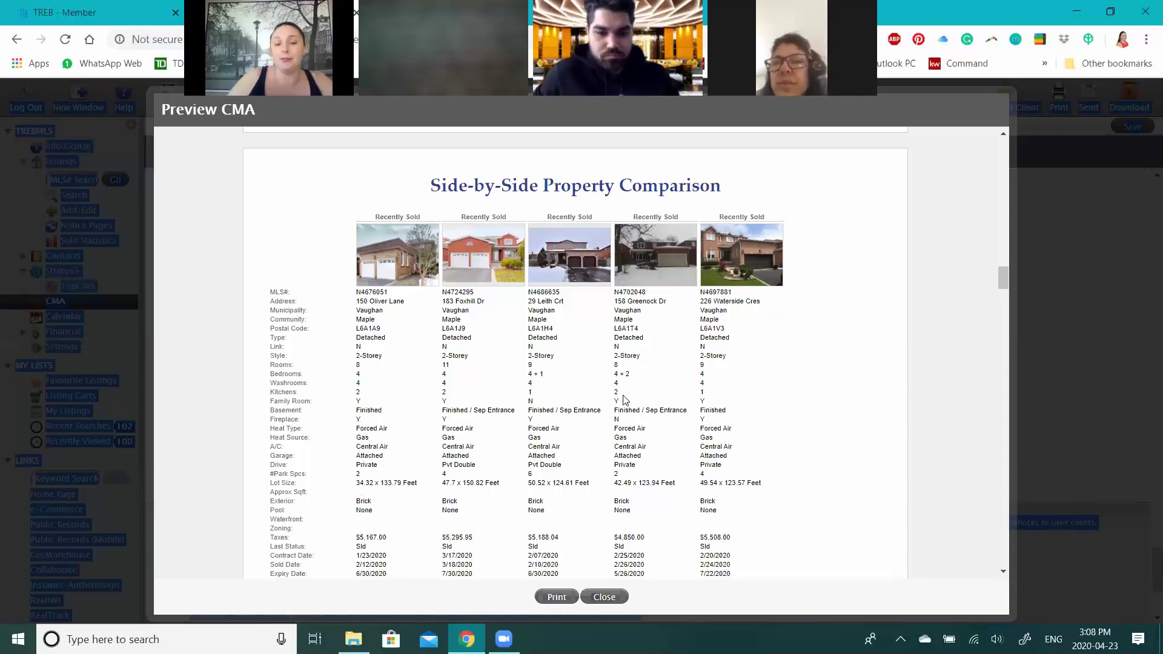
pyautogui.scroll(-1, 462, 473)
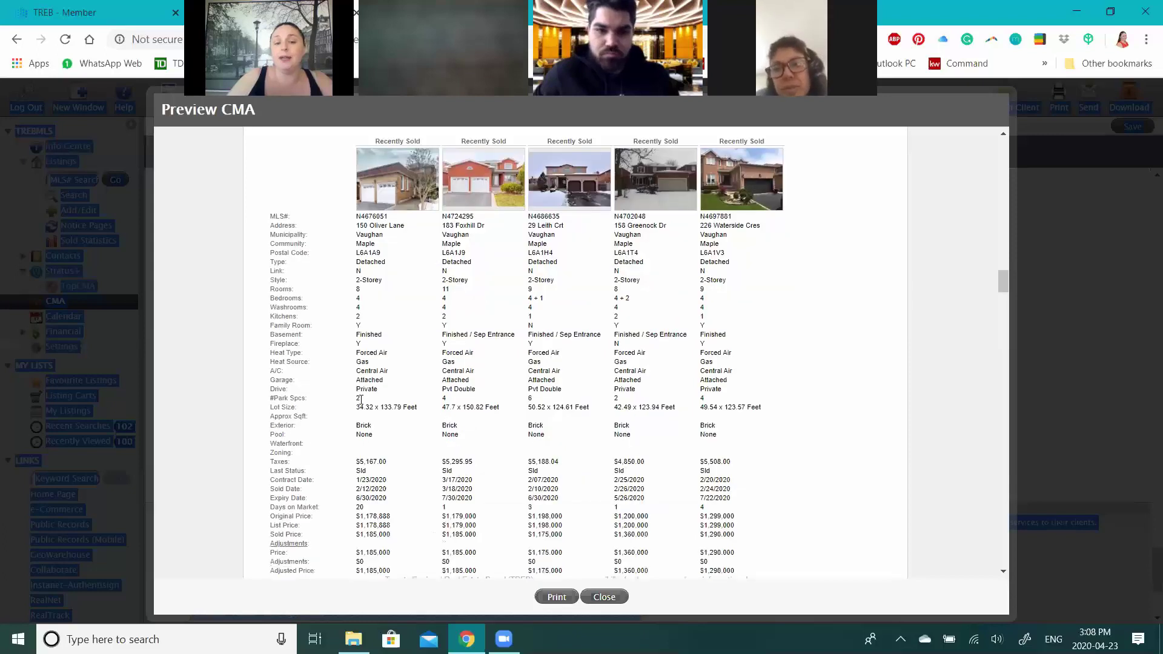
pyautogui.scroll(-1, 360, 400)
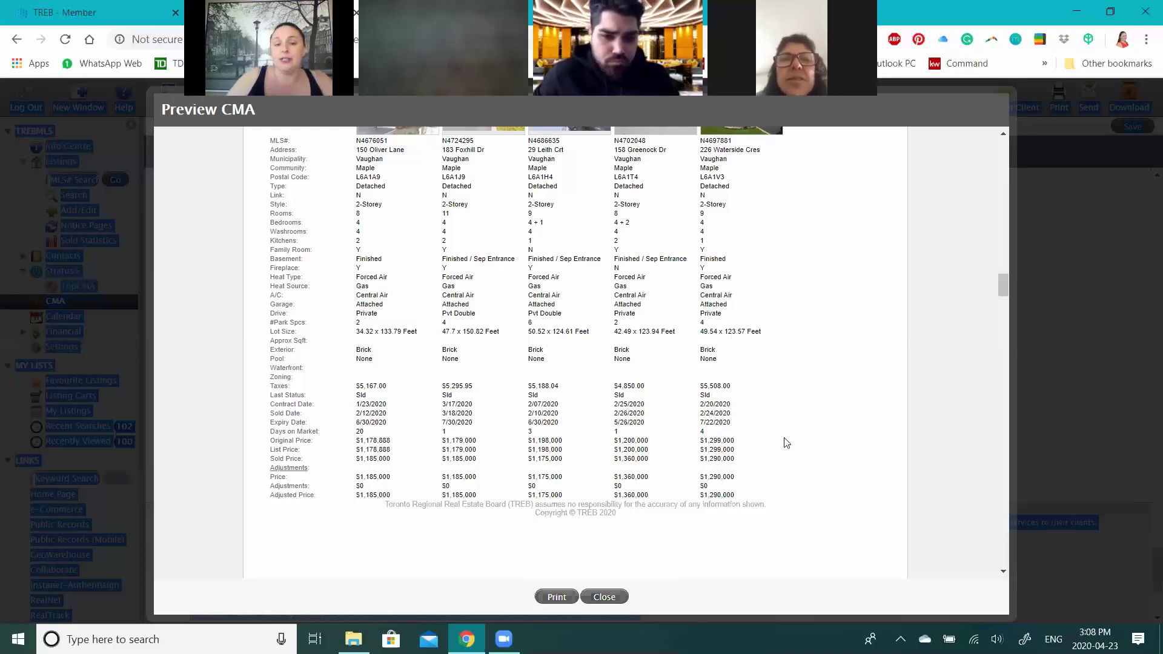
pyautogui.scroll(-5, 787, 443)
pyautogui.scroll(-3, 787, 443)
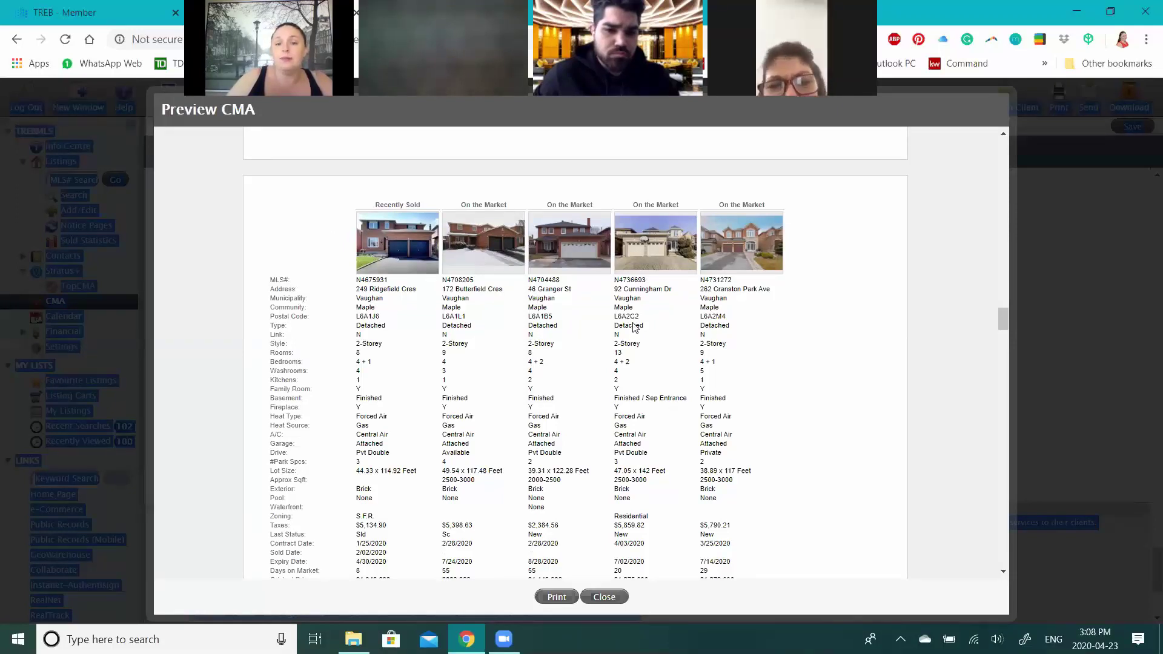
pyautogui.scroll(-5, 634, 328)
pyautogui.scroll(-3, 634, 328)
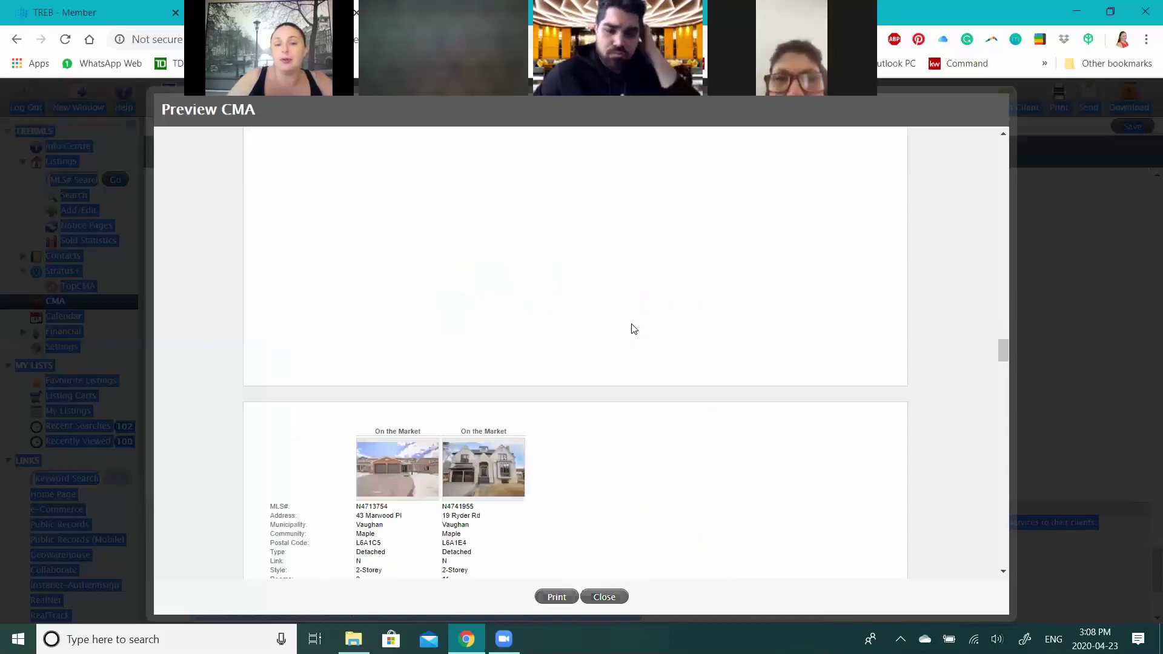
pyautogui.scroll(-2, 634, 328)
pyautogui.scroll(-4, 634, 329)
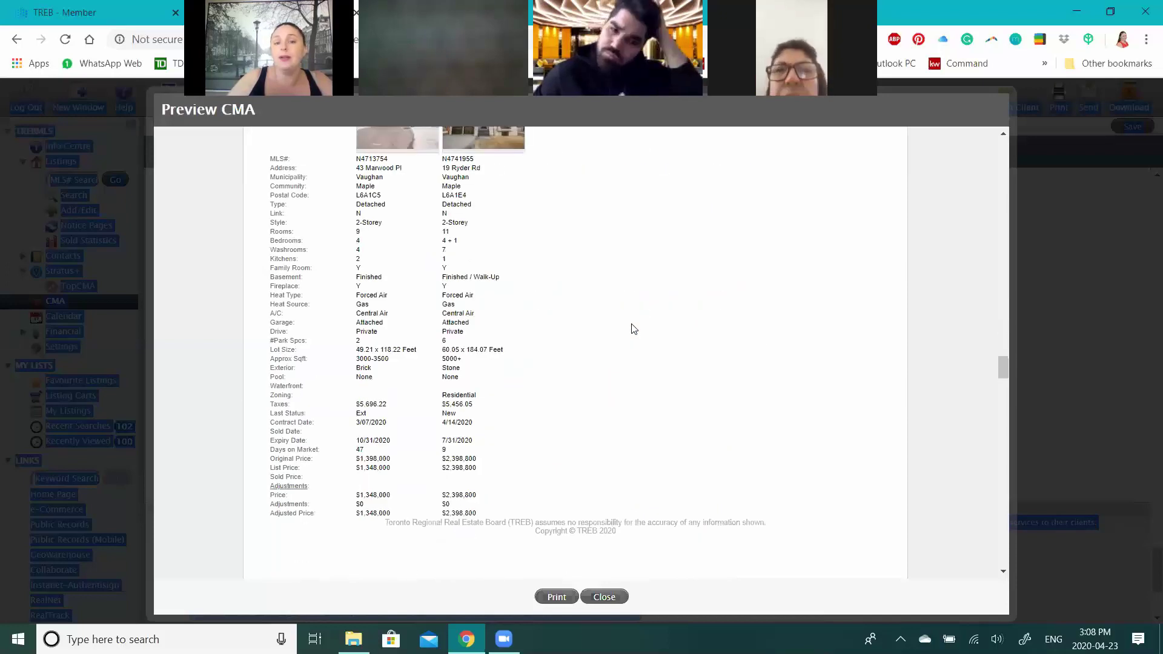
pyautogui.scroll(3, 630, 328)
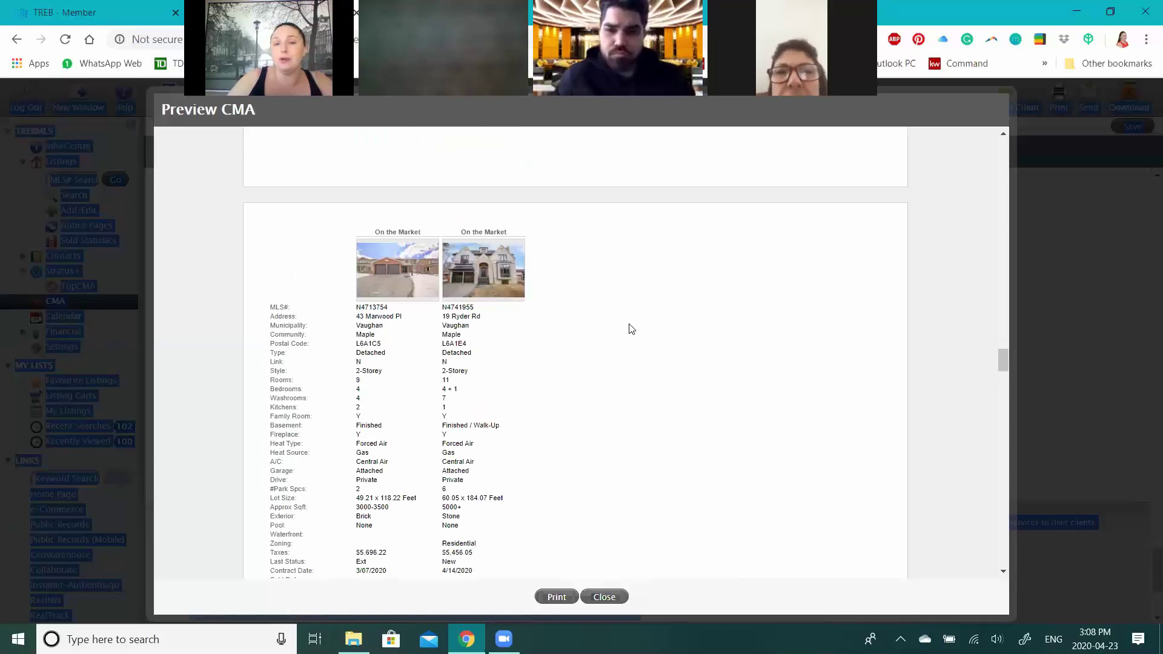
pyautogui.scroll(3, 628, 328)
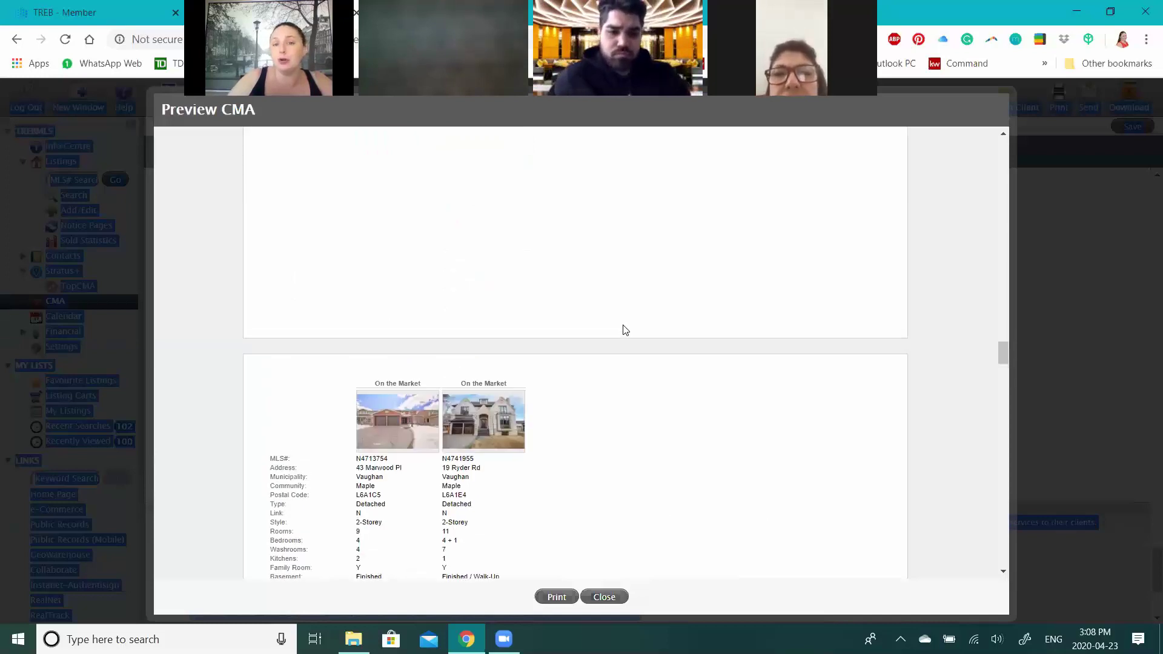
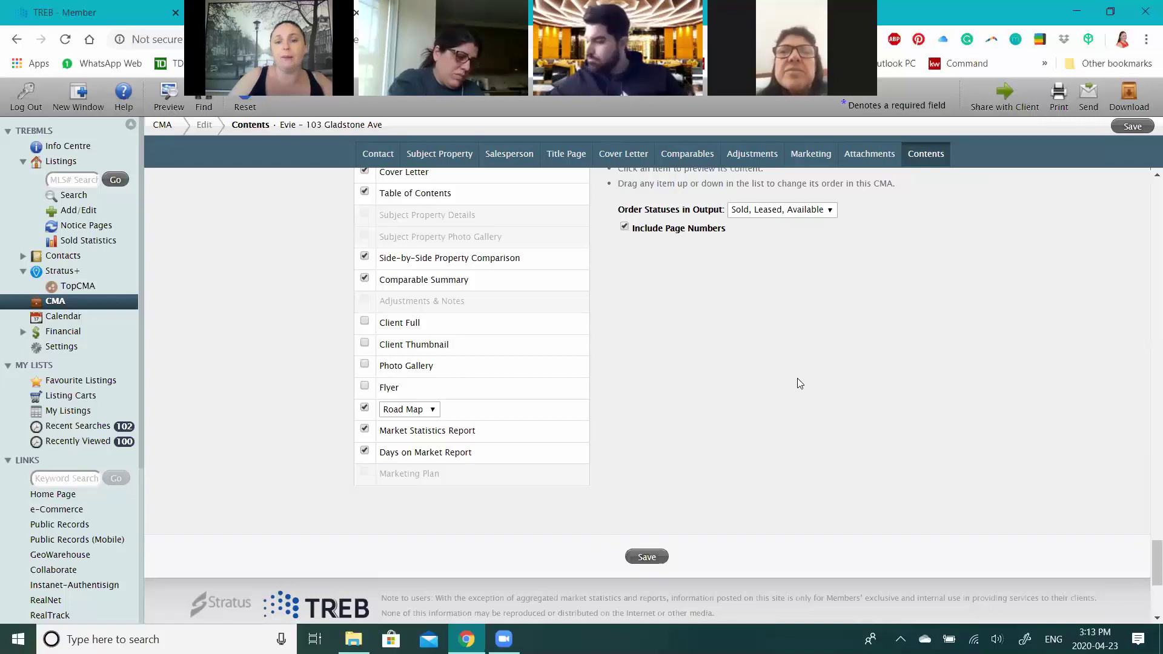
pyautogui.scroll(5, 935, 375)
# - Scroll back to the top of the CMA's Contact step with the client's details
pyautogui.scroll(4, 1146, 431)
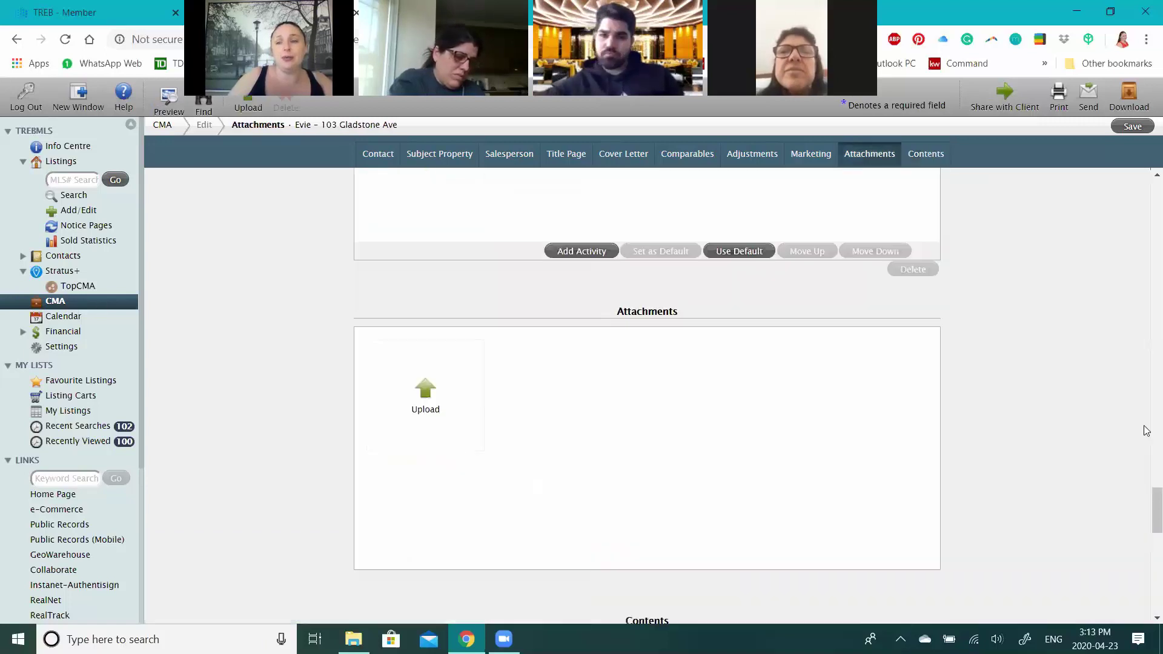
pyautogui.moveTo(1070, 209); pyautogui.dragTo(1067, 208)
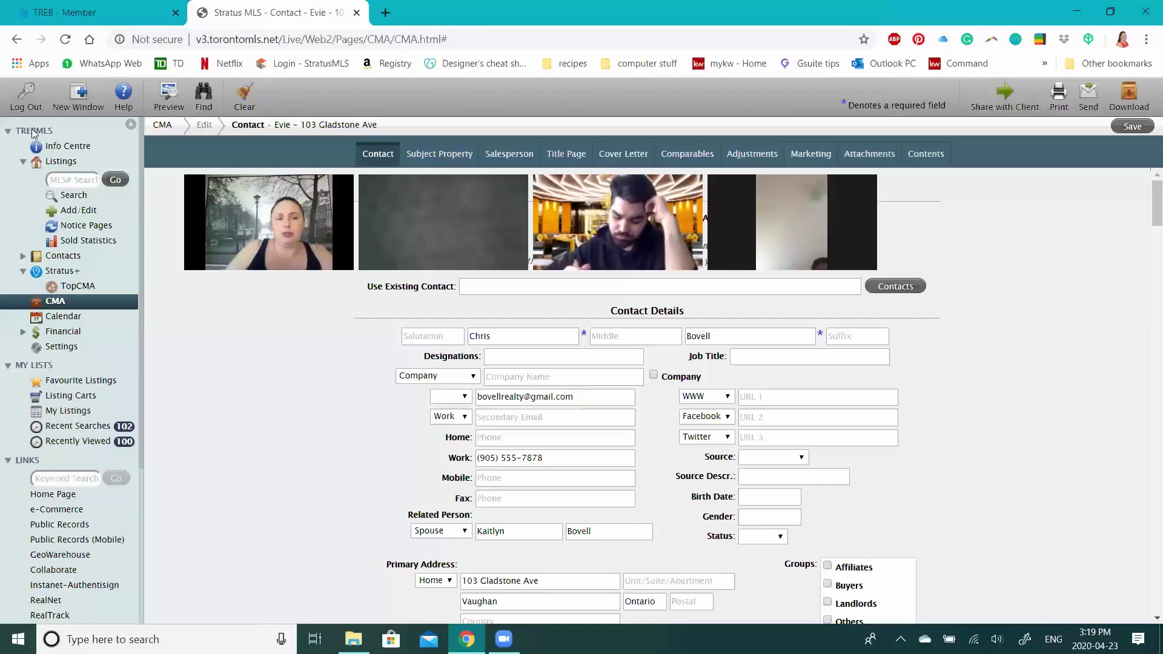
# - Load trebhome.ca in a new Chrome tab
pyautogui.click(391, 16)
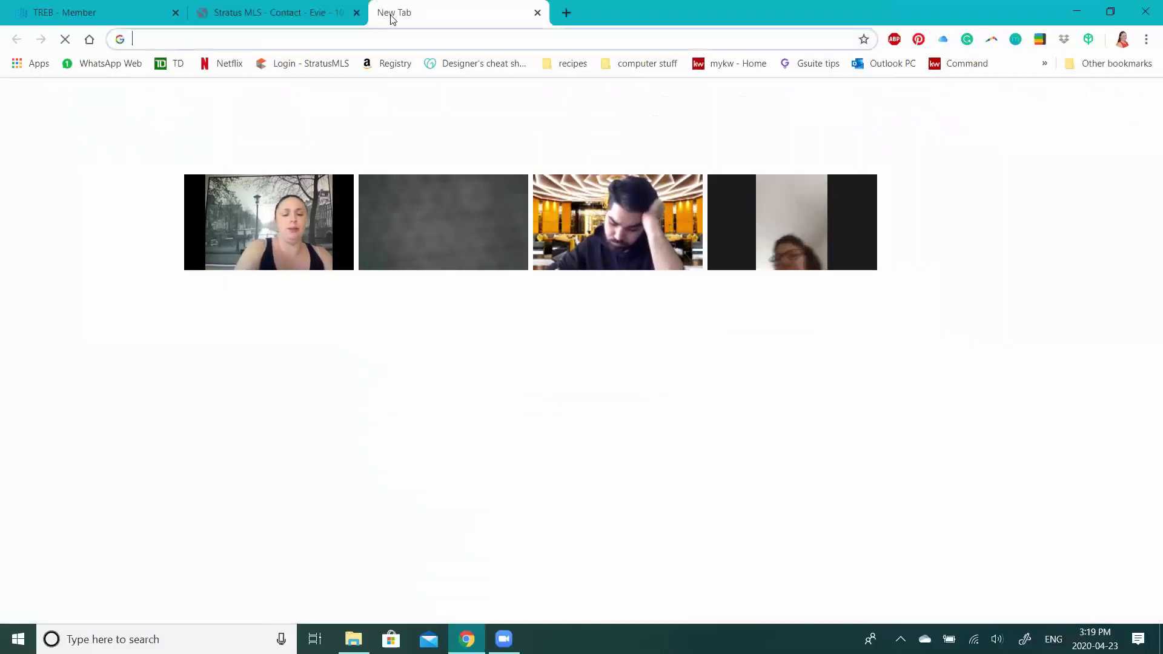
pyautogui.write('trebhome.c')
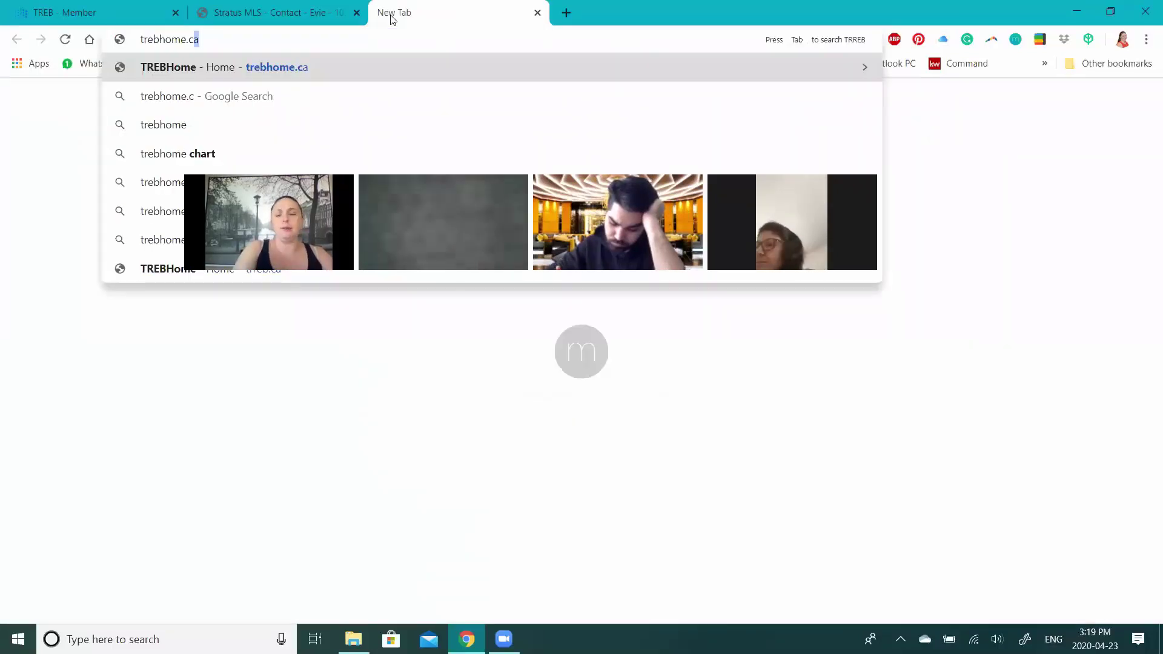
pyautogui.press('Return')
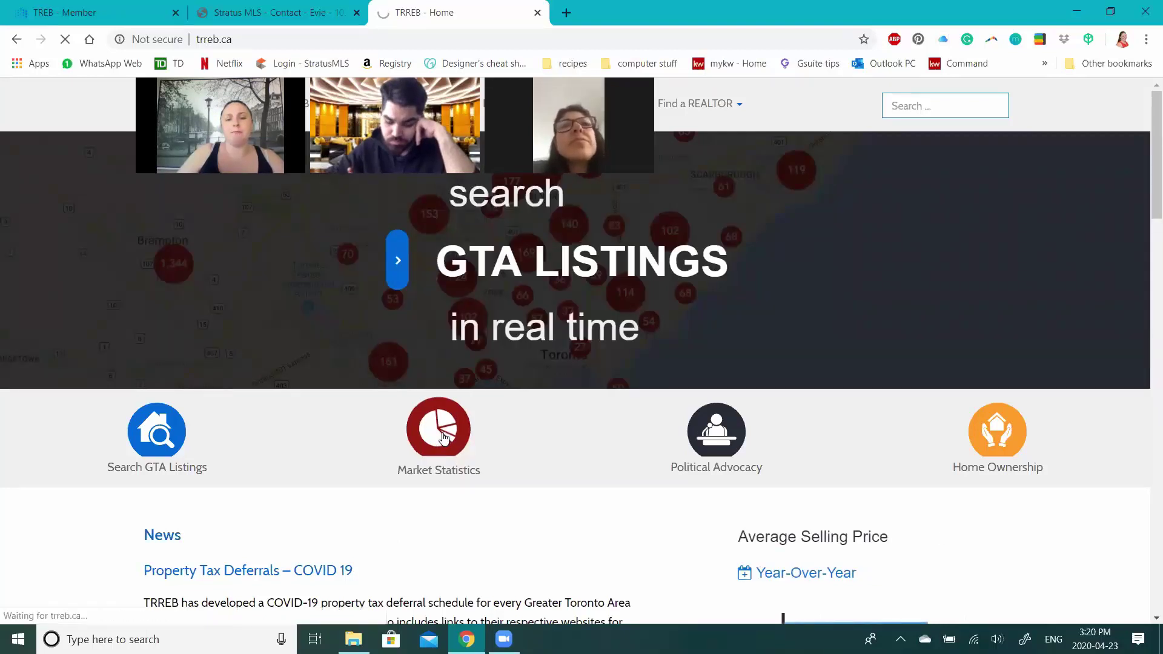
# - Go to TRREB's market statistics page and browse its contents
pyautogui.click(444, 437)
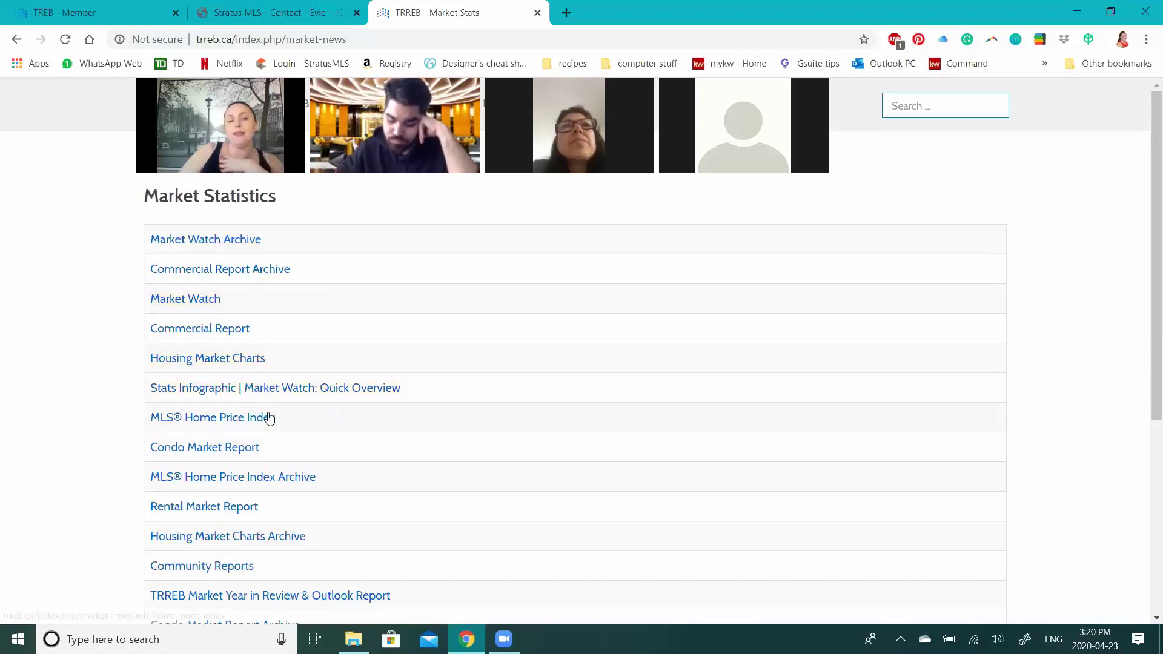
pyautogui.scroll(-1, 268, 425)
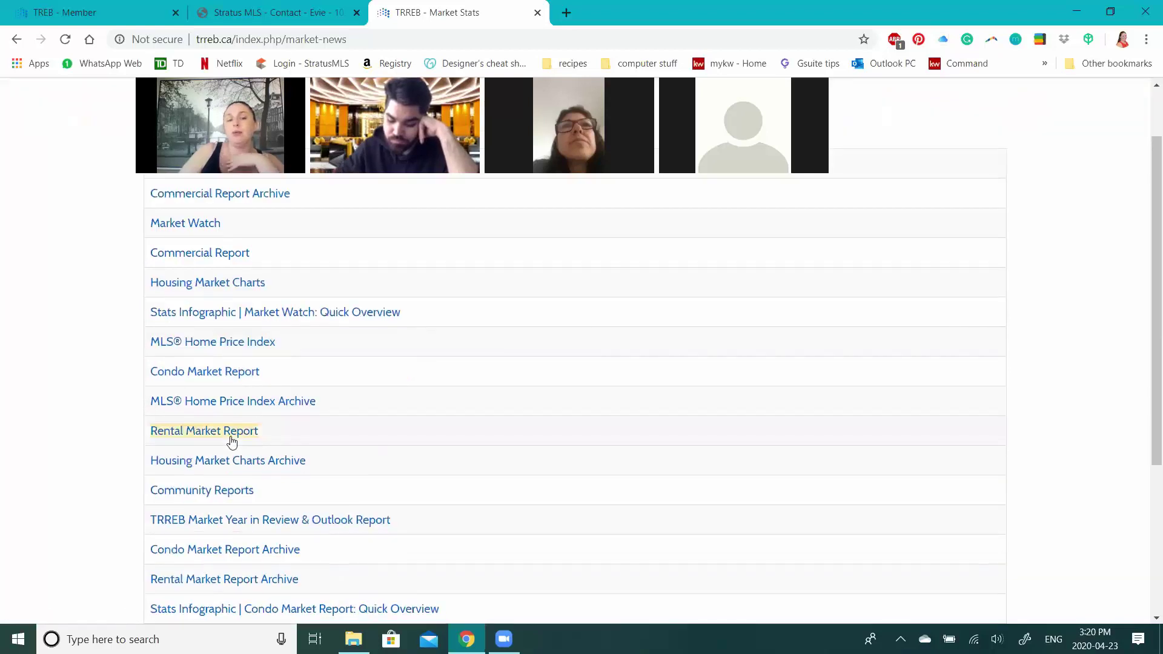
pyautogui.scroll(-2, 232, 553)
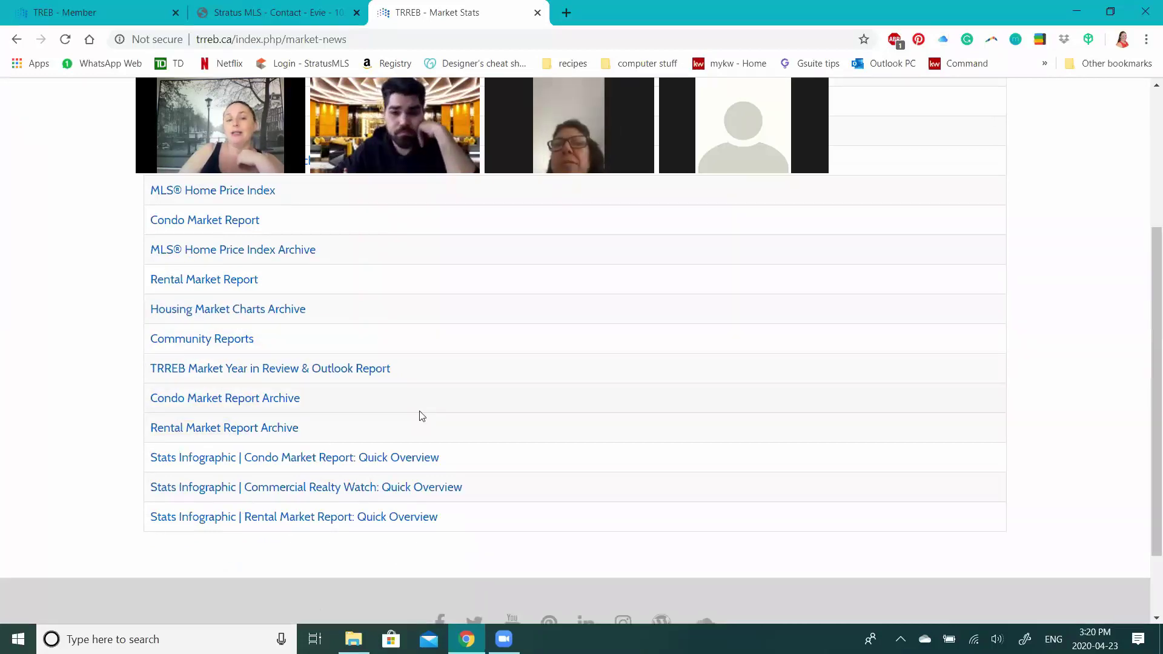
pyautogui.scroll(2, 422, 416)
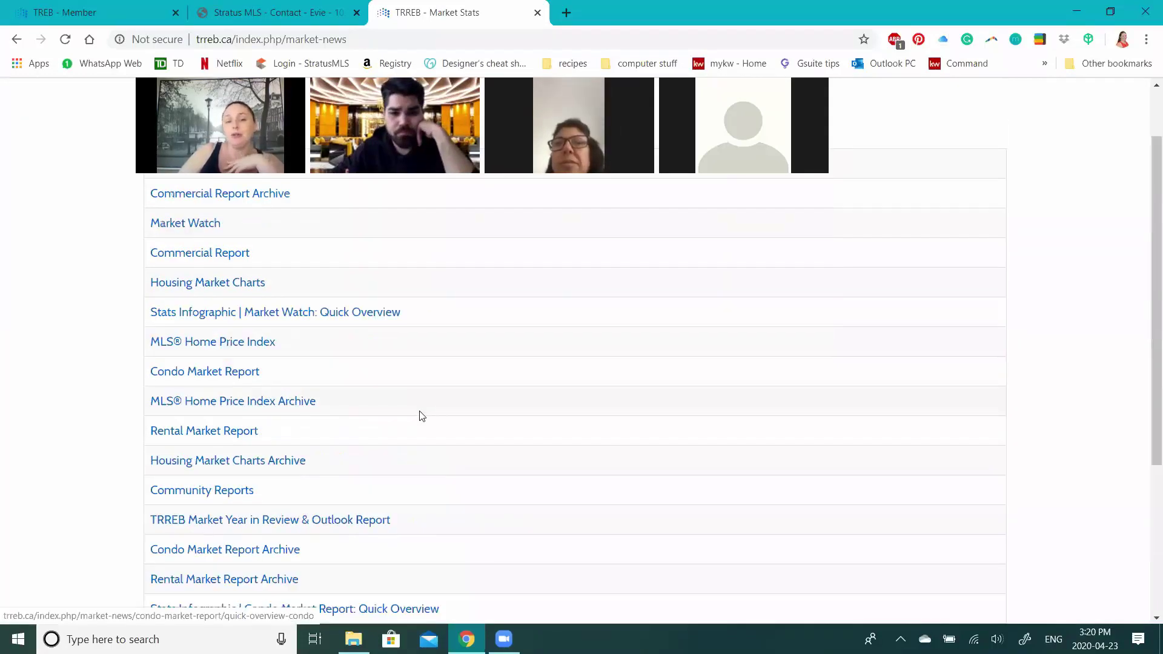
pyautogui.scroll(2, 500, 396)
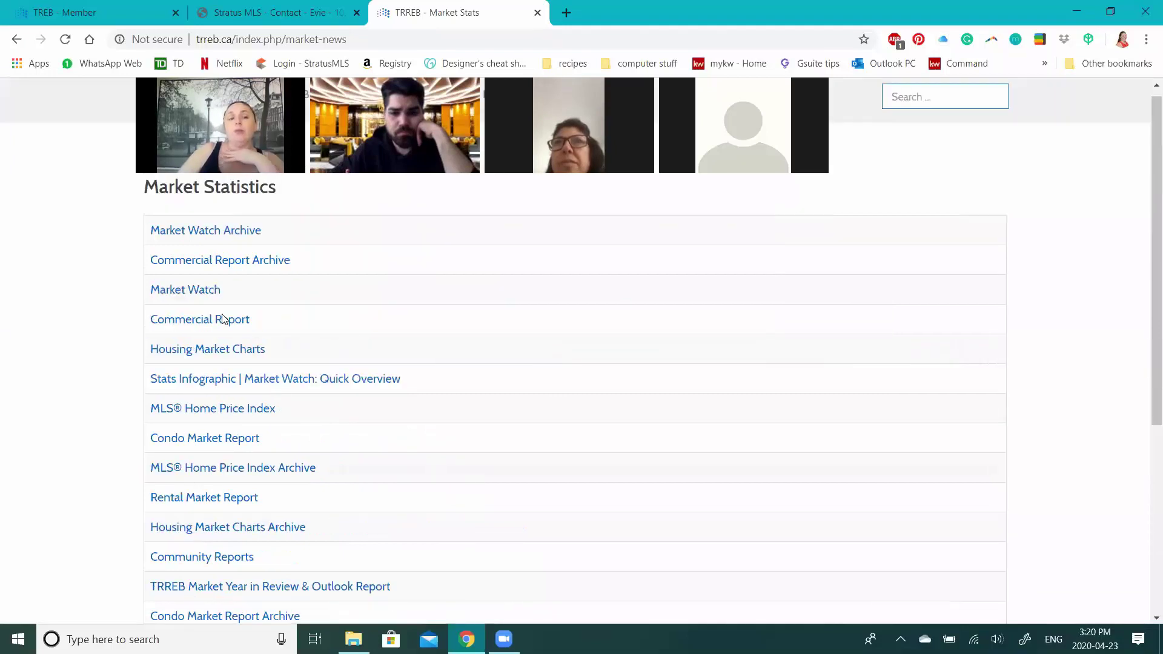
# - Go to the Market Watch page and scroll to the March 2020 stats and See Full Report link
pyautogui.click(219, 308)
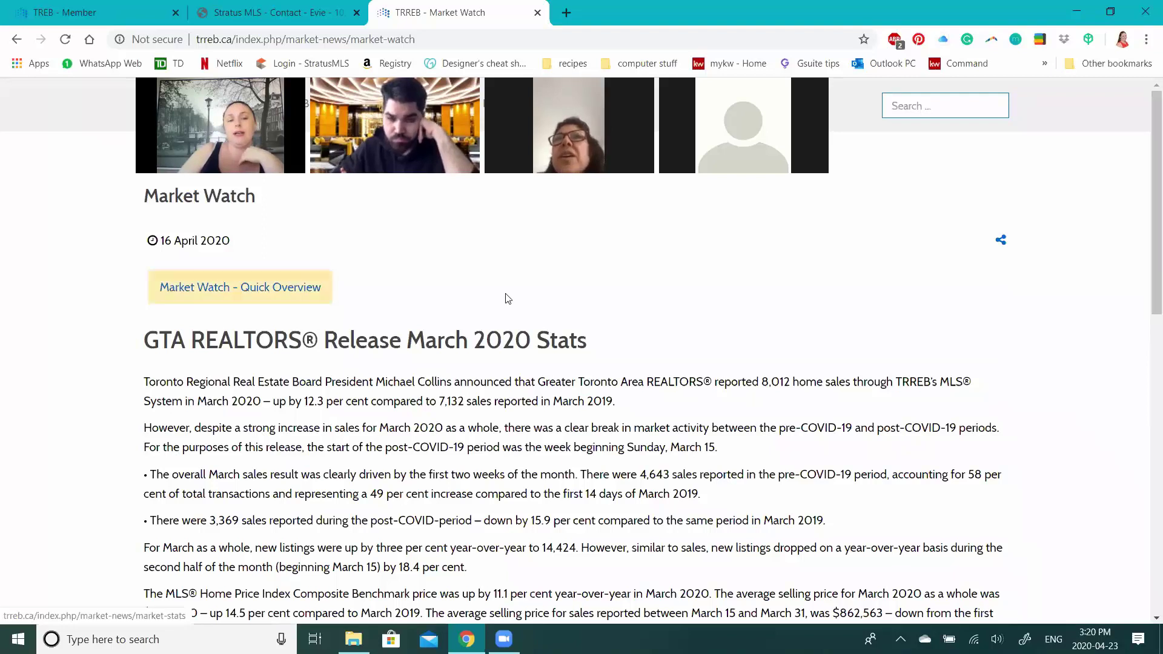
pyautogui.scroll(-1, 592, 281)
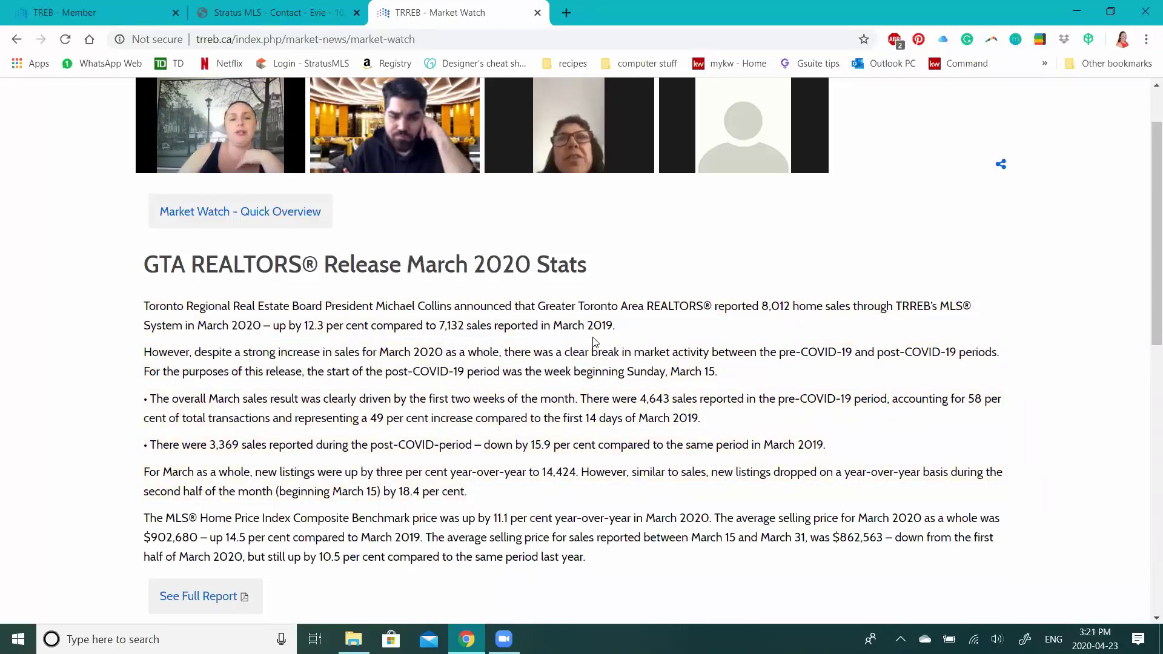
pyautogui.scroll(-1, 615, 367)
pyautogui.scroll(1, 636, 395)
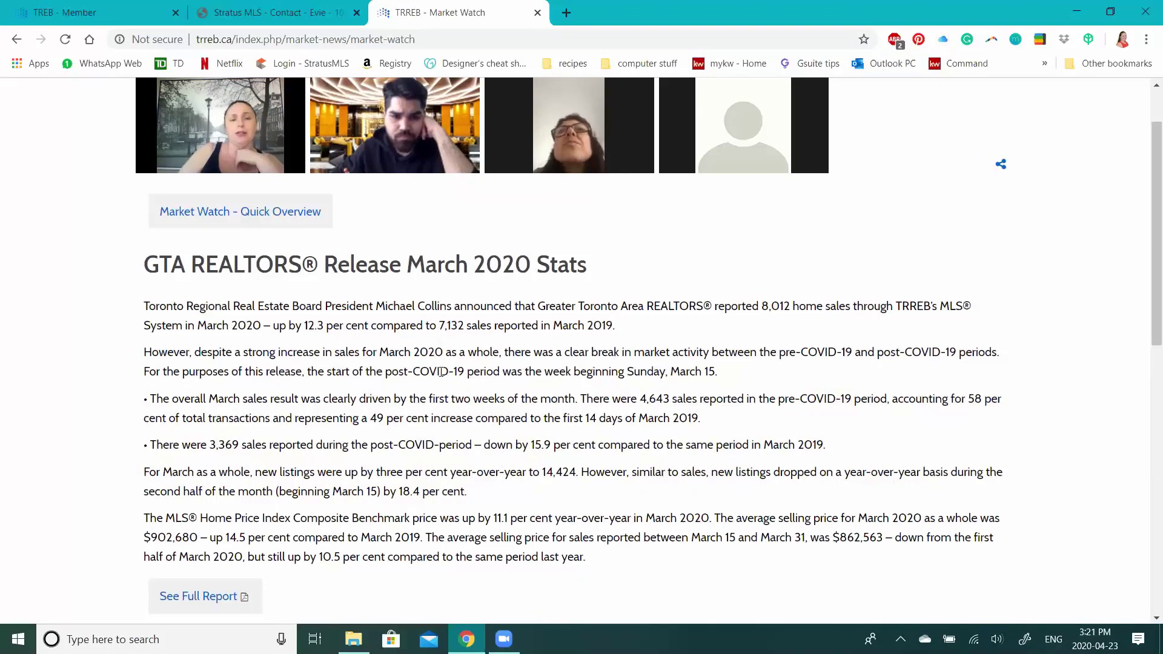
pyautogui.scroll(-1, 441, 371)
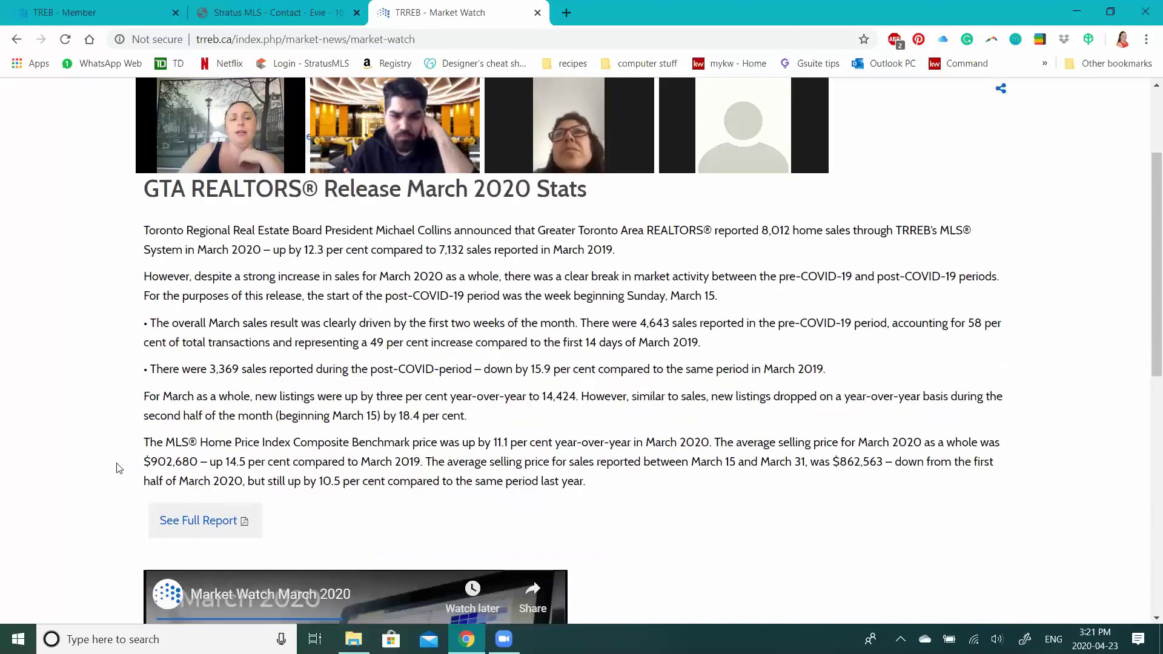
pyautogui.scroll(-1, 206, 458)
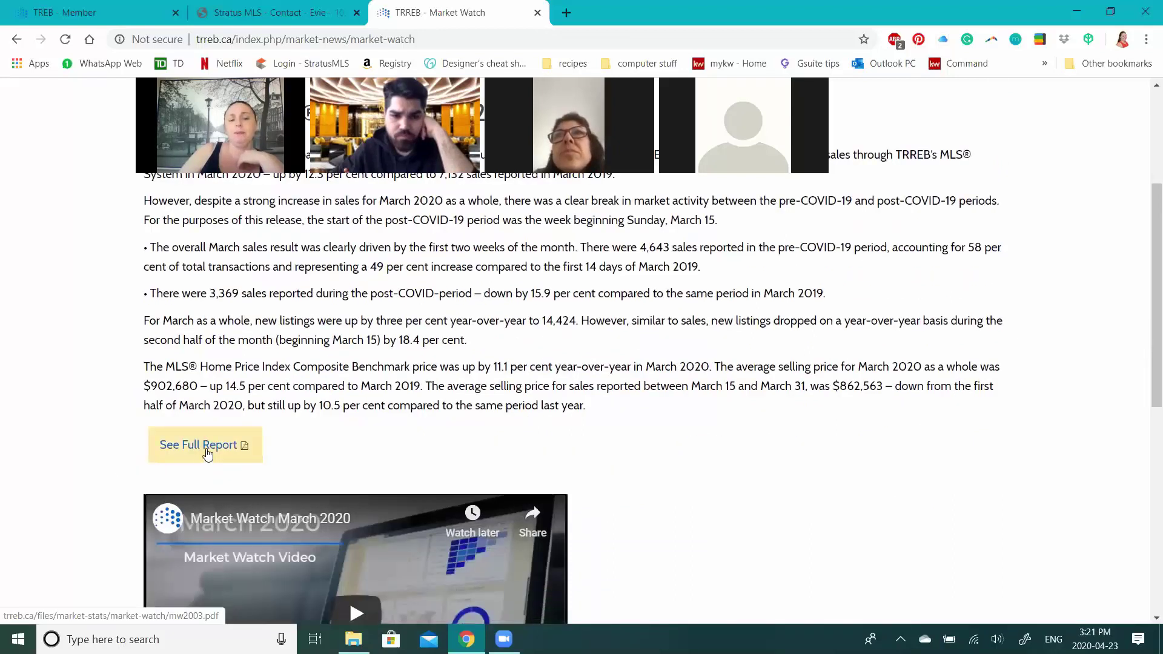
# - Open the full March 2020 report mw2003.pdf and point out its MARCH 2020 heading
pyautogui.click(206, 449)
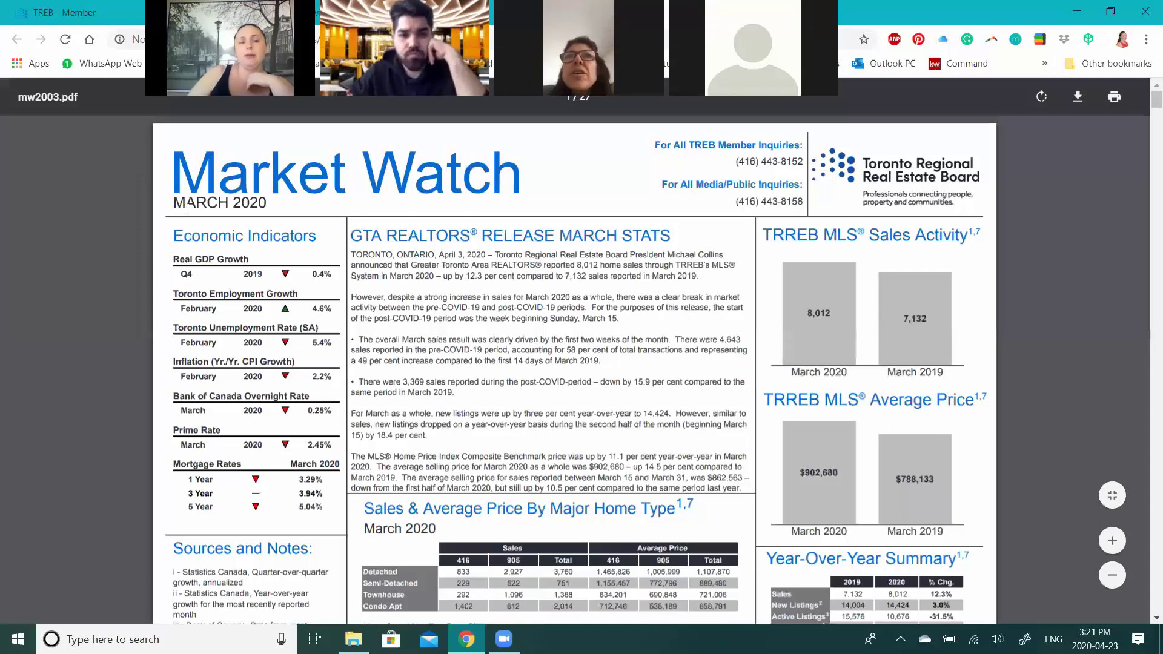
pyautogui.moveTo(267, 203); pyautogui.dragTo(175, 209)
pyautogui.click(649, 188)
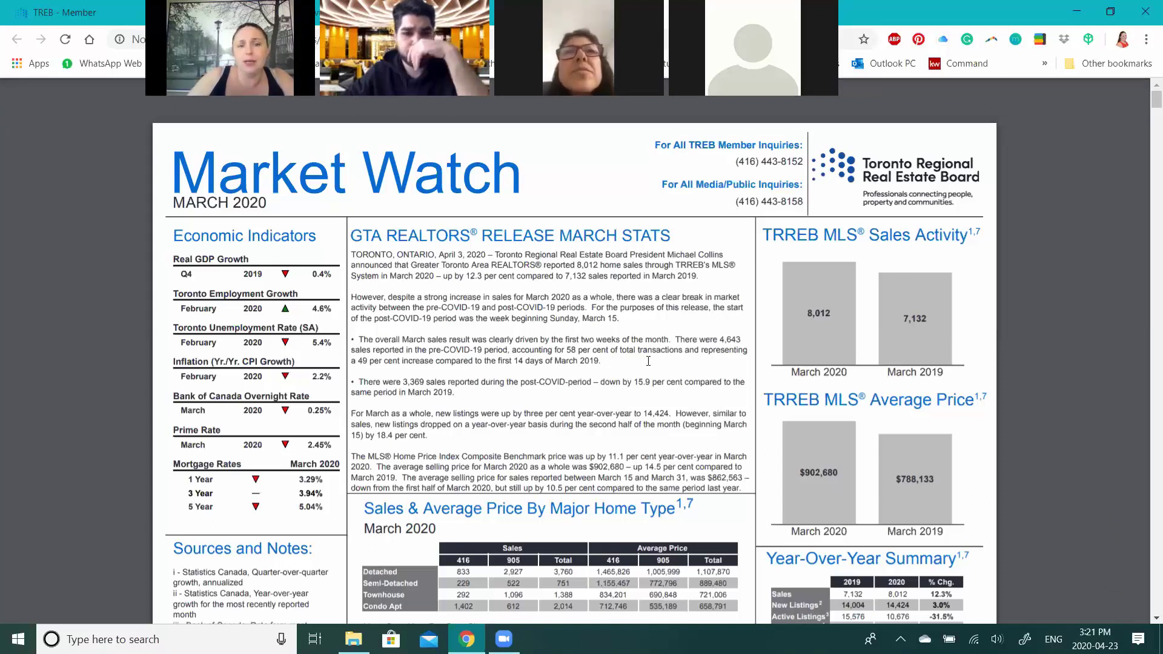
# - Point out 2020 under the Sales Activity chart, then return to the Market Watch page
pyautogui.scroll(-2, 565, 217)
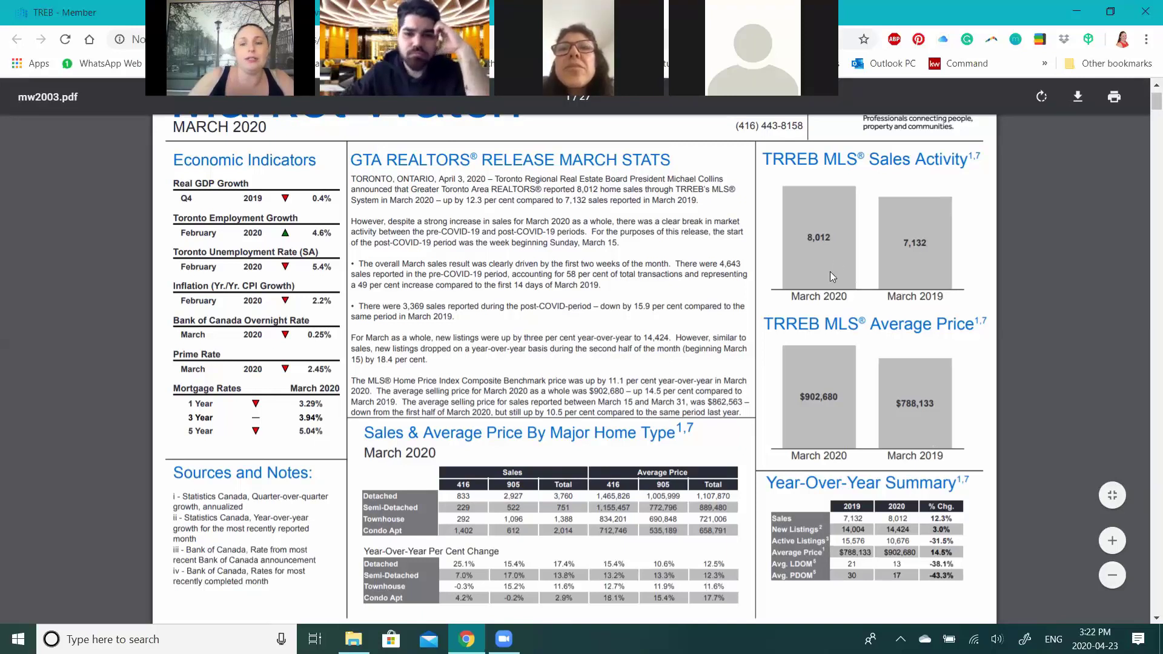
pyautogui.doubleClick(835, 296)
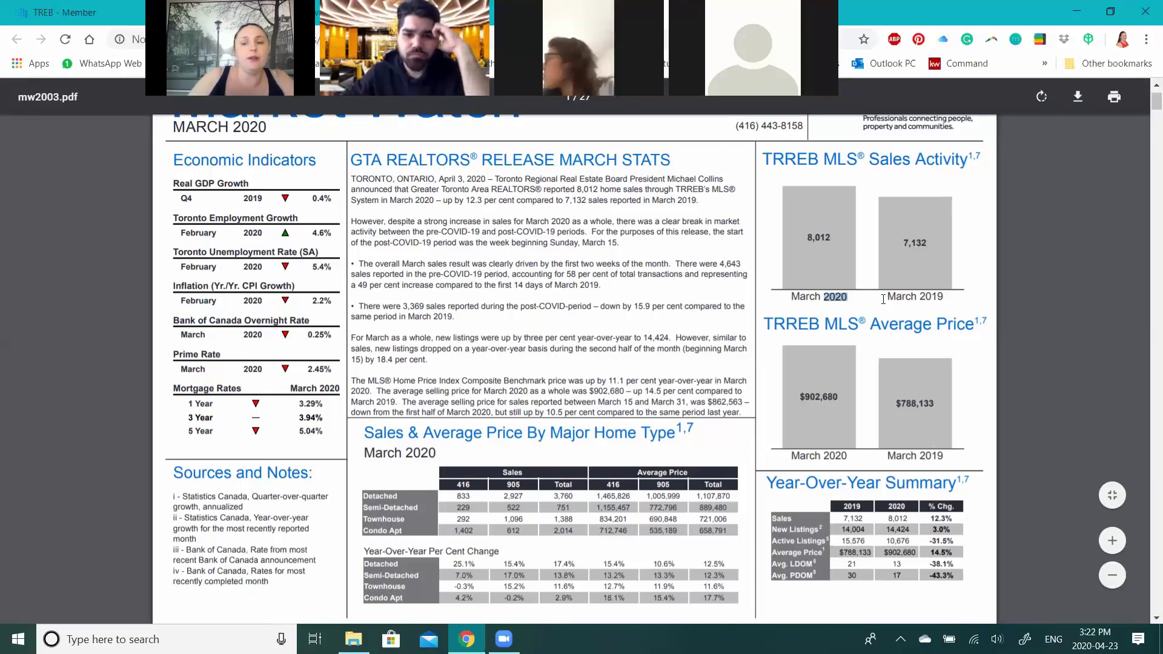
pyautogui.click(995, 352)
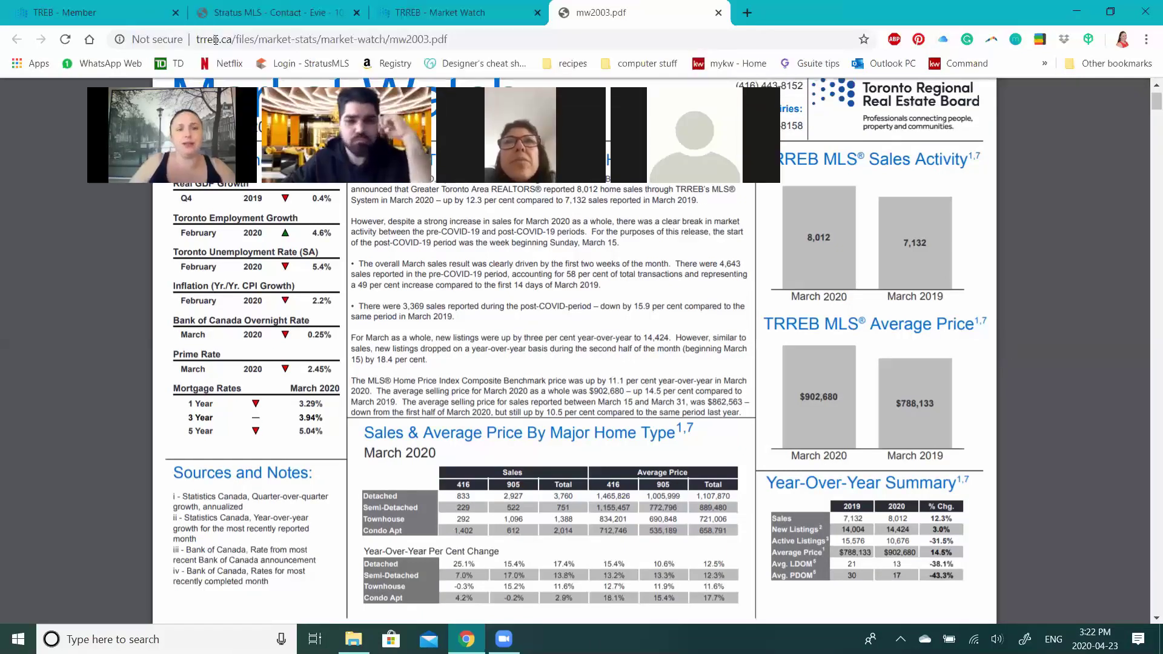
pyautogui.hotkey('ctrl', 'shift', 'Tab')
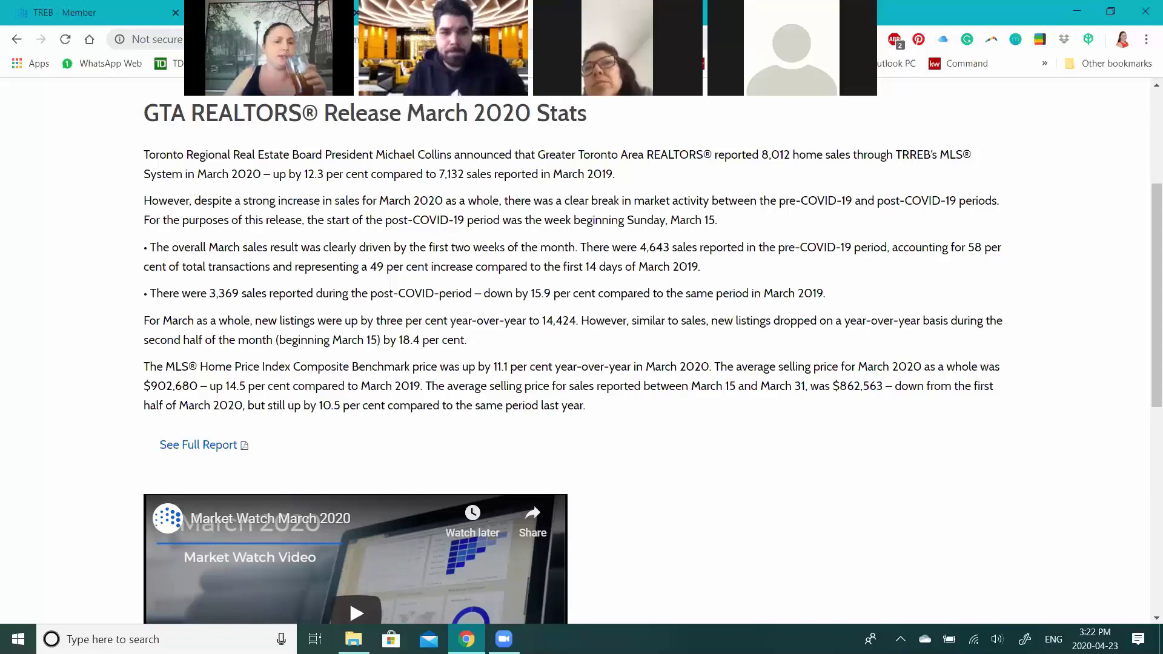
# - Return to the mw2003.pdf report and select its full web address
pyautogui.click(636, 13)
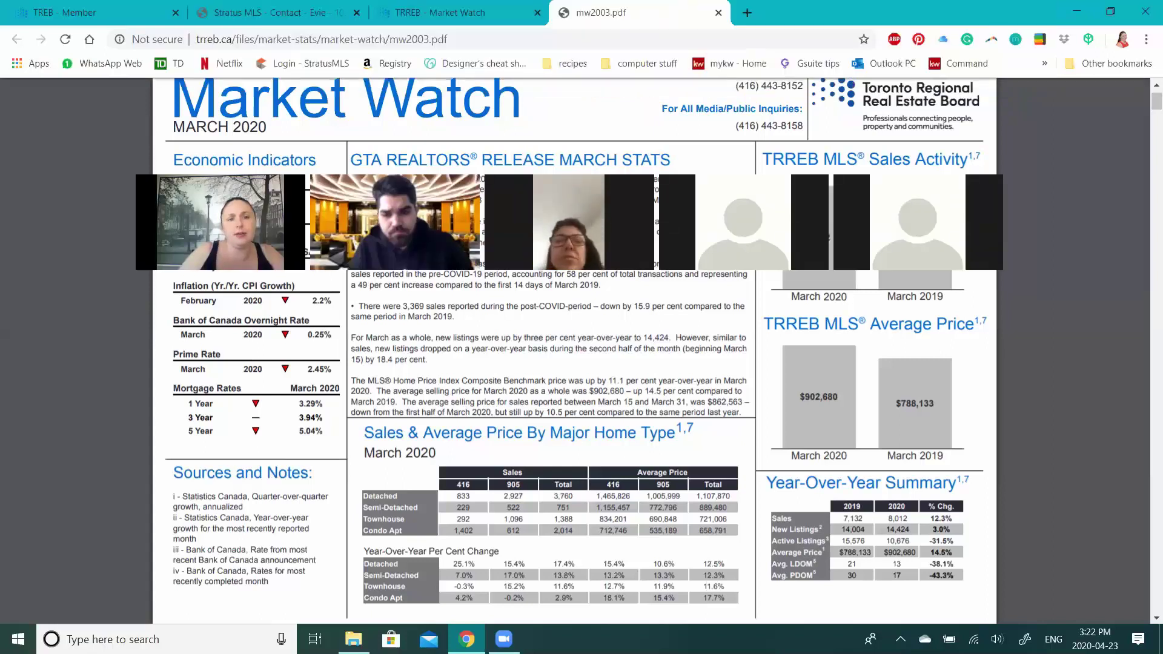
pyautogui.click(182, 38)
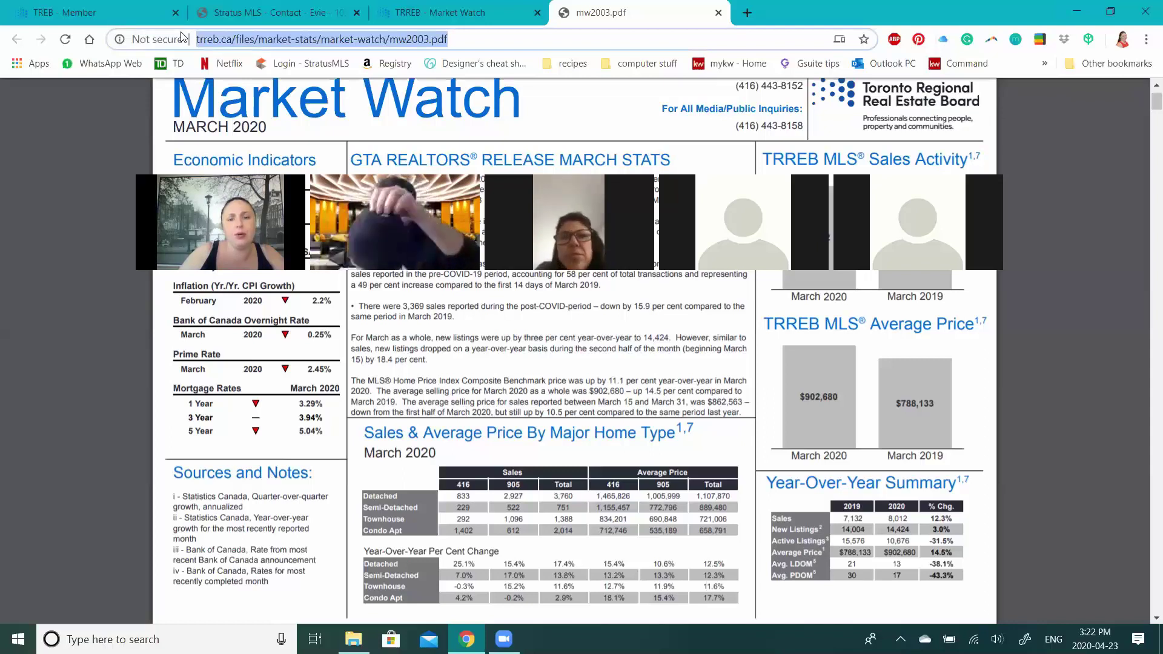
pyautogui.moveTo(388, 181); pyautogui.dragTo(408, 35)
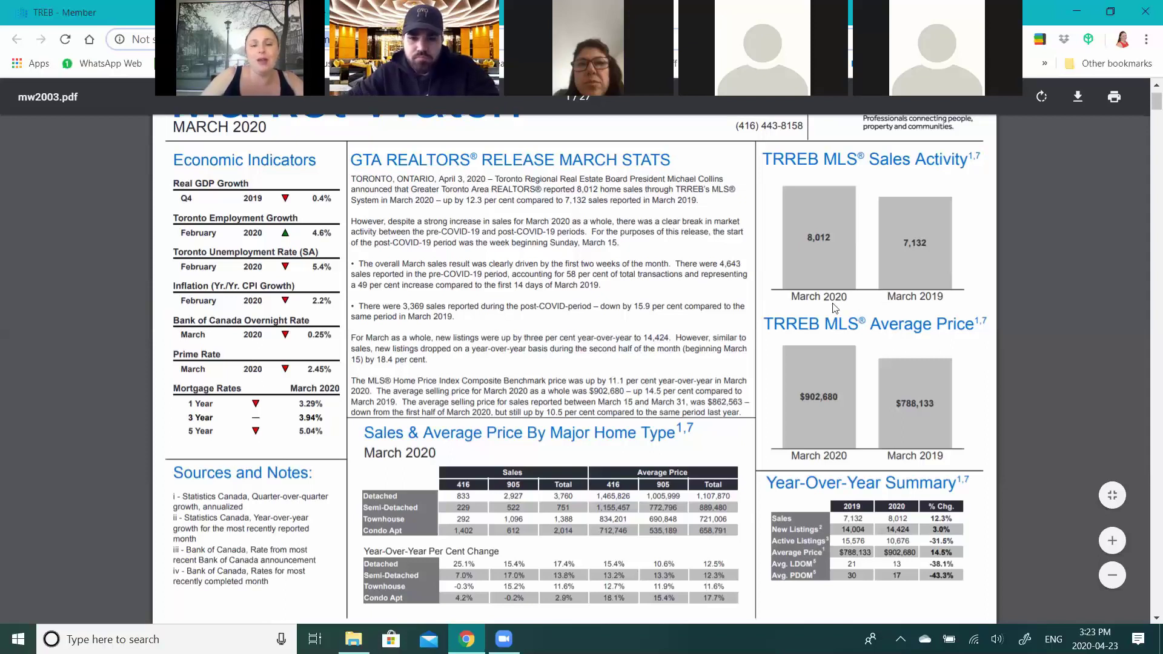
# - Point out the Sales & Average Price By Major Home Type table heading
pyautogui.scroll(-1, 476, 310)
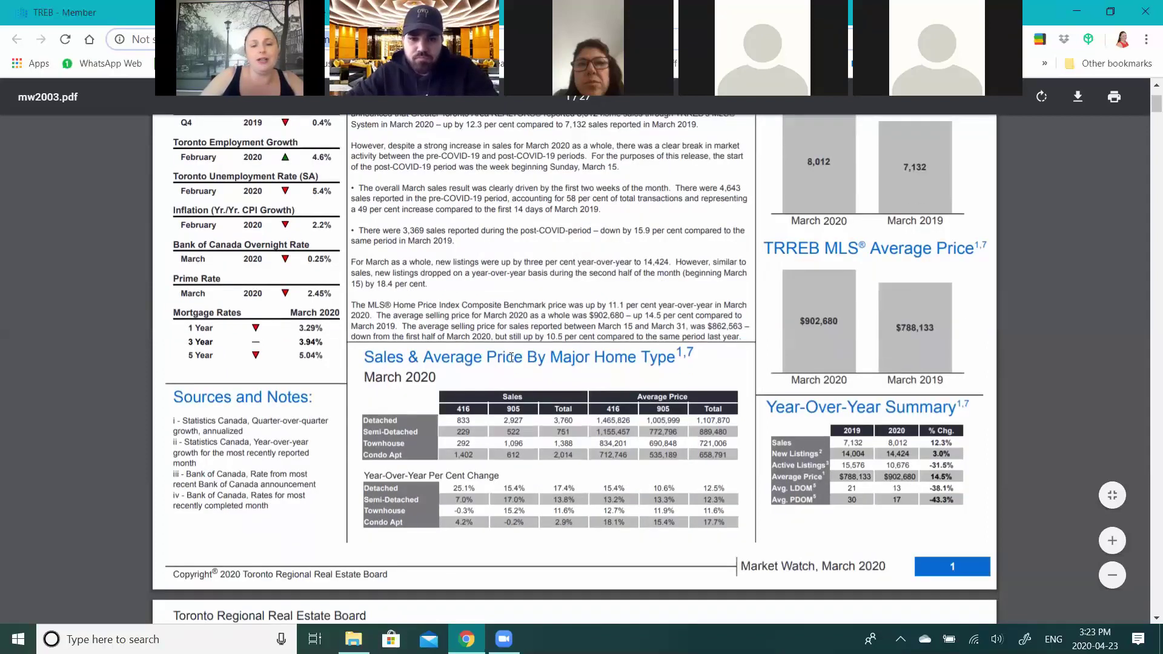
pyautogui.moveTo(365, 357); pyautogui.dragTo(686, 357)
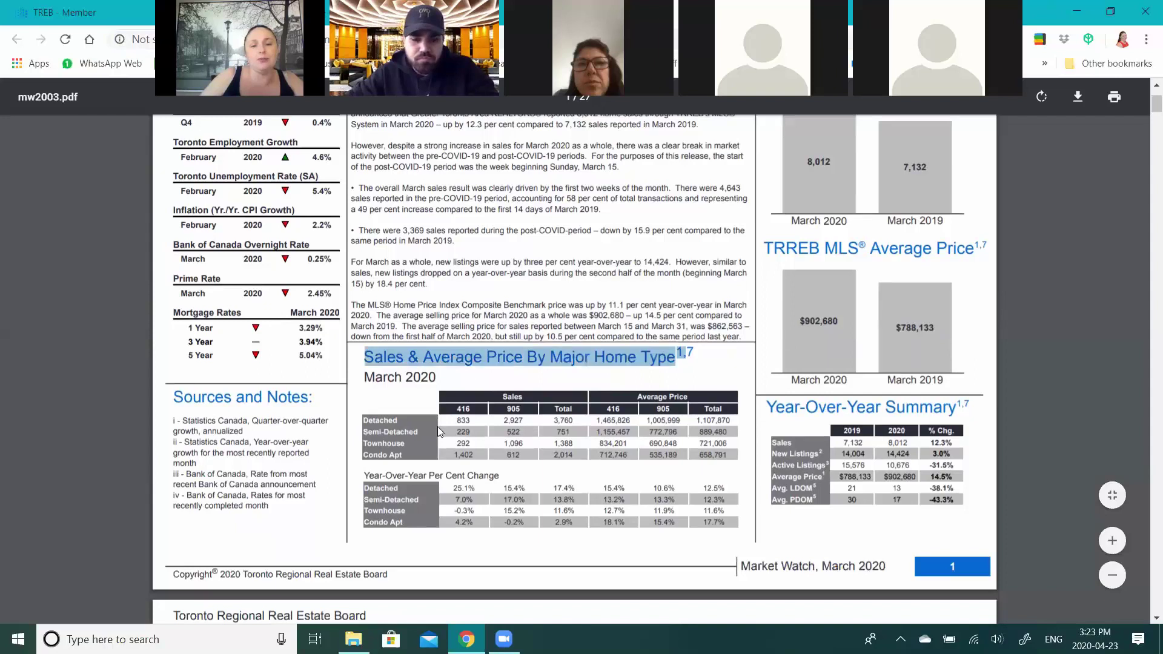
pyautogui.click(708, 354)
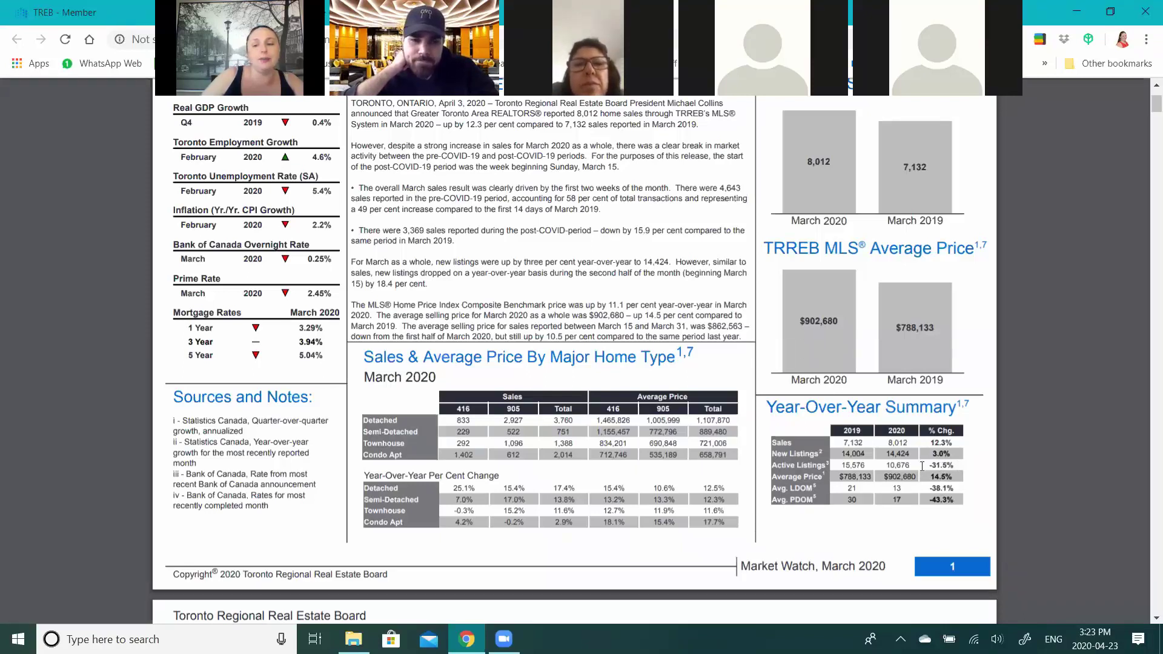
# - Point out the -43.3% Avg. PDOM change in the Year-Over-Year Summary
pyautogui.scroll(1, 957, 477)
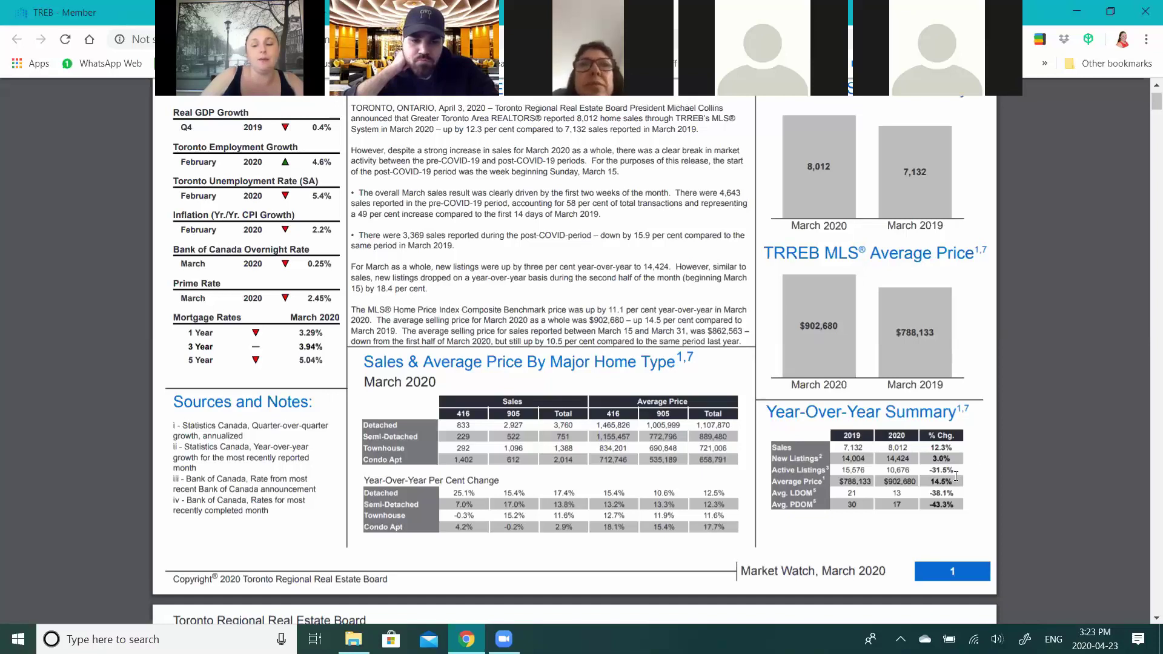
pyautogui.scroll(-1, 944, 384)
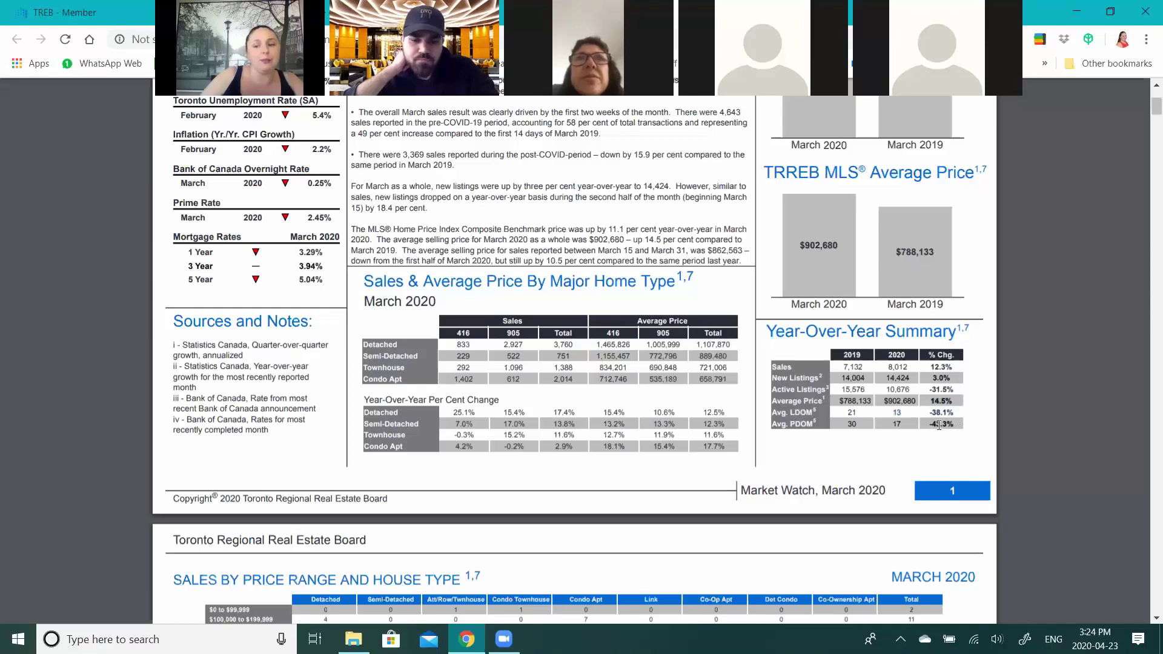
pyautogui.moveTo(957, 427); pyautogui.dragTo(930, 425)
pyautogui.click(955, 445)
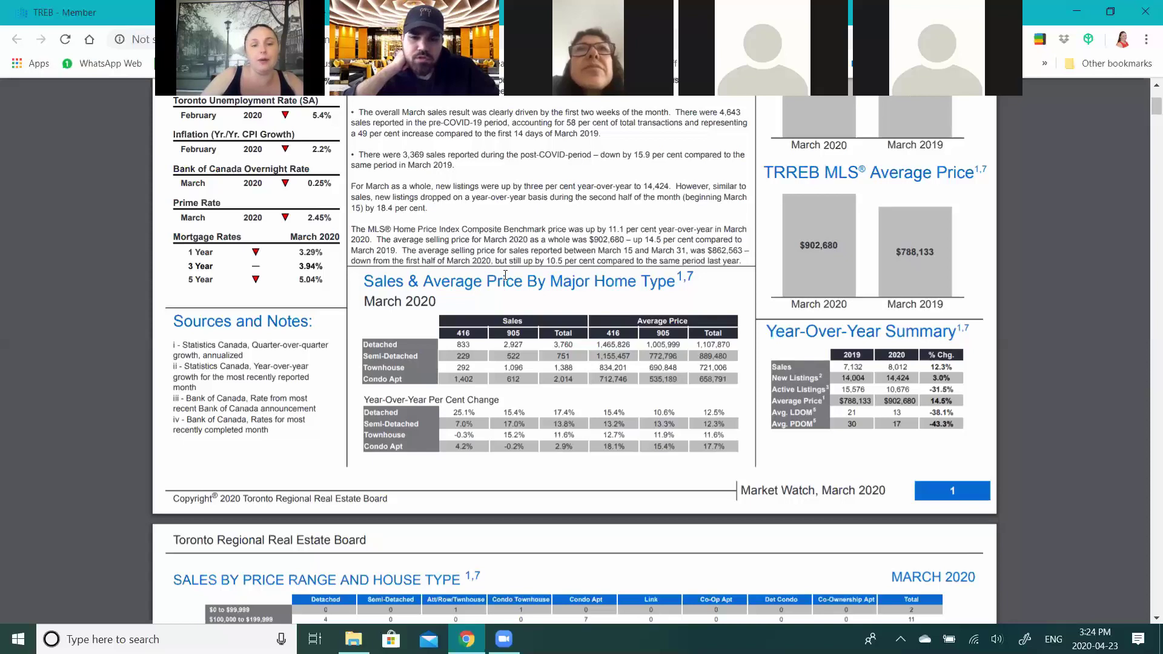
pyautogui.scroll(-2, 508, 272)
# - Scroll up to page 1 showing 8,012 March 2020 sales versus 7,132 in March 2019
pyautogui.scroll(1, 511, 269)
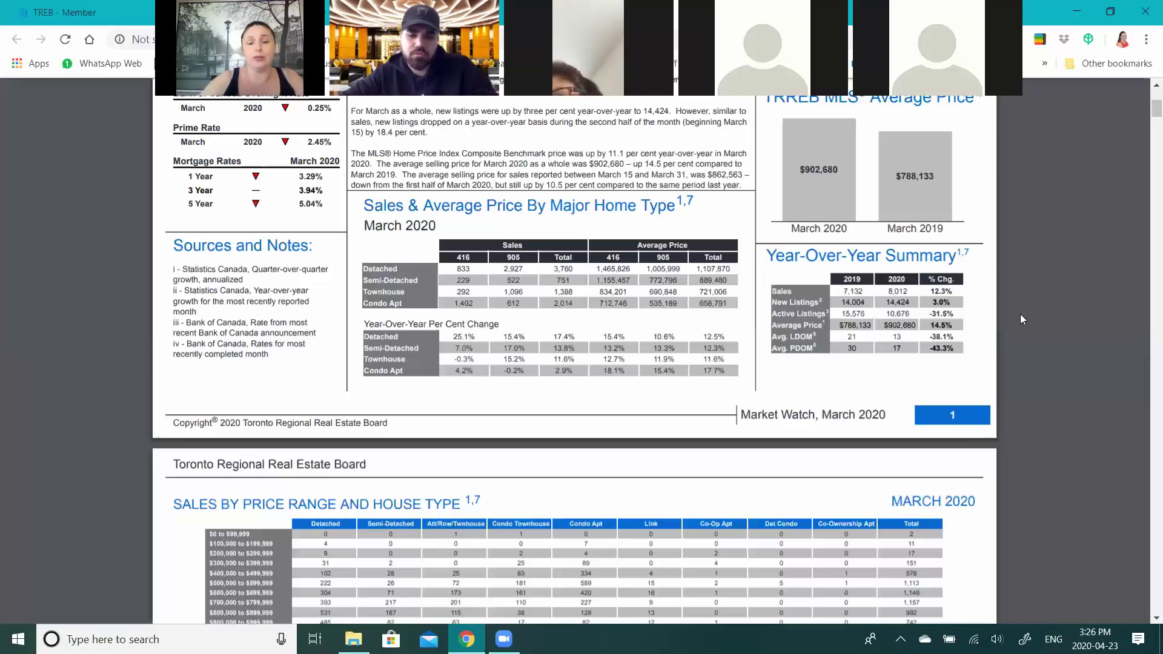
pyautogui.scroll(3, 905, 273)
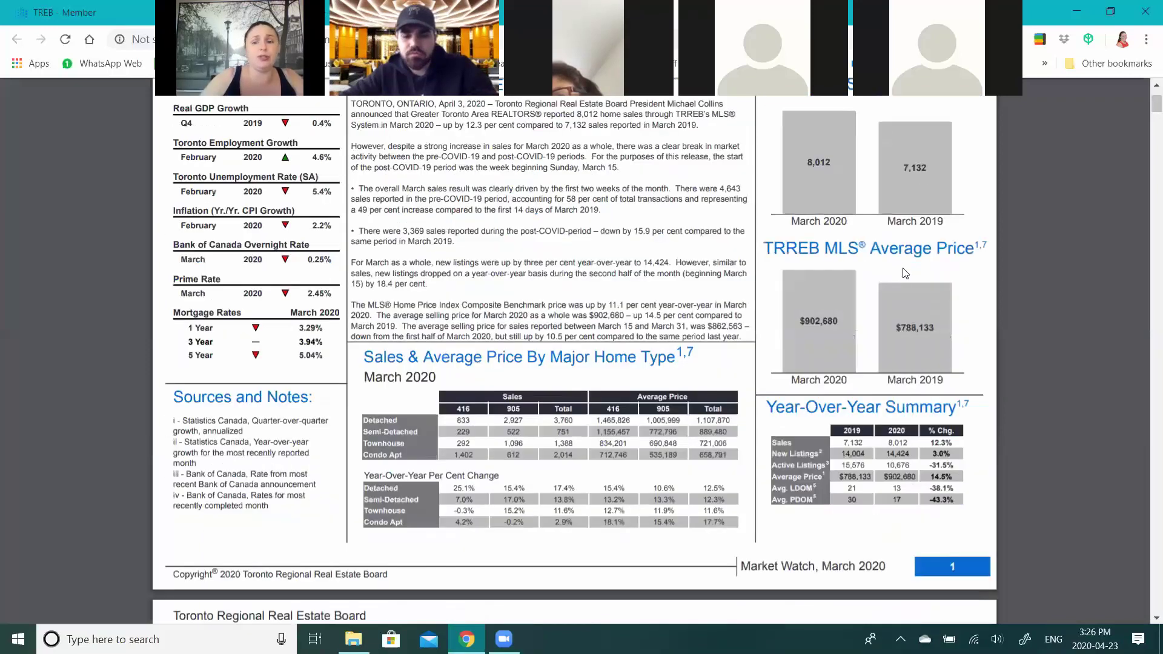
pyautogui.scroll(2, 903, 279)
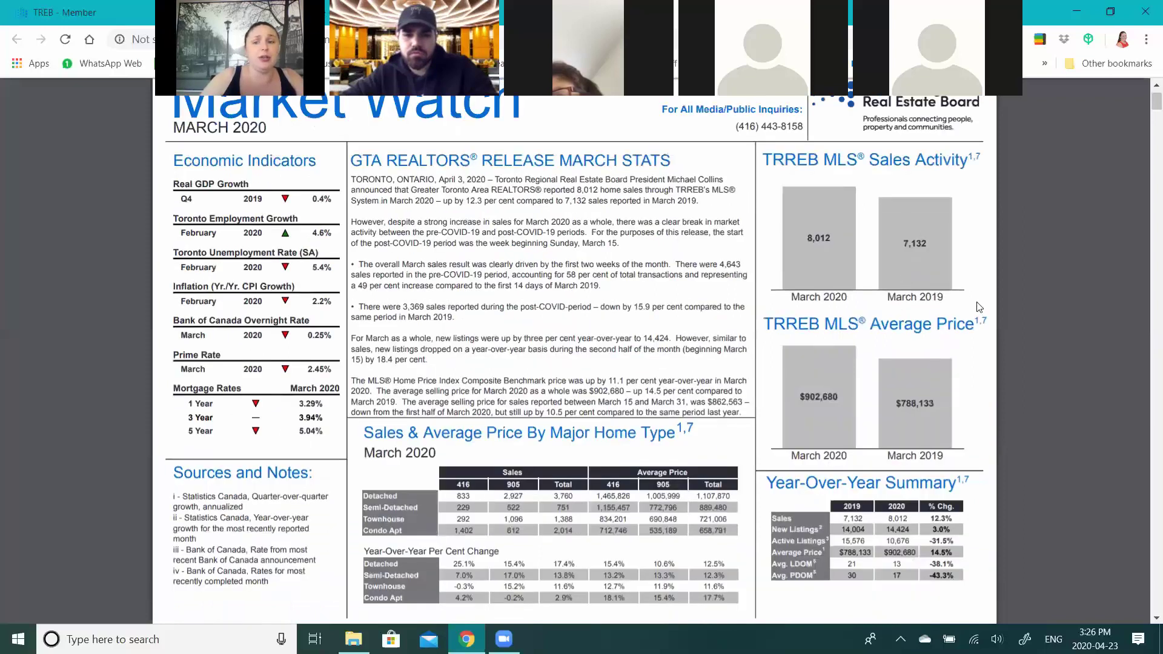
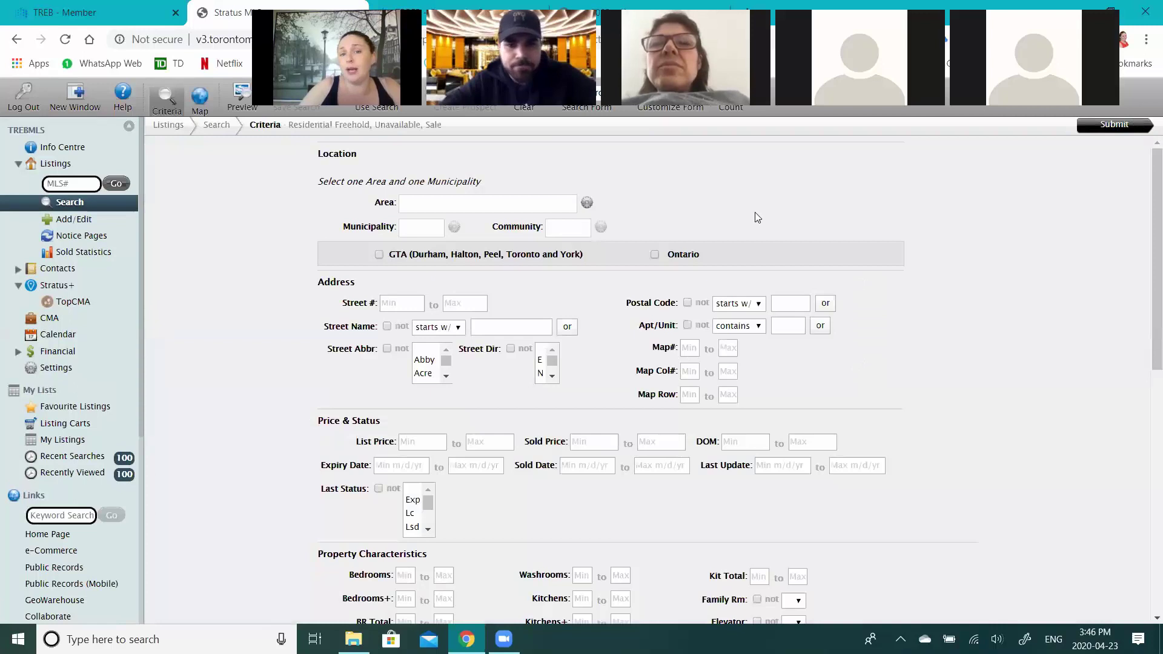
# - Set the search Area to York and the Municipality to Aurora, leaving Community blank
pyautogui.click(587, 203)
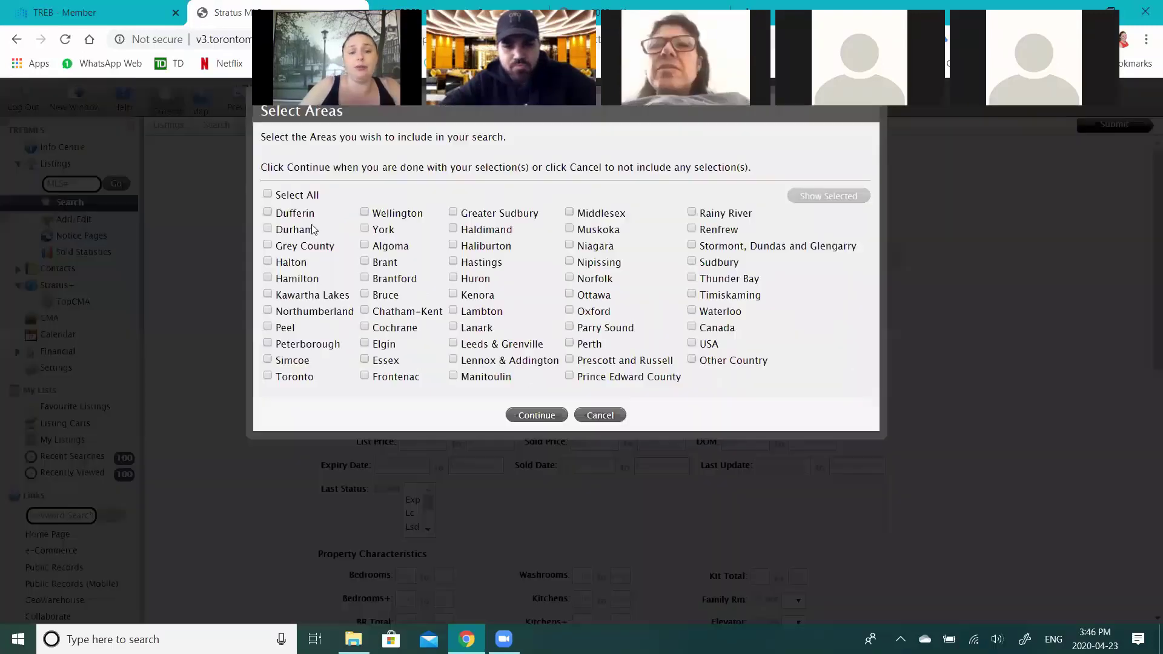
pyautogui.click(377, 229)
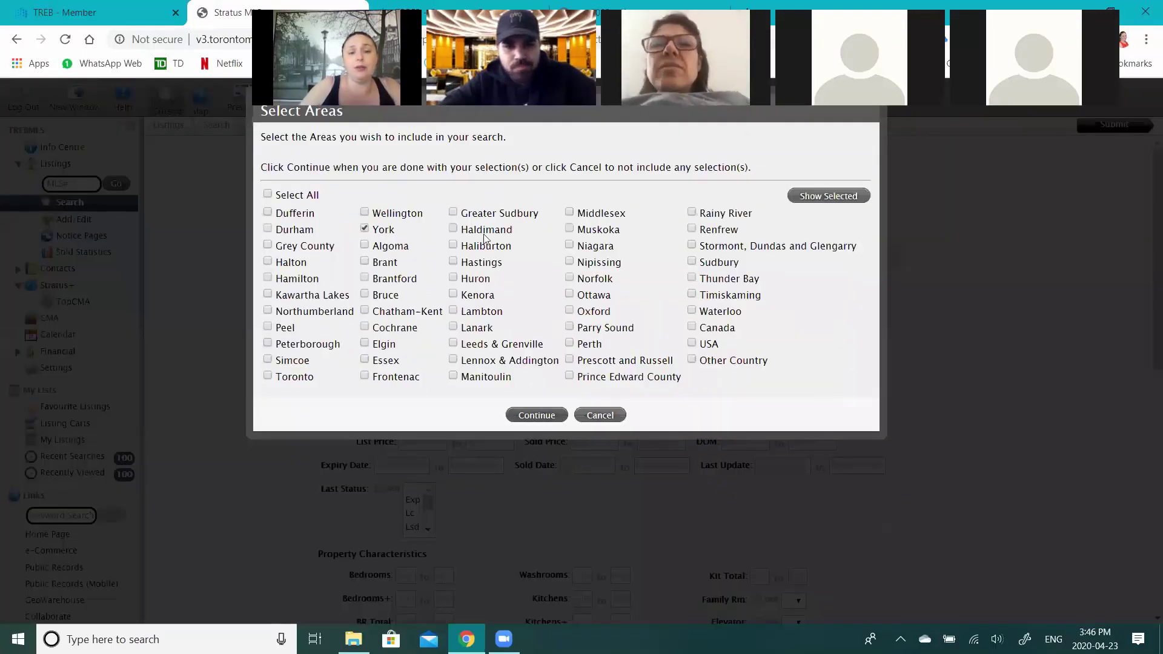
pyautogui.click(537, 415)
pyautogui.click(444, 229)
pyautogui.write('Aurora')
pyautogui.press('Return')
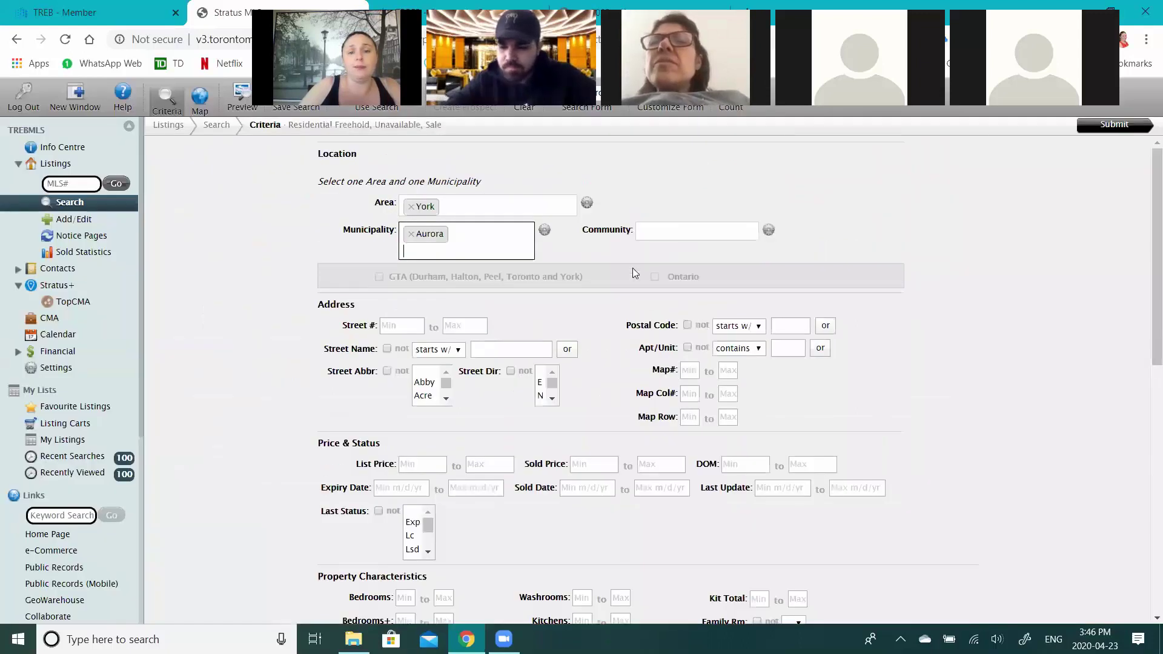
pyautogui.click(688, 230)
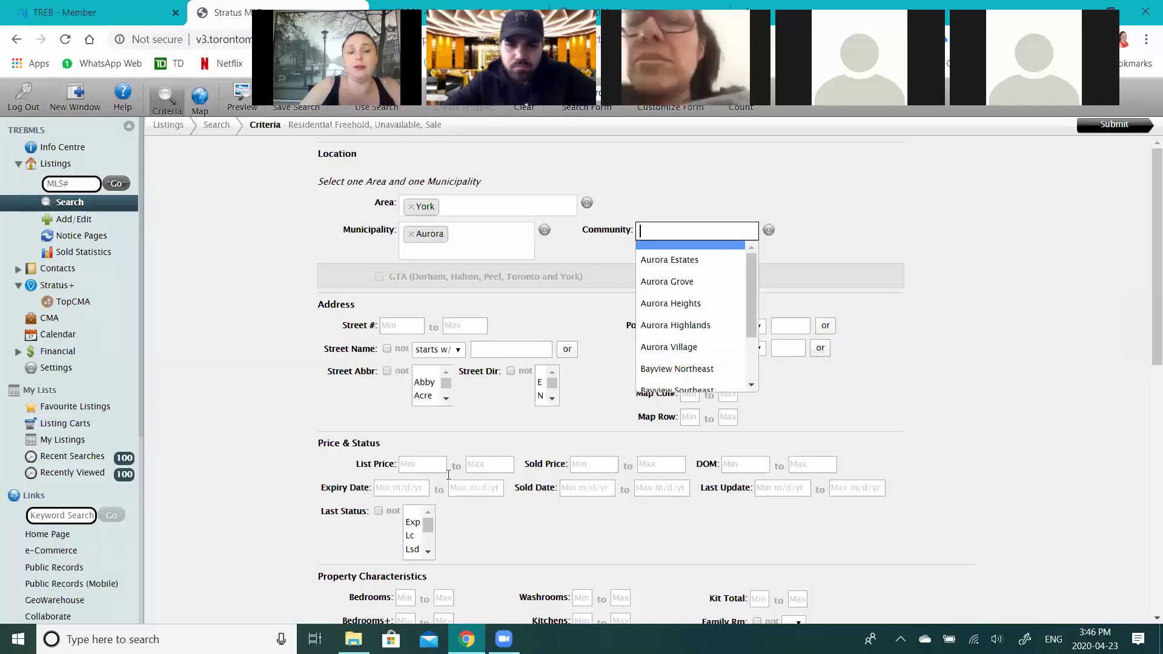
pyautogui.click(438, 549)
# - Limit Last Status to Sld and property Type to Att/Row/Twnhouse
pyautogui.scroll(-1, 416, 542)
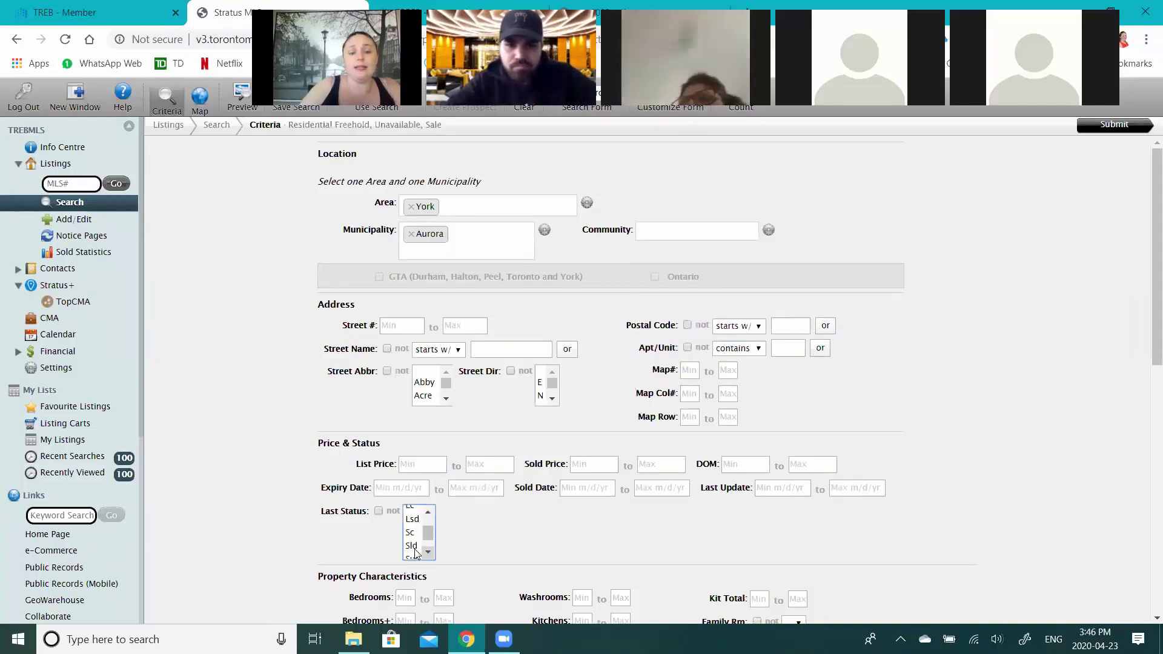
pyautogui.click(415, 546)
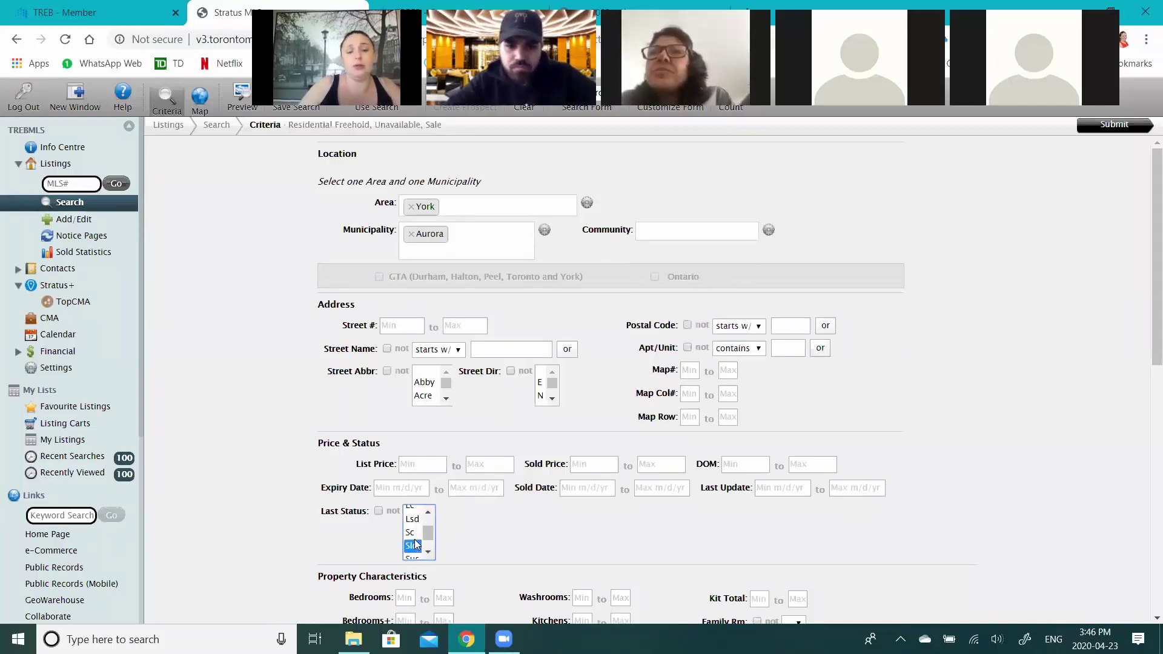
pyautogui.scroll(1, 425, 537)
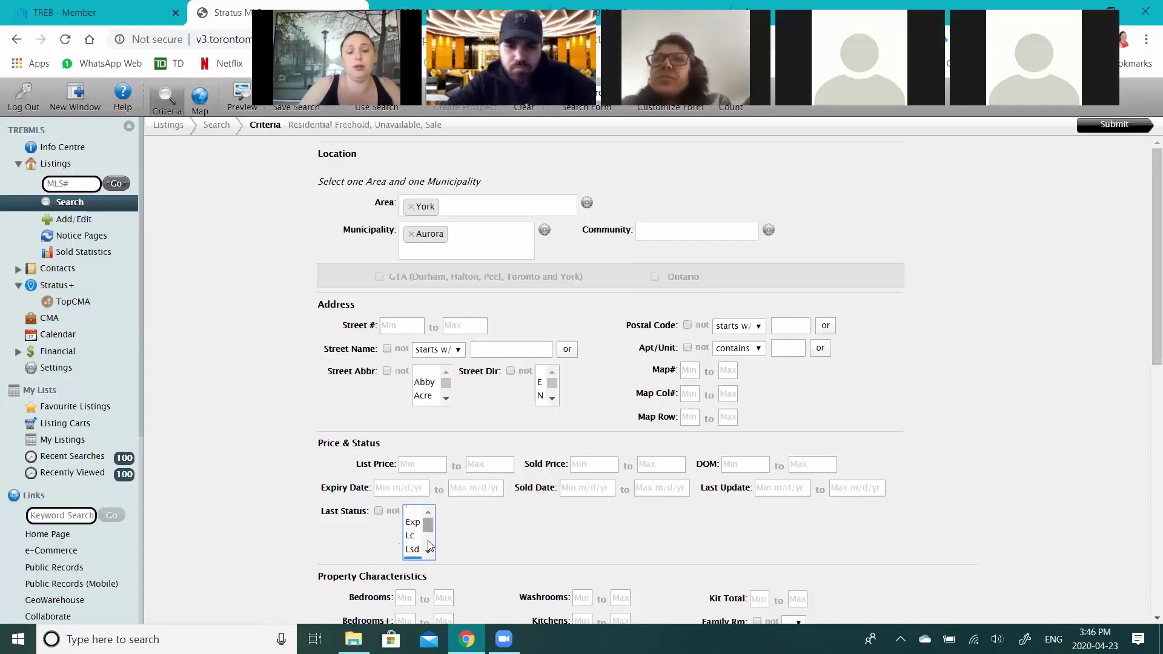
pyautogui.moveTo(489, 531); pyautogui.dragTo(437, 459)
pyautogui.click(474, 489)
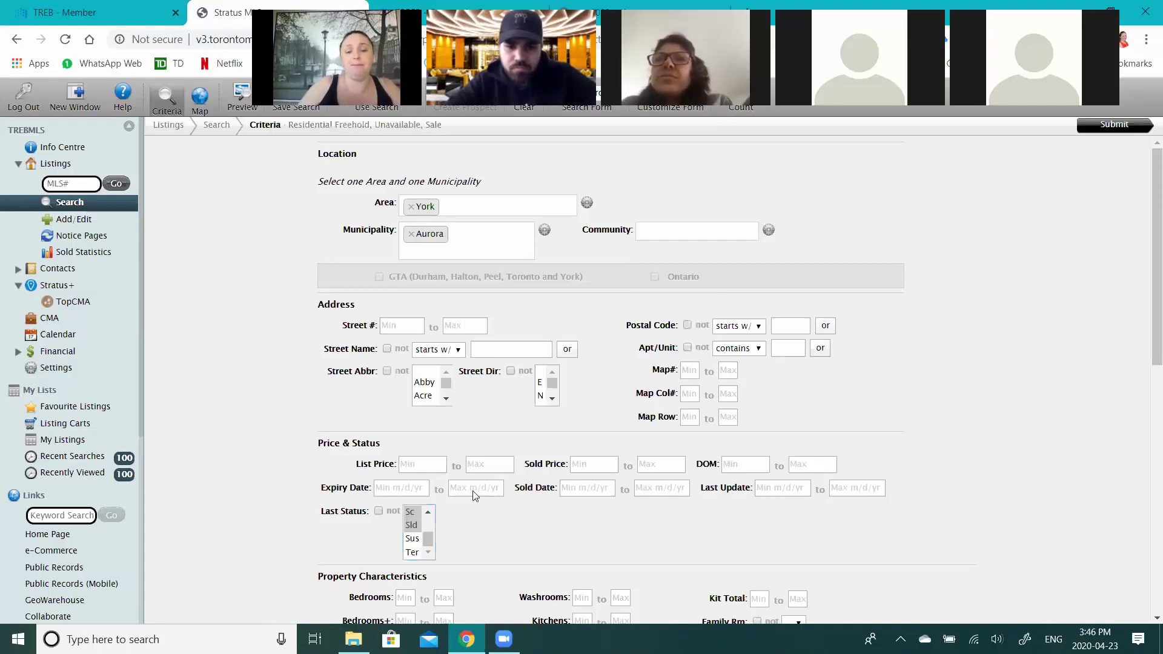
pyautogui.scroll(-1, 538, 441)
pyautogui.scroll(-2, 539, 441)
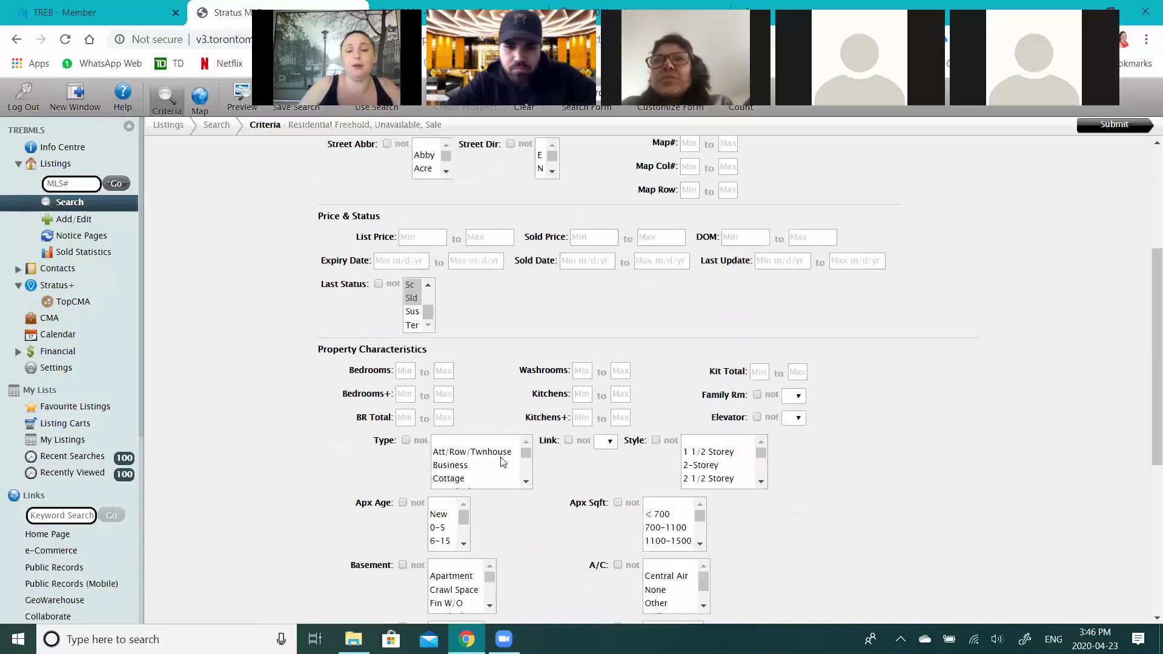
pyautogui.click(502, 463)
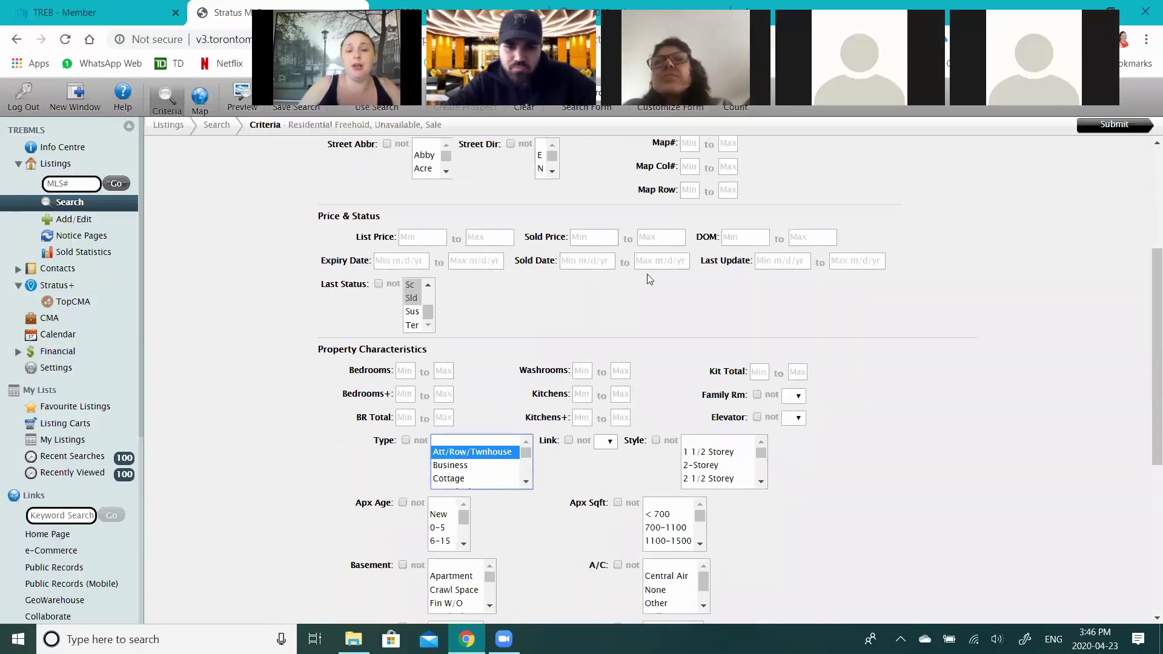
# - Set the Last Update start date to 3/1/2020
pyautogui.click(782, 261)
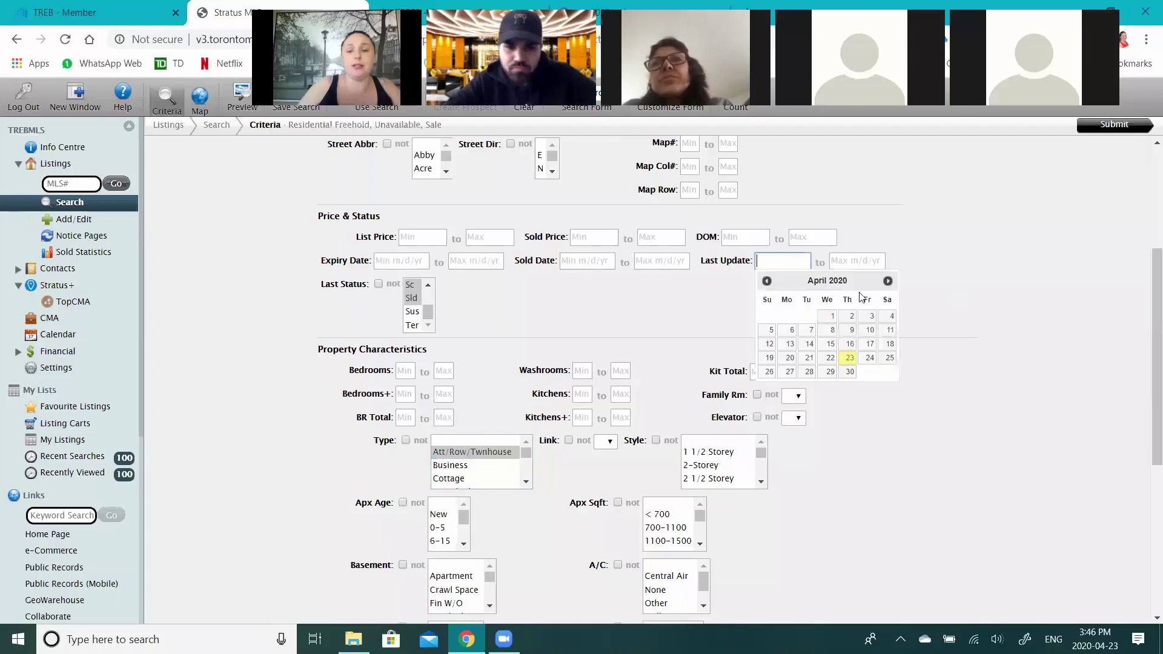
pyautogui.click(766, 281)
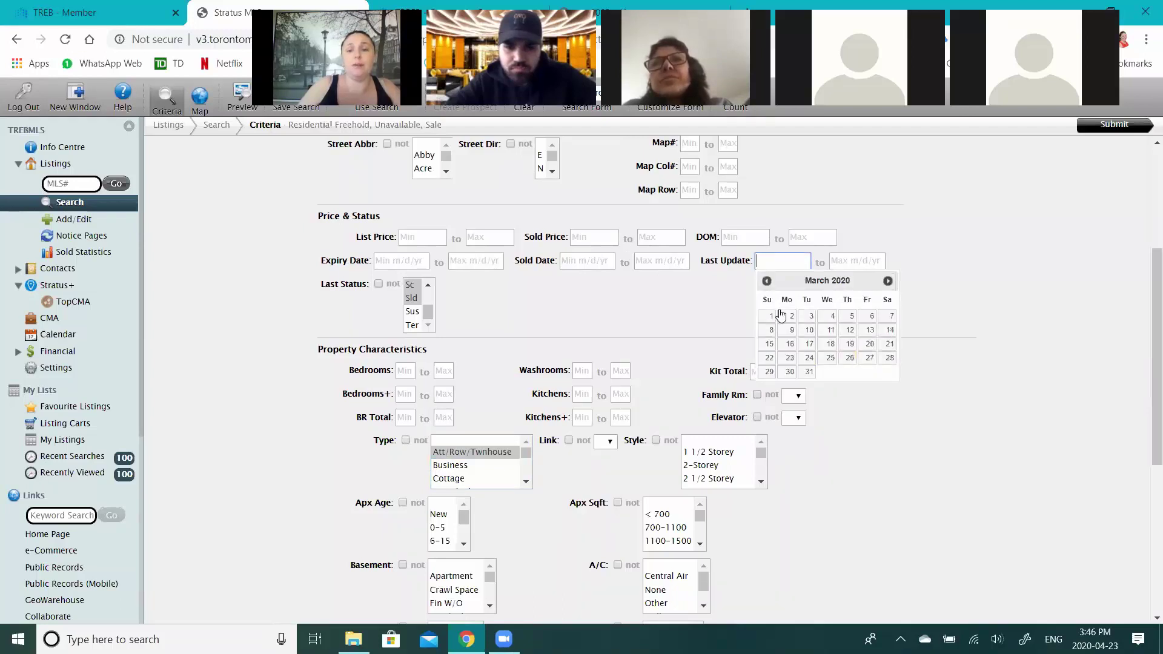
pyautogui.click(777, 321)
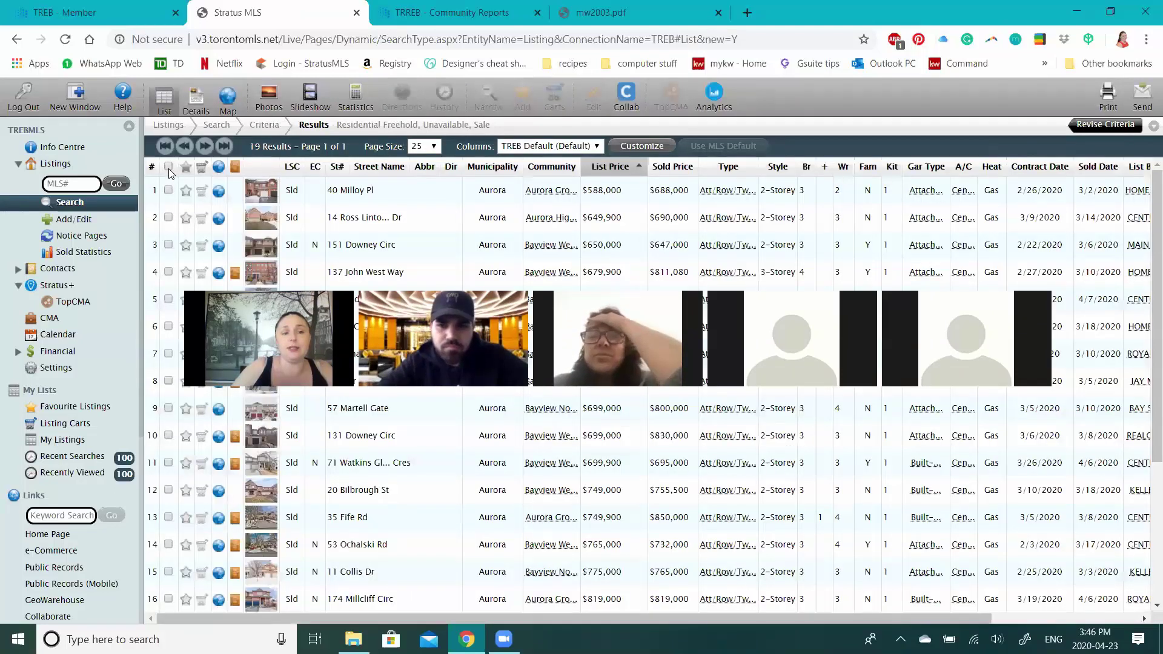
# - Select all 19 sold listings, review their Statistics summary, then go to Revise Criteria
pyautogui.click(168, 167)
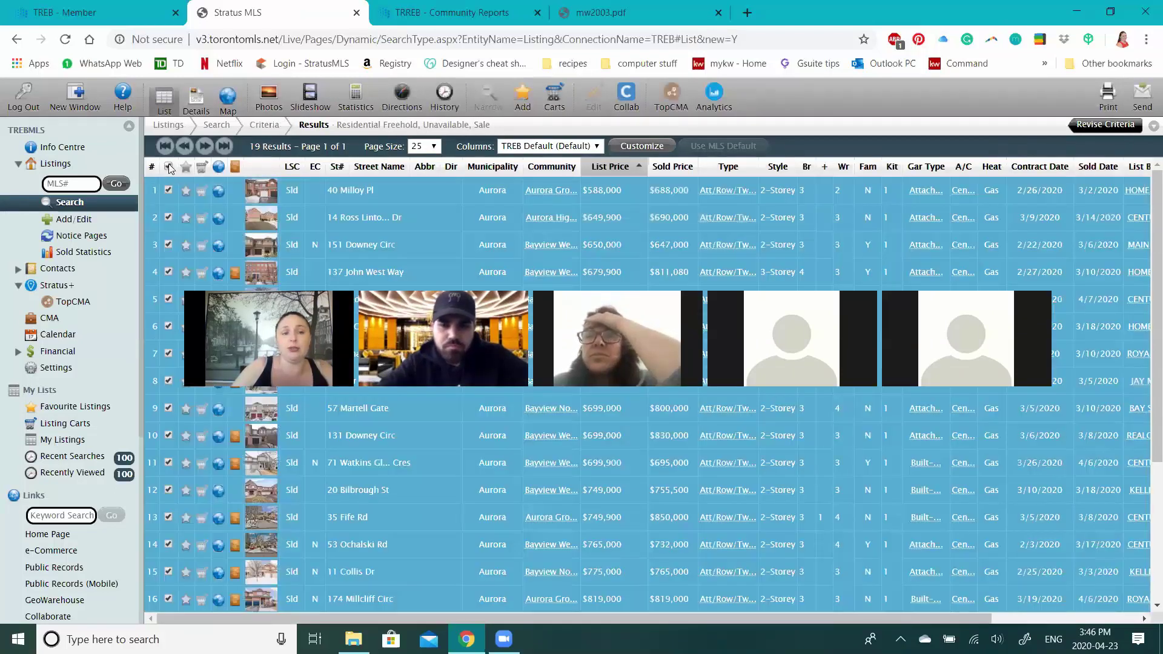
pyautogui.click(351, 100)
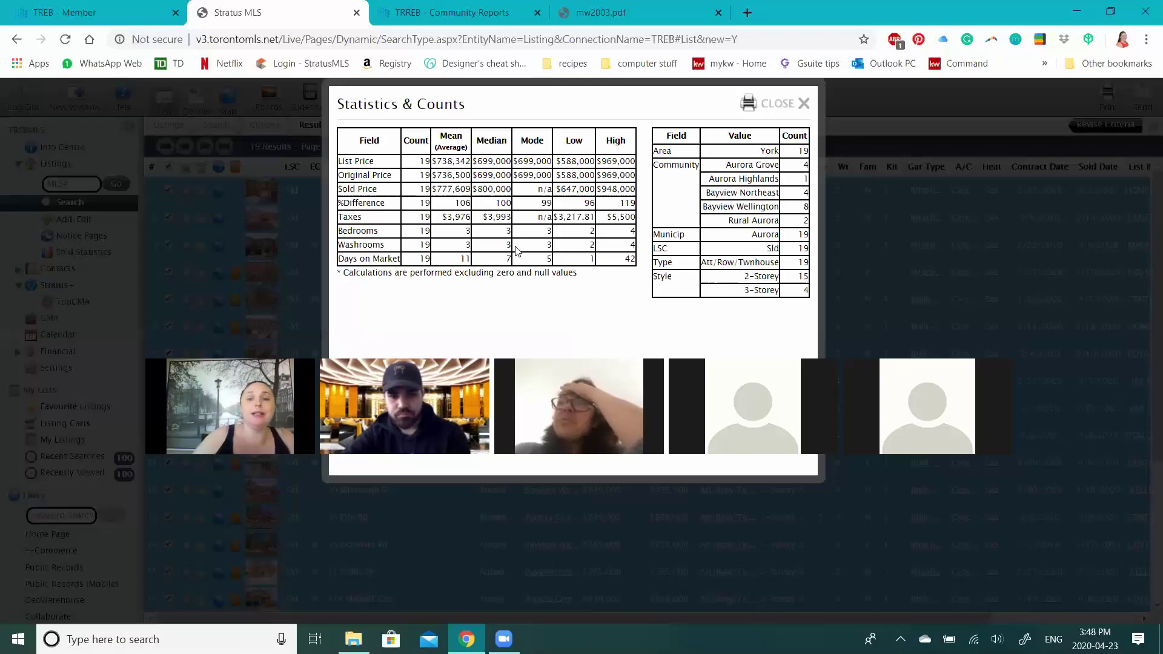
pyautogui.click(788, 116)
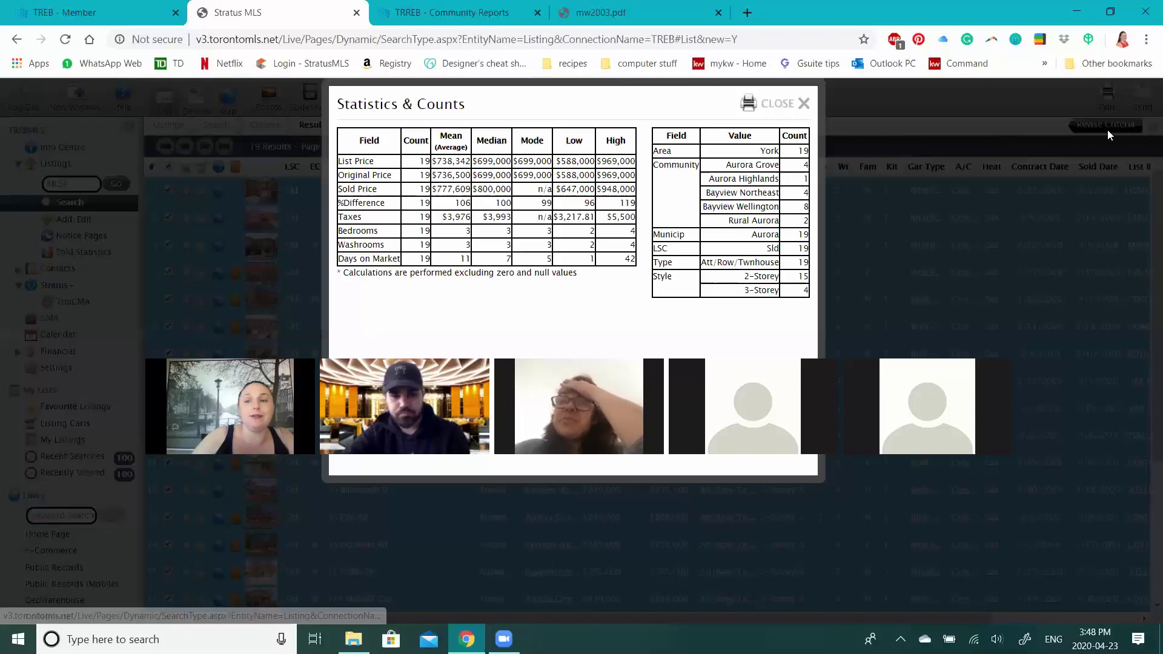
pyautogui.click(1095, 124)
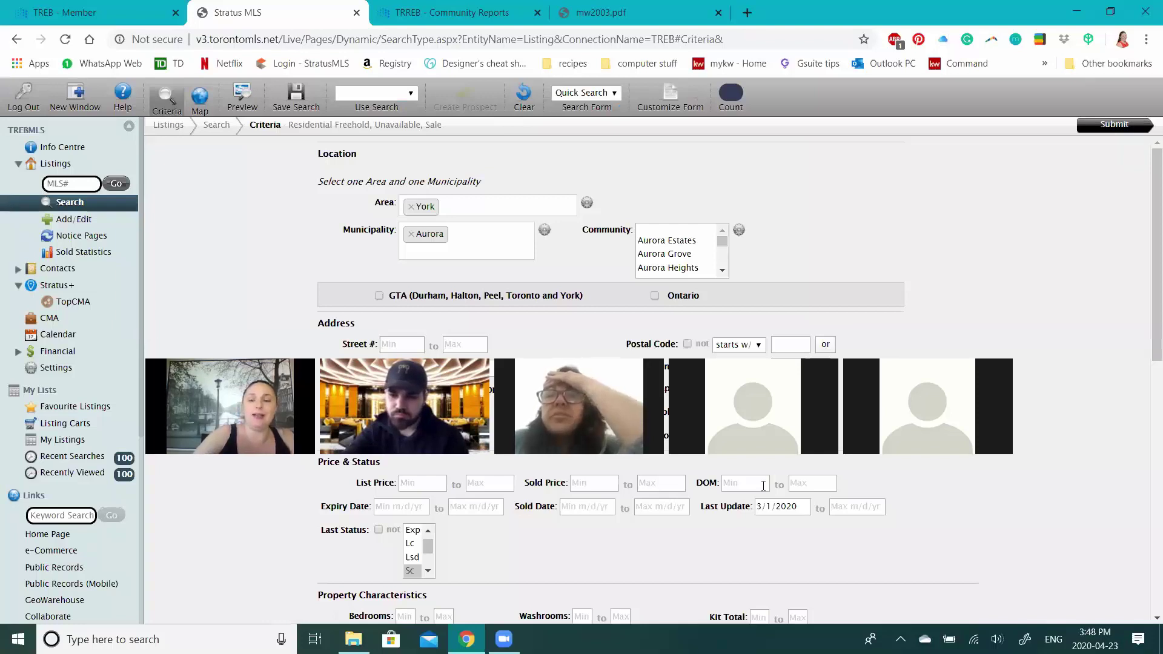
# - Rerun the search and review statistics for the 4 resulting sold listings
pyautogui.click(1089, 128)
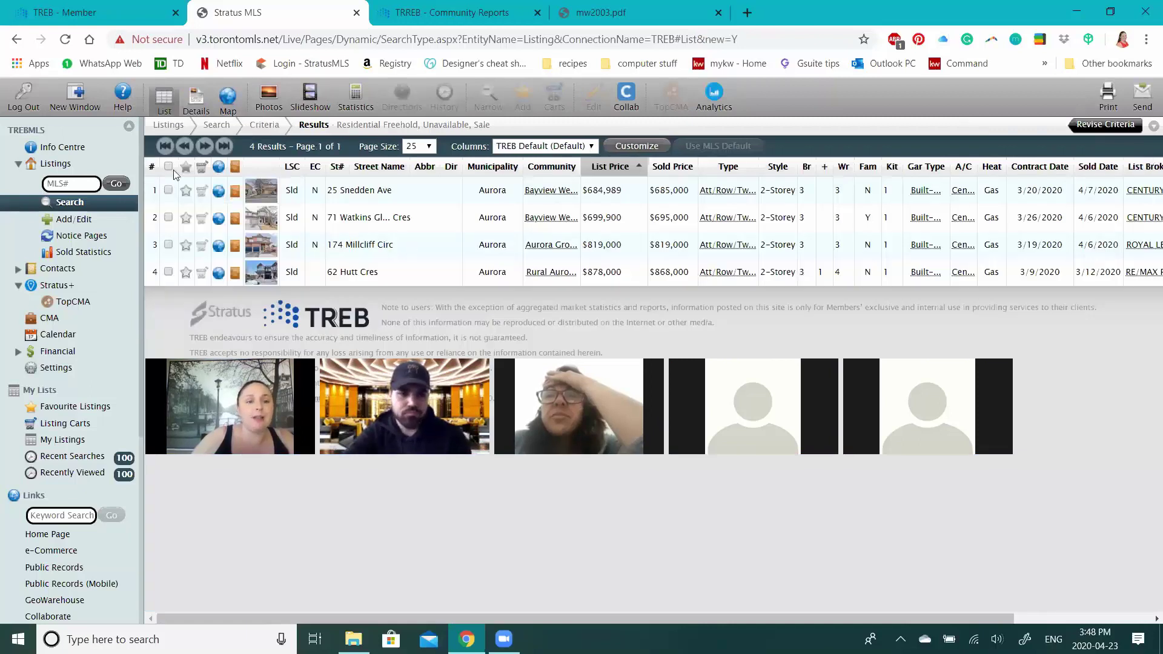
pyautogui.click(356, 96)
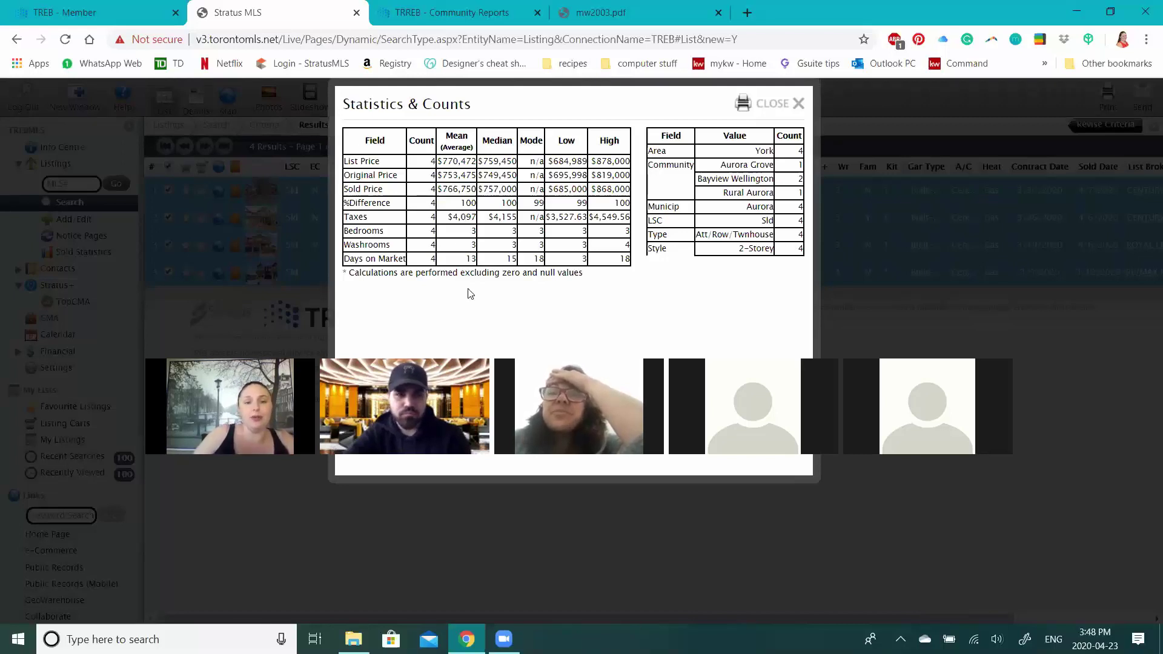
pyautogui.click(791, 108)
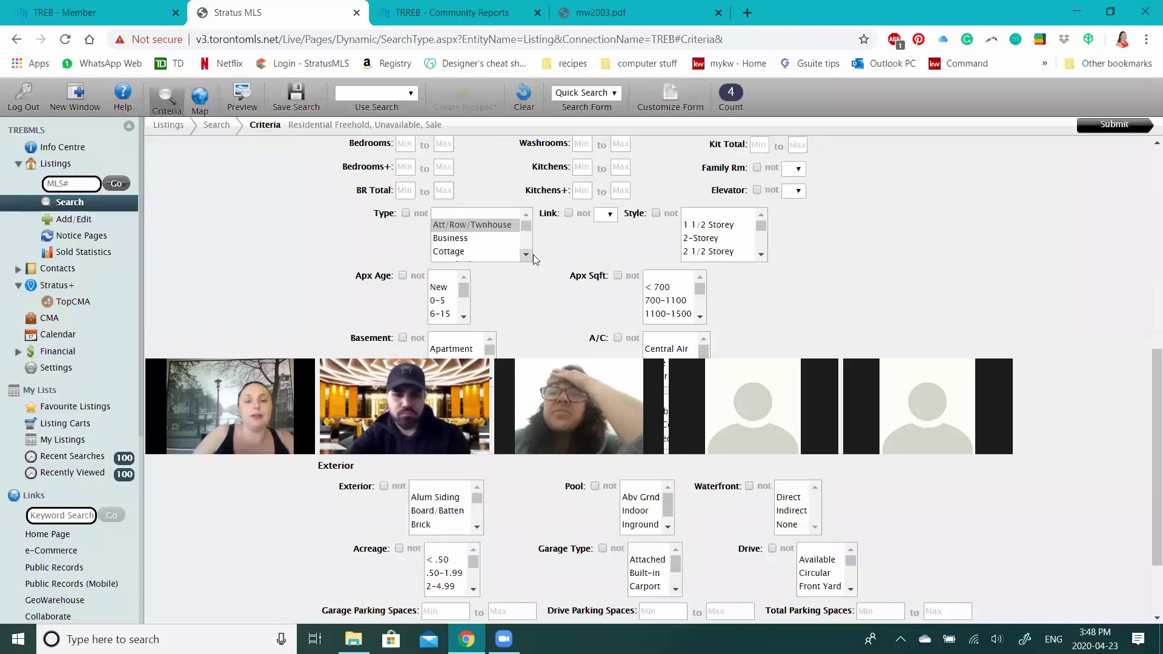
# - Change the Type to Detached, add the Aurora Highlands community, and rerun the search
pyautogui.press('d')
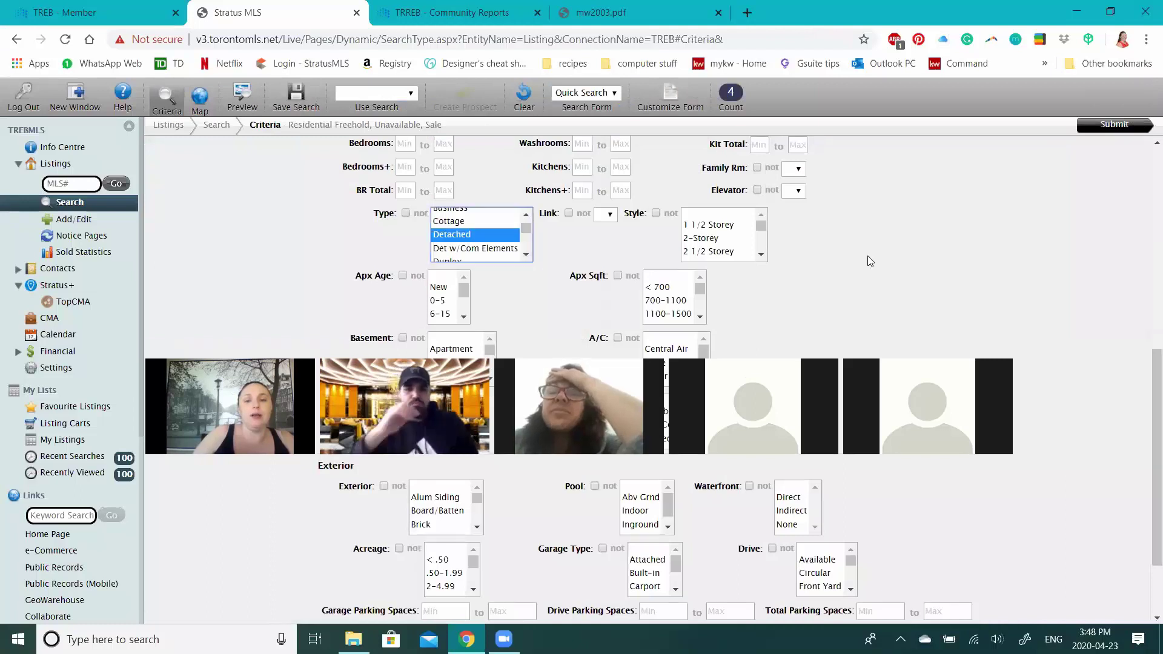
pyautogui.scroll(5, 867, 259)
pyautogui.scroll(2, 693, 254)
pyautogui.scroll(1, 692, 254)
pyautogui.click(697, 230)
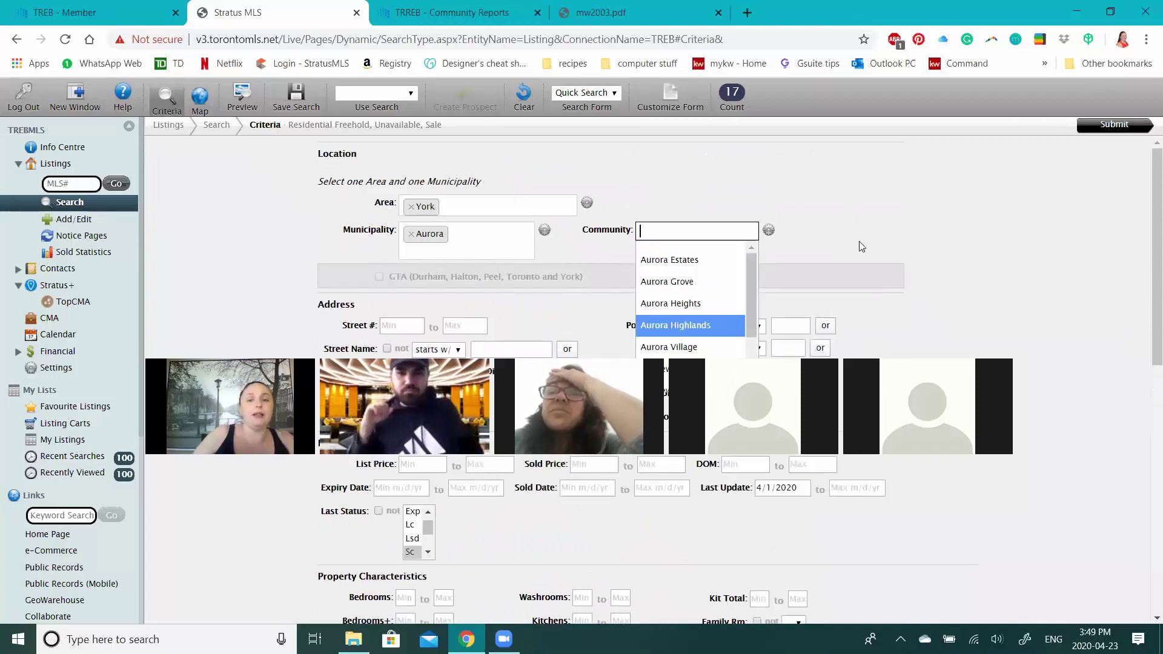
pyautogui.press('Return')
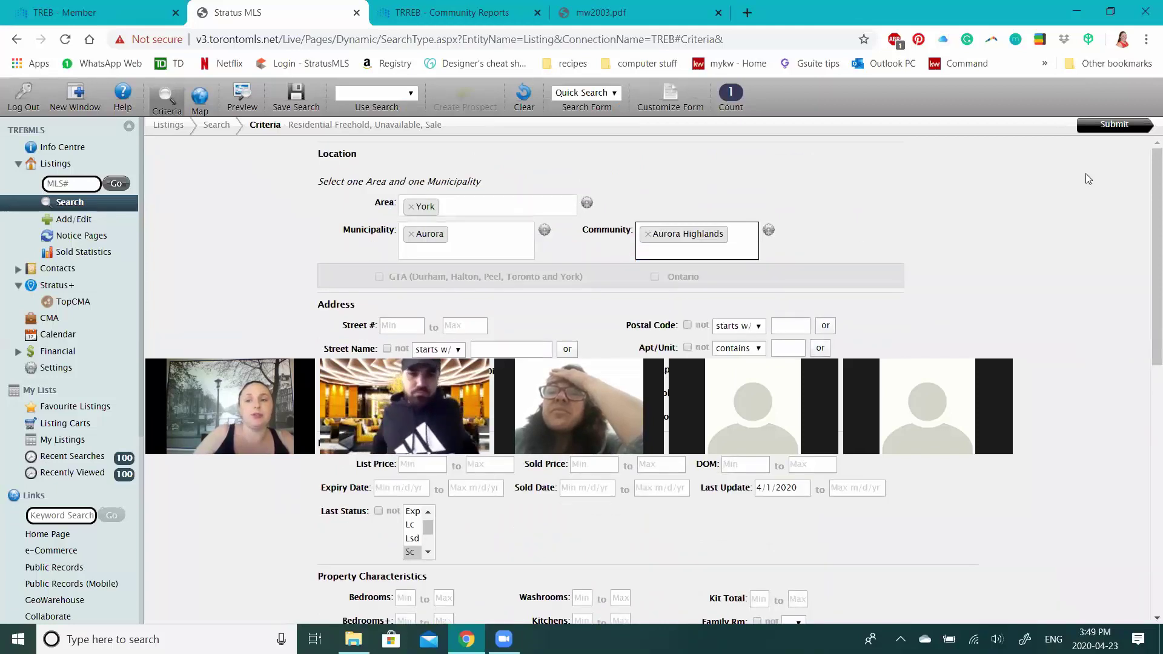
pyautogui.click(1115, 124)
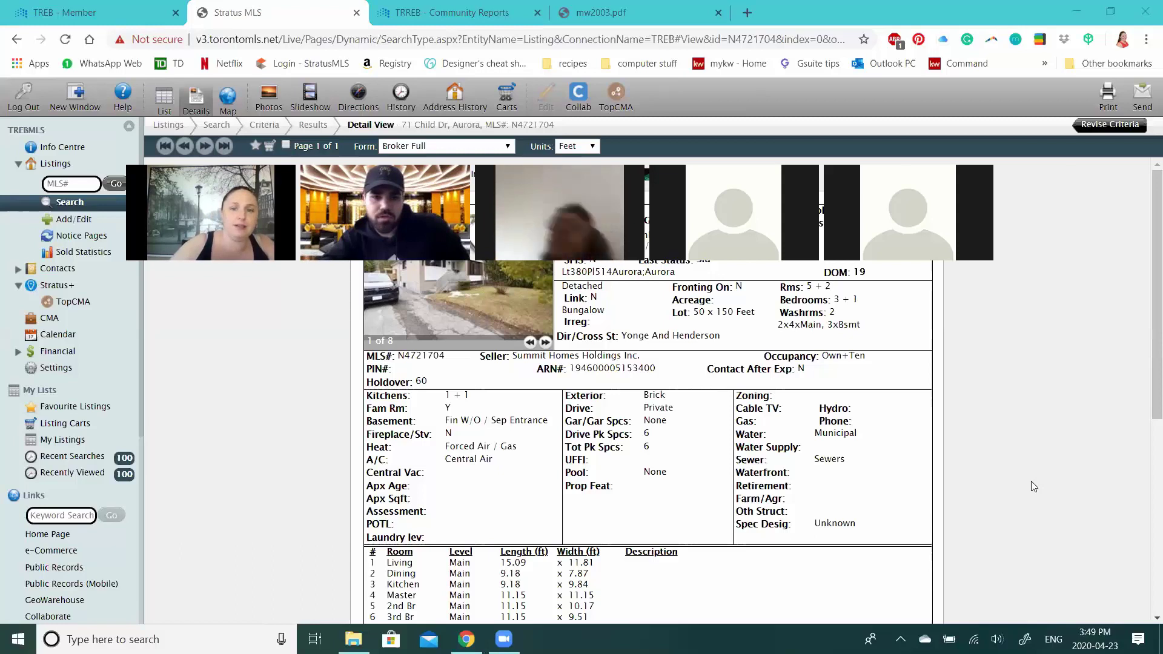
pyautogui.click(718, 12)
pyautogui.click(426, 10)
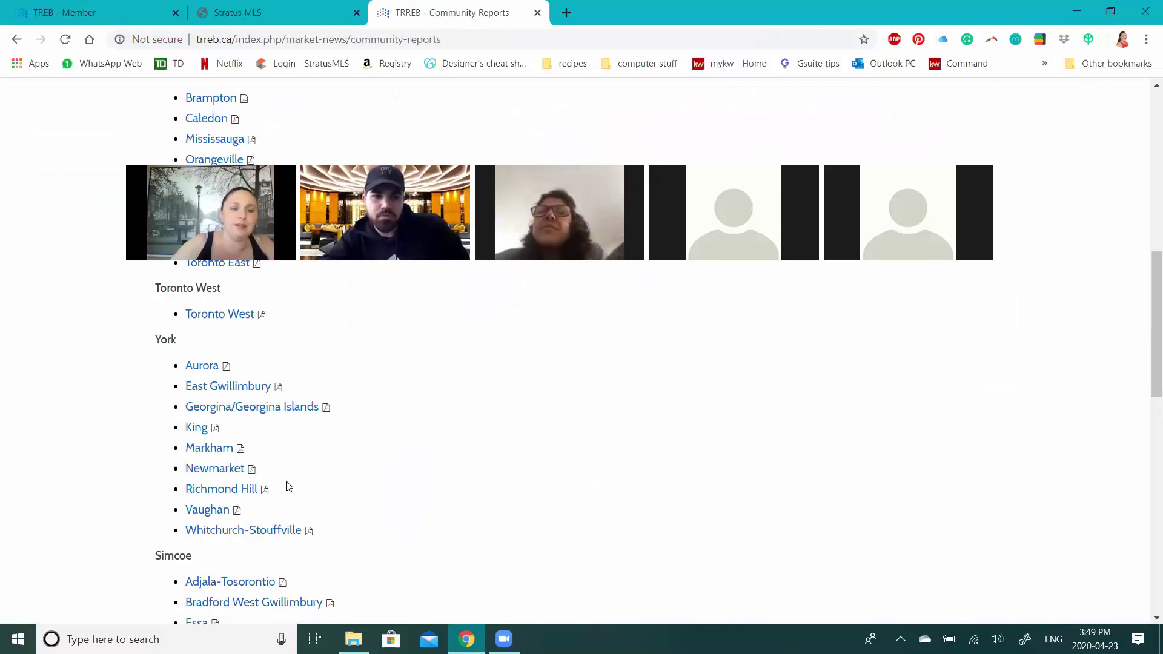
pyautogui.scroll(10, 288, 487)
pyautogui.scroll(-3, 288, 486)
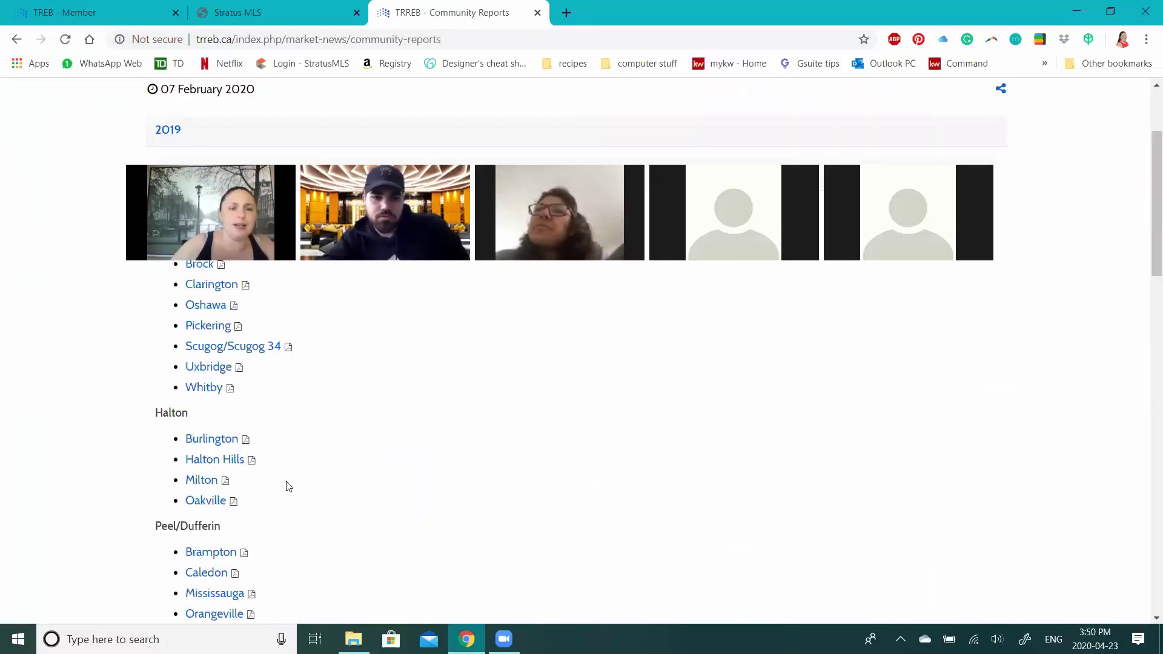
pyautogui.scroll(3, 318, 481)
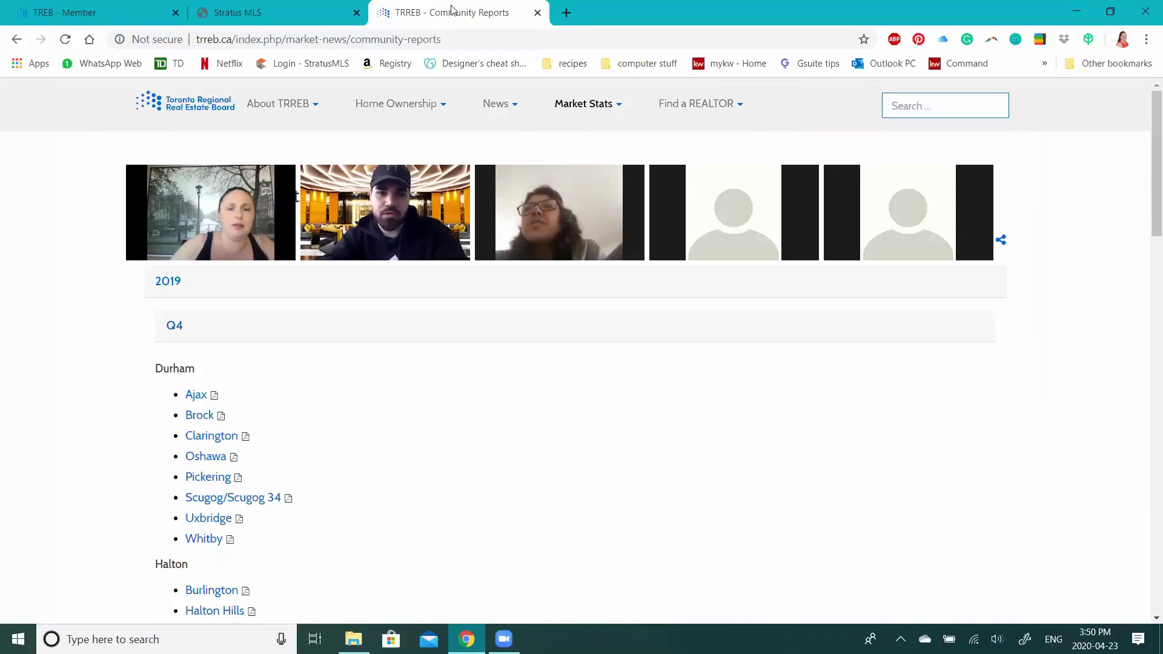
pyautogui.click(400, 115)
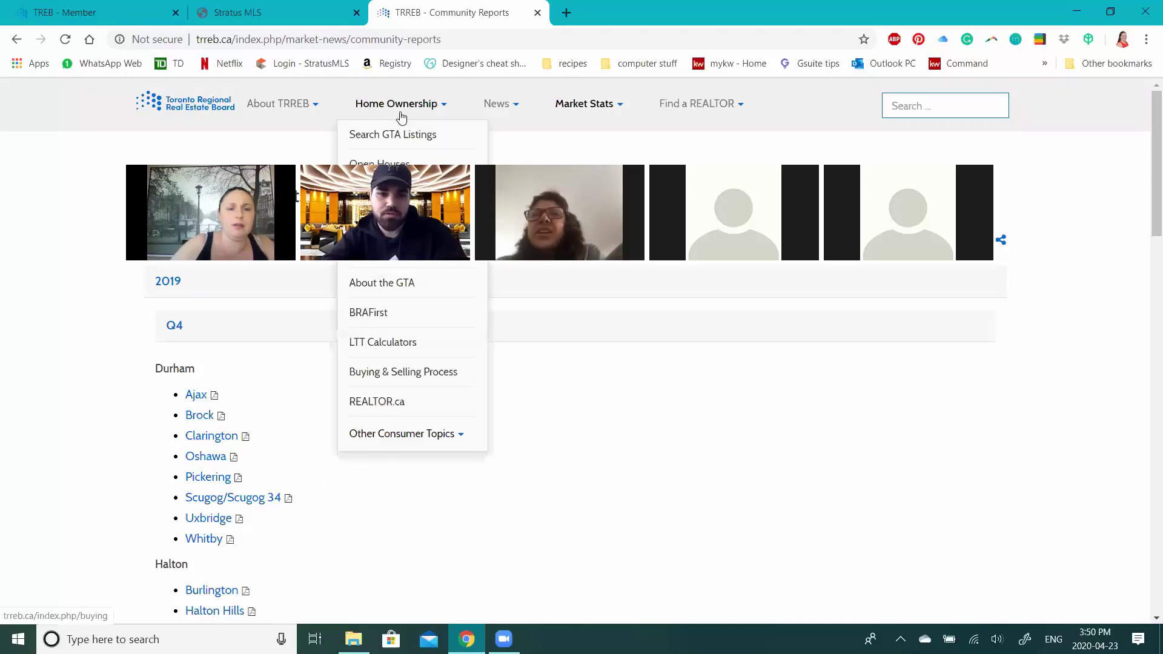
pyautogui.click(276, 108)
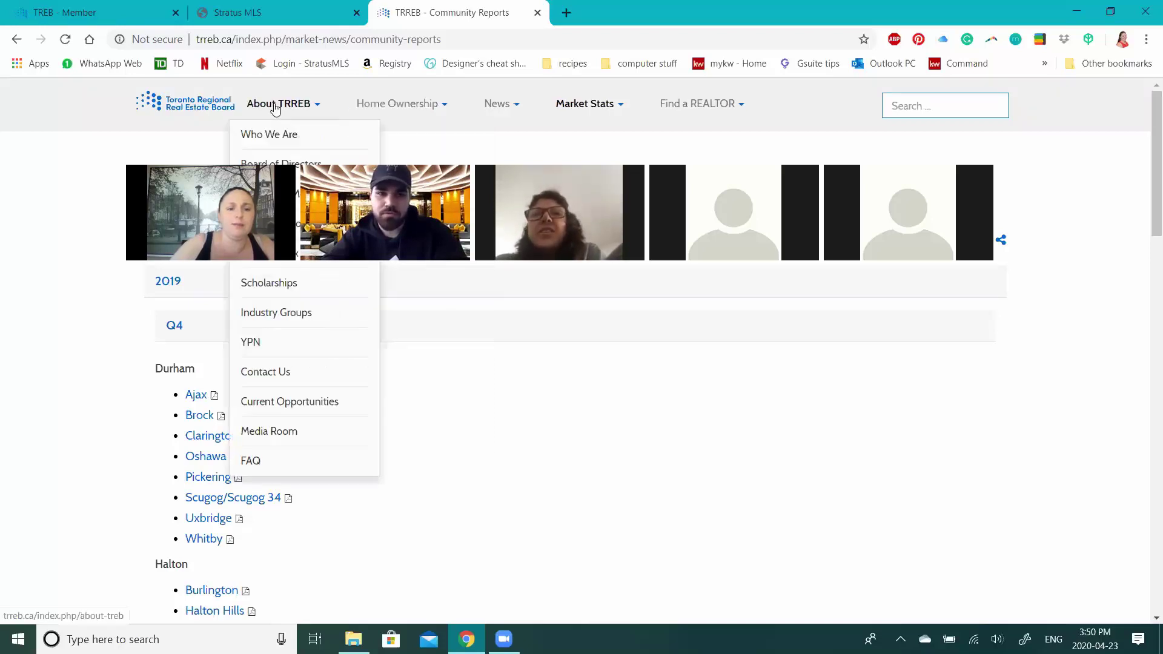
pyautogui.click(723, 115)
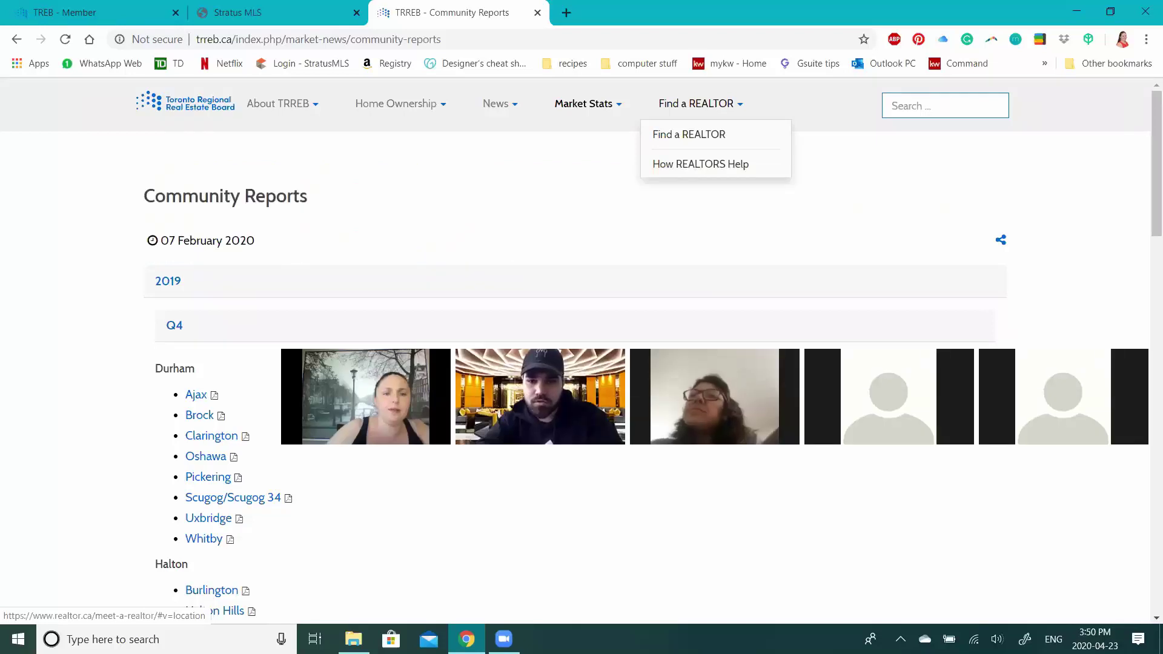
pyautogui.moveTo(297, 104)
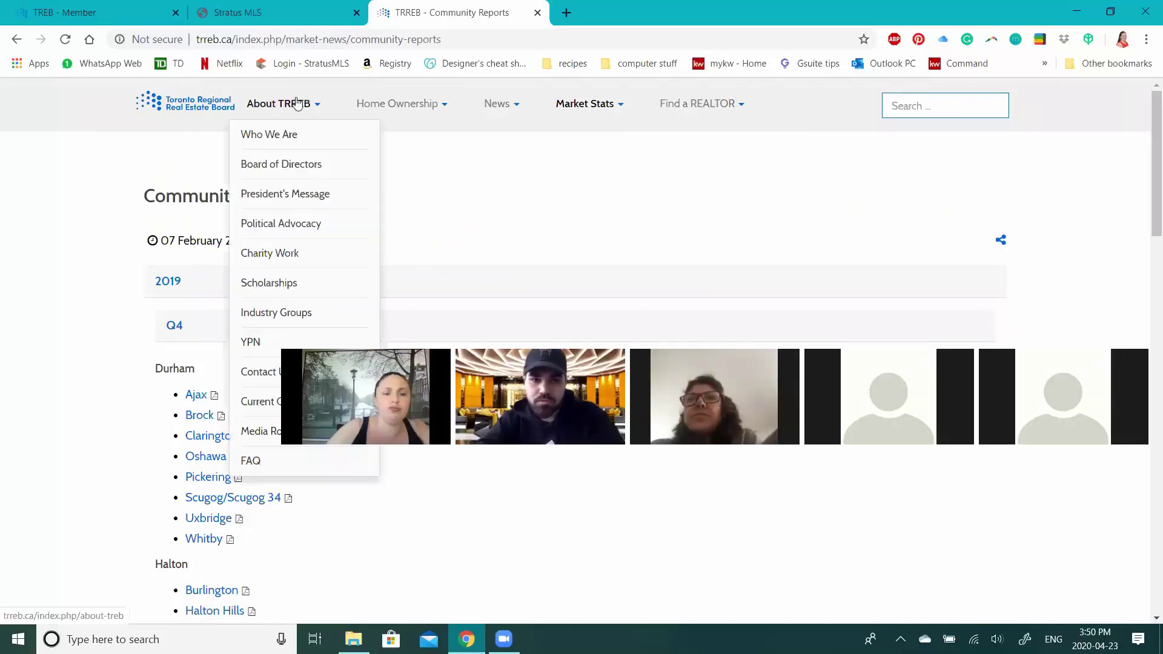
pyautogui.moveTo(400, 104)
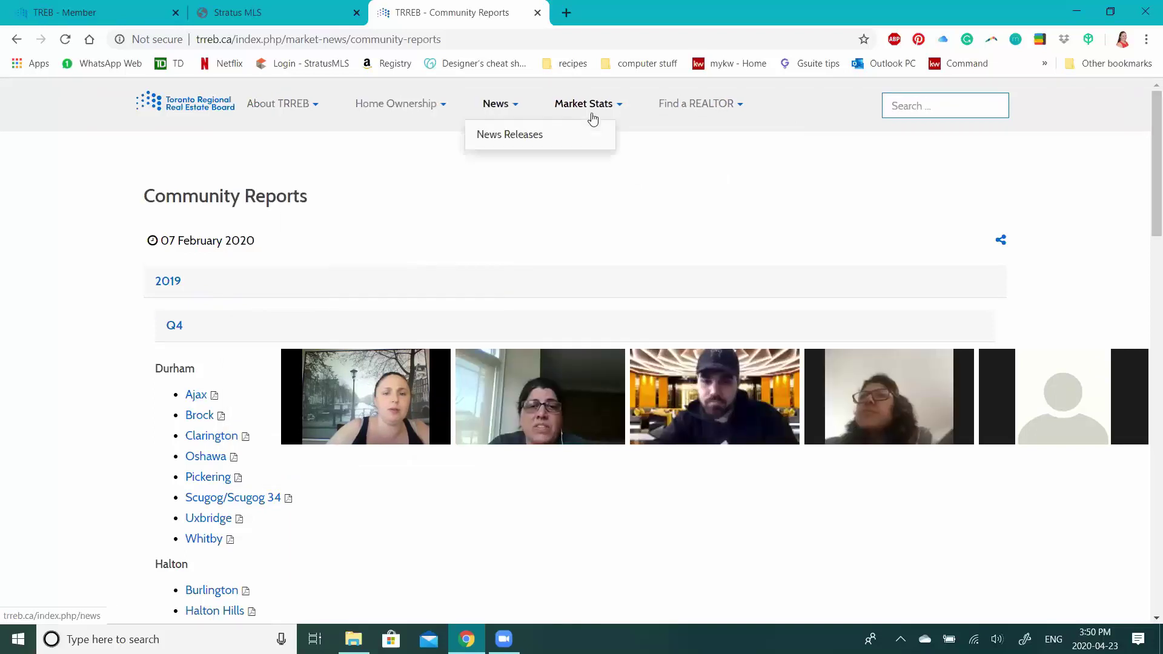
pyautogui.moveTo(599, 112)
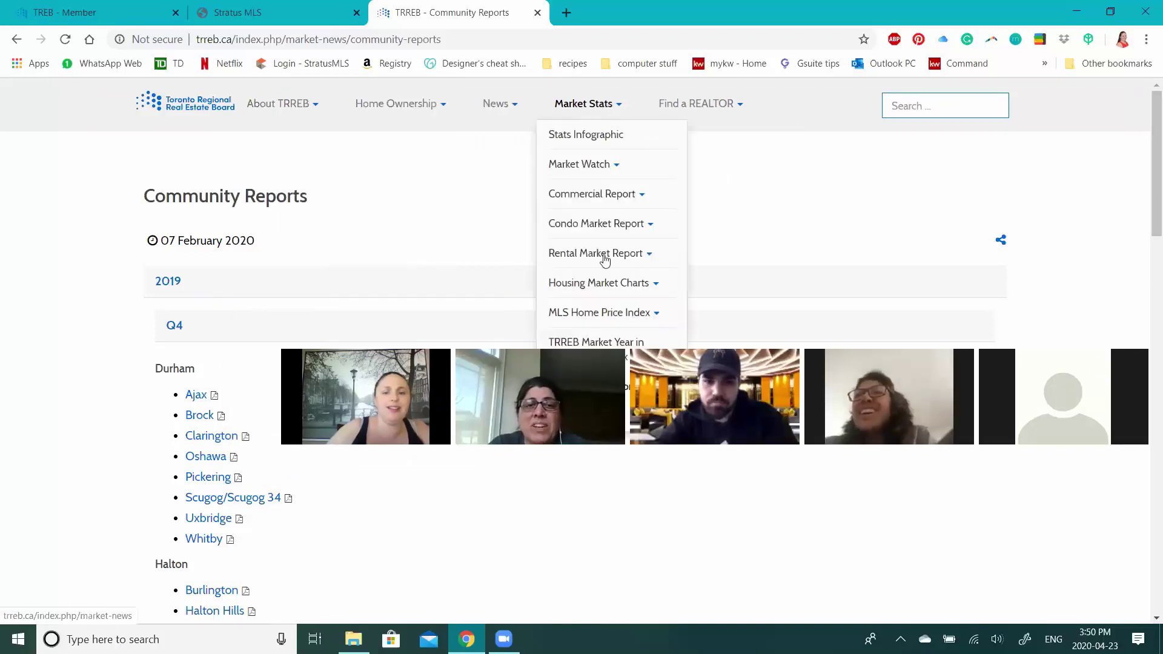
pyautogui.moveTo(606, 283)
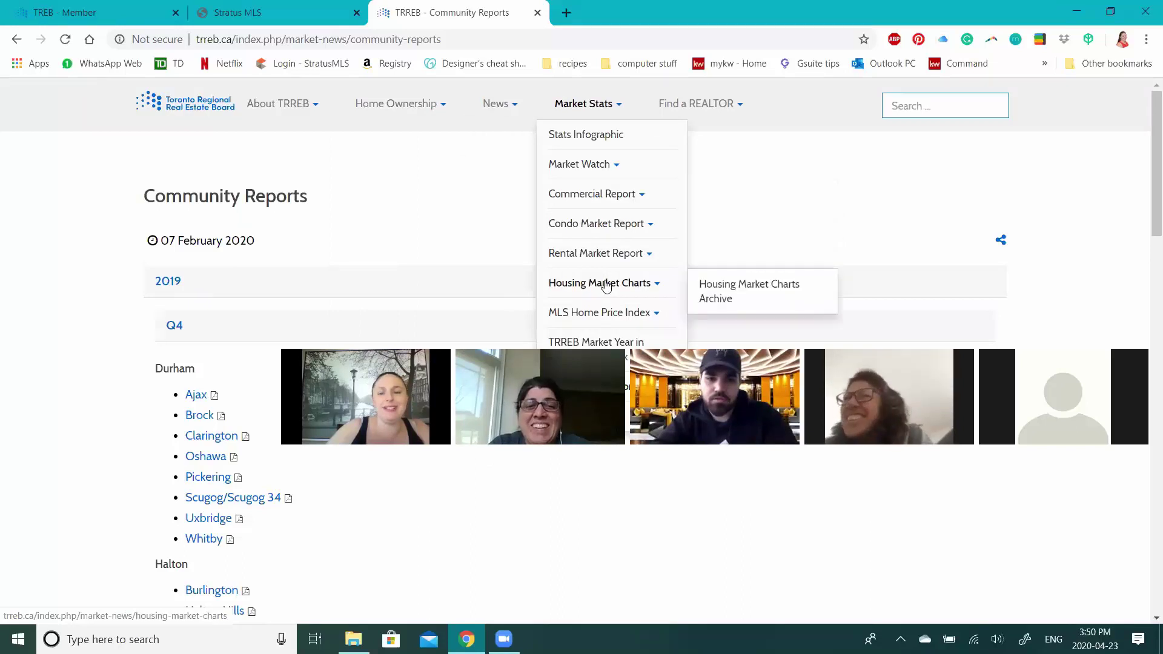
pyautogui.scroll(-2, 636, 276)
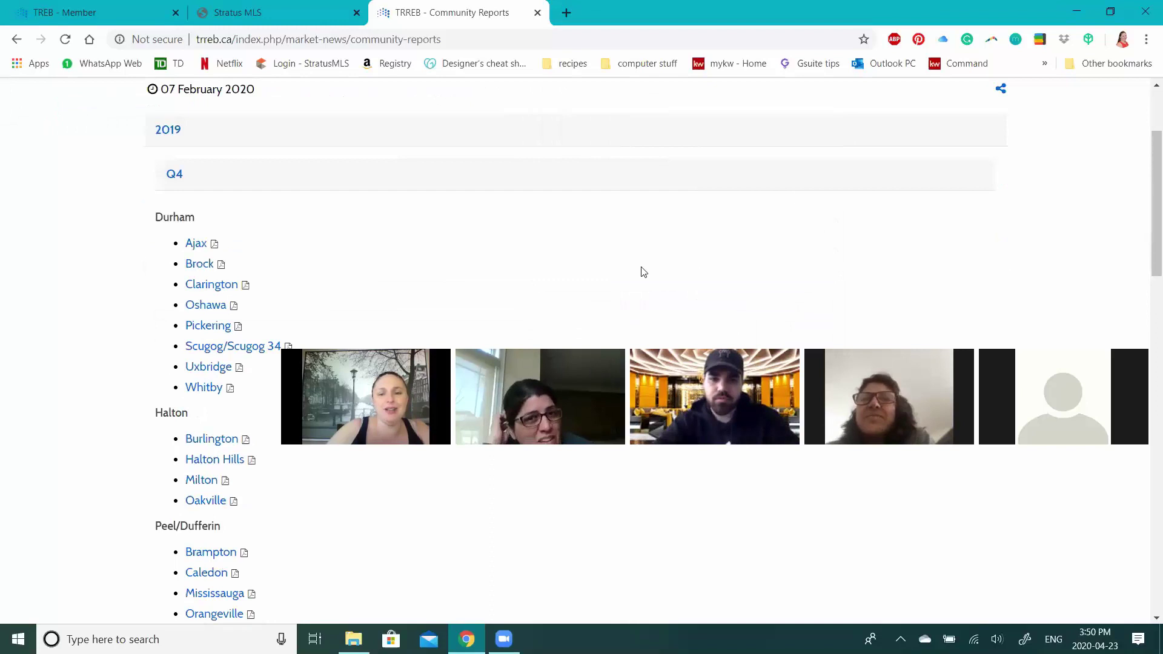
pyautogui.scroll(2, 600, 107)
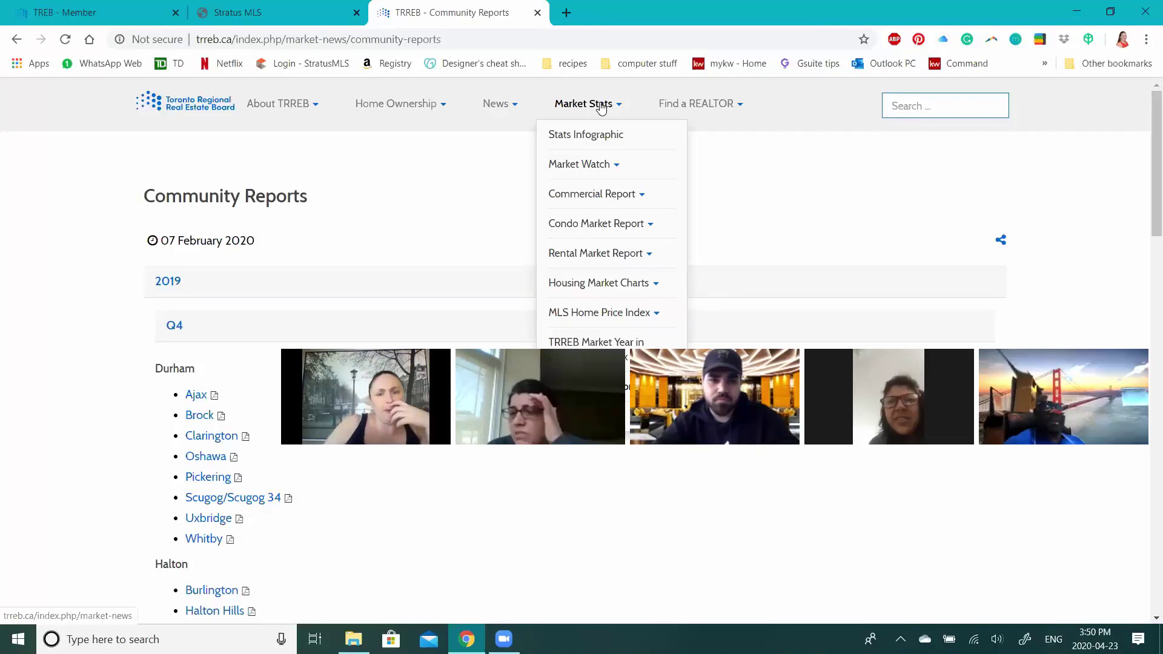
pyautogui.click(616, 166)
pyautogui.click(640, 196)
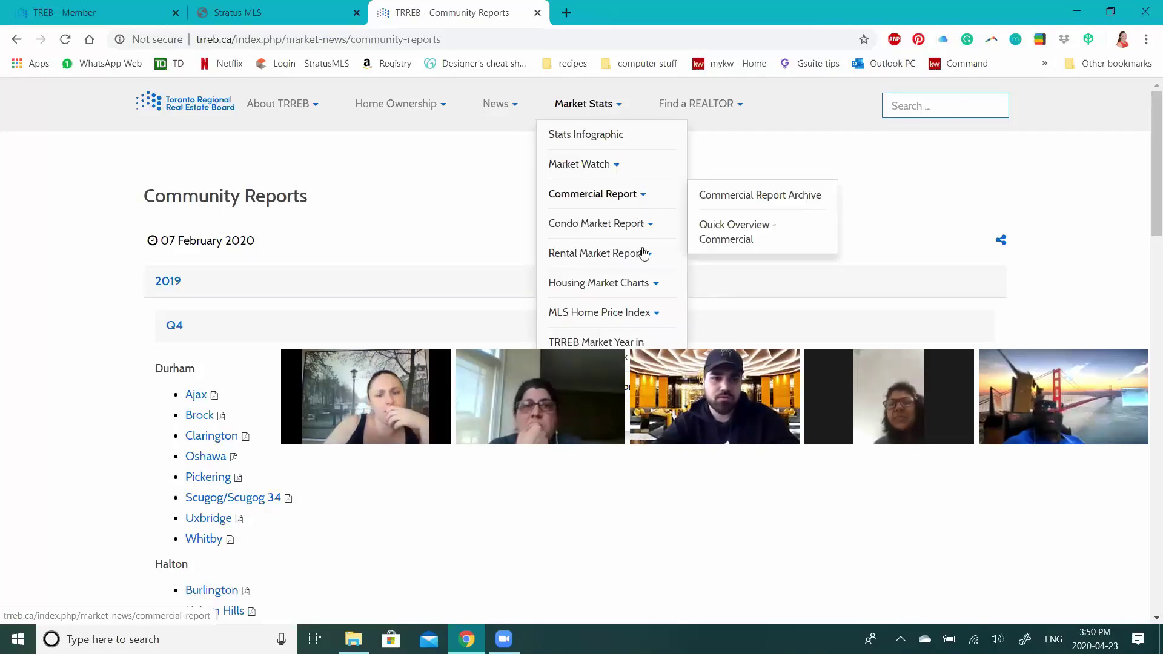
pyautogui.click(638, 283)
pyautogui.scroll(-1, 657, 247)
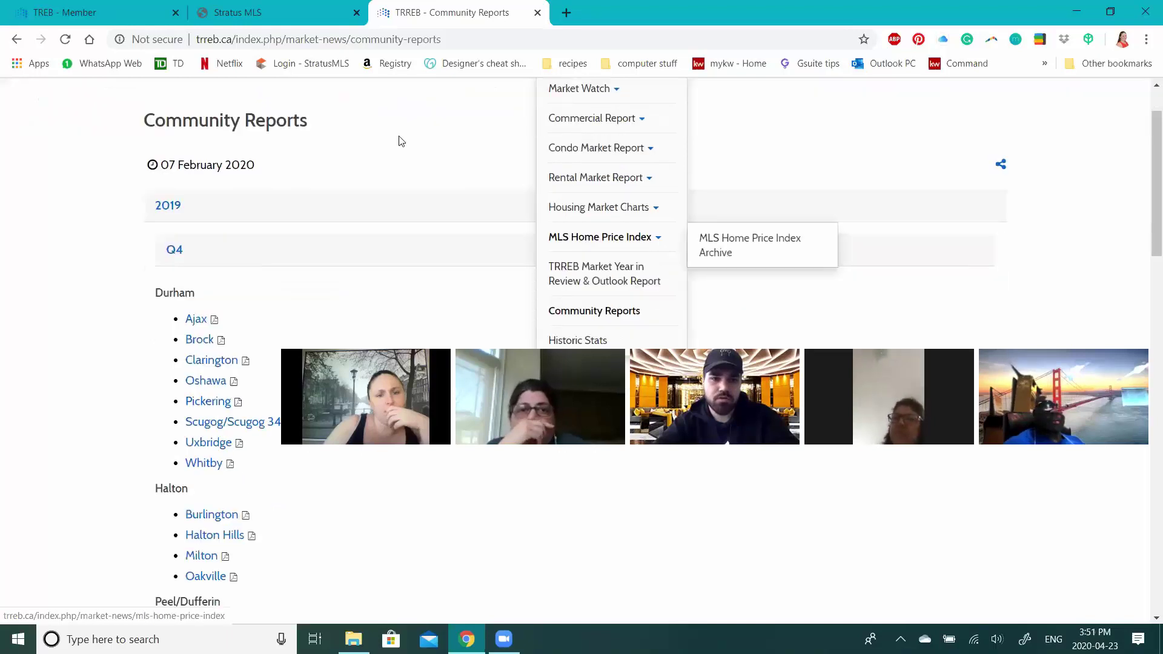
pyautogui.scroll(1, 400, 153)
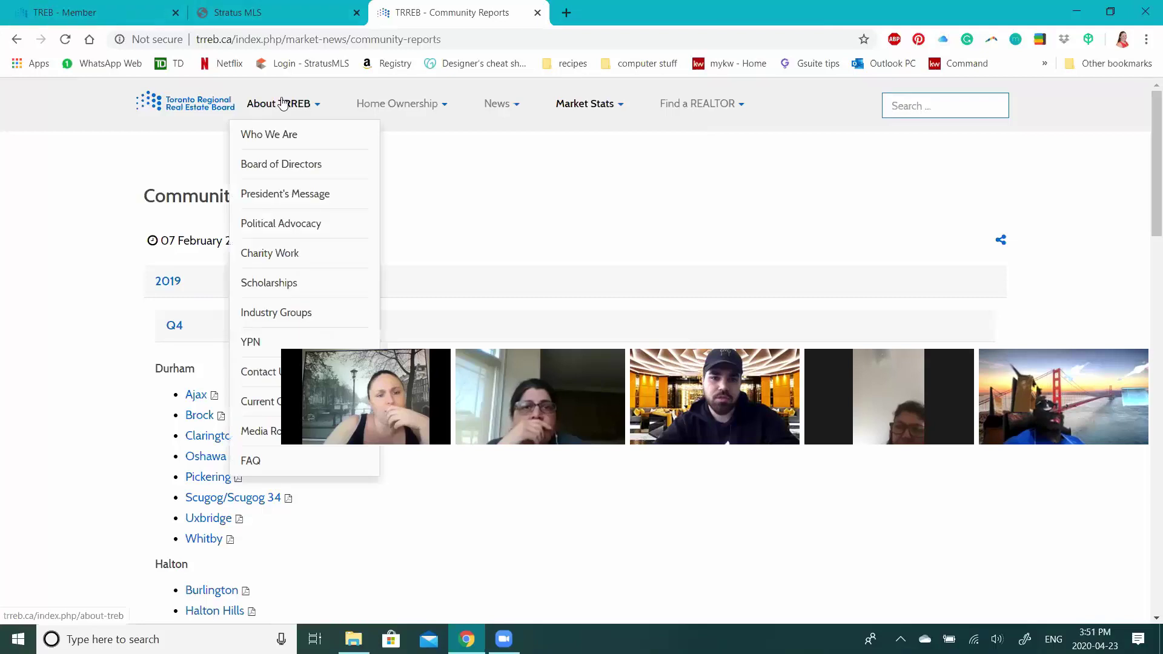
# - Switch to the TREB - Member tab and scroll through its Top Stories and Headlines
pyautogui.click(79, 12)
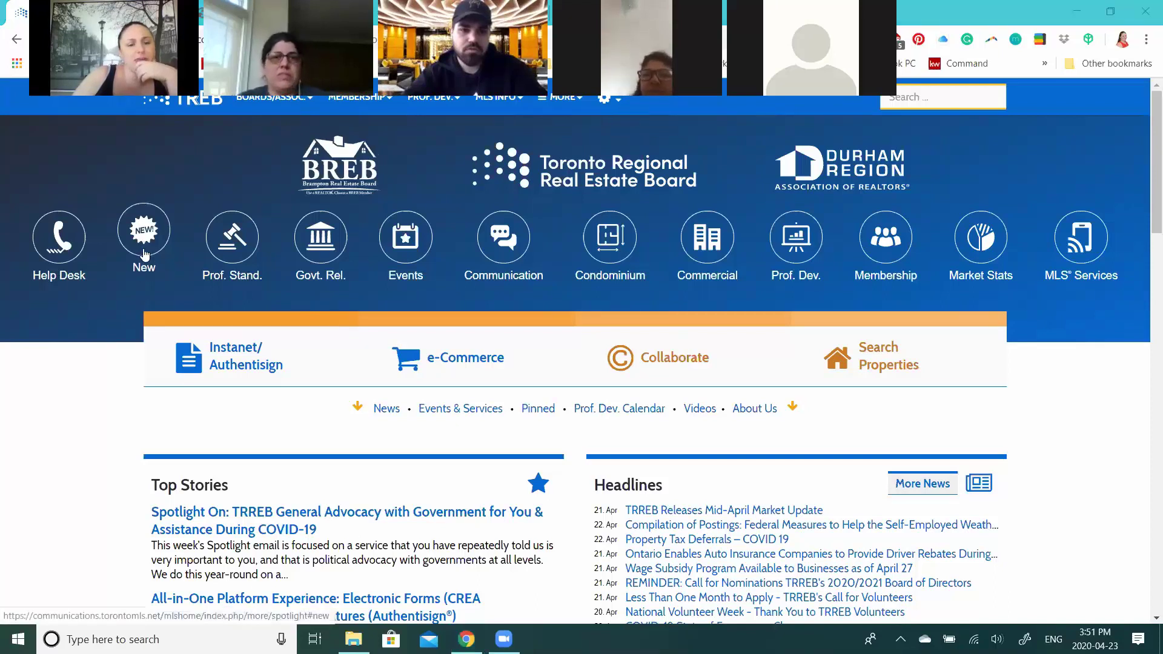
pyautogui.scroll(-1, 381, 341)
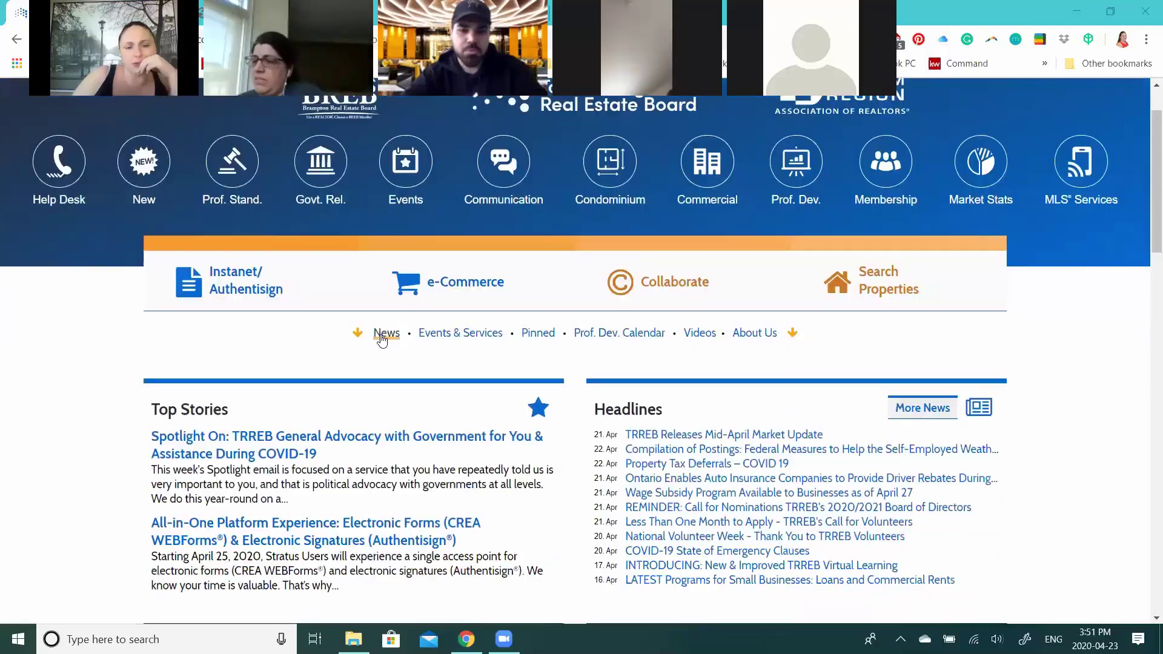
# - Sign in via News using the member's user ID, PIN and authenticator password
pyautogui.click(383, 337)
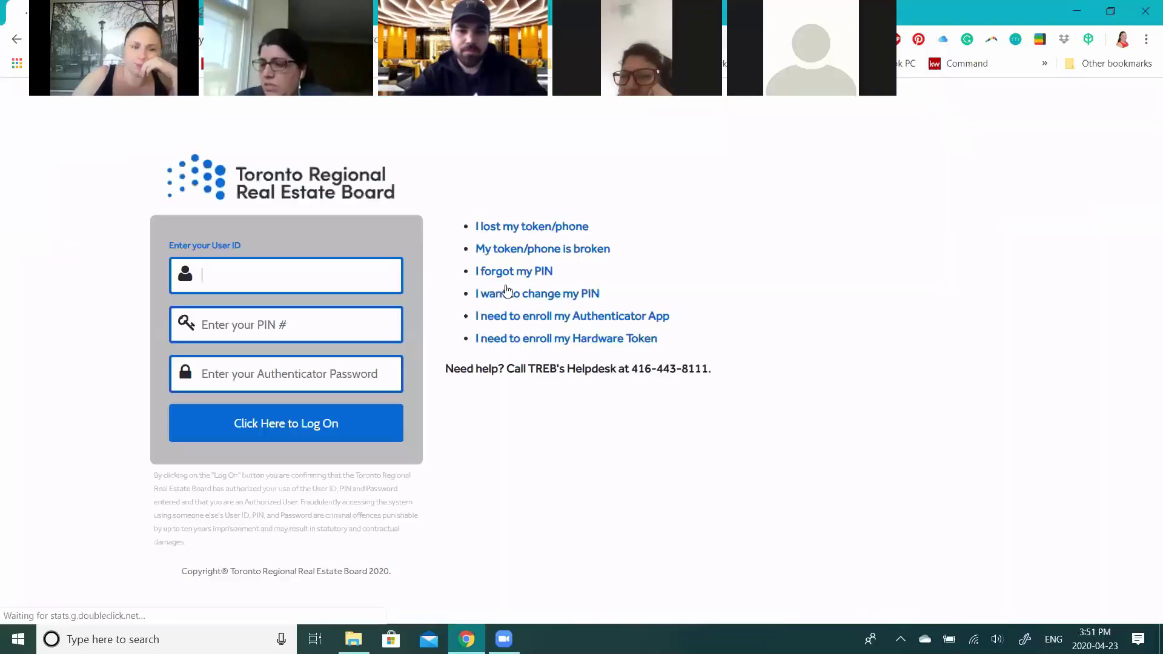
pyautogui.click(256, 280)
pyautogui.write('•••')
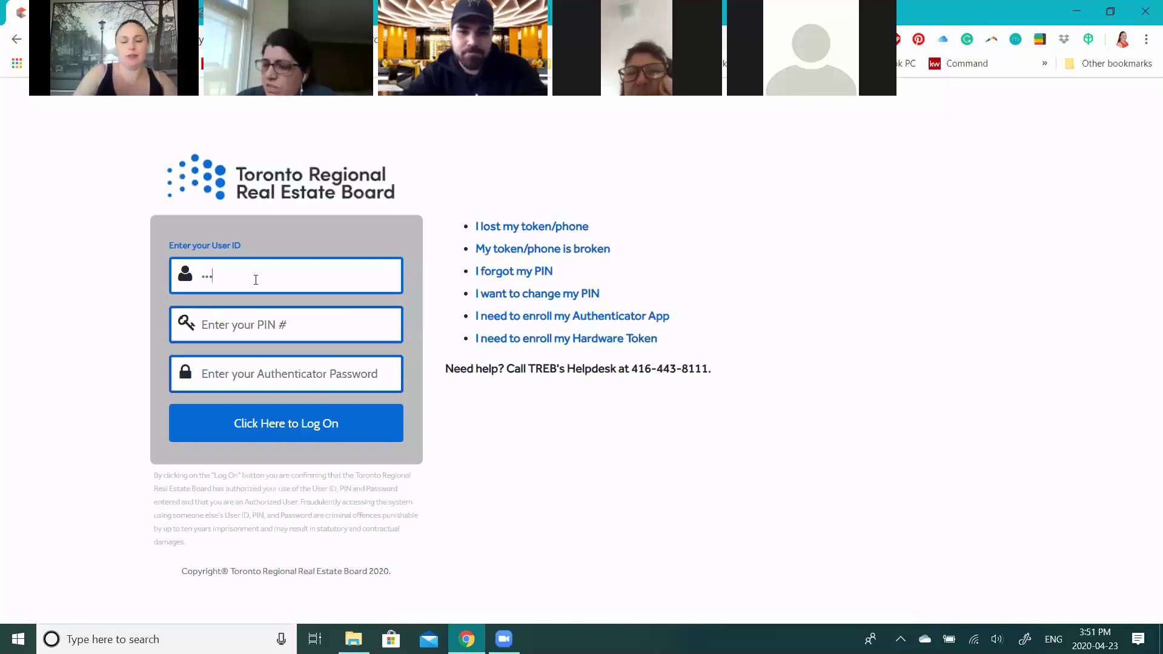
pyautogui.write('••••')
pyautogui.press('Tab')
pyautogui.write('••••')
pyautogui.press('Tab')
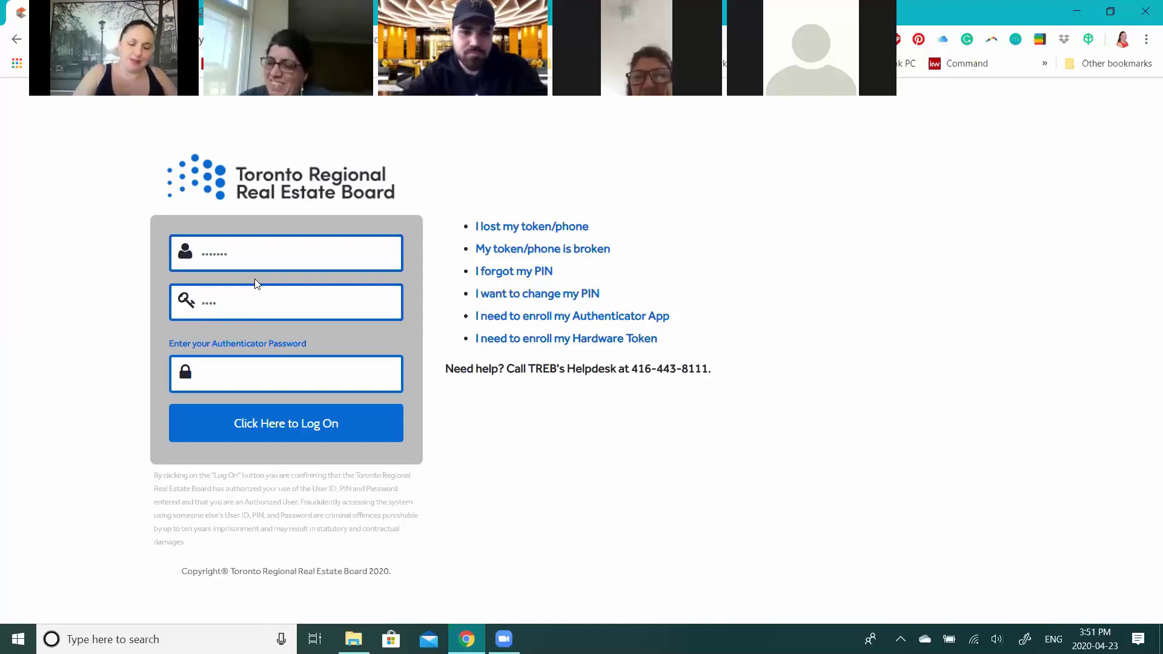
pyautogui.write('••••••')
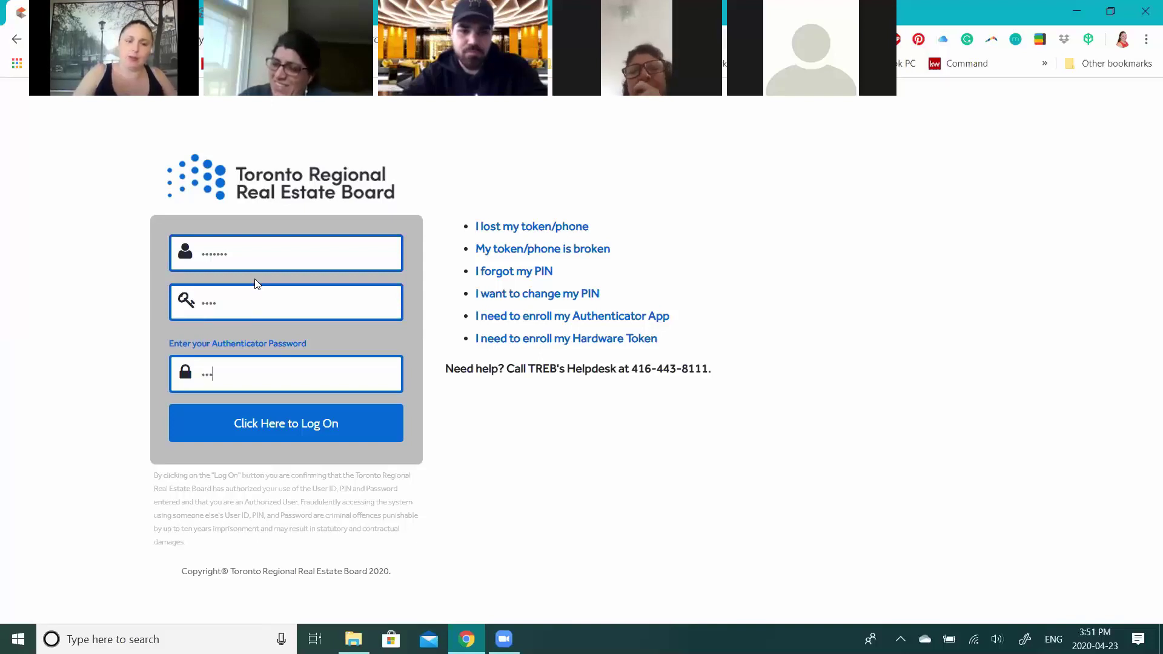
pyautogui.click(263, 433)
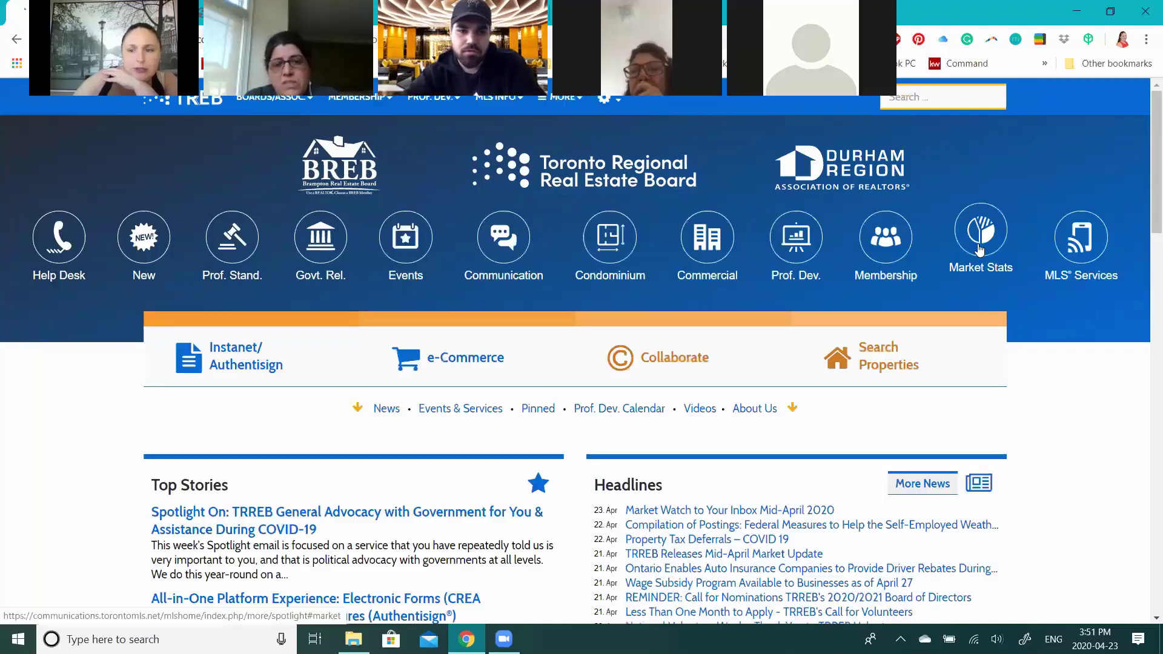
# - From Market Stats, open the Market Watch to Your Inbox Mid-April 2020 article and view its infographic
pyautogui.click(982, 246)
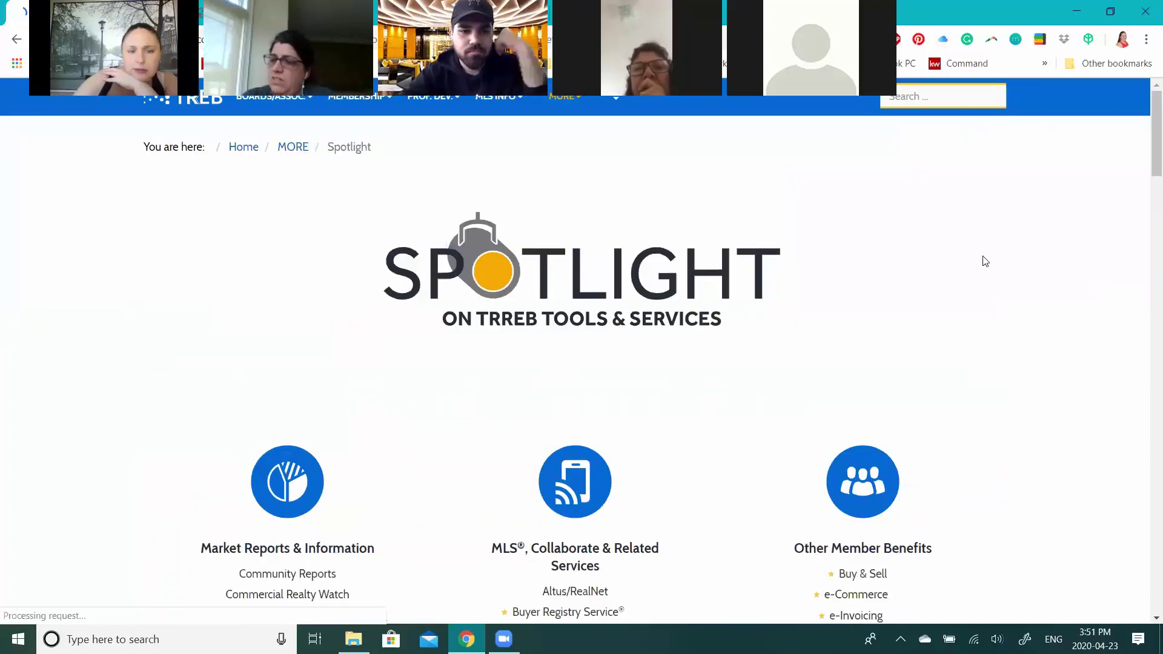
pyautogui.scroll(-8, 298, 229)
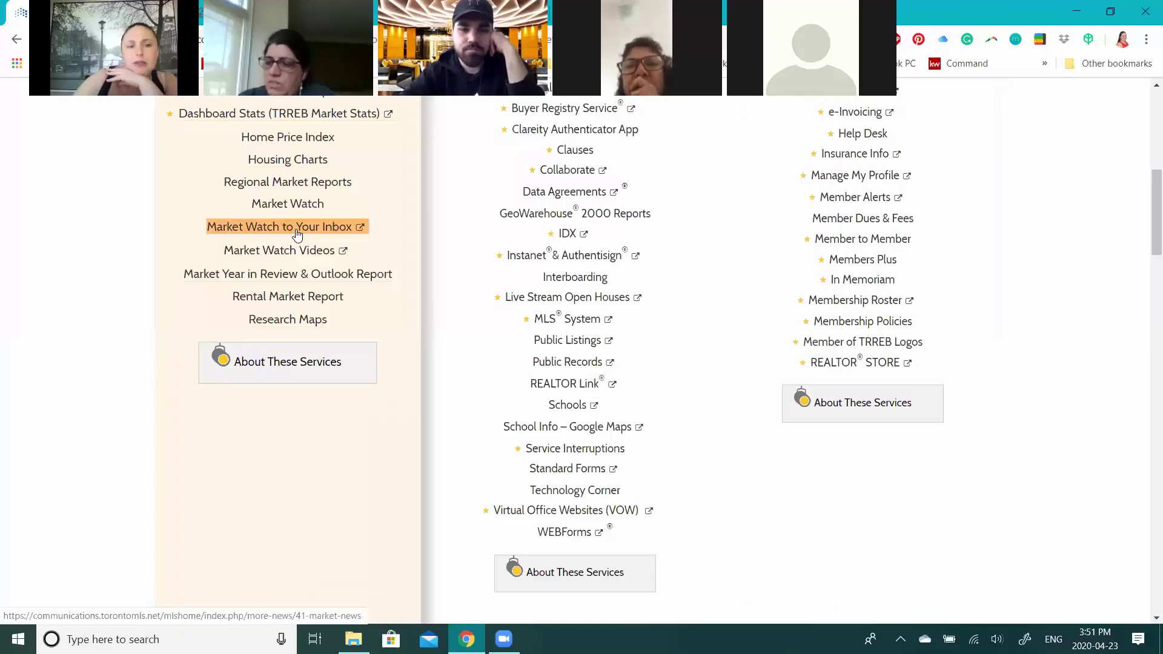
pyautogui.click(296, 229)
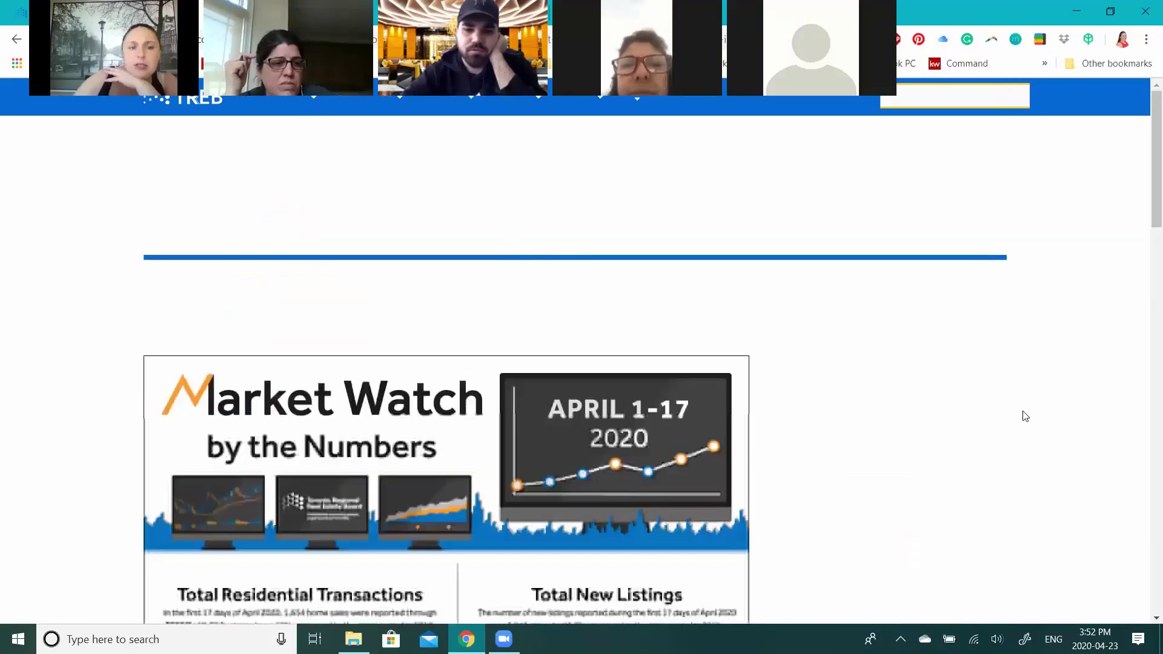
pyautogui.scroll(-1, 1021, 416)
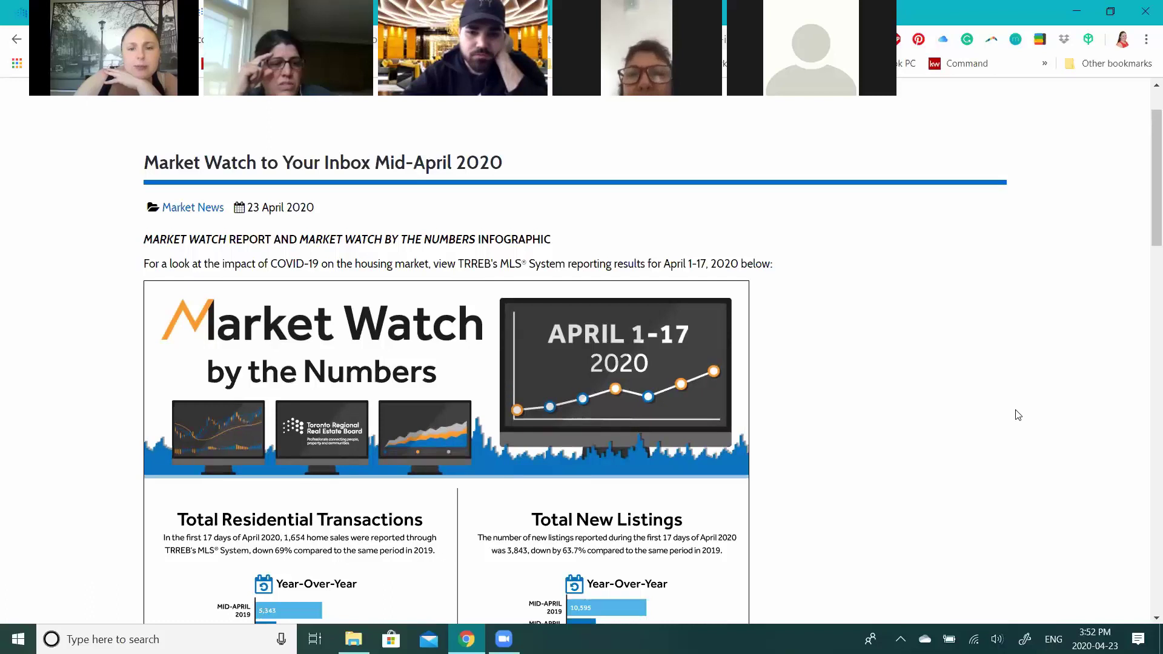
pyautogui.scroll(-1, 1019, 415)
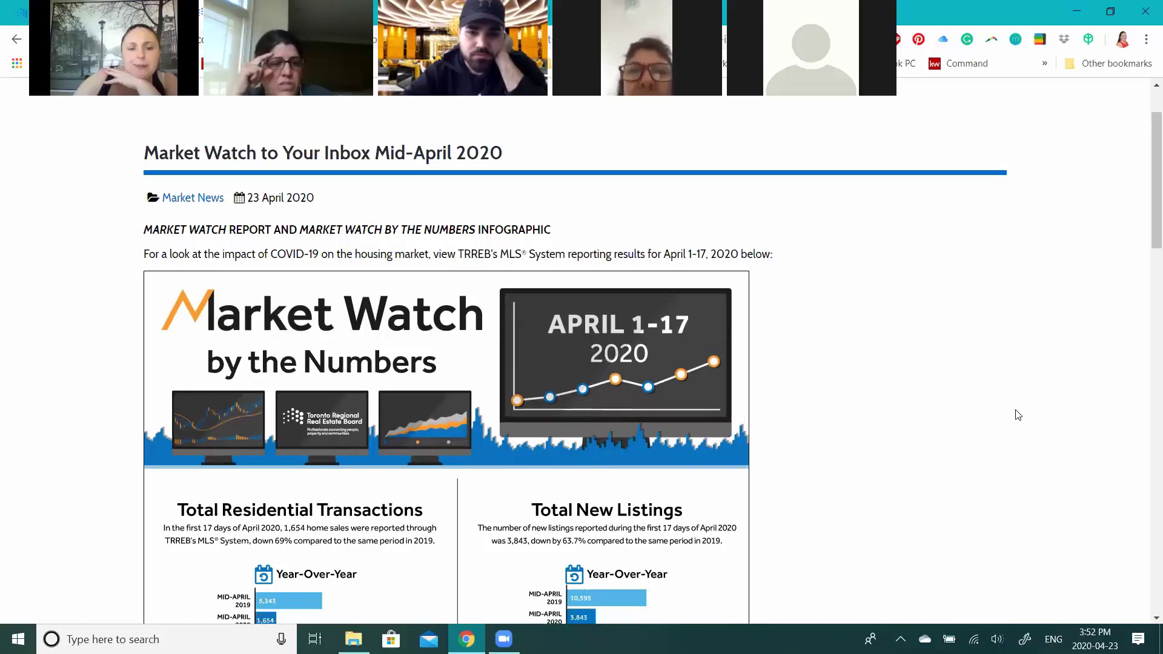